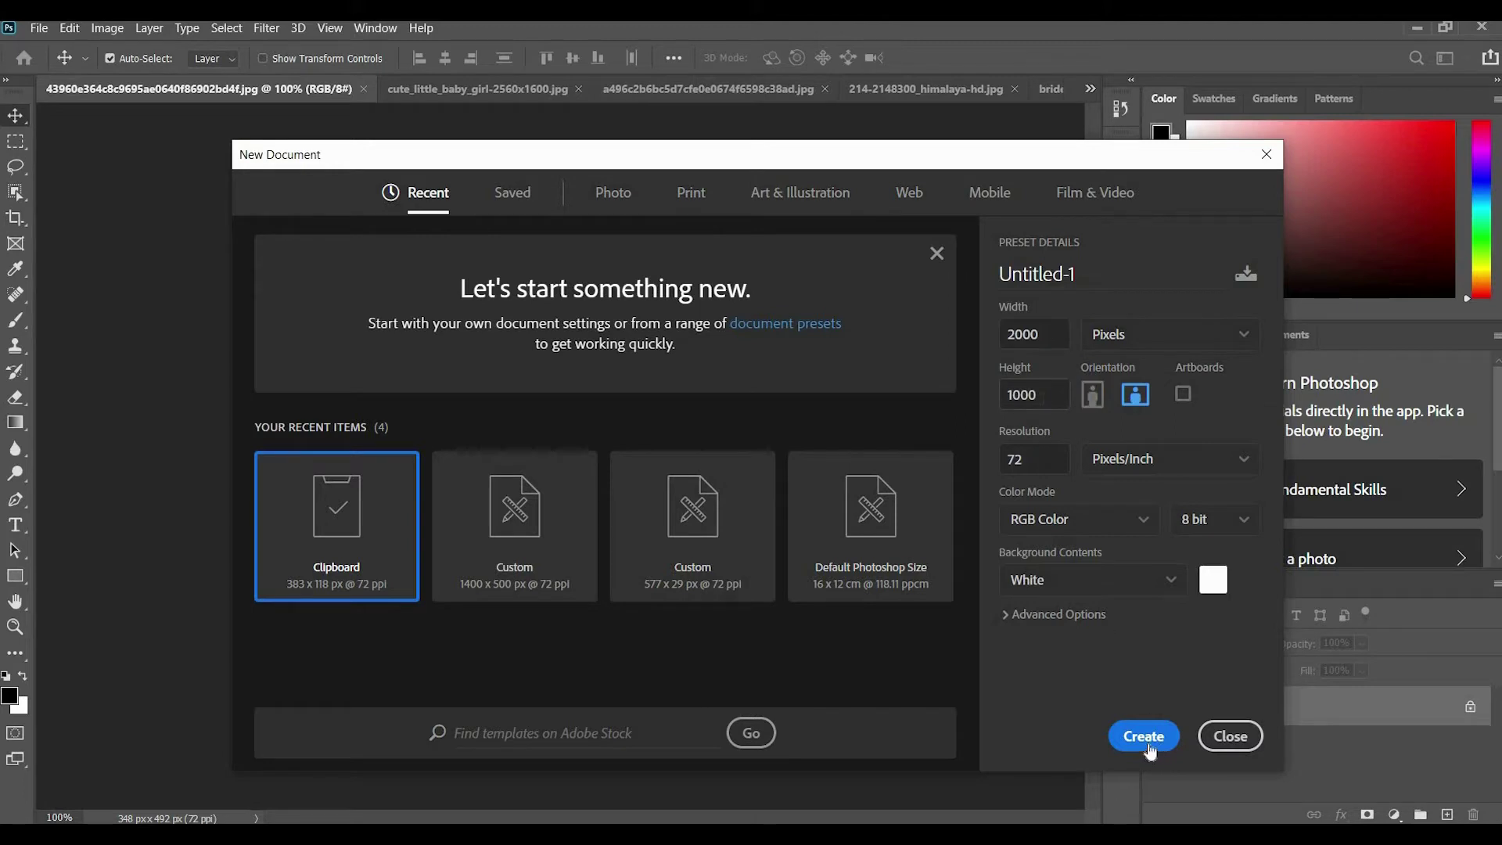
# Create a white 2000 × 1000 px document at 72 pixels/inch and activate the Pattern Stamp tool
pyautogui.press('Return')
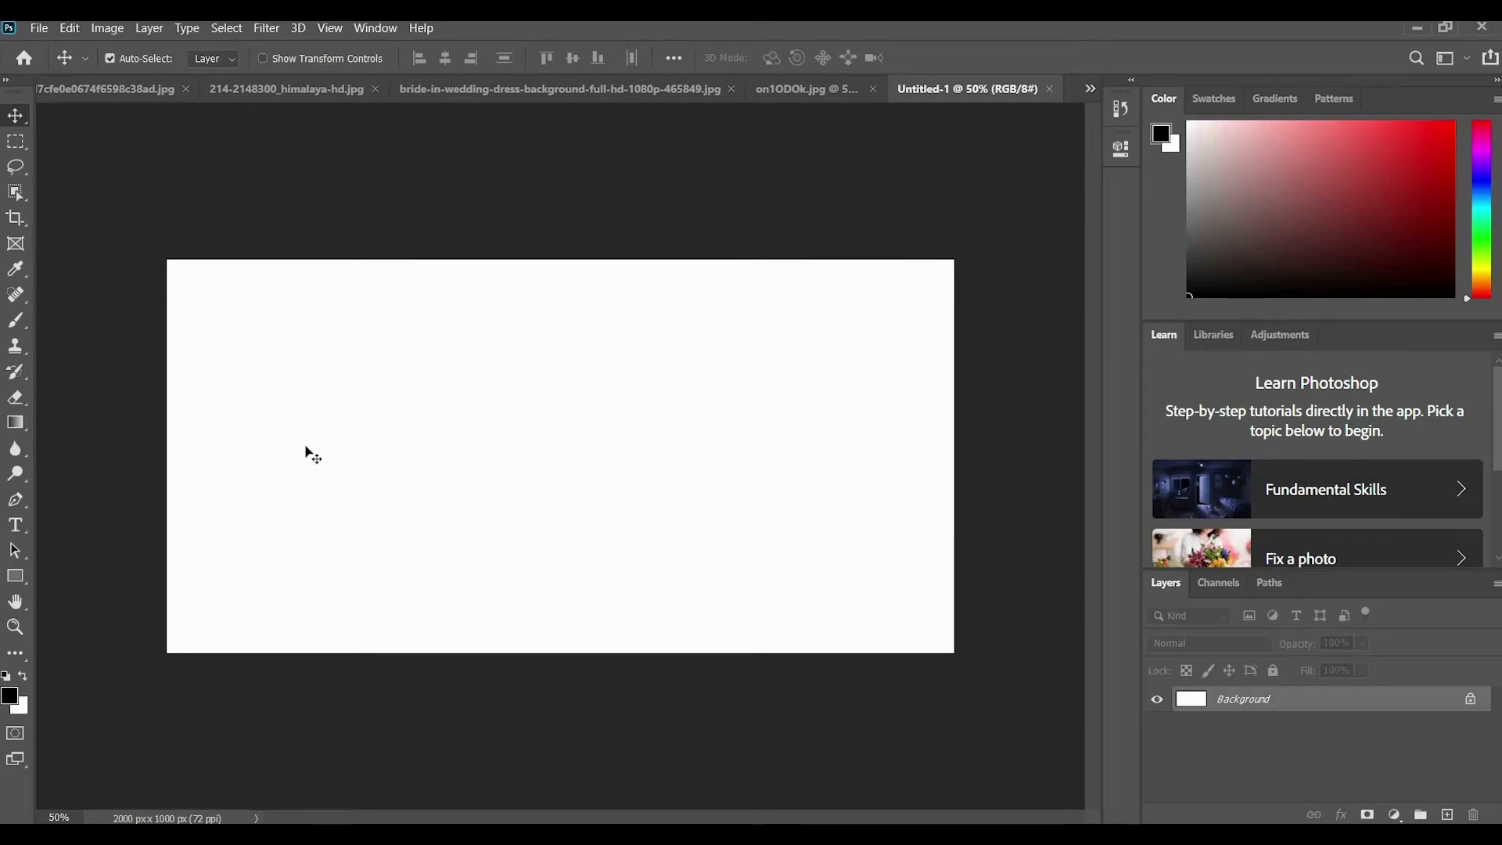
pyautogui.press('s')
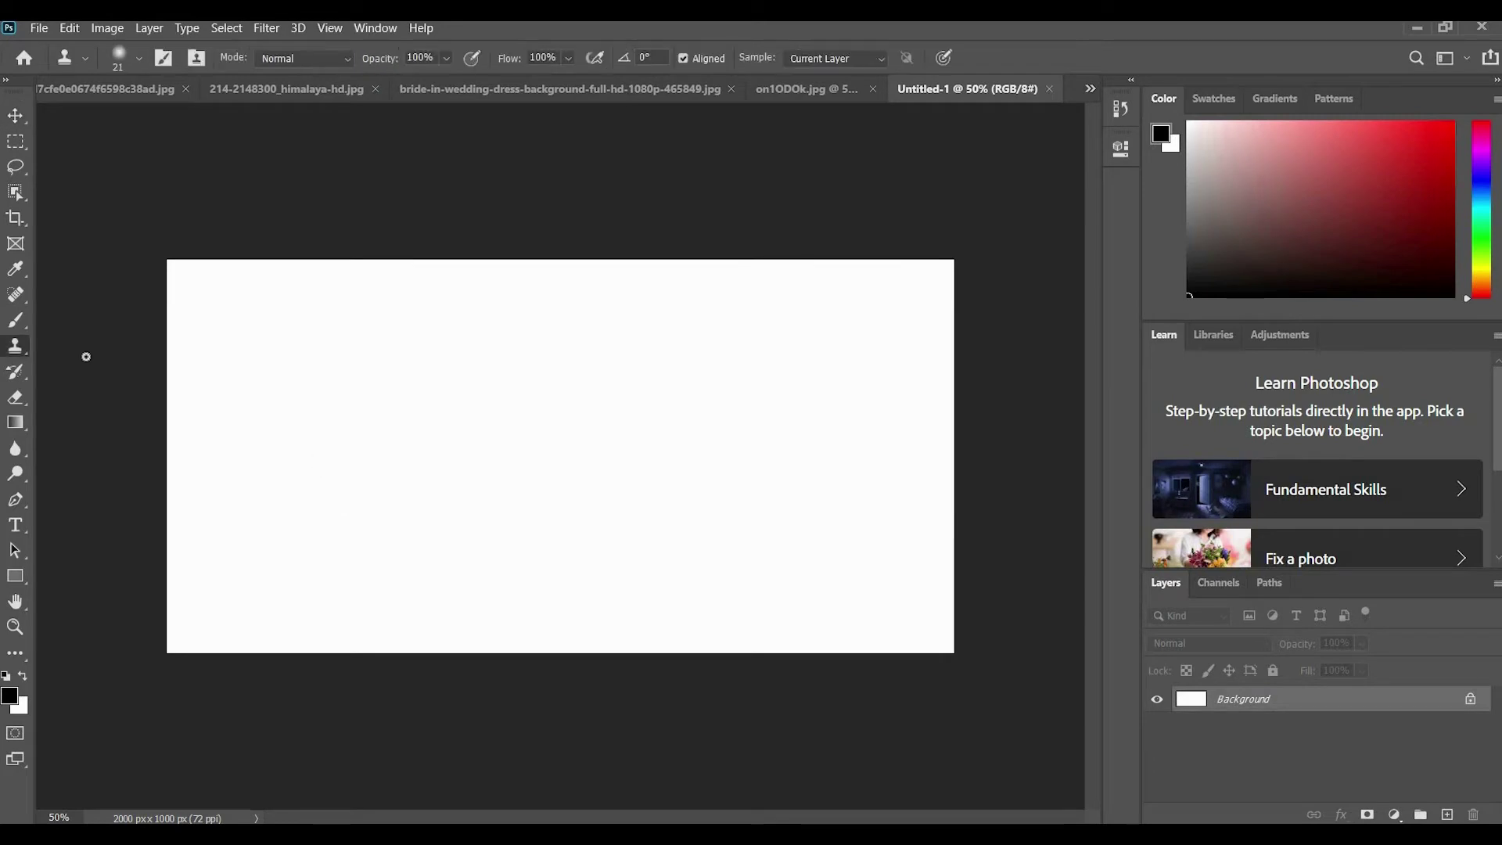
pyautogui.rightClick(31, 348)
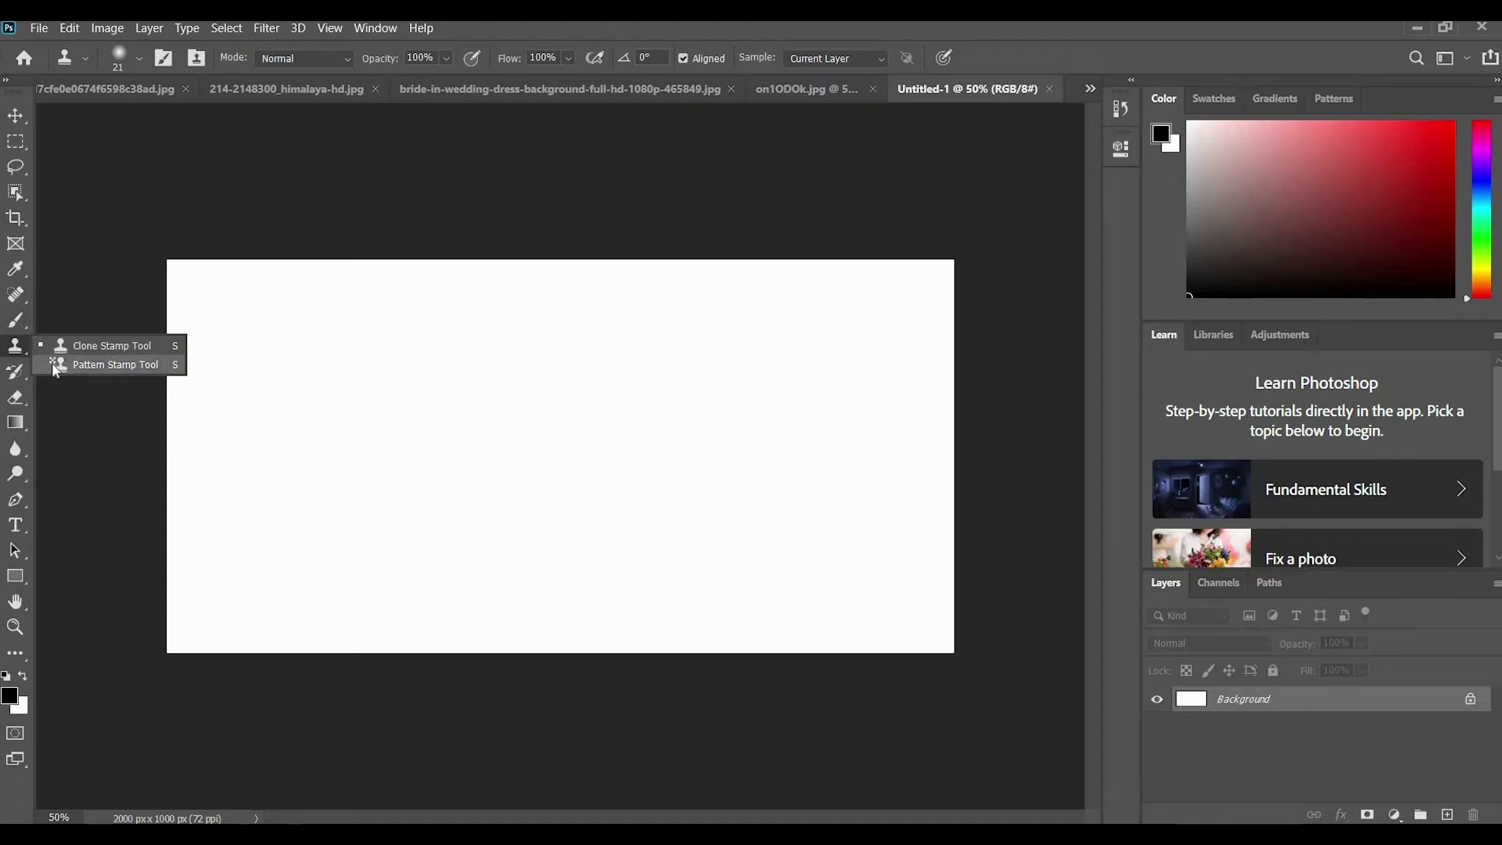
pyautogui.click(108, 363)
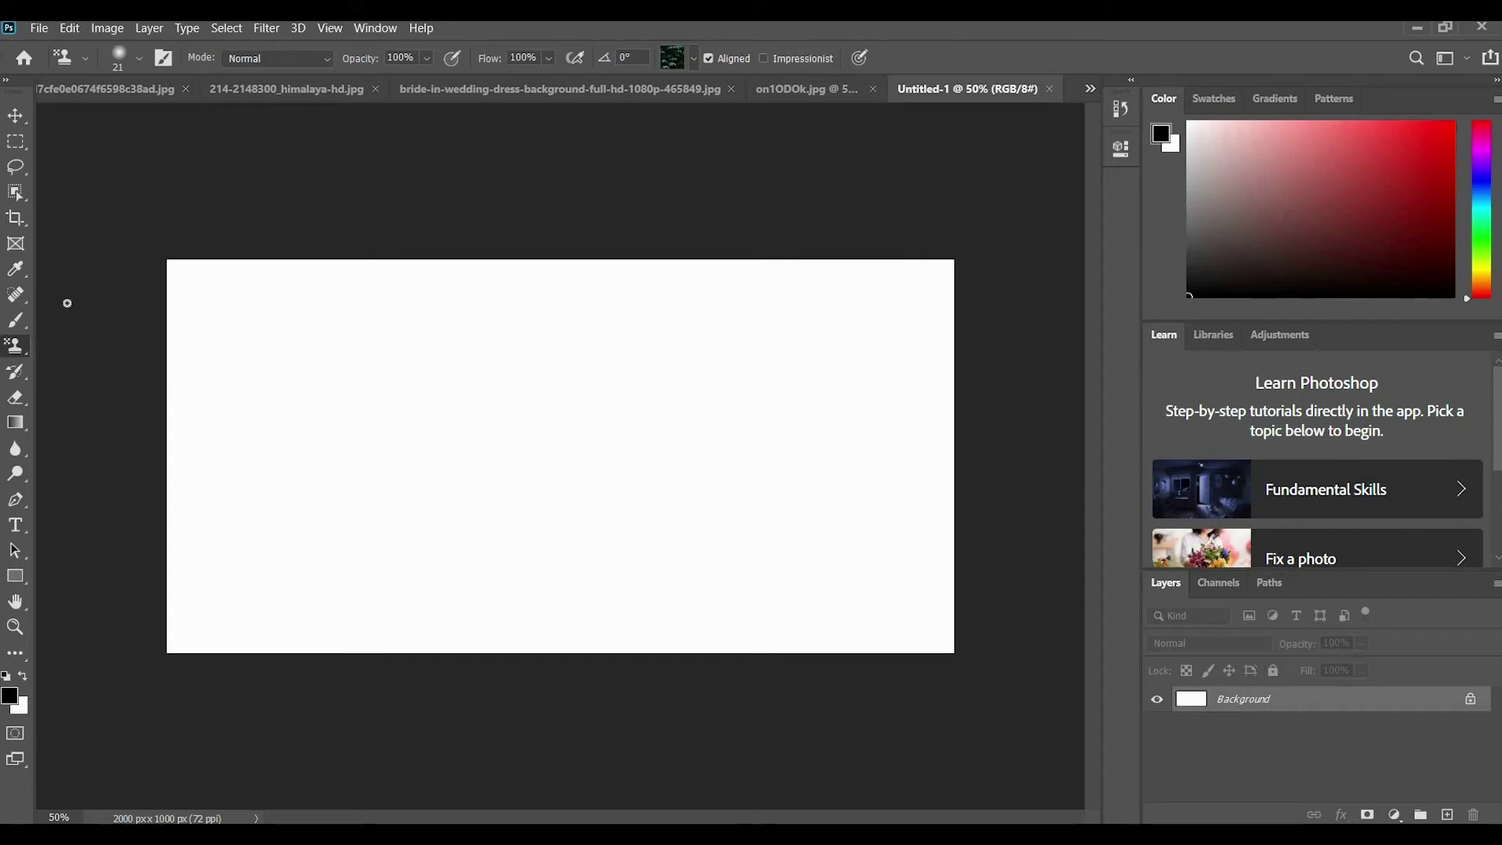
# Expand the available pattern groups and choose the first green leaf pattern in the Trees group for stamping
pyautogui.click(693, 59)
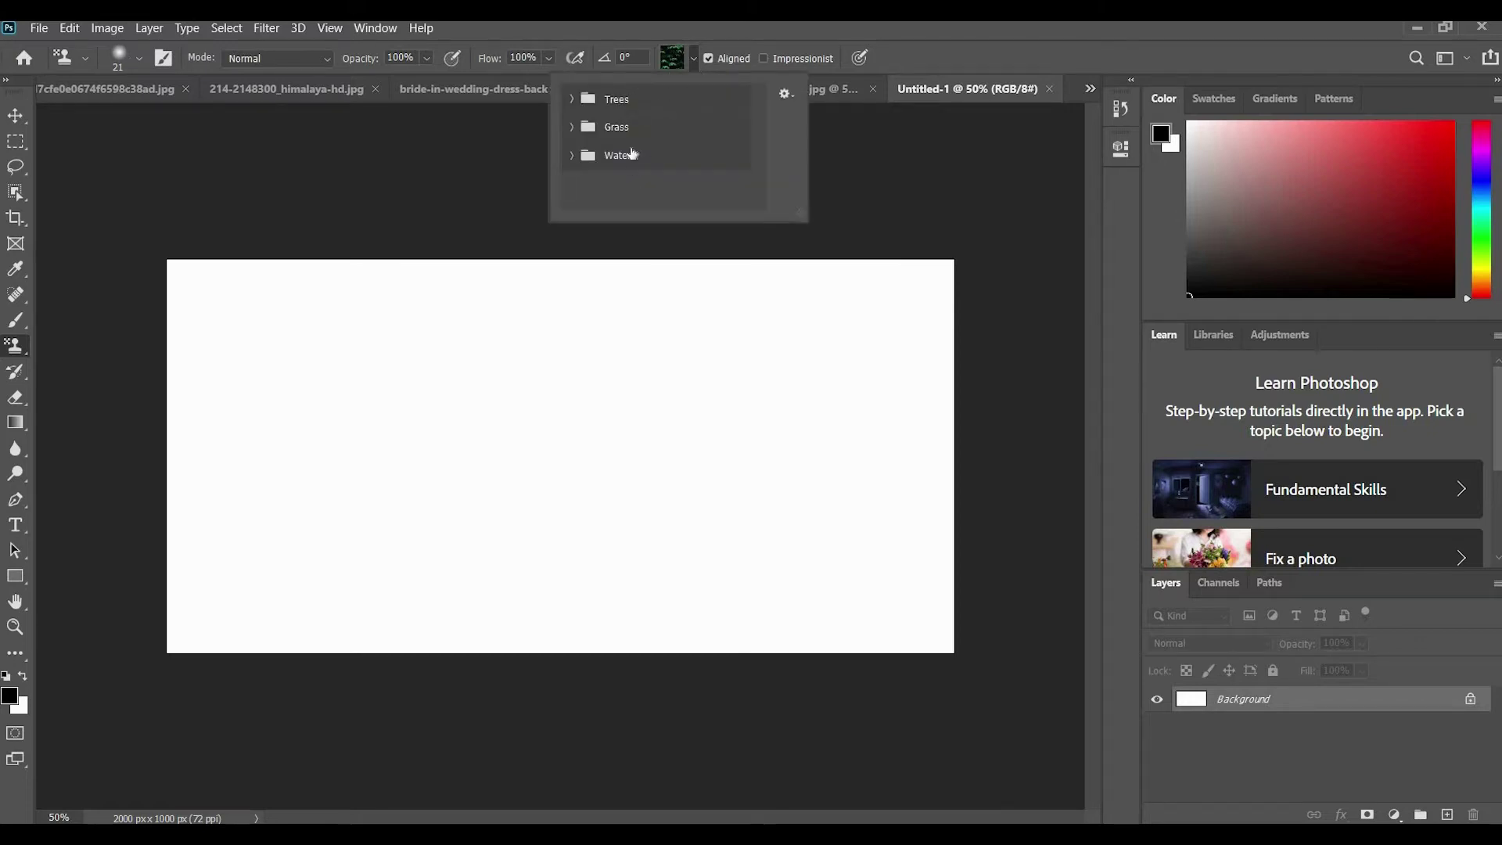
pyautogui.click(589, 100)
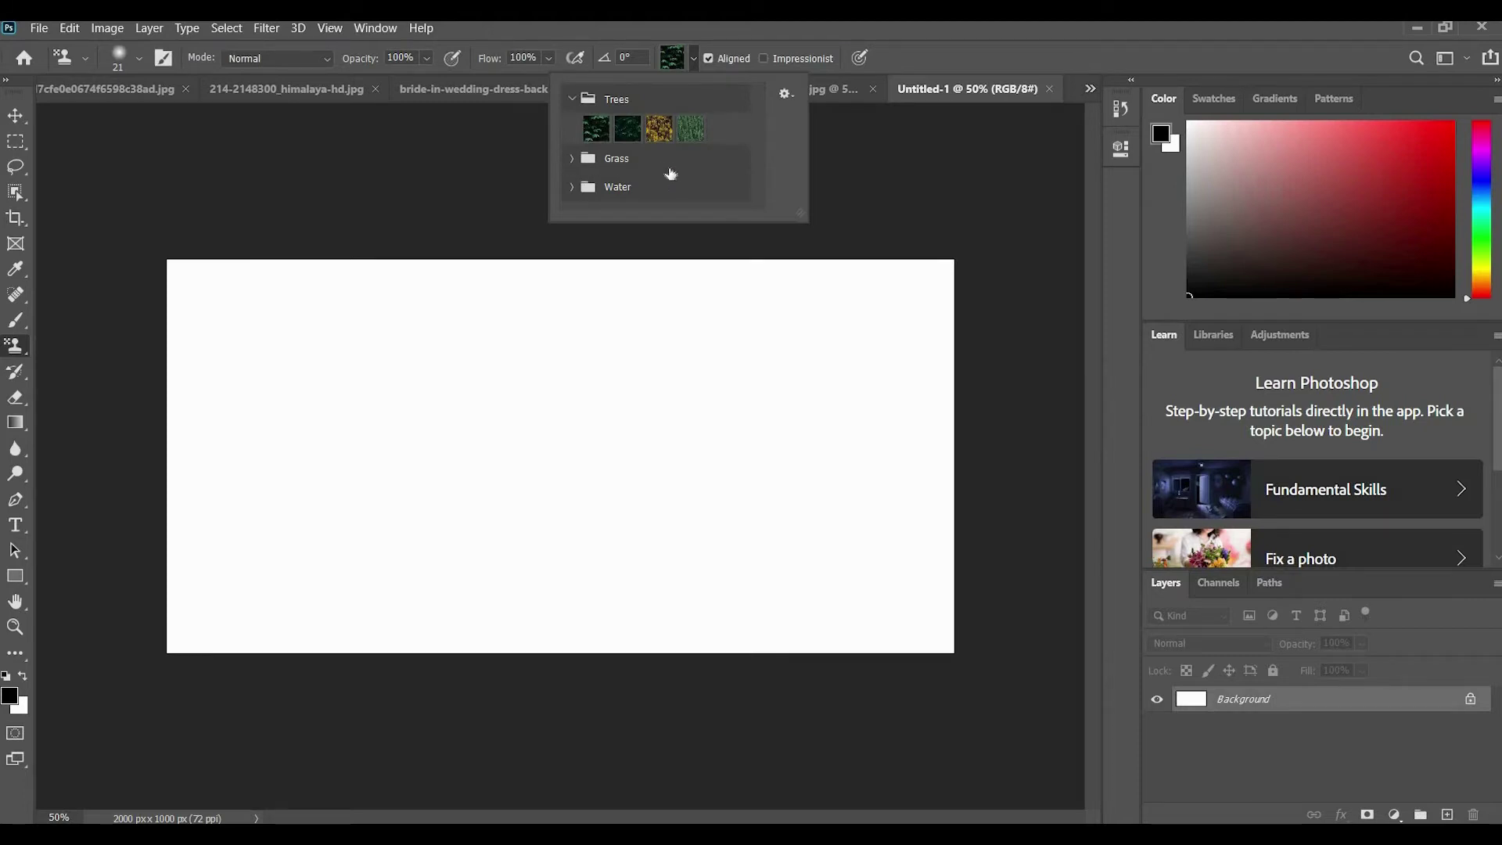
pyautogui.click(594, 159)
pyautogui.scroll(-1, 571, 201)
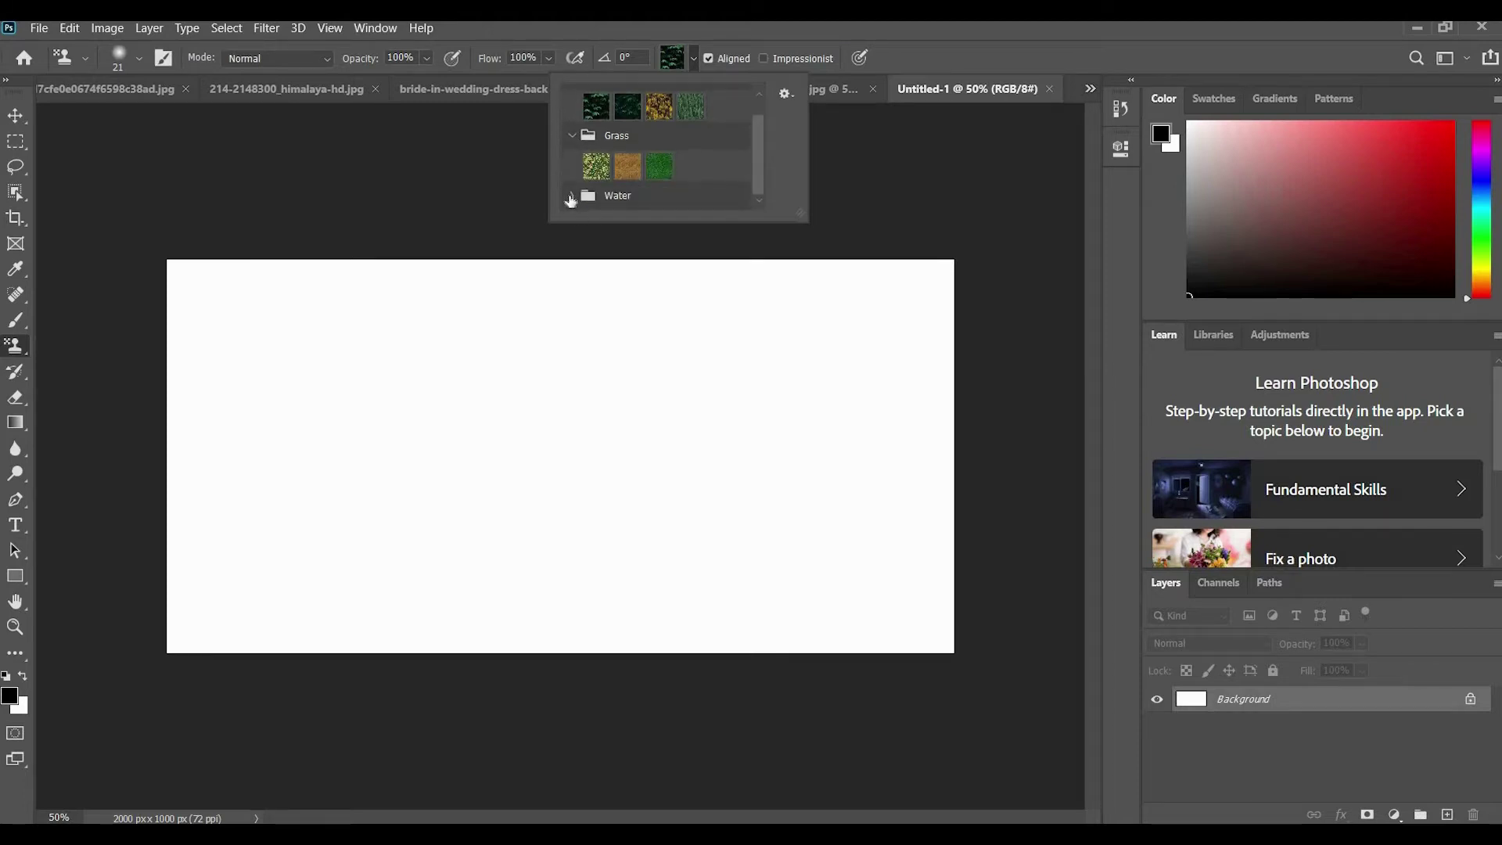
pyautogui.click(684, 187)
pyautogui.scroll(1, 676, 187)
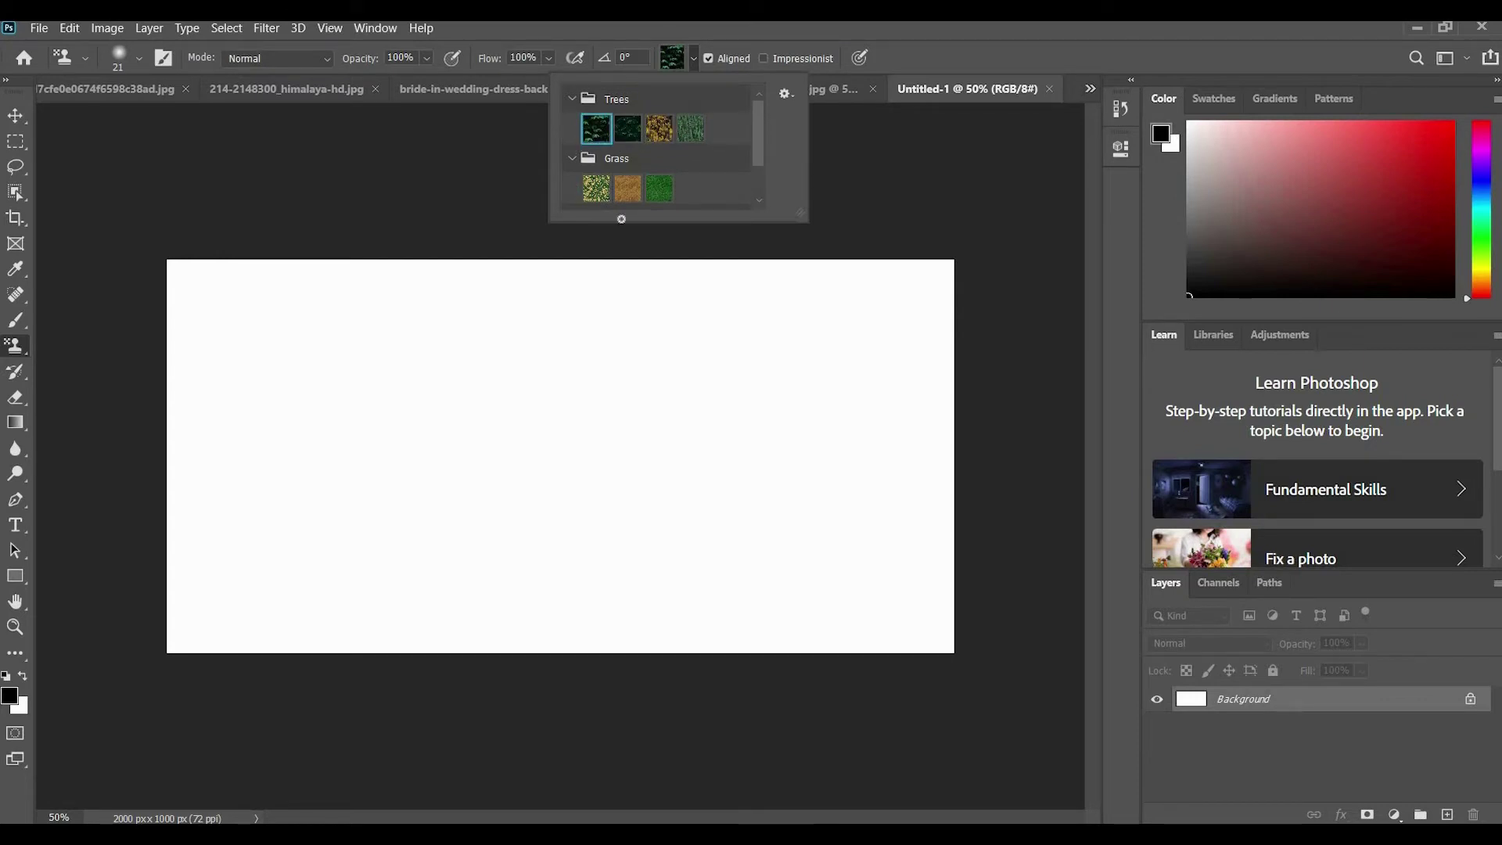
pyautogui.click(293, 333)
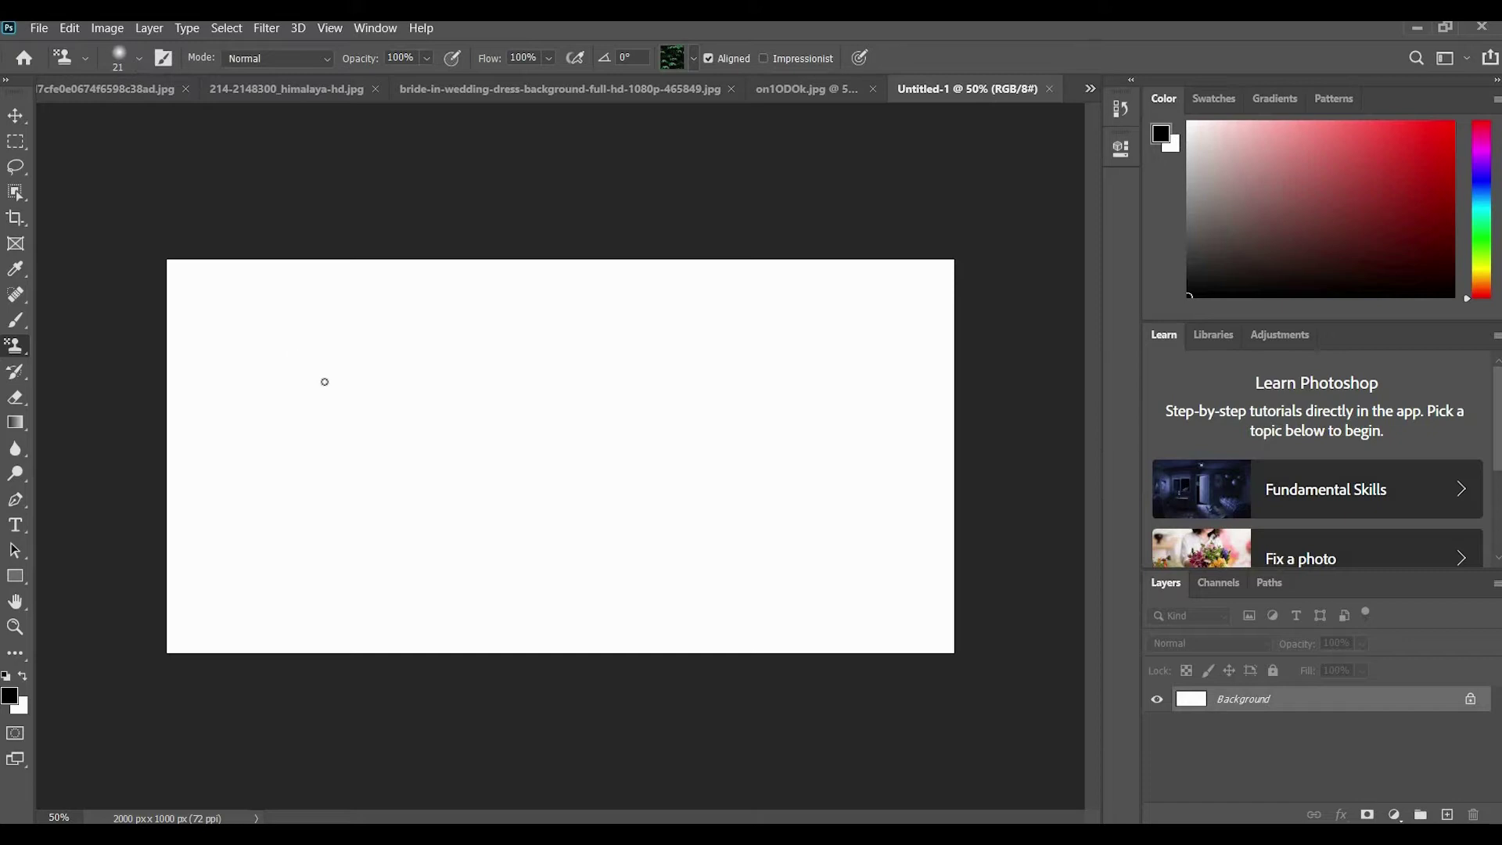
# Set the Pattern Stamp brush size to 174 px and paint the green leaf pattern across the upper half of the canvas
pyautogui.click(139, 58)
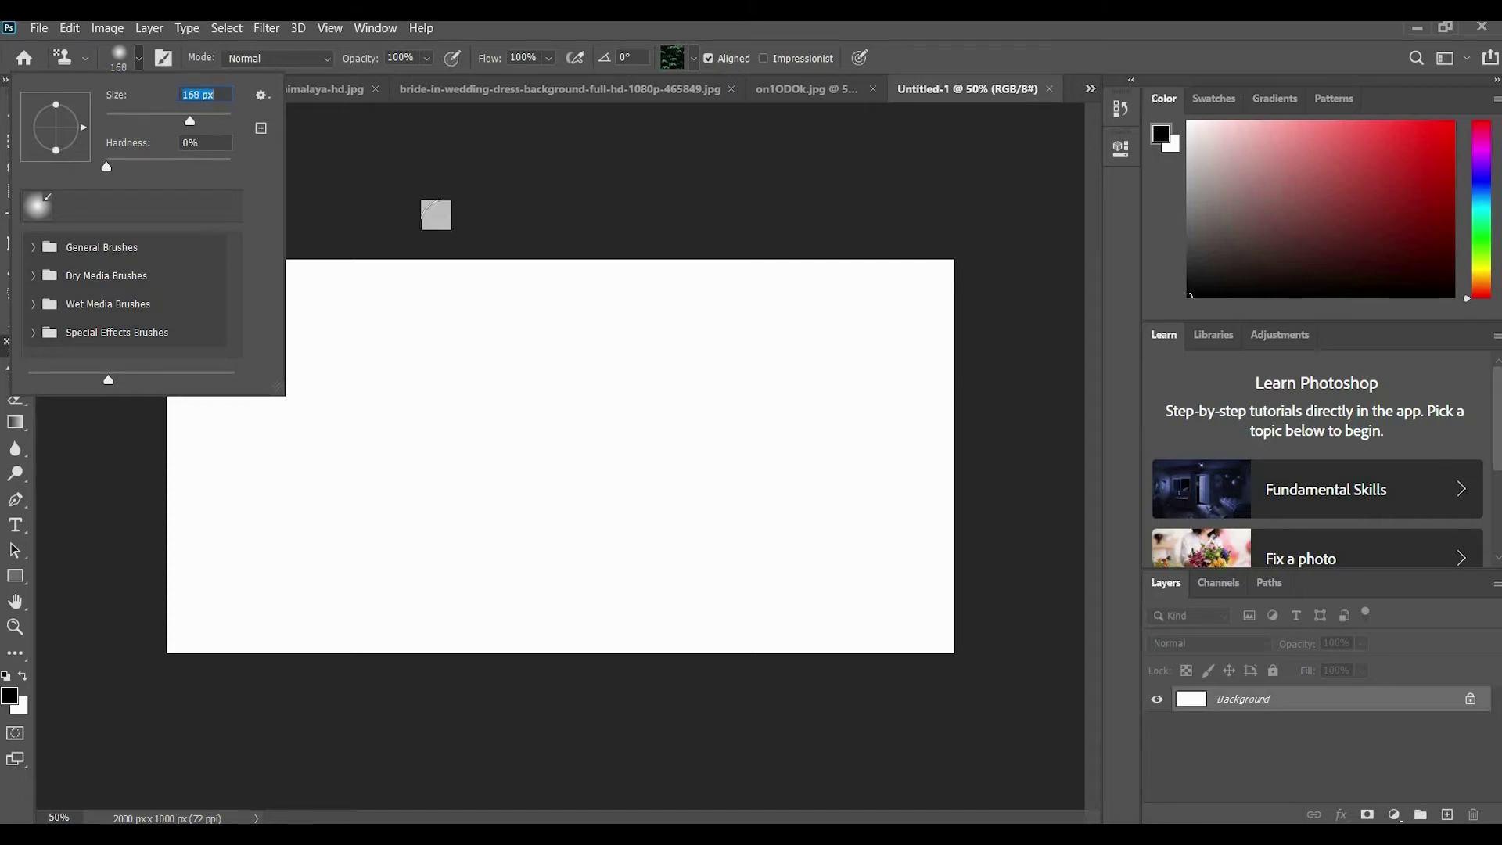
pyautogui.press('Up')
pyautogui.press('Up')
pyautogui.press('Up')
pyautogui.press('Up')
pyautogui.press('Up')
pyautogui.press('Up')
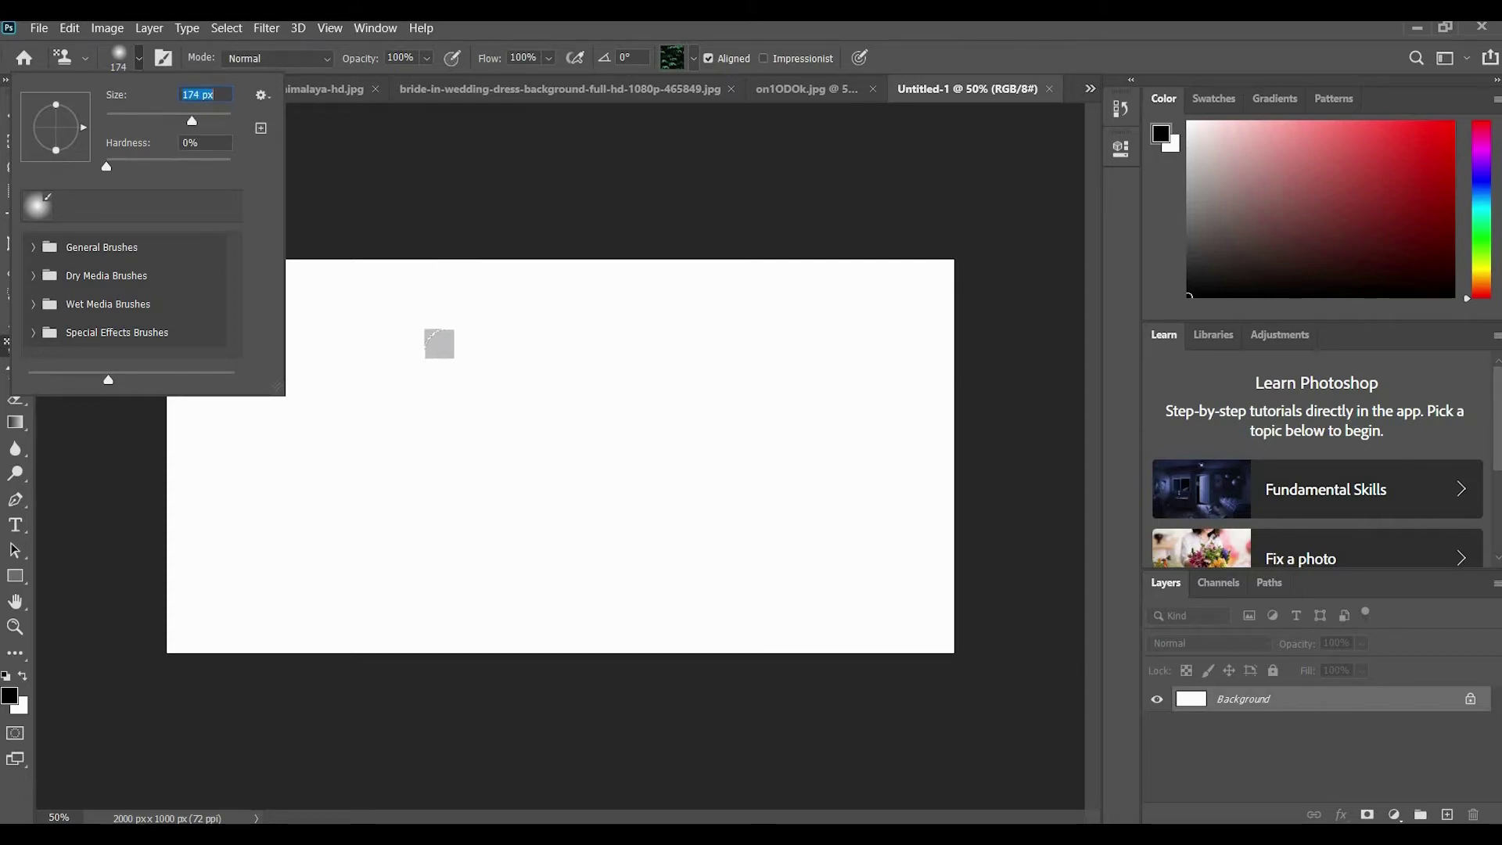
pyautogui.click(442, 352)
pyautogui.moveTo(396, 309)
pyautogui.mouseDown()
pyautogui.moveTo(359, 336)
pyautogui.moveTo(378, 311)
pyautogui.moveTo(480, 298)
pyautogui.moveTo(449, 298)
pyautogui.moveTo(590, 308)
pyautogui.moveTo(556, 356)
pyautogui.moveTo(453, 352)
pyautogui.moveTo(385, 388)
pyautogui.moveTo(309, 270)
pyautogui.moveTo(317, 329)
pyautogui.moveTo(389, 439)
pyautogui.moveTo(509, 412)
pyautogui.moveTo(466, 389)
pyautogui.moveTo(570, 334)
pyautogui.moveTo(573, 244)
pyautogui.moveTo(722, 327)
pyautogui.moveTo(899, 260)
pyautogui.moveTo(648, 461)
pyautogui.moveTo(1033, 368)
pyautogui.moveTo(937, 266)
pyautogui.moveTo(852, 235)
pyautogui.moveTo(235, 269)
pyautogui.moveTo(154, 308)
pyautogui.moveTo(179, 373)
pyautogui.moveTo(154, 362)
pyautogui.moveTo(188, 429)
pyautogui.moveTo(175, 342)
pyautogui.moveTo(195, 469)
pyautogui.mouseUp()
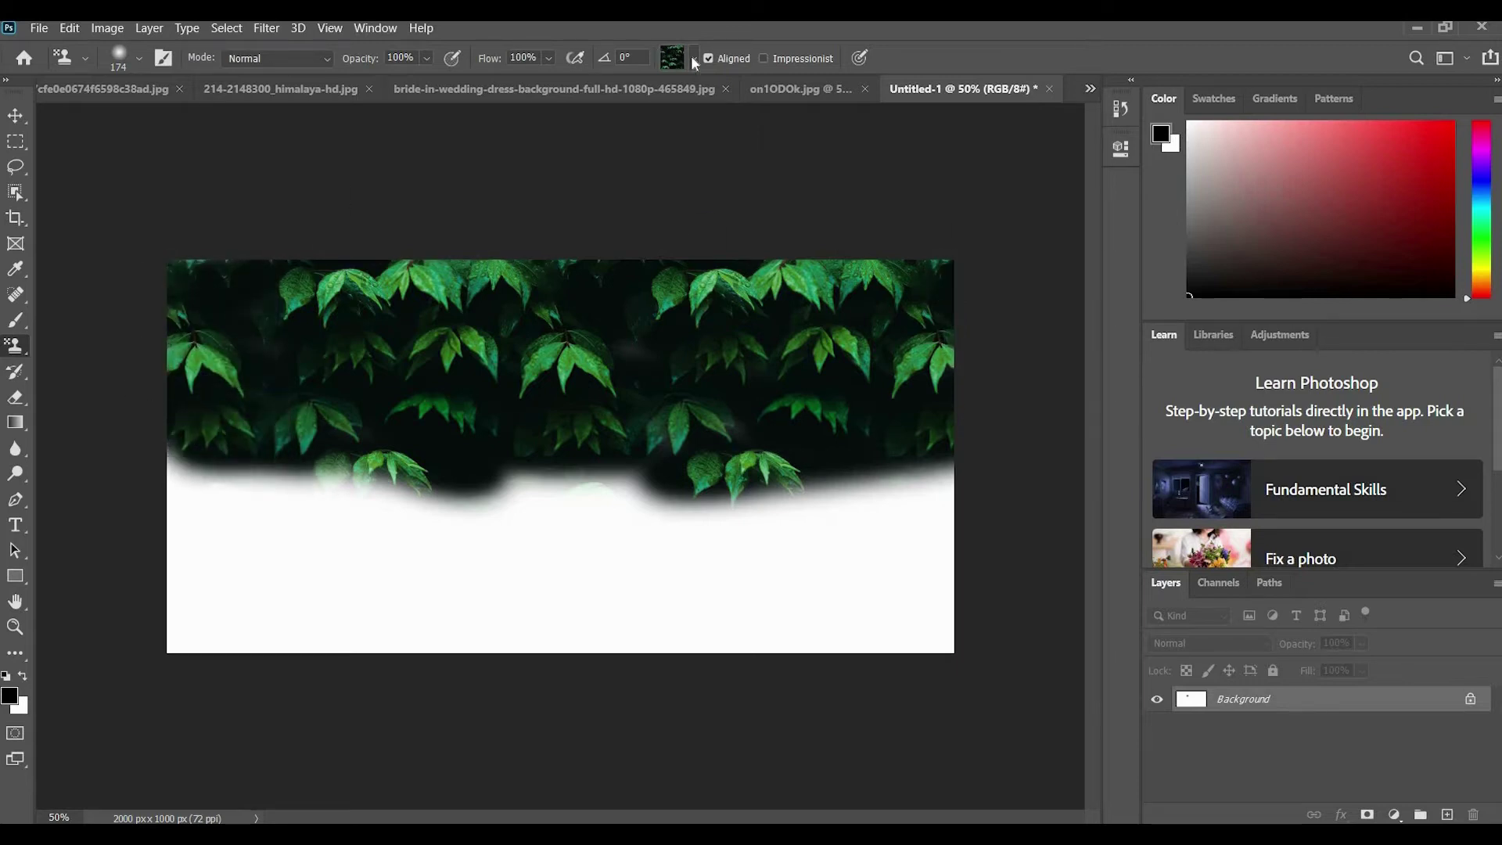
# Choose the yellow tree pattern from the Trees group and paint it across the lower half of the canvas
pyautogui.click(693, 60)
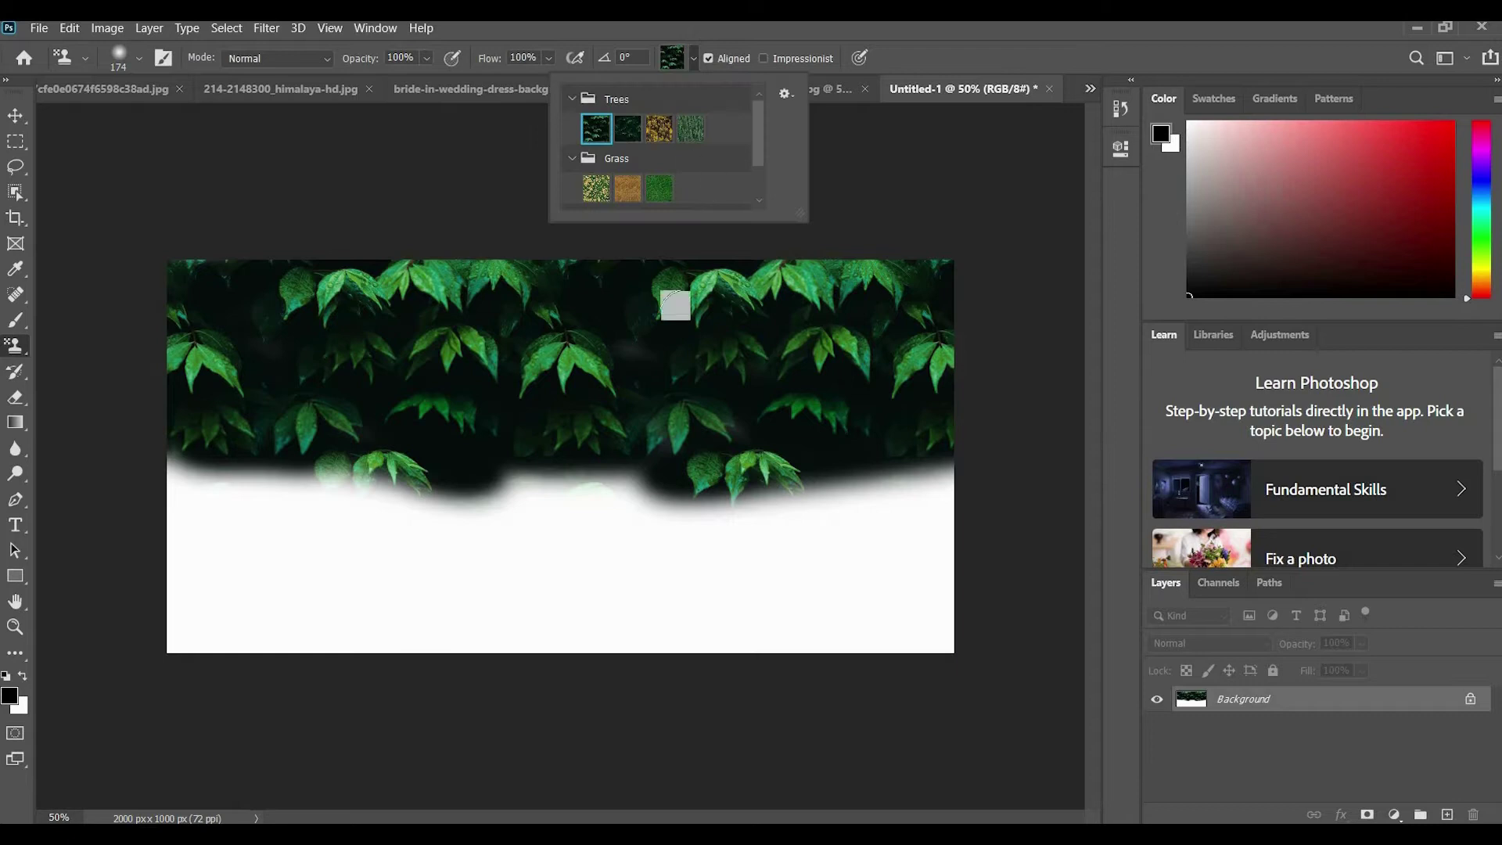
pyautogui.click(658, 131)
pyautogui.moveTo(545, 546)
pyautogui.mouseDown()
pyautogui.moveTo(256, 509)
pyautogui.moveTo(191, 456)
pyautogui.moveTo(439, 492)
pyautogui.moveTo(483, 476)
pyautogui.moveTo(606, 517)
pyautogui.mouseUp()
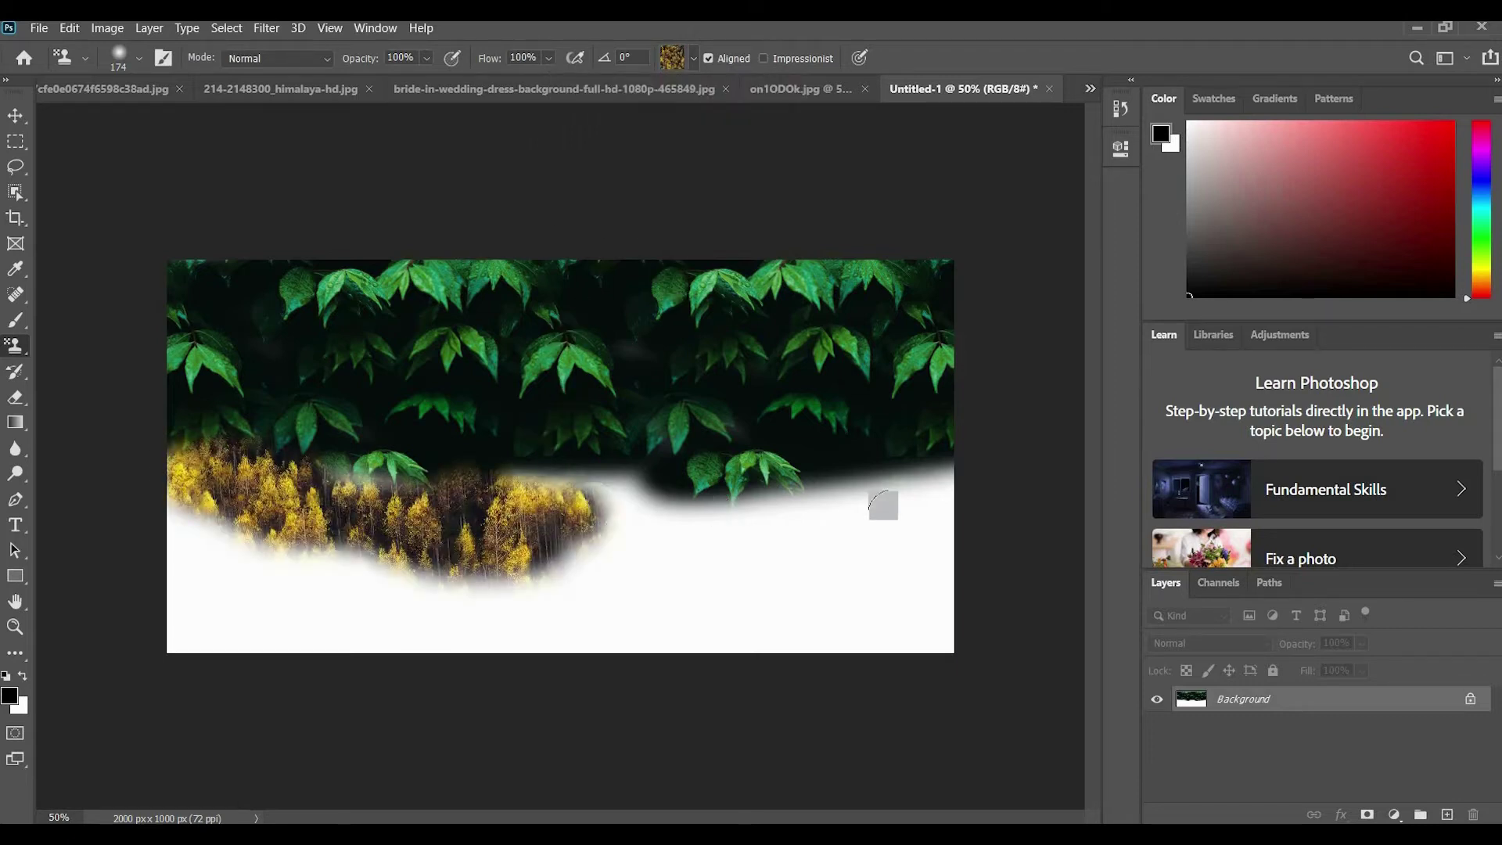
pyautogui.moveTo(883, 505)
pyautogui.mouseDown()
pyautogui.moveTo(738, 486)
pyautogui.moveTo(292, 576)
pyautogui.moveTo(183, 511)
pyautogui.moveTo(405, 579)
pyautogui.moveTo(161, 563)
pyautogui.moveTo(154, 607)
pyautogui.moveTo(234, 629)
pyautogui.mouseUp()
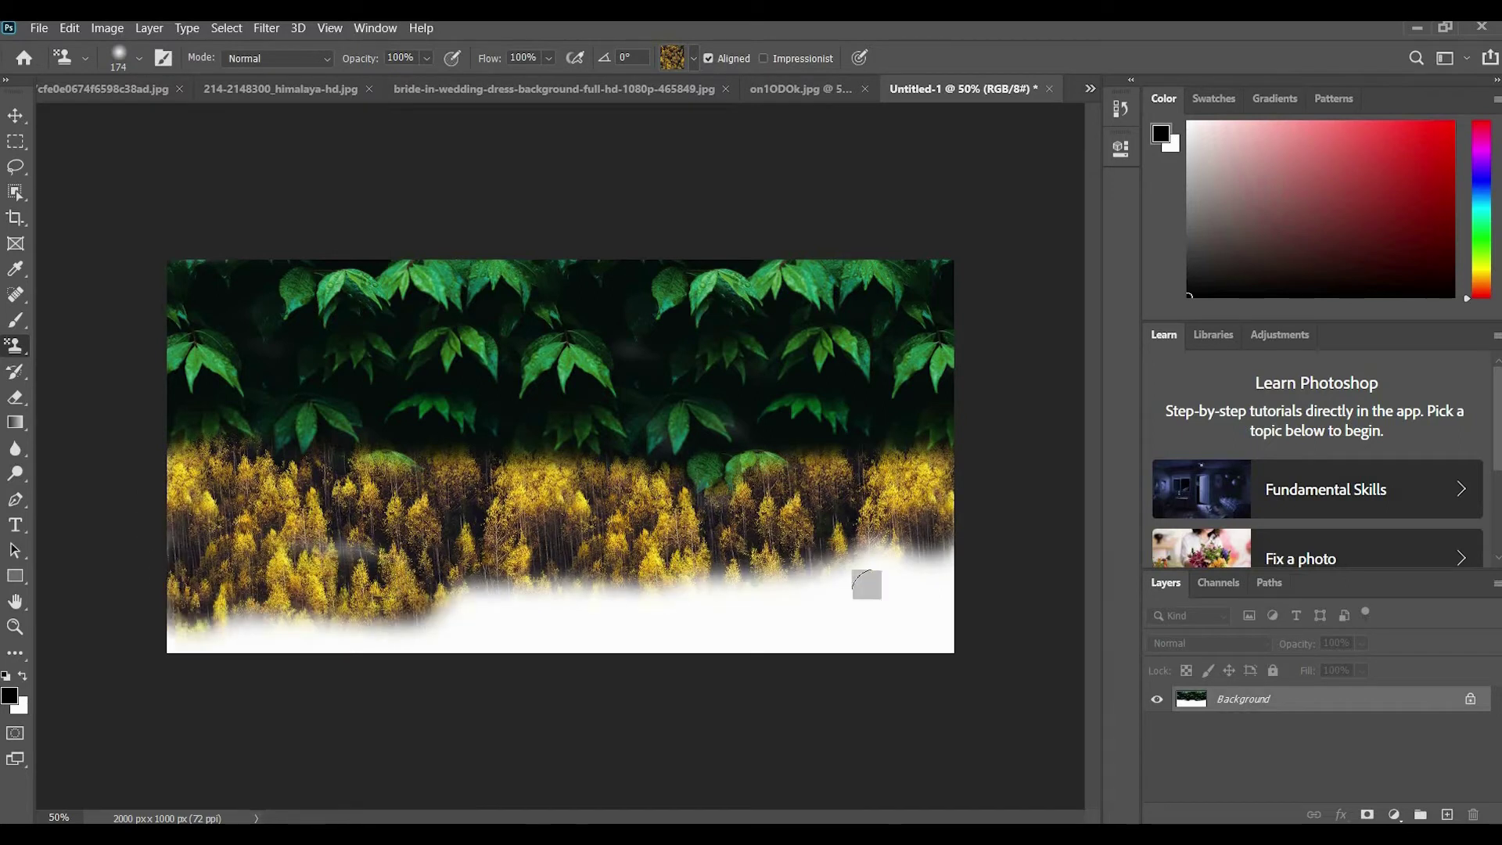
pyautogui.moveTo(867, 585)
pyautogui.mouseDown()
pyautogui.moveTo(885, 610)
pyautogui.moveTo(778, 537)
pyautogui.moveTo(860, 559)
pyautogui.moveTo(798, 555)
pyautogui.mouseUp()
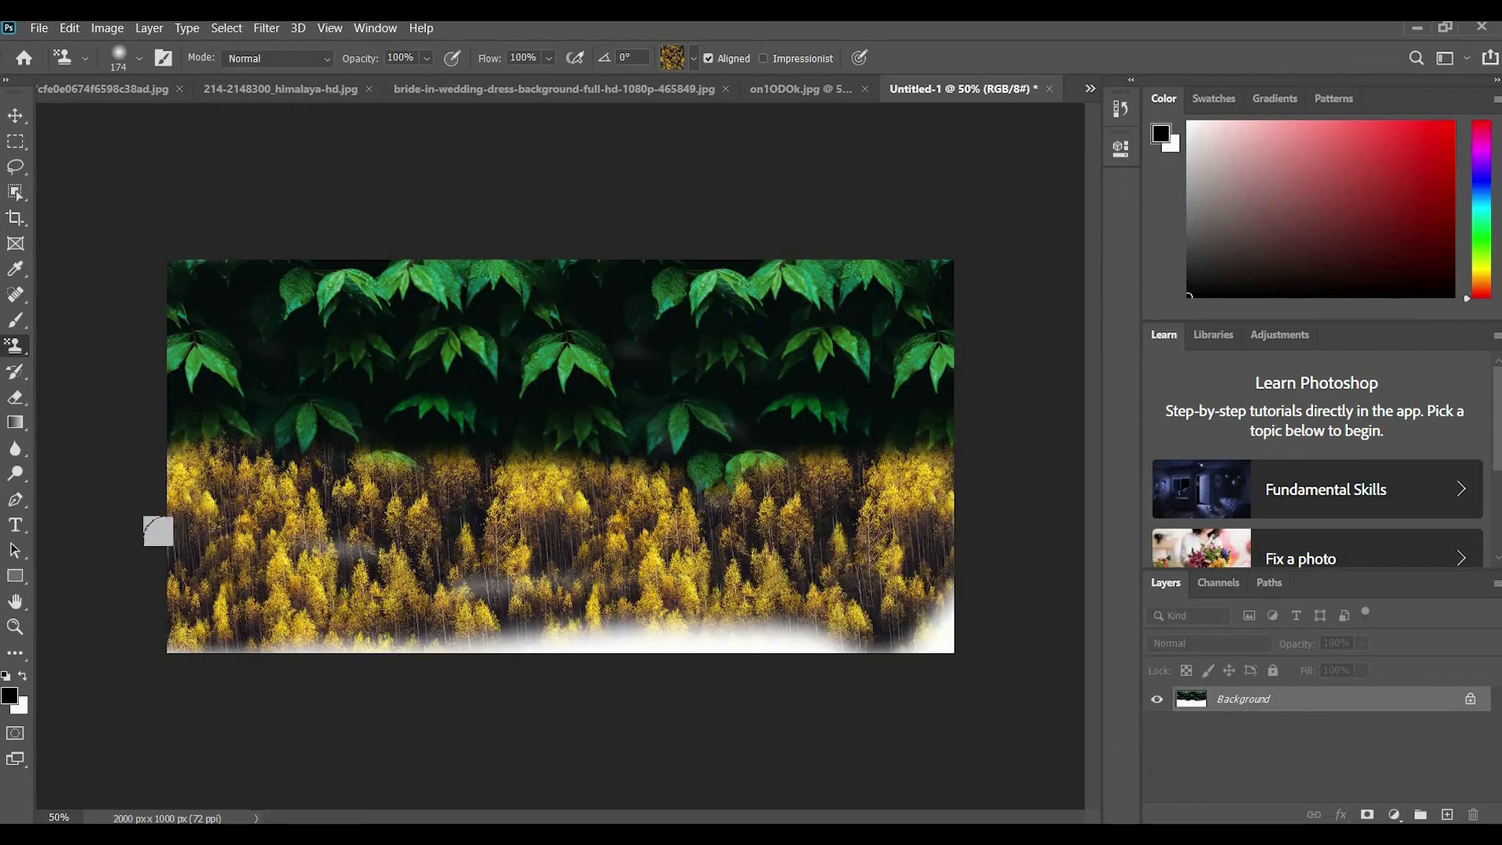
pyautogui.moveTo(158, 531)
pyautogui.mouseDown()
pyautogui.moveTo(362, 610)
pyautogui.moveTo(831, 597)
pyautogui.moveTo(928, 572)
pyautogui.moveTo(774, 630)
pyautogui.moveTo(245, 625)
pyautogui.mouseUp()
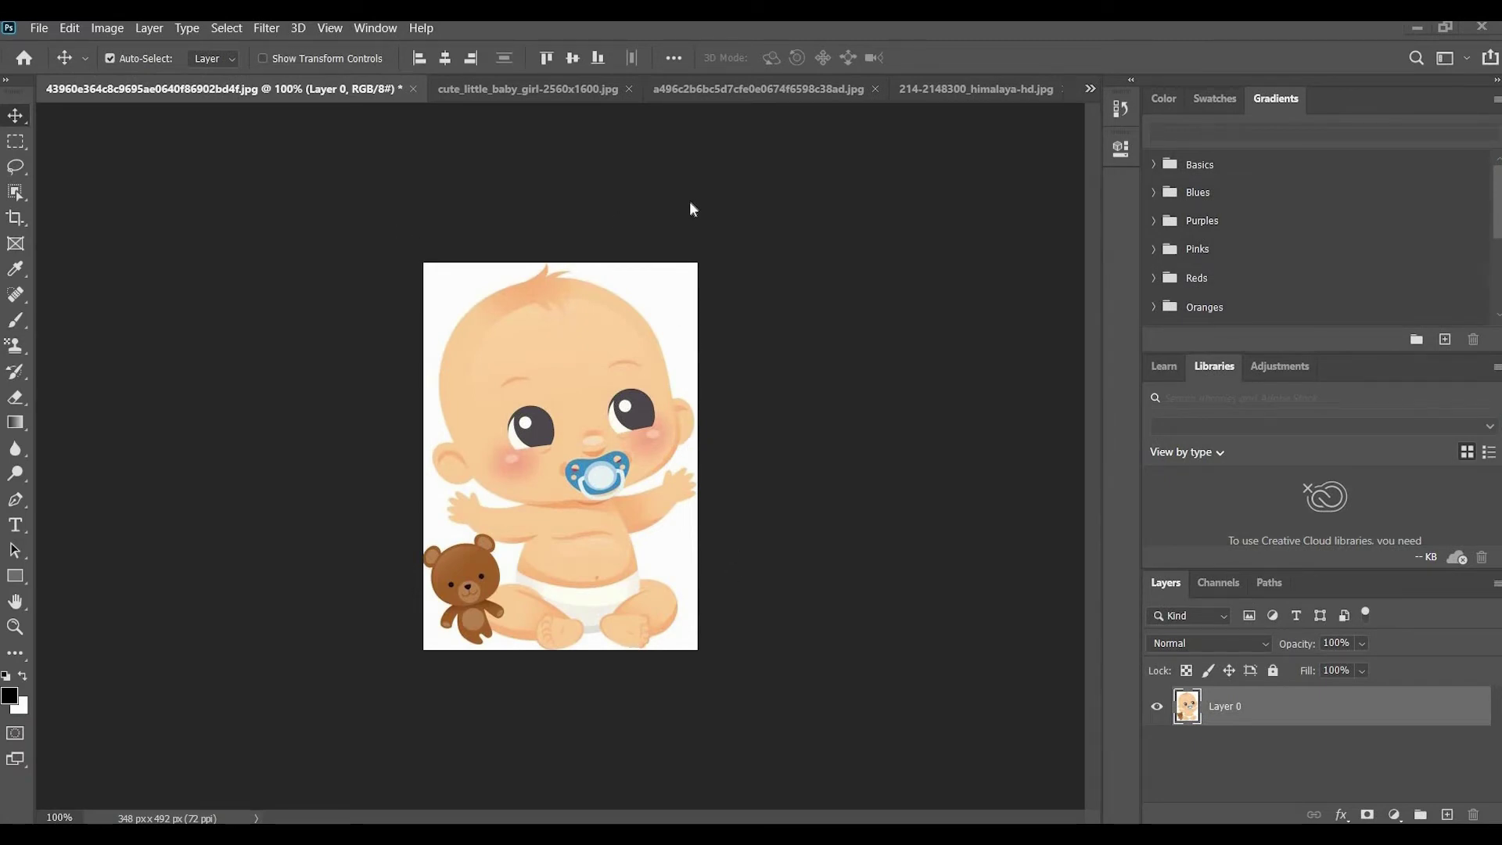
# In the baby illustration document, show the Patterns panel and save the whole selected image as a new pattern named sample1
pyautogui.click(373, 29)
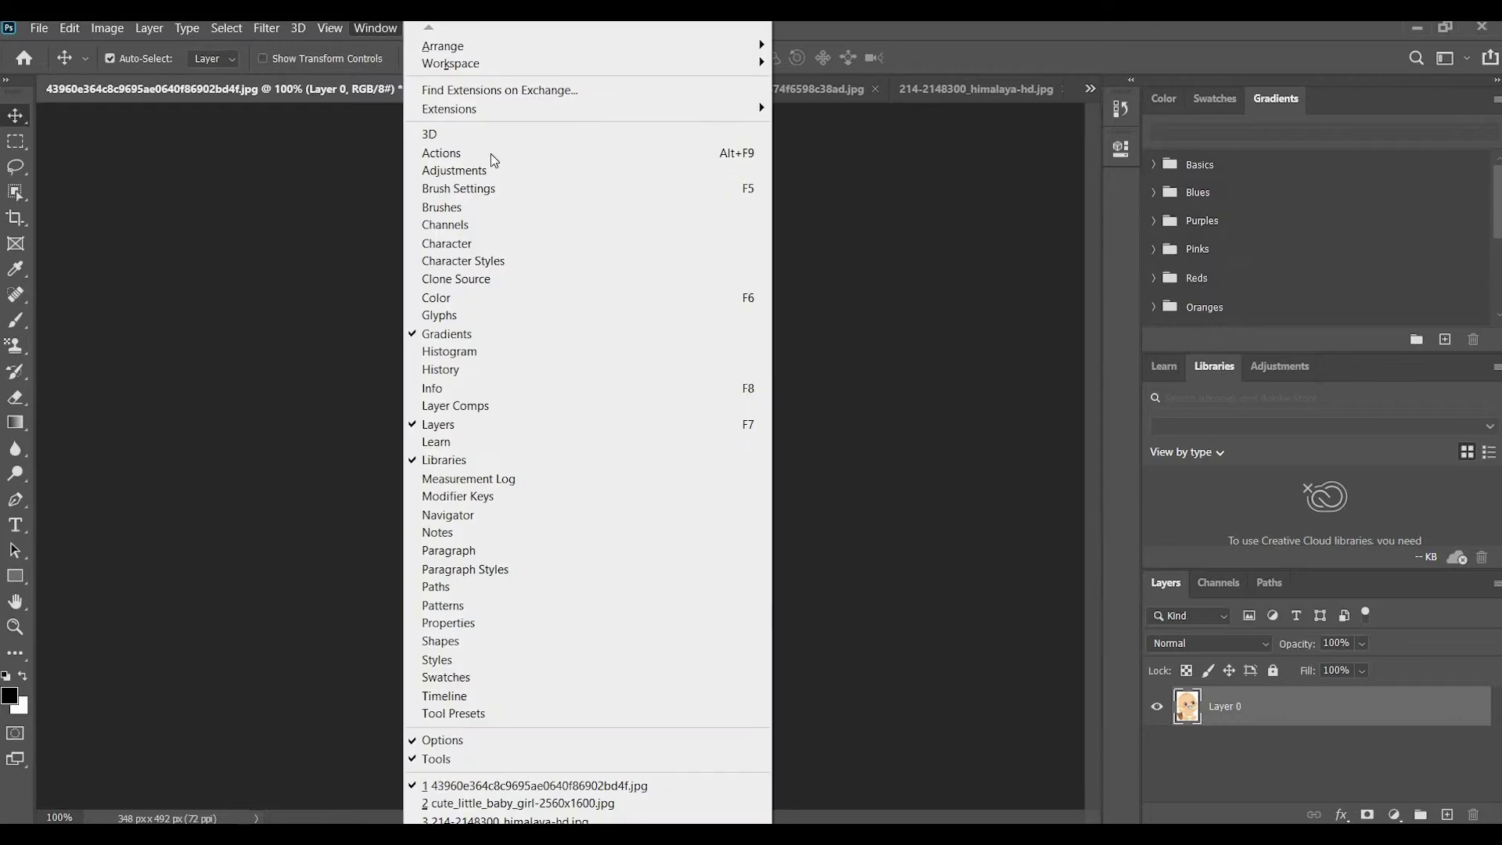
pyautogui.click(452, 607)
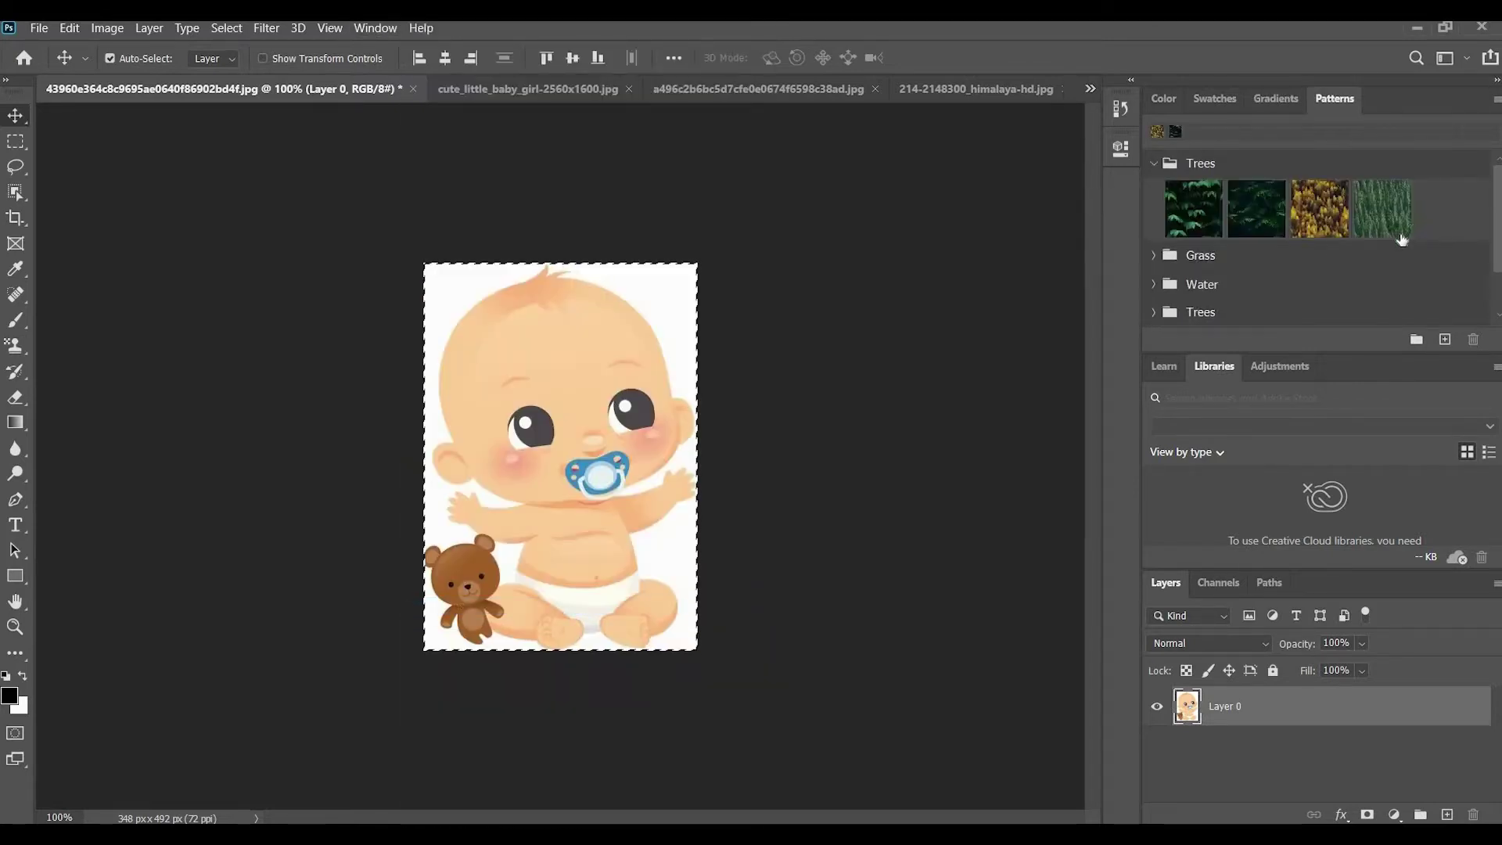
pyautogui.click(1153, 256)
pyautogui.scroll(-3, 1352, 238)
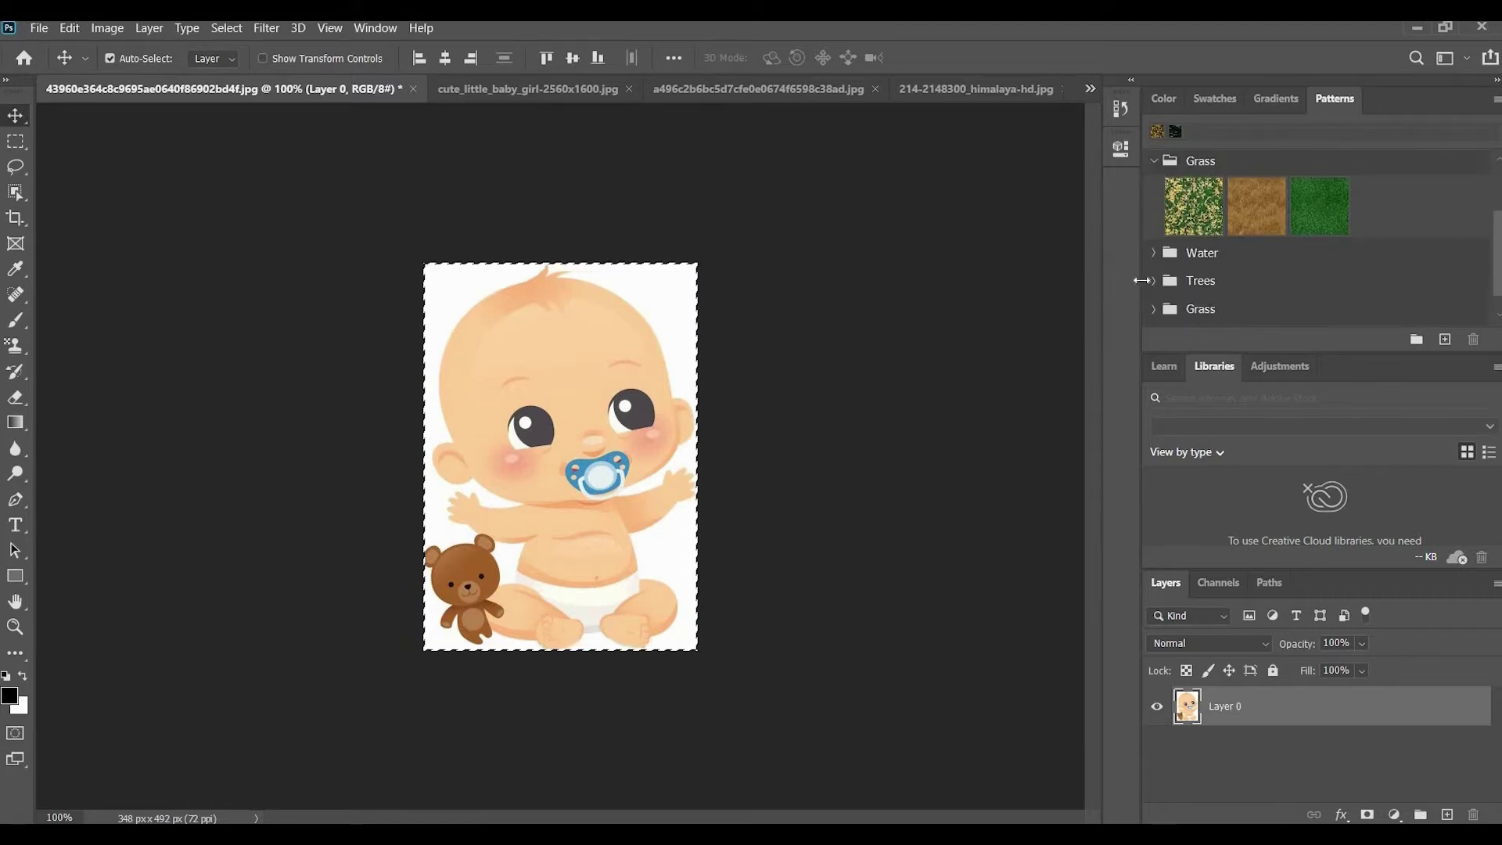
pyautogui.scroll(-2, 1150, 286)
pyautogui.click(1264, 291)
pyautogui.scroll(-2, 1379, 288)
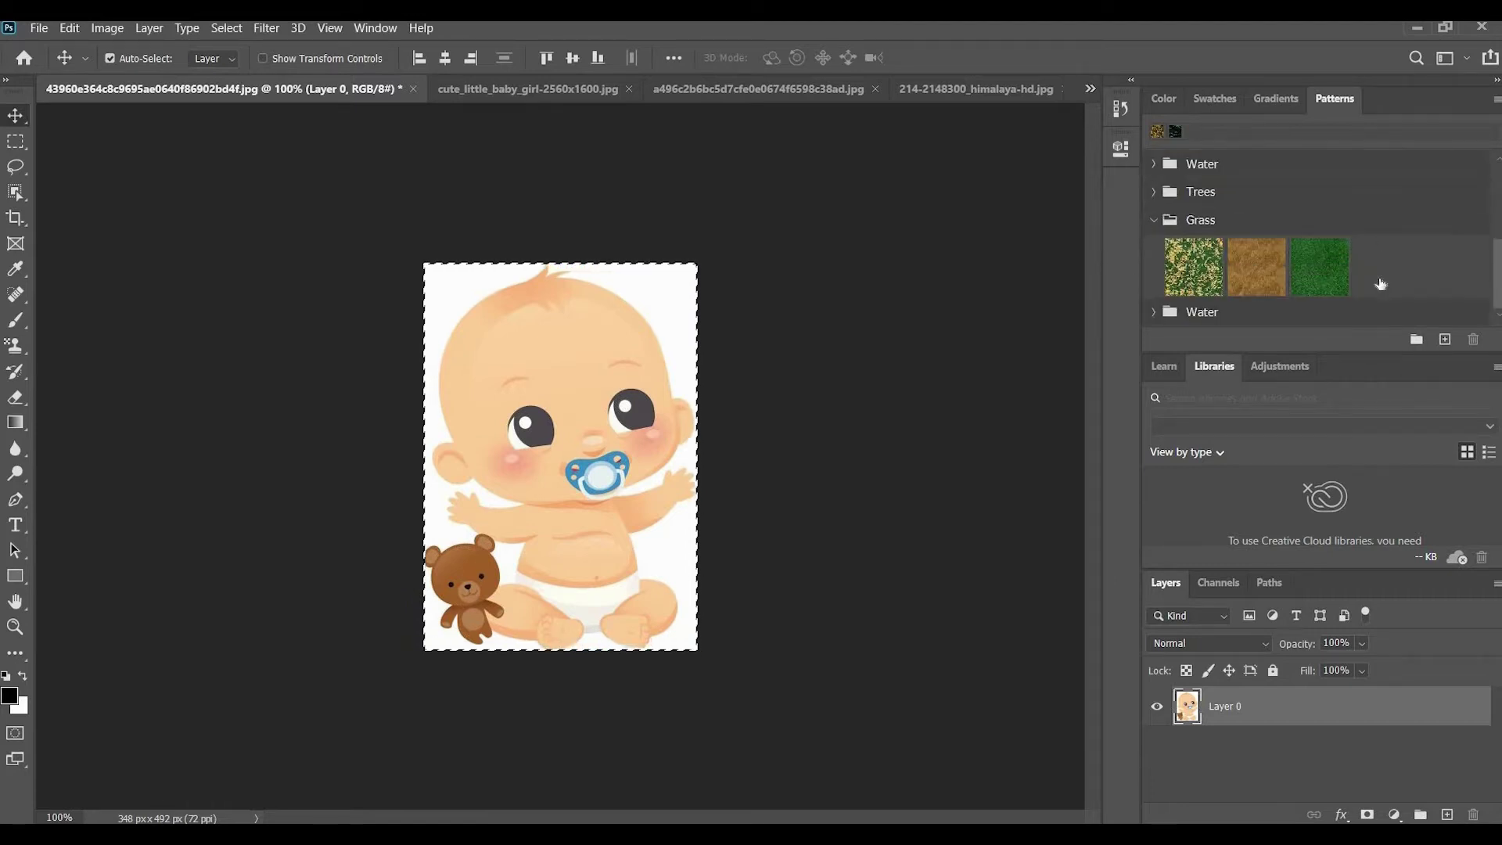
pyautogui.scroll(3, 1382, 275)
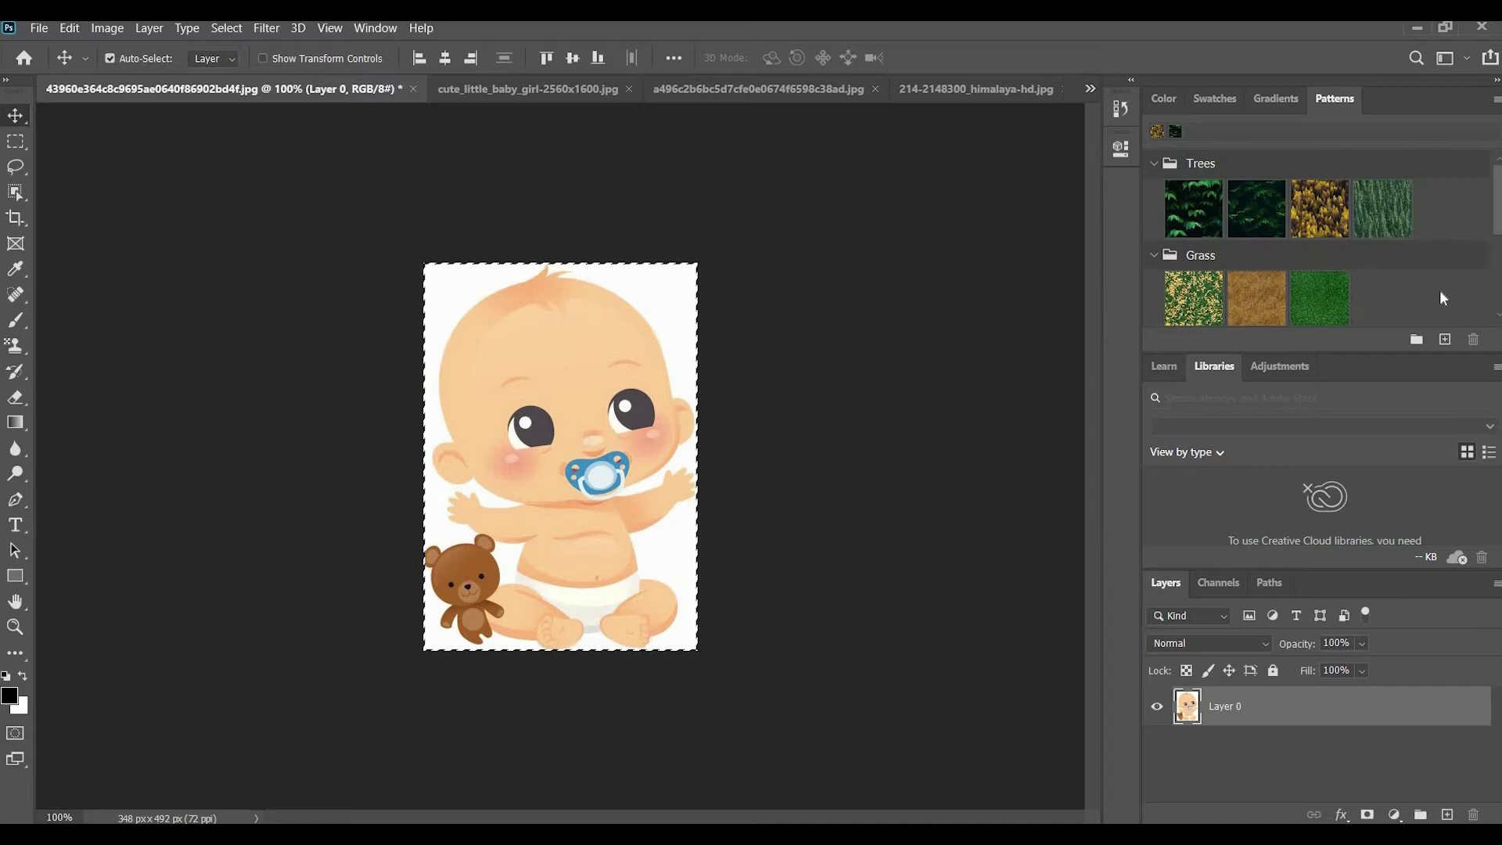
pyautogui.click(1445, 340)
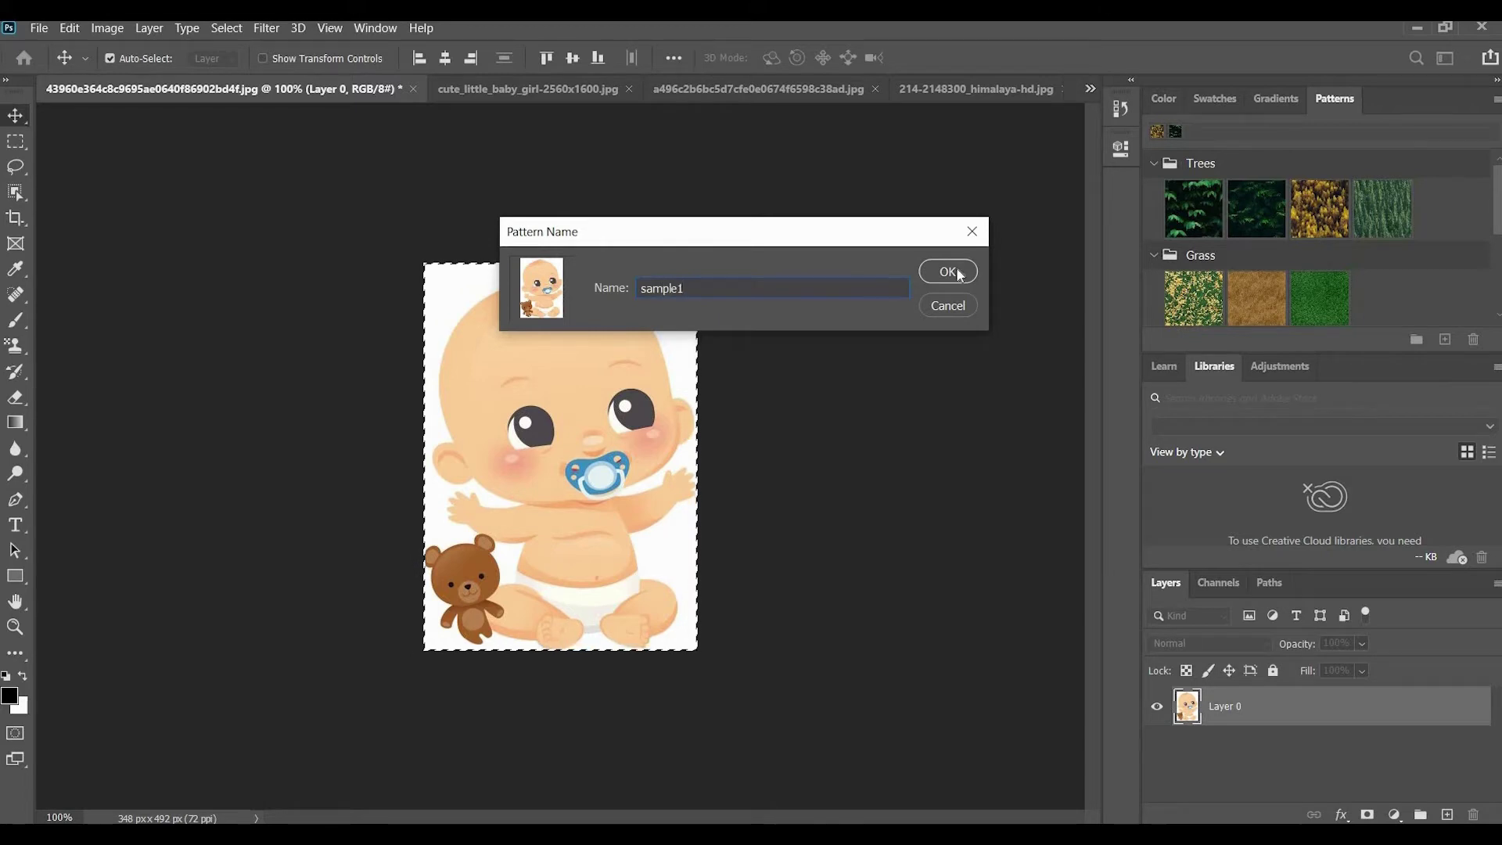
pyautogui.press('Return')
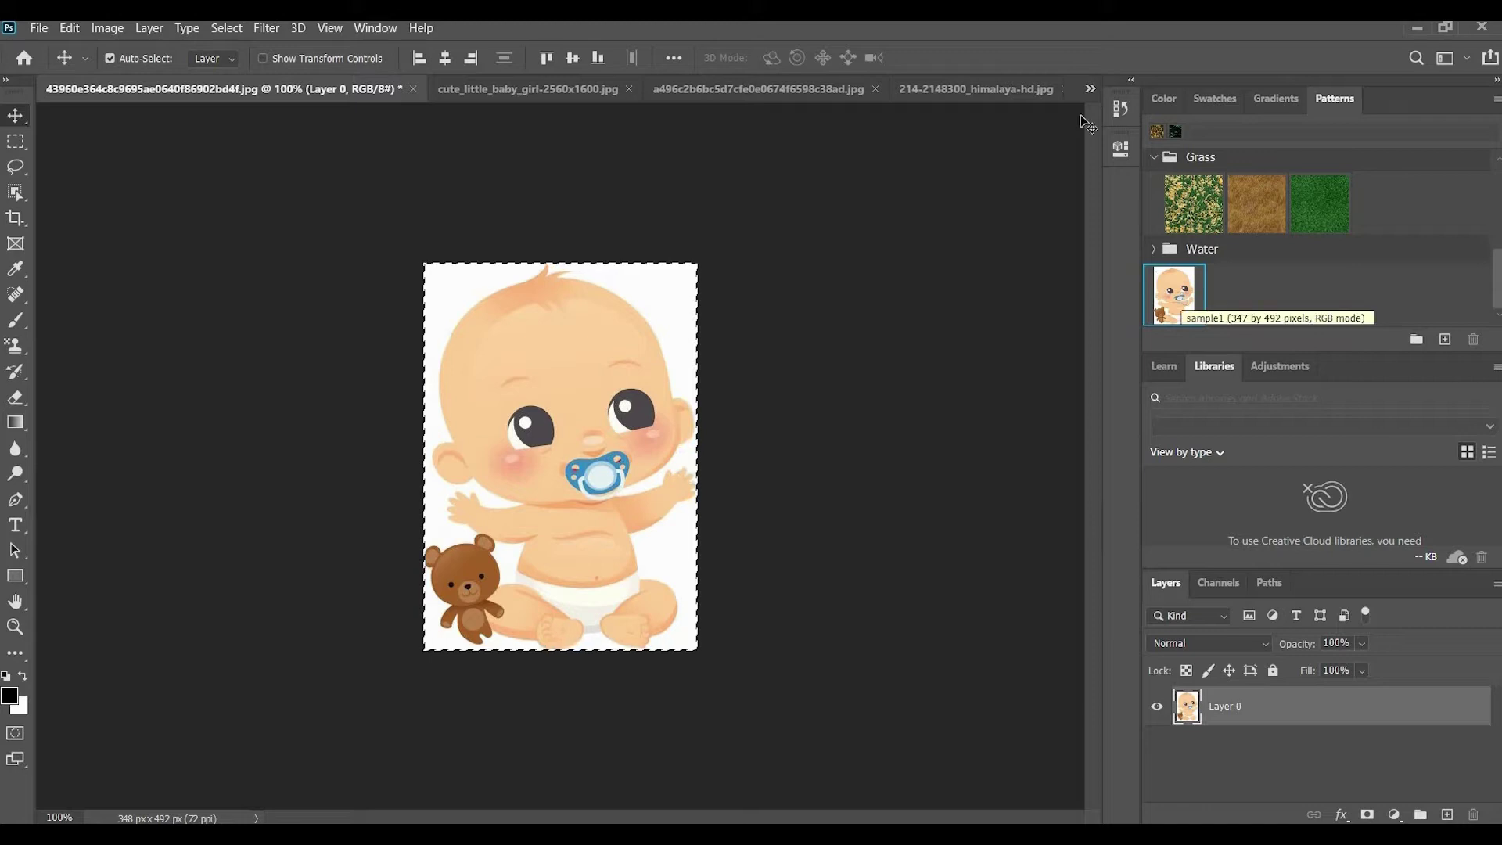
# Return to the Untitled-1 document and paint the sample1 baby pattern over the entire canvas with the Pattern Stamp tool
pyautogui.click(1089, 89)
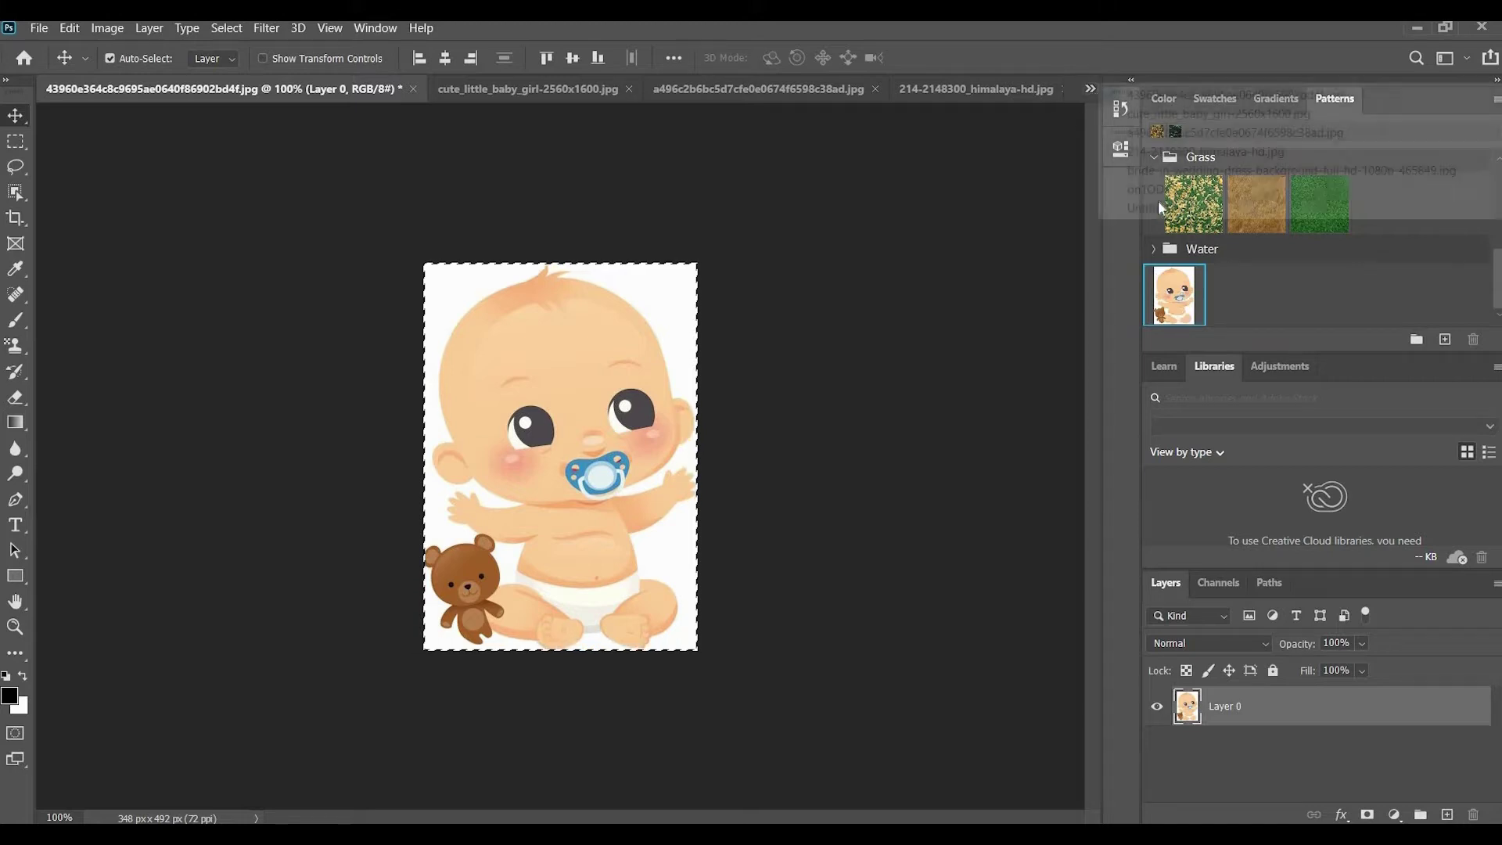
pyautogui.click(902, 390)
pyautogui.press('s')
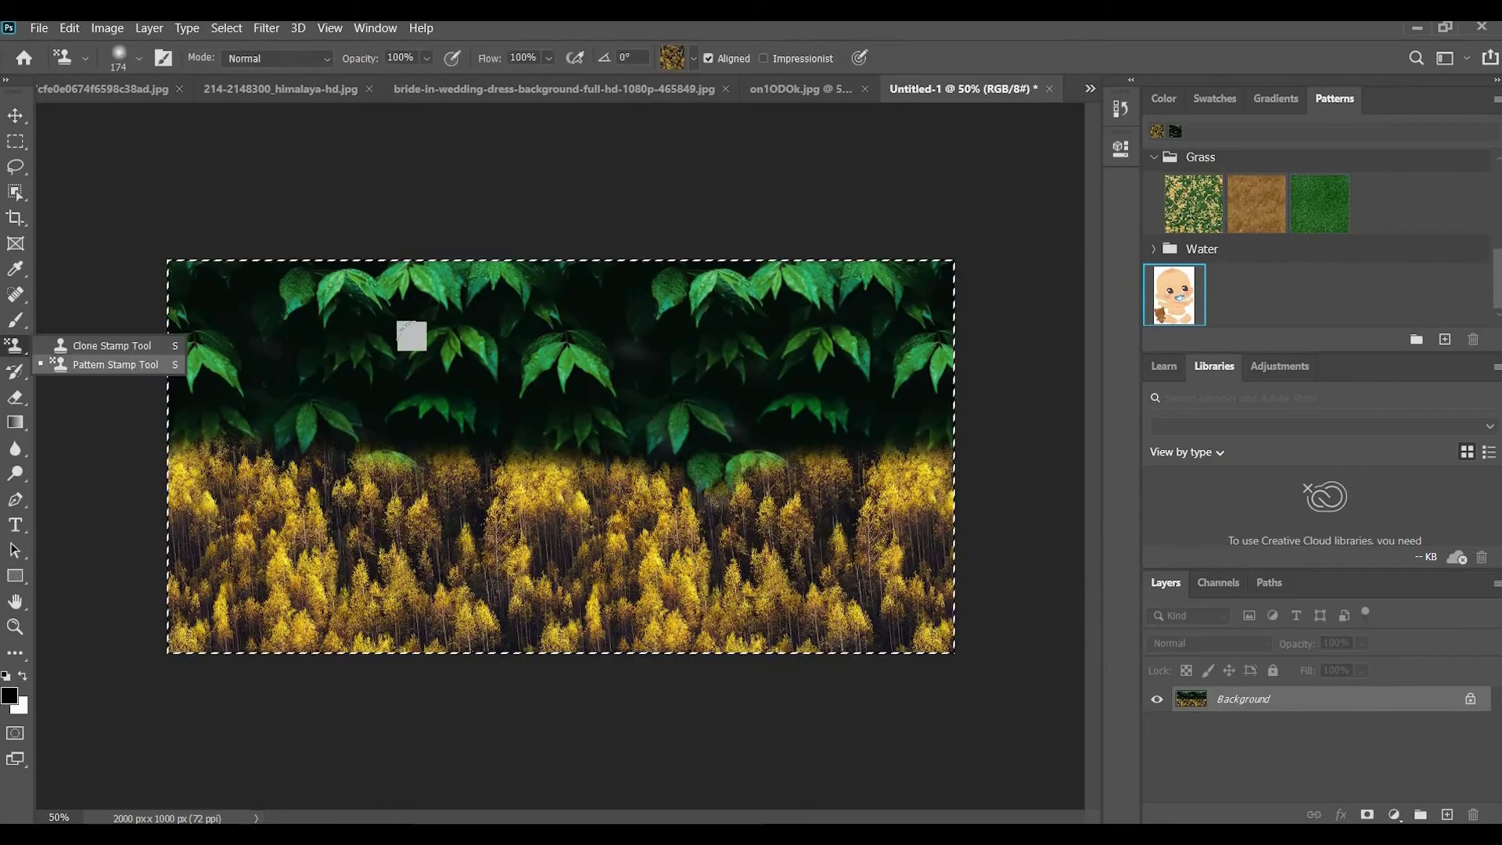
pyautogui.click(653, 325)
pyautogui.moveTo(612, 389); pyautogui.dragTo(641, 297)
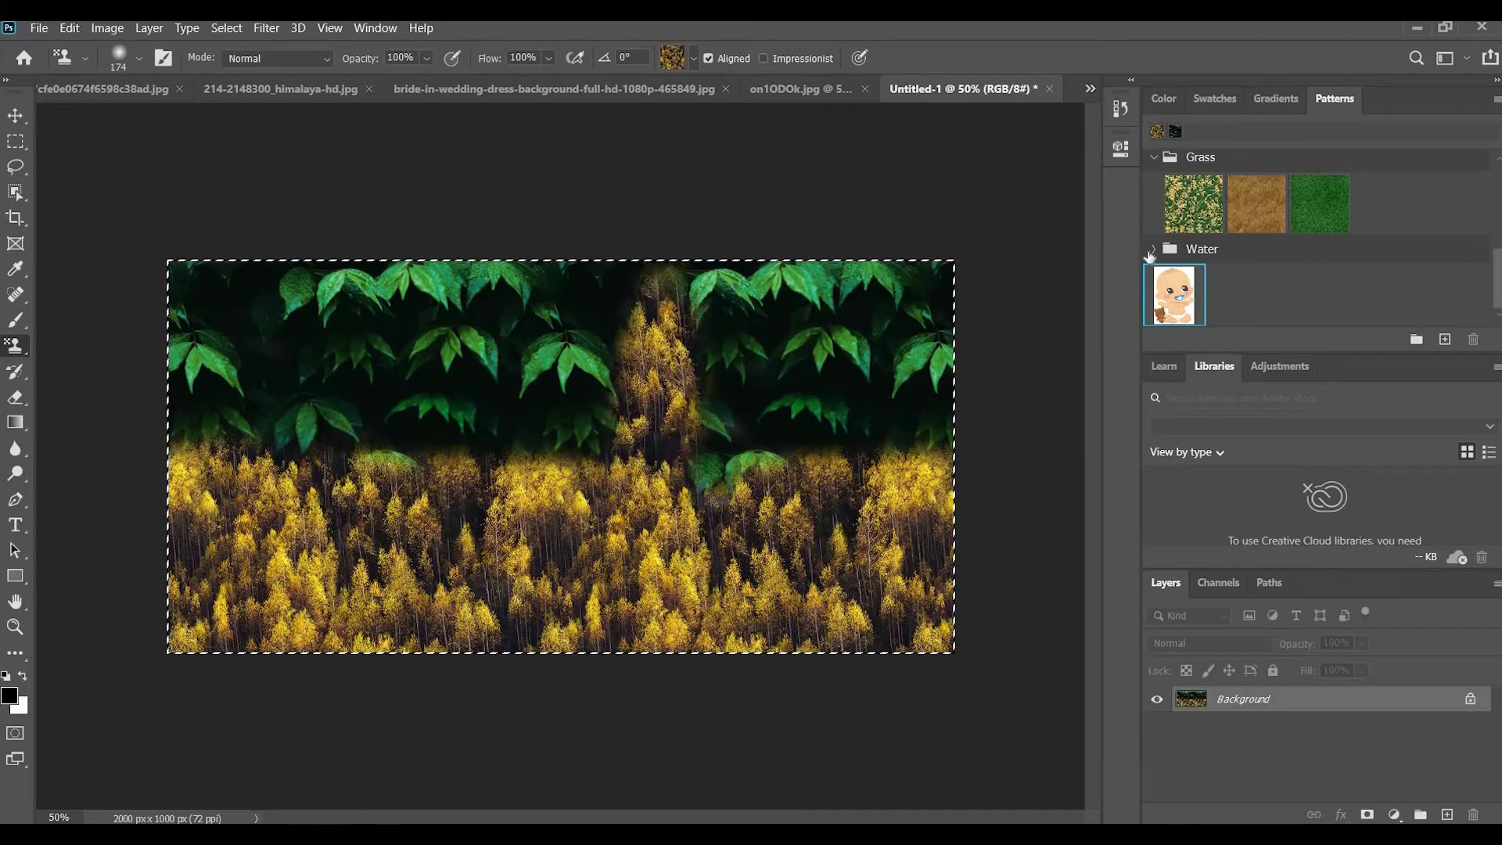
pyautogui.click(1171, 293)
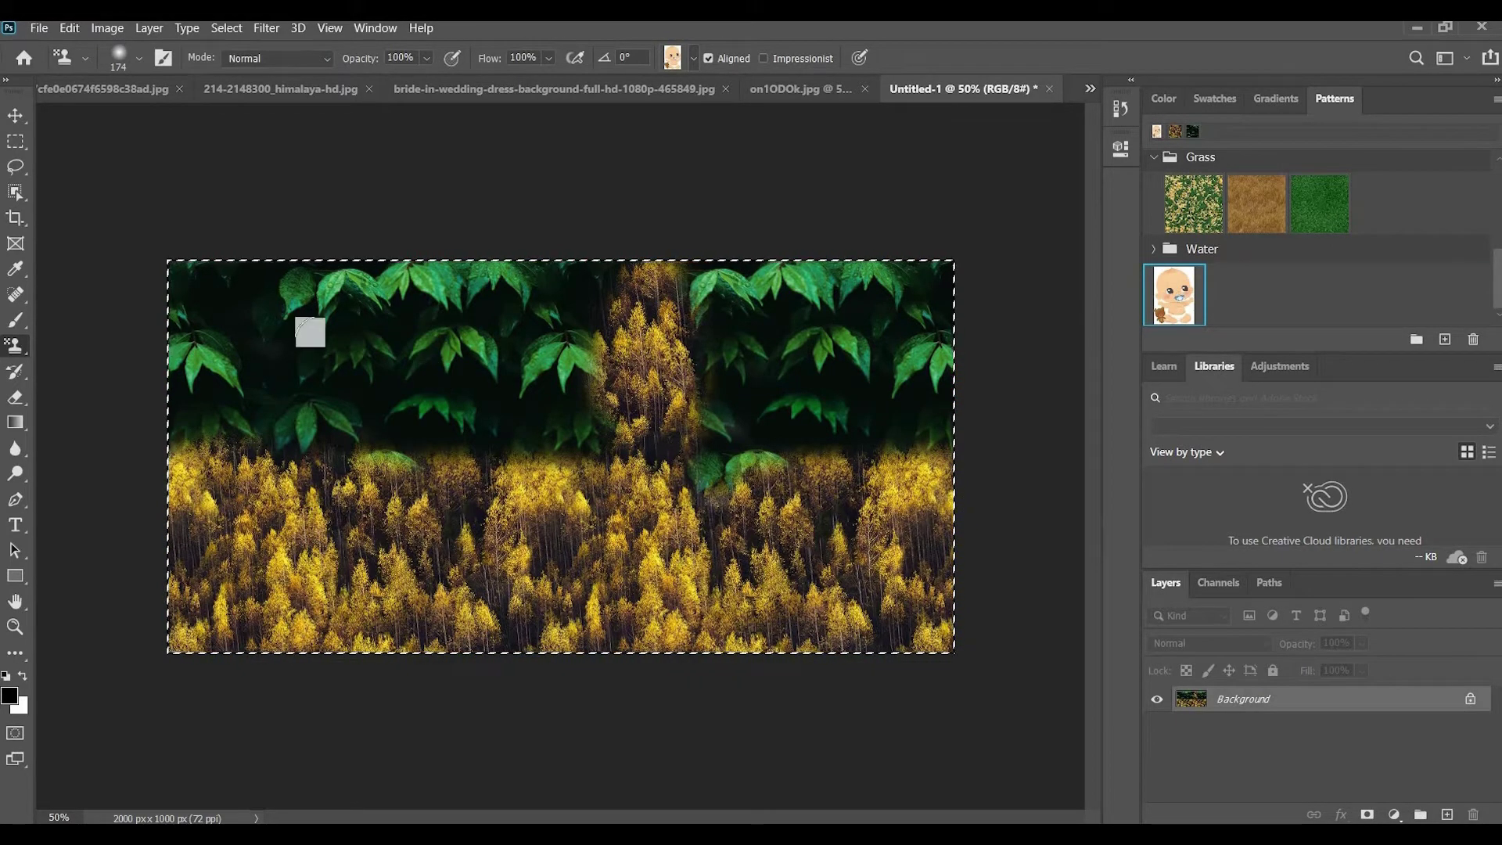
pyautogui.moveTo(341, 365)
pyautogui.mouseDown()
pyautogui.moveTo(429, 289)
pyautogui.moveTo(386, 266)
pyautogui.moveTo(115, 325)
pyautogui.moveTo(151, 466)
pyautogui.moveTo(180, 360)
pyautogui.moveTo(174, 592)
pyautogui.moveTo(266, 391)
pyautogui.moveTo(238, 593)
pyautogui.moveTo(286, 598)
pyautogui.moveTo(359, 363)
pyautogui.moveTo(308, 677)
pyautogui.moveTo(586, 294)
pyautogui.moveTo(422, 710)
pyautogui.moveTo(501, 422)
pyautogui.moveTo(594, 438)
pyautogui.moveTo(685, 337)
pyautogui.moveTo(970, 282)
pyautogui.moveTo(900, 289)
pyautogui.moveTo(687, 493)
pyautogui.moveTo(829, 352)
pyautogui.moveTo(931, 516)
pyautogui.moveTo(931, 352)
pyautogui.moveTo(683, 645)
pyautogui.moveTo(1002, 573)
pyautogui.moveTo(864, 544)
pyautogui.moveTo(907, 508)
pyautogui.moveTo(782, 532)
pyautogui.moveTo(704, 470)
pyautogui.moveTo(588, 581)
pyautogui.moveTo(257, 537)
pyautogui.moveTo(320, 320)
pyautogui.moveTo(848, 289)
pyautogui.mouseUp()
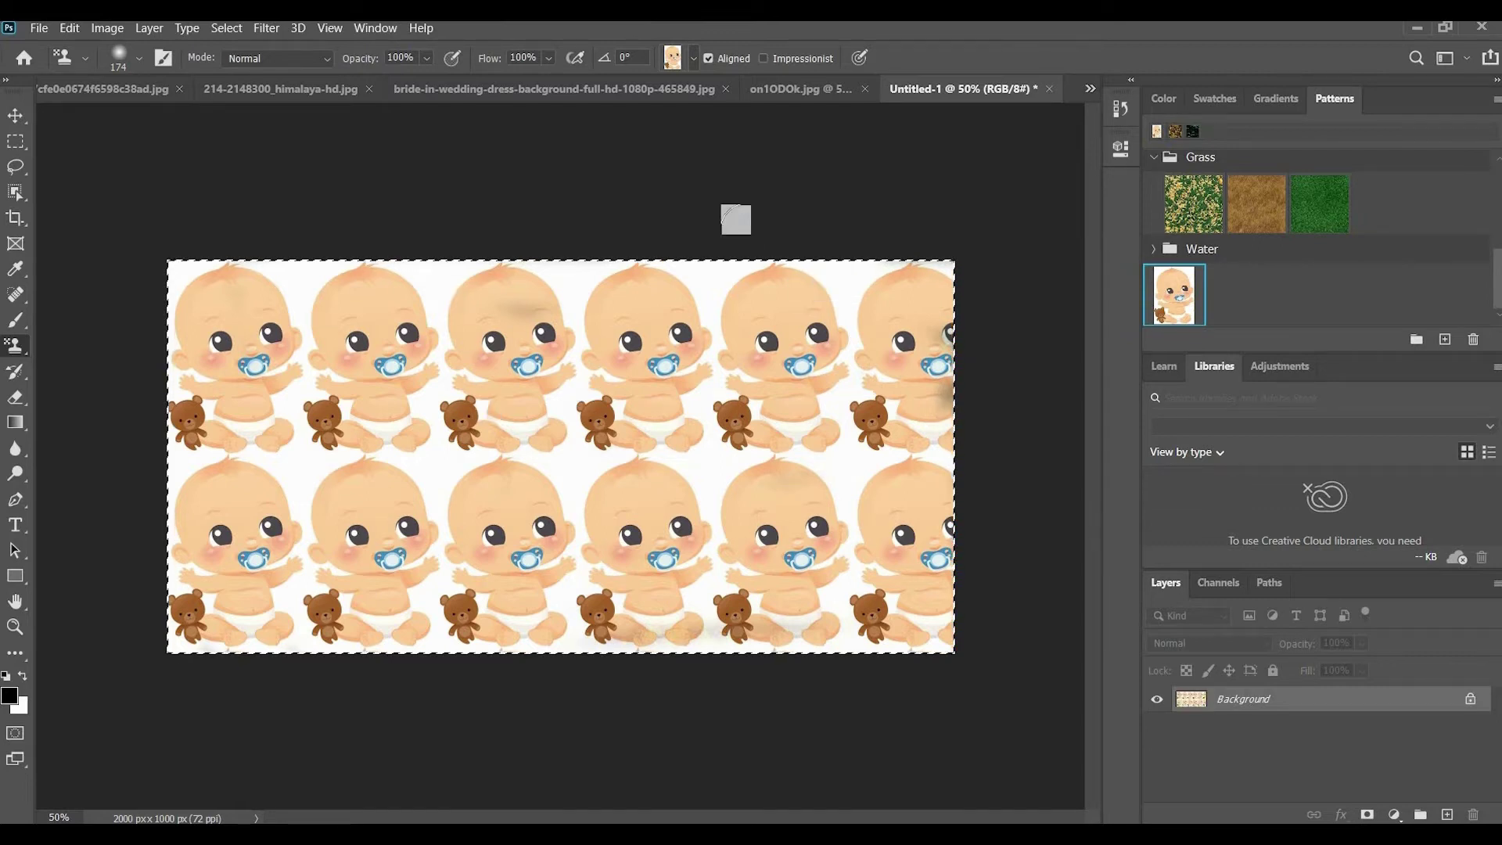
# Stamp the baby pattern over the canvas in separate strokes with Aligned off, and again with Aligned switched back on
pyautogui.click(709, 58)
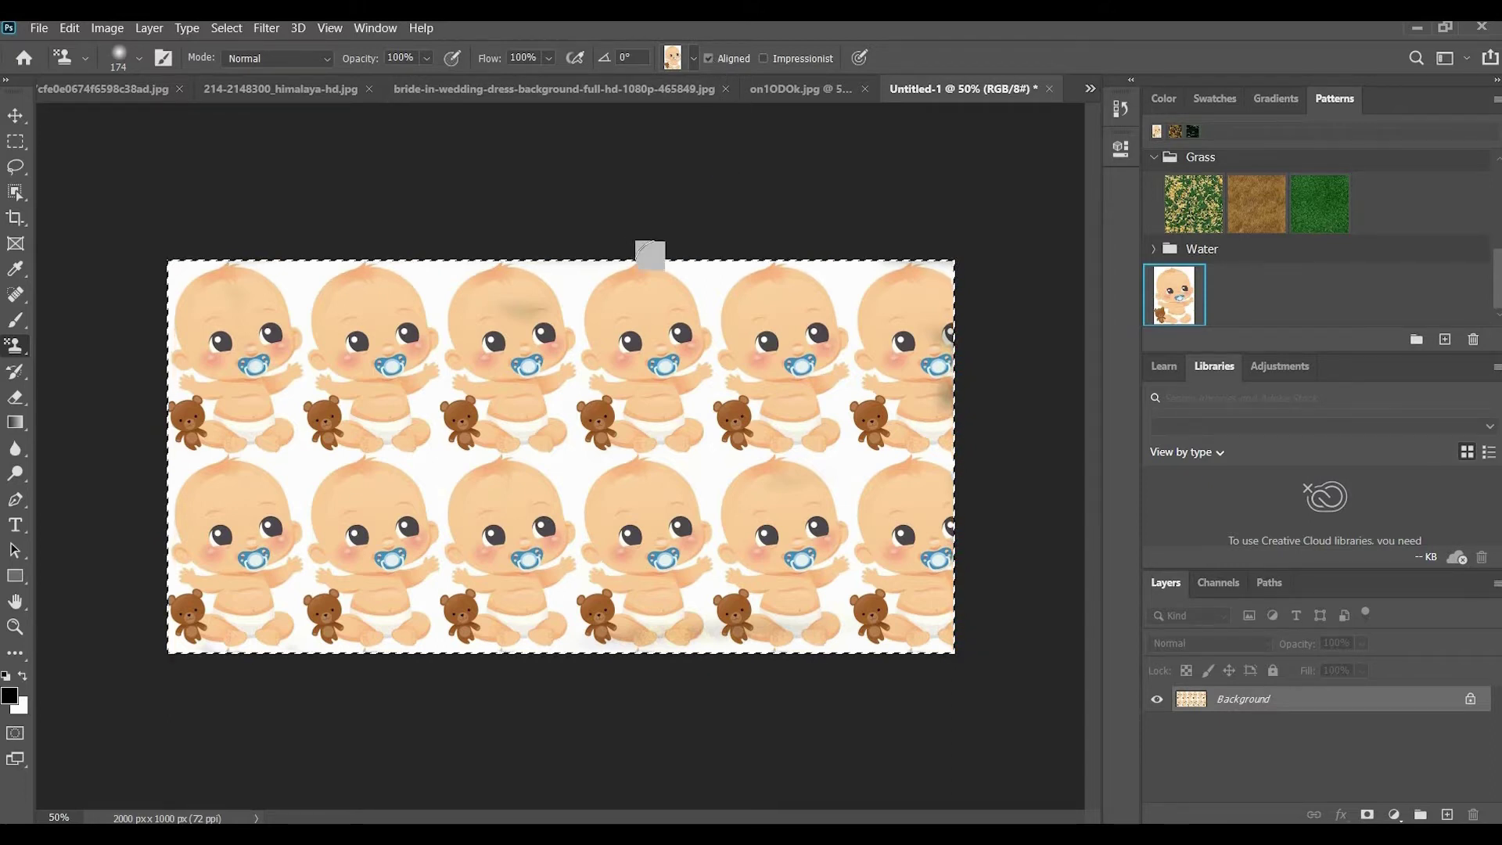
pyautogui.moveTo(647, 245)
pyautogui.mouseDown()
pyautogui.moveTo(613, 339)
pyautogui.moveTo(503, 336)
pyautogui.moveTo(411, 492)
pyautogui.moveTo(503, 436)
pyautogui.moveTo(503, 329)
pyautogui.moveTo(386, 295)
pyautogui.moveTo(524, 305)
pyautogui.mouseUp()
pyautogui.moveTo(742, 329)
pyautogui.mouseDown()
pyautogui.moveTo(720, 399)
pyautogui.moveTo(782, 526)
pyautogui.moveTo(680, 637)
pyautogui.moveTo(670, 564)
pyautogui.moveTo(972, 453)
pyautogui.moveTo(989, 375)
pyautogui.moveTo(860, 328)
pyautogui.mouseUp()
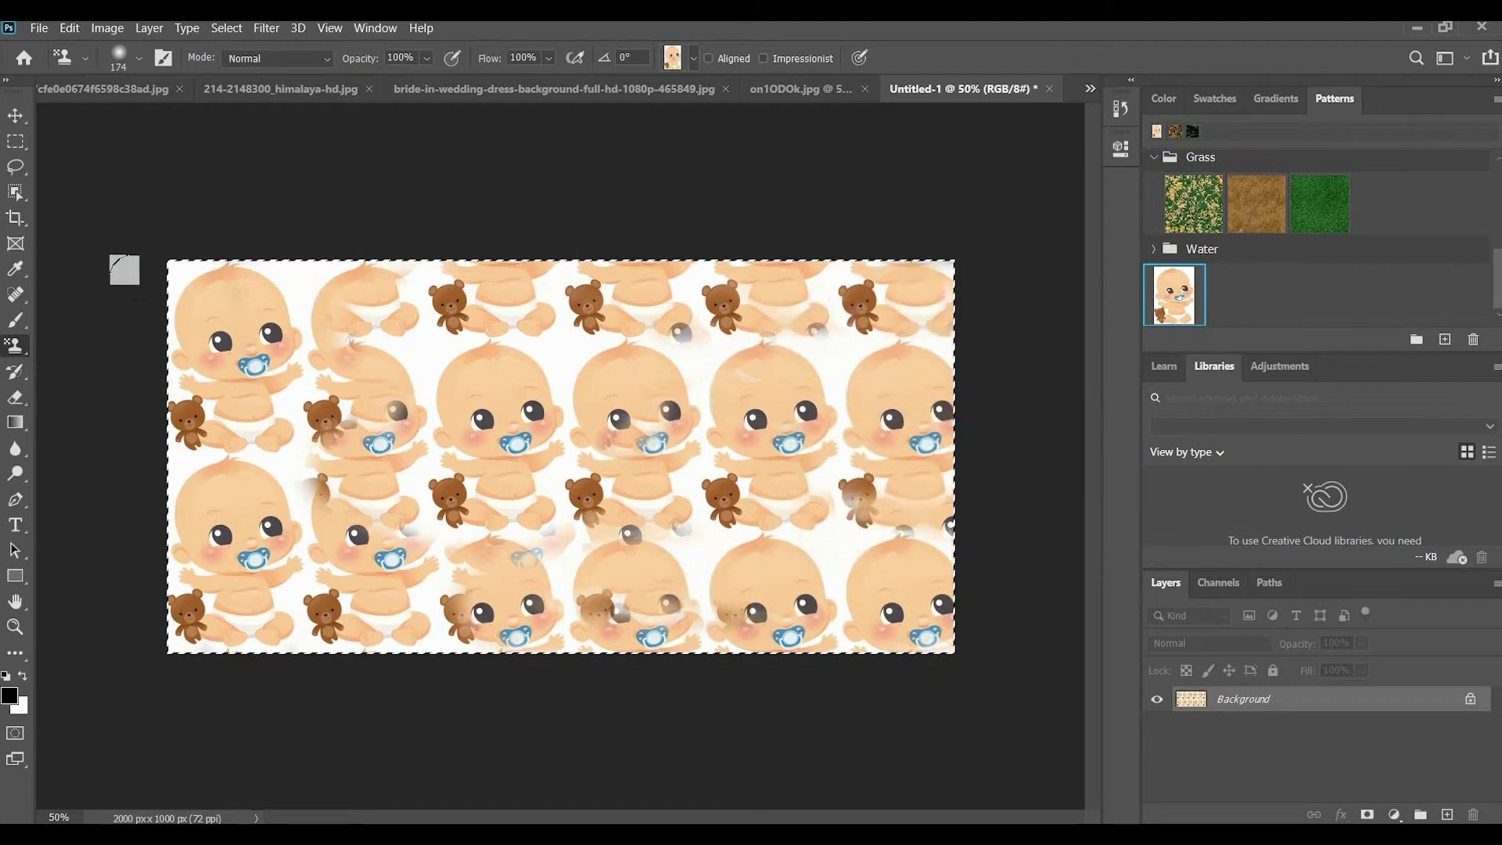
pyautogui.moveTo(188, 282)
pyautogui.mouseDown()
pyautogui.moveTo(329, 297)
pyautogui.moveTo(235, 352)
pyautogui.moveTo(352, 407)
pyautogui.mouseUp()
pyautogui.click(707, 58)
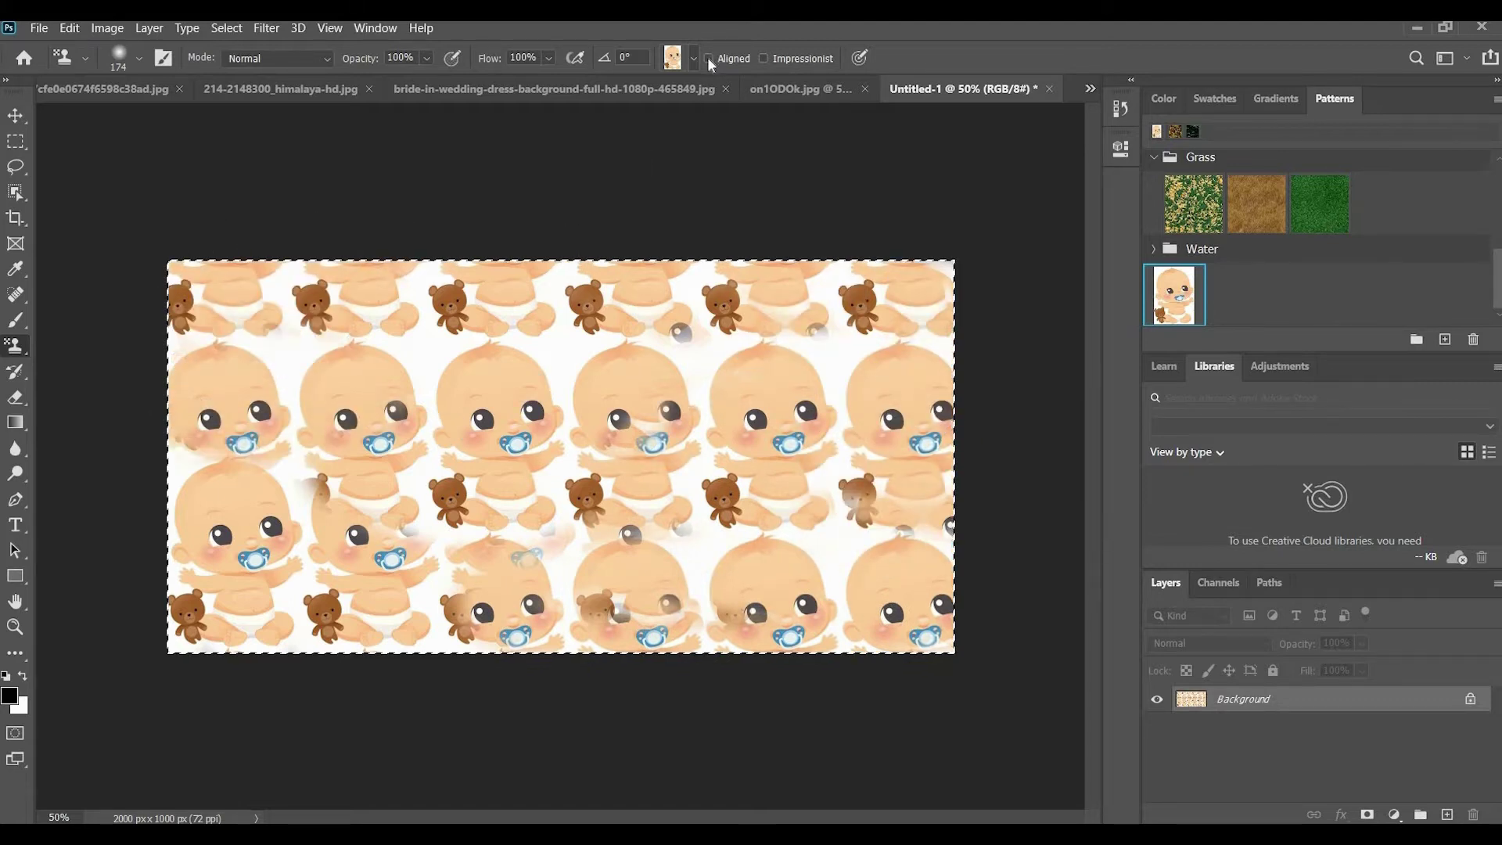
pyautogui.moveTo(484, 328)
pyautogui.mouseDown()
pyautogui.moveTo(806, 297)
pyautogui.moveTo(196, 297)
pyautogui.moveTo(783, 298)
pyautogui.moveTo(567, 345)
pyautogui.moveTo(985, 362)
pyautogui.moveTo(168, 349)
pyautogui.moveTo(731, 338)
pyautogui.moveTo(654, 423)
pyautogui.moveTo(101, 392)
pyautogui.moveTo(1019, 453)
pyautogui.moveTo(164, 422)
pyautogui.moveTo(1023, 517)
pyautogui.moveTo(87, 520)
pyautogui.moveTo(509, 540)
pyautogui.moveTo(104, 553)
pyautogui.moveTo(660, 610)
pyautogui.mouseUp()
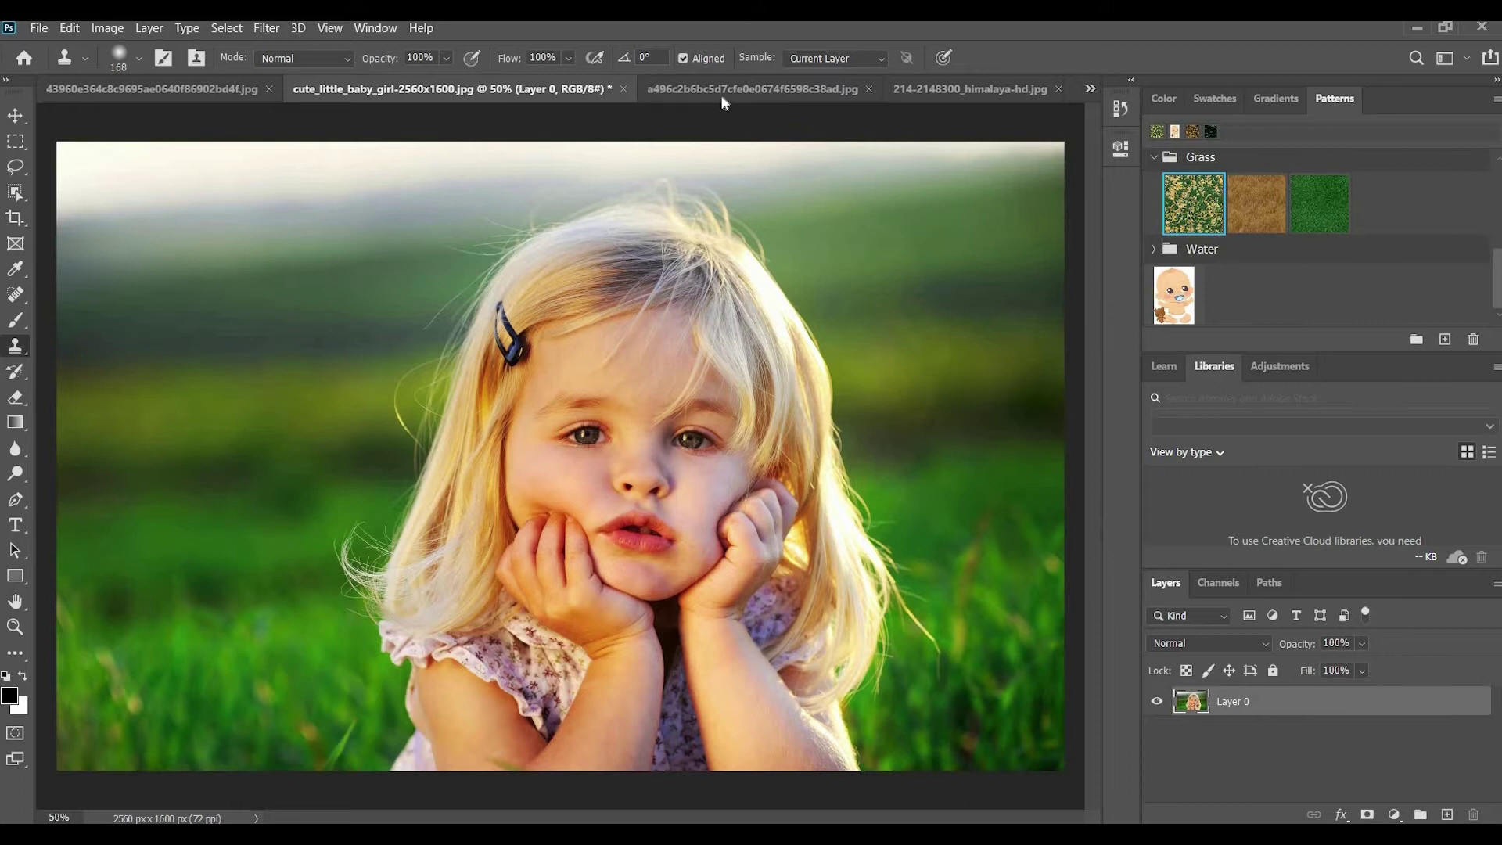
# Switch to the lake landscape photo and clone-stamp a light patch into the sky beside the tall tree
pyautogui.click(752, 89)
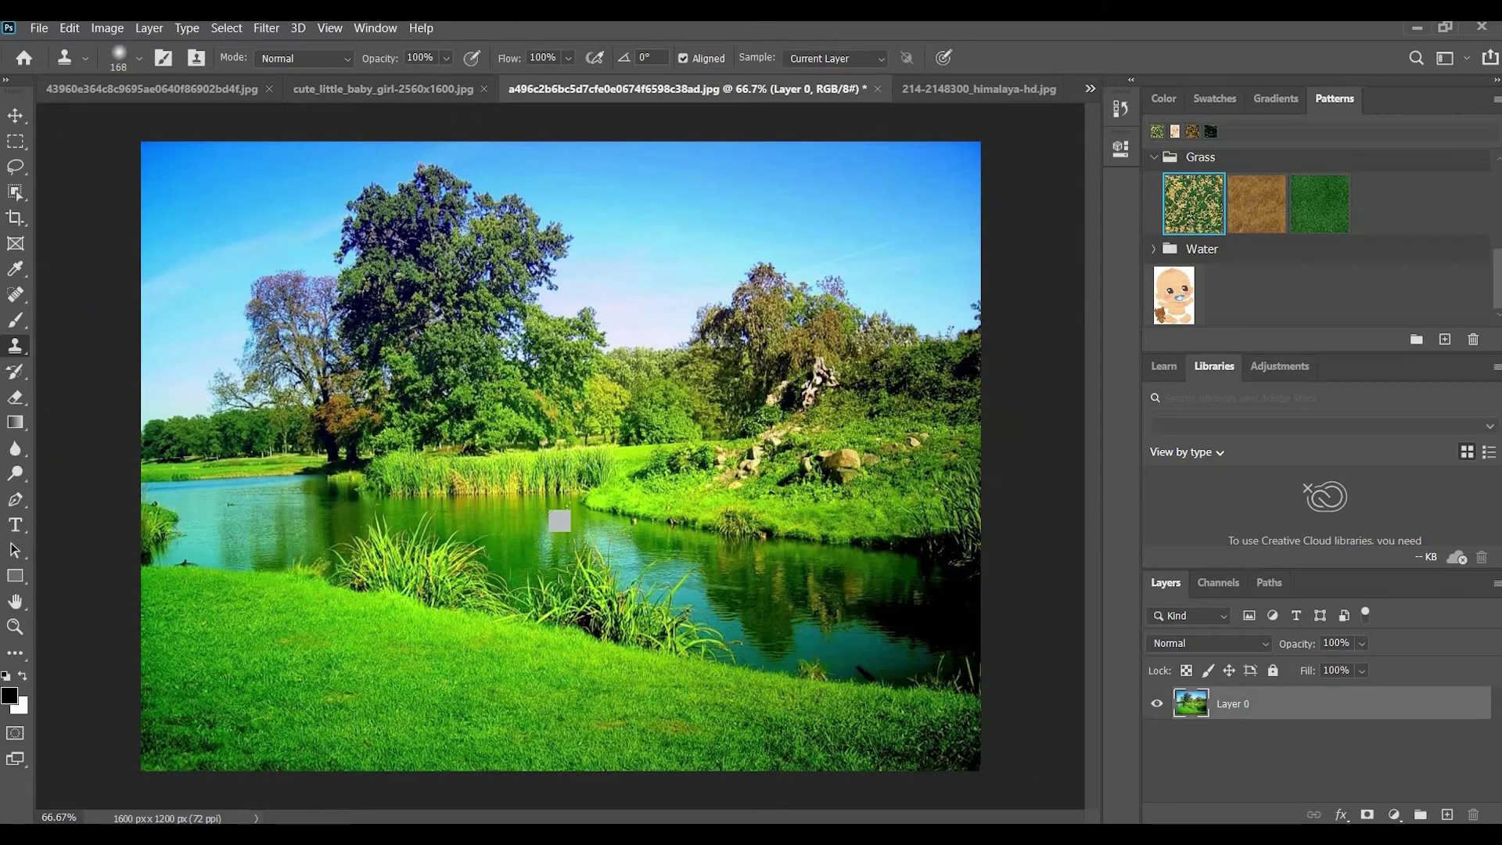
pyautogui.moveTo(563, 524)
pyautogui.mouseDown()
pyautogui.moveTo(511, 387)
pyautogui.moveTo(519, 519)
pyautogui.moveTo(470, 547)
pyautogui.moveTo(485, 376)
pyautogui.moveTo(446, 438)
pyautogui.moveTo(480, 363)
pyautogui.moveTo(419, 389)
pyautogui.moveTo(439, 345)
pyautogui.moveTo(600, 328)
pyautogui.mouseUp()
pyautogui.moveTo(479, 274)
pyautogui.mouseDown()
pyautogui.moveTo(626, 368)
pyautogui.moveTo(649, 297)
pyautogui.moveTo(618, 453)
pyautogui.moveTo(613, 439)
pyautogui.moveTo(719, 532)
pyautogui.moveTo(402, 525)
pyautogui.moveTo(429, 339)
pyautogui.moveTo(429, 317)
pyautogui.moveTo(411, 313)
pyautogui.moveTo(532, 223)
pyautogui.moveTo(649, 235)
pyautogui.mouseUp()
pyautogui.moveTo(646, 325)
pyautogui.mouseDown()
pyautogui.moveTo(685, 458)
pyautogui.moveTo(676, 657)
pyautogui.moveTo(695, 614)
pyautogui.moveTo(735, 673)
pyautogui.moveTo(545, 671)
pyautogui.moveTo(586, 734)
pyautogui.moveTo(397, 743)
pyautogui.moveTo(386, 669)
pyautogui.moveTo(354, 743)
pyautogui.moveTo(362, 704)
pyautogui.moveTo(293, 753)
pyautogui.moveTo(594, 731)
pyautogui.moveTo(758, 787)
pyautogui.moveTo(835, 774)
pyautogui.moveTo(803, 725)
pyautogui.moveTo(837, 712)
pyautogui.moveTo(808, 700)
pyautogui.moveTo(763, 572)
pyautogui.moveTo(848, 669)
pyautogui.moveTo(782, 578)
pyautogui.moveTo(743, 352)
pyautogui.moveTo(695, 538)
pyautogui.moveTo(792, 438)
pyautogui.moveTo(815, 550)
pyautogui.mouseUp()
pyautogui.moveTo(378, 410); pyautogui.dragTo(378, 493)
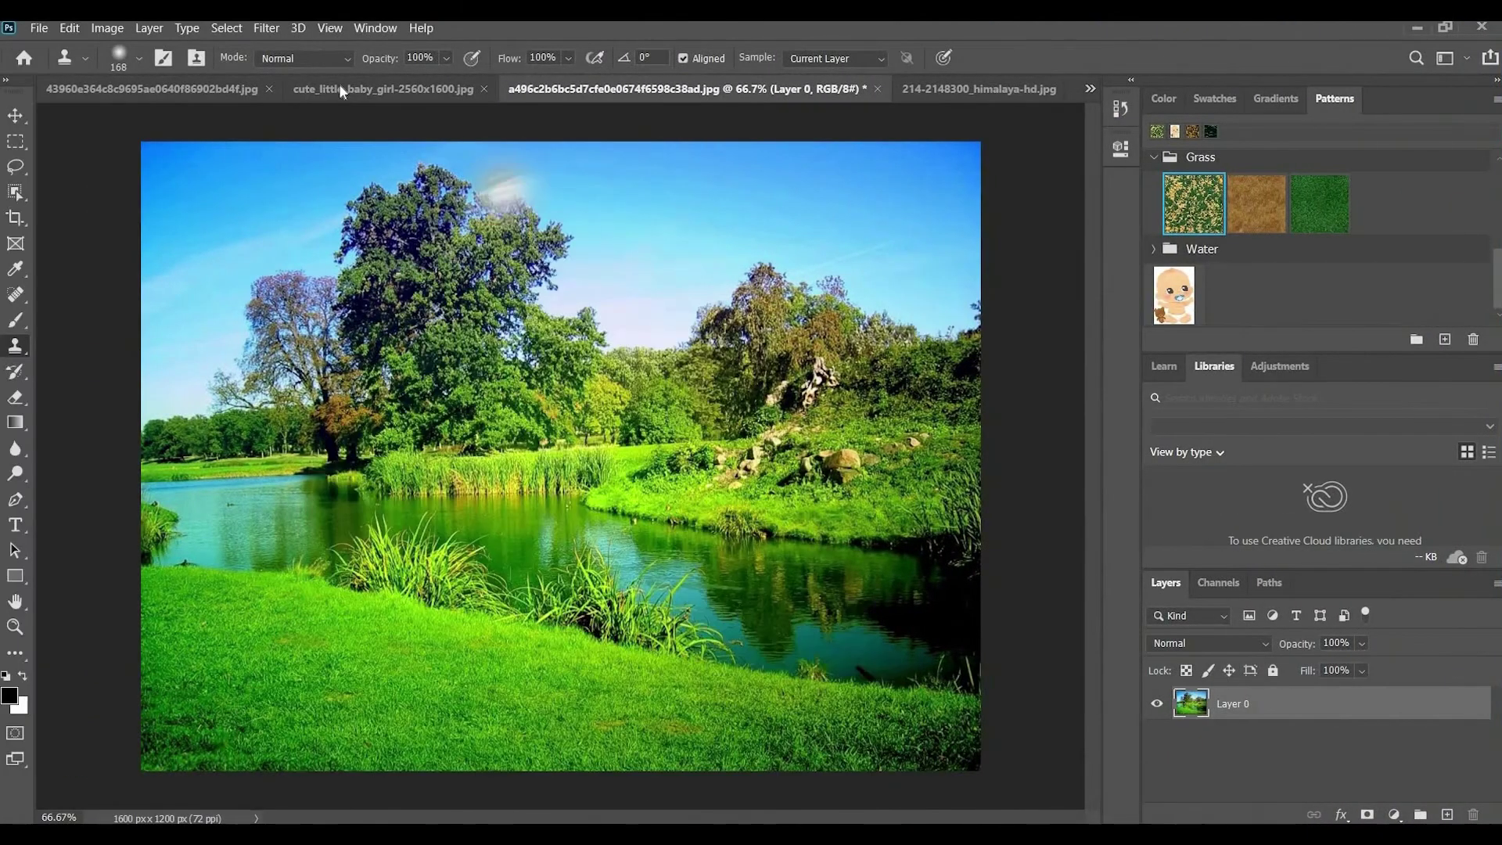
# In the little girl photo, select the girl with Select Subject and invert the selection to cover the background
pyautogui.click(339, 89)
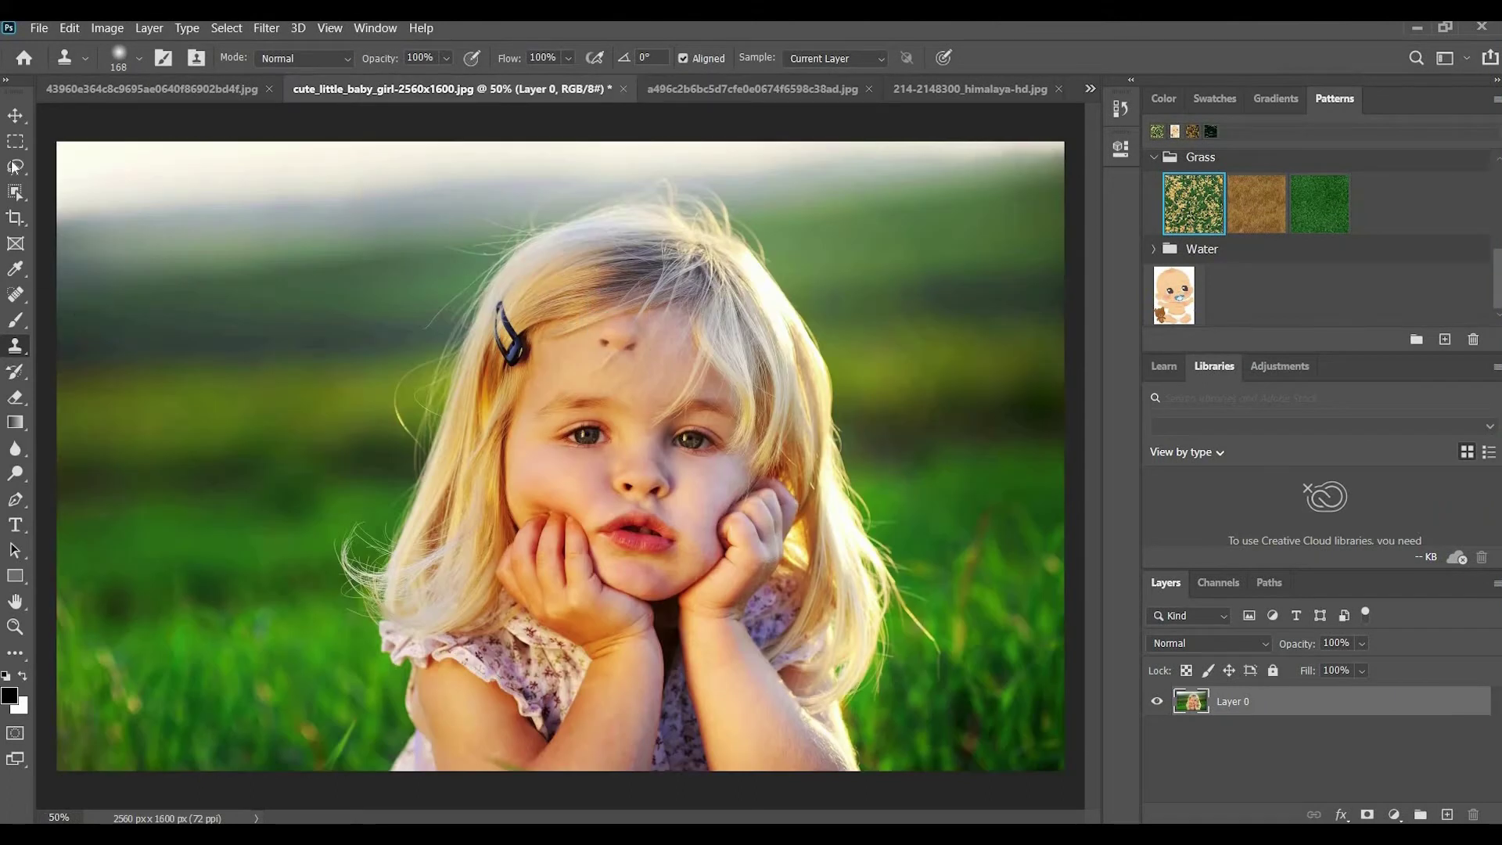
pyautogui.click(15, 115)
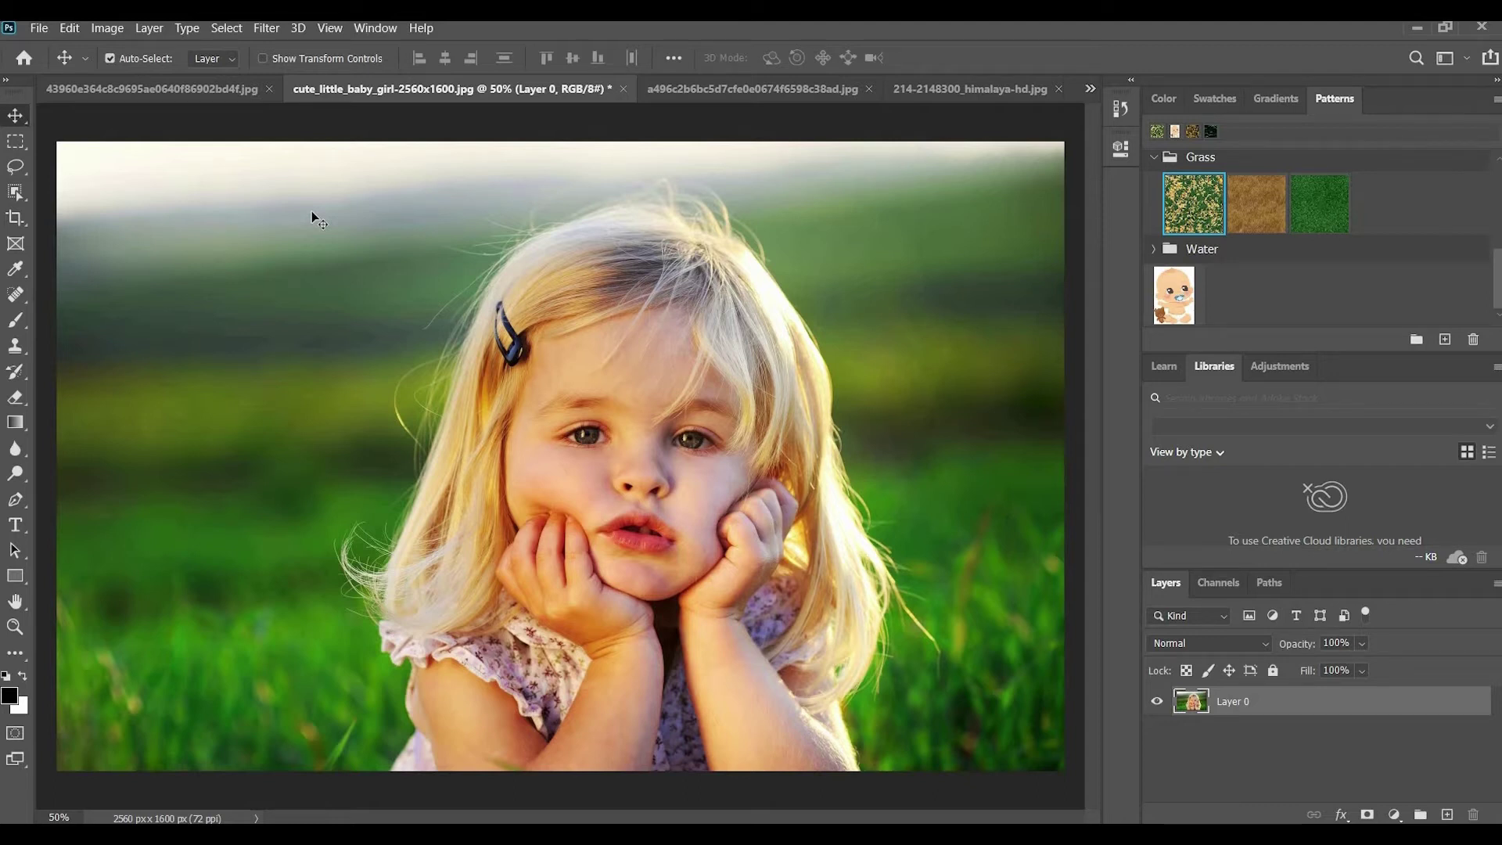
pyautogui.click(16, 192)
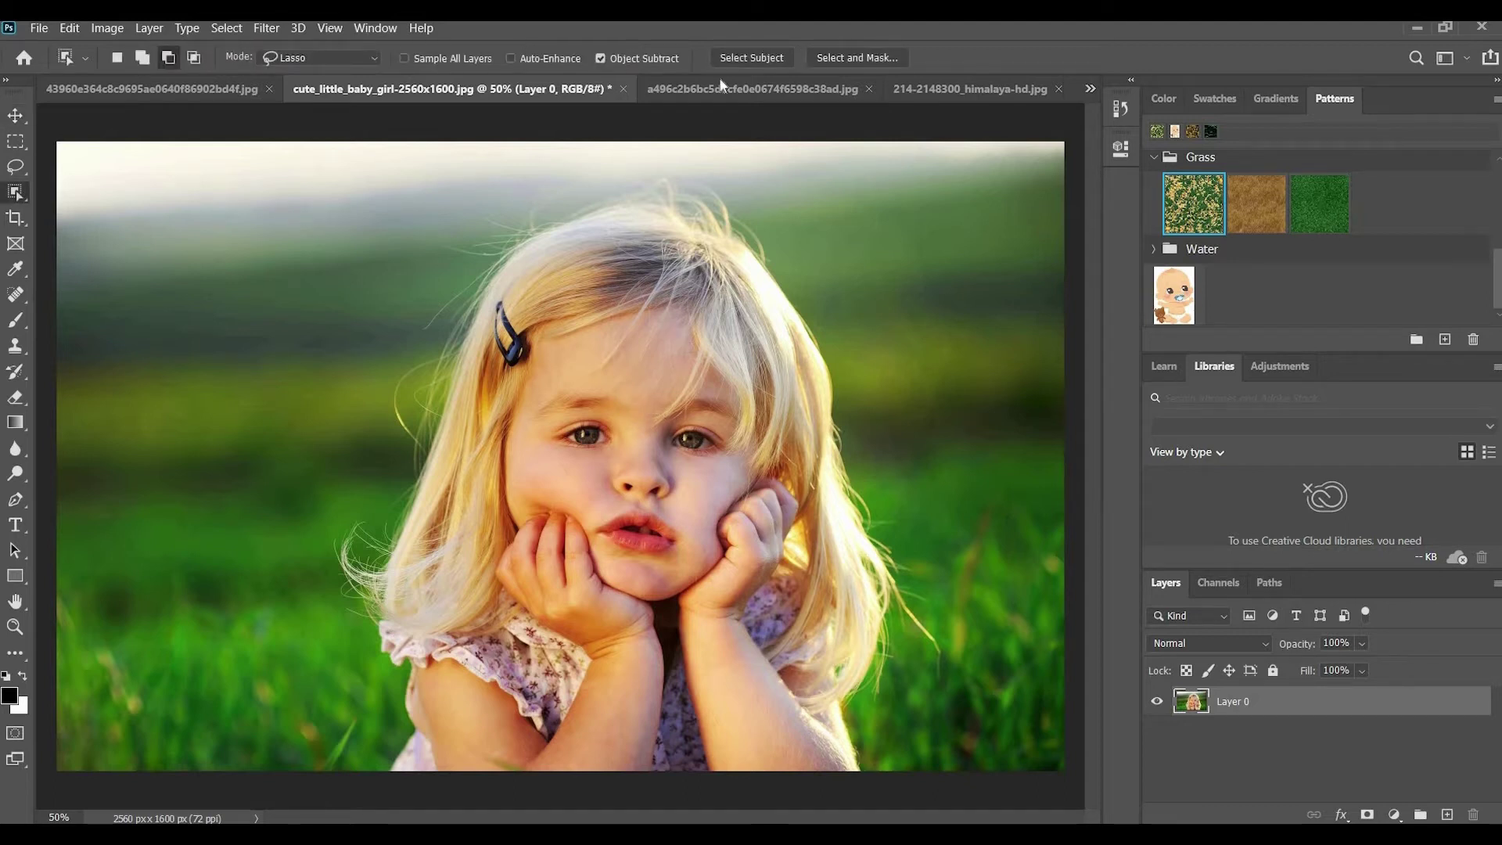
pyautogui.click(741, 59)
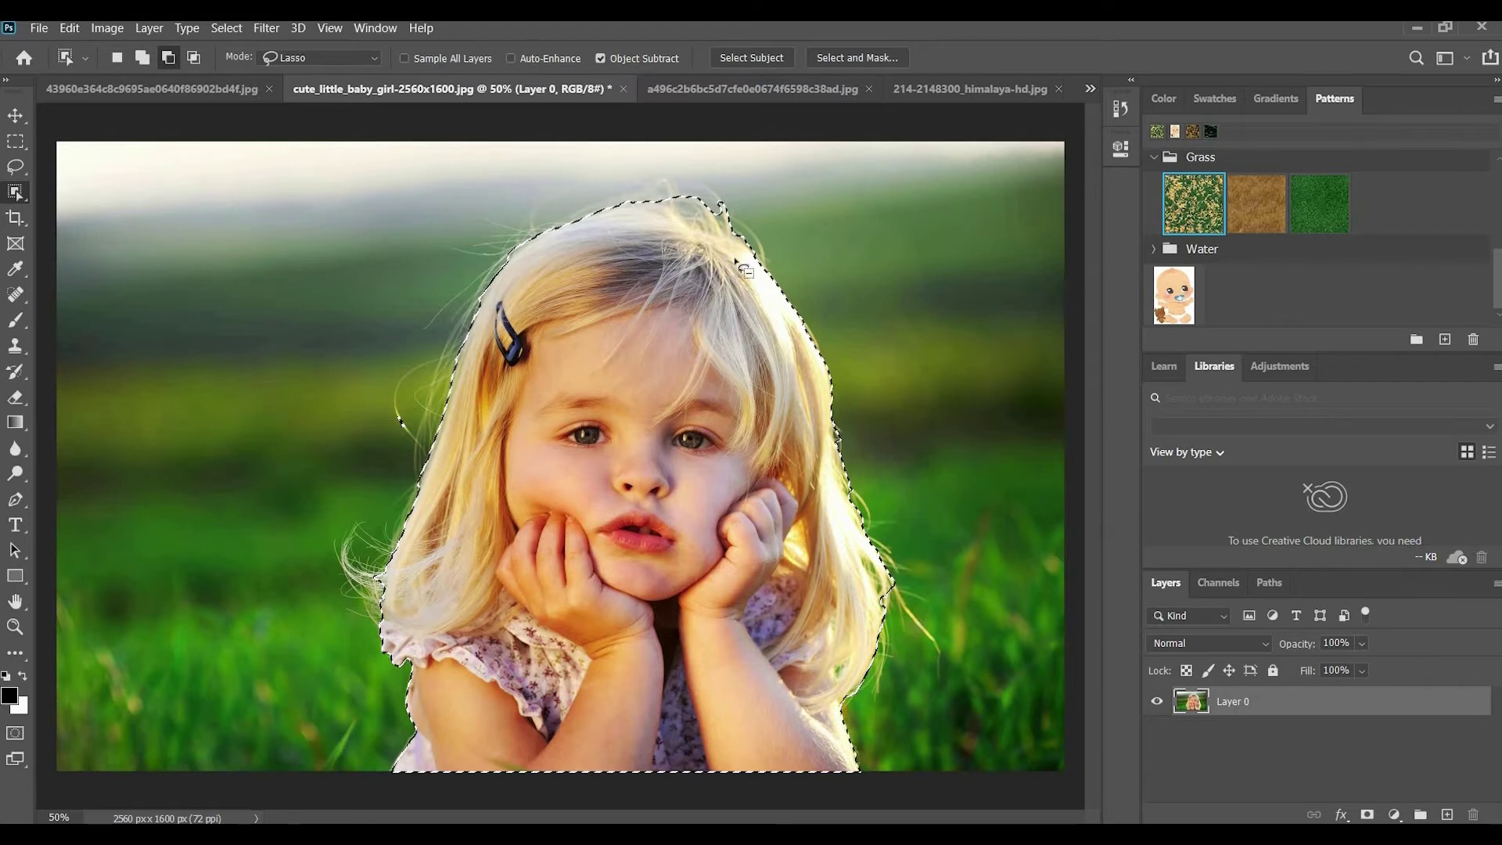
pyautogui.rightClick(671, 285)
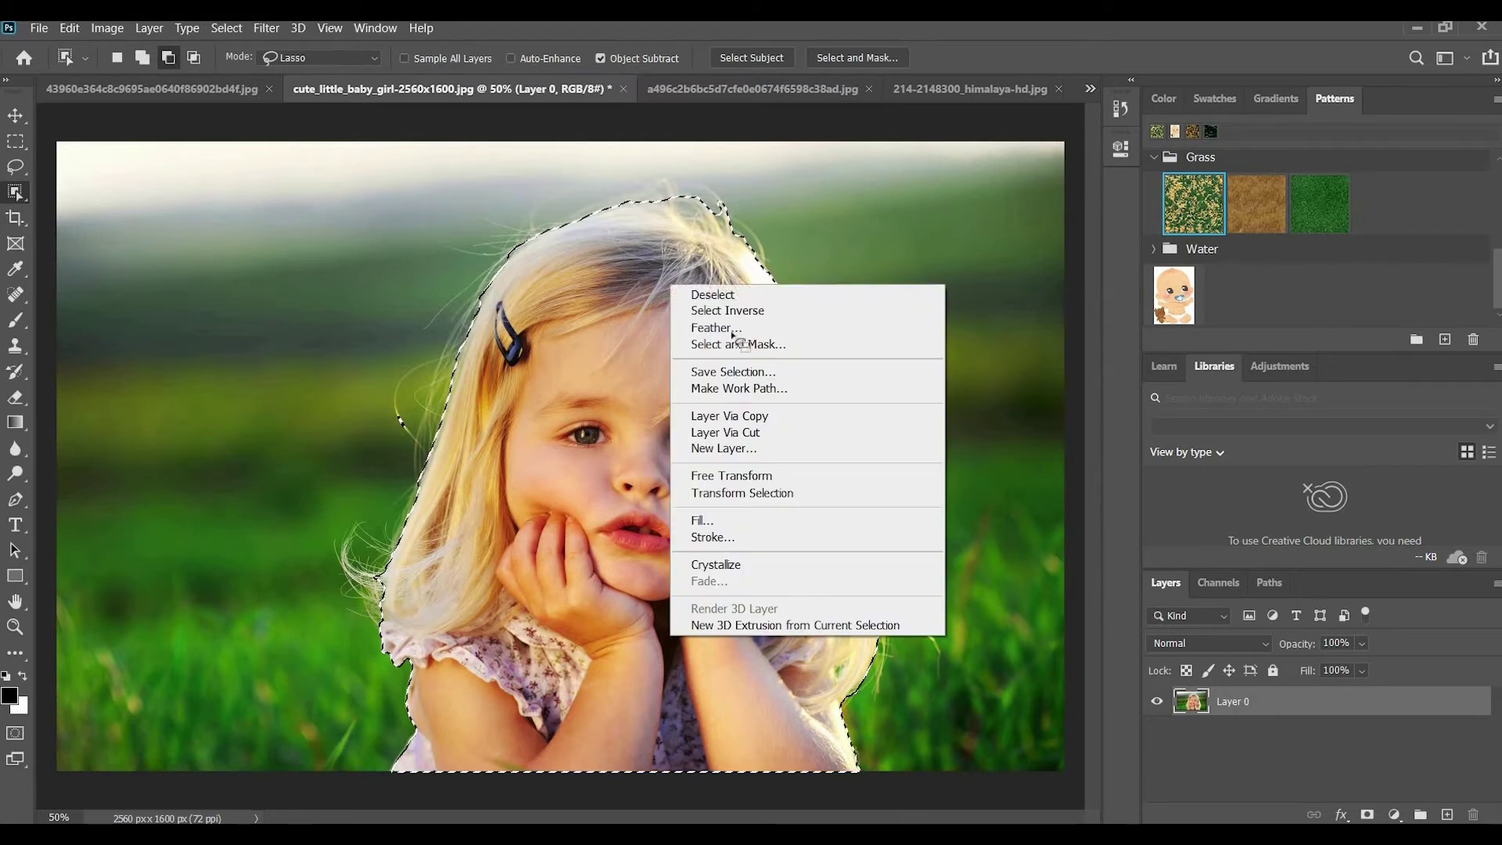
pyautogui.click(736, 311)
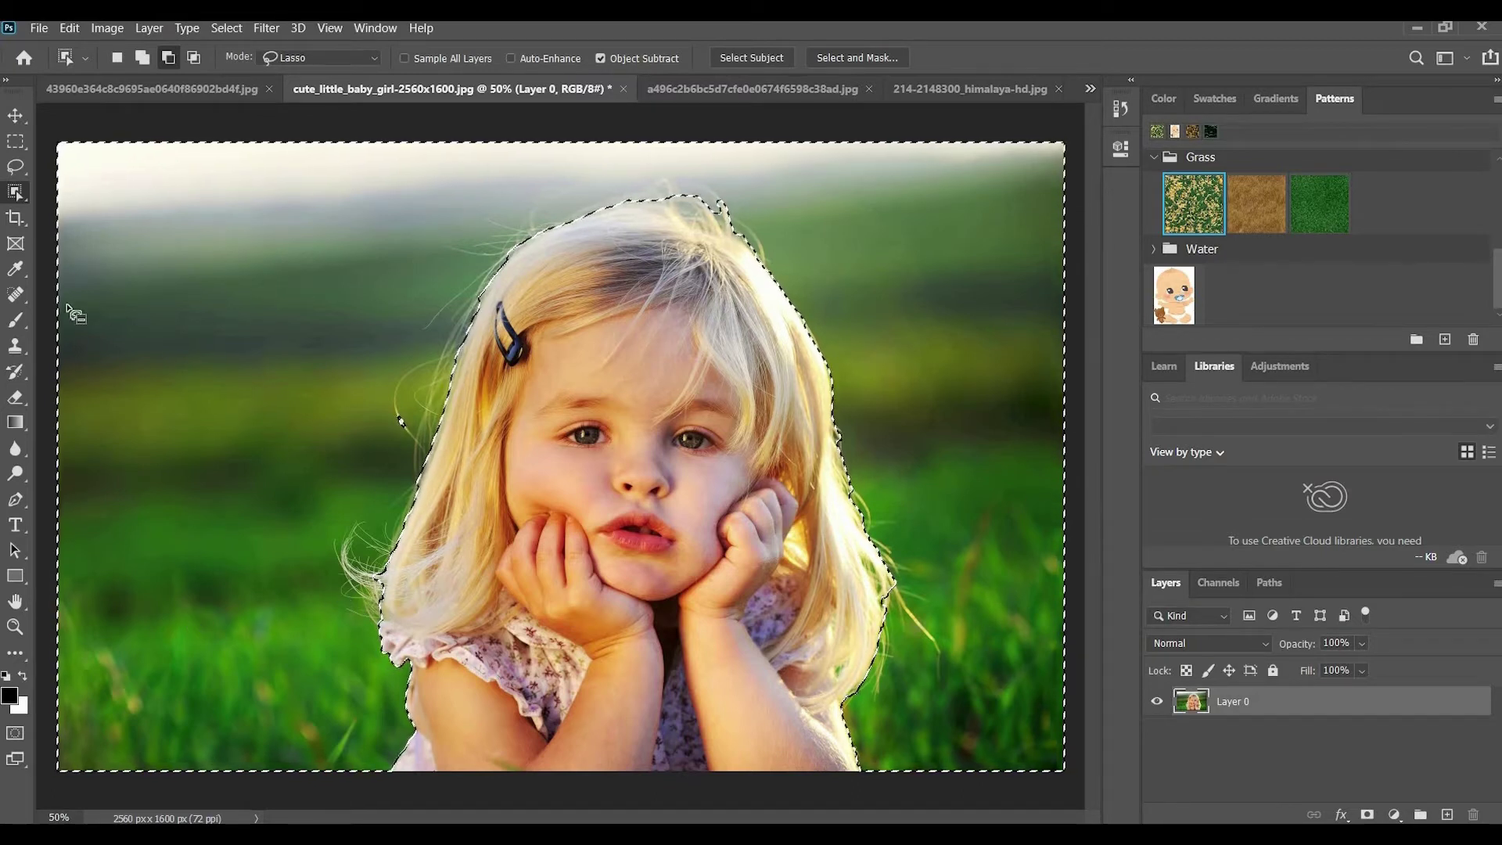
# For the Gradient tool, load the Purple_07 preset from the Purples group in the Gradient Editor
pyautogui.click(17, 426)
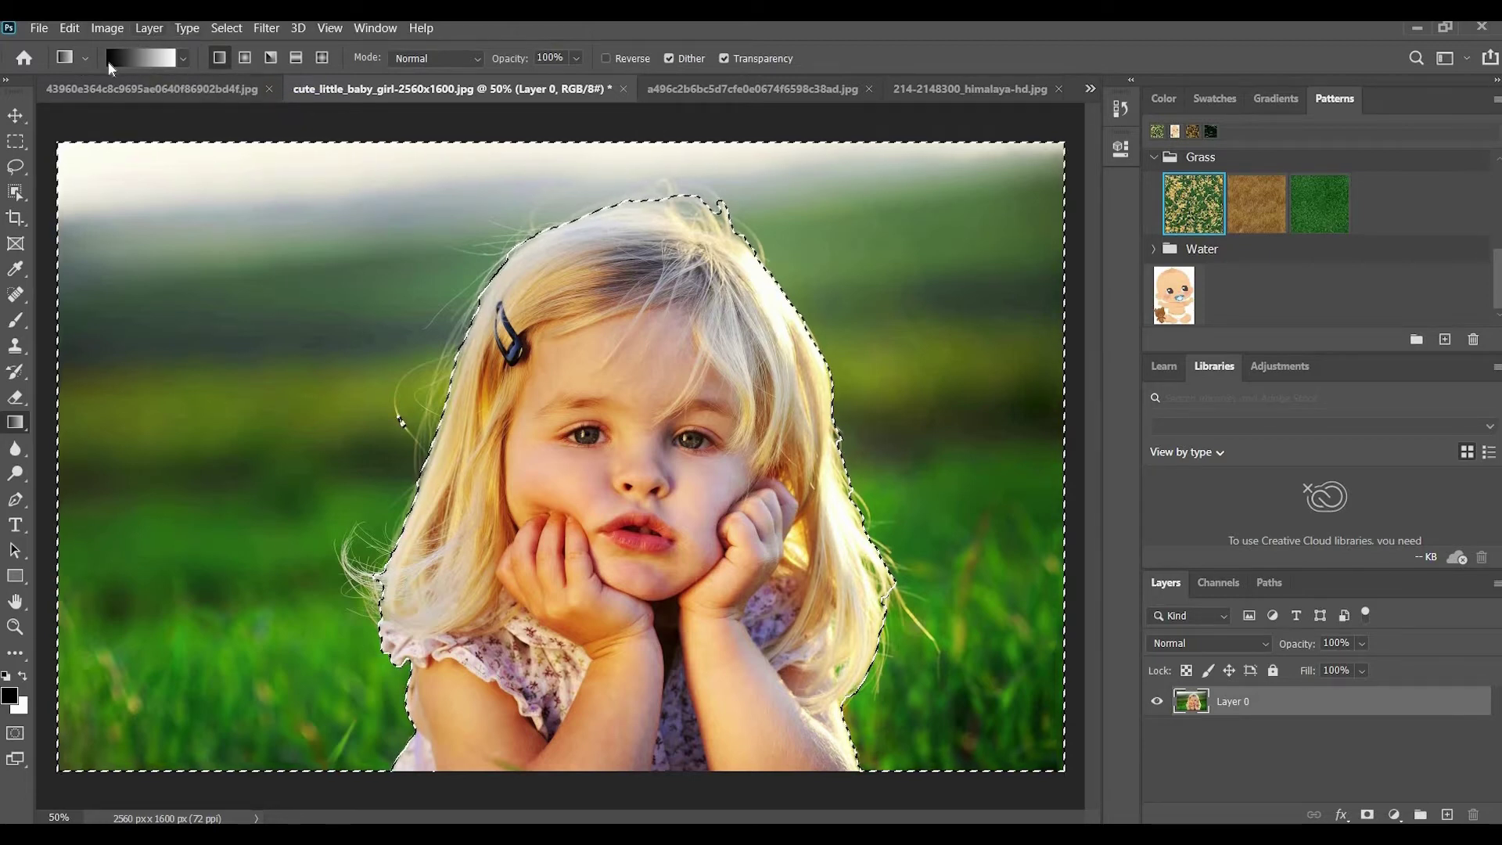
pyautogui.click(183, 59)
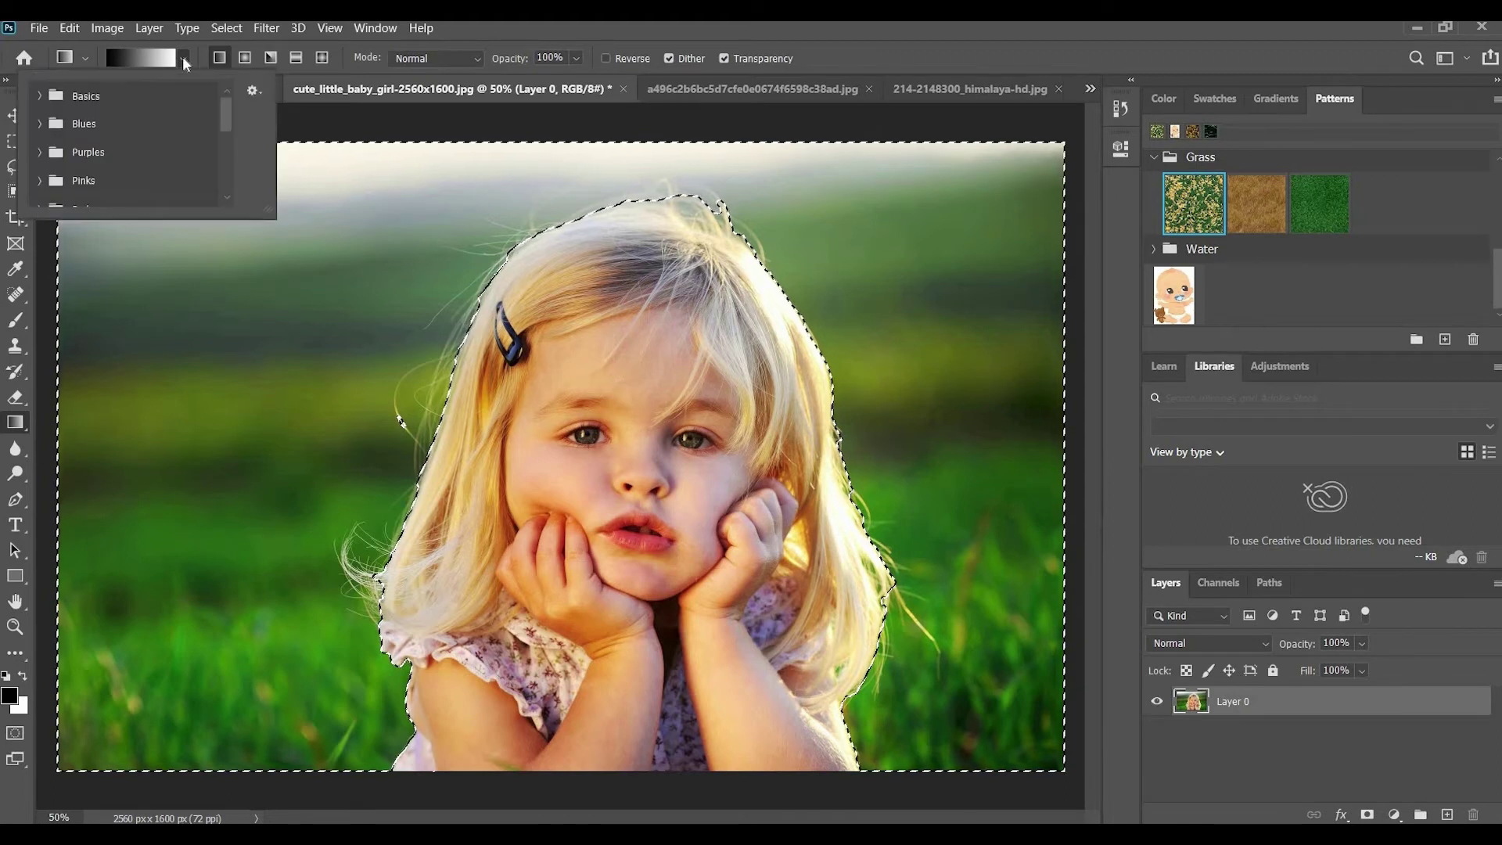
pyautogui.click(130, 58)
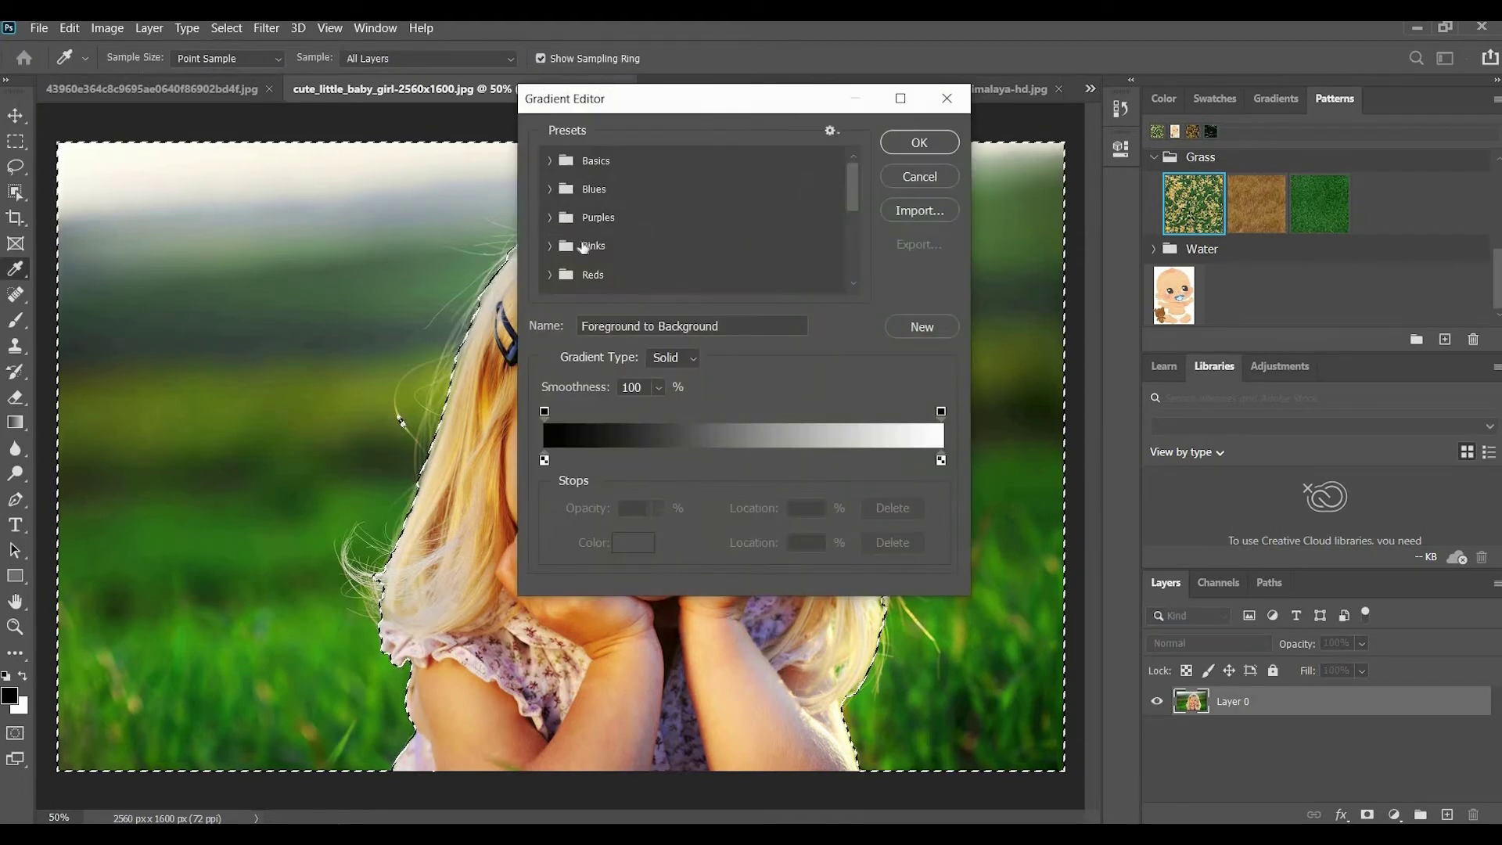
pyautogui.click(551, 217)
pyautogui.click(606, 248)
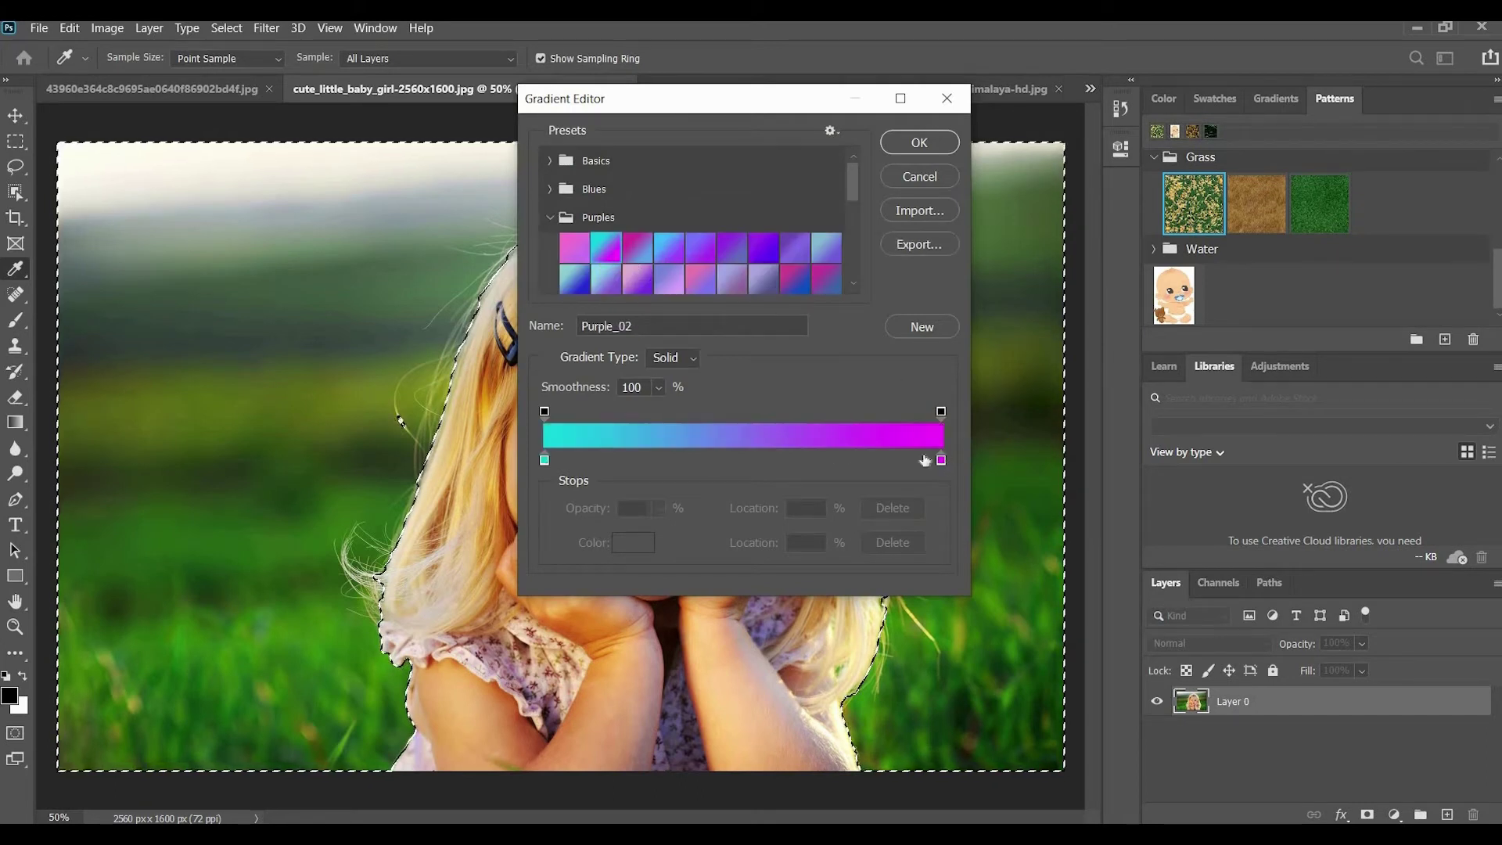
pyautogui.click(700, 248)
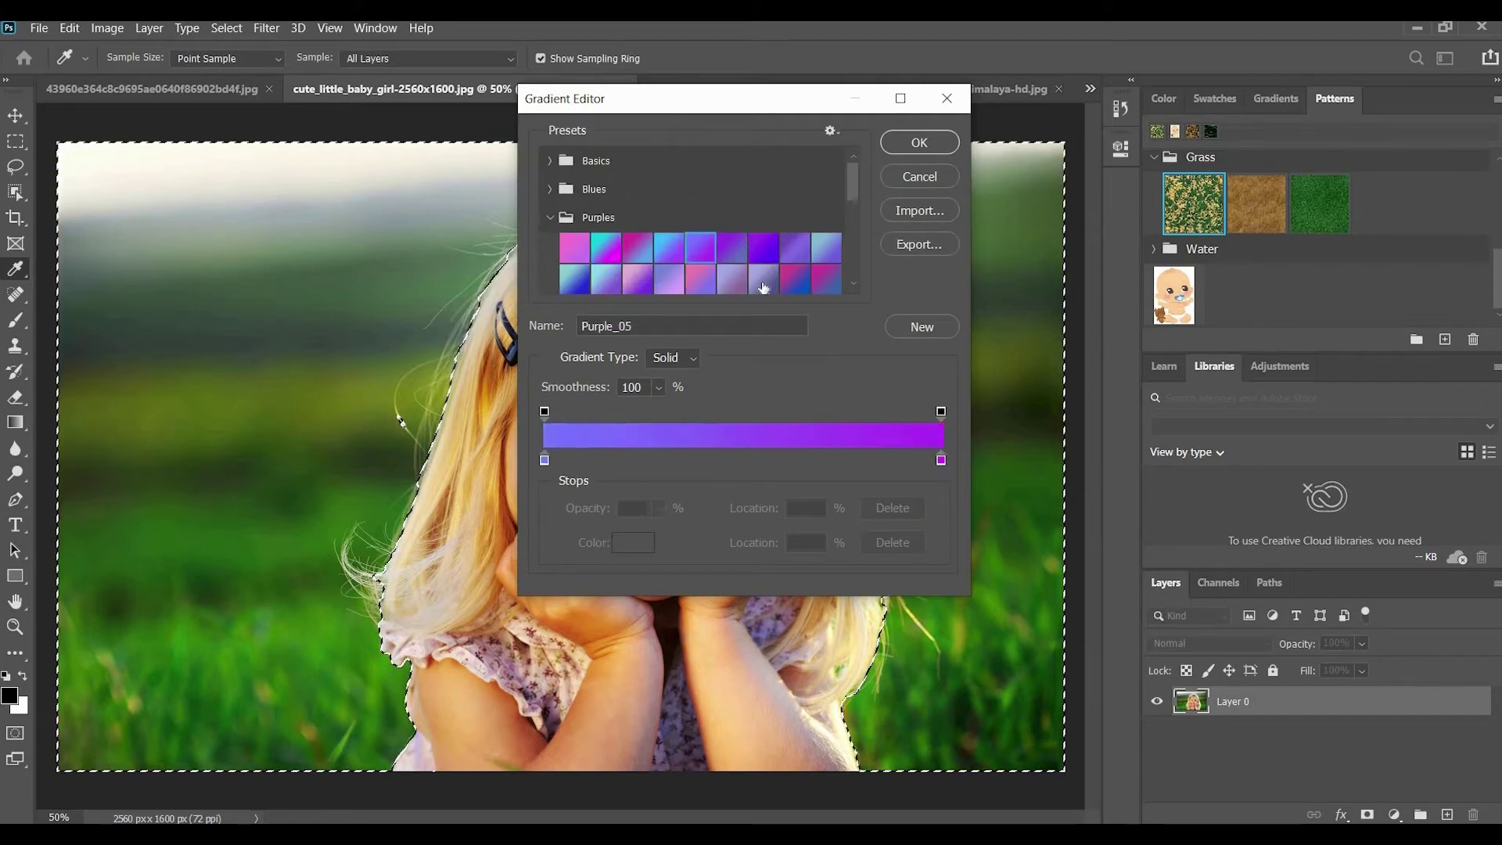
pyautogui.click(763, 288)
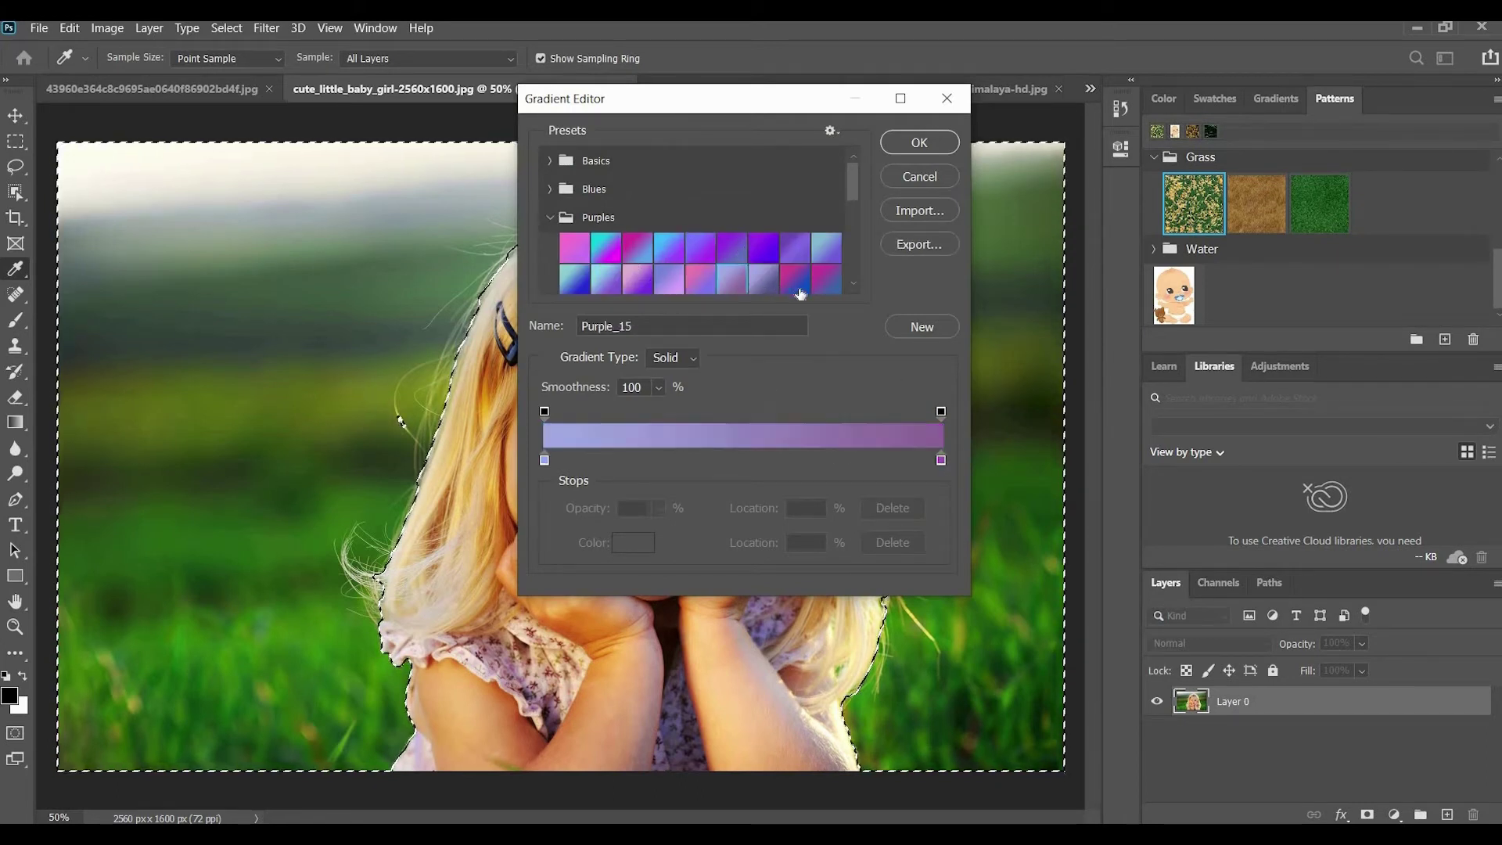
pyautogui.click(764, 248)
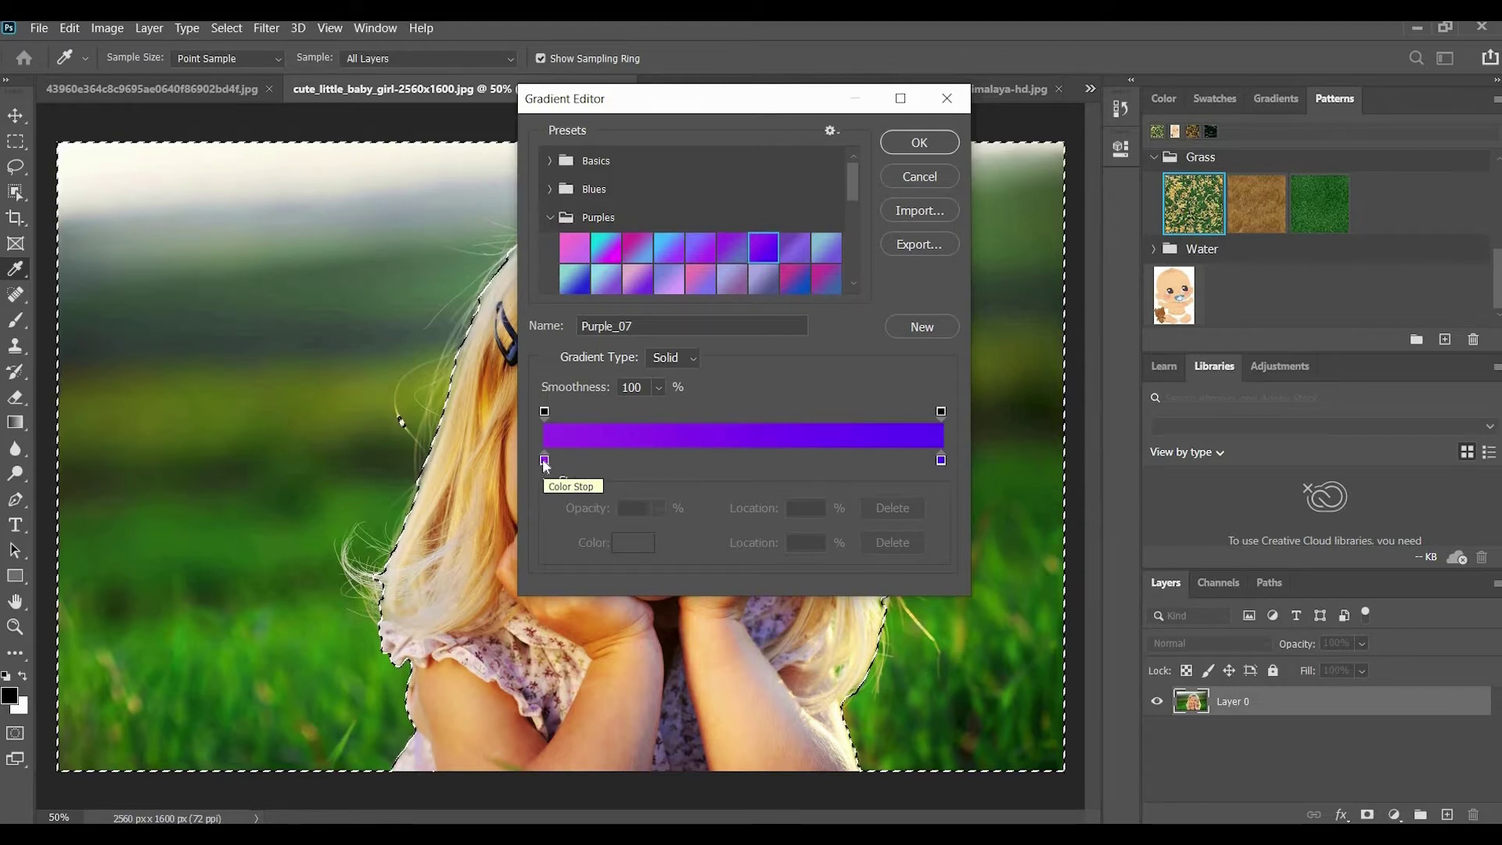
# Shift the gradient's first purple stop inward and add an orange color stop, ea9129, at location 60%
pyautogui.moveTo(543, 459); pyautogui.dragTo(609, 460)
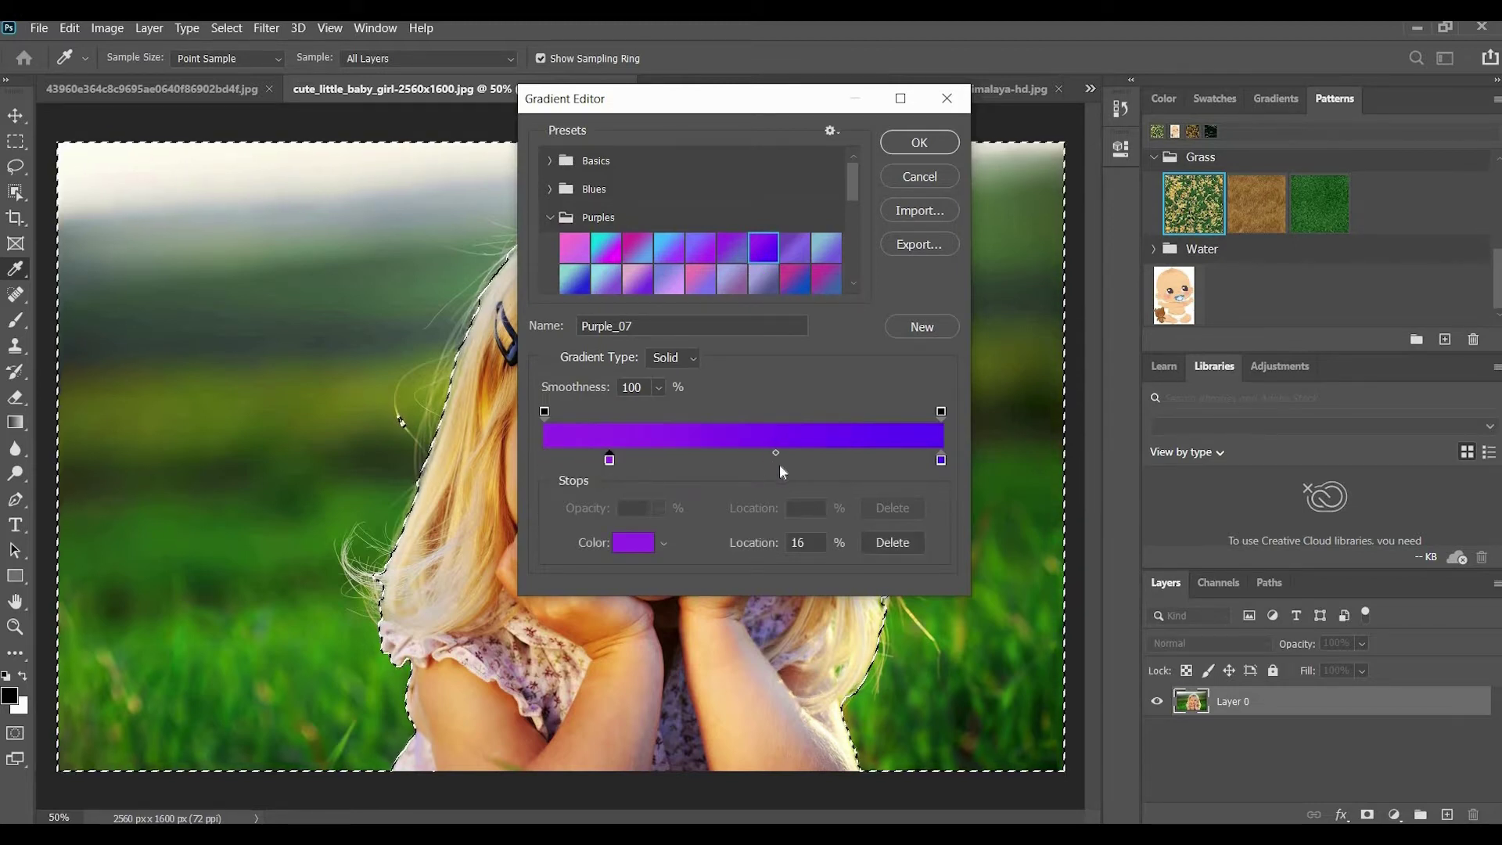
pyautogui.moveTo(741, 459); pyautogui.dragTo(673, 461)
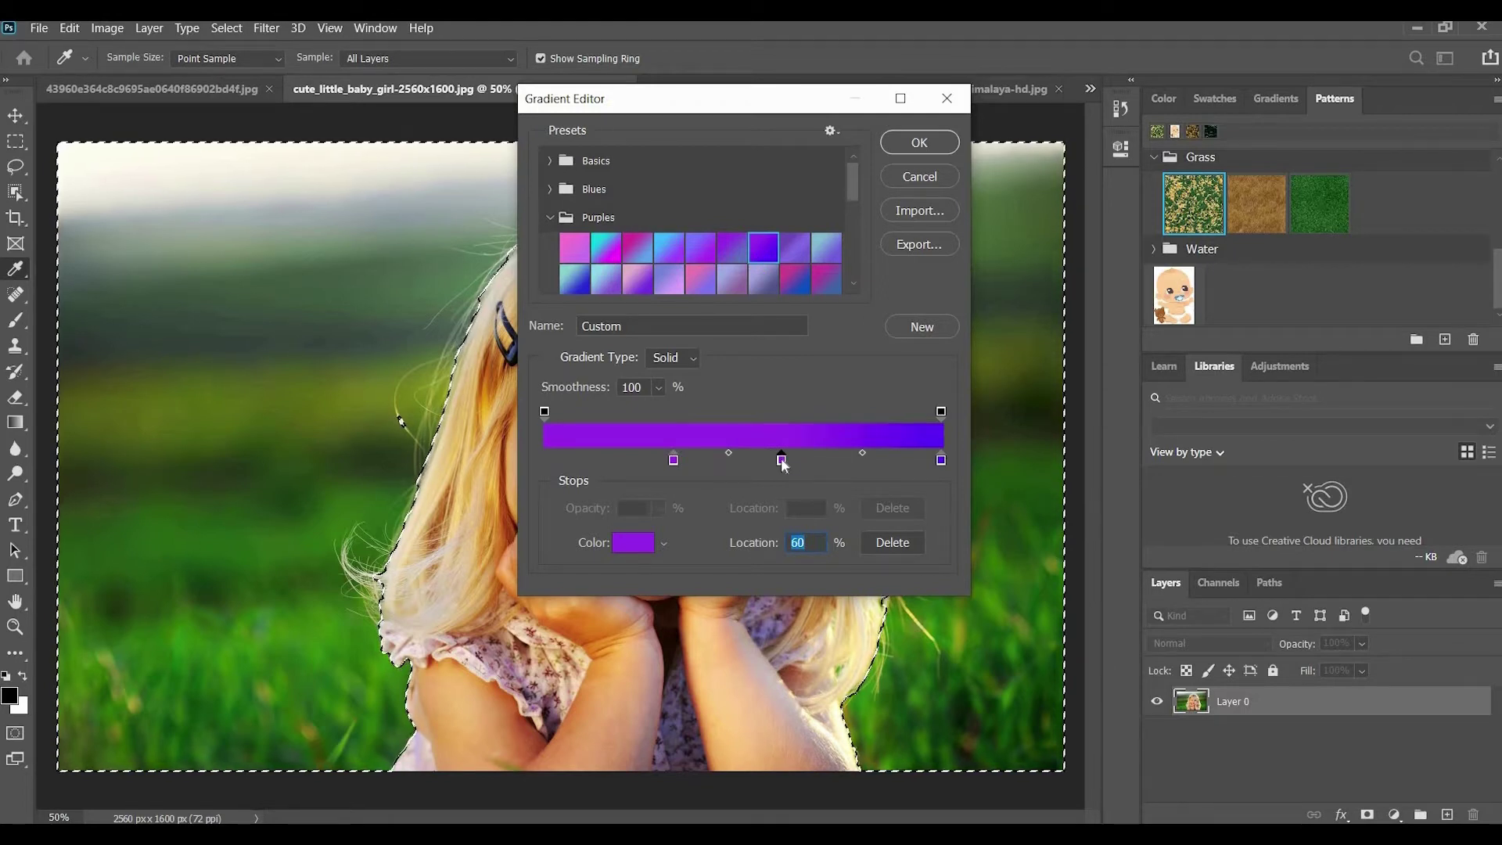
pyautogui.click(635, 542)
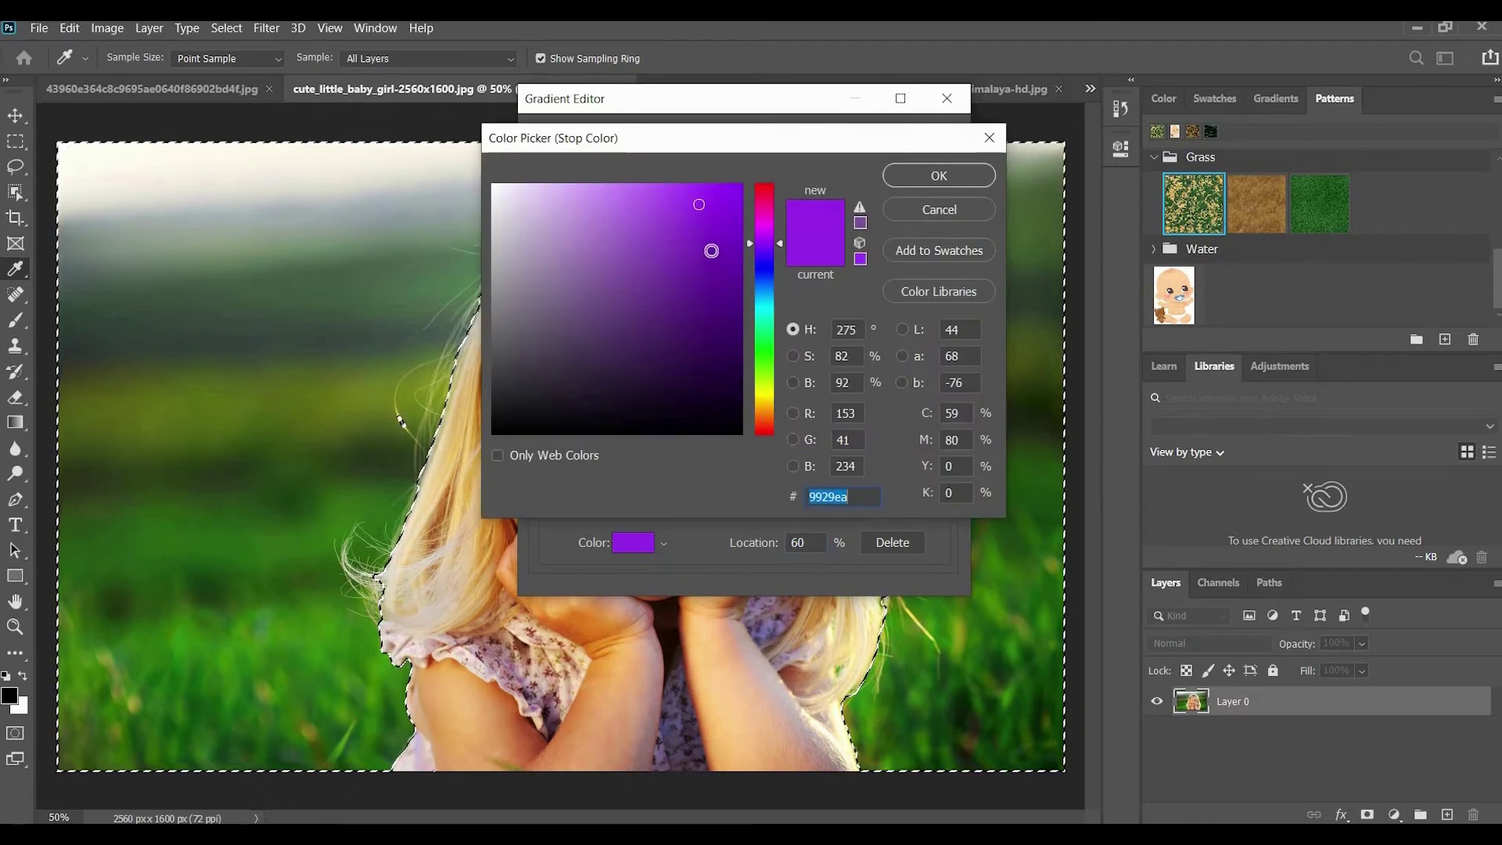
pyautogui.write('ea9129')
pyautogui.press('Return')
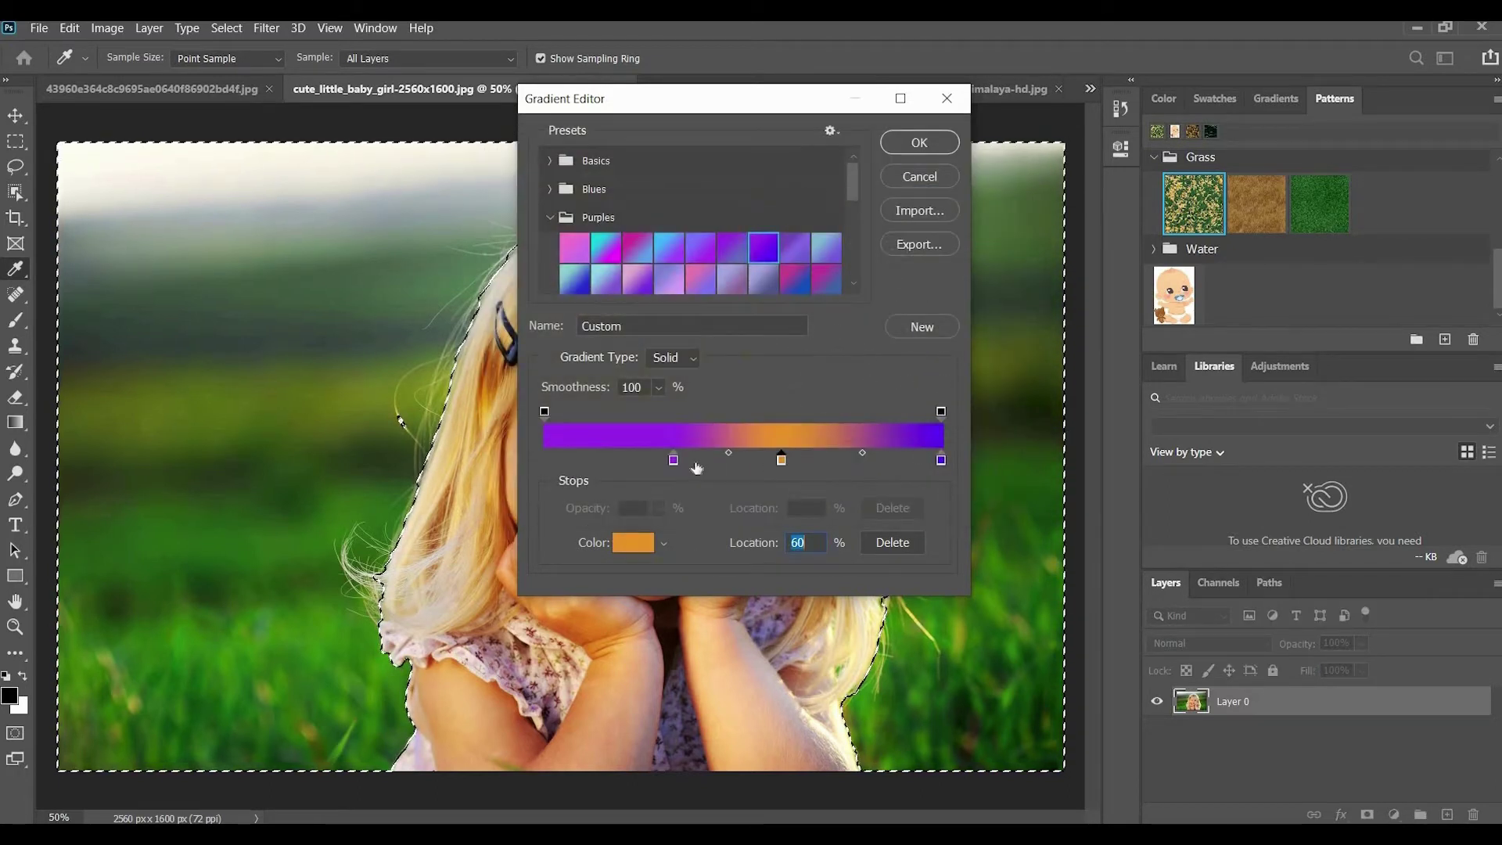
# Move the purple stop back toward the start, the orange stop to 53% and both opacity stops inward, the end one to 90%, and accept the gradient
pyautogui.moveTo(673, 460); pyautogui.dragTo(604, 460)
pyautogui.moveTo(779, 460); pyautogui.dragTo(753, 460)
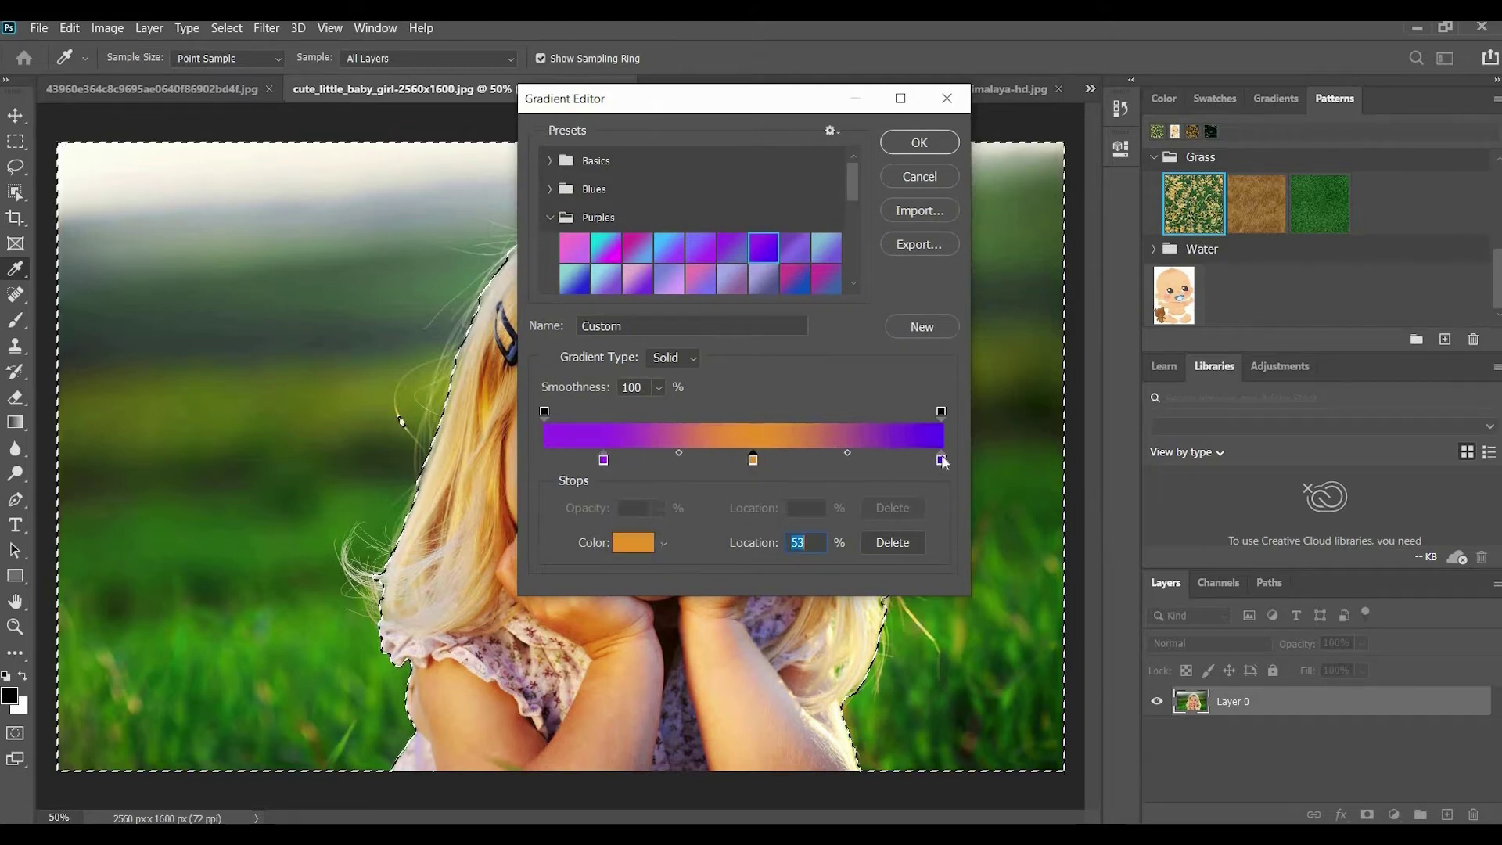
pyautogui.click(941, 411)
pyautogui.moveTo(941, 411); pyautogui.dragTo(901, 411)
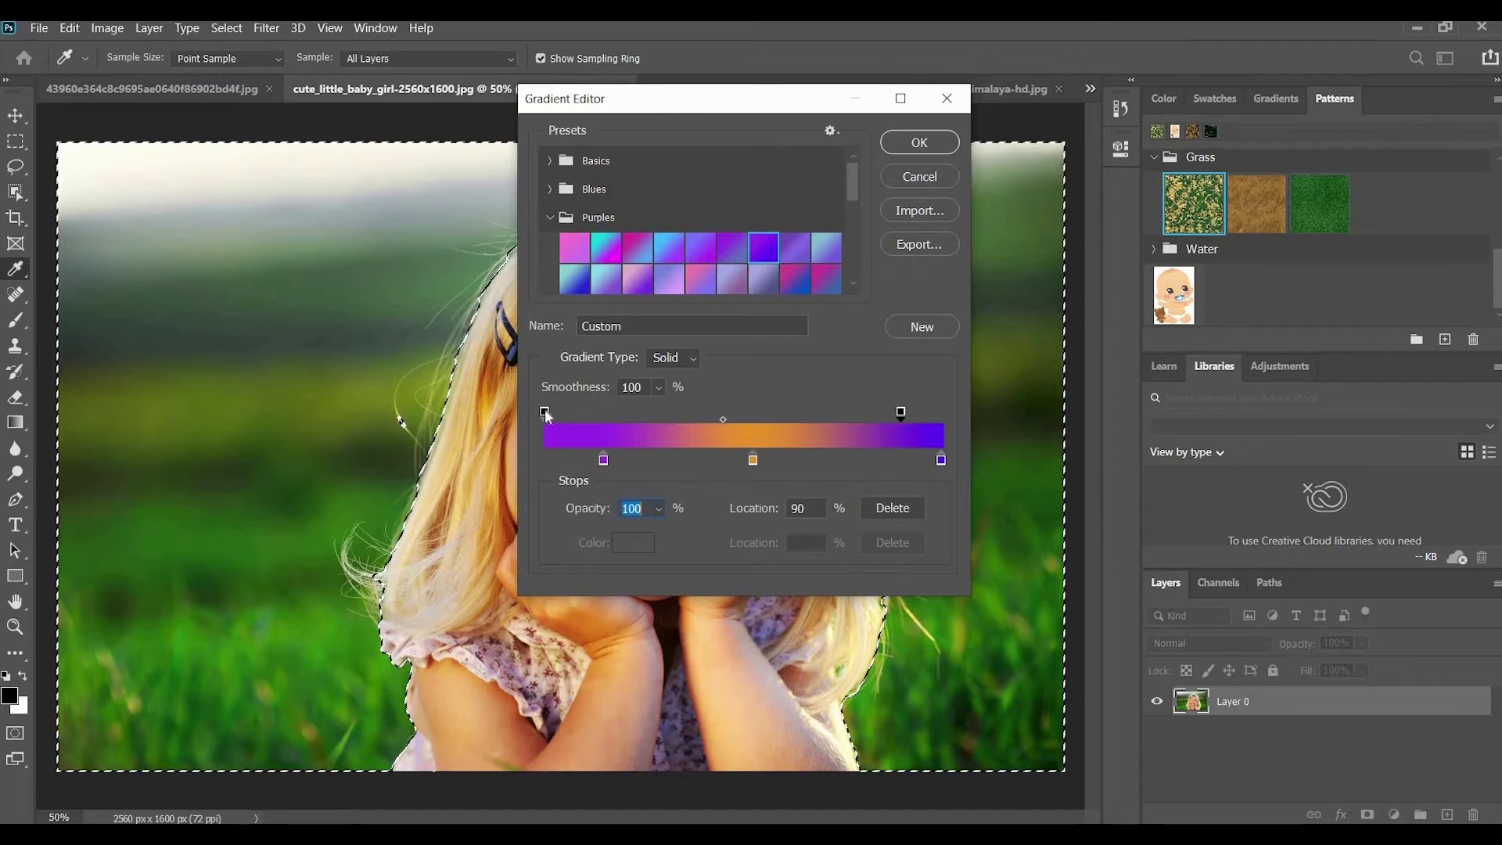
pyautogui.moveTo(545, 411); pyautogui.dragTo(592, 412)
pyautogui.click(918, 141)
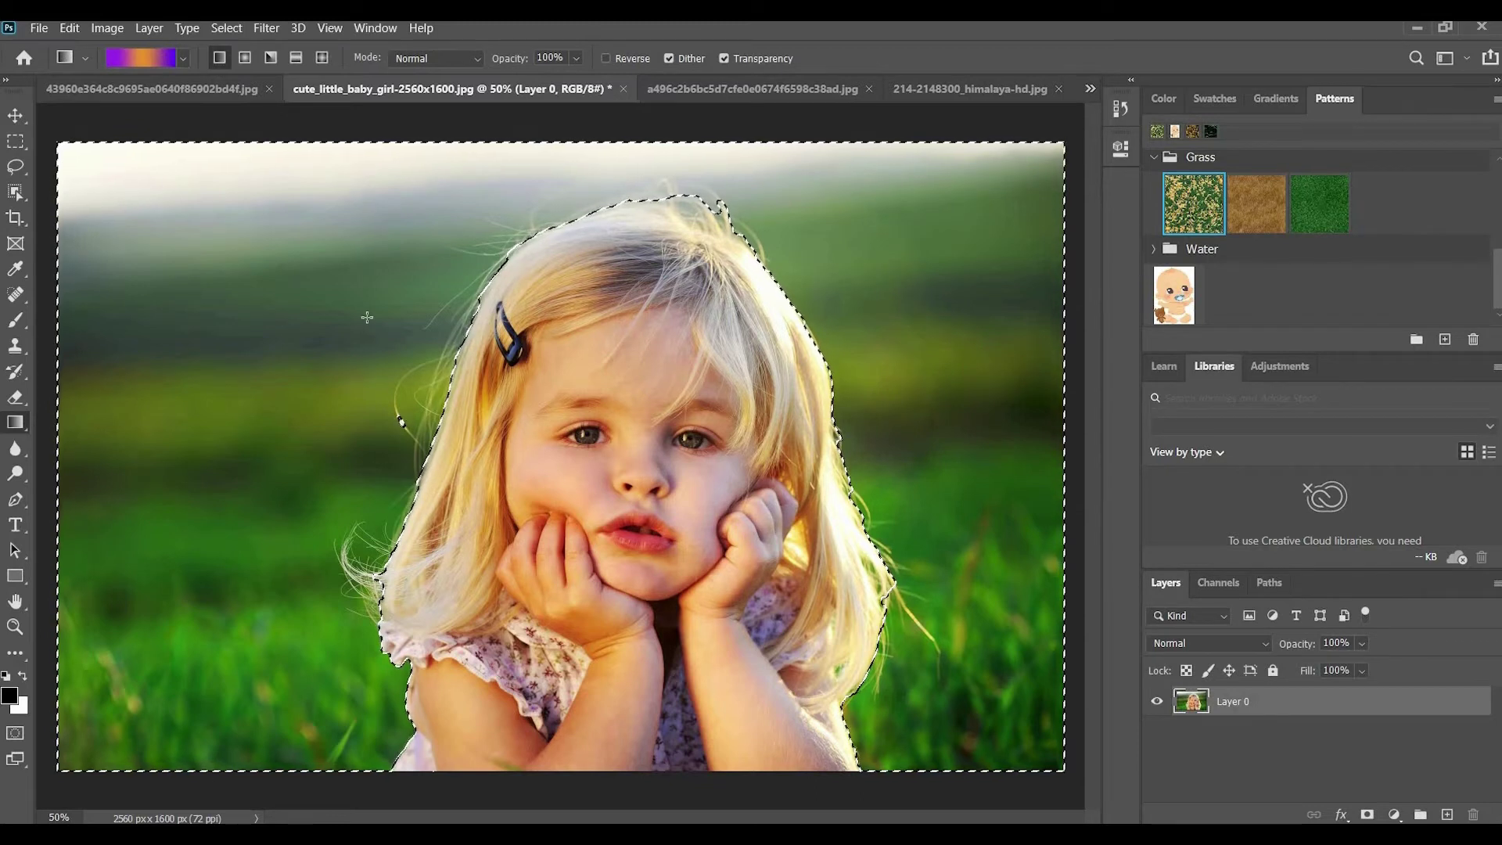
# Fill the selected background with the custom purple-orange gradient, first top to bottom, again left to right, and finally diagonally toward the lower-left corner
pyautogui.moveTo(365, 160); pyautogui.dragTo(356, 510)
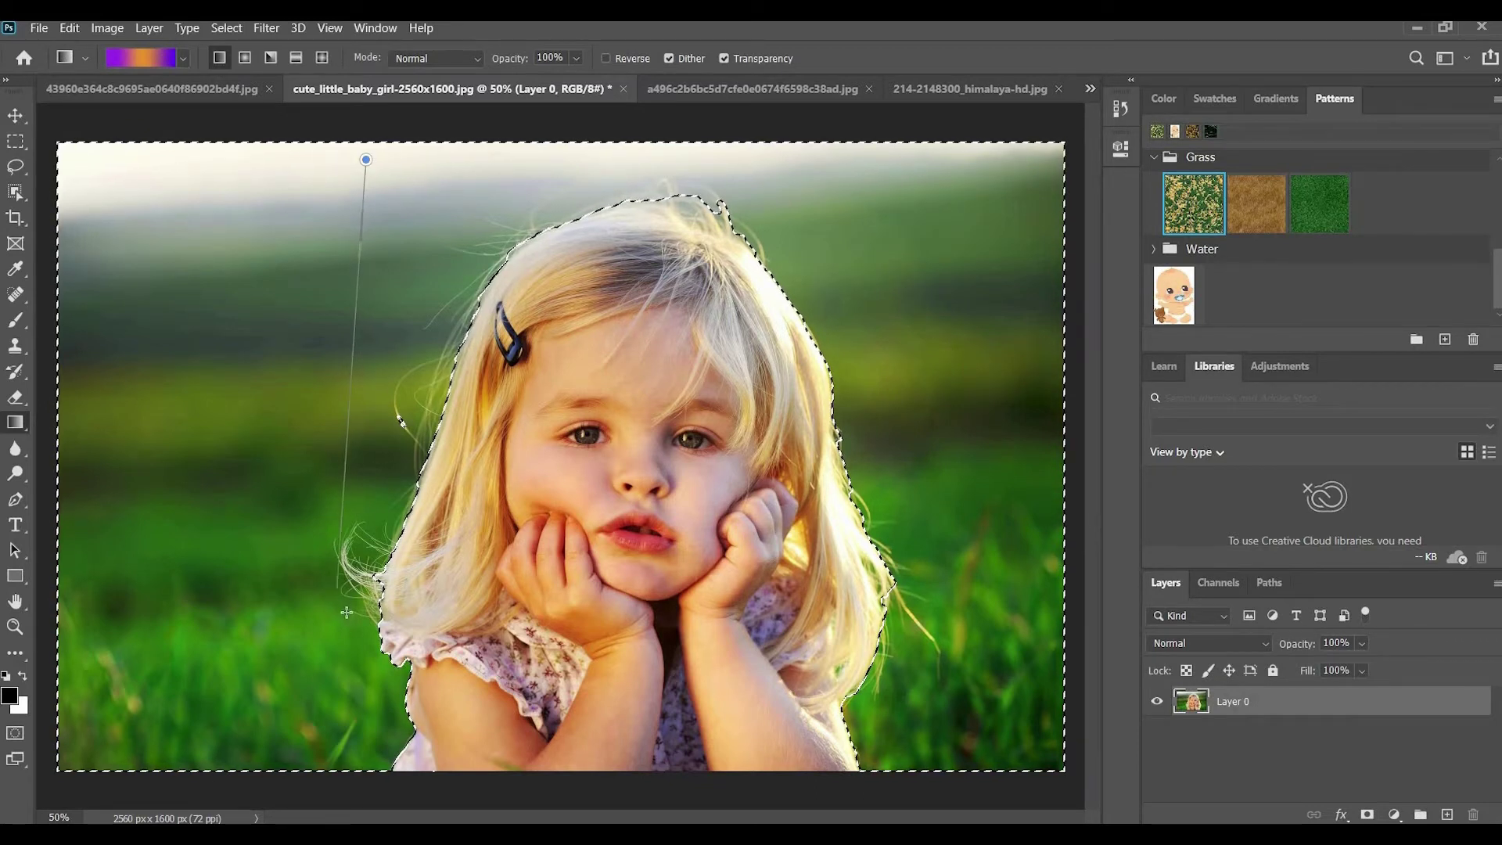
pyautogui.moveTo(346, 612); pyautogui.dragTo(348, 614)
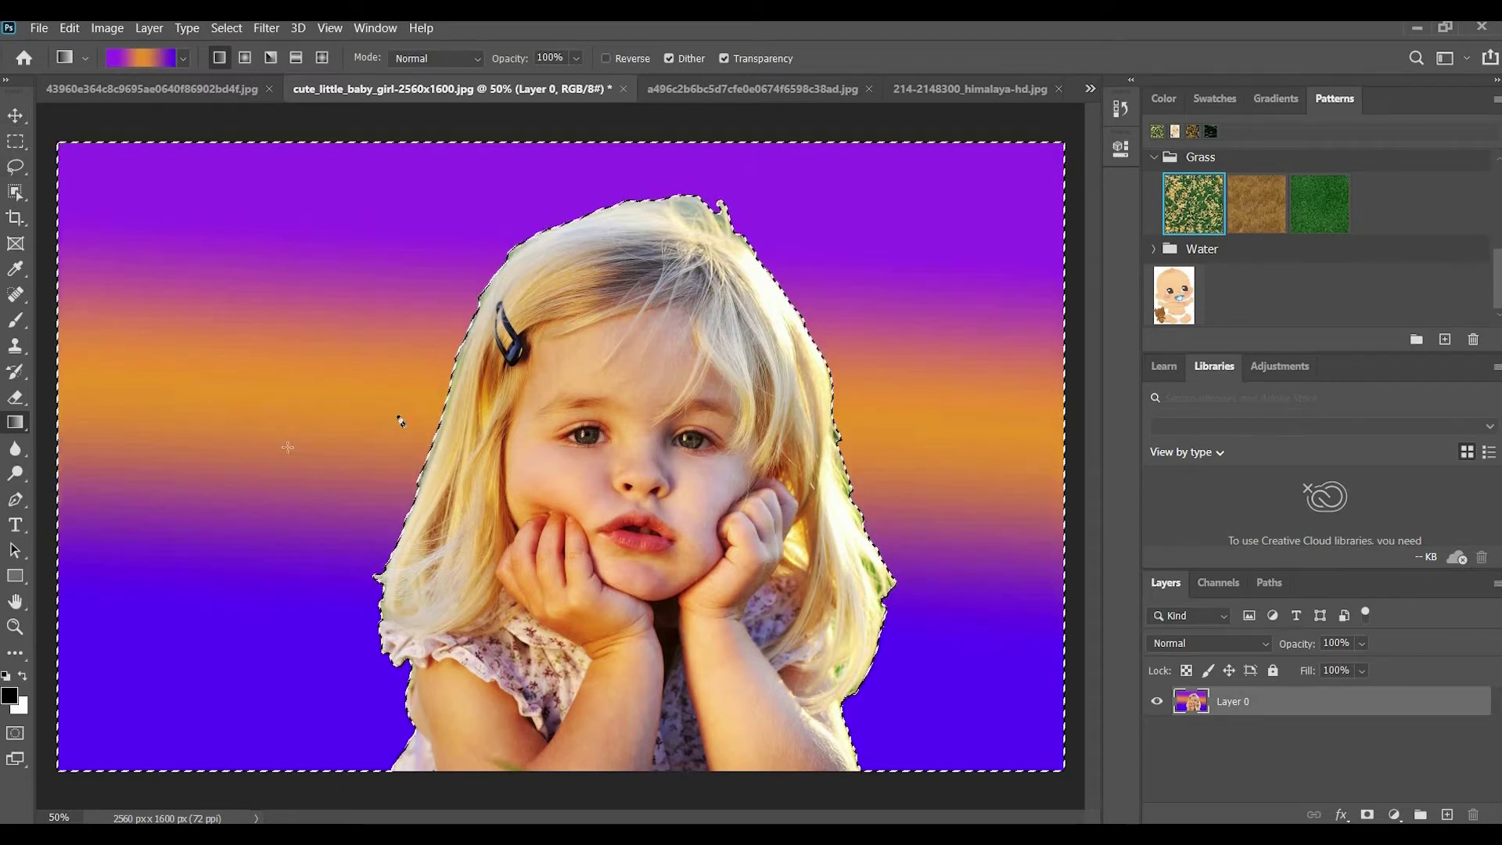
pyautogui.moveTo(990, 419); pyautogui.dragTo(998, 416)
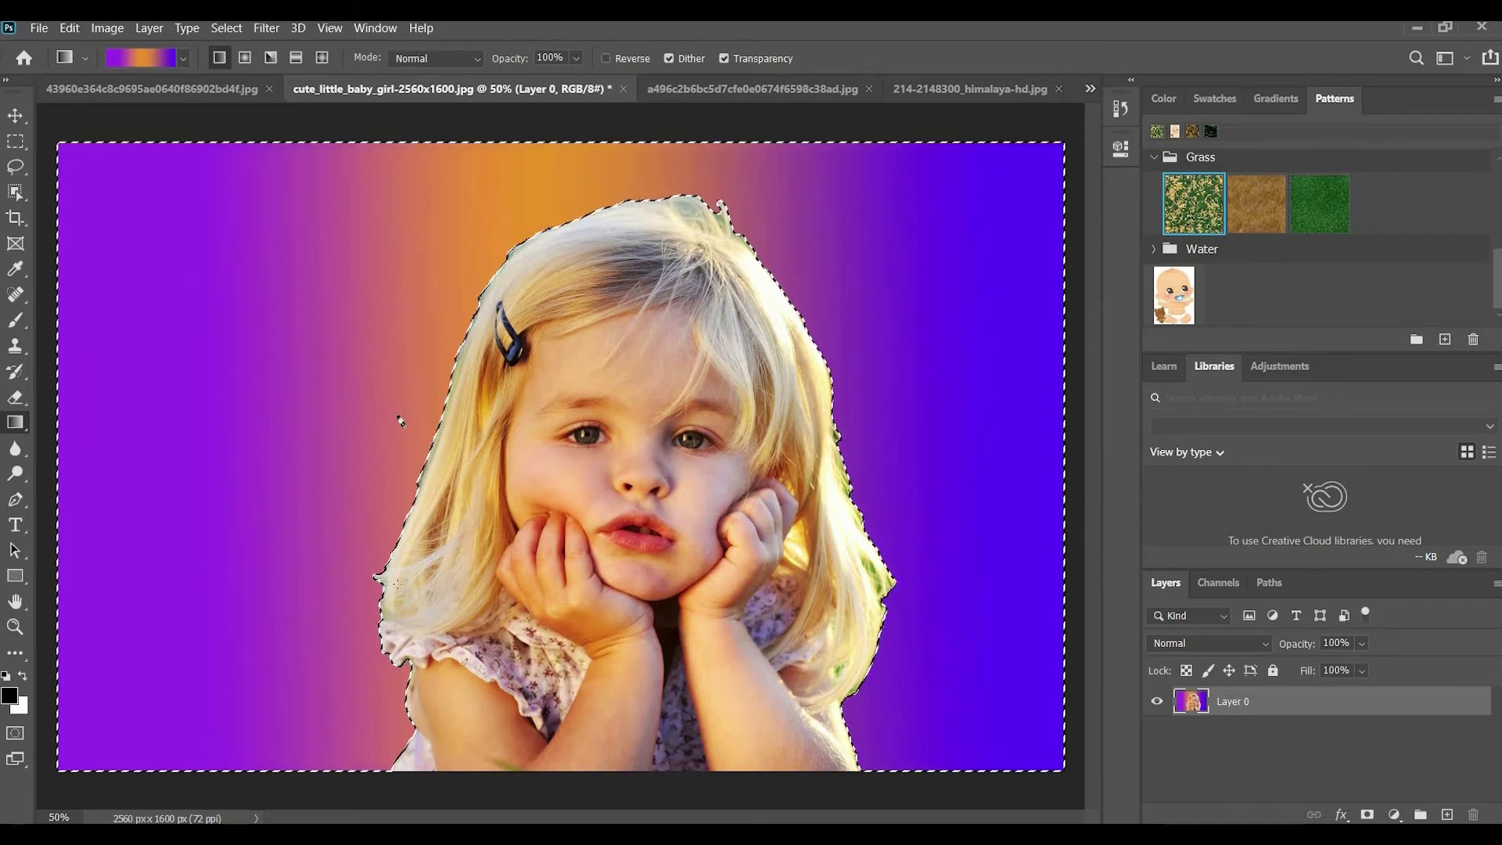
pyautogui.moveTo(150, 686); pyautogui.dragTo(93, 743)
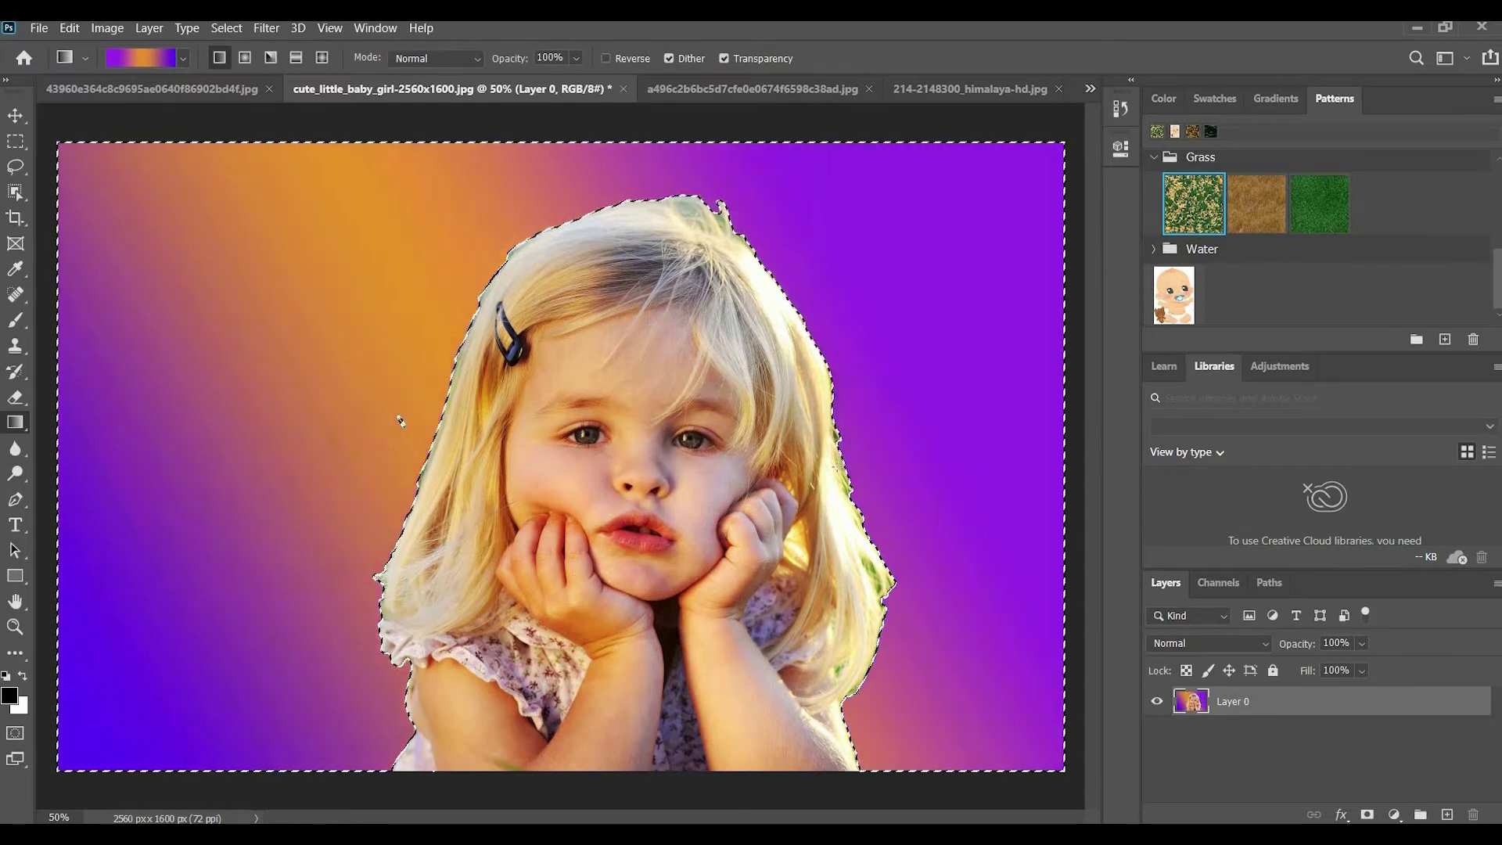
# Choose the third Blues gradient preset and fill the selected background with it from top to bottom
pyautogui.click(182, 57)
pyautogui.click(128, 154)
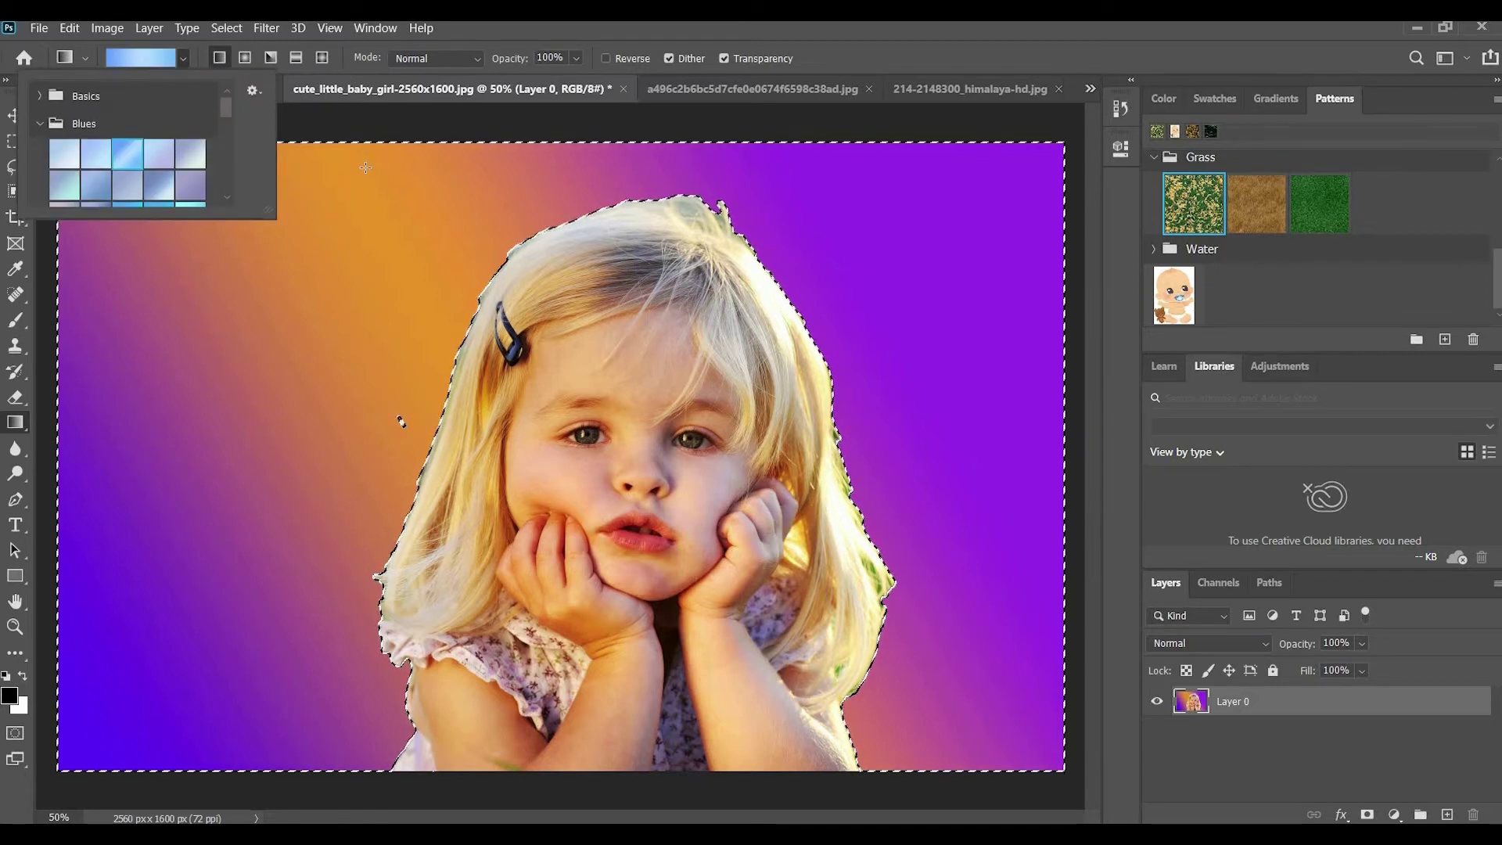
pyautogui.moveTo(357, 165); pyautogui.dragTo(313, 594)
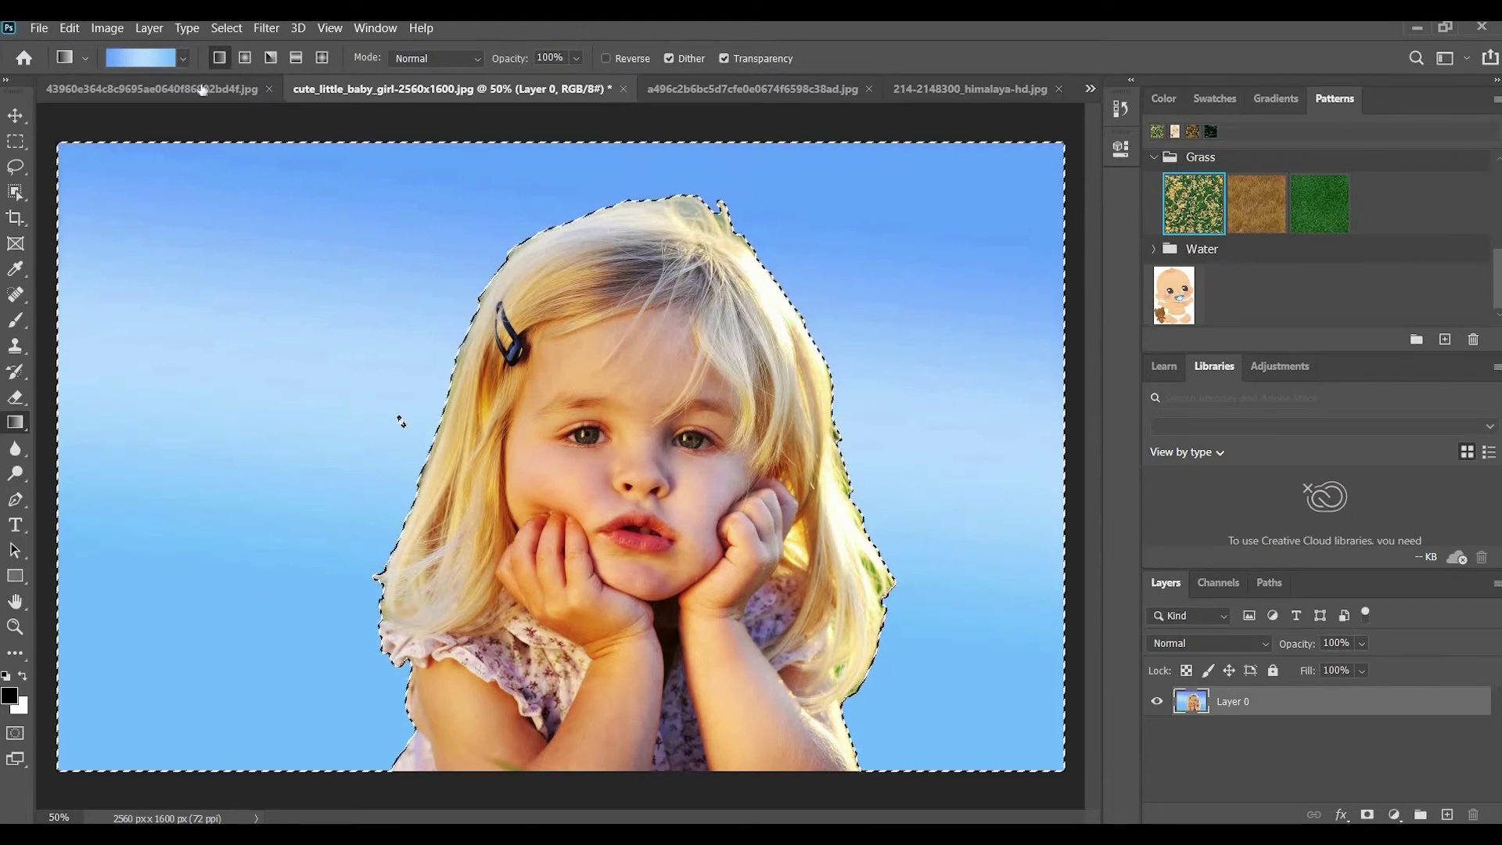
# Pick a light gradient from the Grays presets and try filling the selected background with it diagonally
pyautogui.click(183, 59)
pyautogui.scroll(-5, 226, 178)
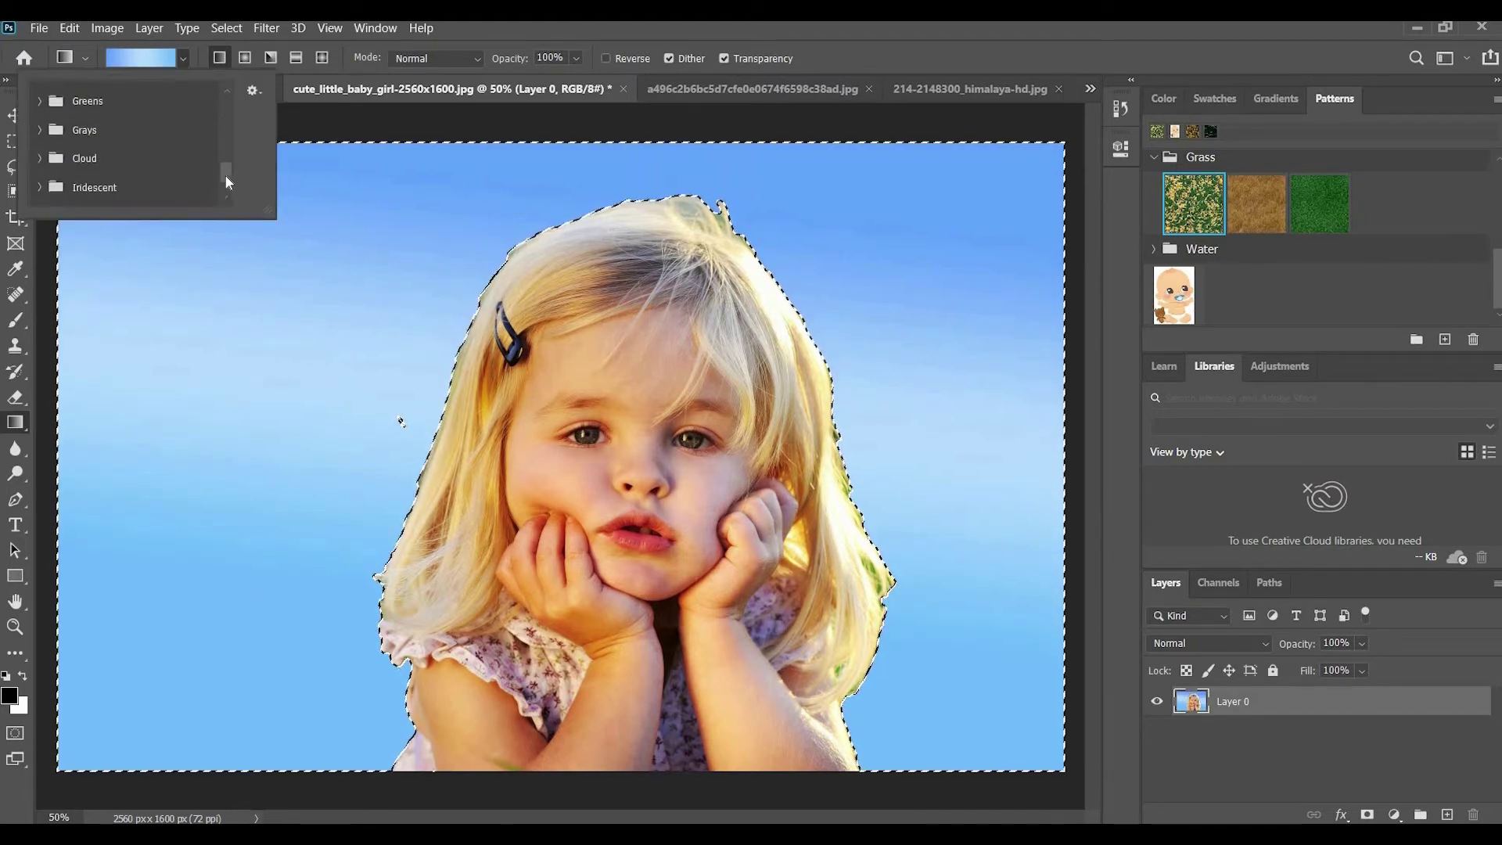
pyautogui.click(85, 141)
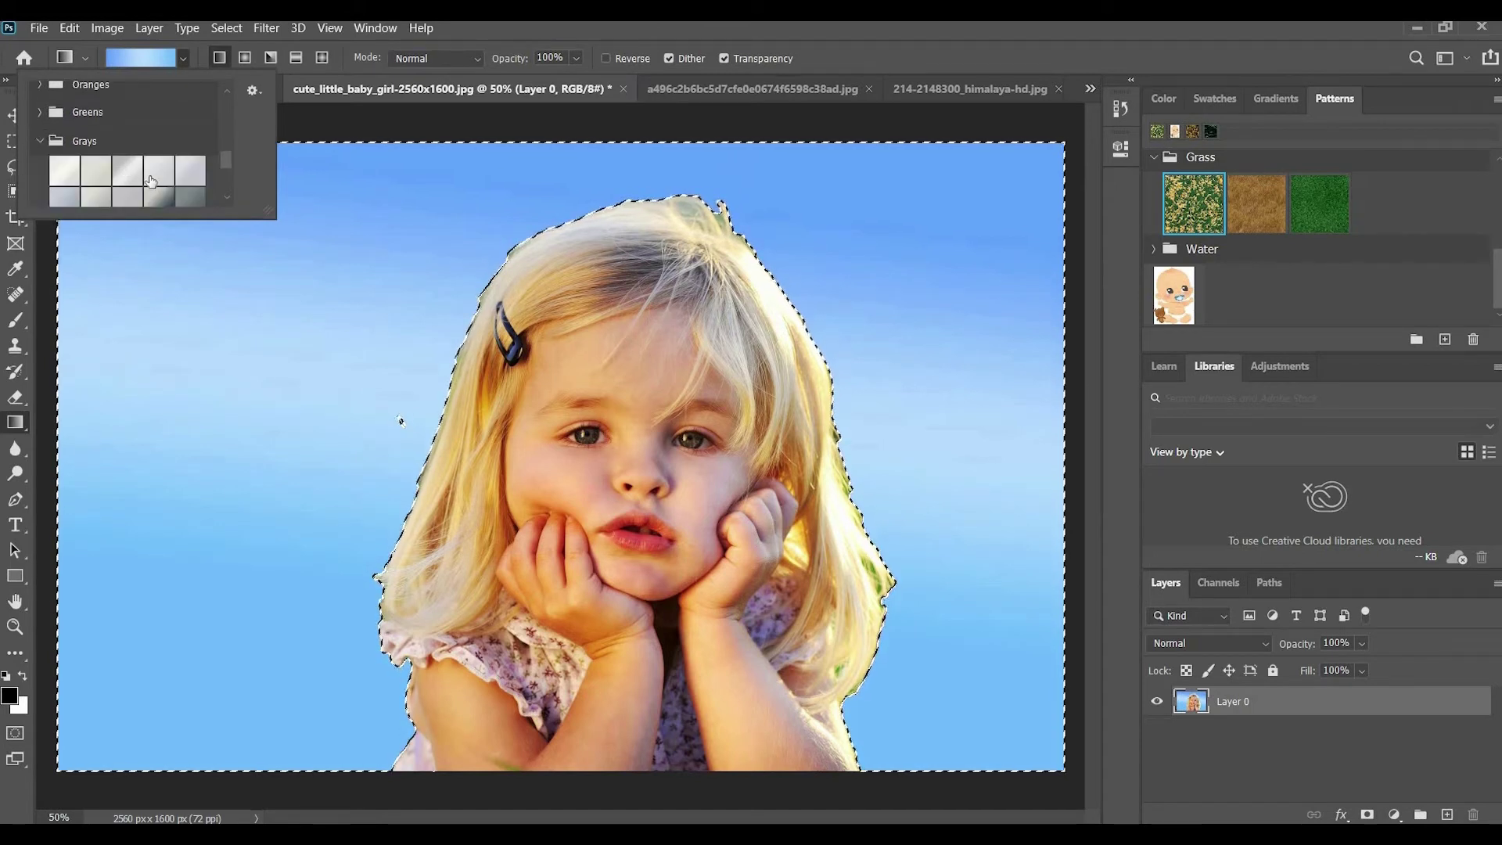
pyautogui.moveTo(340, 159); pyautogui.dragTo(802, 589)
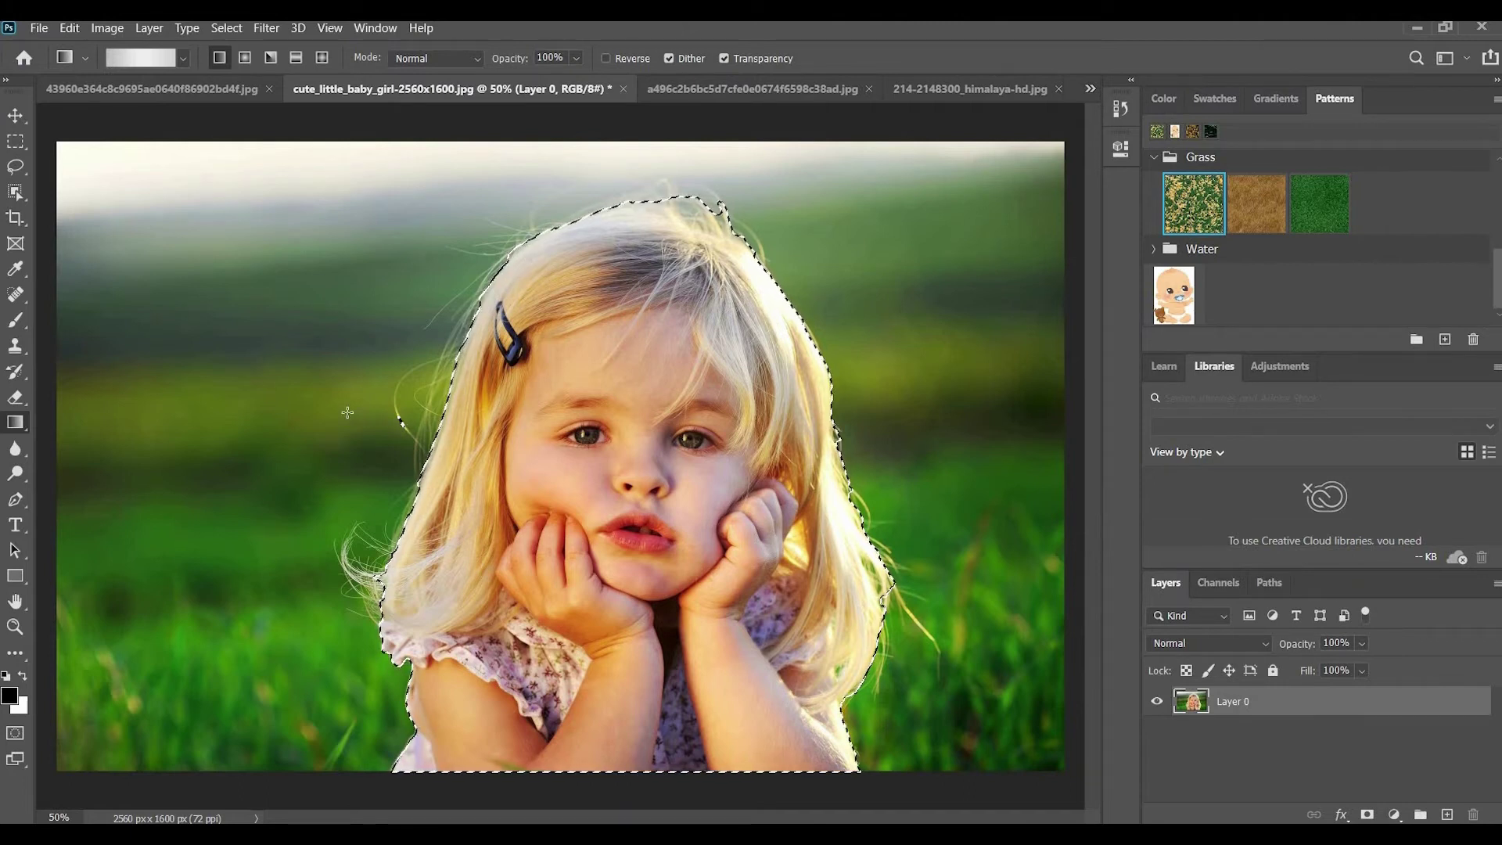
# Switch to the Blur tool and turn on the CMYK proof colors preview for the girl photo
pyautogui.click(15, 453)
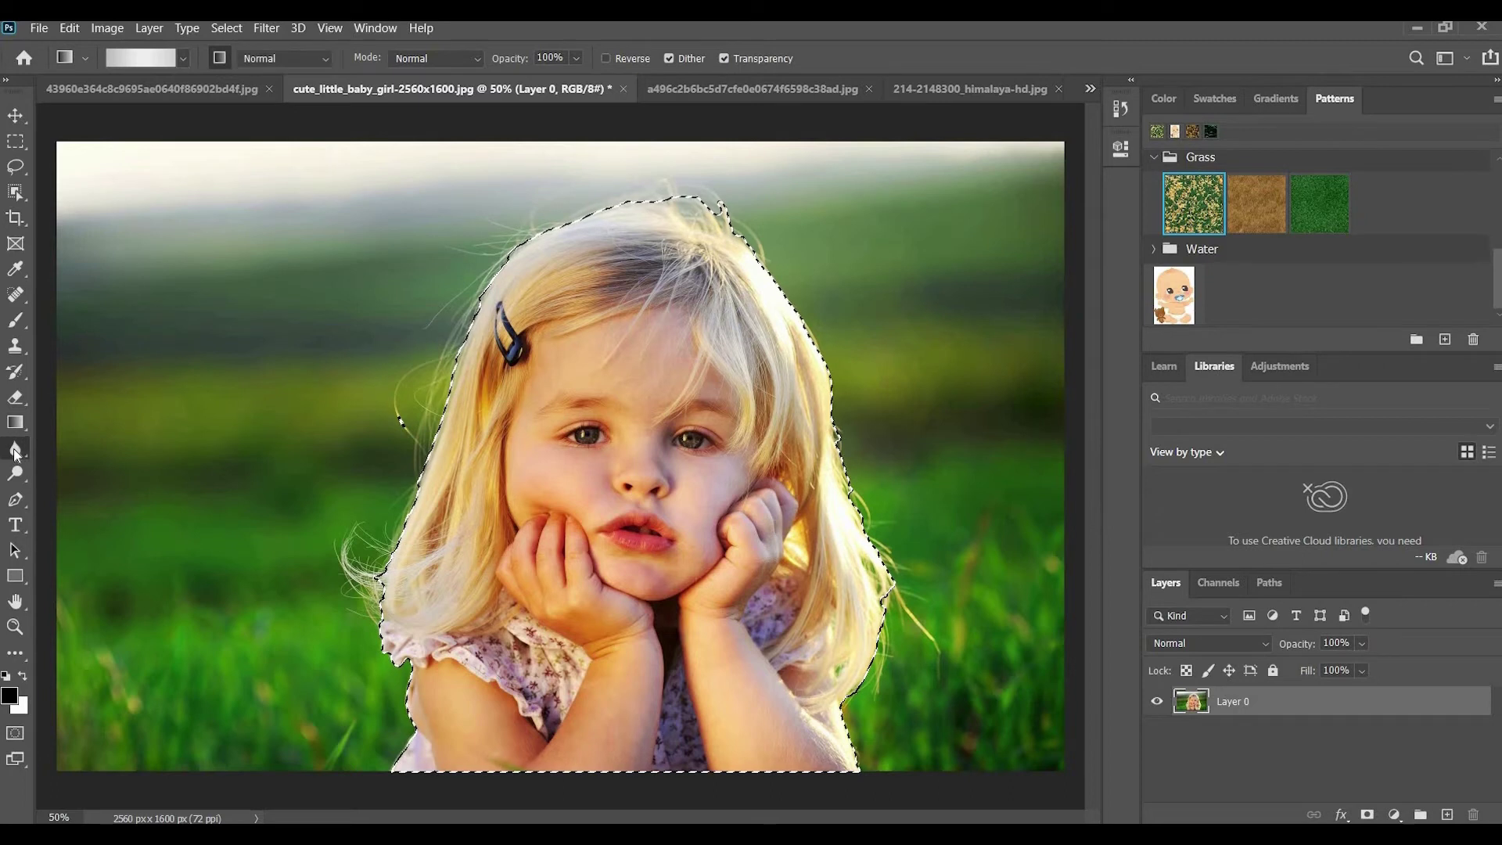
pyautogui.click(92, 449)
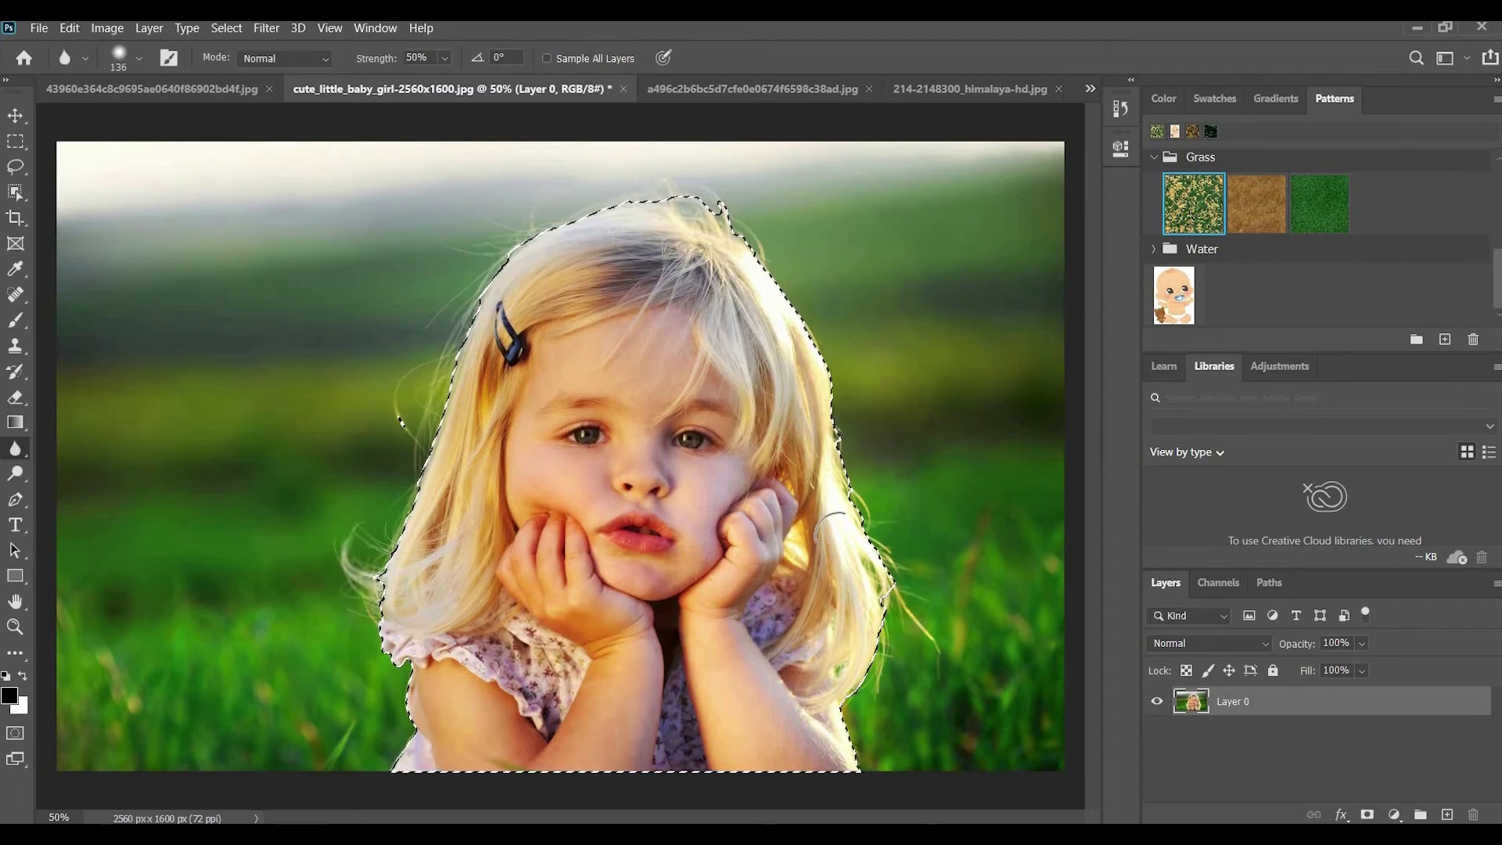
pyautogui.hotkey('ctrl', 'y')
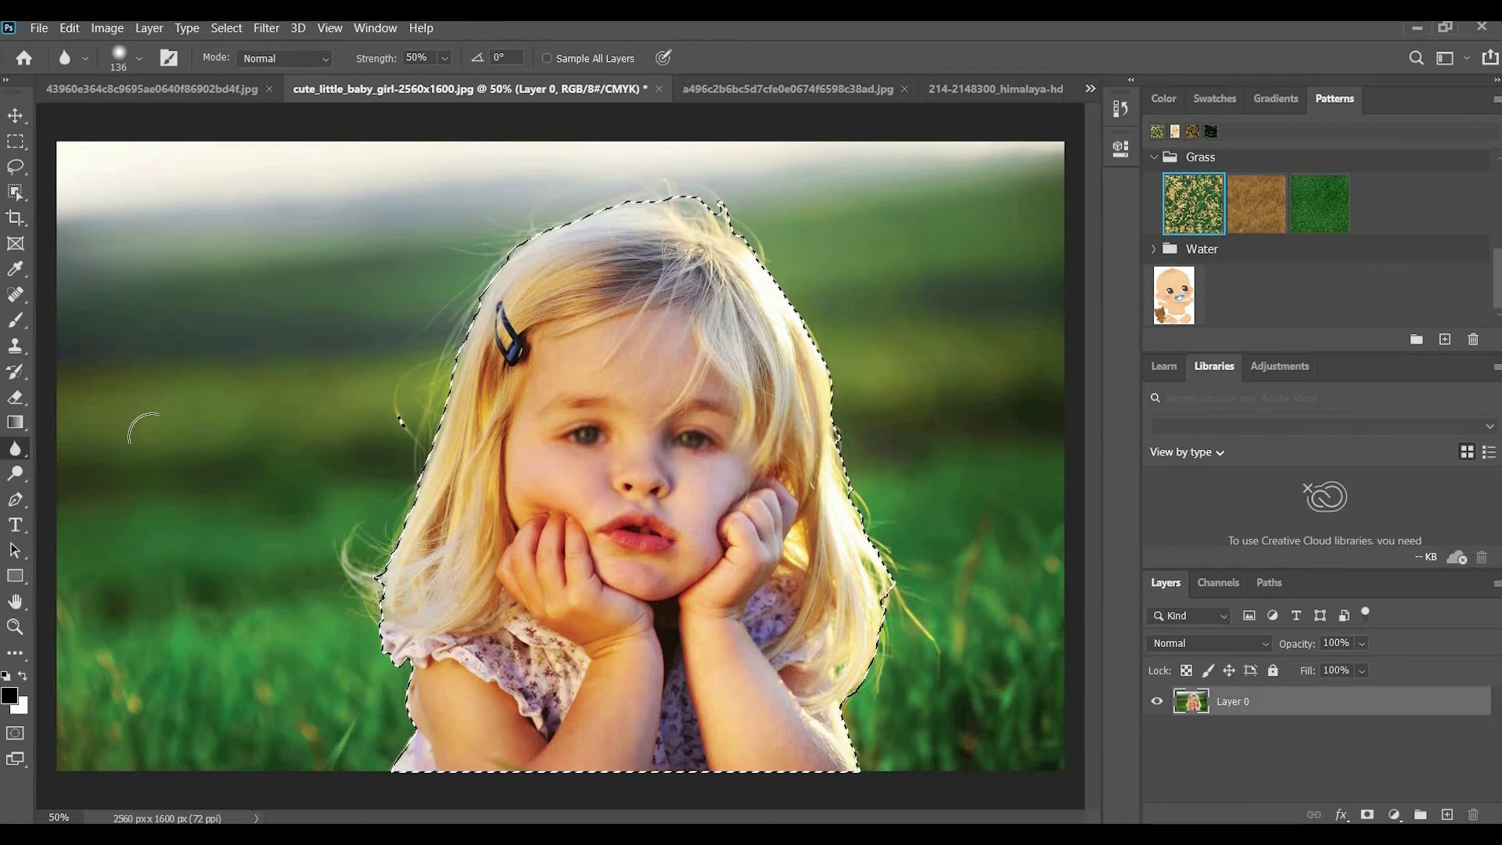
# Sharpen the girl's eyes and lips using the Sharpen tool with a 117 px brush
pyautogui.rightClick(19, 452)
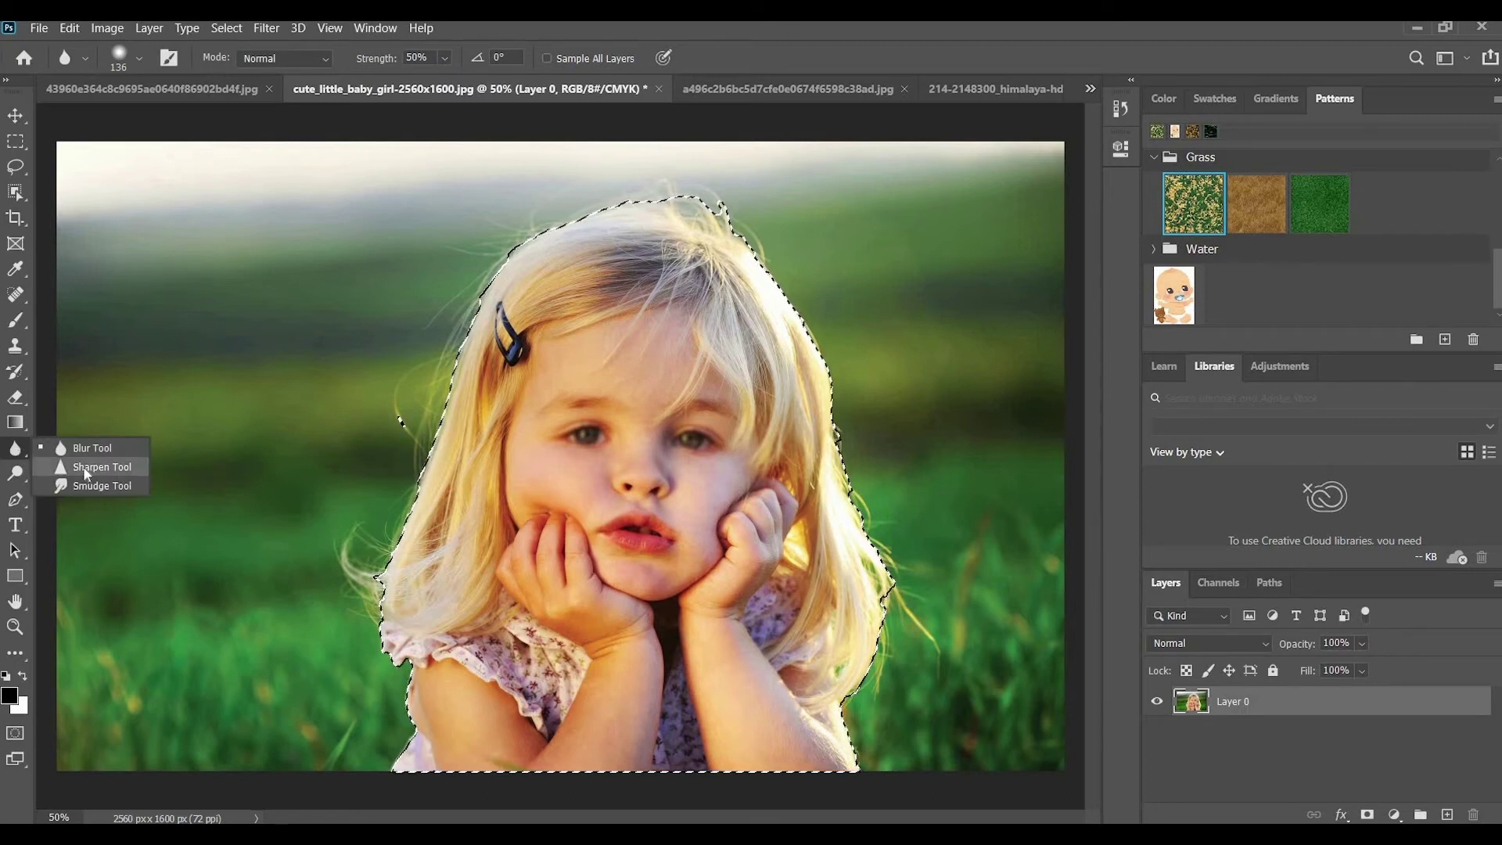
pyautogui.click(84, 469)
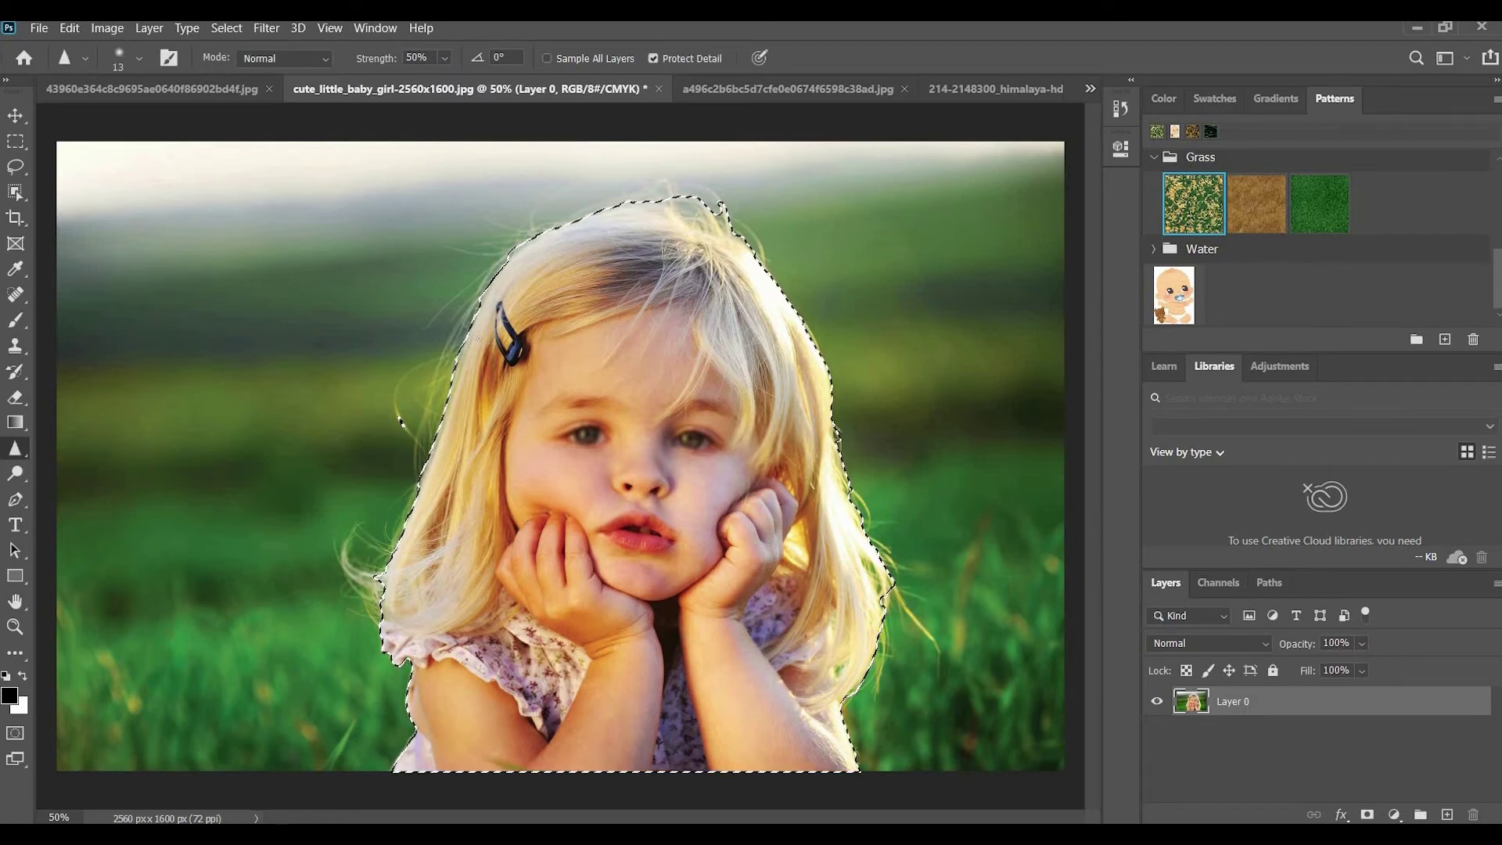
pyautogui.click(138, 57)
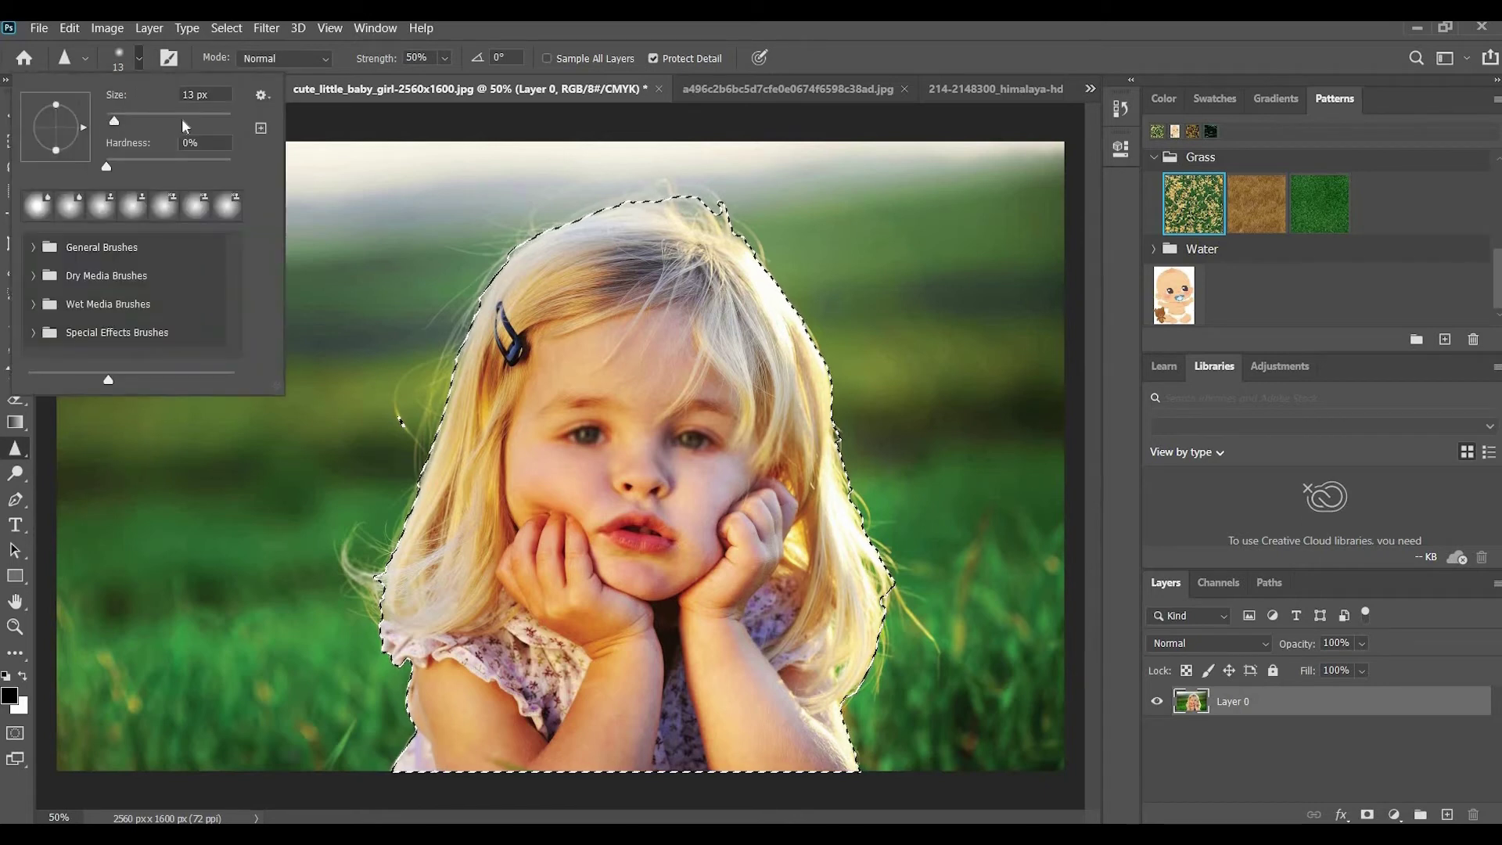
pyautogui.moveTo(185, 126); pyautogui.dragTo(174, 122)
pyautogui.press('Return')
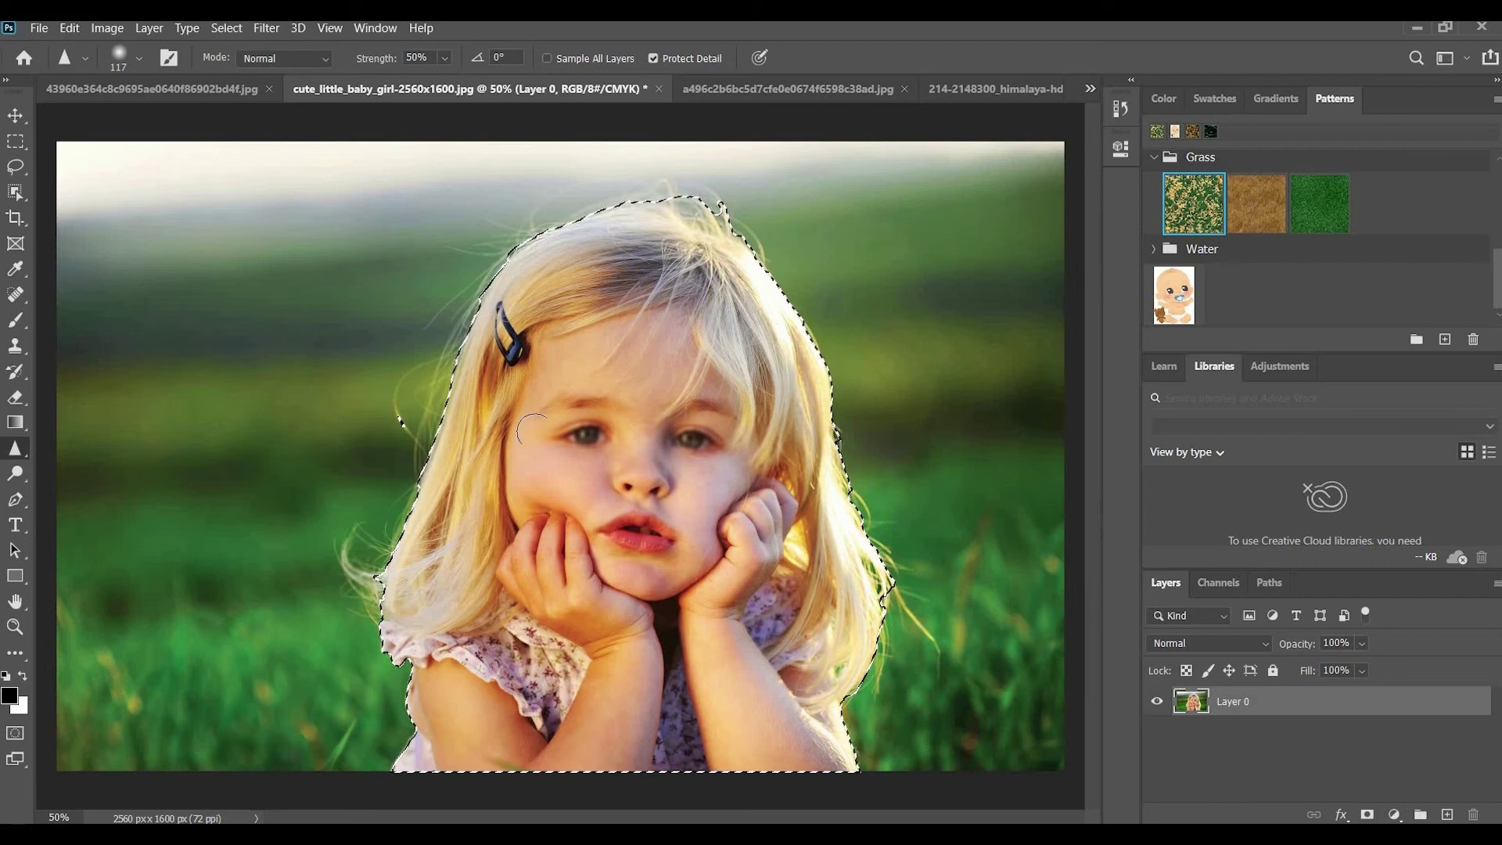
pyautogui.moveTo(612, 438); pyautogui.dragTo(577, 419)
pyautogui.moveTo(696, 441)
pyautogui.mouseDown()
pyautogui.moveTo(673, 440)
pyautogui.moveTo(708, 437)
pyautogui.moveTo(669, 446)
pyautogui.moveTo(691, 430)
pyautogui.moveTo(675, 442)
pyautogui.moveTo(712, 454)
pyautogui.mouseUp()
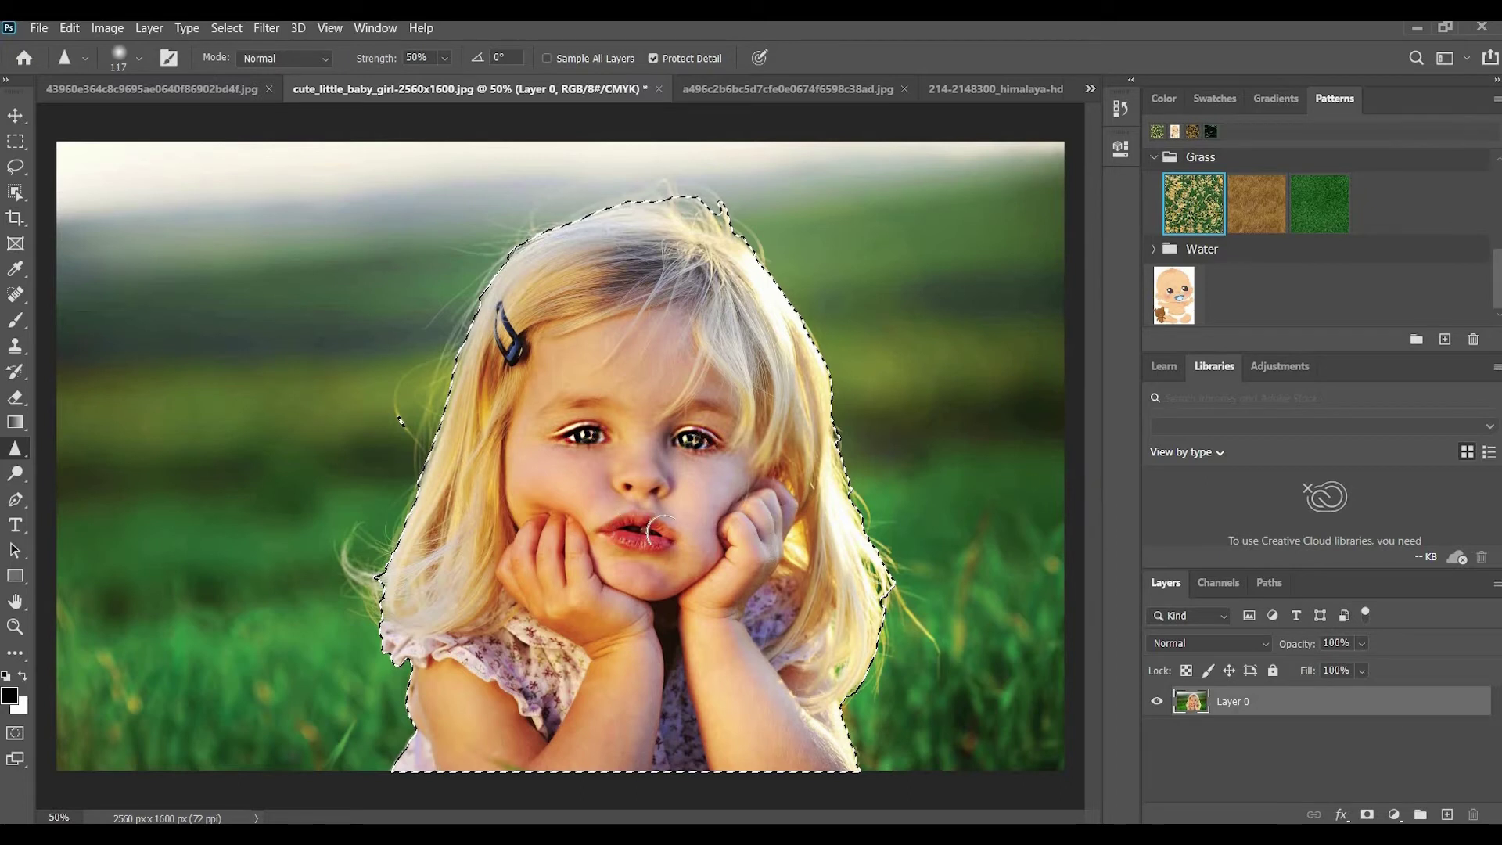
# Switch to the Smudge tool and set its brush size to 31 px
pyautogui.rightClick(11, 452)
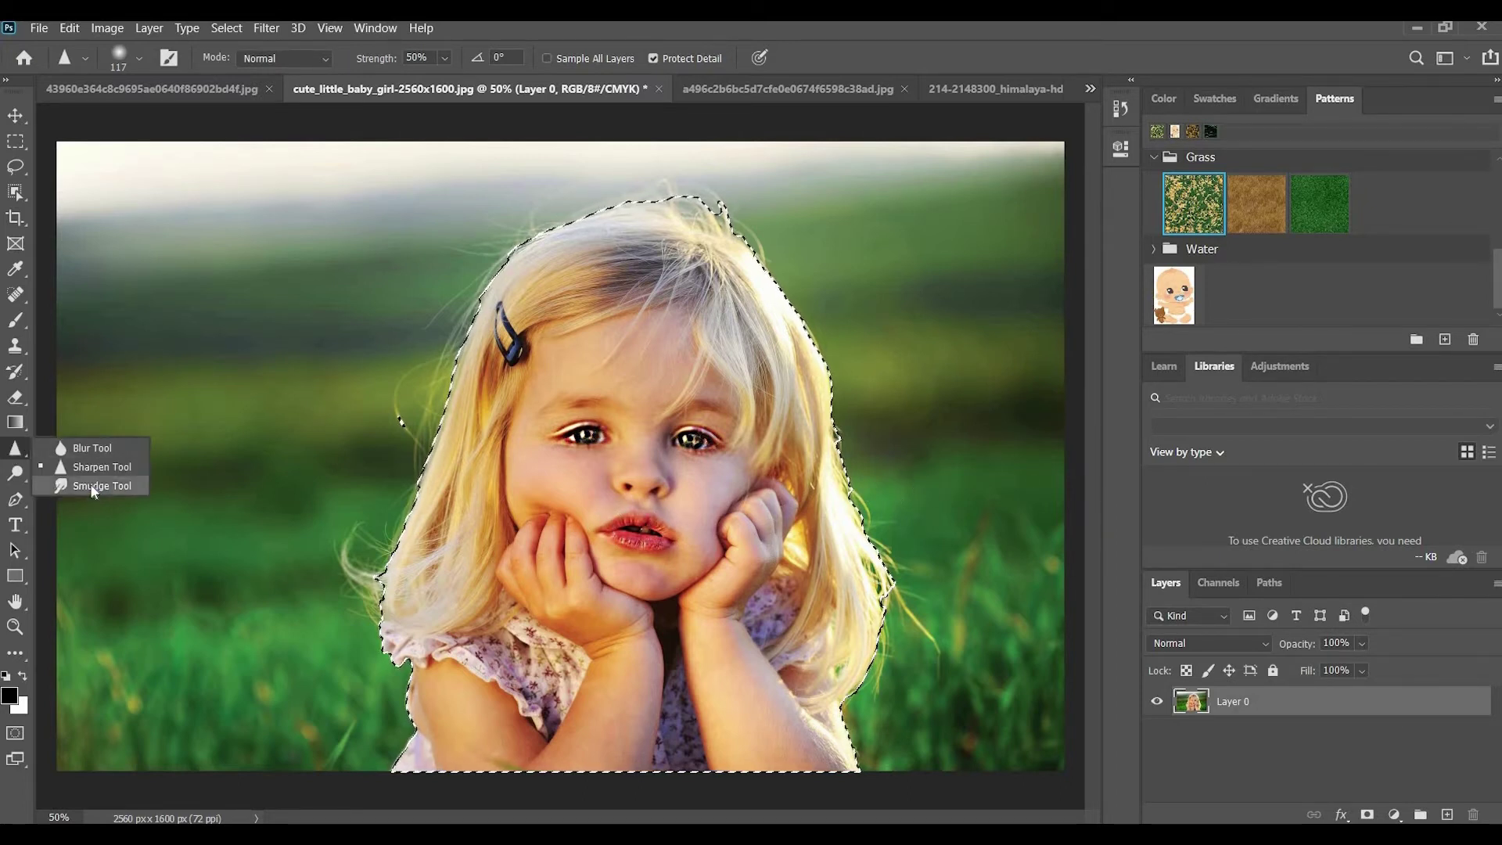
pyautogui.click(102, 485)
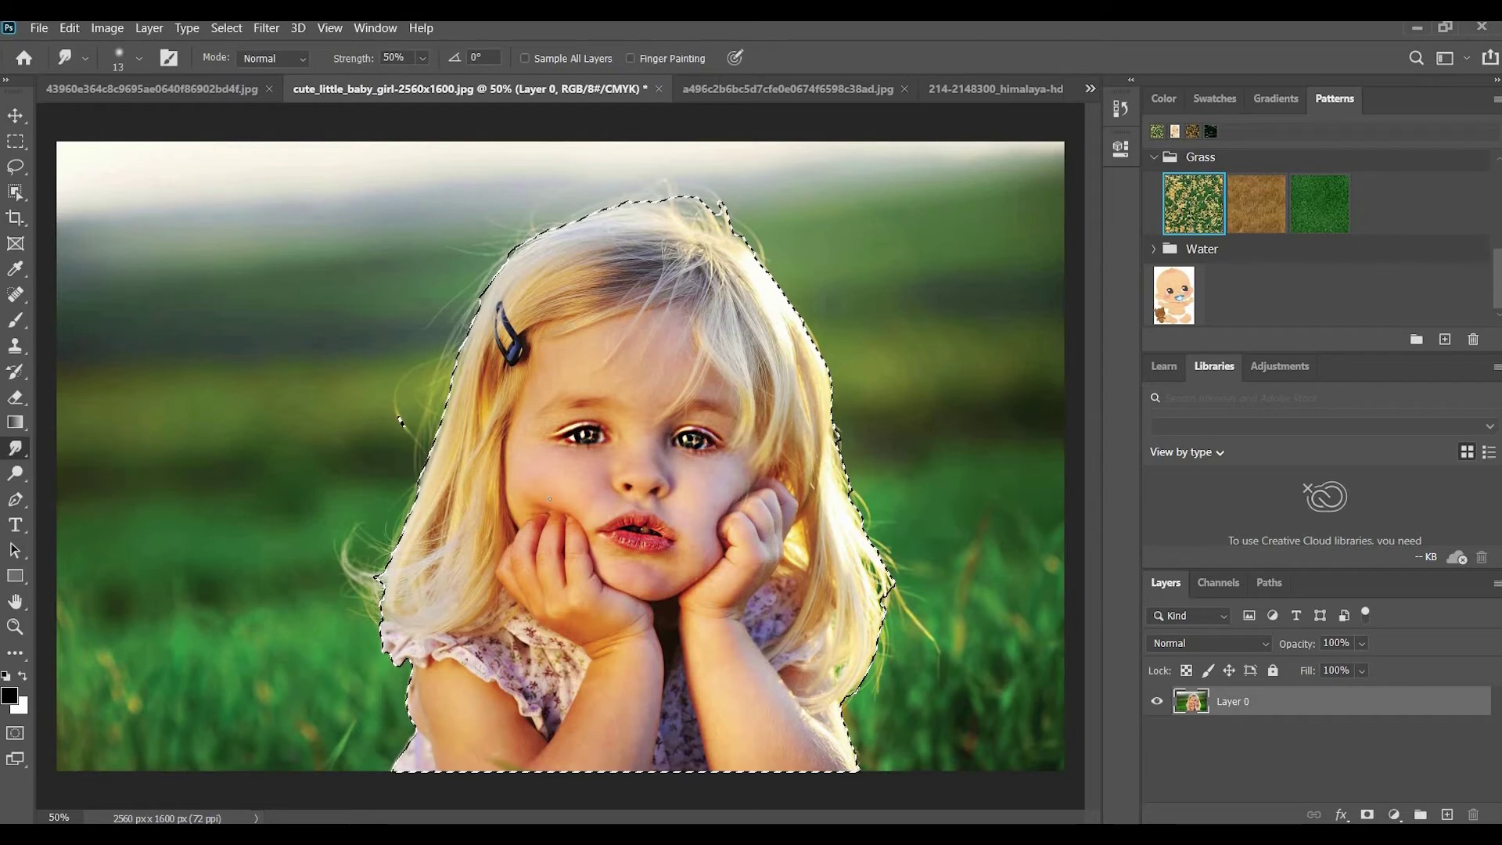
pyautogui.click(139, 58)
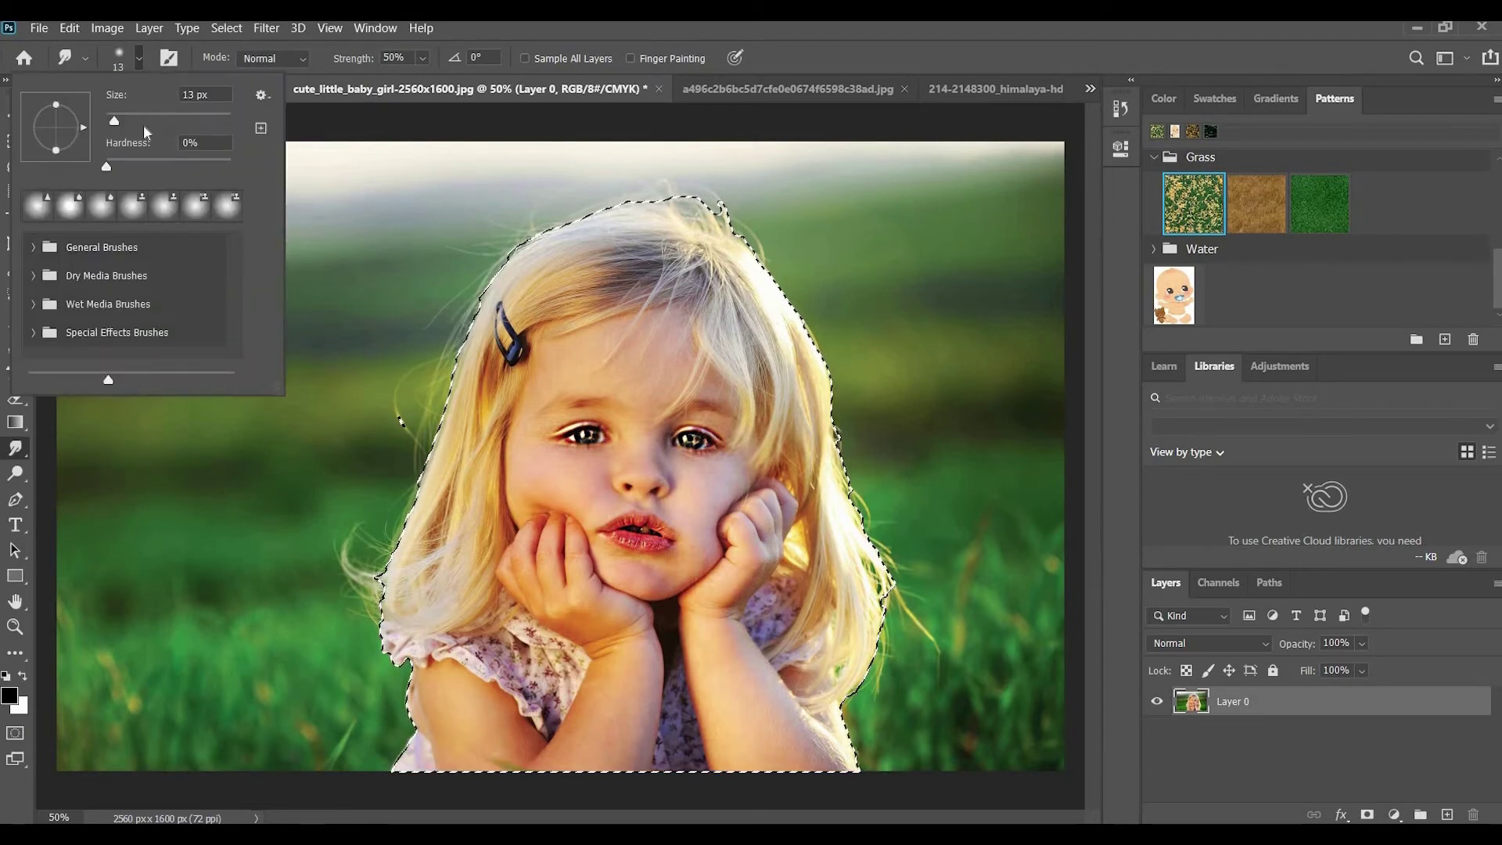
pyautogui.moveTo(114, 119)
pyautogui.mouseDown()
pyautogui.moveTo(163, 119)
pyautogui.moveTo(126, 119)
pyautogui.mouseUp()
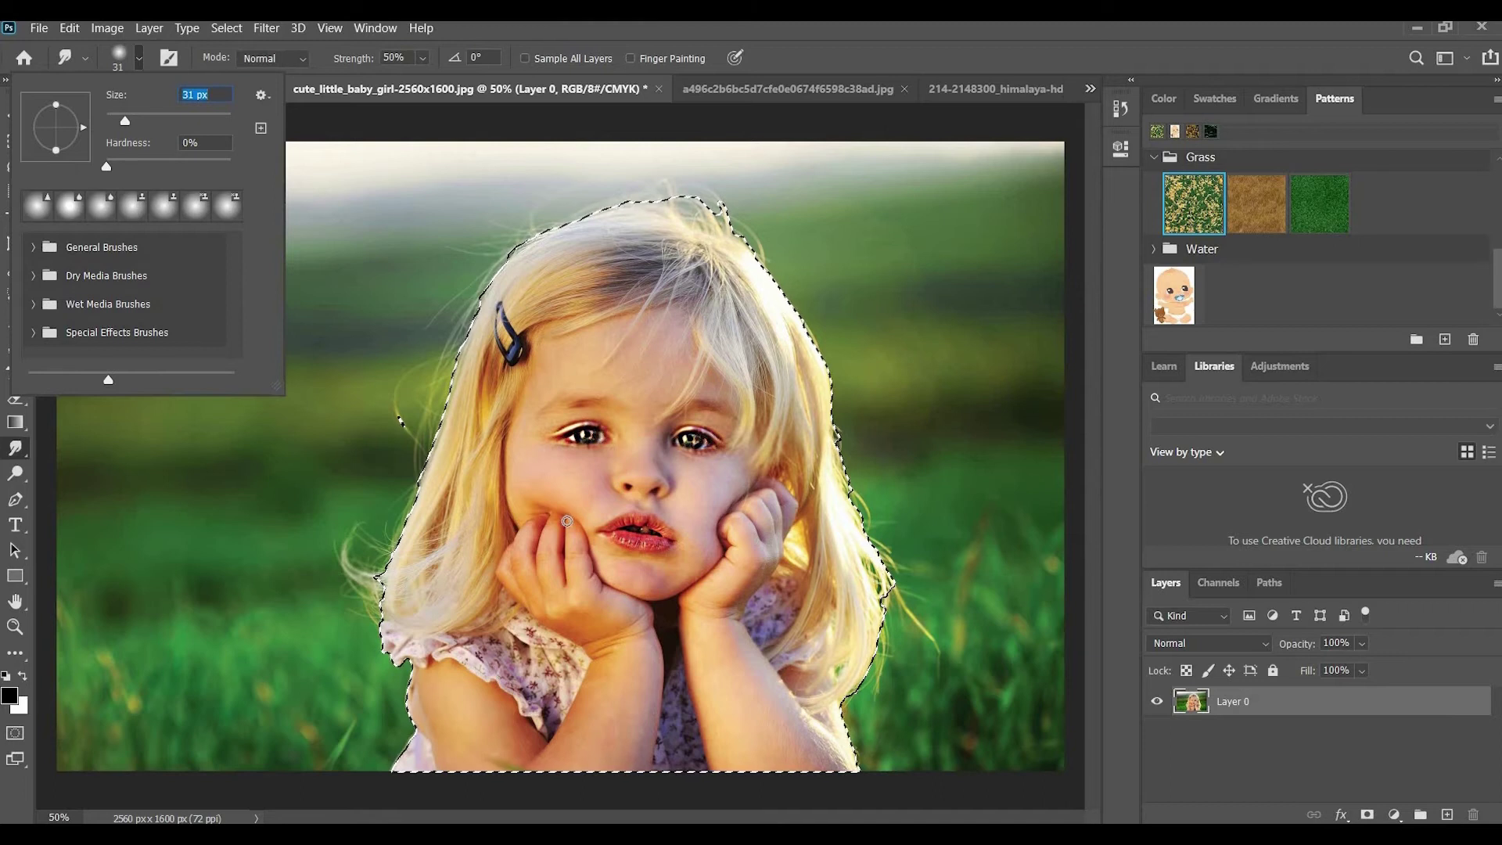
pyautogui.click(568, 525)
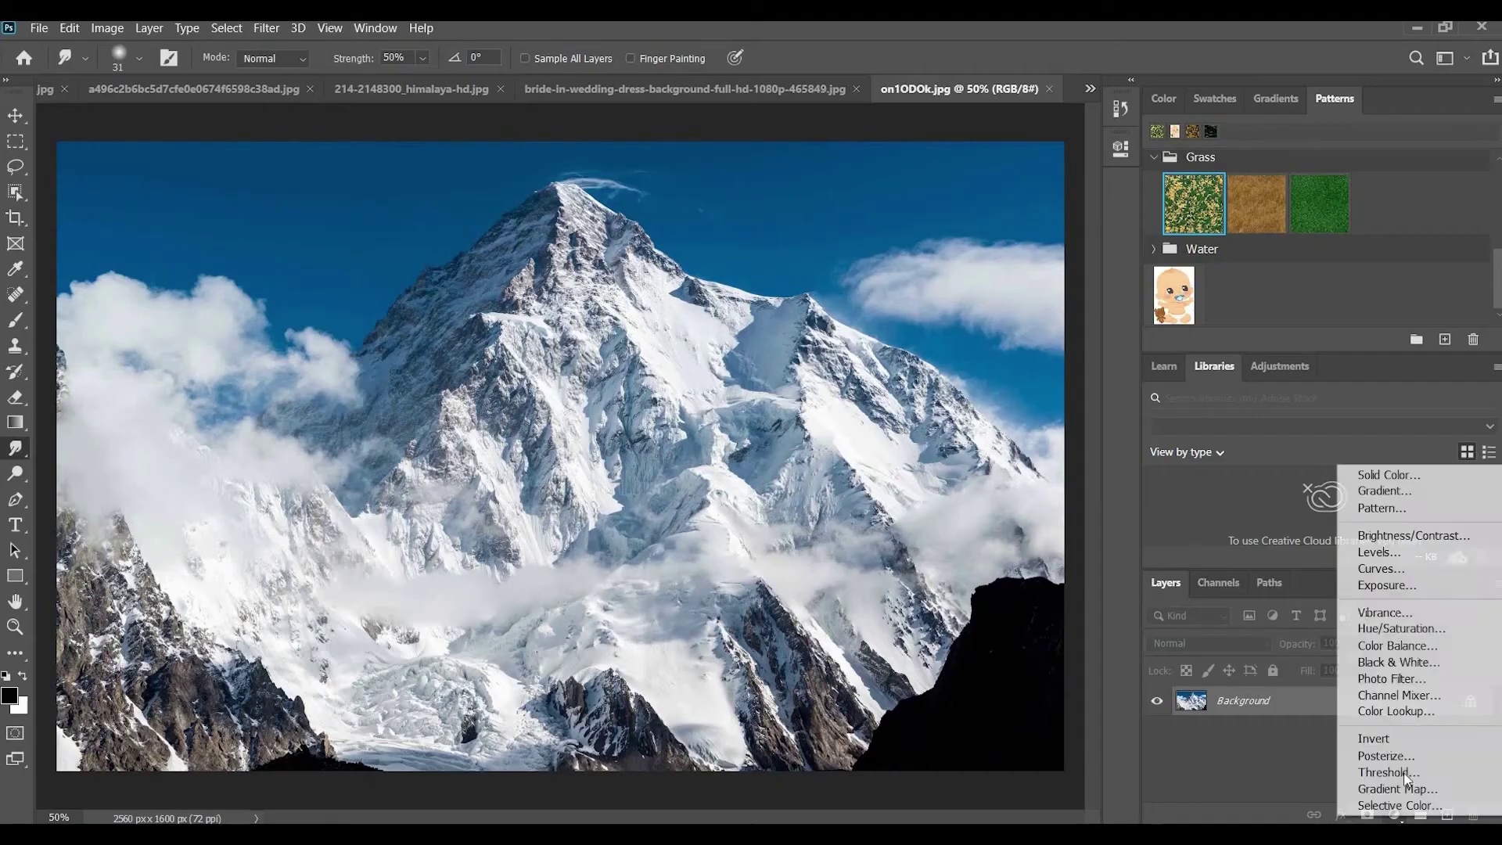
# Add an Exposure adjustment layer to the mountain photo with Exposure +0.50, Offset -0.2375 and Gamma Correction 0.34
pyautogui.click(1365, 585)
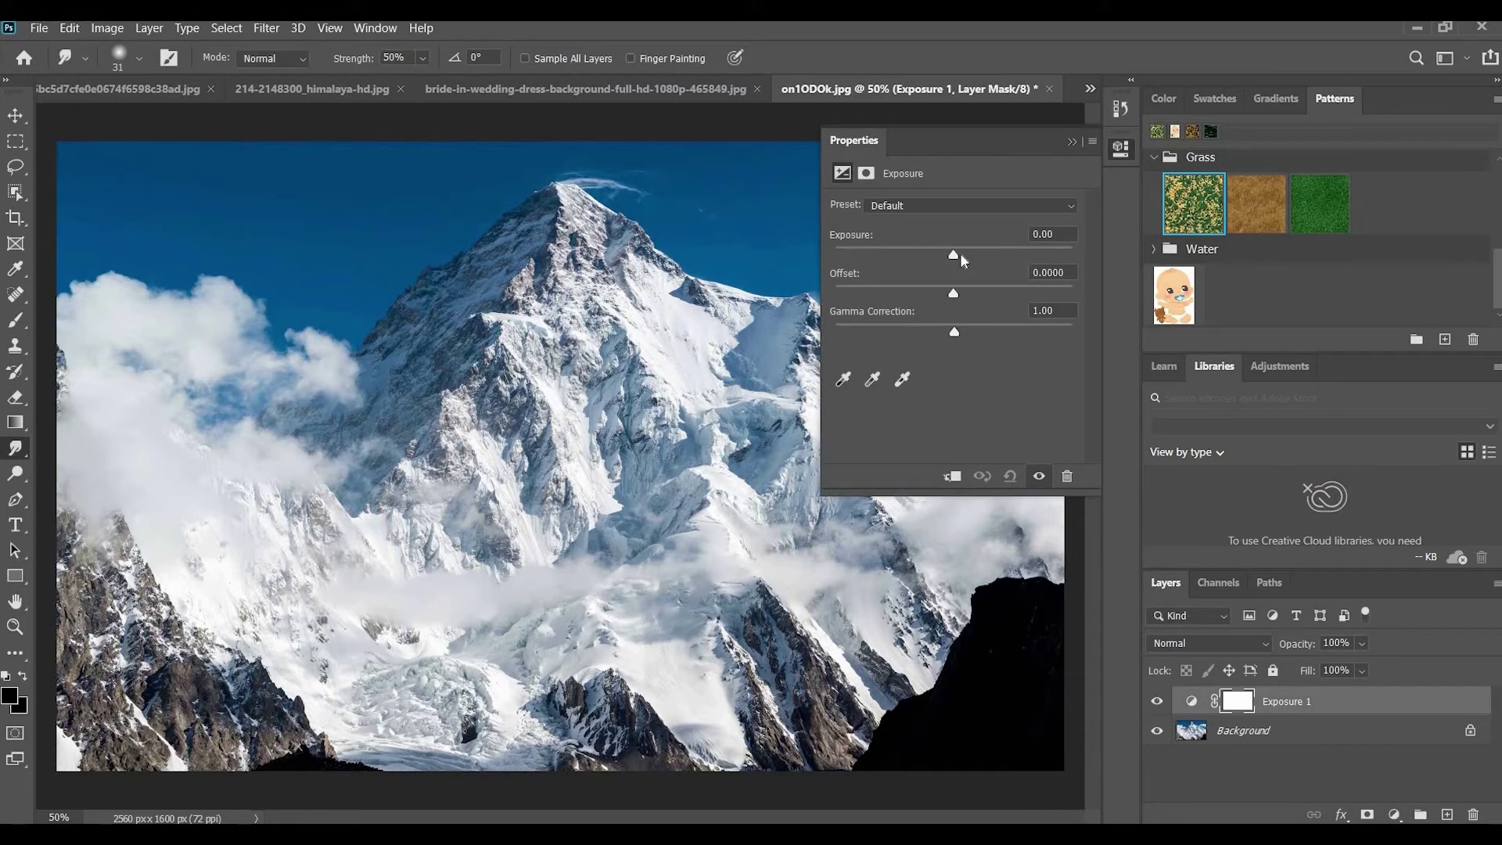
pyautogui.moveTo(977, 259); pyautogui.dragTo(918, 293)
pyautogui.moveTo(969, 339); pyautogui.dragTo(1034, 342)
pyautogui.moveTo(903, 294); pyautogui.dragTo(897, 294)
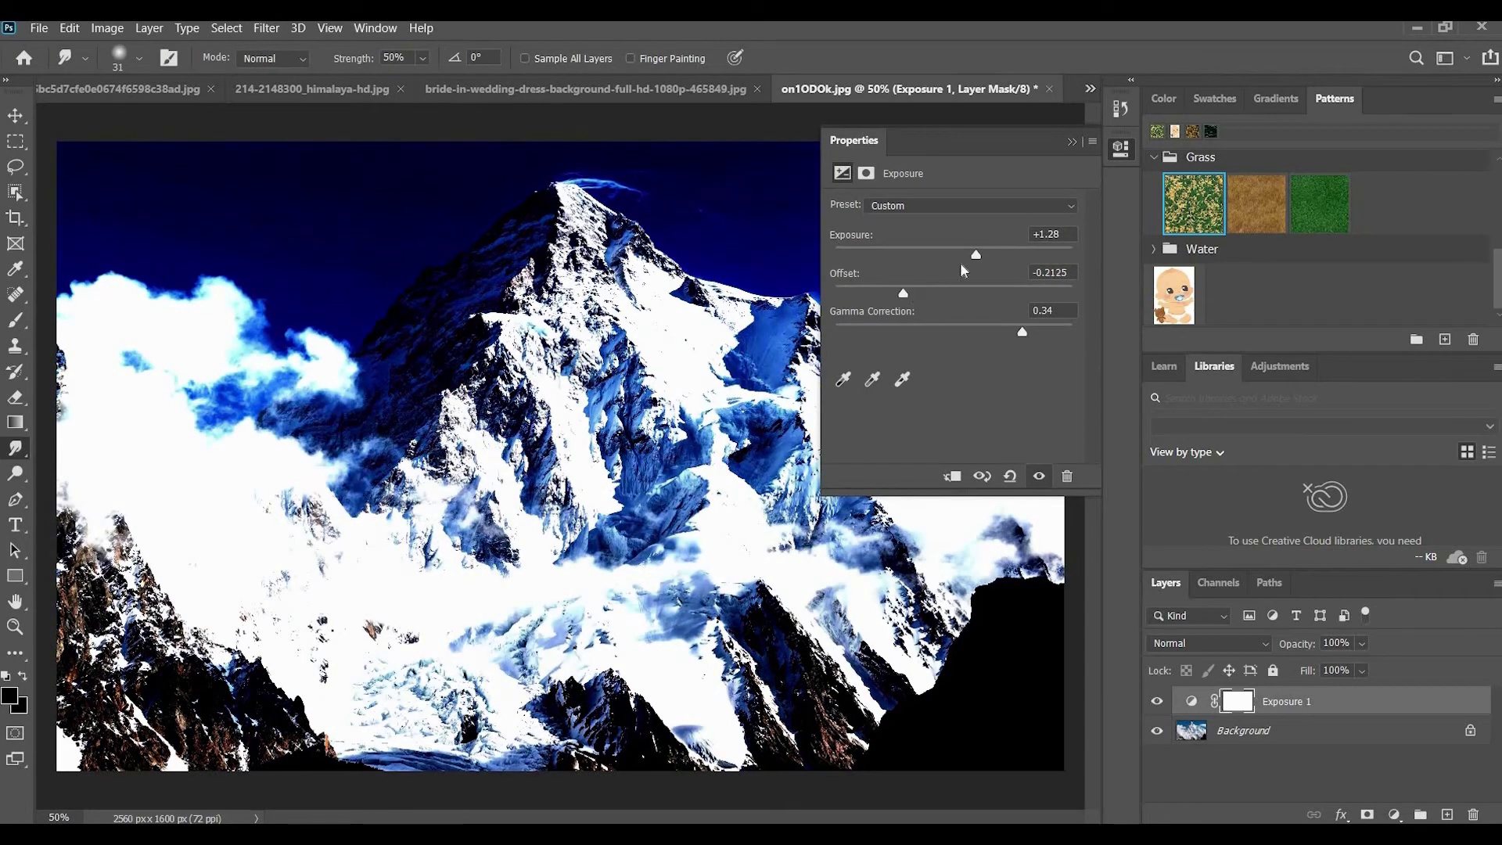
pyautogui.moveTo(976, 255)
pyautogui.mouseDown()
pyautogui.moveTo(1004, 254)
pyautogui.moveTo(963, 258)
pyautogui.mouseUp()
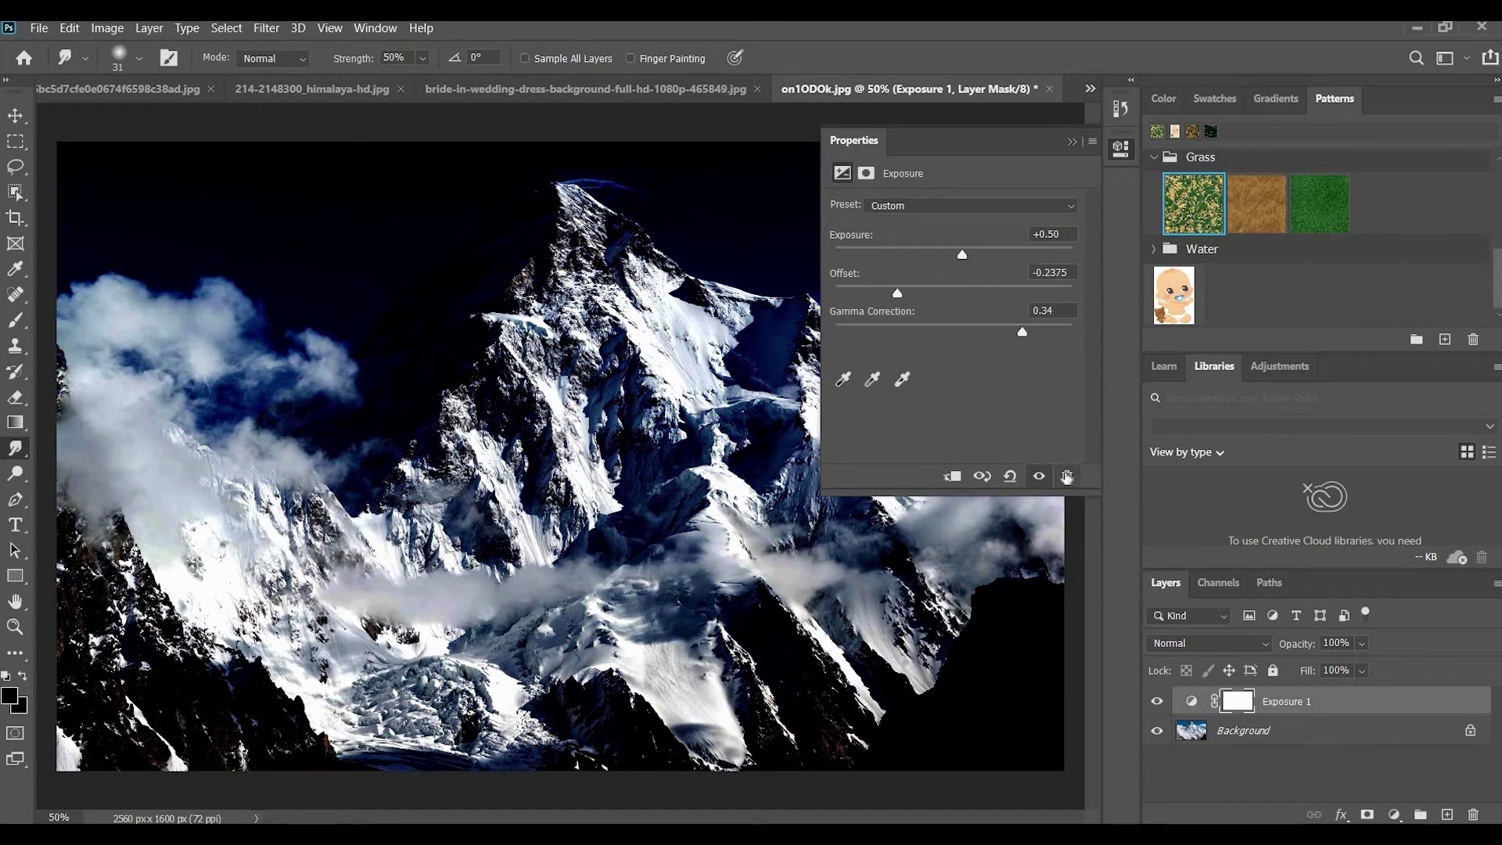
pyautogui.click(1077, 449)
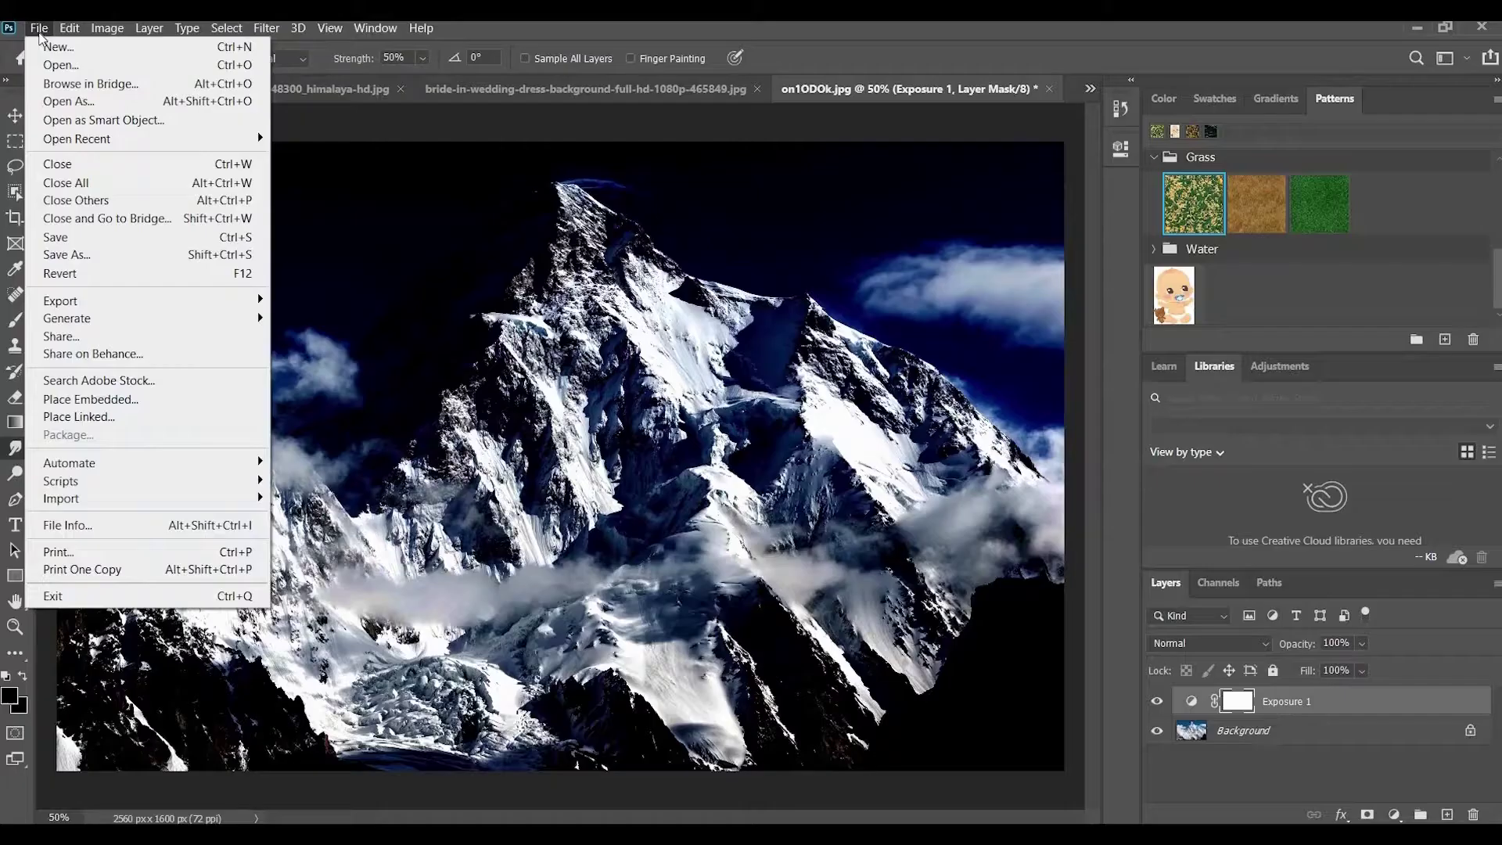
# Create a new blank document 2000 pixels wide and 1000 pixels high
pyautogui.click(55, 47)
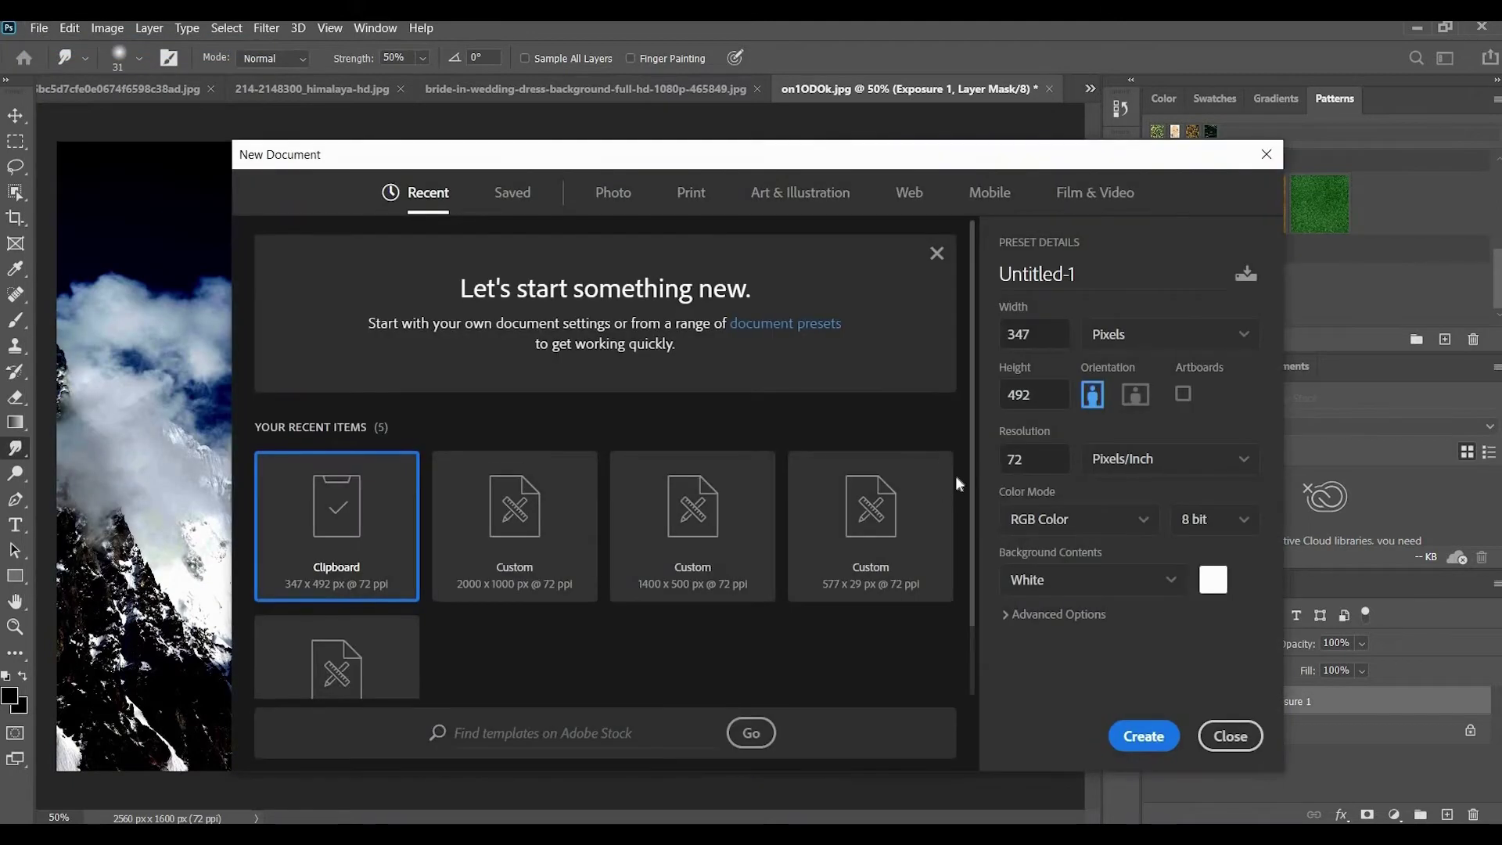
pyautogui.press('Tab')
pyautogui.write('2000')
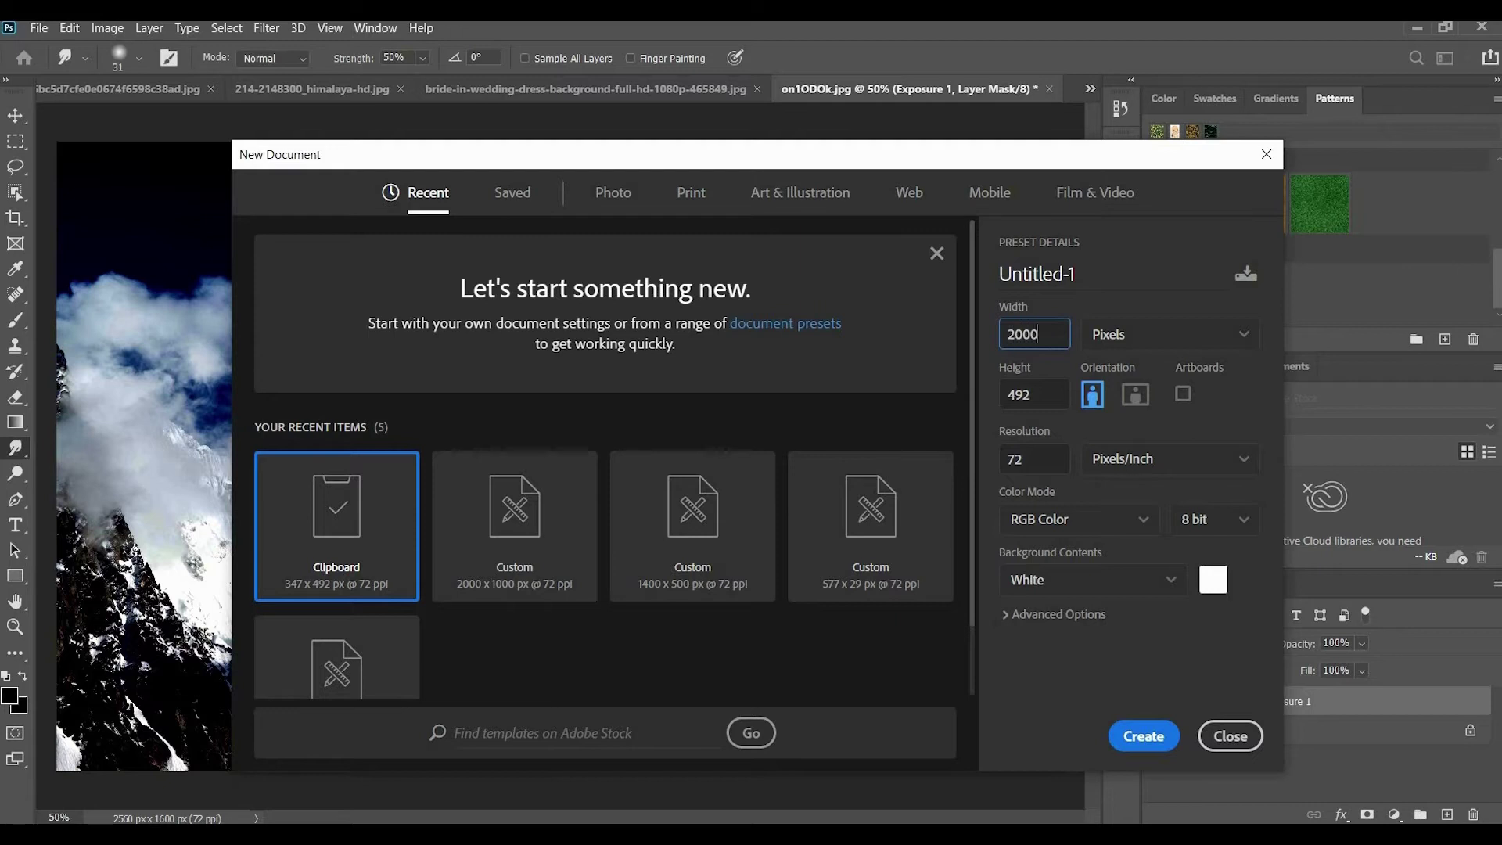
pyautogui.press('Tab')
pyautogui.write('100')
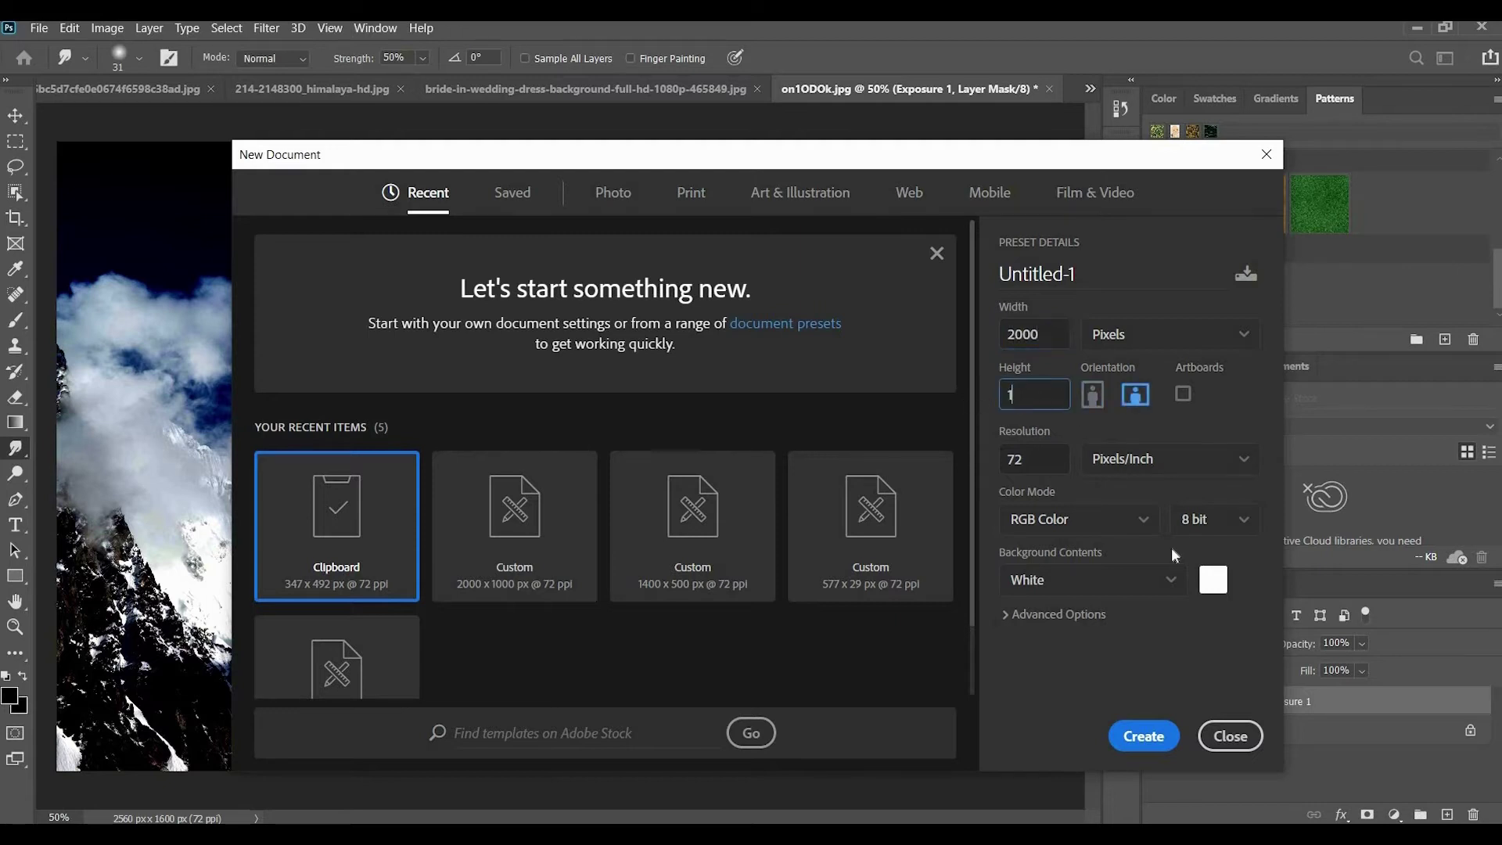
pyautogui.write('0')
pyautogui.press('Return')
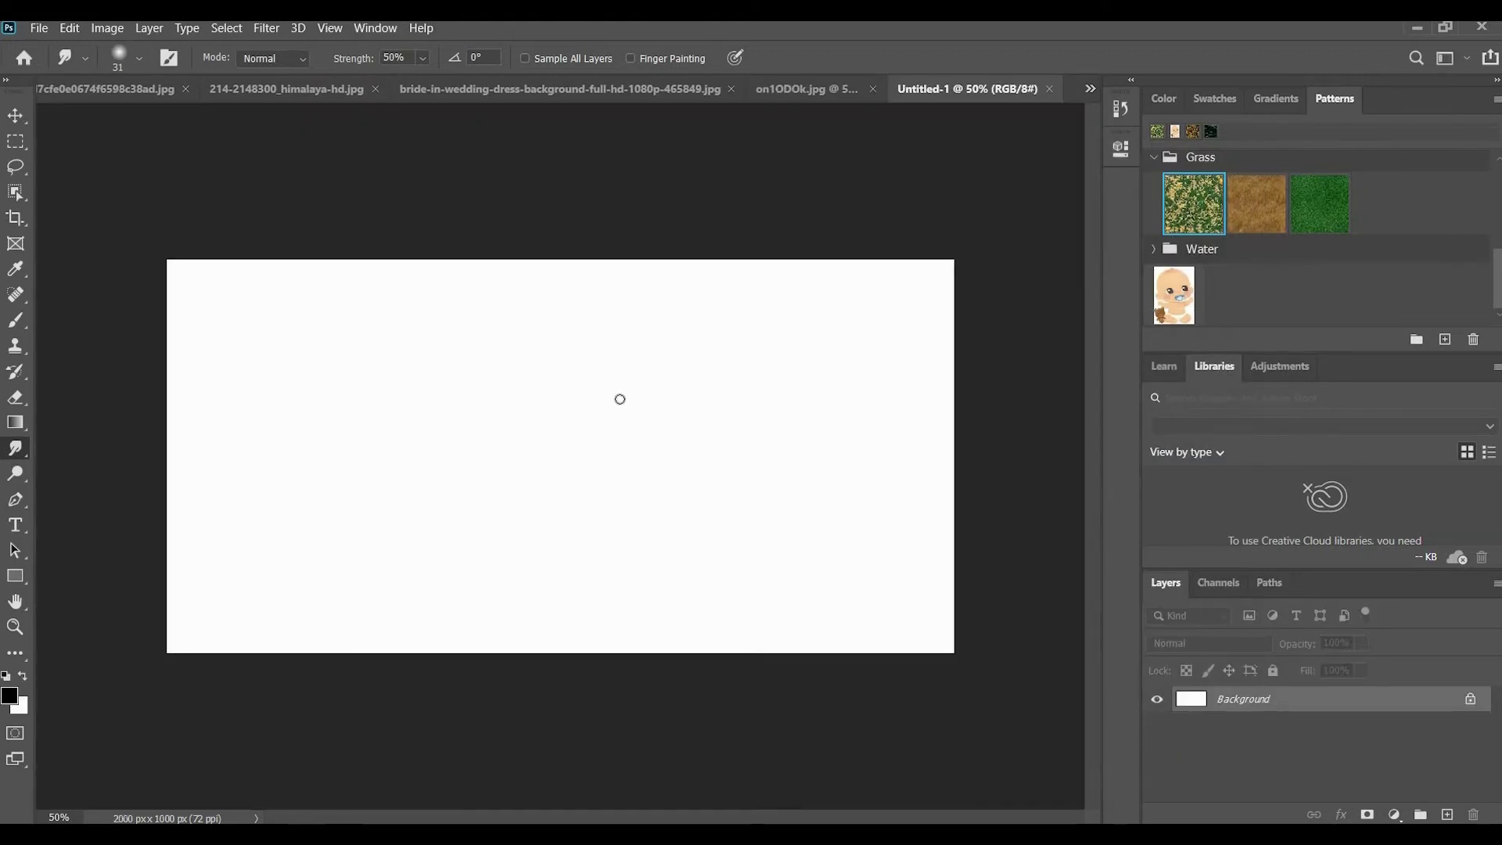
# Draw a small closed leaf-shaped path with two anchor points in the canvas's left half using the Pen tool
pyautogui.click(17, 503)
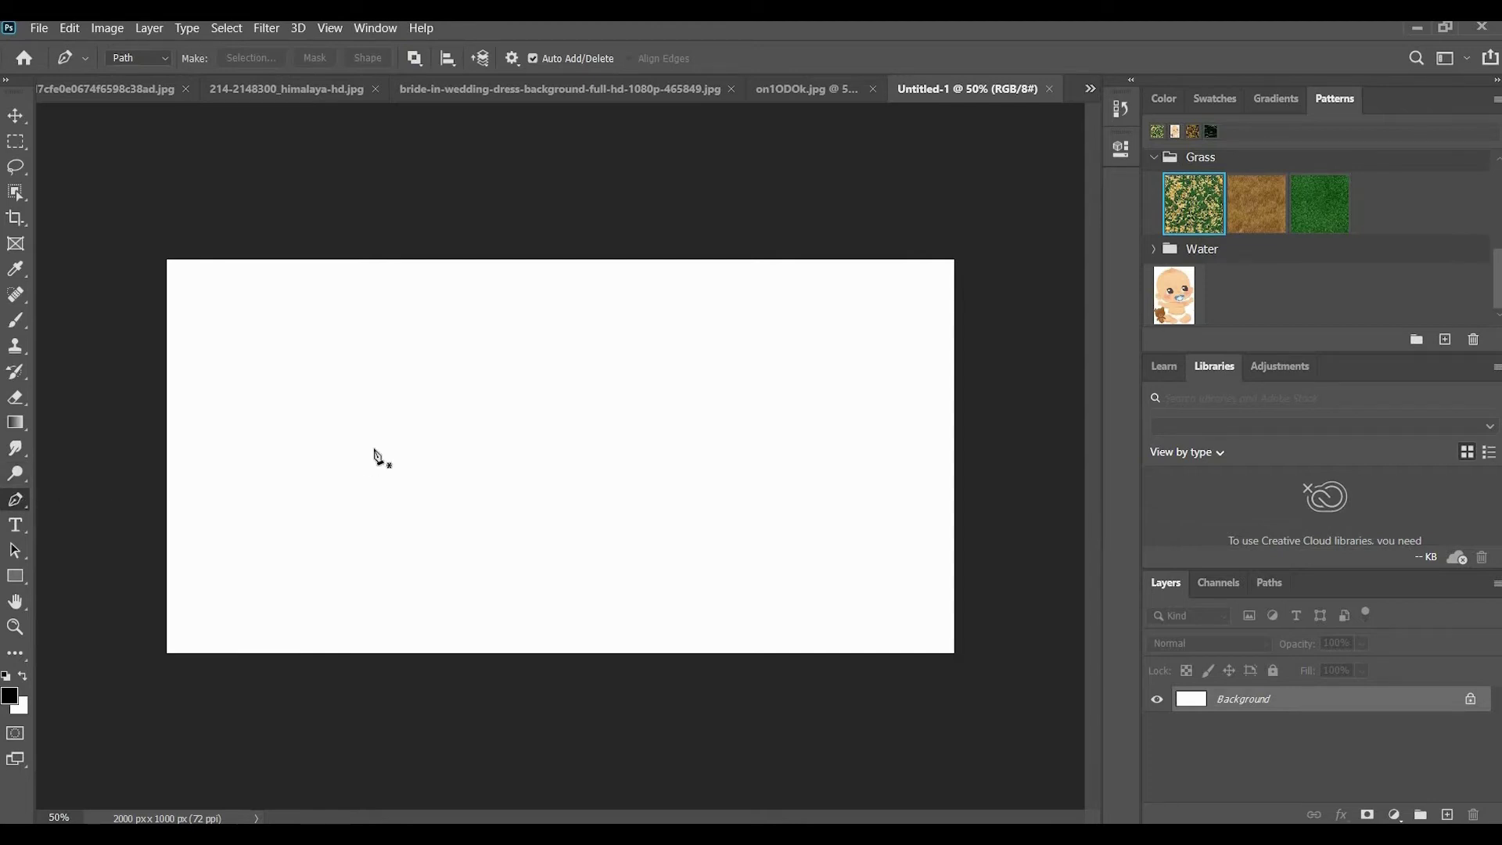
pyautogui.rightClick(16, 499)
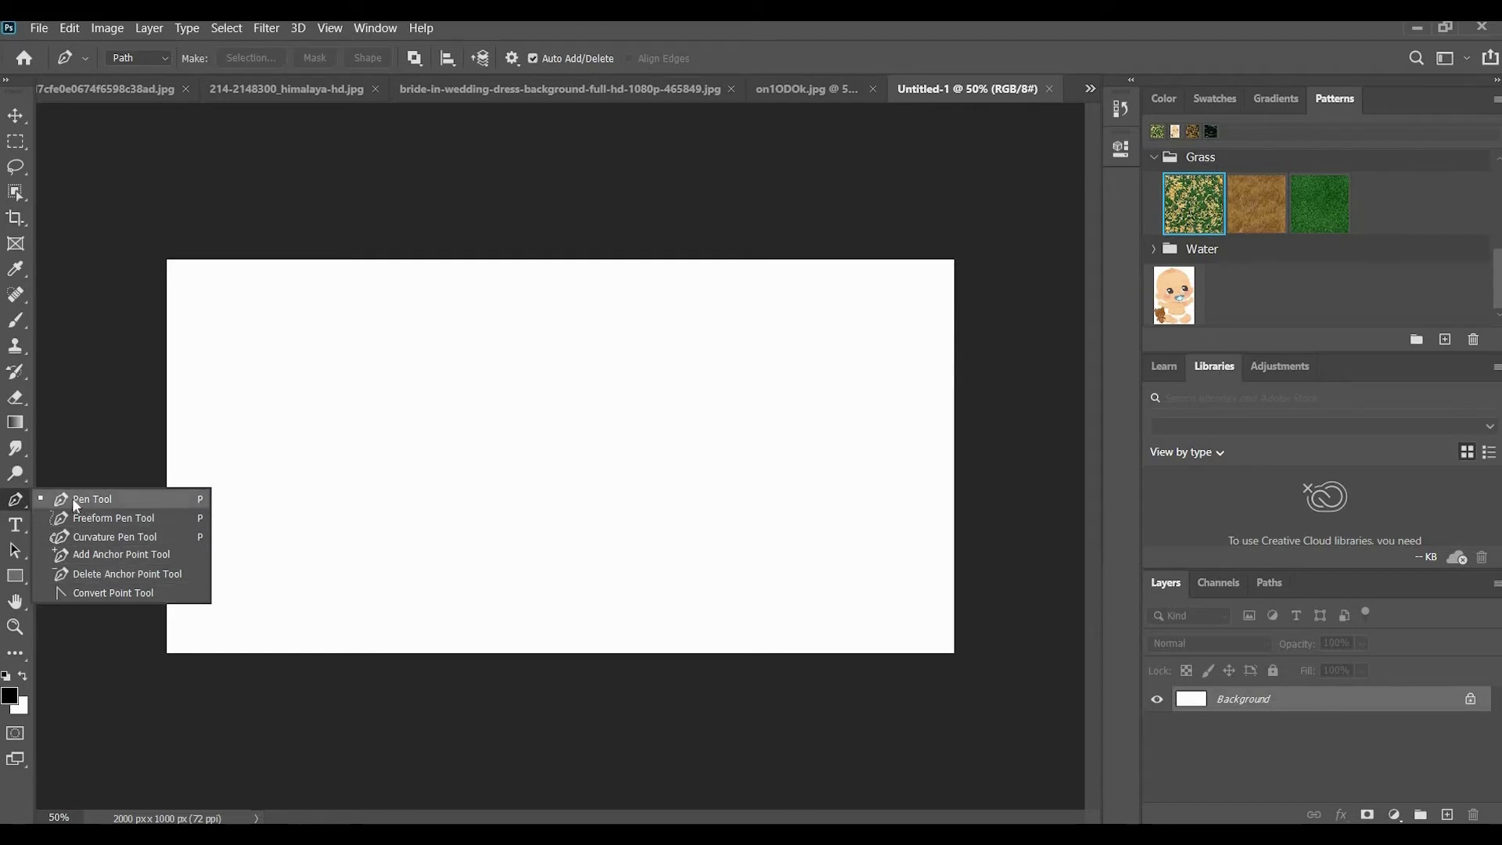
pyautogui.click(367, 404)
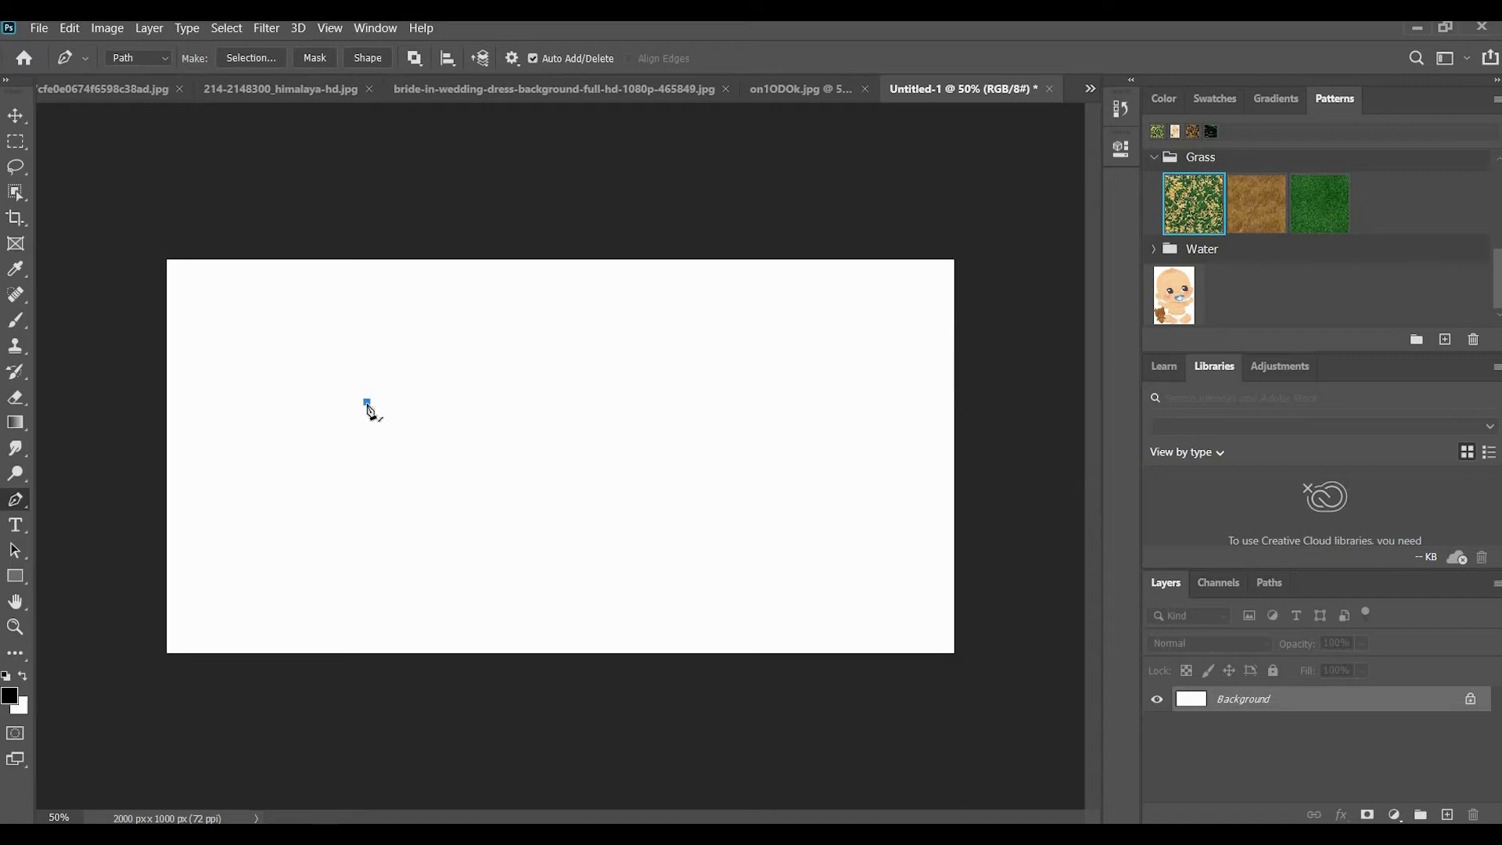
pyautogui.click(331, 494)
pyautogui.moveTo(335, 496); pyautogui.dragTo(490, 467)
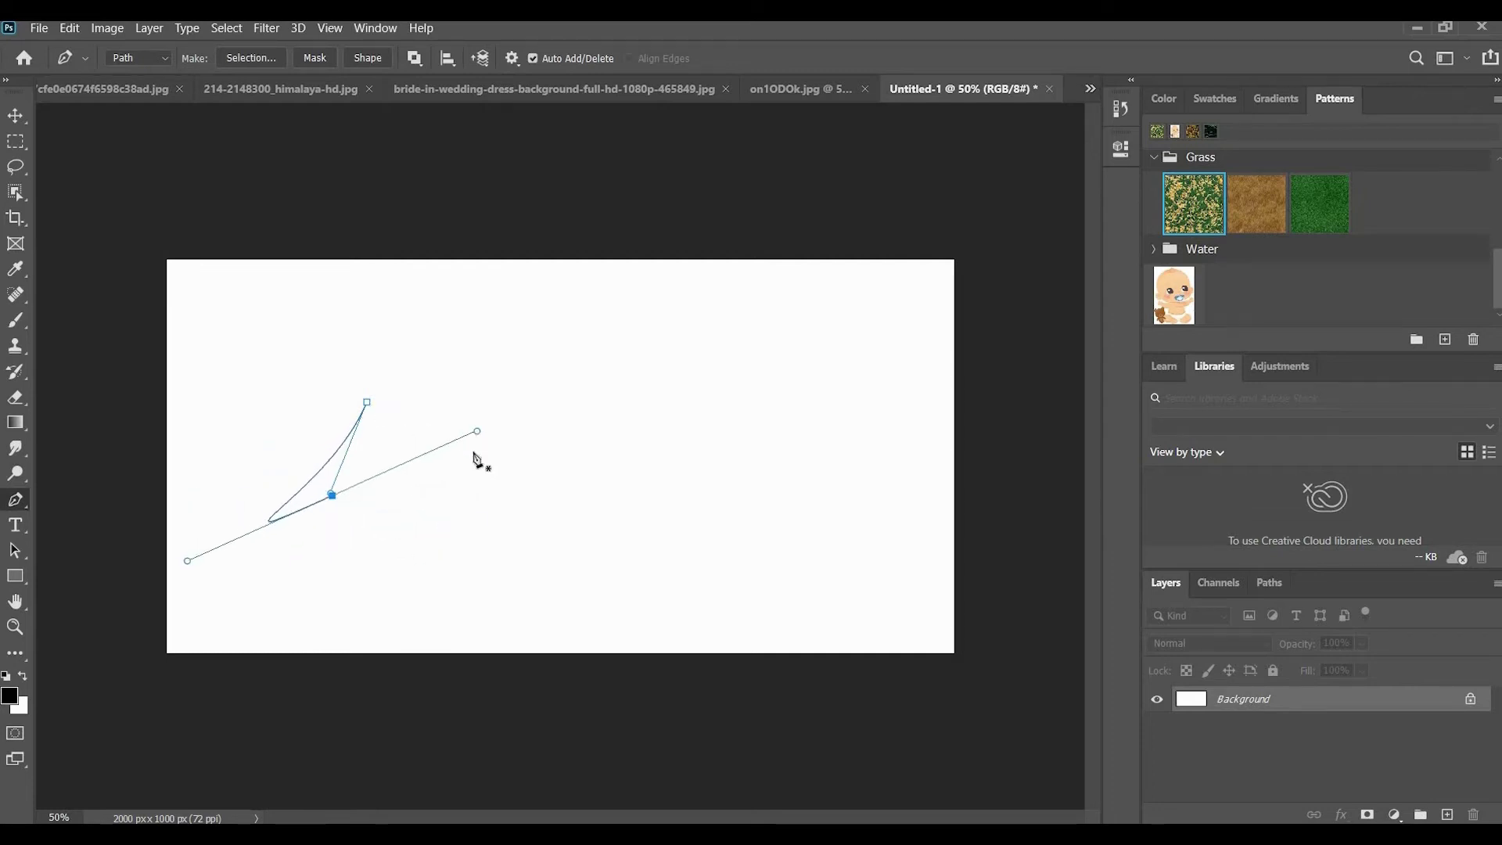
pyautogui.click(367, 402)
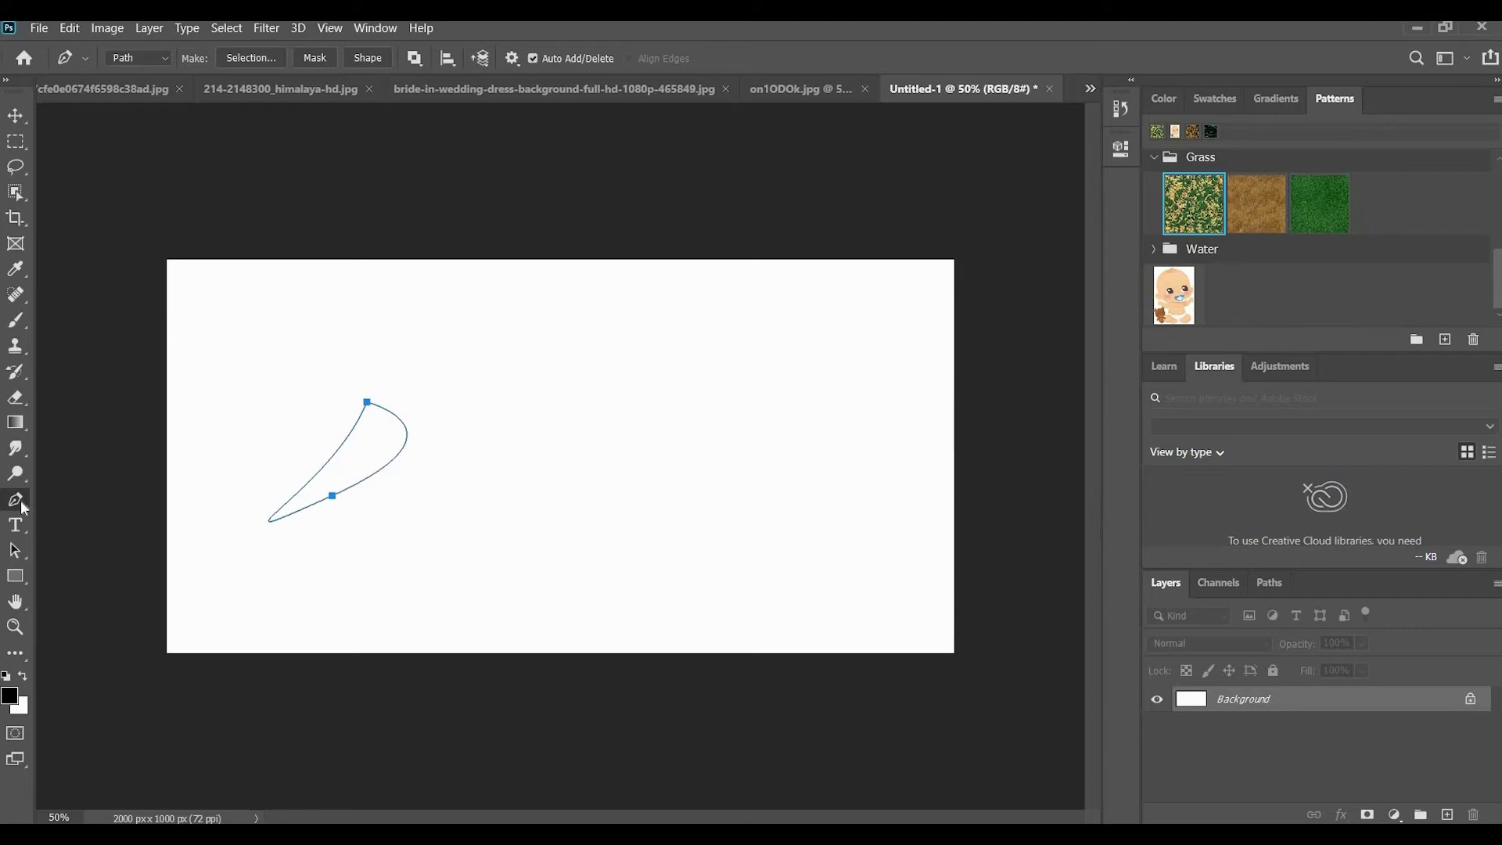
pyautogui.click(364, 408)
pyautogui.hotkey('ctrl', 'z')
# Draw a second closed path with three anchor points and curved peaks near the canvas's upper edge
pyautogui.moveTo(538, 348); pyautogui.dragTo(550, 347)
pyautogui.moveTo(739, 361); pyautogui.dragTo(730, 350)
pyautogui.moveTo(733, 352); pyautogui.dragTo(846, 488)
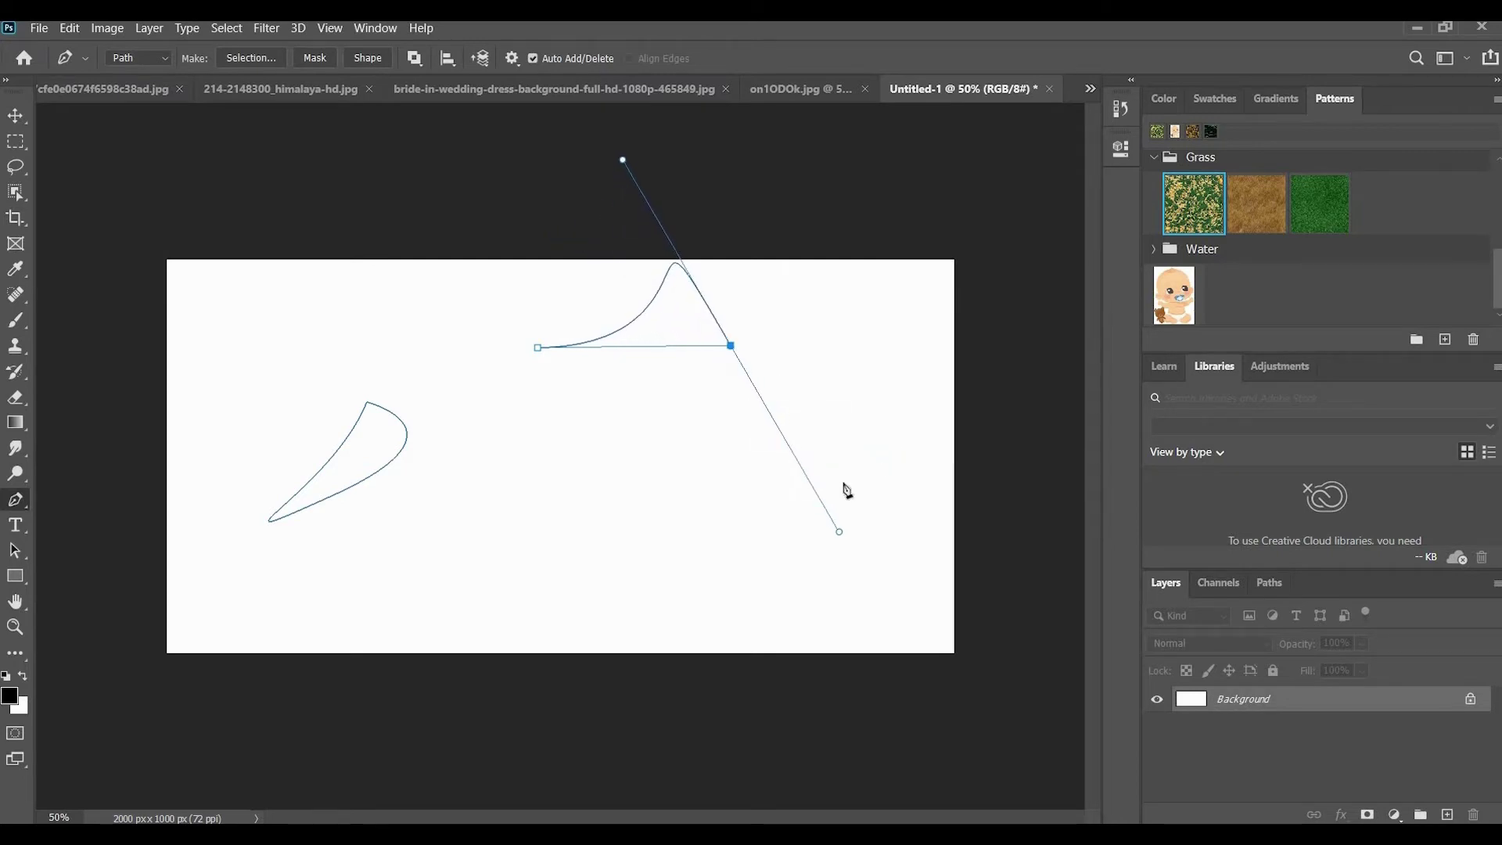
pyautogui.click(700, 369)
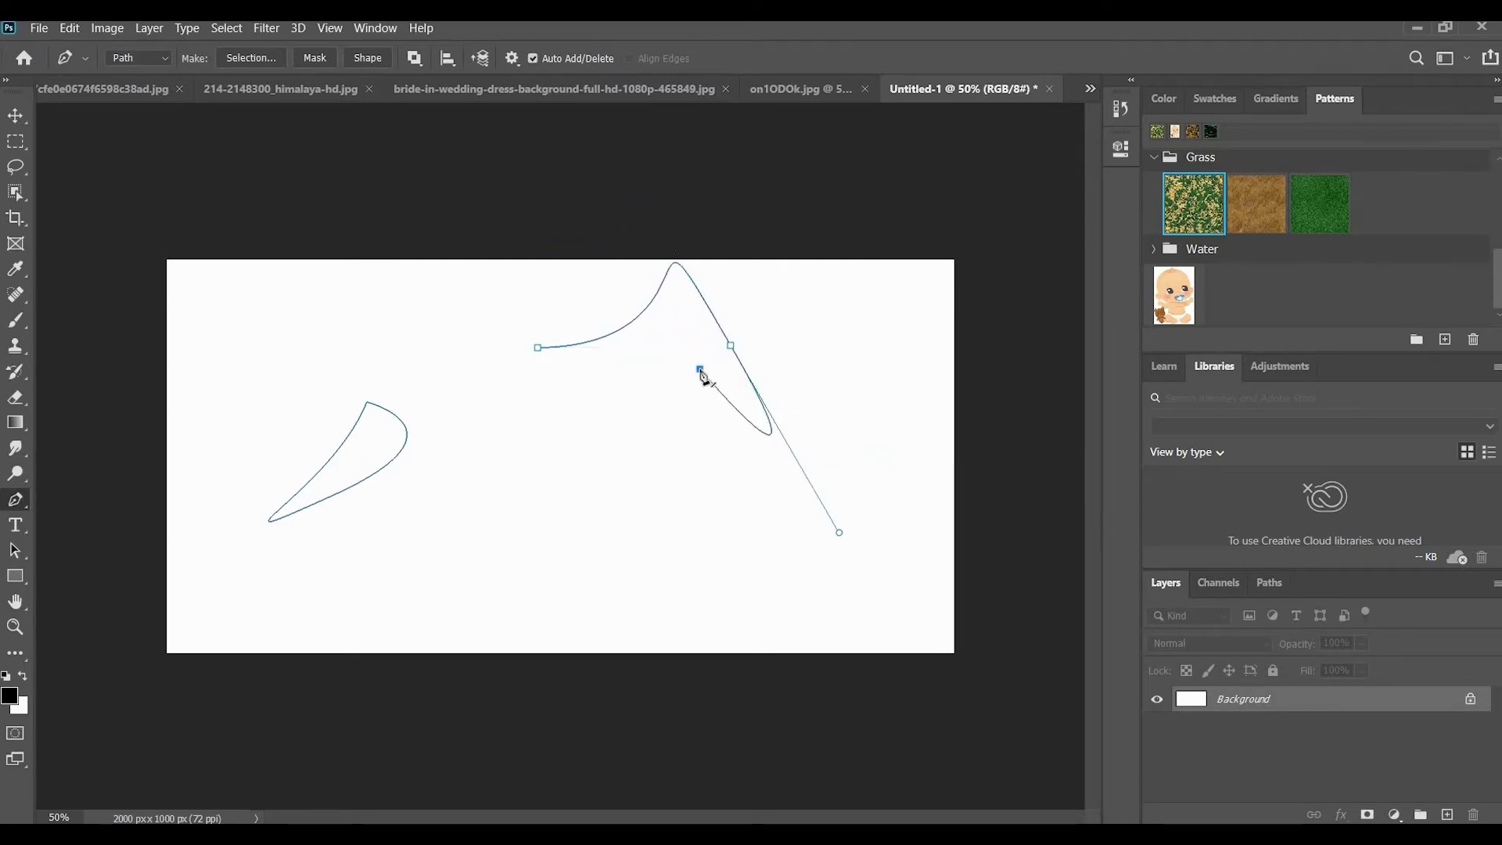
pyautogui.click(538, 349)
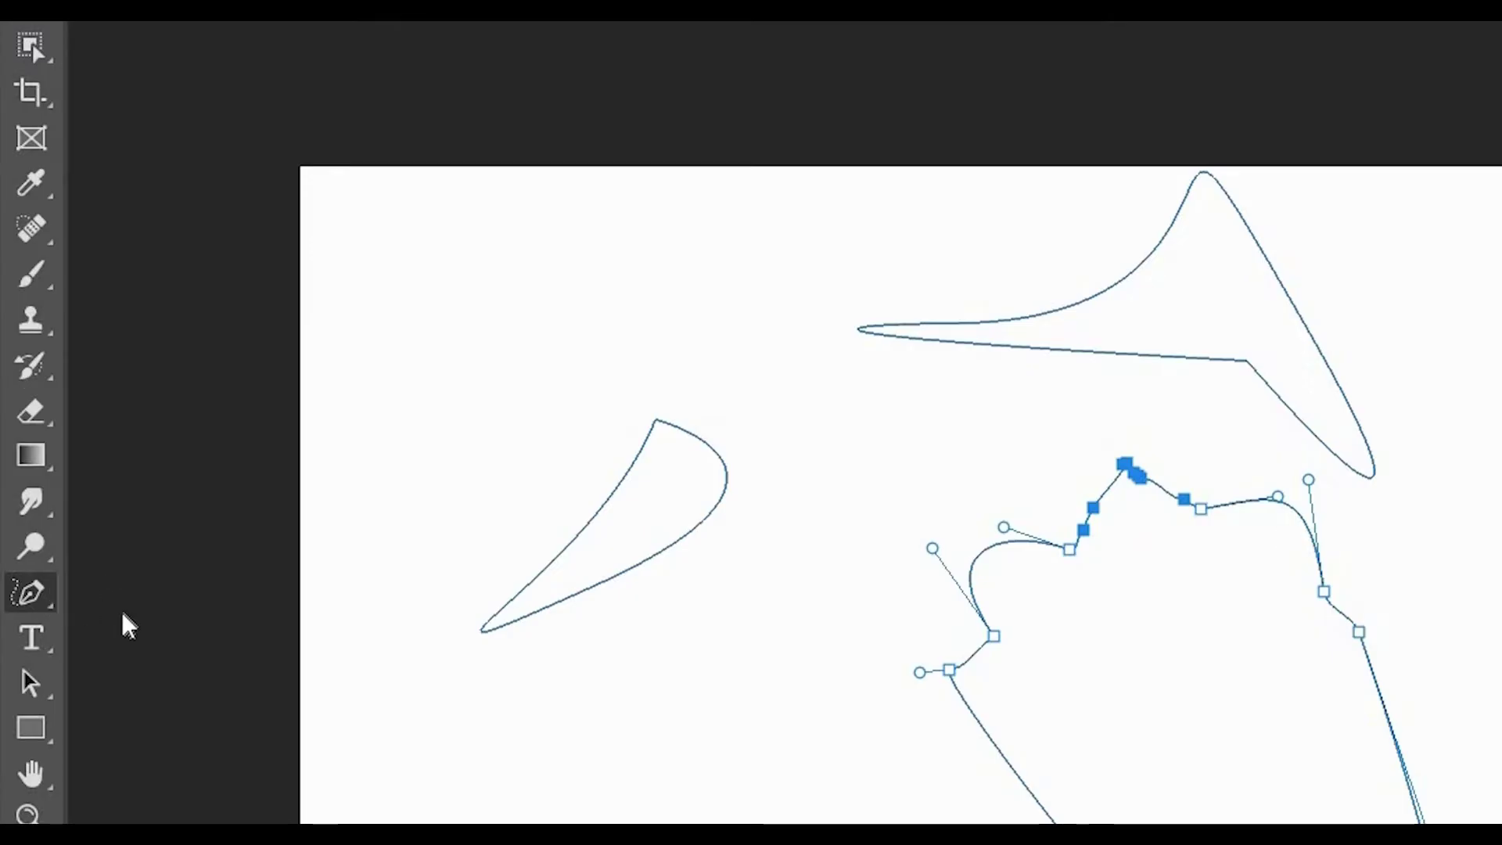
# Draw a closed oval path with four anchor points in the canvas's upper-left corner using the Curvature Pen tool
pyautogui.rightClick(31, 592)
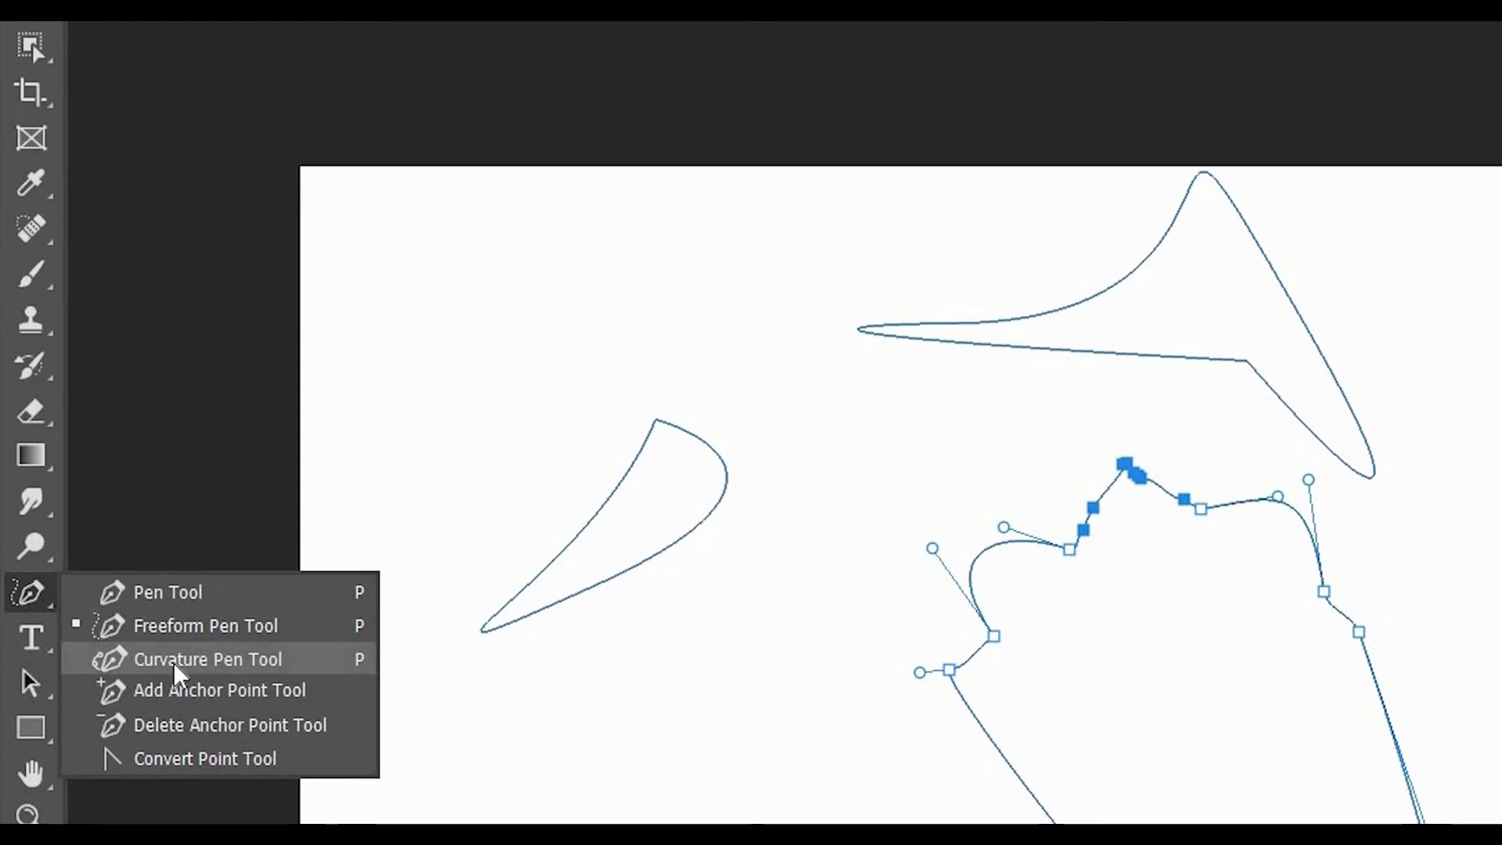
pyautogui.click(178, 660)
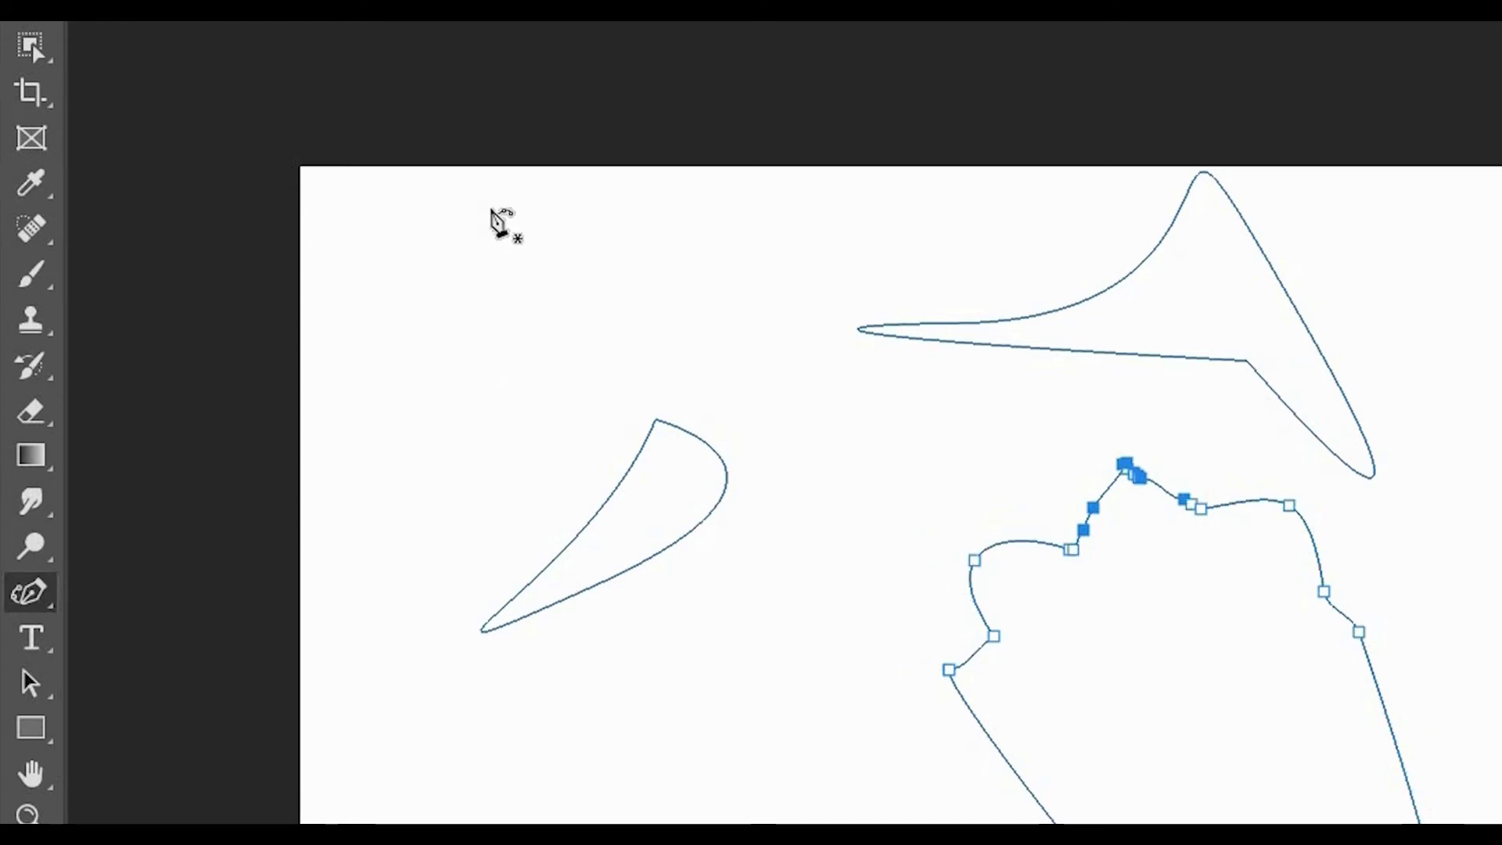
pyautogui.click(491, 208)
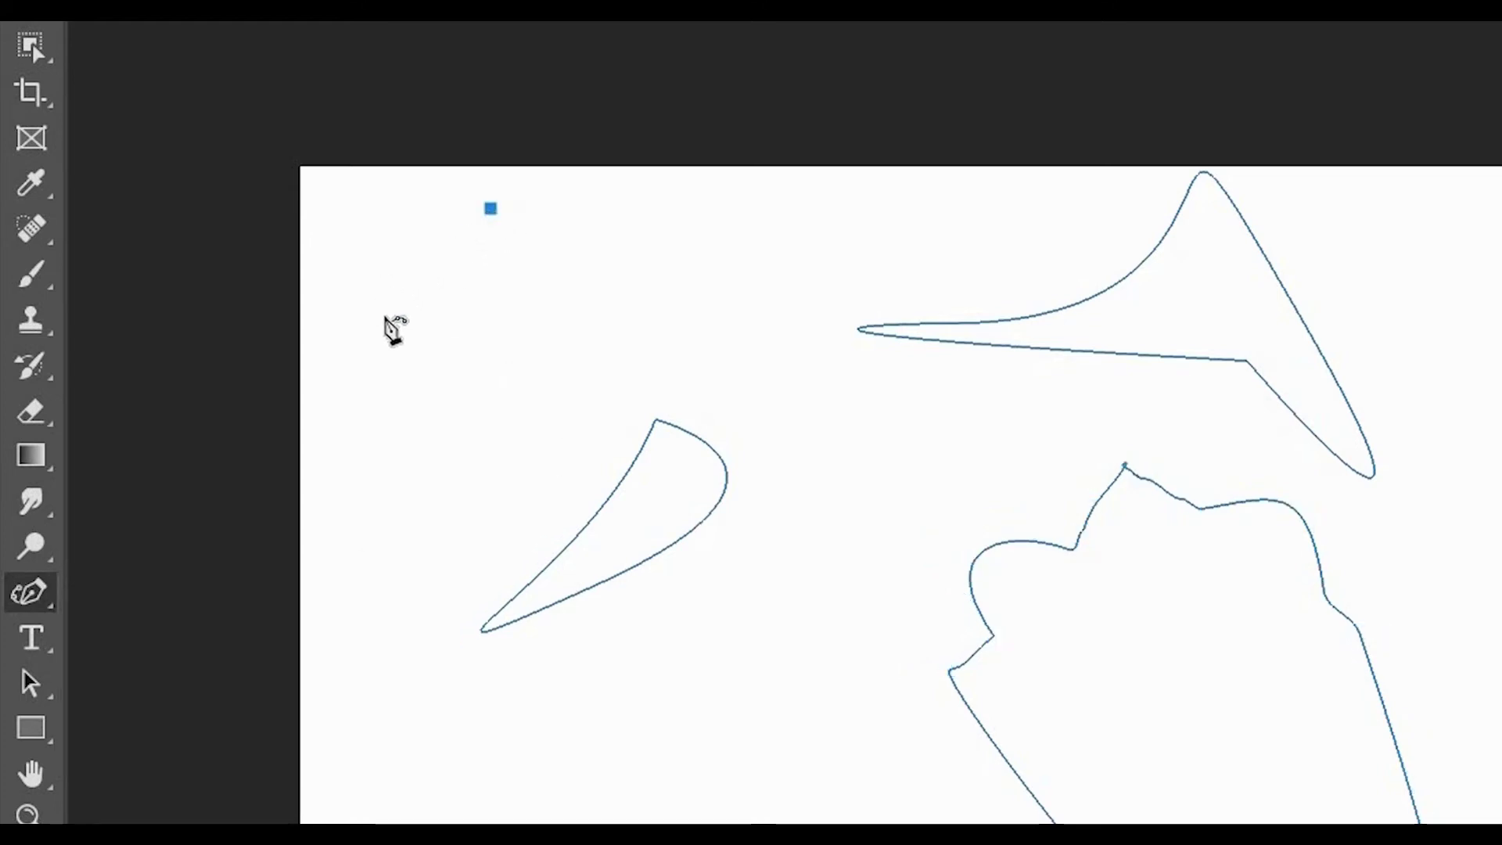
pyautogui.click(384, 316)
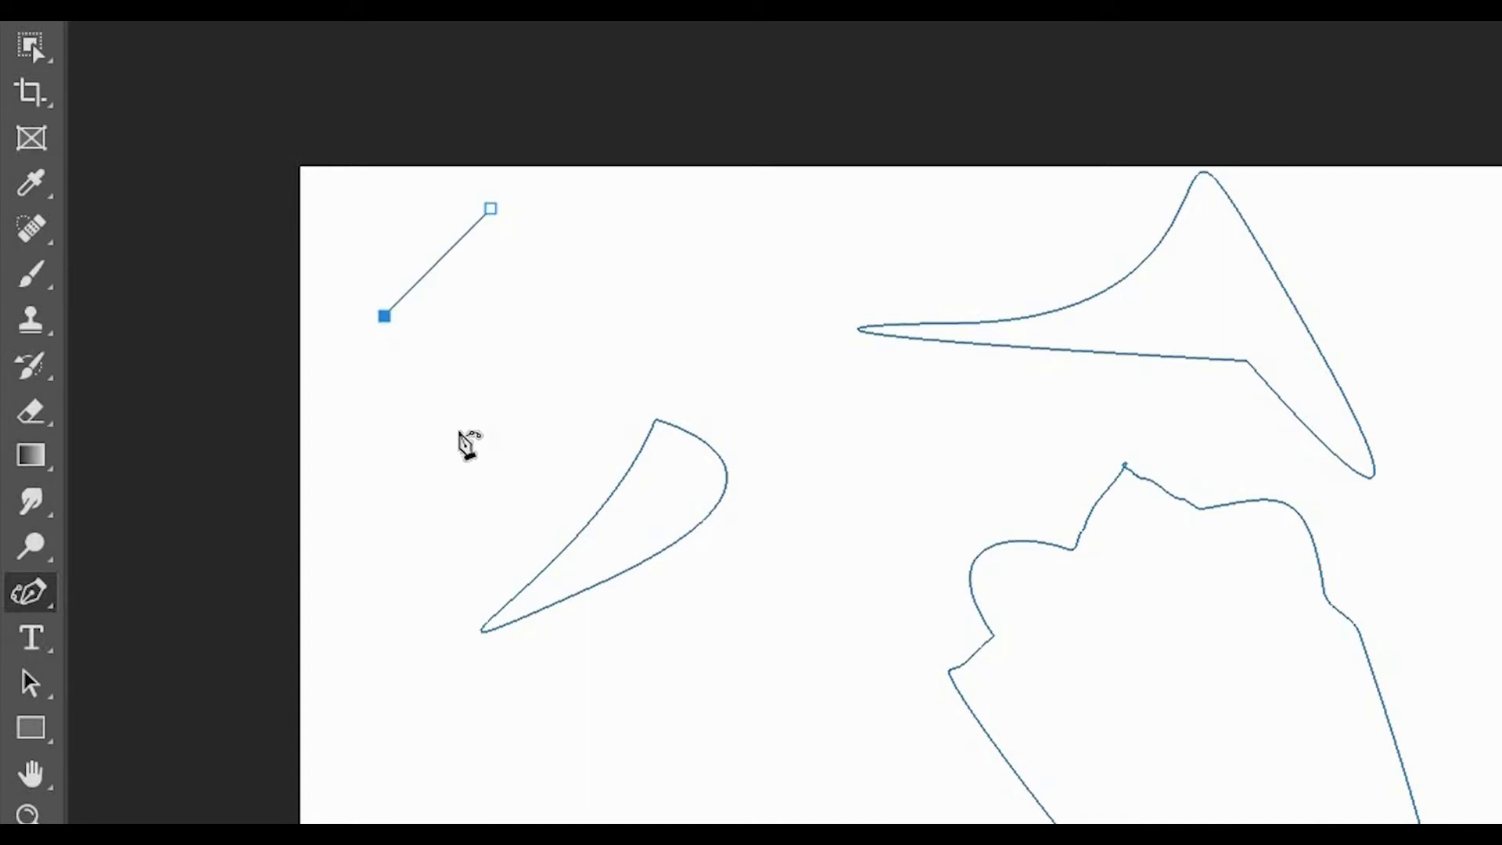
pyautogui.click(459, 430)
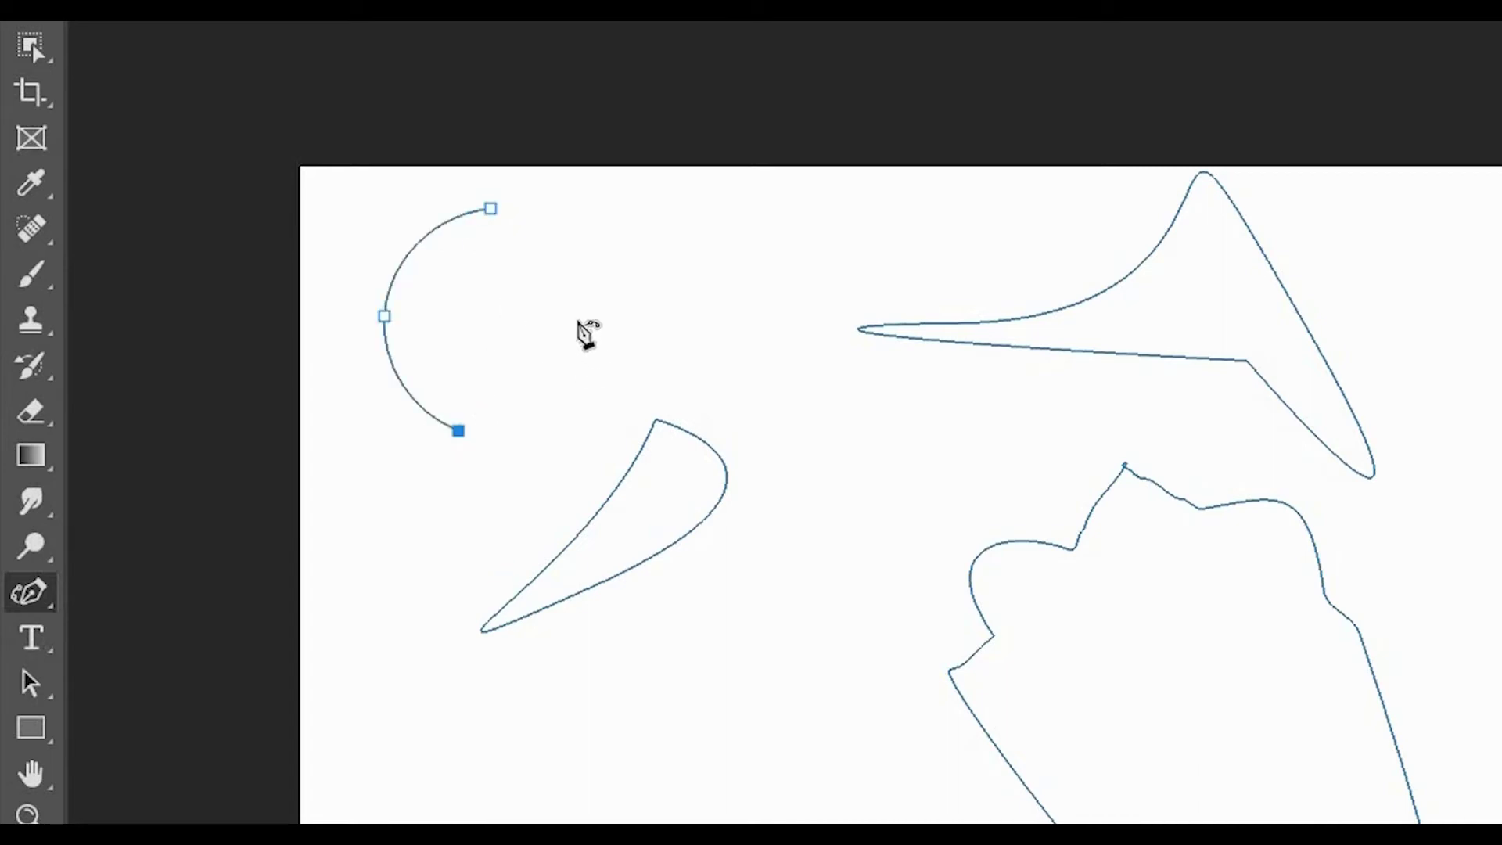
pyautogui.click(578, 320)
pyautogui.click(491, 209)
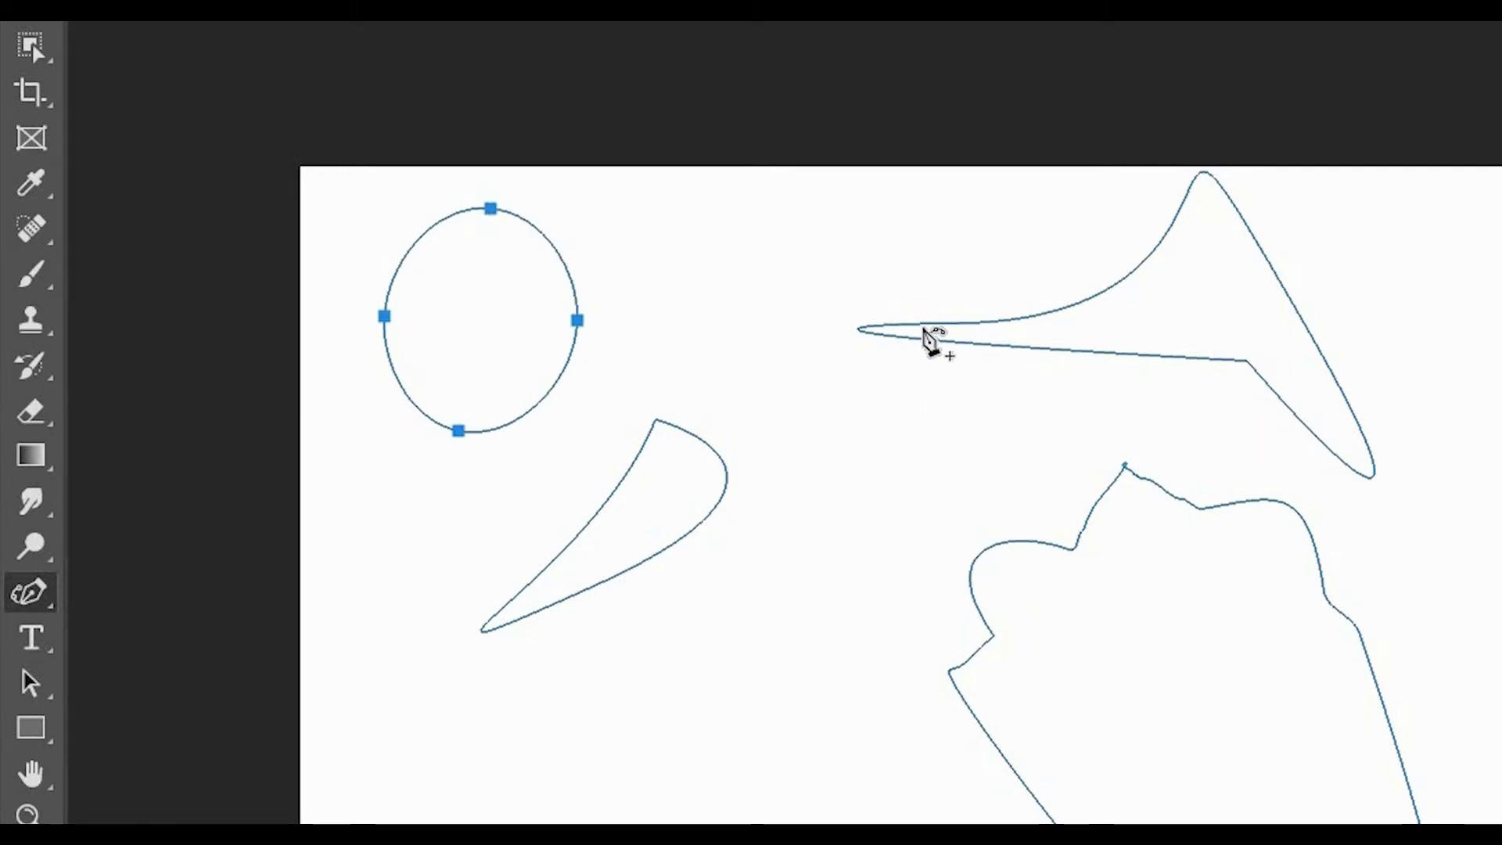
# Add anchor points along the lower edge and upper curve of the pointed path beside the oval
pyautogui.click(922, 324)
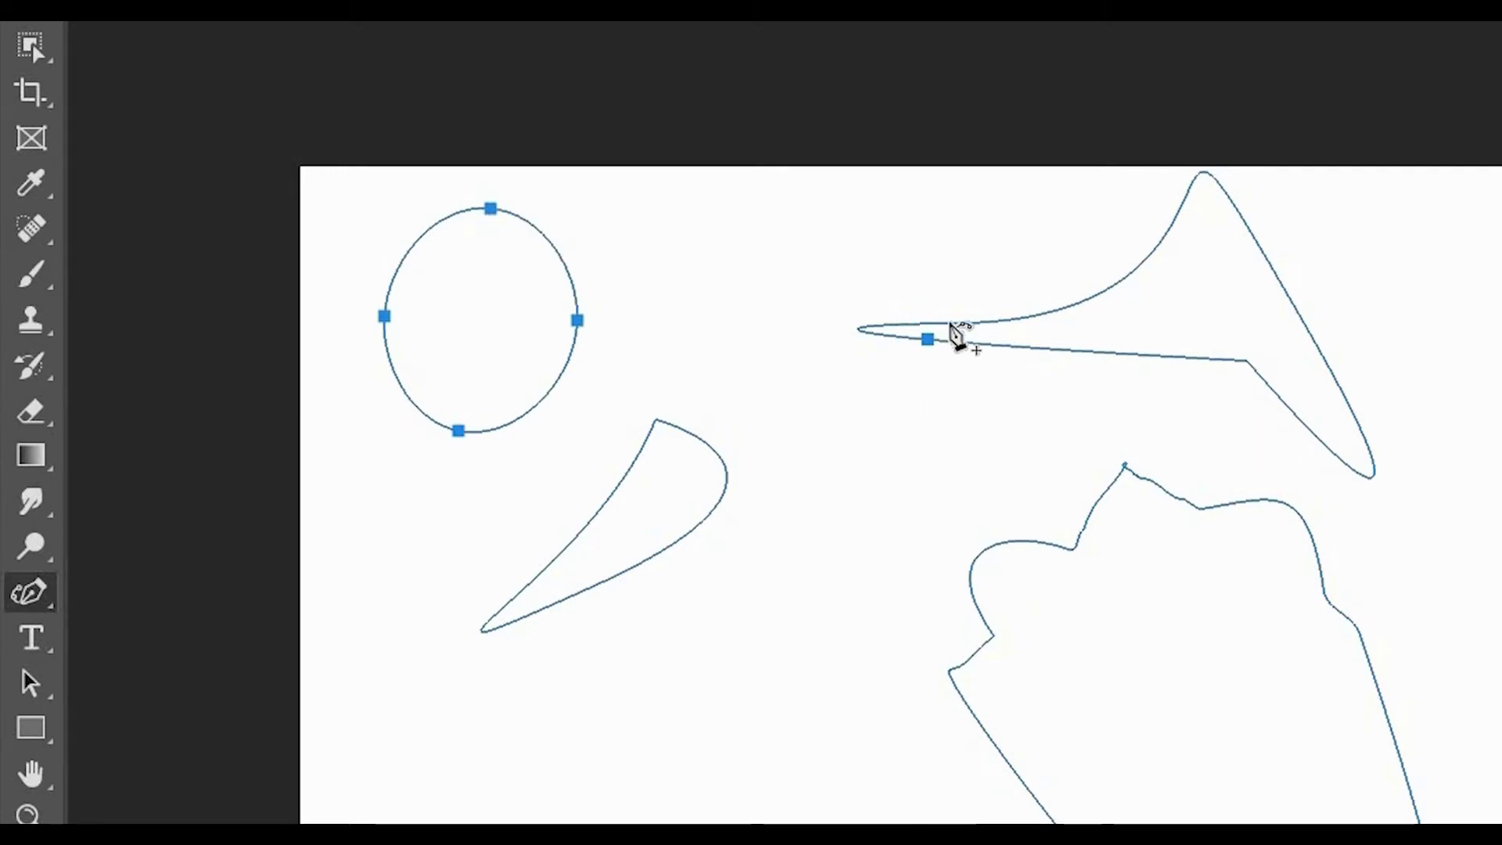
pyautogui.click(949, 323)
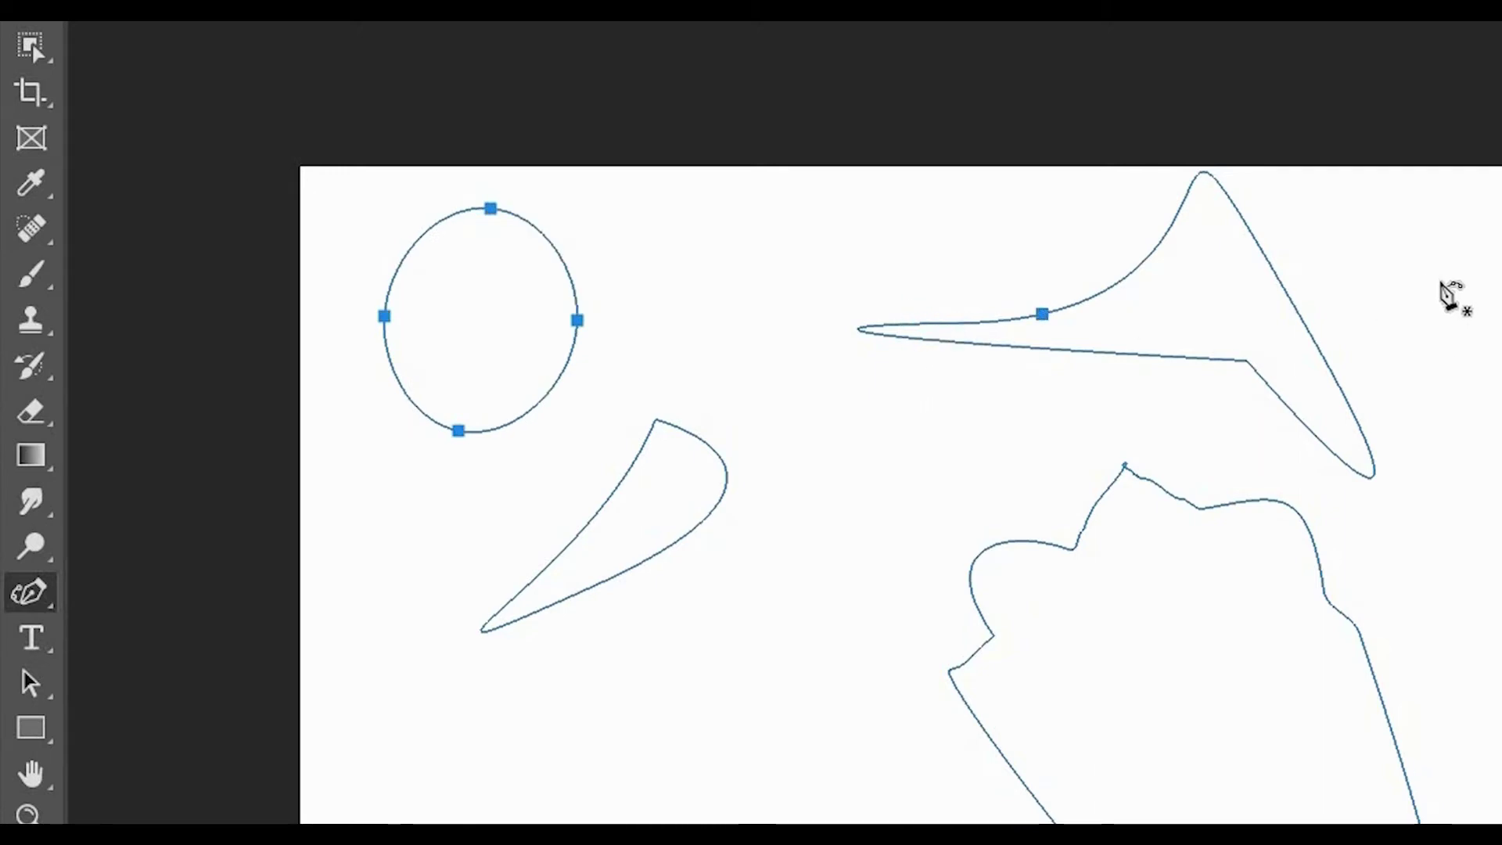
# Place four anchor points of a new path near the canvas's right edge, beside the pointed shape, using the Curvature Pen tool
pyautogui.click(1267, 232)
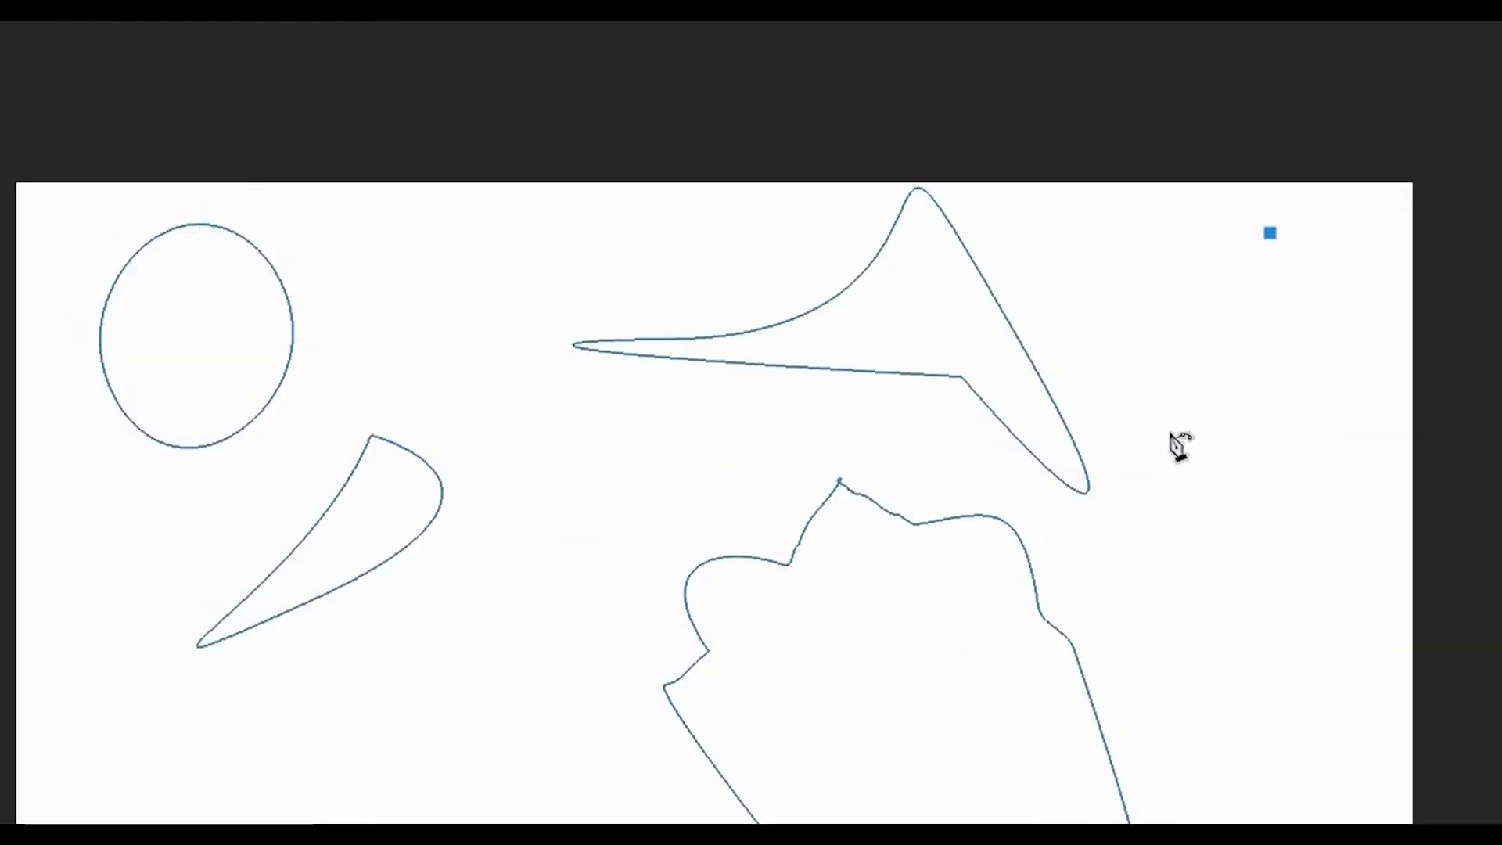
pyautogui.click(1161, 431)
pyautogui.click(1266, 630)
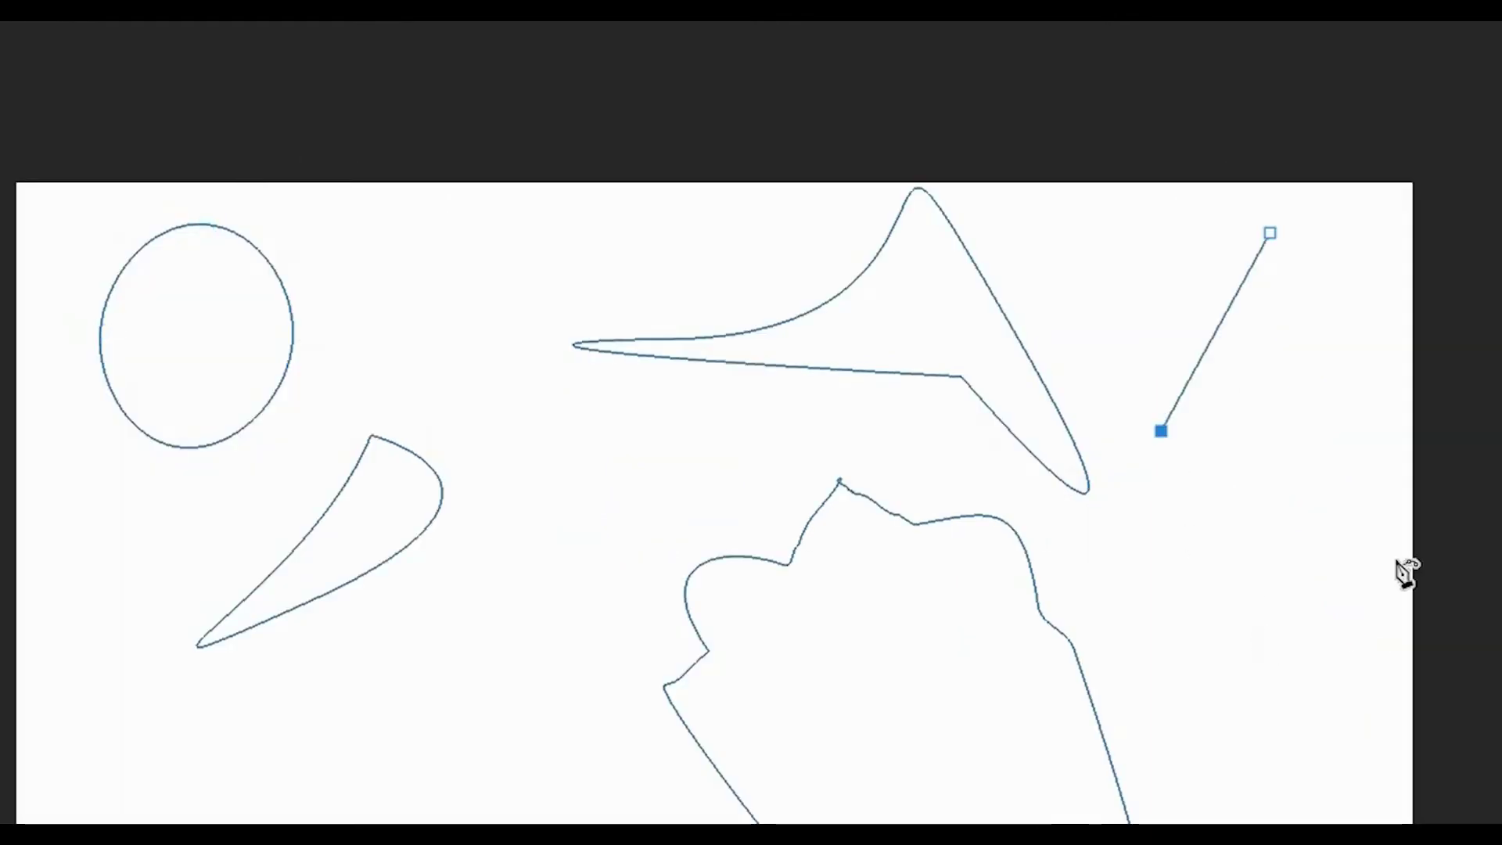
pyautogui.click(1361, 419)
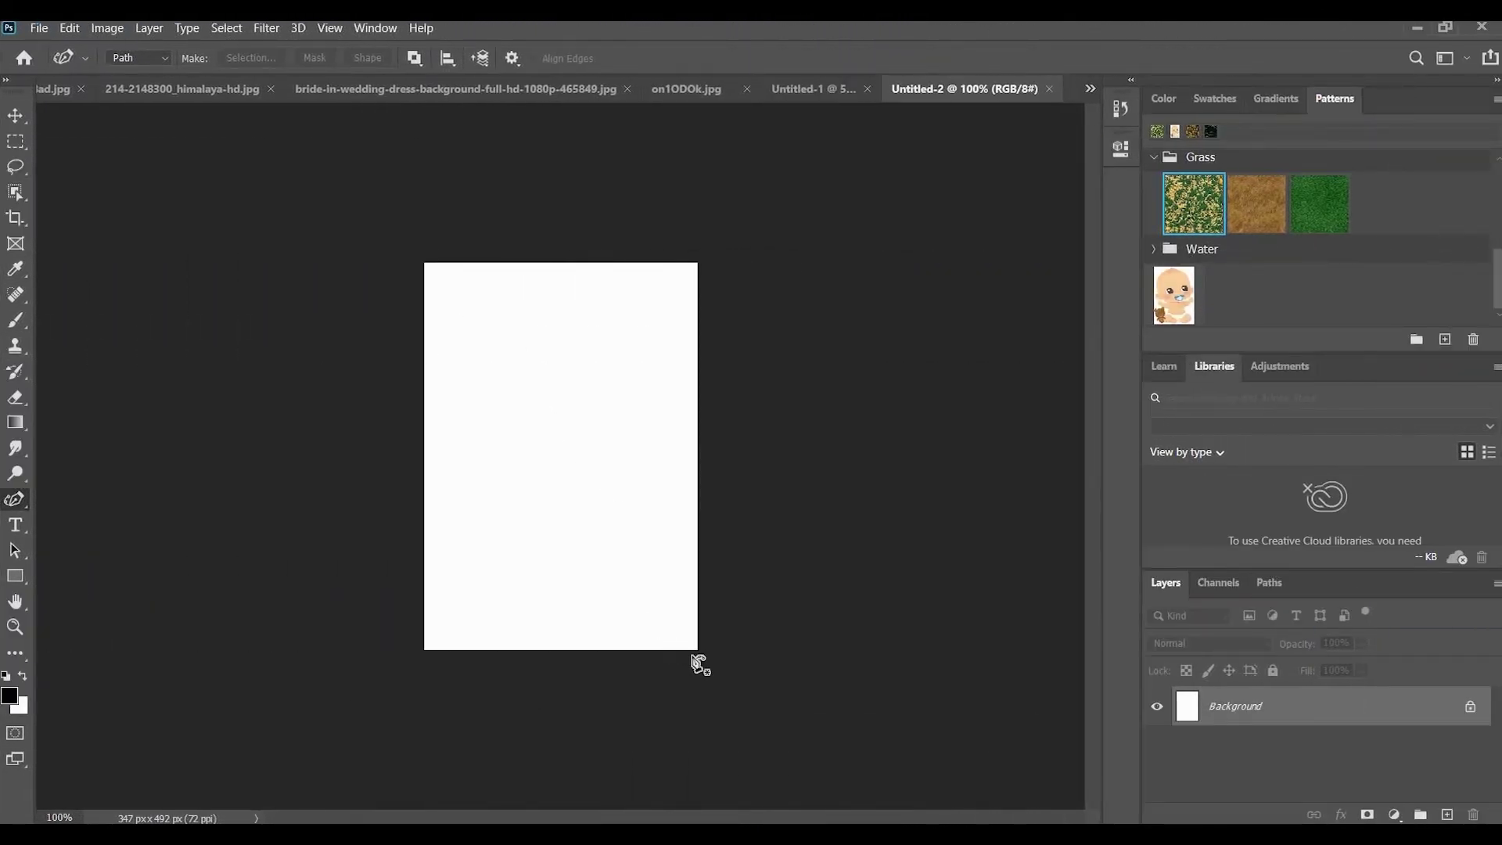
# Draw an open wavy path with seven anchor points from the blank canvas's upper-left edge to its lower-right corner using the Curvature Pen tool
pyautogui.click(426, 330)
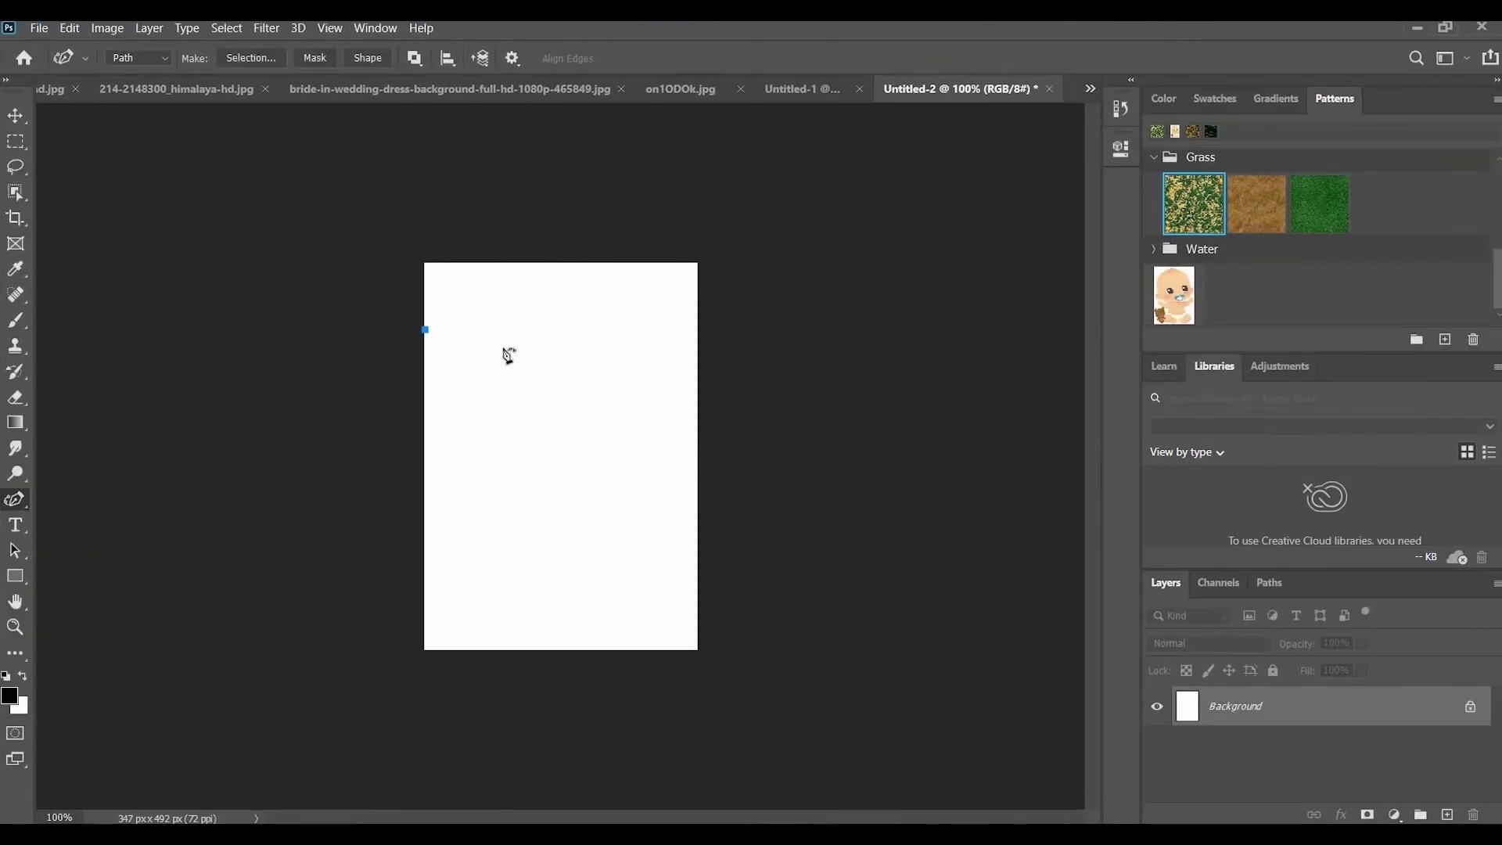
pyautogui.click(501, 333)
pyautogui.click(517, 405)
pyautogui.click(546, 497)
pyautogui.click(637, 517)
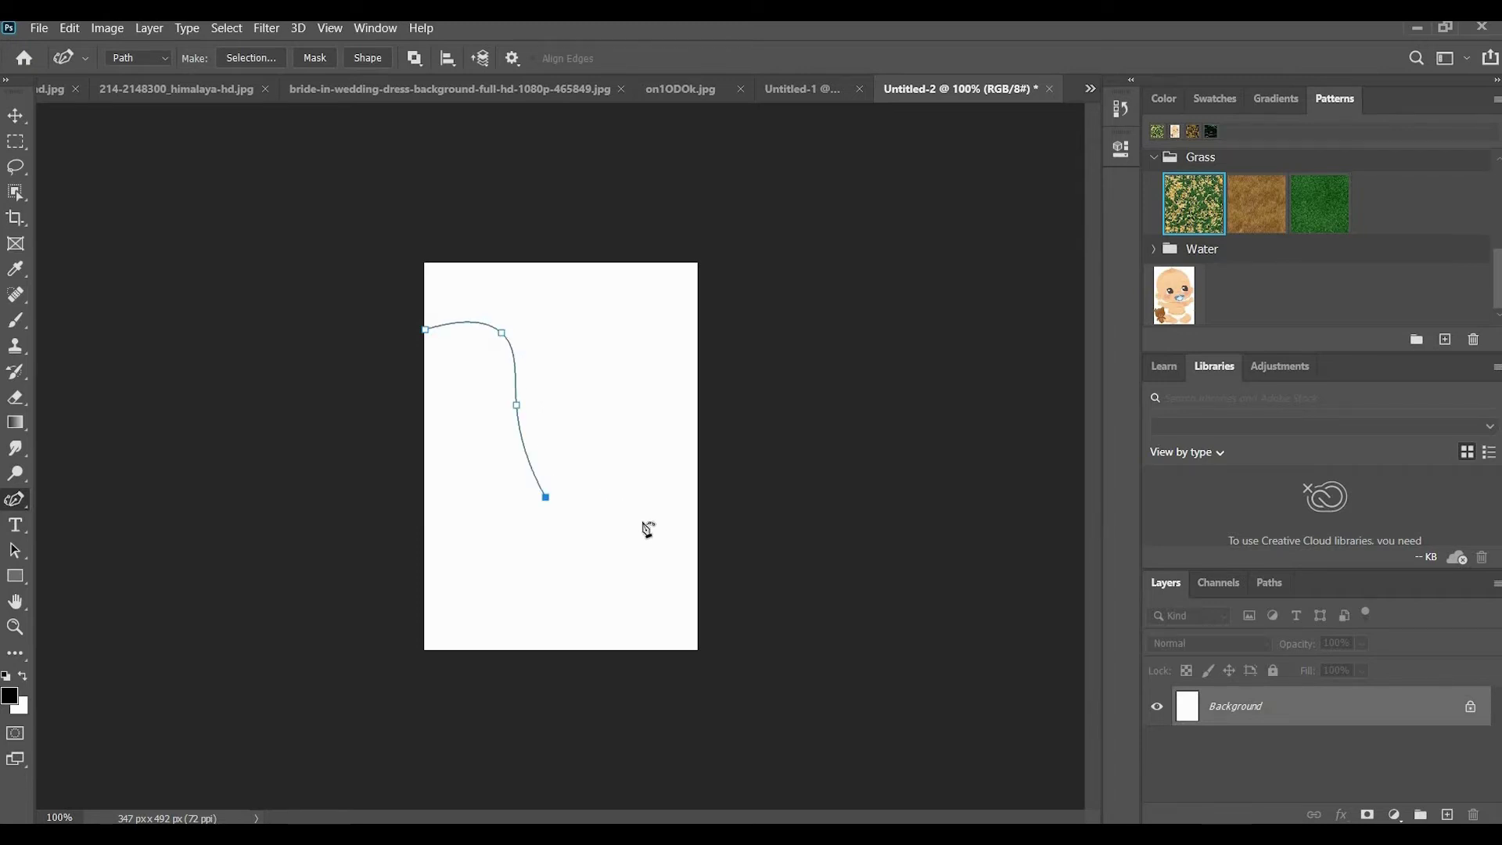
pyautogui.click(673, 598)
pyautogui.click(694, 647)
# Add four extra anchor points between the existing ones along the wavy path using the Add Anchor Point tool
pyautogui.rightClick(15, 502)
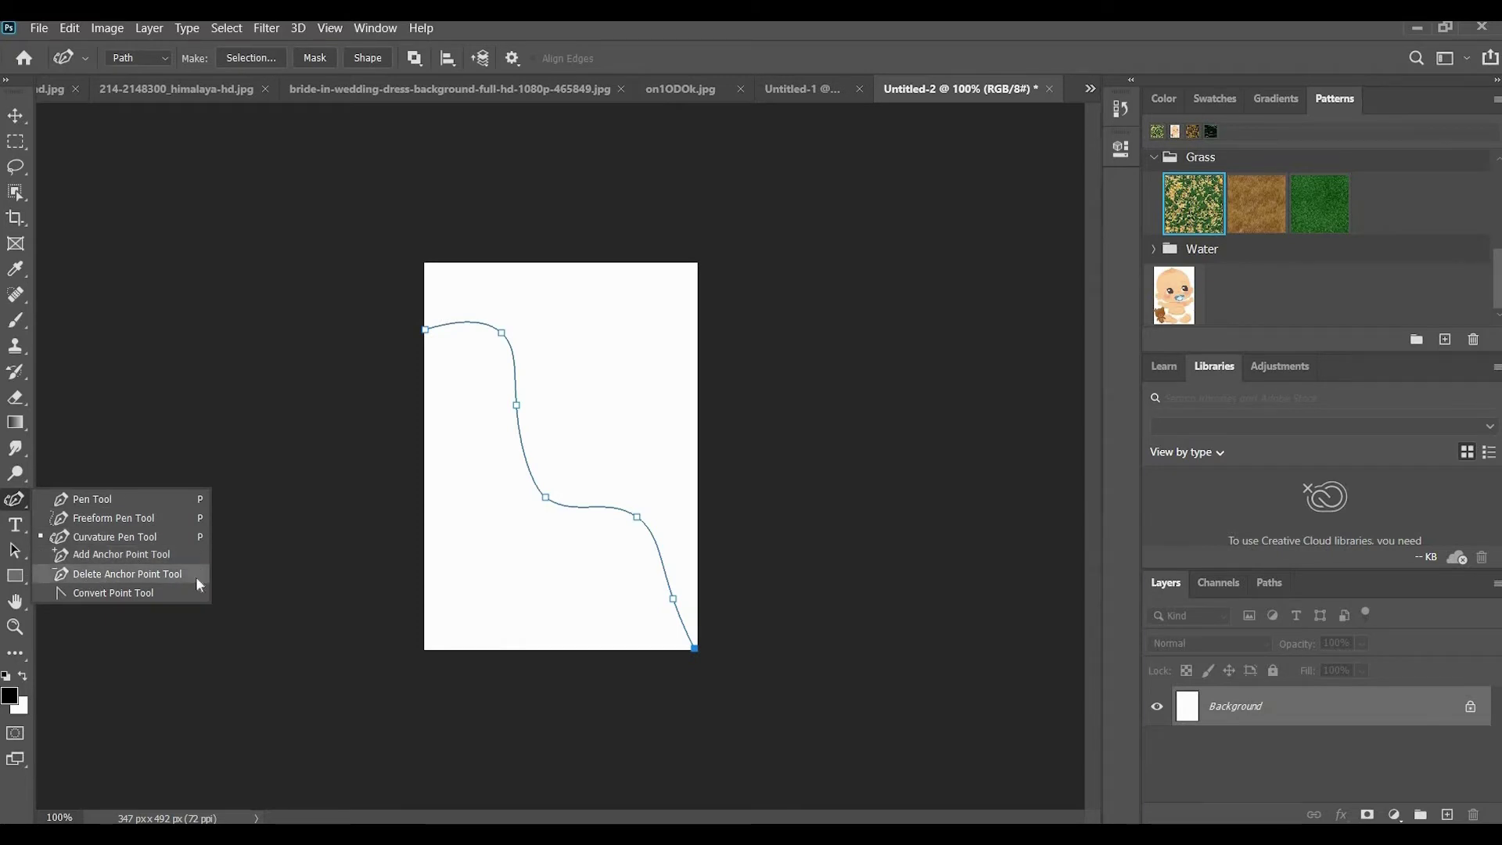
pyautogui.click(118, 554)
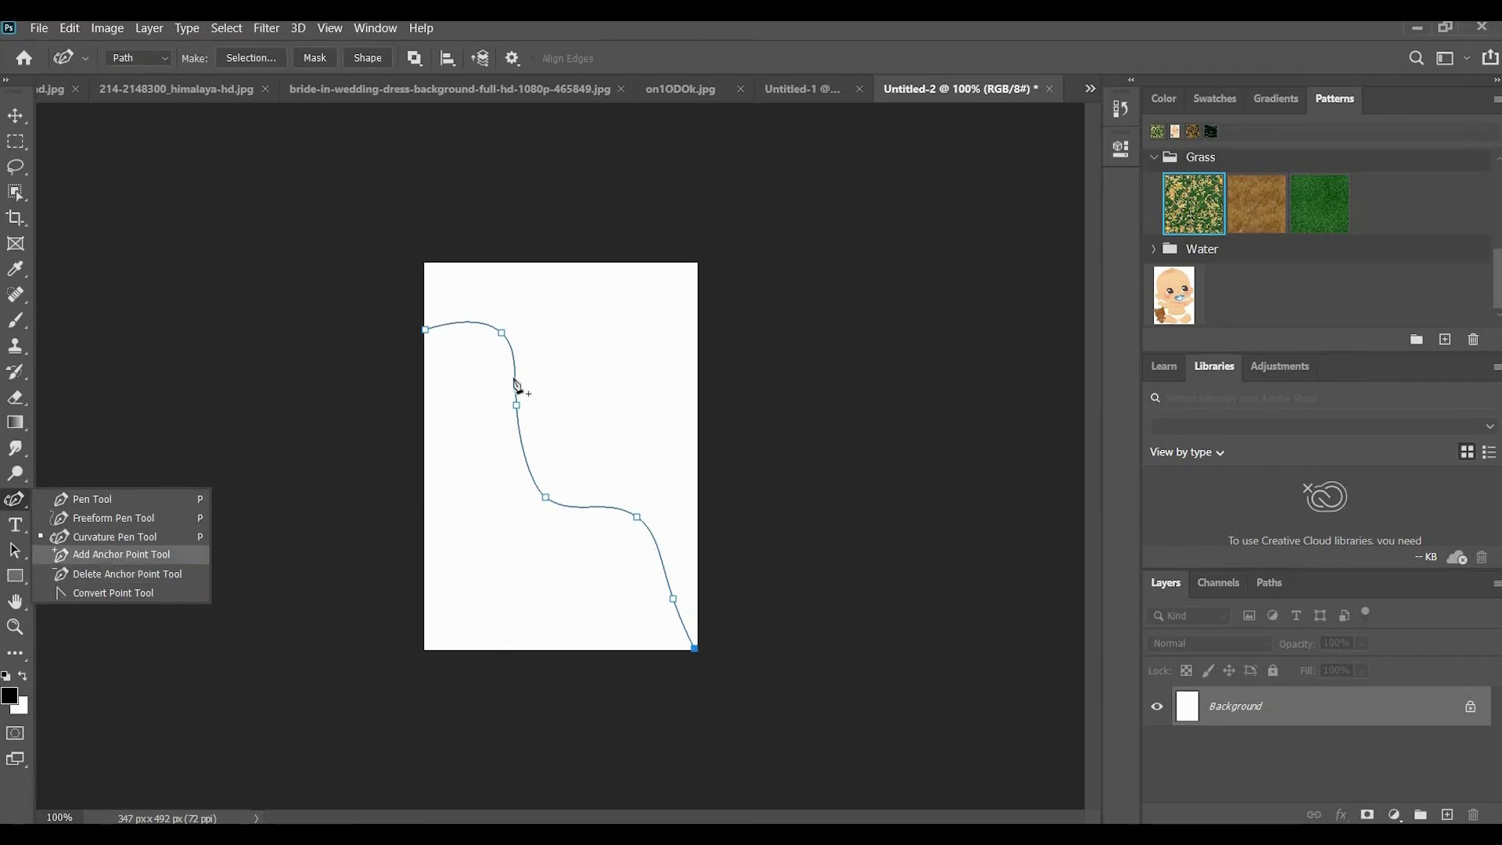
pyautogui.click(425, 330)
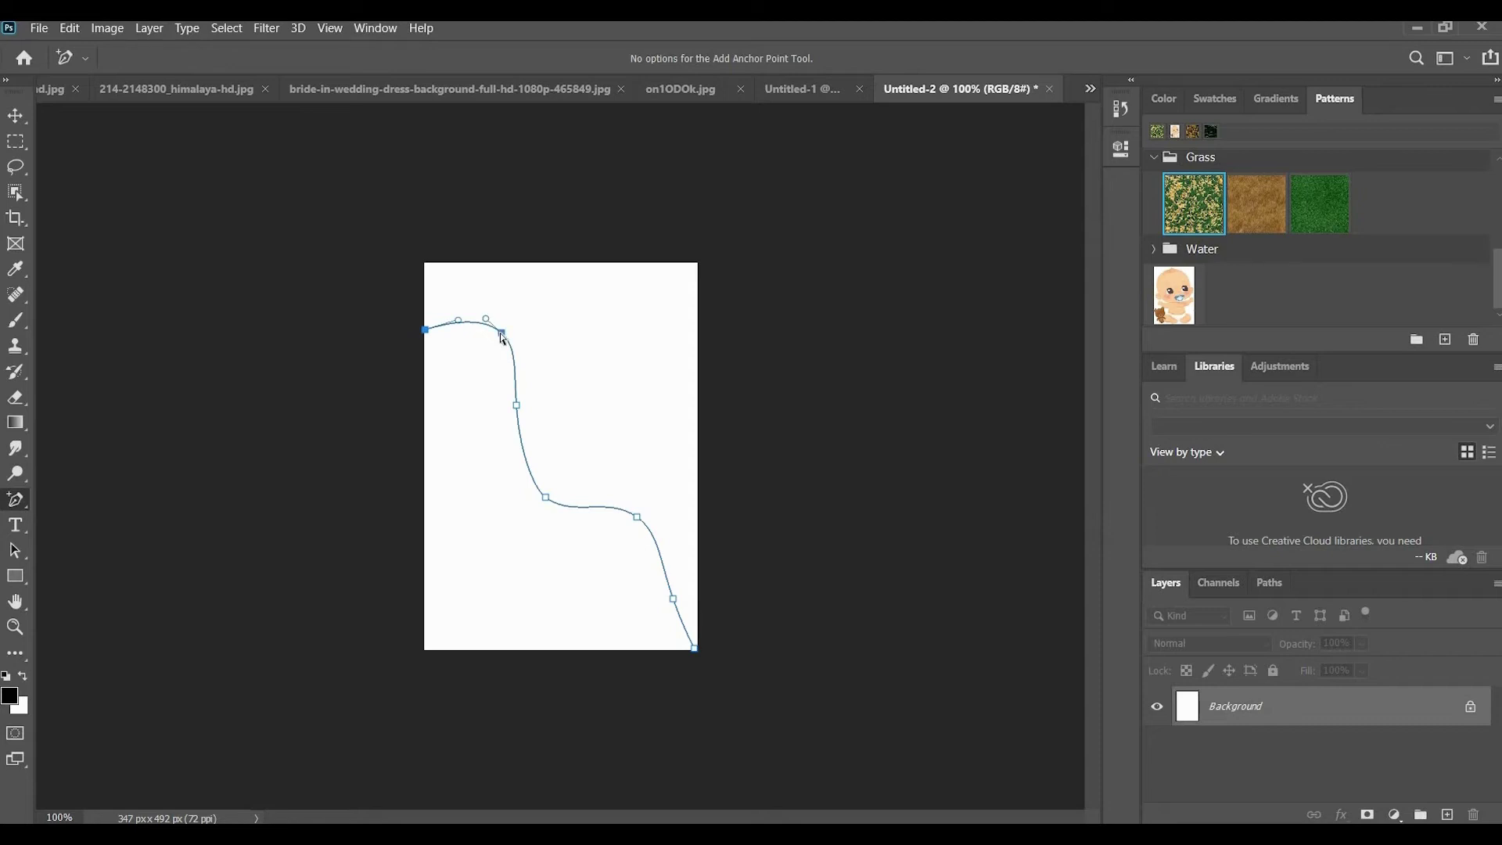
pyautogui.click(502, 334)
pyautogui.click(515, 366)
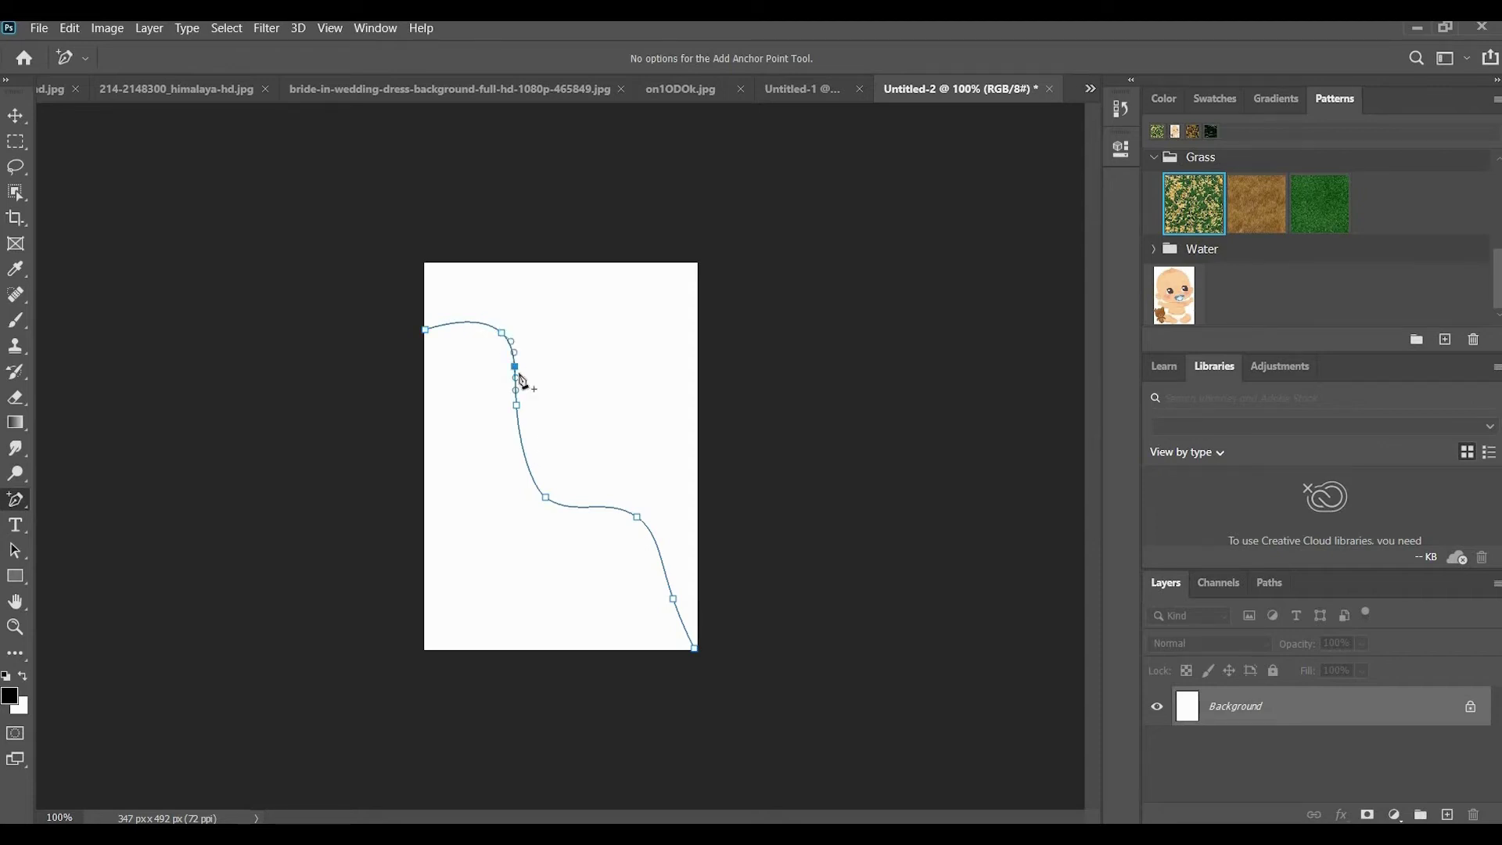
pyautogui.click(525, 458)
pyautogui.click(590, 507)
pyautogui.click(664, 565)
# Remove the wavy path by deleting its anchor points one after another with the Delete Anchor Point tool
pyautogui.moveTo(19, 505); pyautogui.dragTo(111, 575)
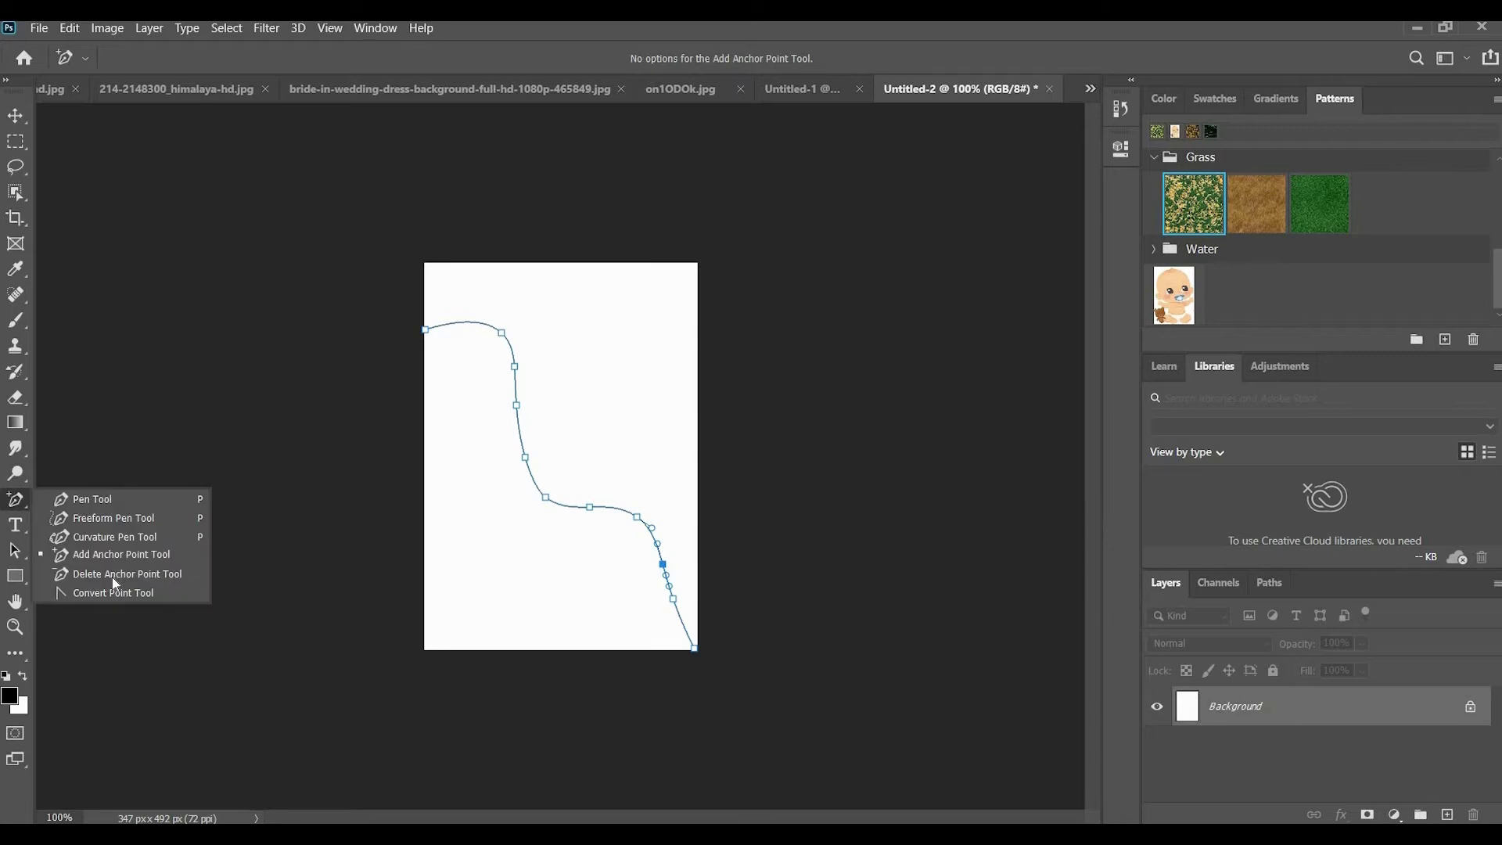
pyautogui.click(502, 333)
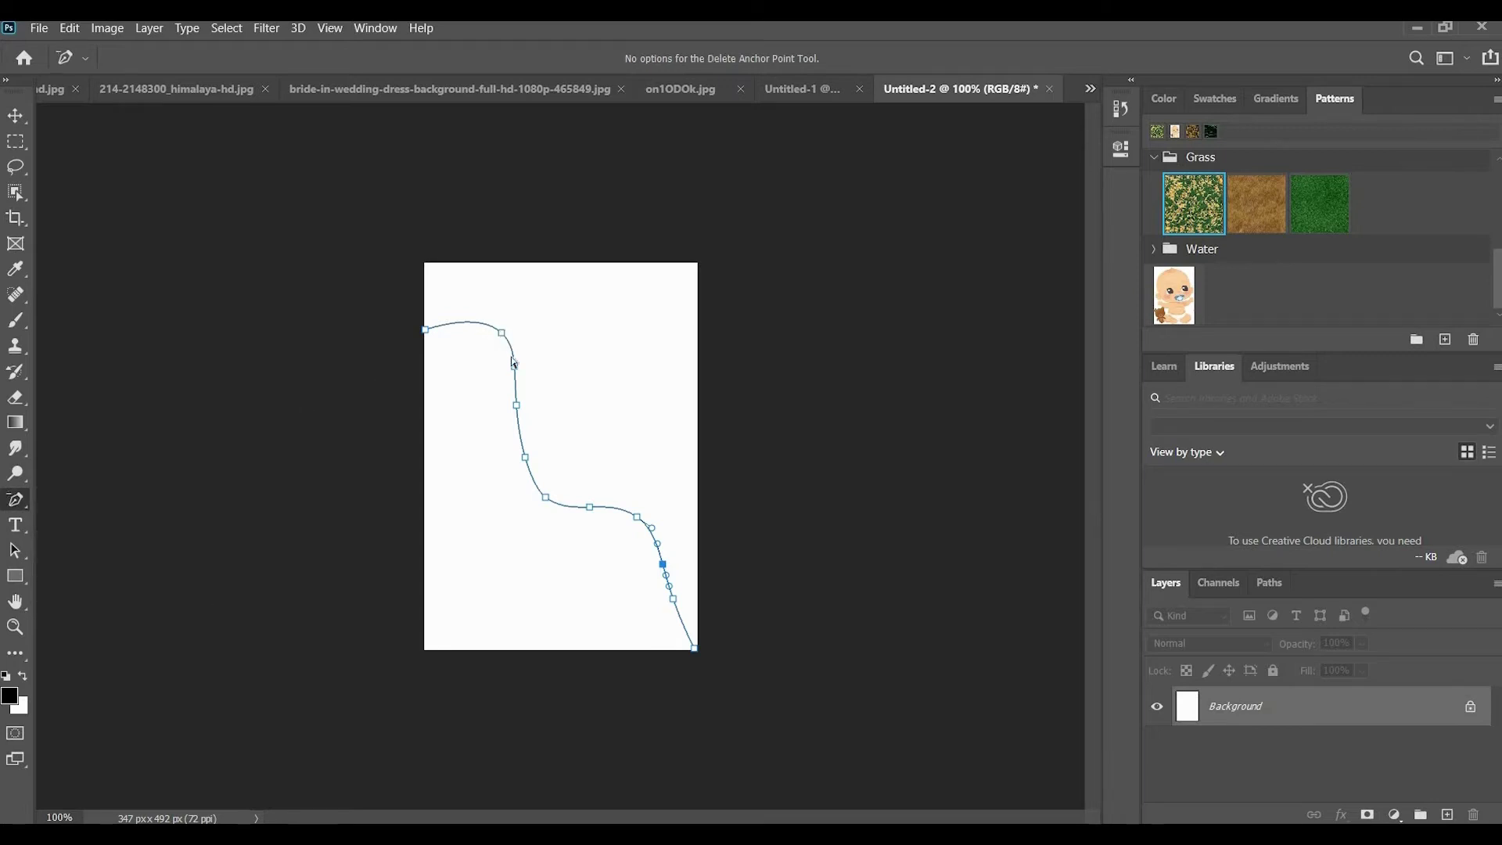
pyautogui.click(517, 405)
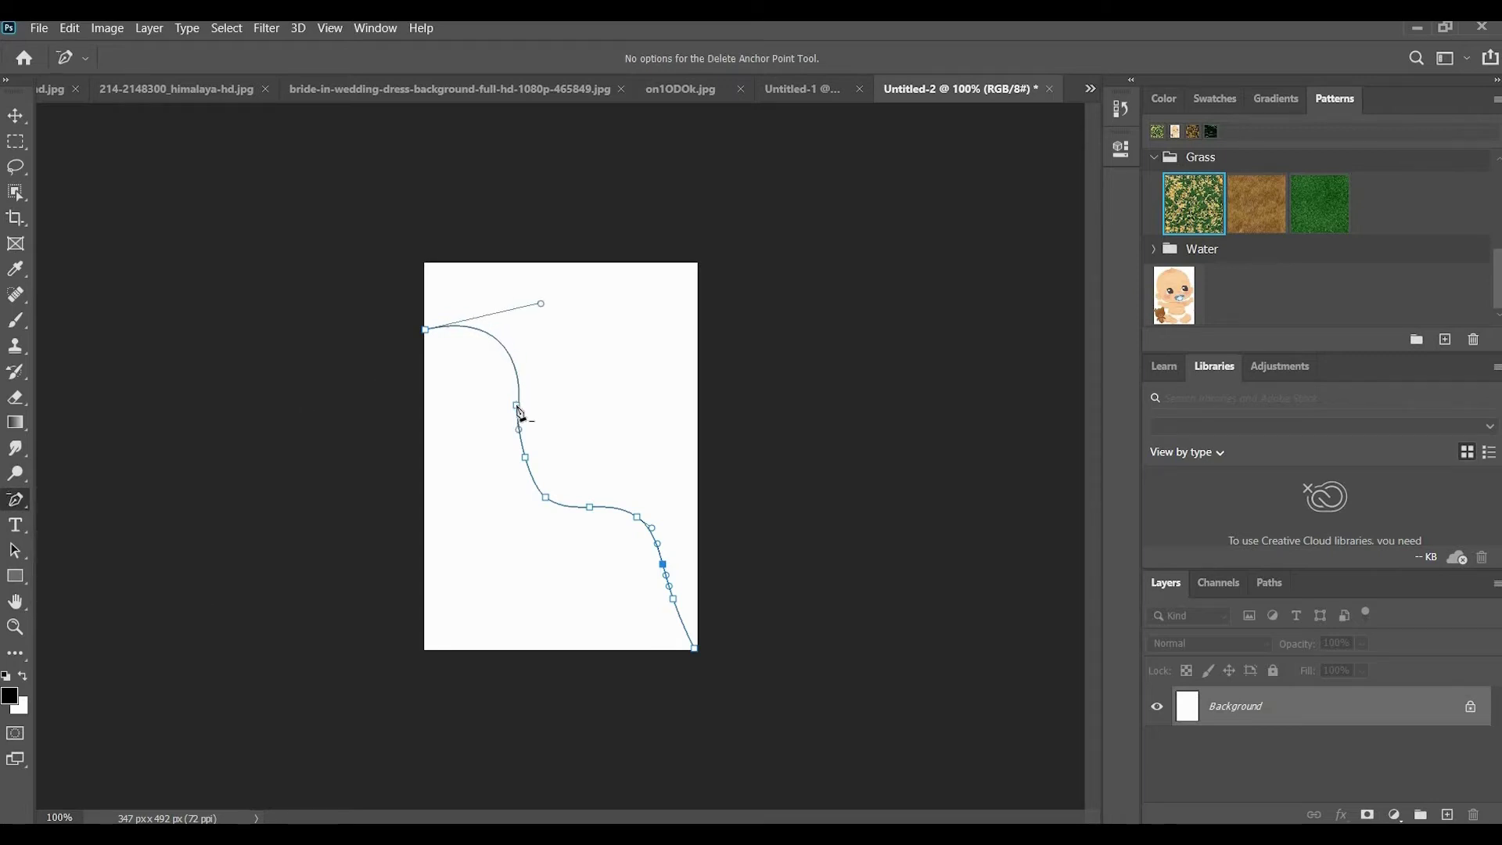
pyautogui.click(531, 469)
pyautogui.click(546, 497)
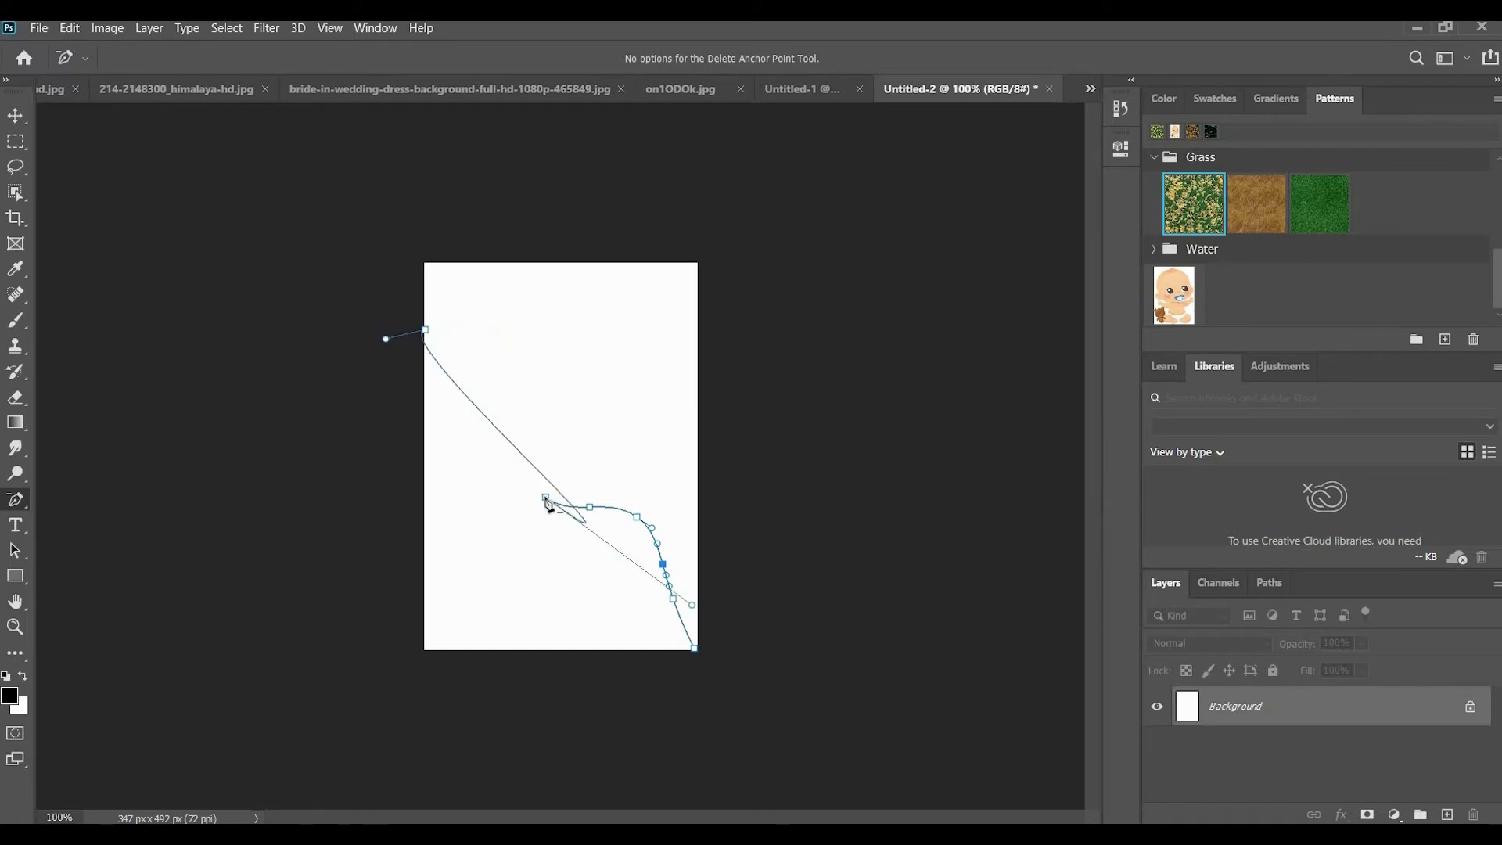
pyautogui.click(591, 508)
pyautogui.click(639, 521)
pyautogui.click(664, 565)
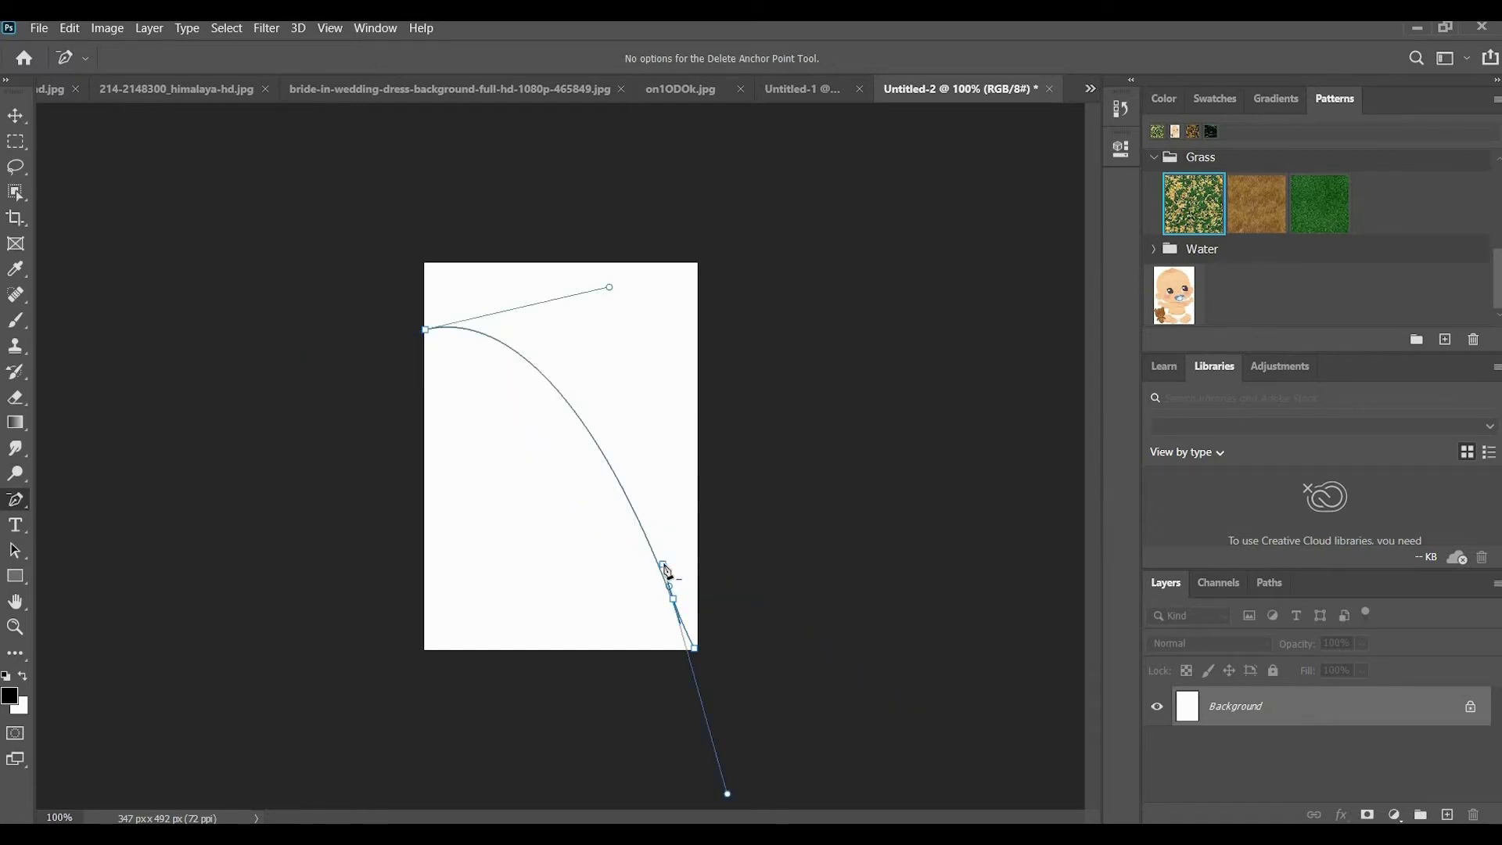
pyautogui.click(675, 603)
pyautogui.click(694, 648)
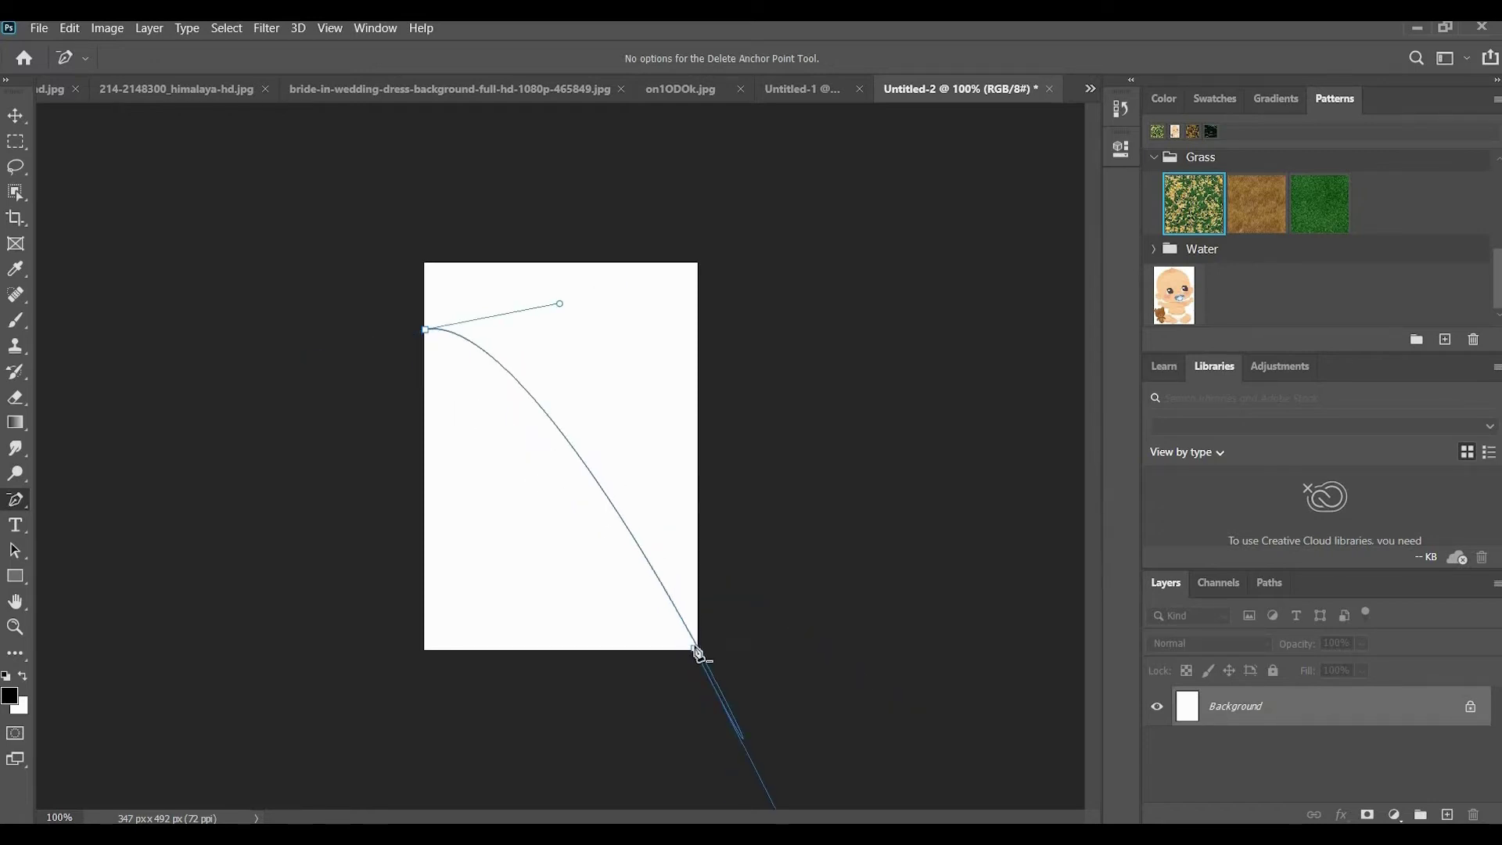
pyautogui.click(144, 410)
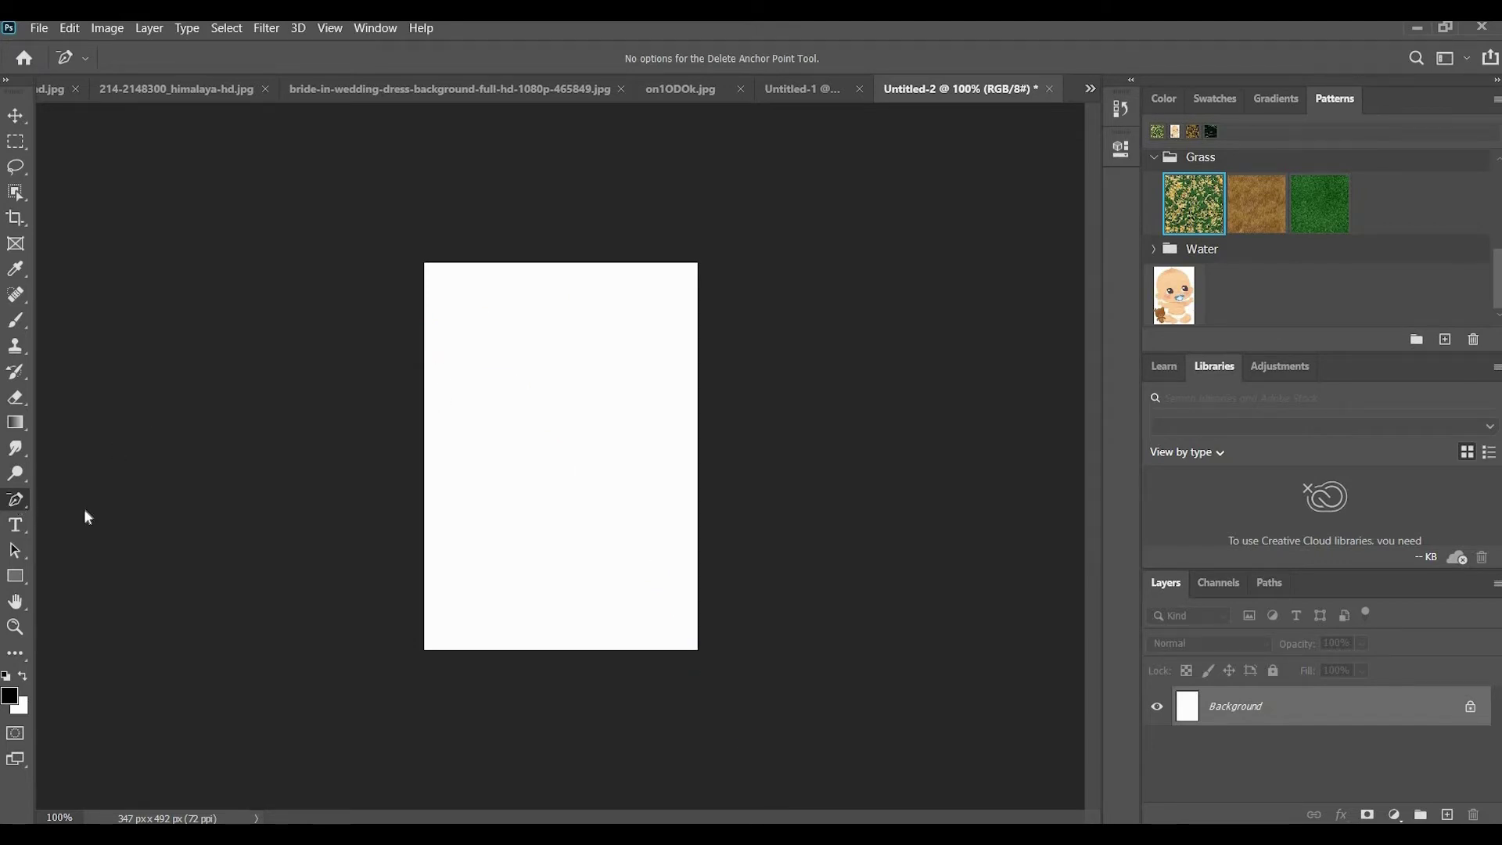
pyautogui.rightClick(15, 498)
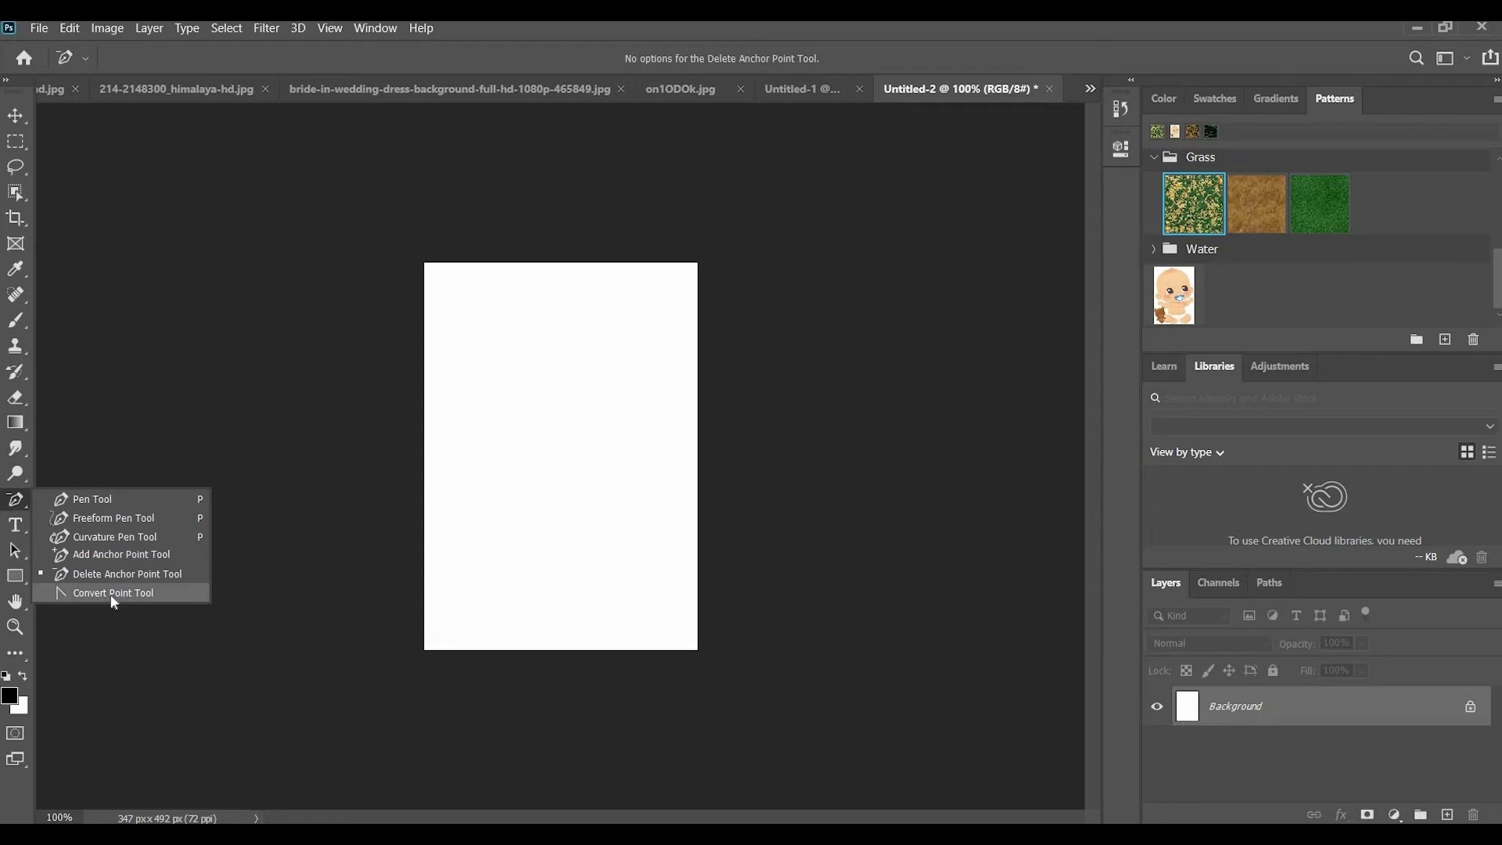
pyautogui.click(111, 594)
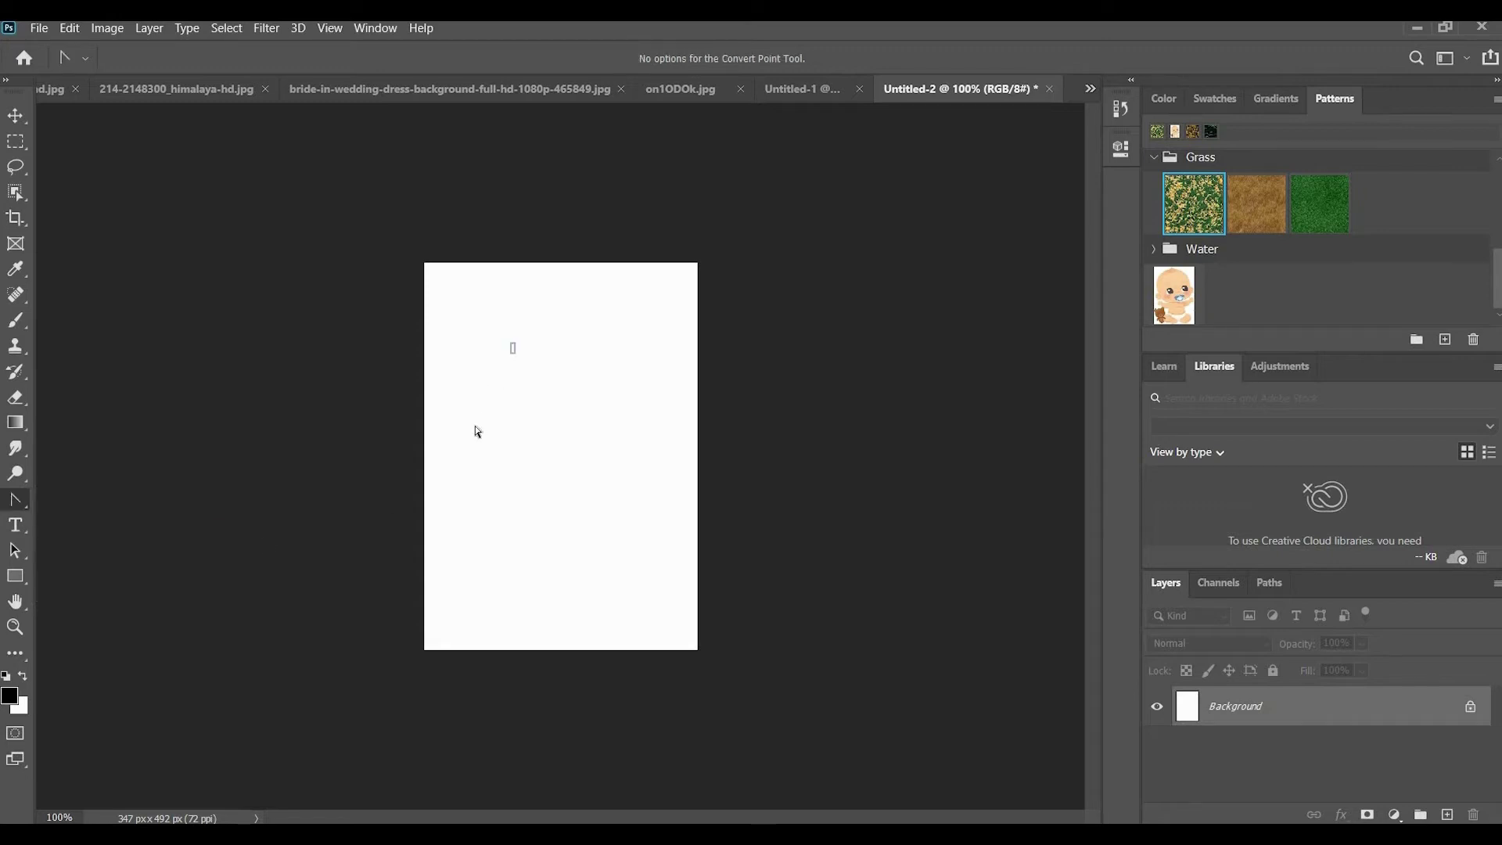
pyautogui.moveTo(476, 431)
pyautogui.mouseDown()
pyautogui.moveTo(459, 460)
pyautogui.moveTo(446, 439)
pyautogui.moveTo(458, 454)
pyautogui.mouseUp()
# Draw a self-crossing closed path with six anchor points around the canvas's upper middle using the Curvature Pen tool
pyautogui.rightClick(18, 504)
pyautogui.click(109, 537)
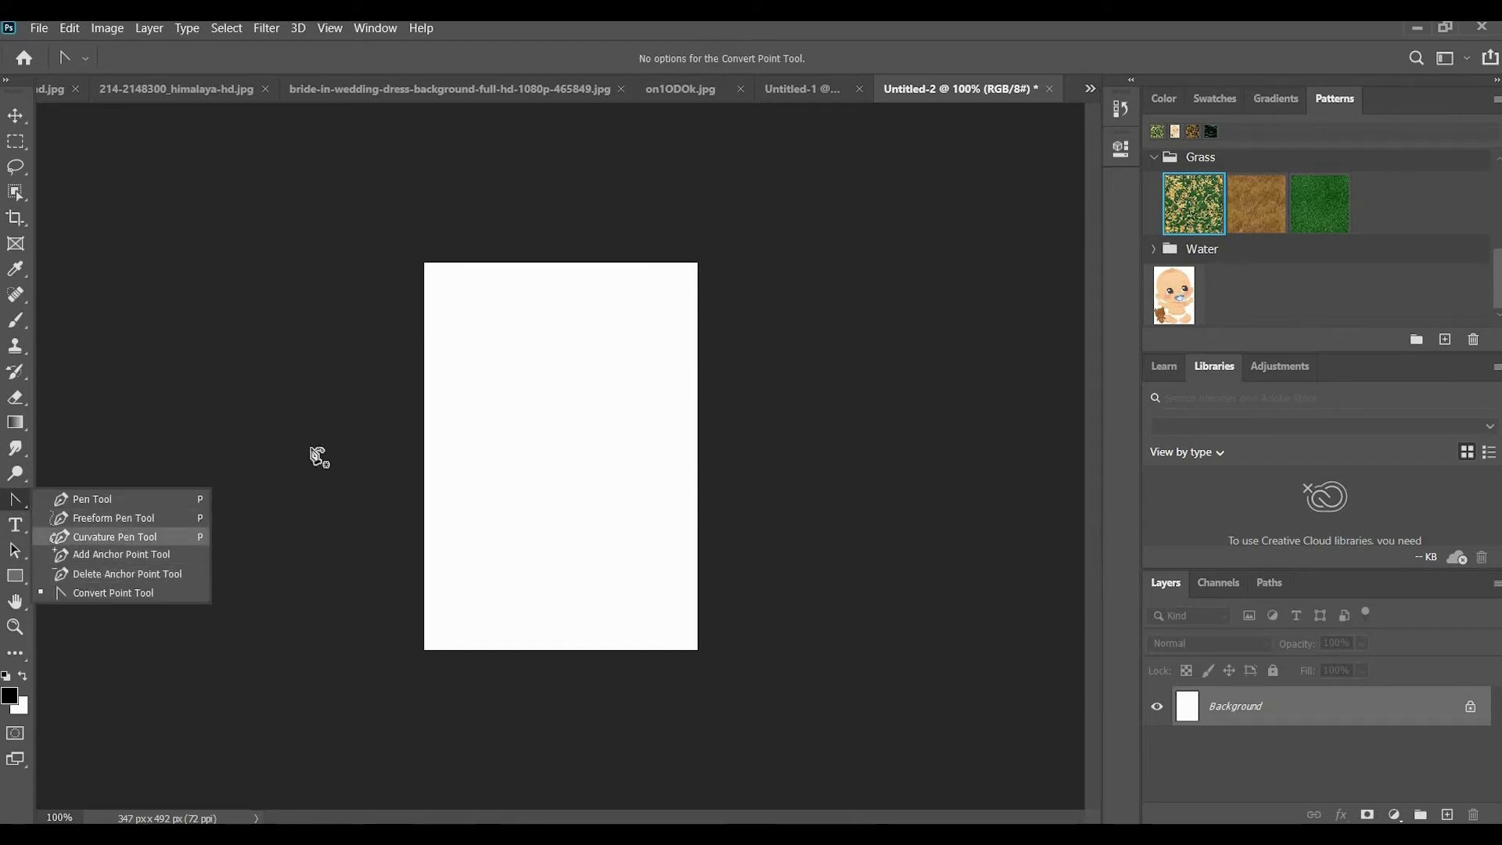
pyautogui.click(539, 360)
pyautogui.click(536, 466)
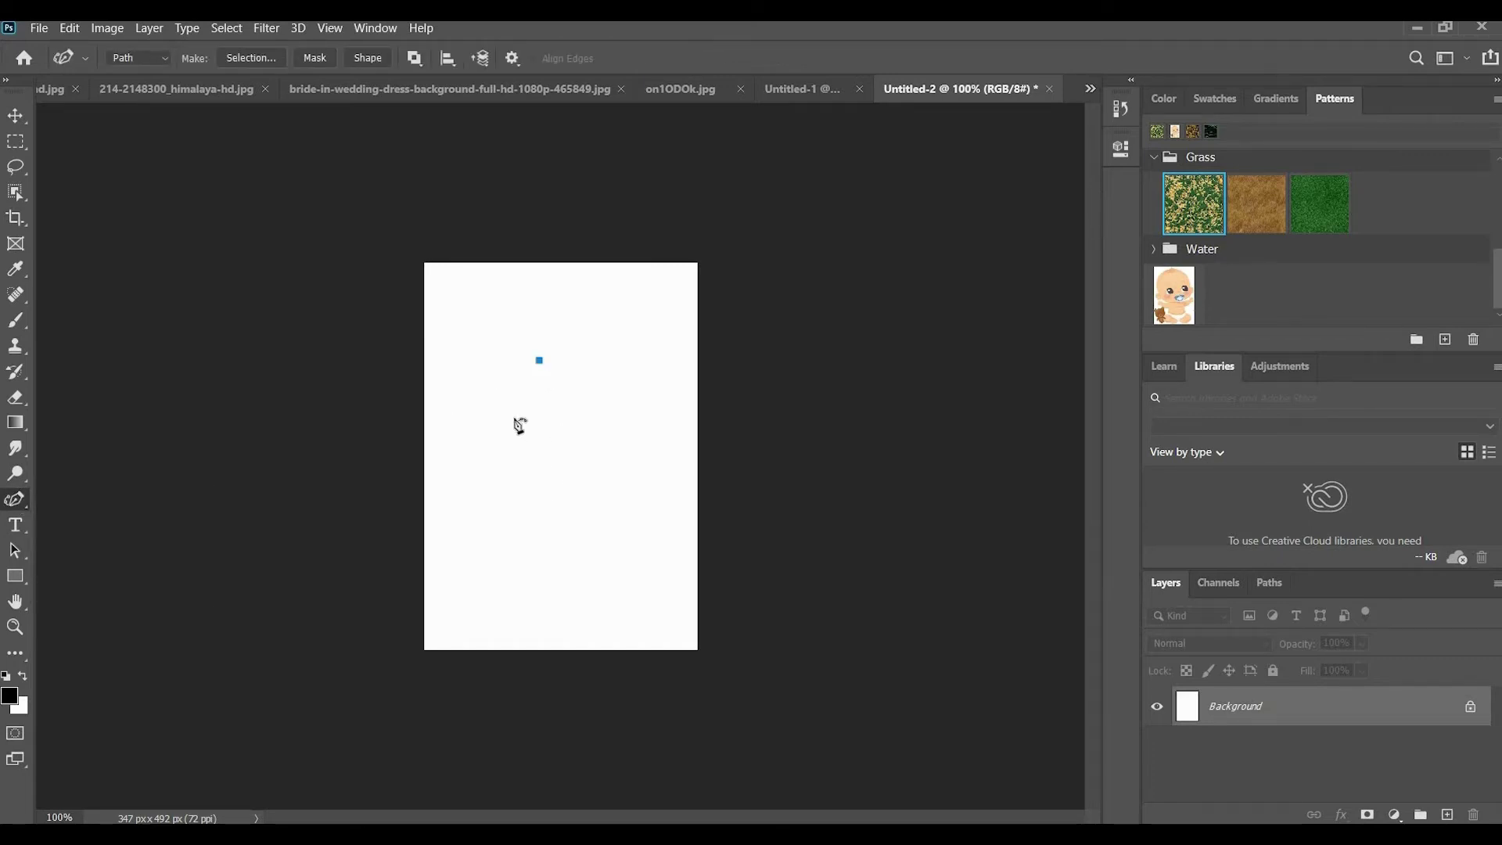
pyautogui.click(505, 417)
pyautogui.click(594, 413)
pyautogui.click(566, 509)
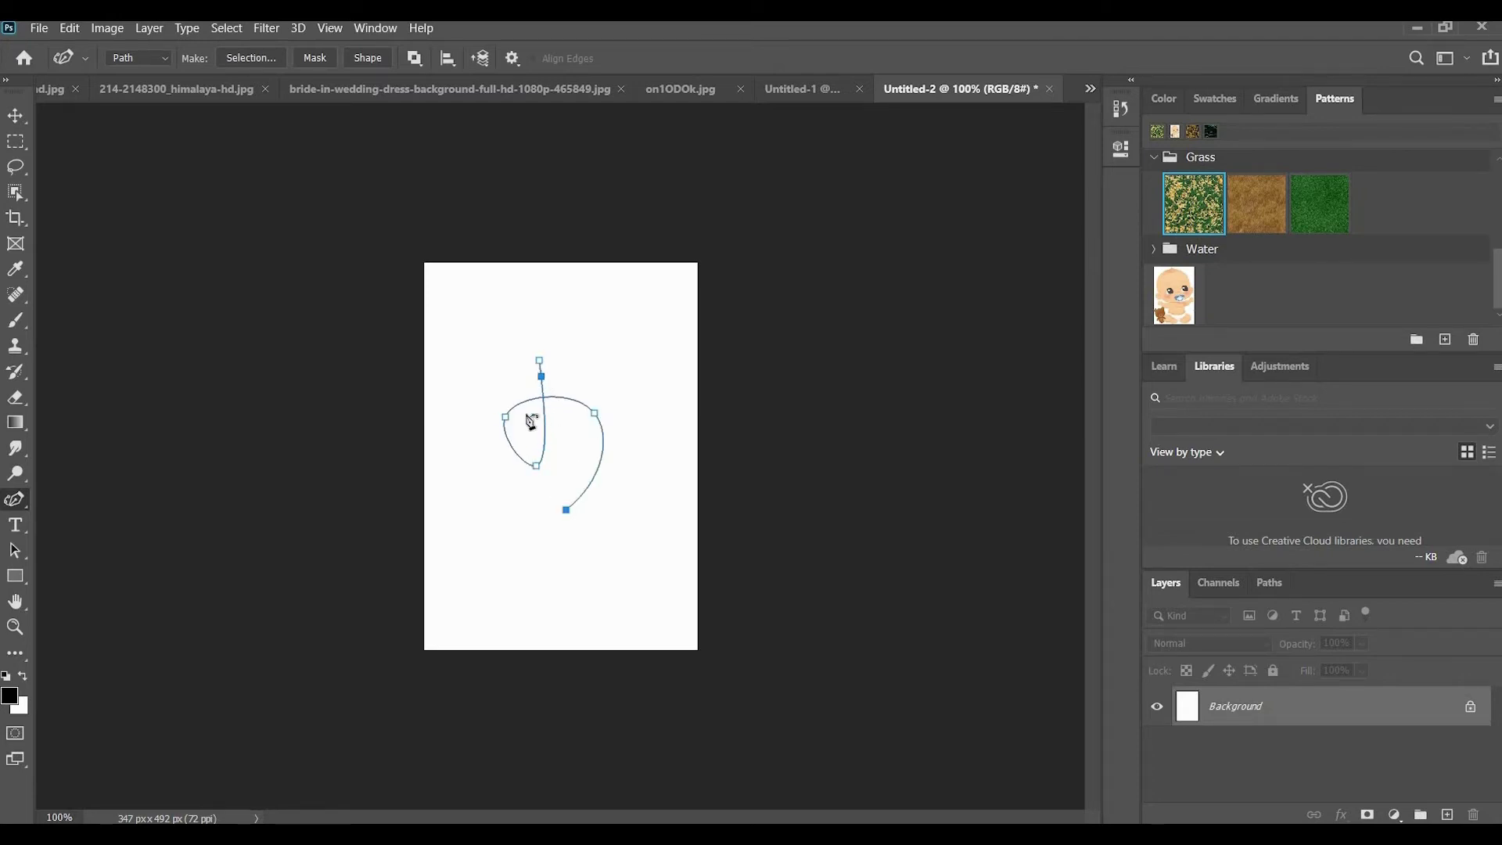
pyautogui.click(540, 365)
pyautogui.press('Escape')
# Turn the smooth anchor points of the self-crossing path into sharp corners using the Convert Point tool
pyautogui.rightClick(18, 499)
pyautogui.click(127, 597)
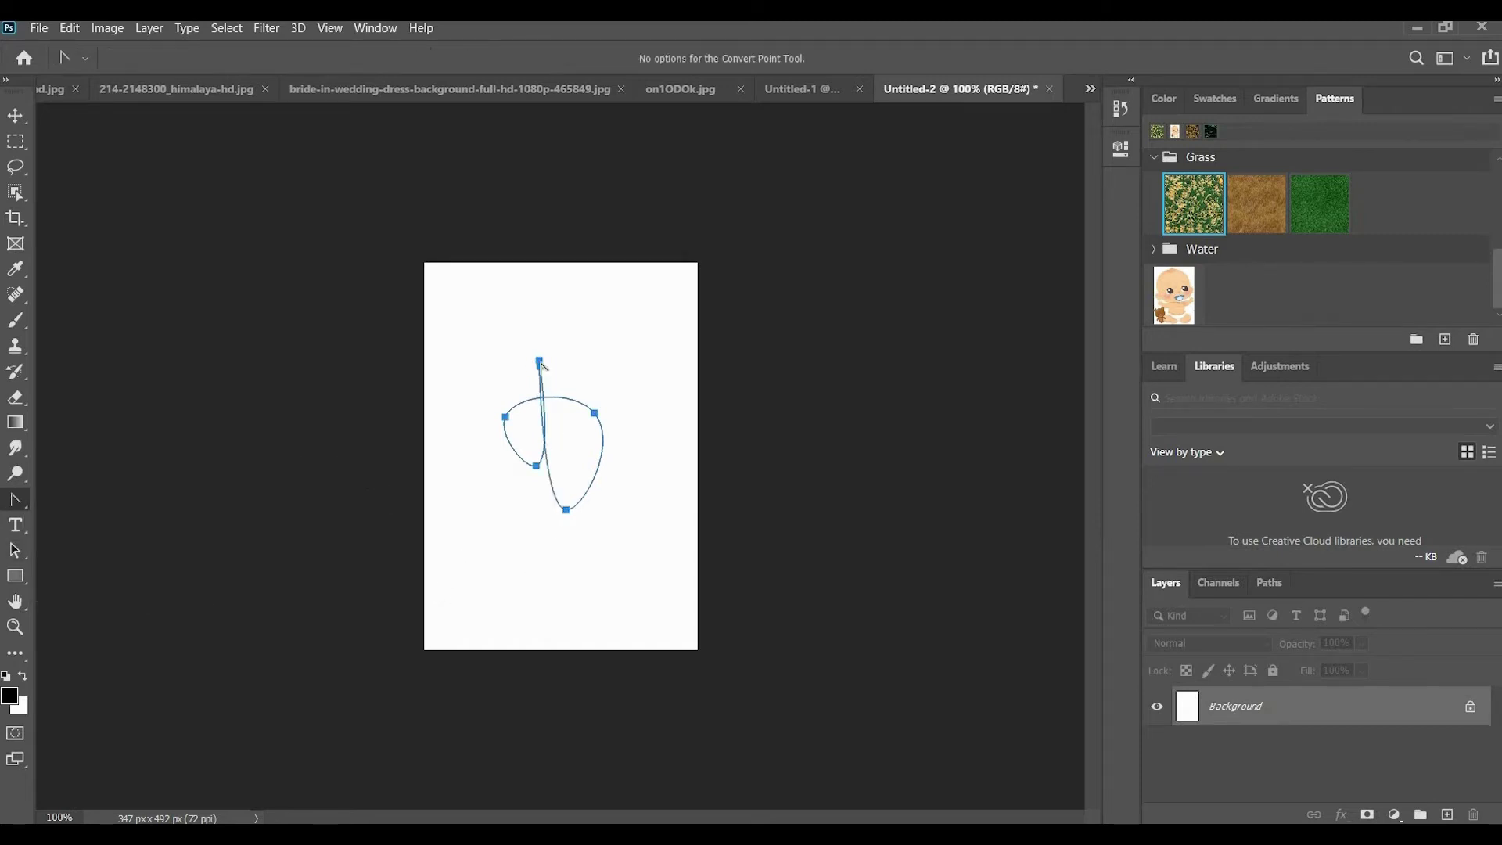
pyautogui.click(595, 413)
pyautogui.click(565, 510)
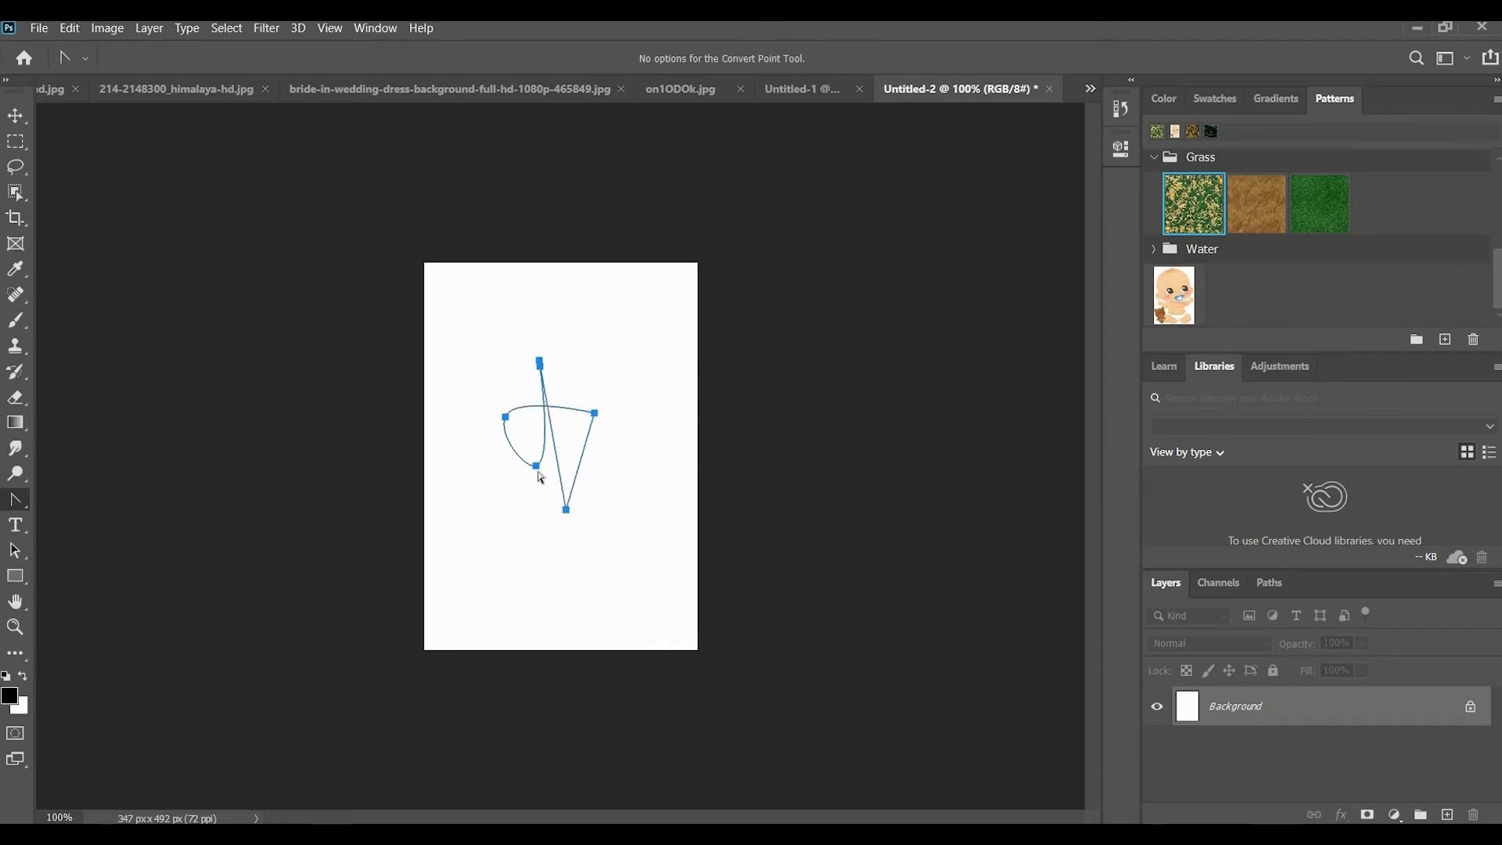
pyautogui.click(504, 417)
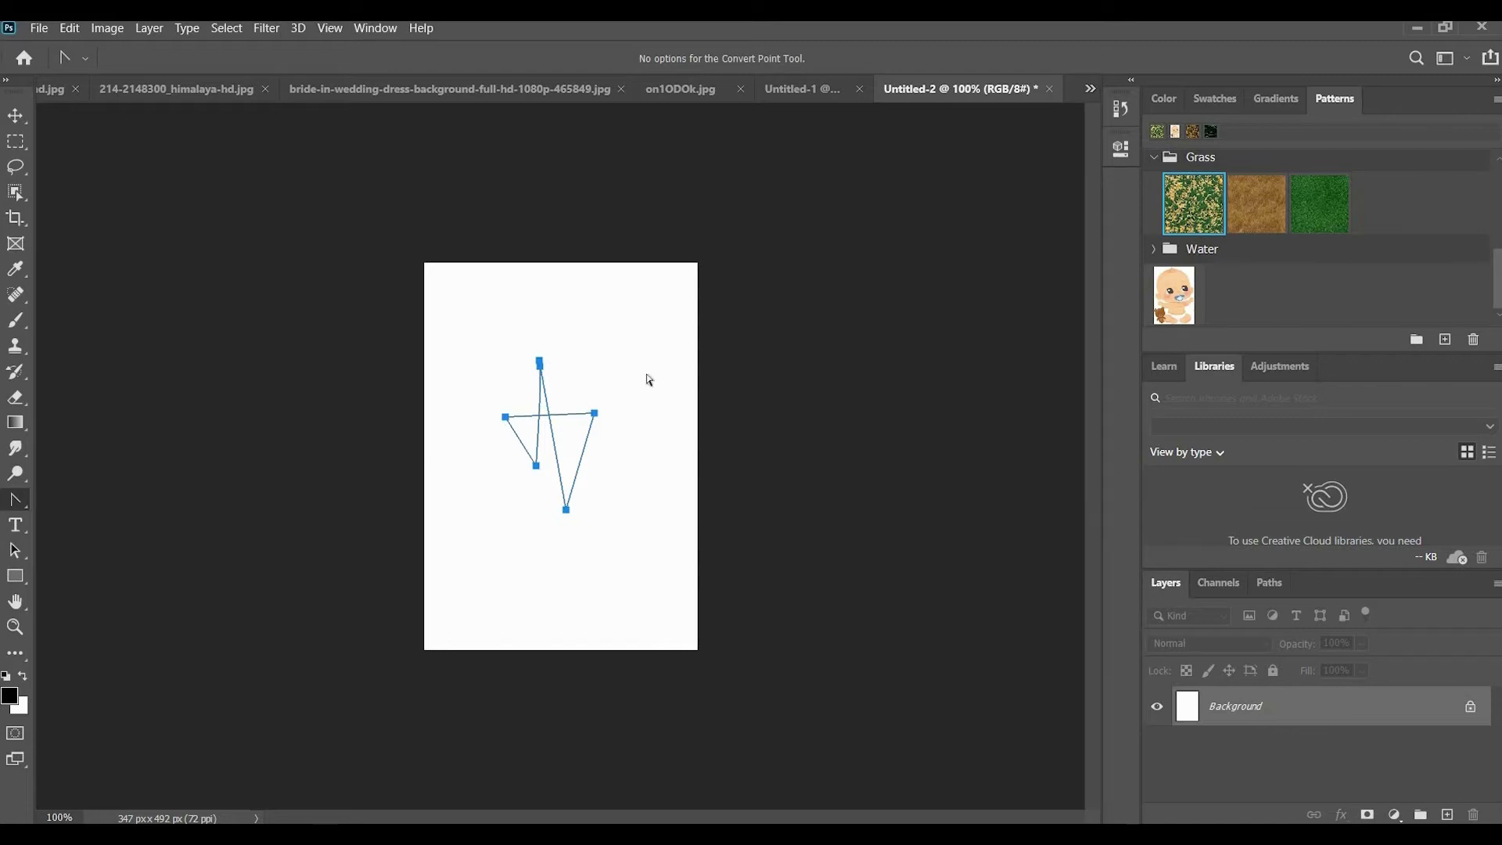
# Create a new 347 × 492 px document with a white background and draw a rectangle about 229 × 97 px in its upper half
pyautogui.hotkey('ctrl', 'n')
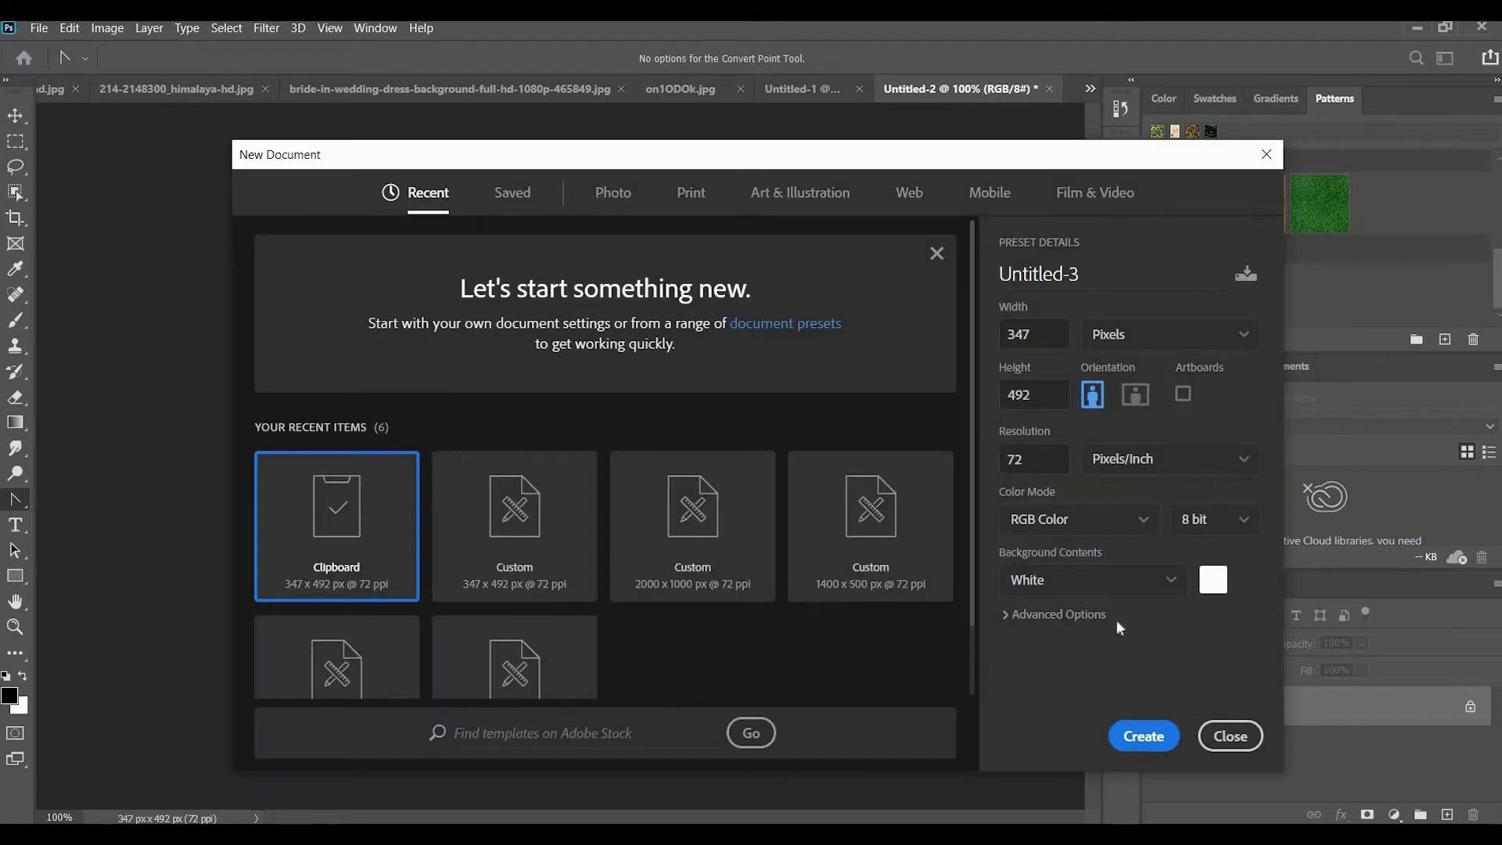
pyautogui.click(1143, 736)
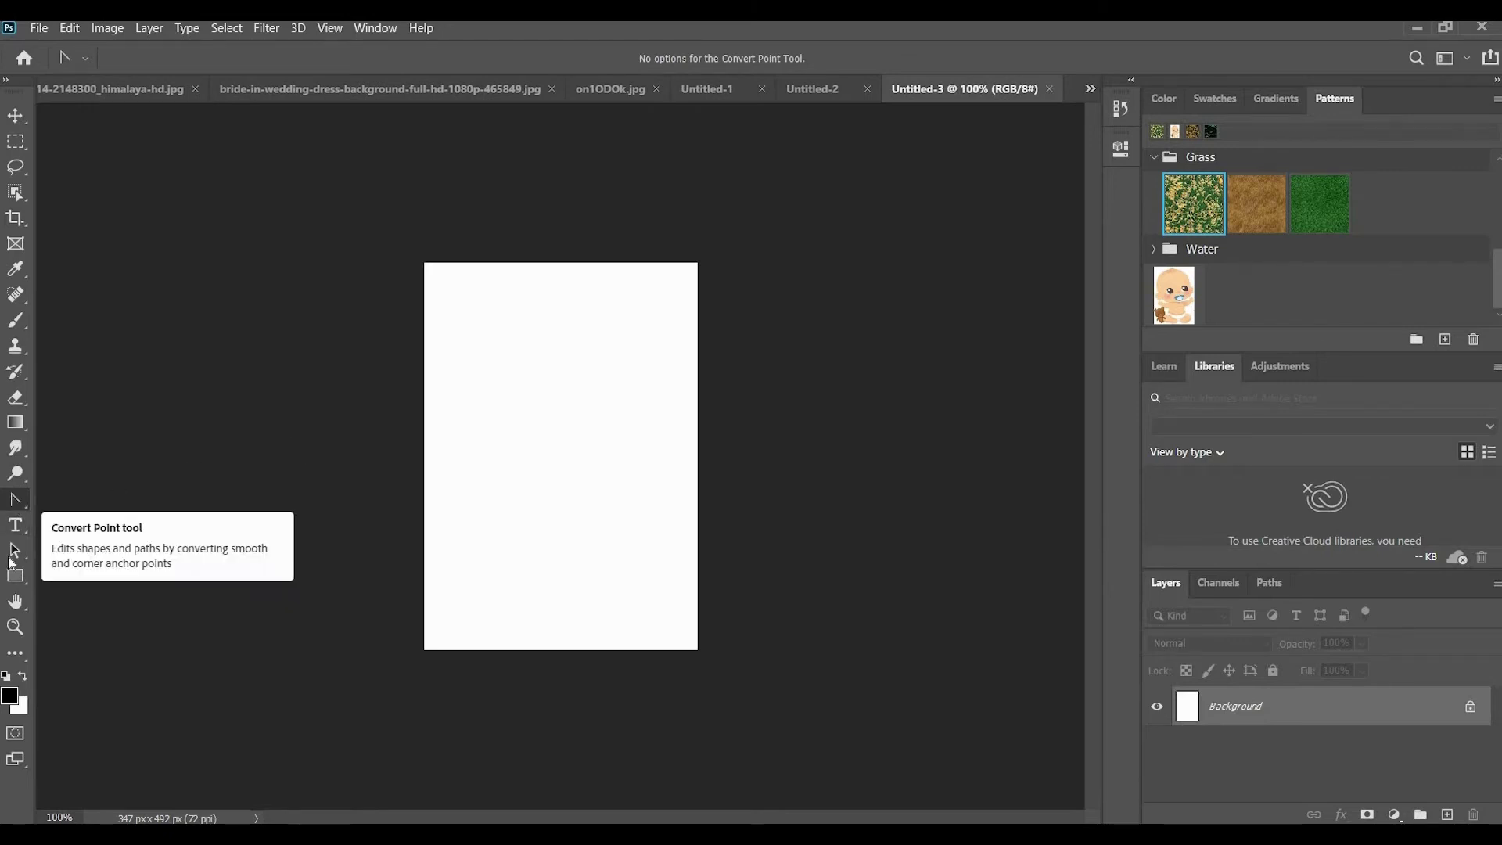
pyautogui.press('u')
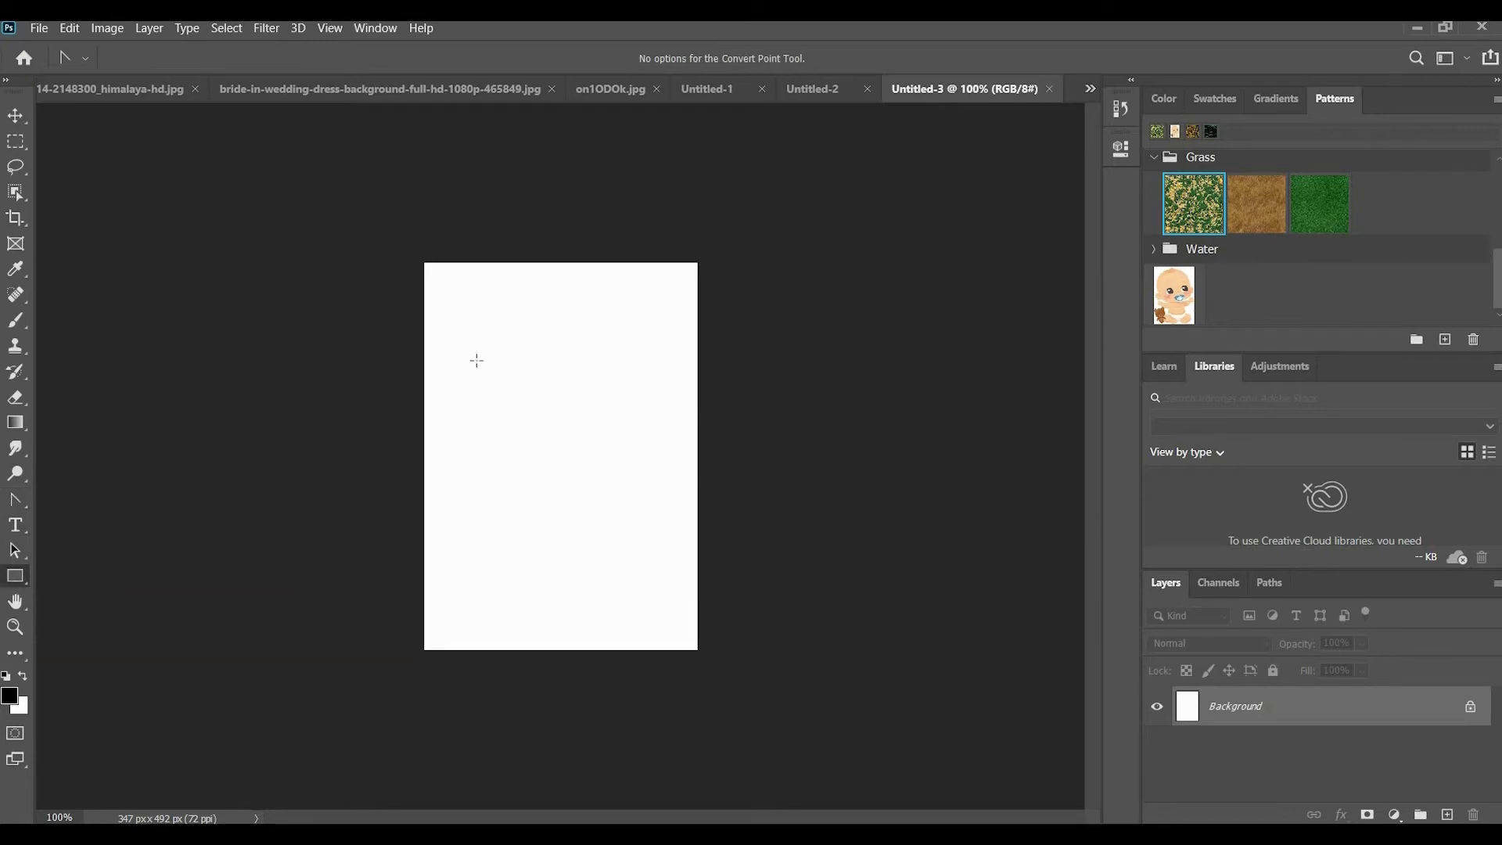
pyautogui.moveTo(466, 349); pyautogui.dragTo(647, 425)
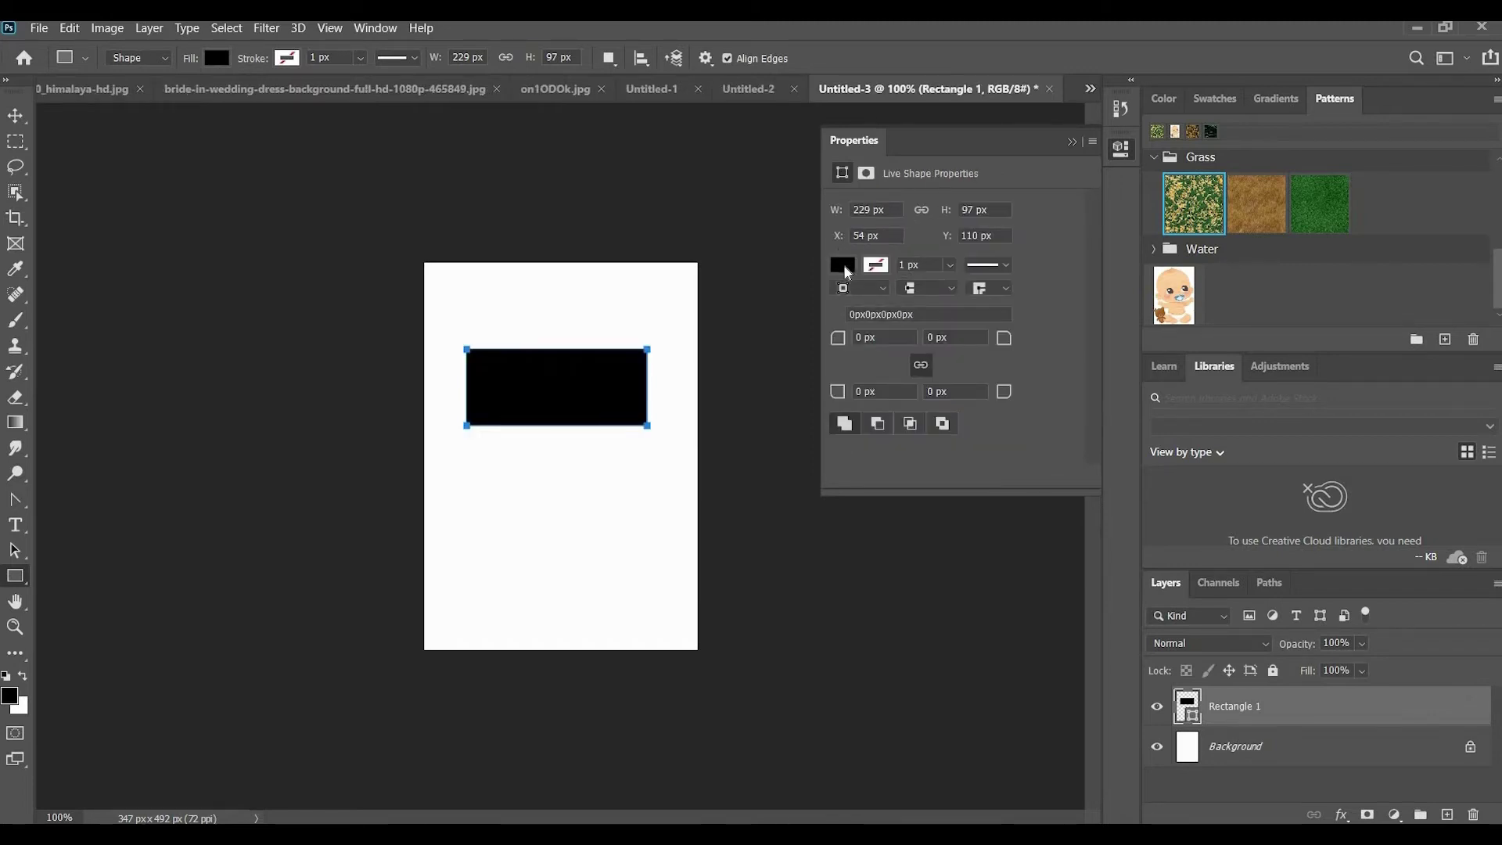
# Fill the rectangle with the orange from the recently used colors
pyautogui.click(844, 269)
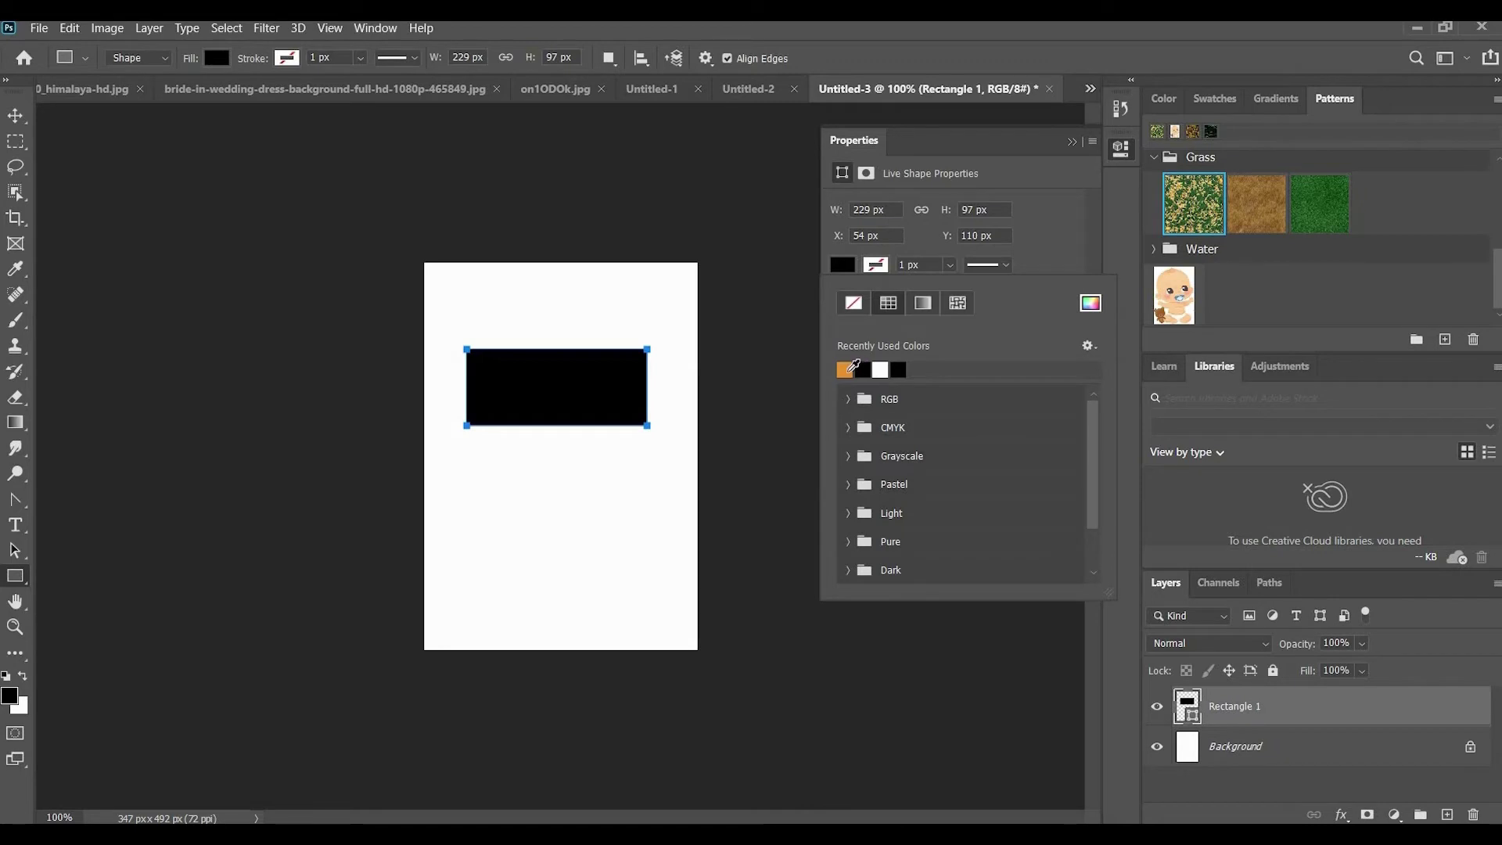
pyautogui.click(852, 369)
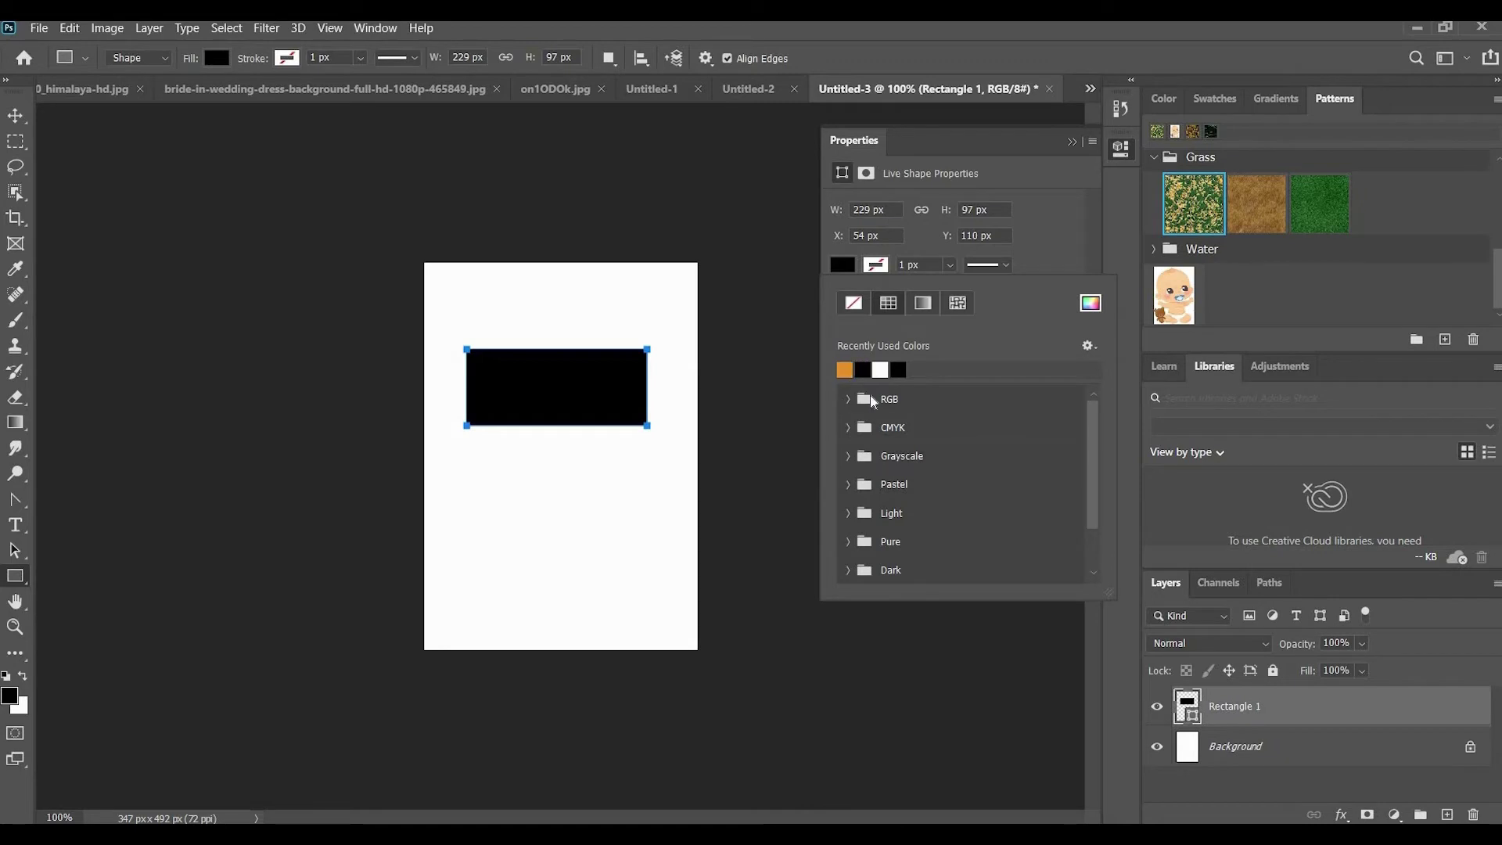
pyautogui.click(849, 269)
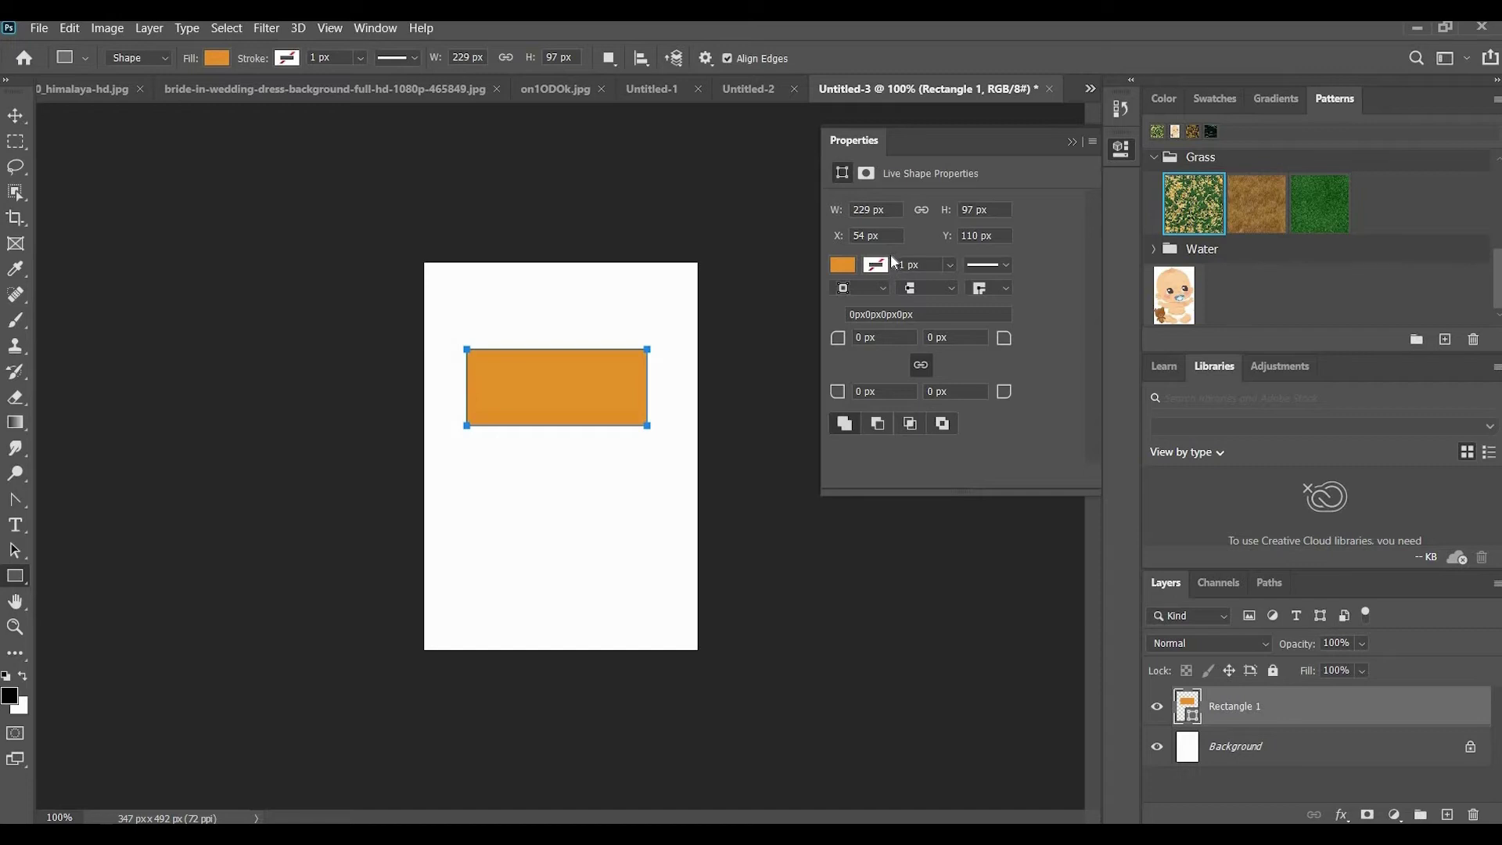
# Give the orange rectangle a black stroke about 12.12 px wide
pyautogui.click(879, 267)
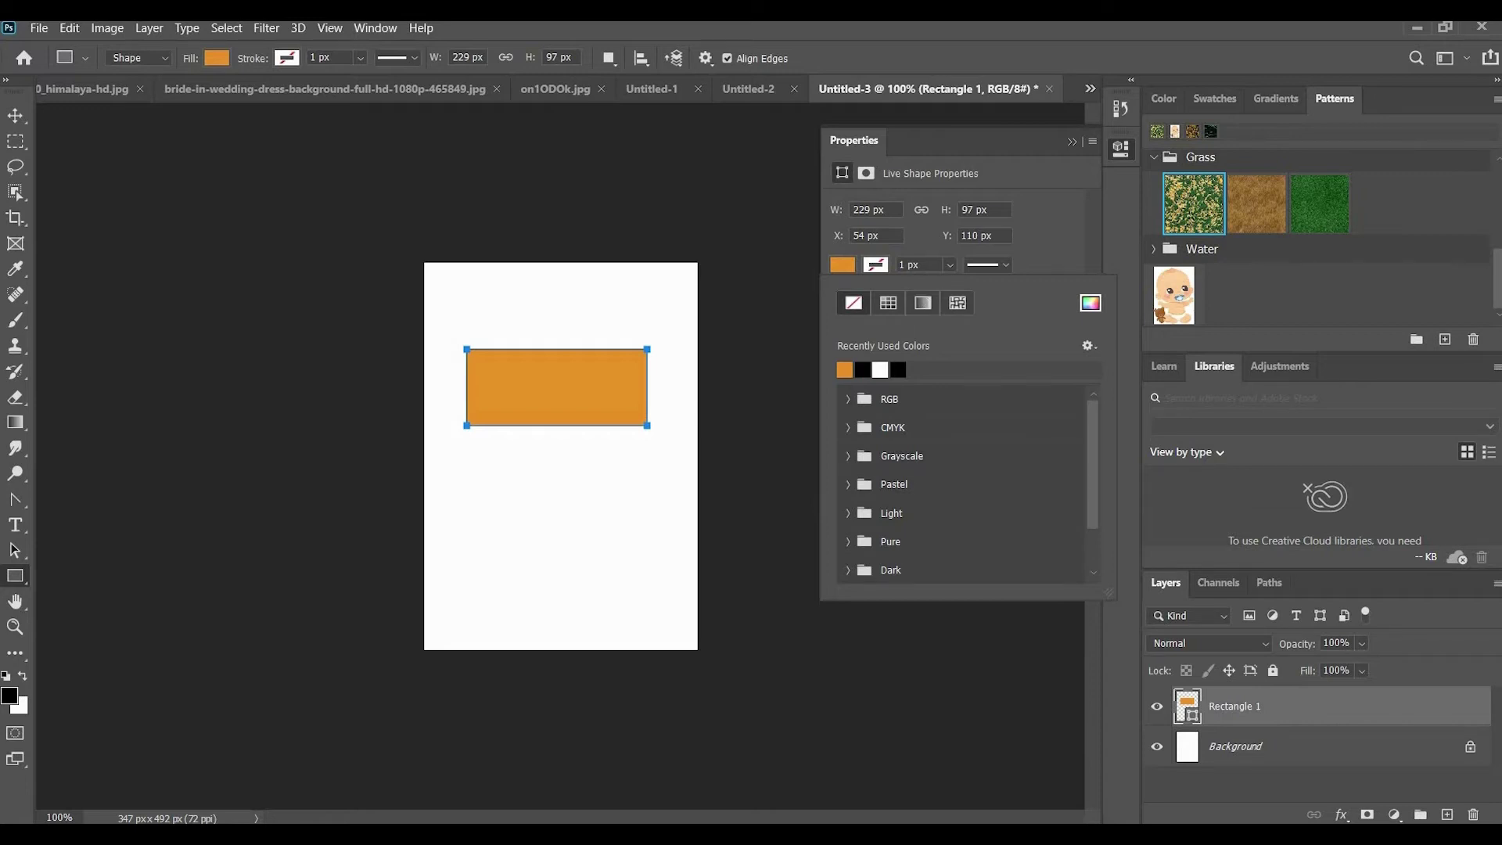
pyautogui.click(948, 265)
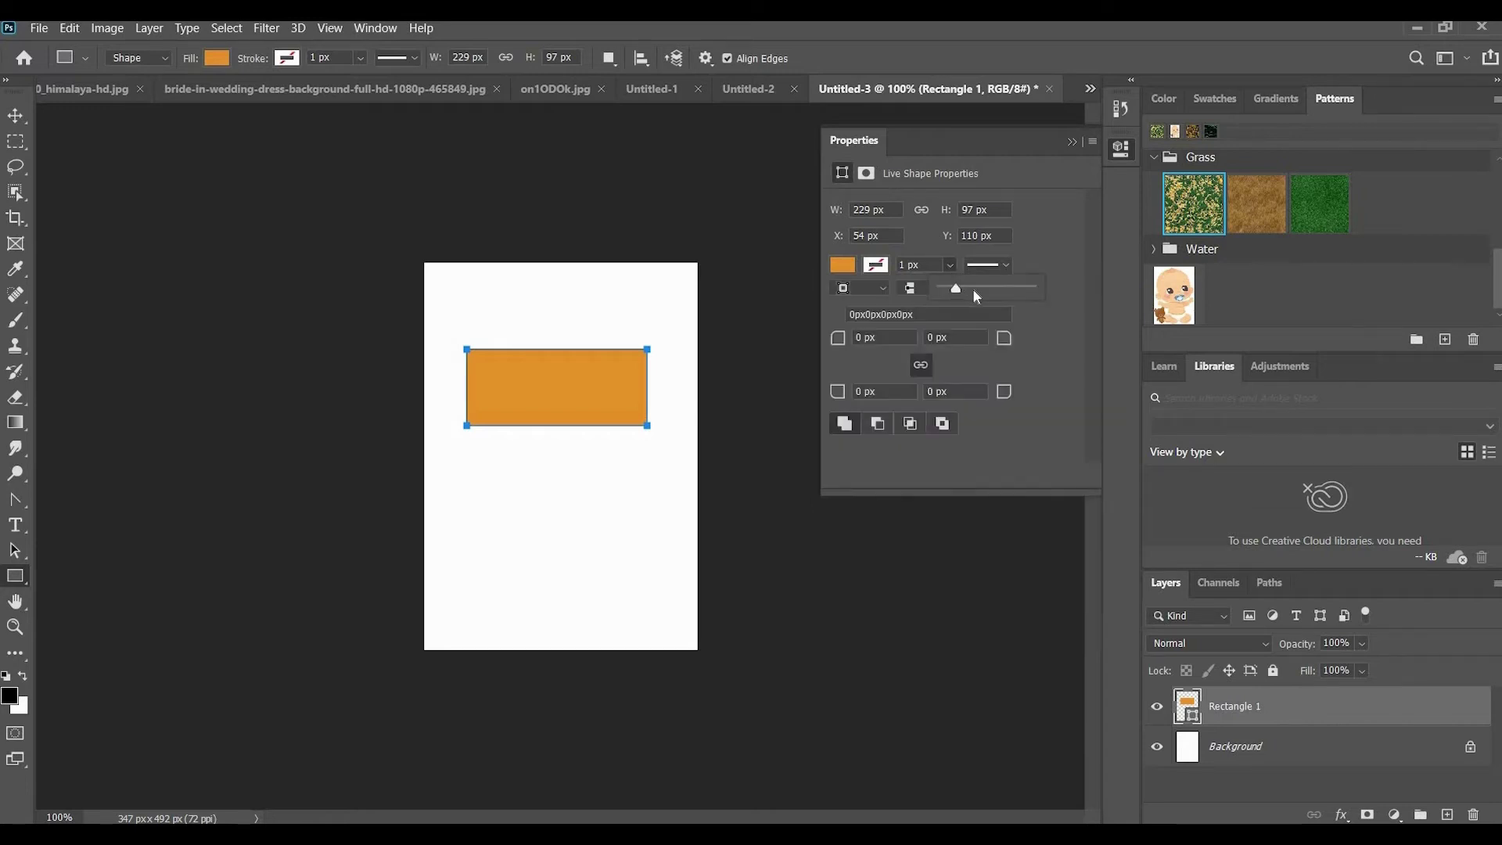
pyautogui.moveTo(974, 290); pyautogui.dragTo(969, 291)
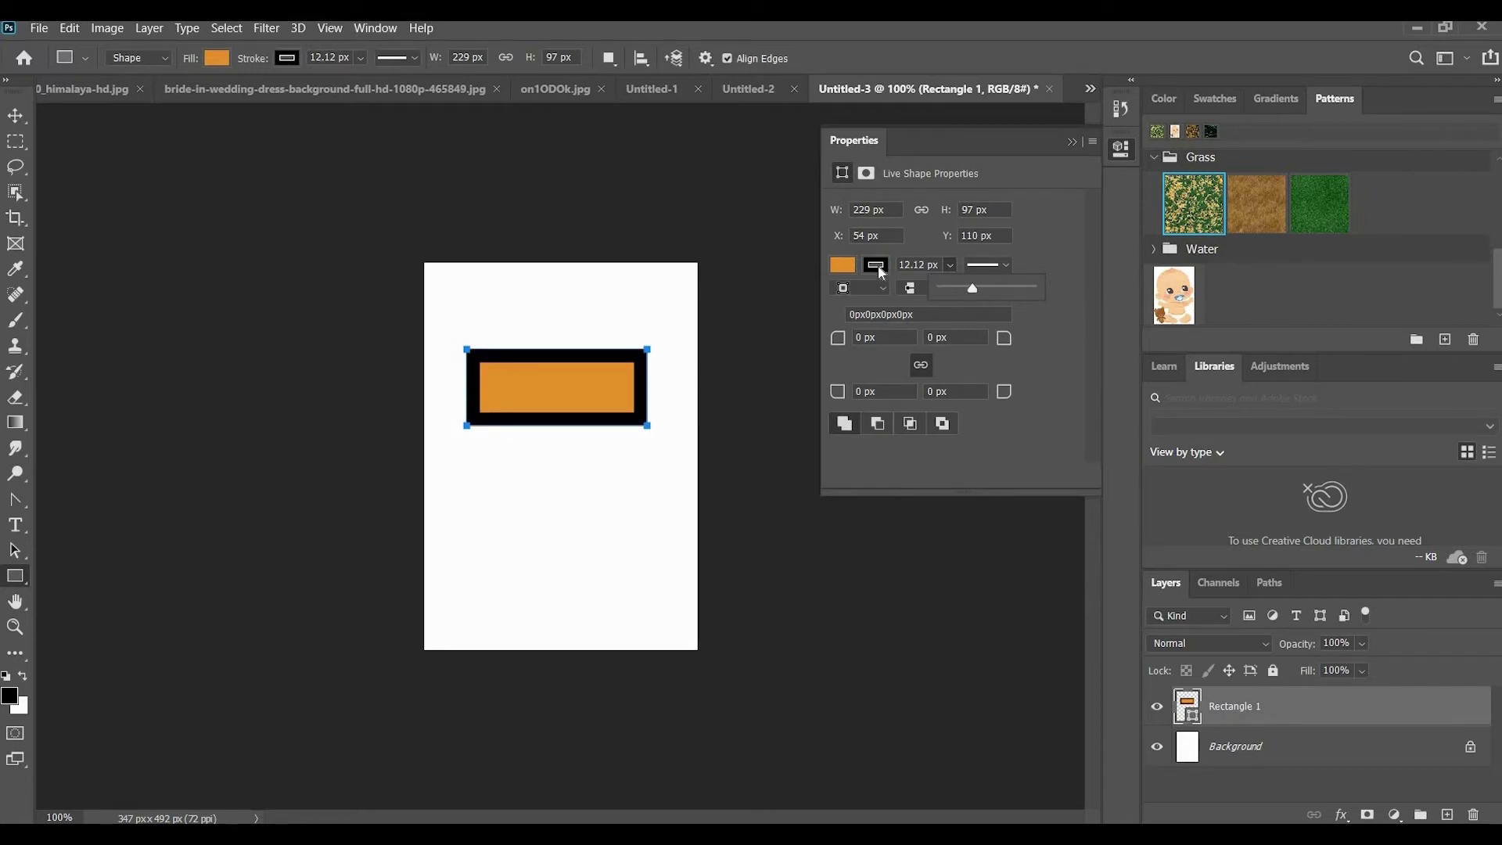
# Change the rectangle's stroke to the blue RGB swatch and reduce the stroke width to about 6.35 px
pyautogui.click(894, 391)
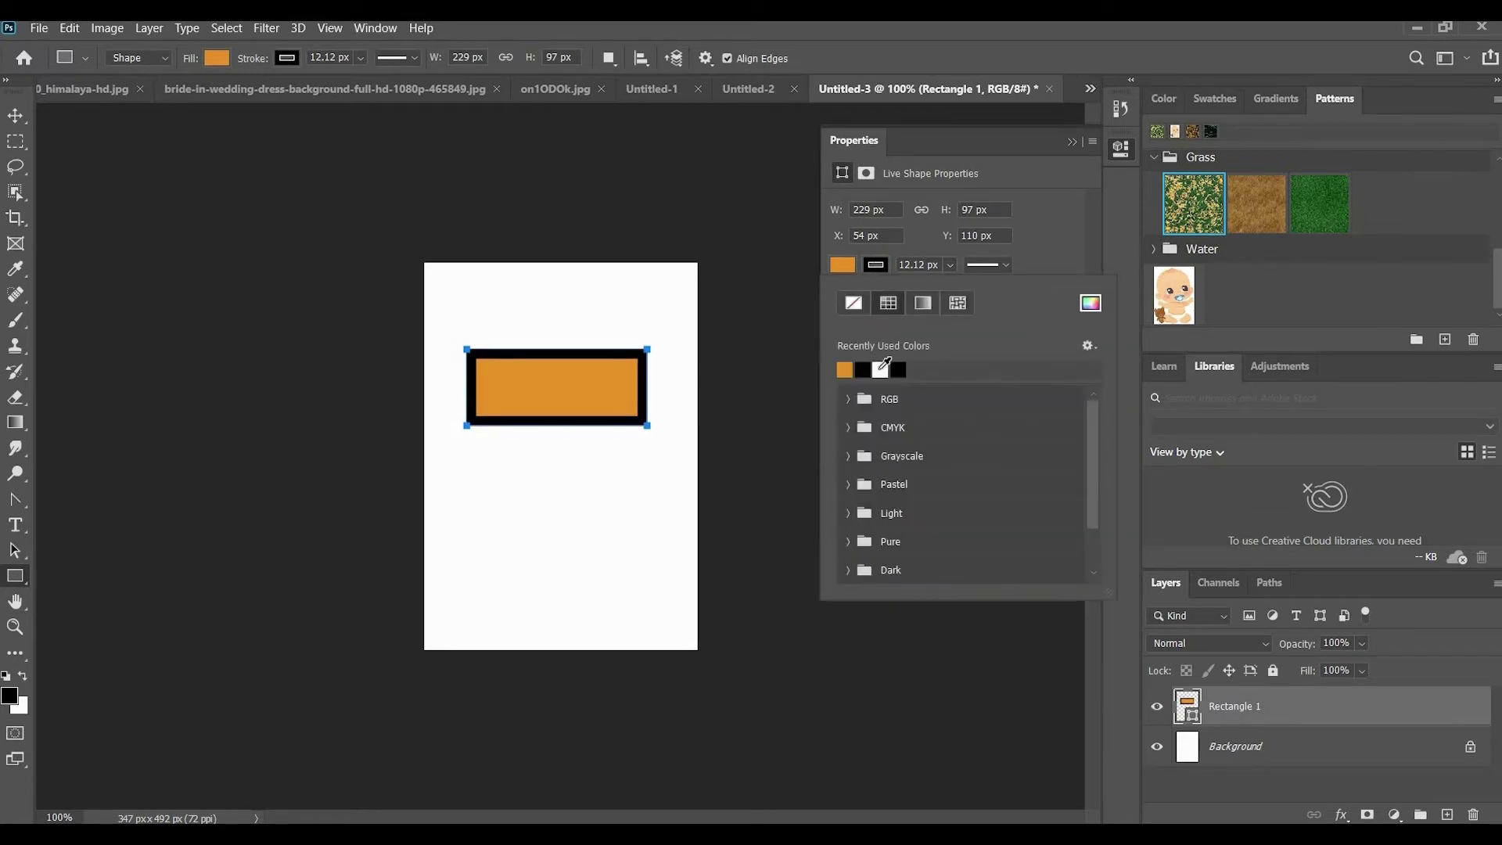
pyautogui.click(848, 398)
pyautogui.click(901, 422)
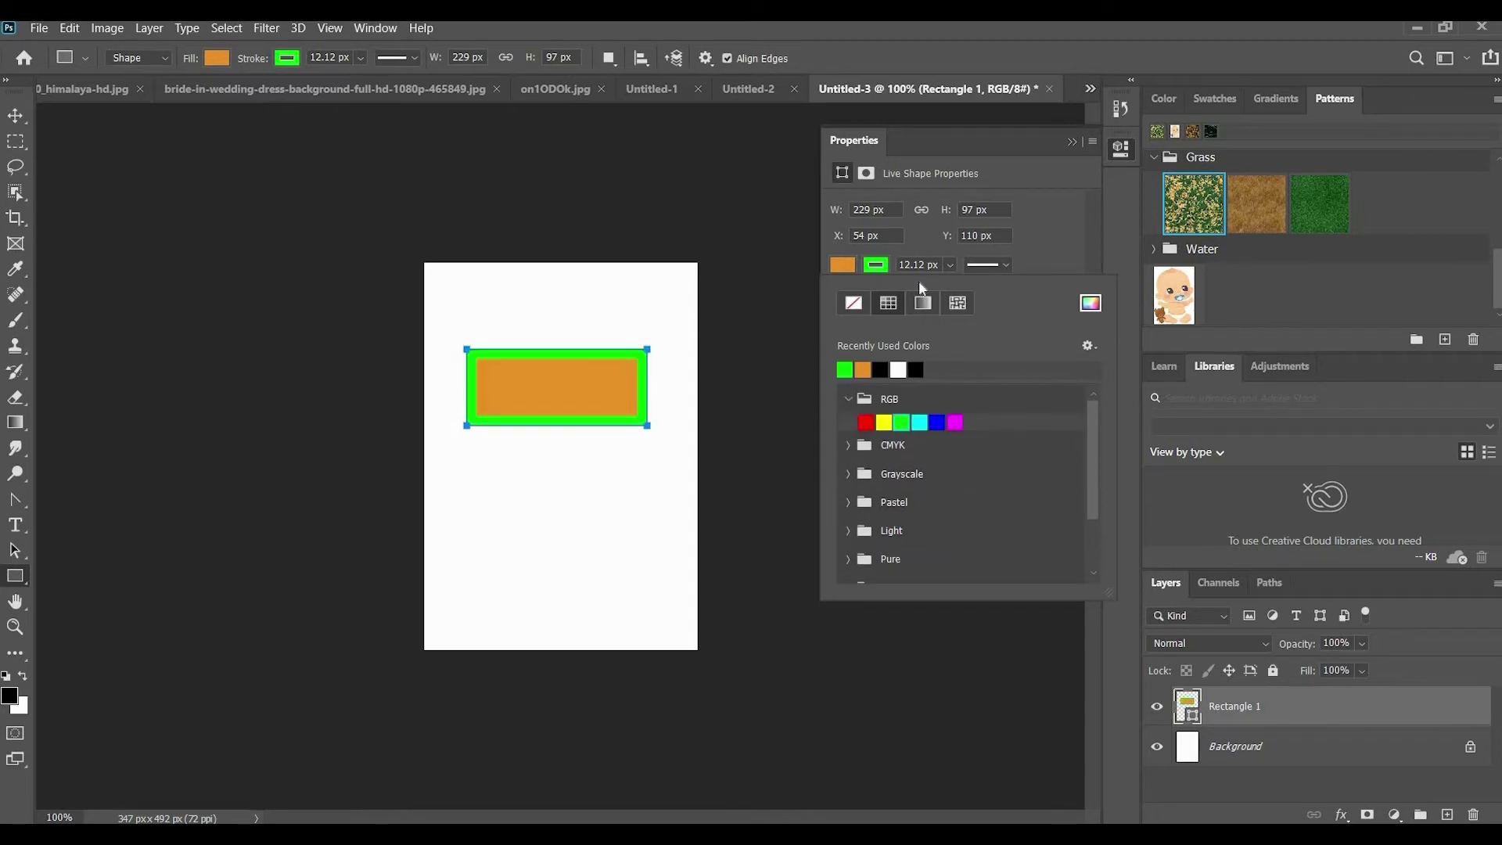
pyautogui.click(936, 423)
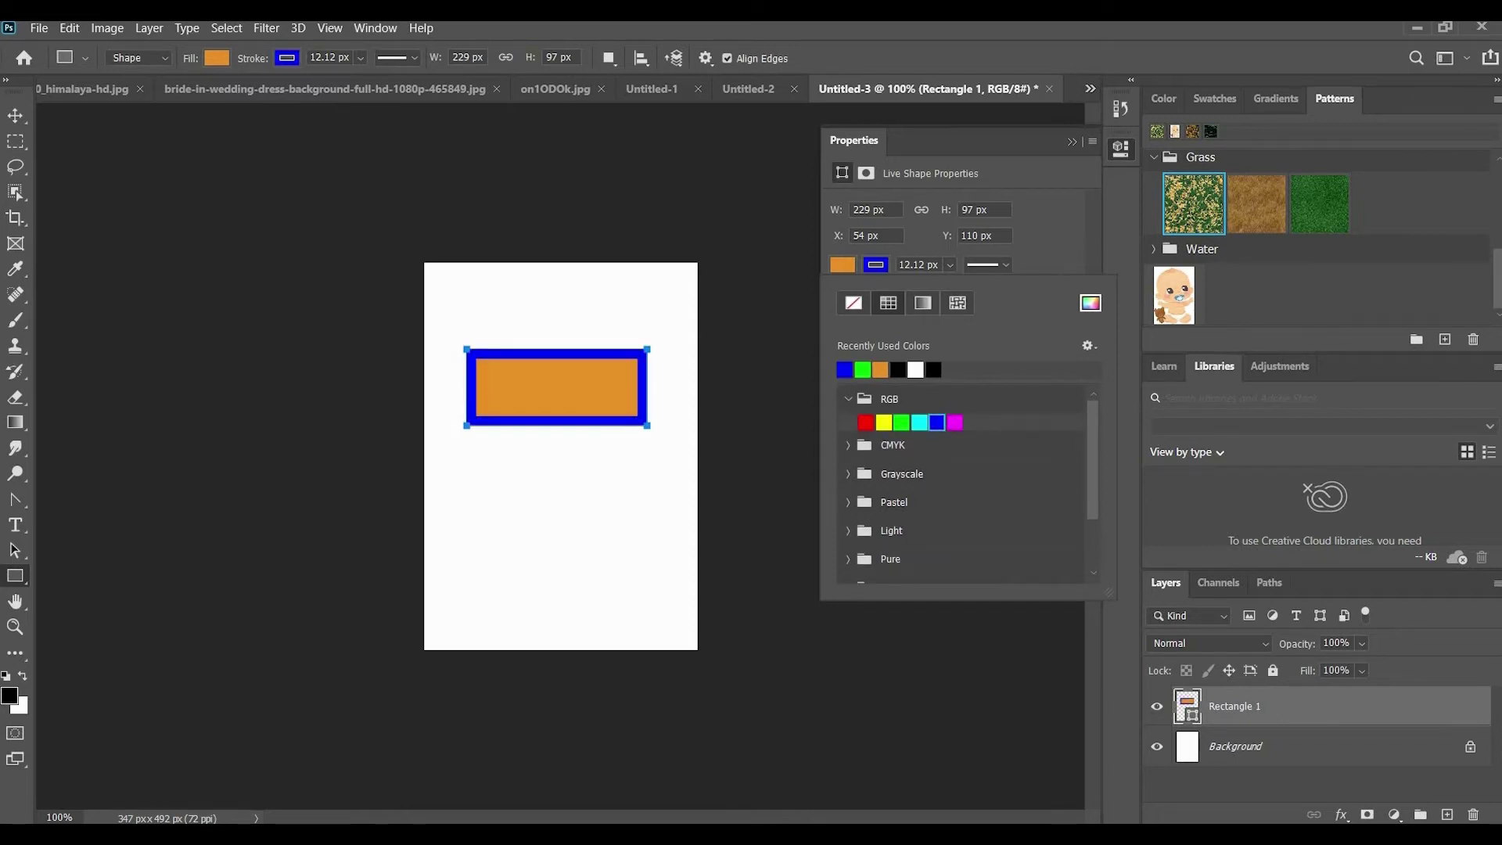
pyautogui.click(950, 265)
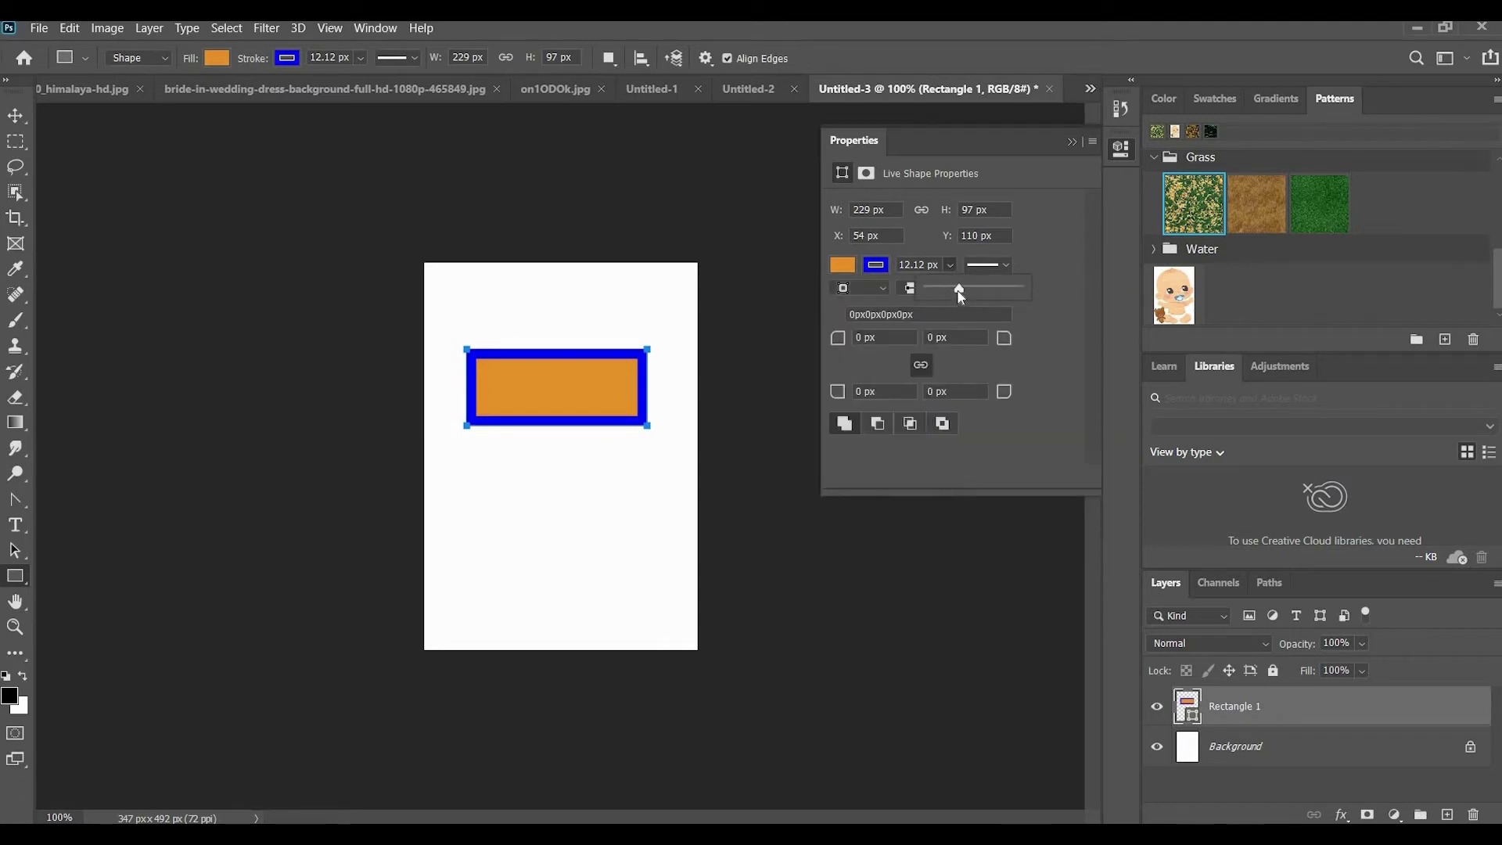
pyautogui.moveTo(942, 288); pyautogui.dragTo(949, 291)
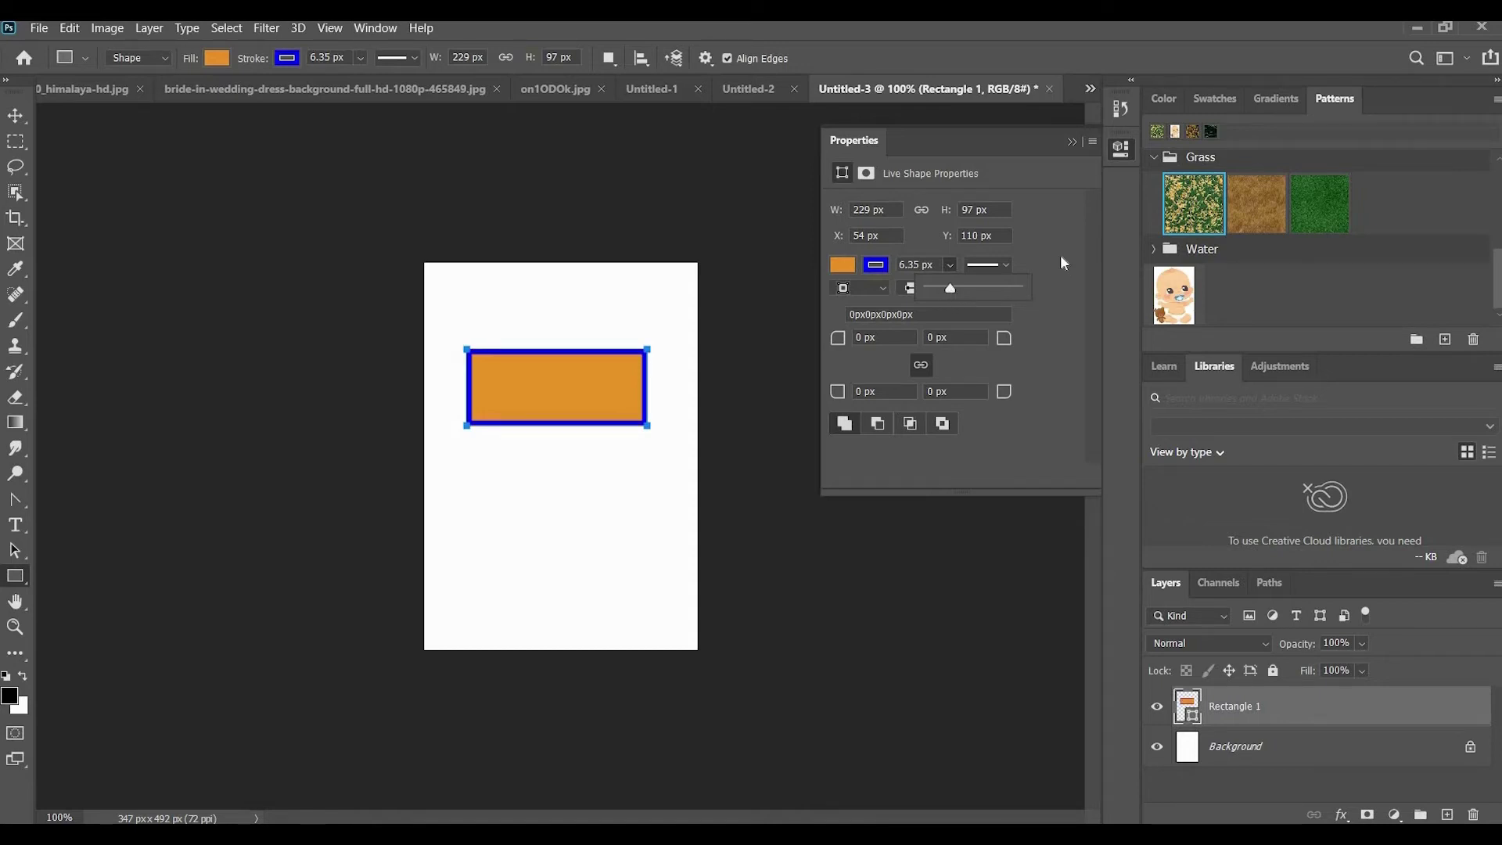
# Make the rectangle's blue stroke a dotted line with a gap of 5
pyautogui.click(997, 272)
pyautogui.click(1006, 267)
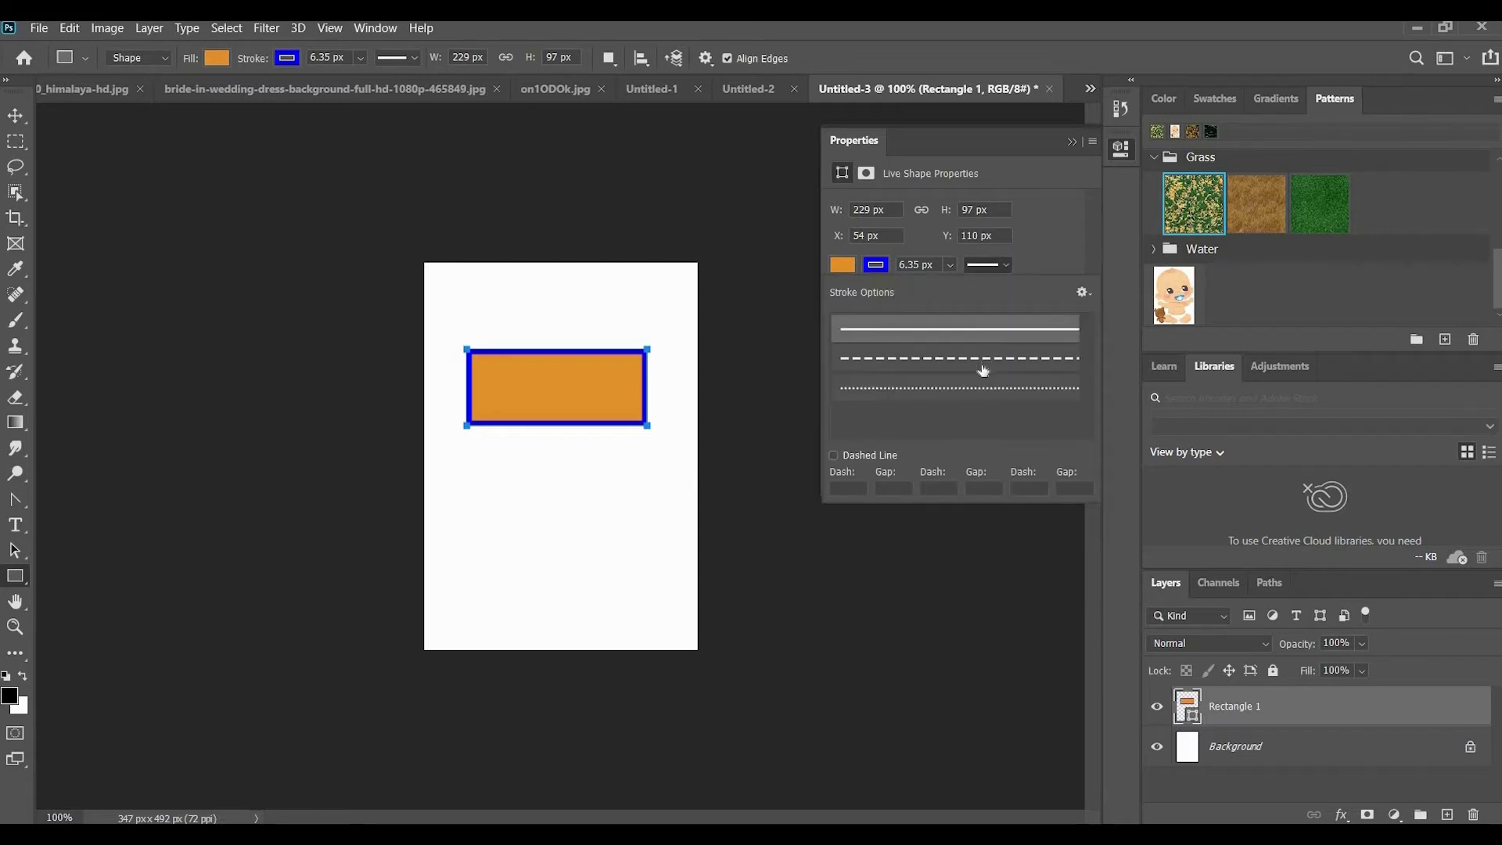
pyautogui.click(982, 366)
pyautogui.click(982, 391)
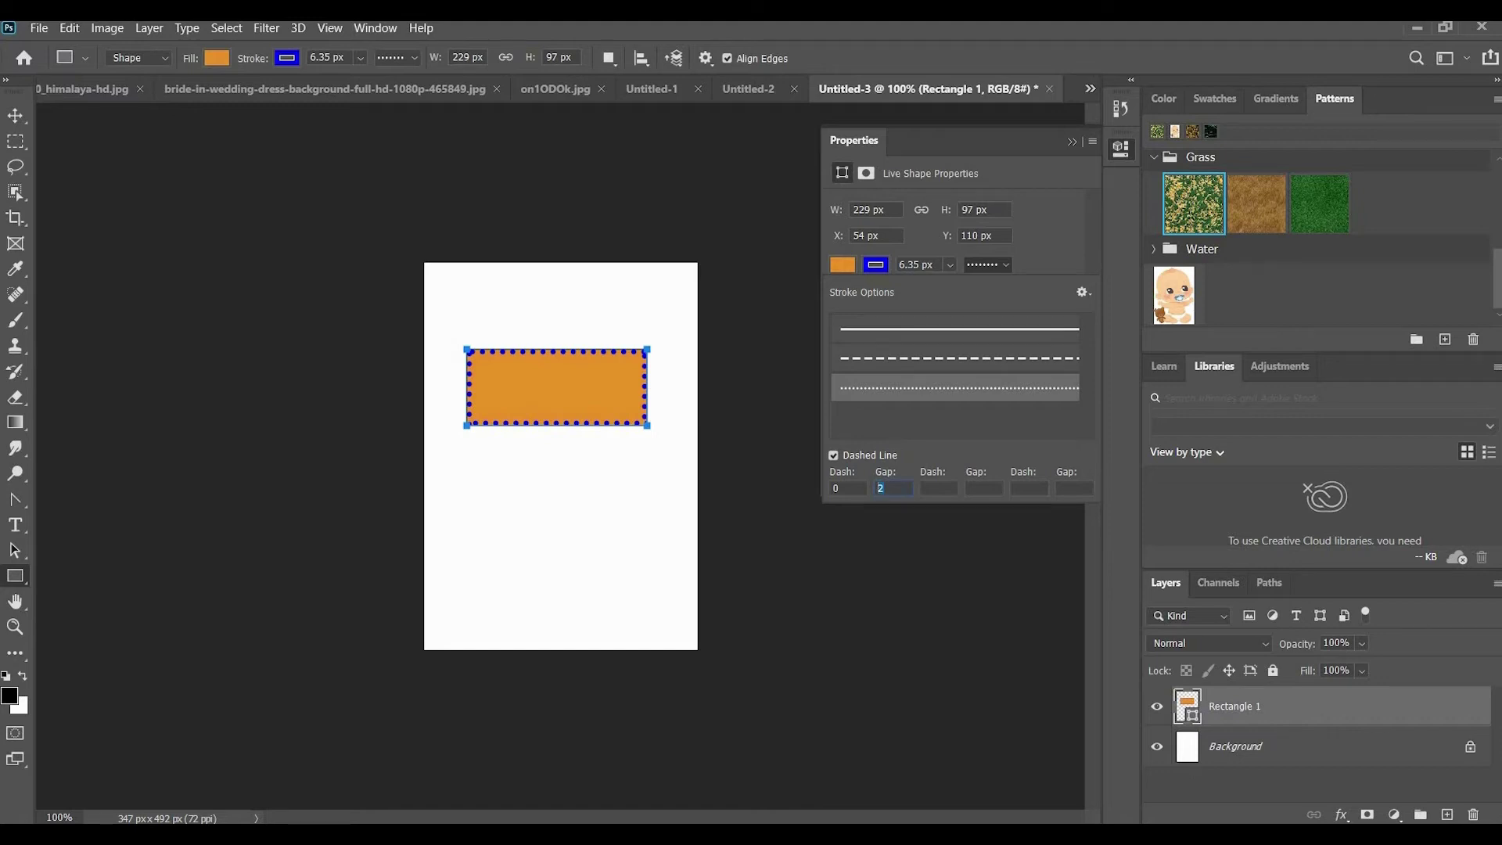
pyautogui.write('5')
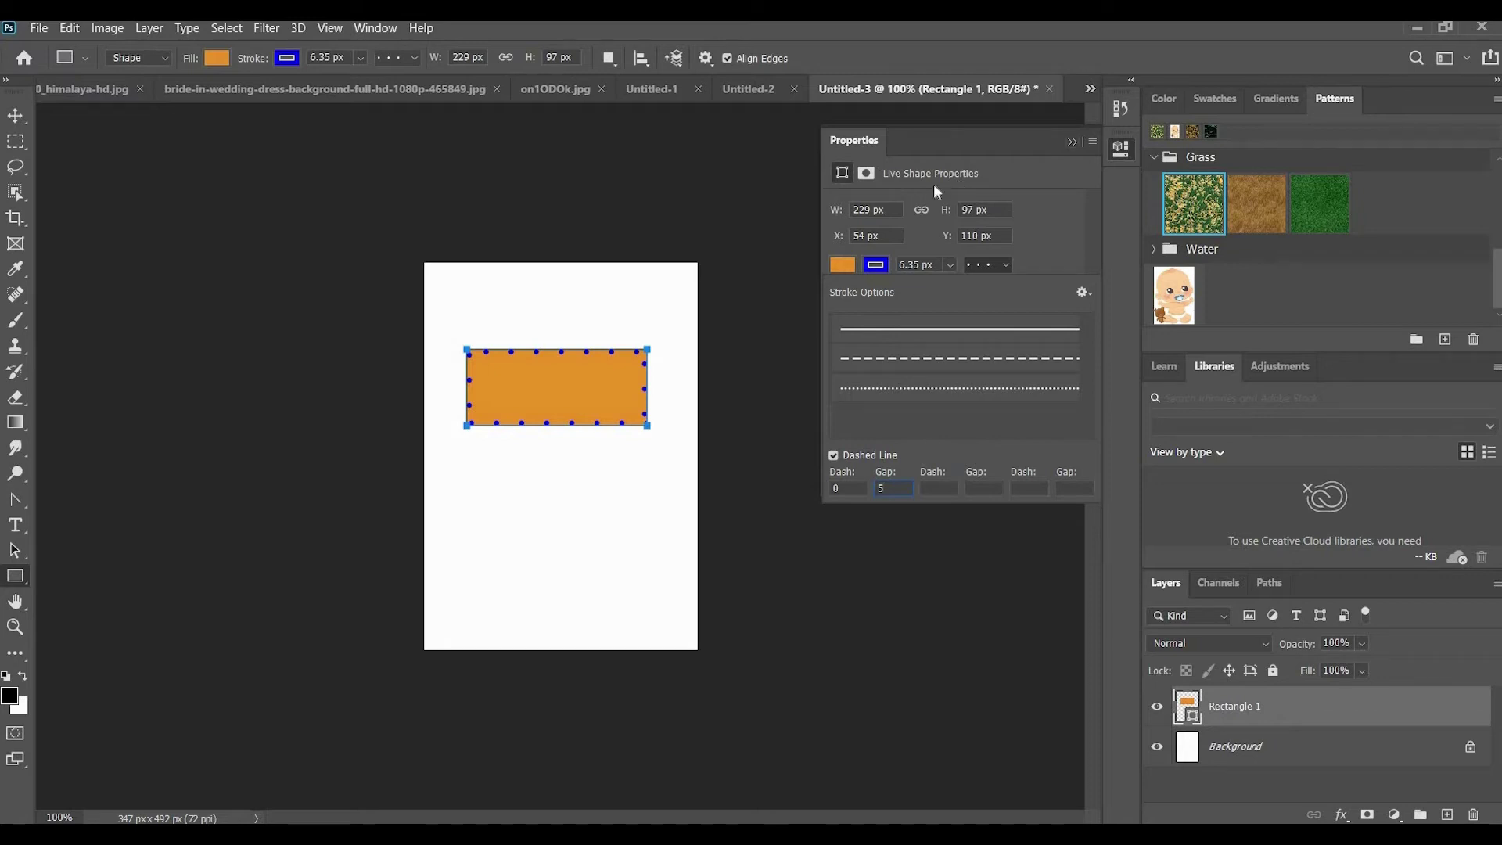
pyautogui.click(733, 429)
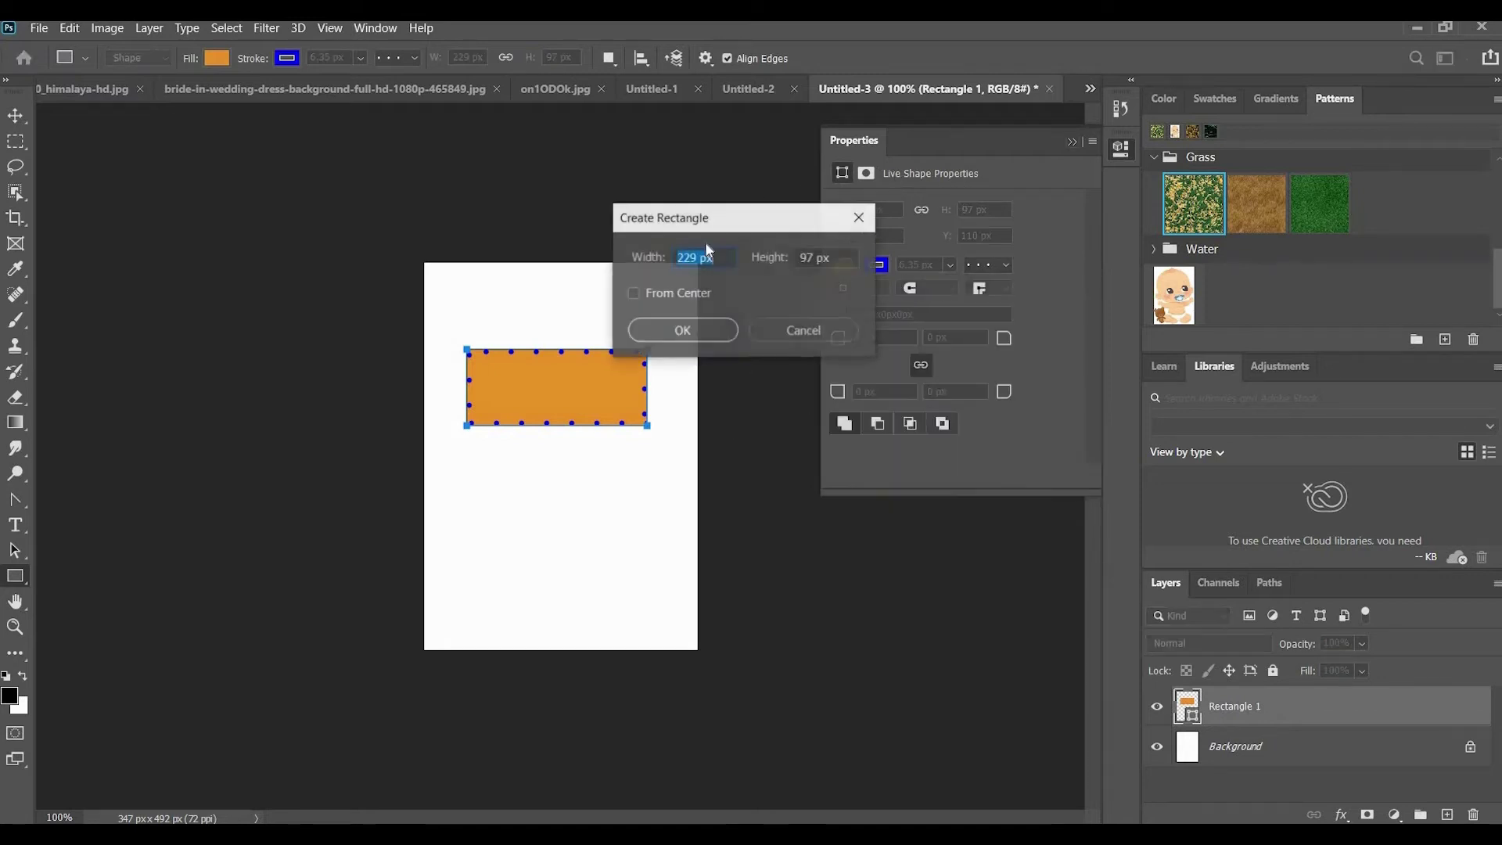
pyautogui.press('Escape')
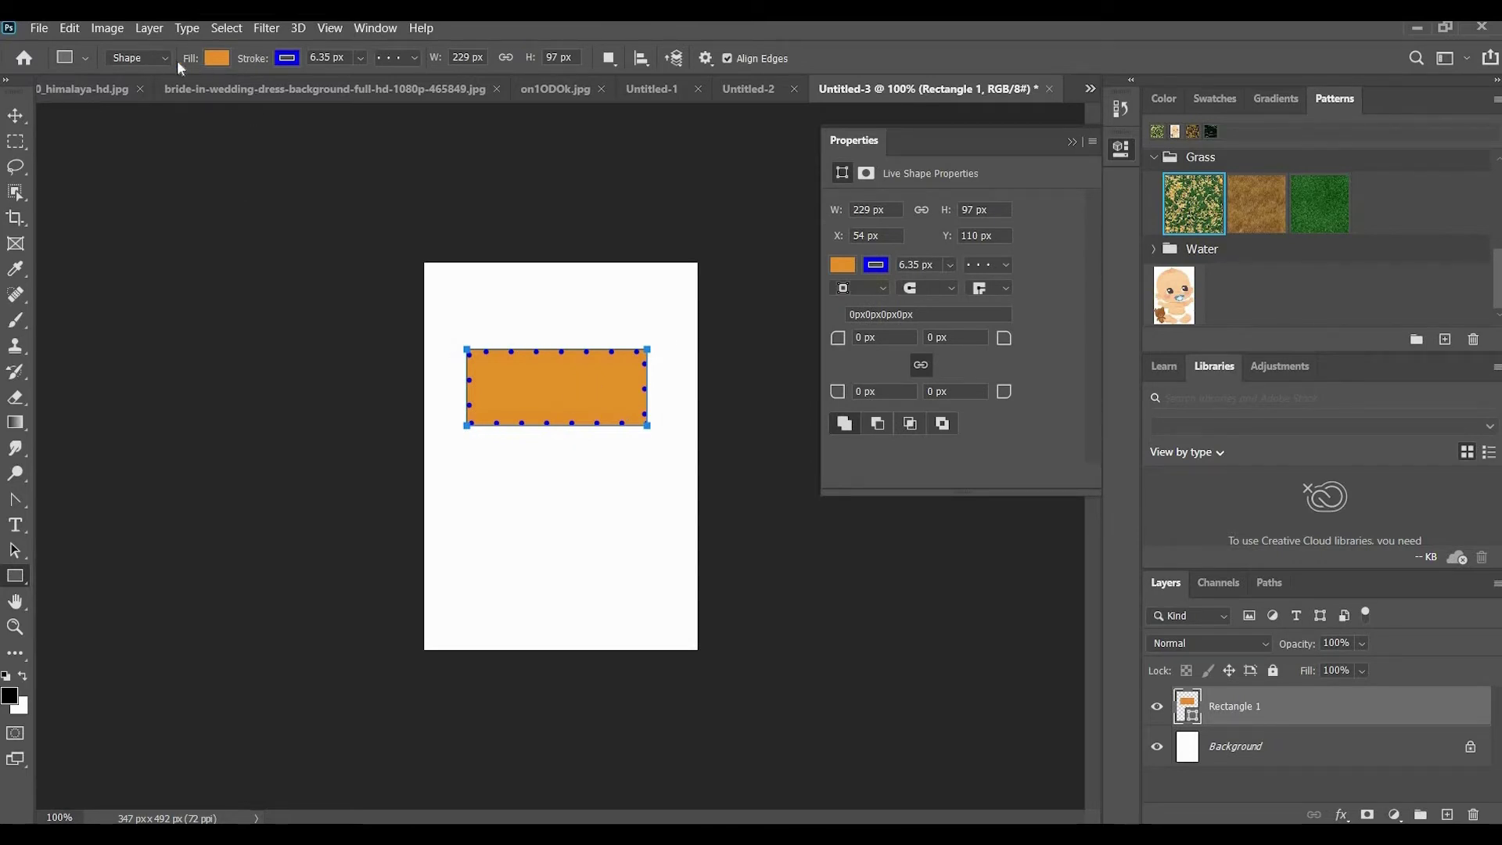
# Switch from the Rectangle tool to the Custom Shape tool
pyautogui.click(86, 57)
pyautogui.click(19, 578)
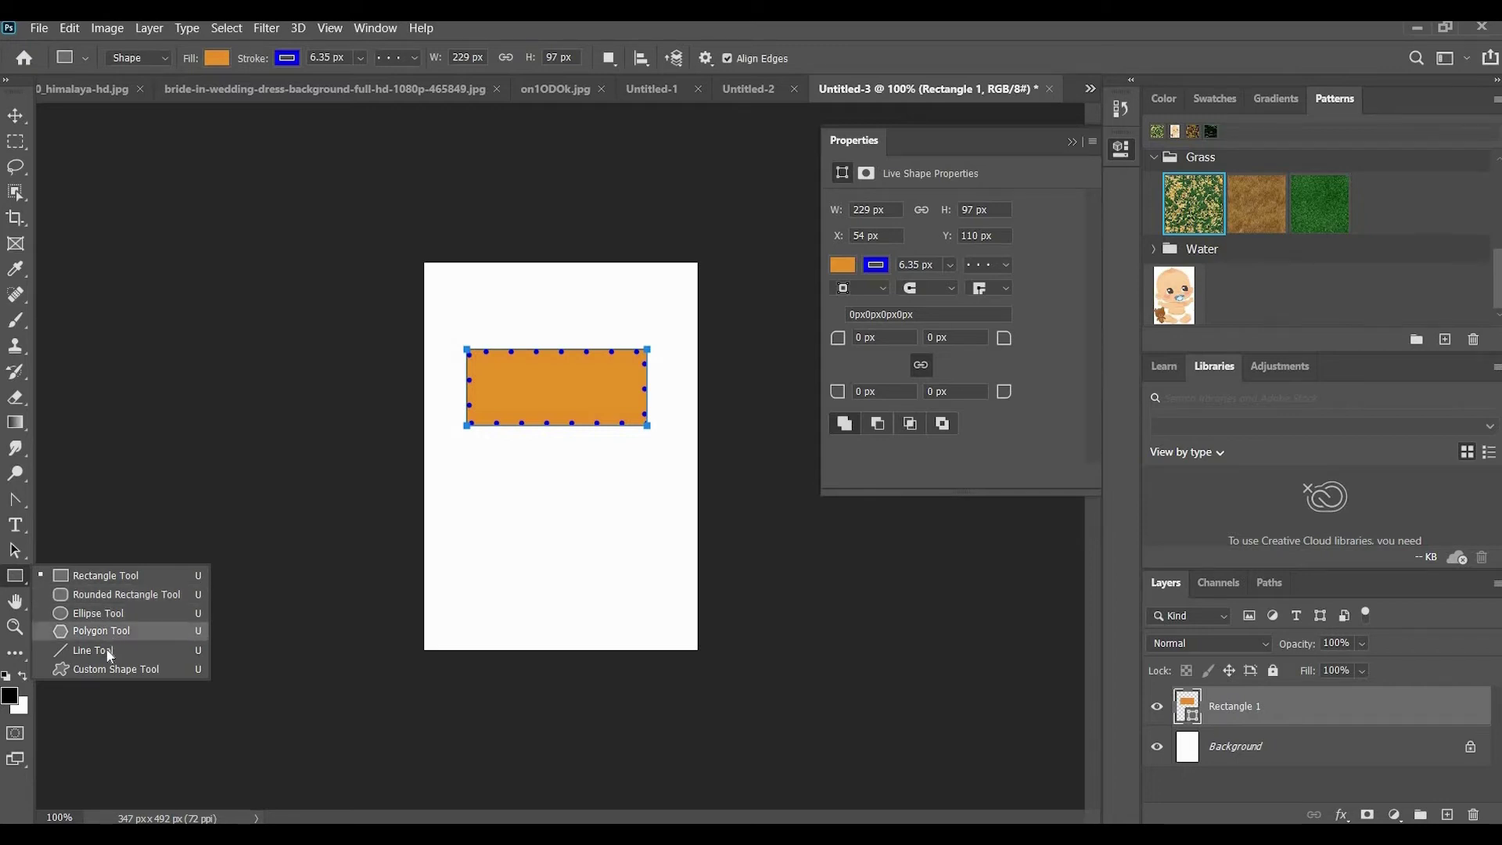
pyautogui.click(104, 670)
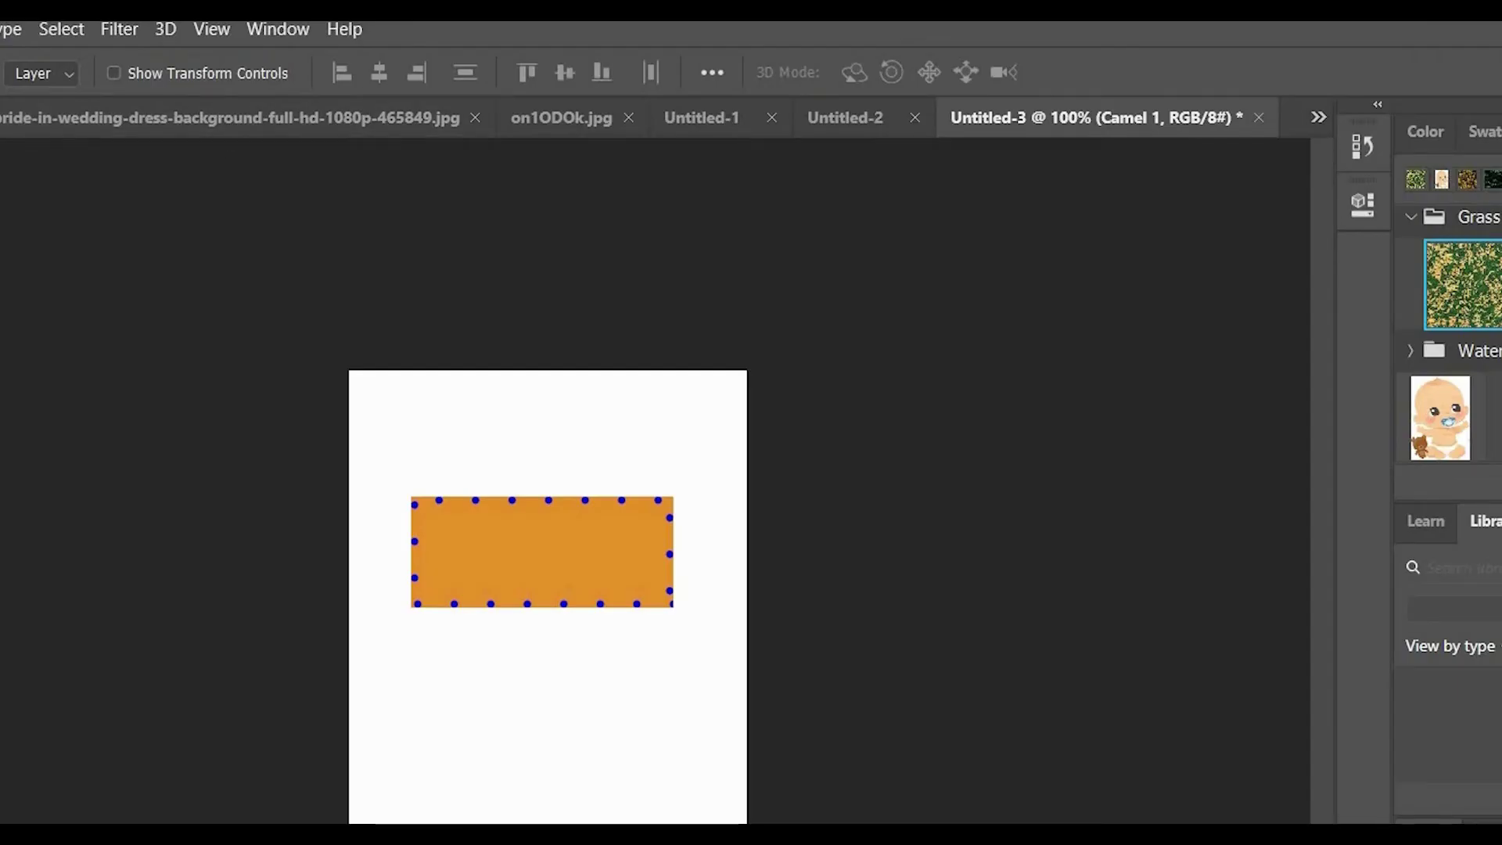
# Create another new blank document with a white background
pyautogui.hotkey('alt', 'f')
pyautogui.press('Down')
pyautogui.press('Return')
pyautogui.press('Escape')
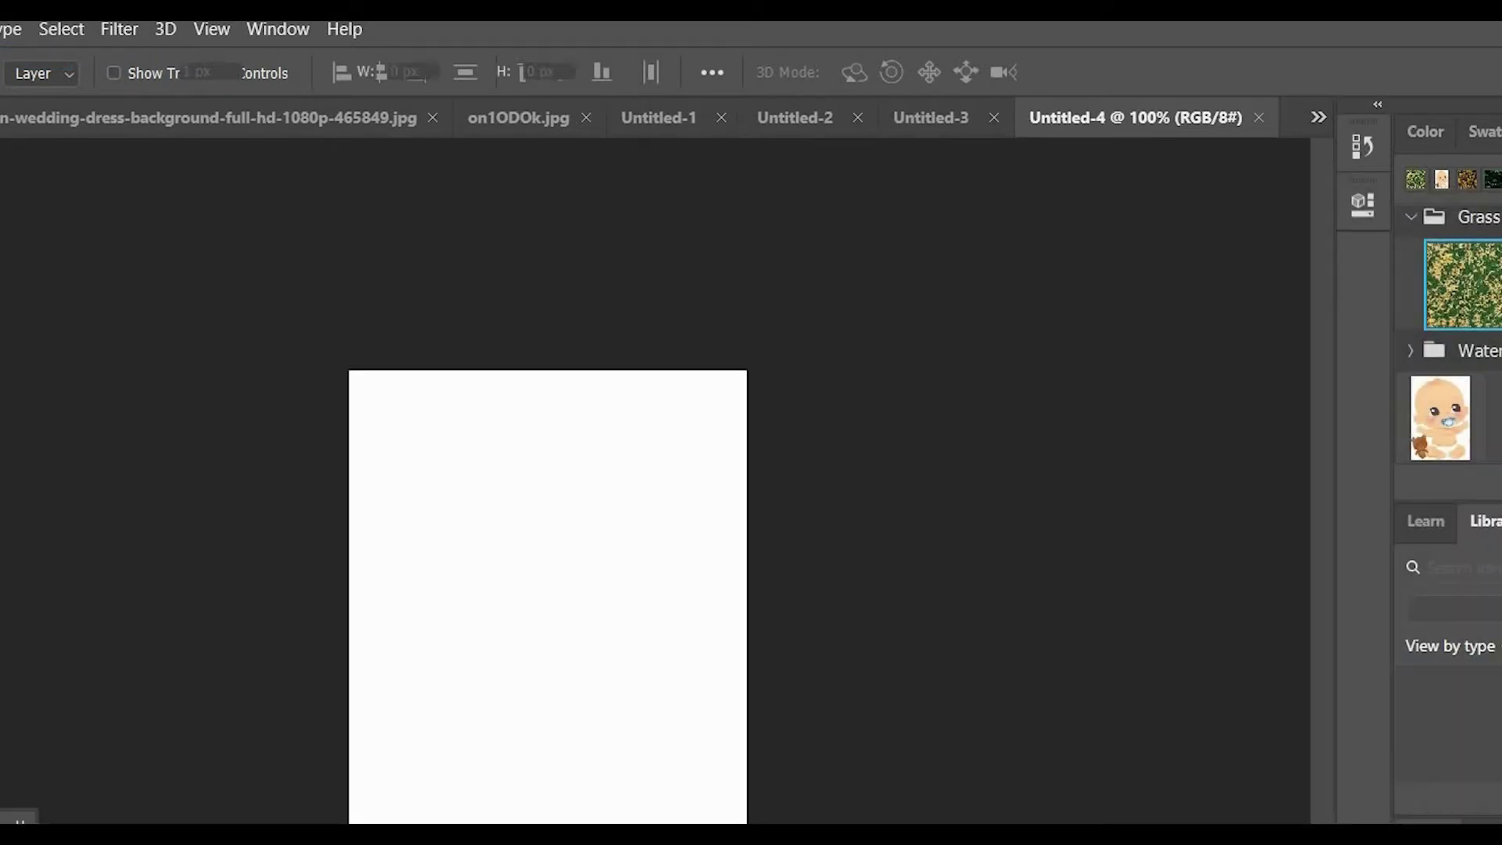
# Draw the second shape of the Flowers custom shapes in black, about 111 × 206 px, in the canvas's upper middle
pyautogui.press('u')
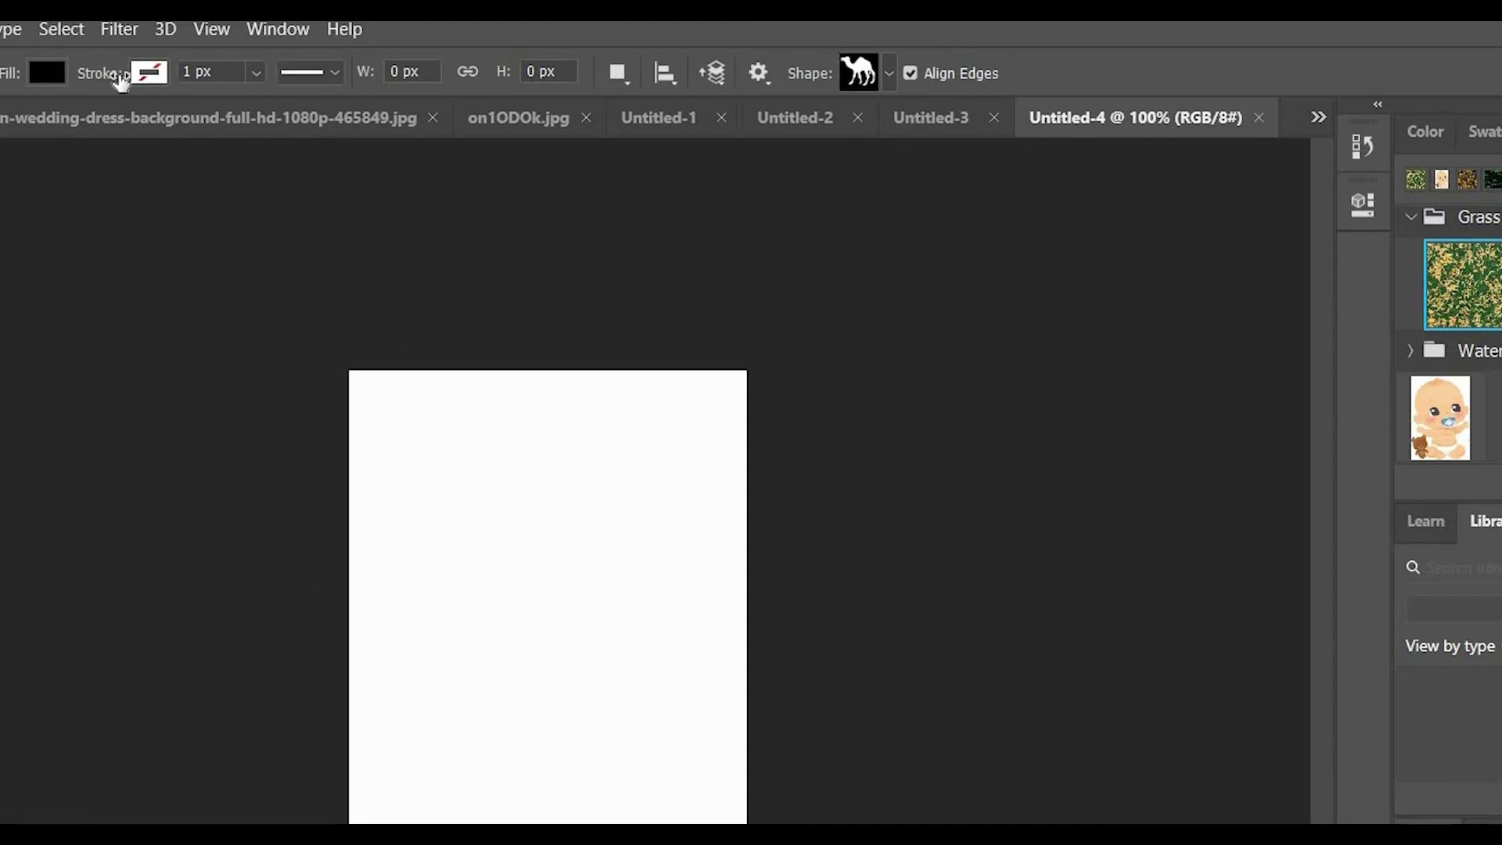
pyautogui.click(891, 73)
pyautogui.click(814, 182)
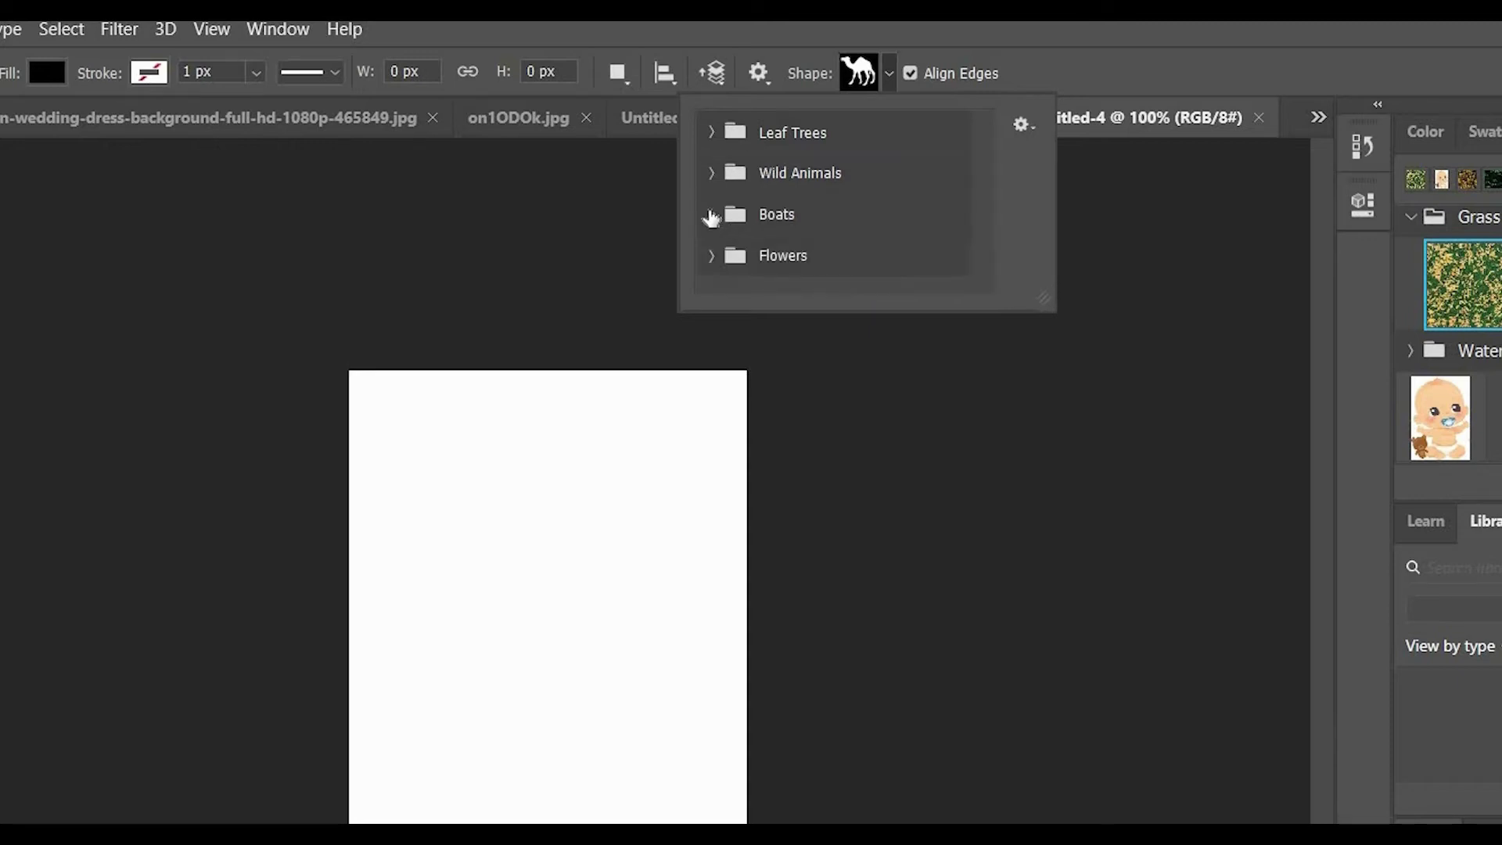
pyautogui.click(782, 219)
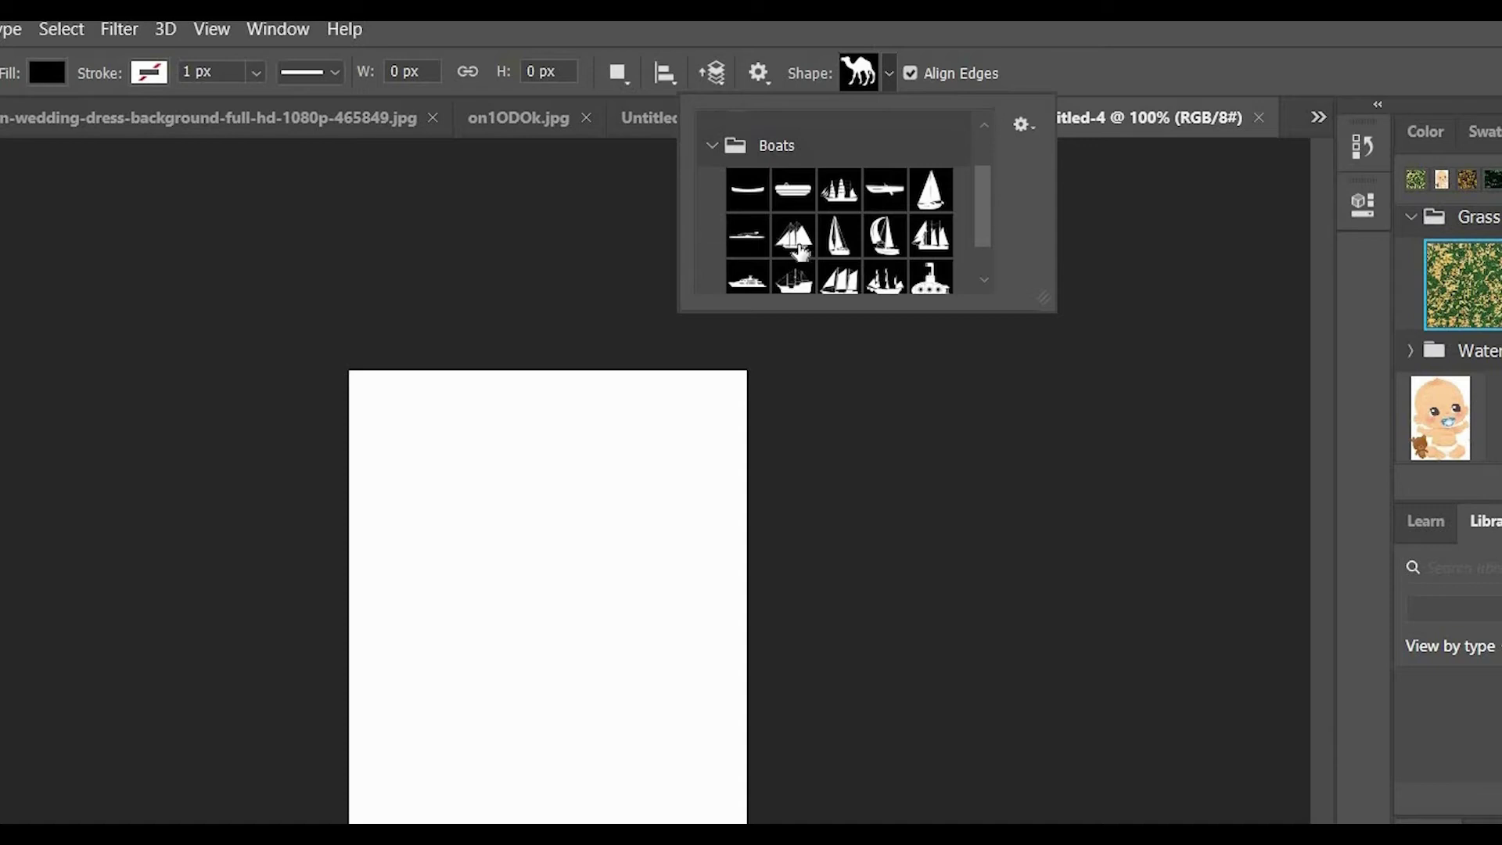
pyautogui.scroll(1, 758, 240)
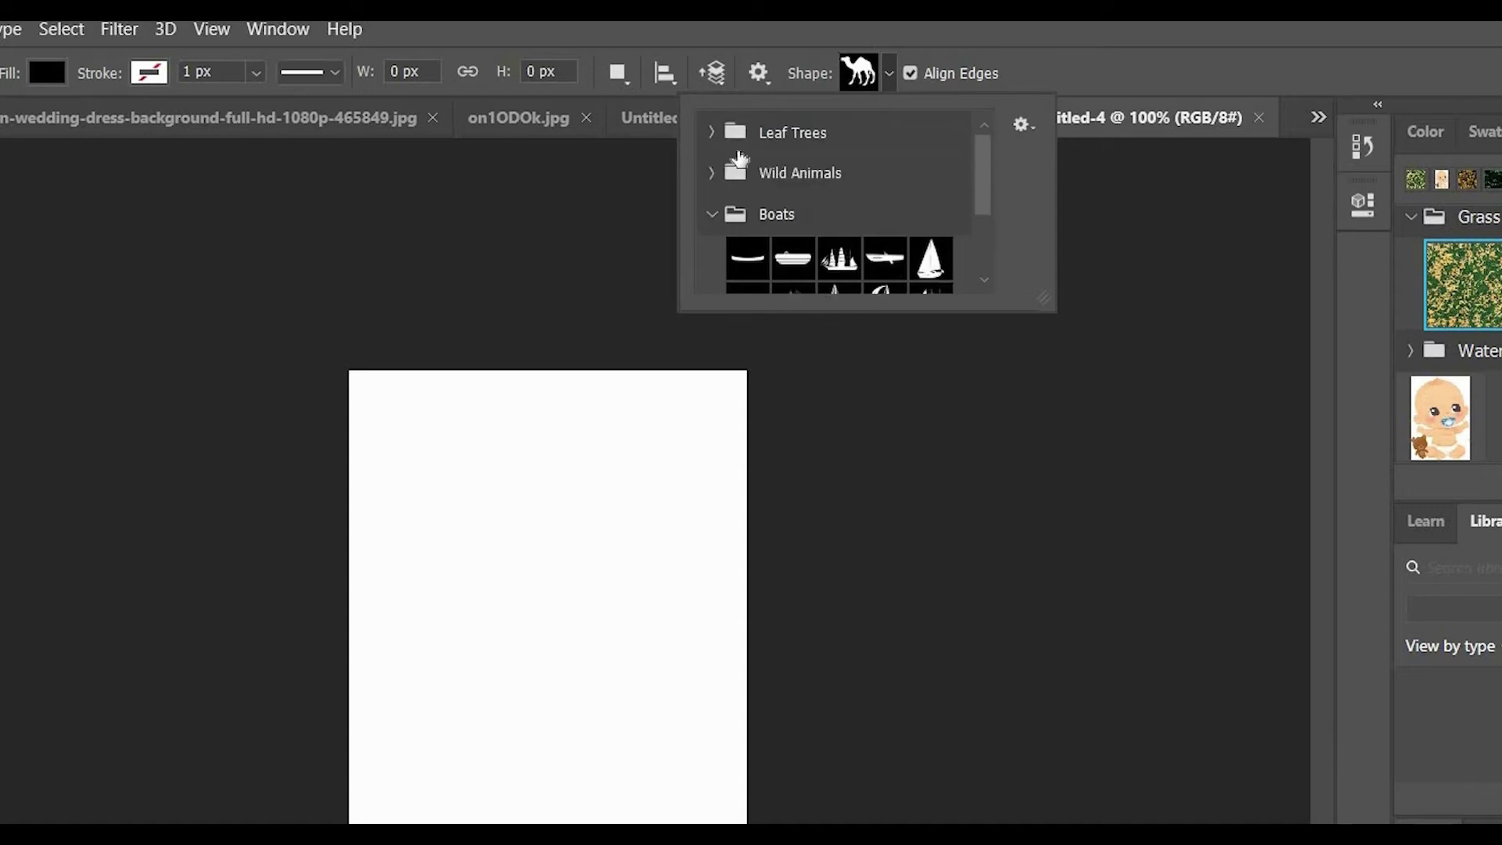
pyautogui.click(780, 232)
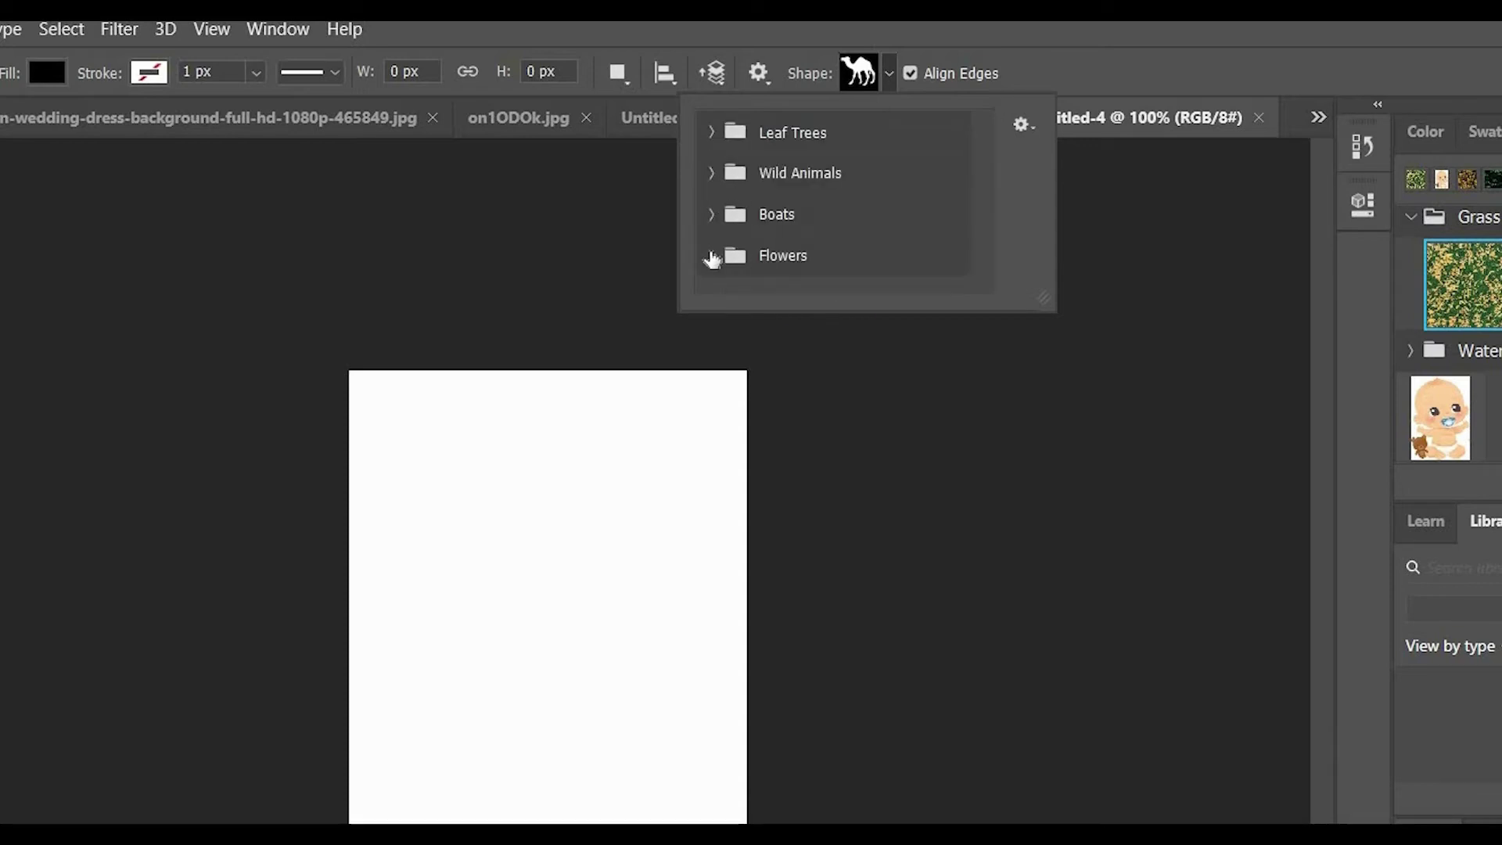
pyautogui.click(813, 255)
pyautogui.scroll(-3, 816, 255)
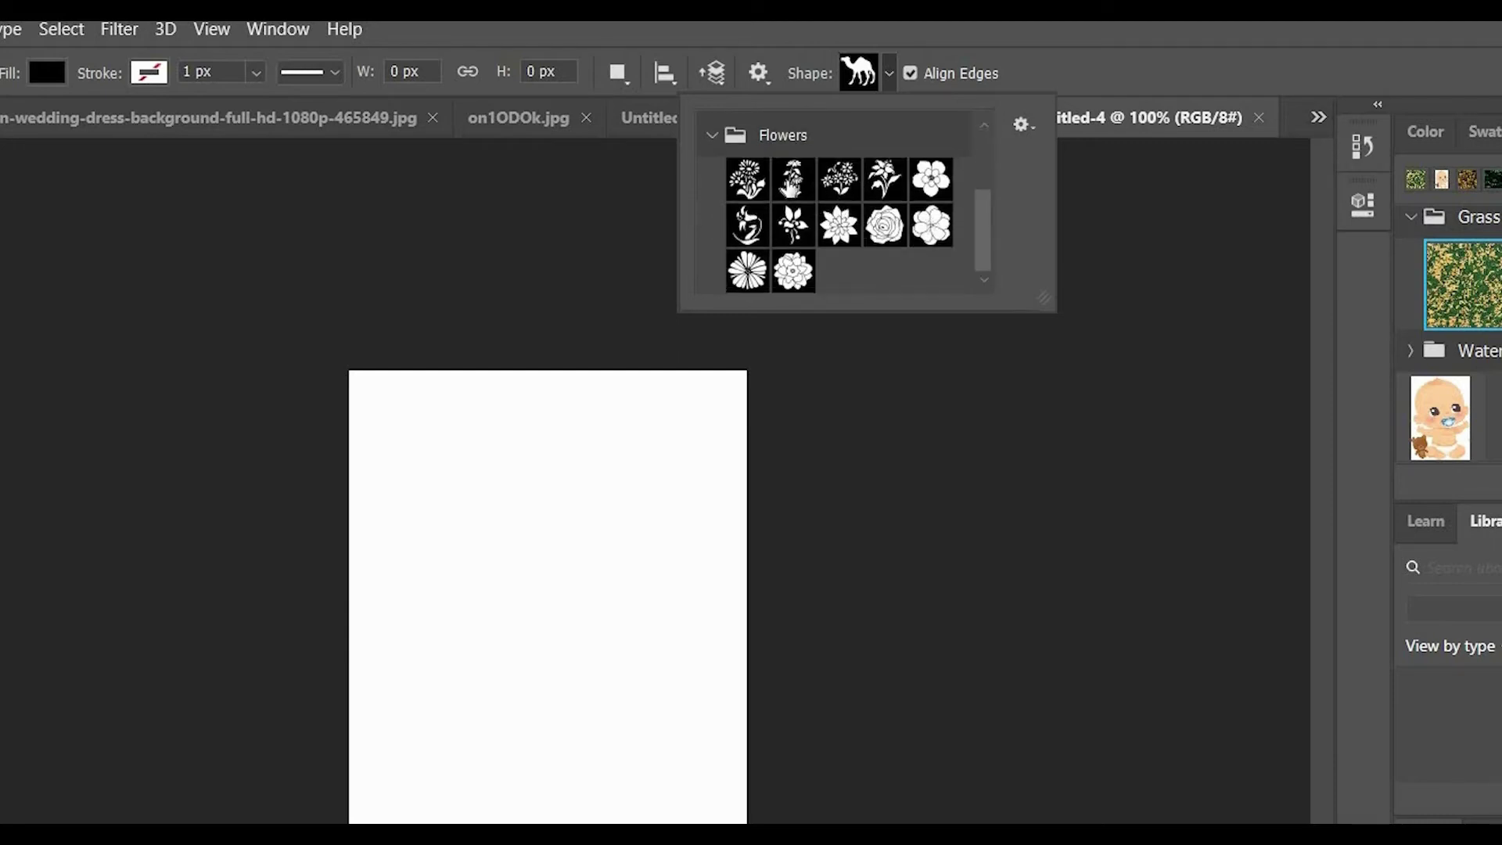
pyautogui.click(793, 178)
pyautogui.click(520, 539)
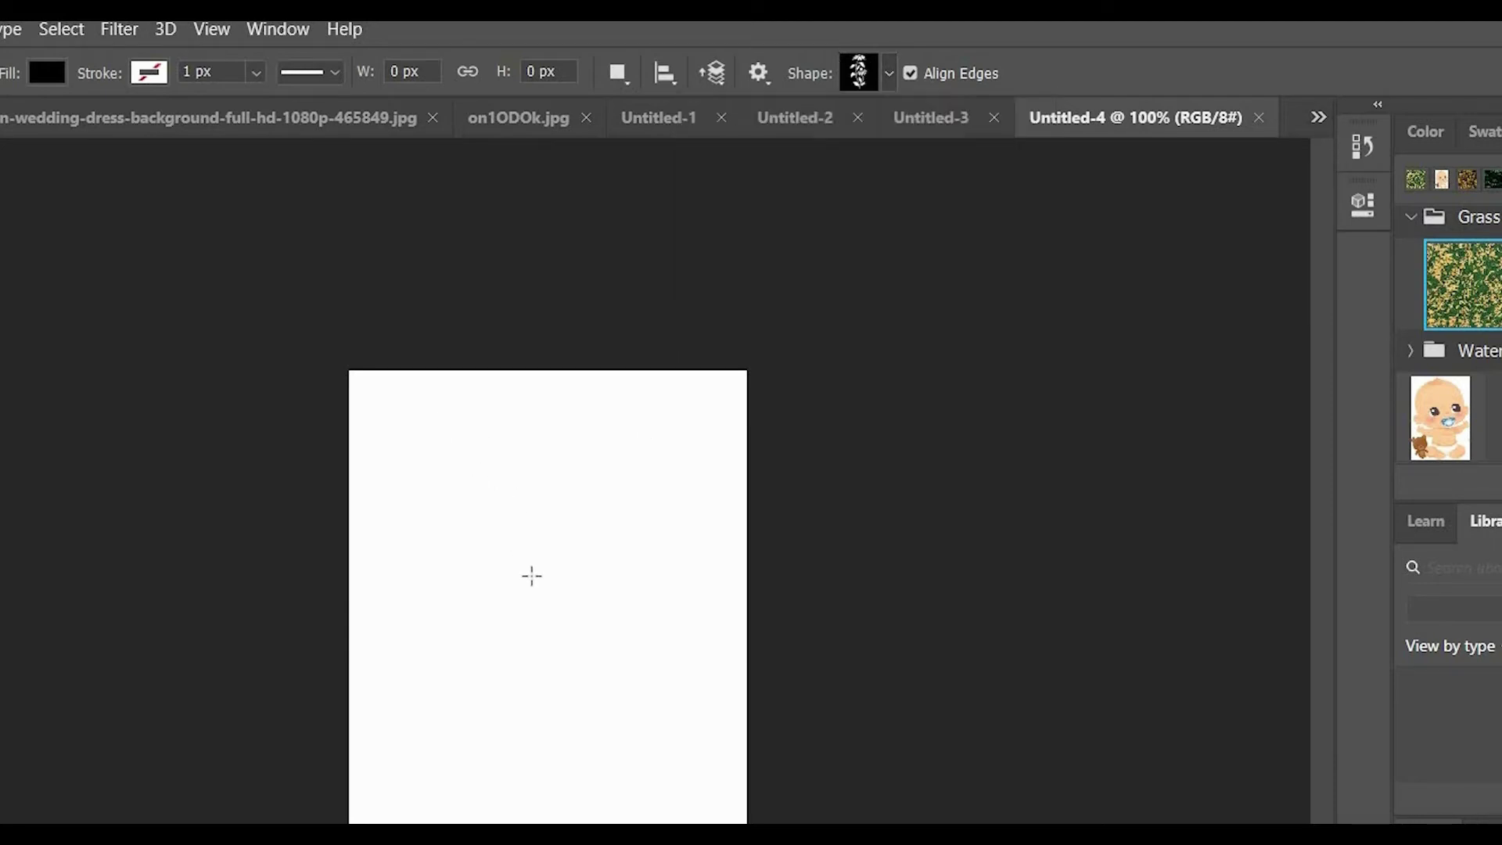
pyautogui.moveTo(439, 420); pyautogui.dragTo(714, 596)
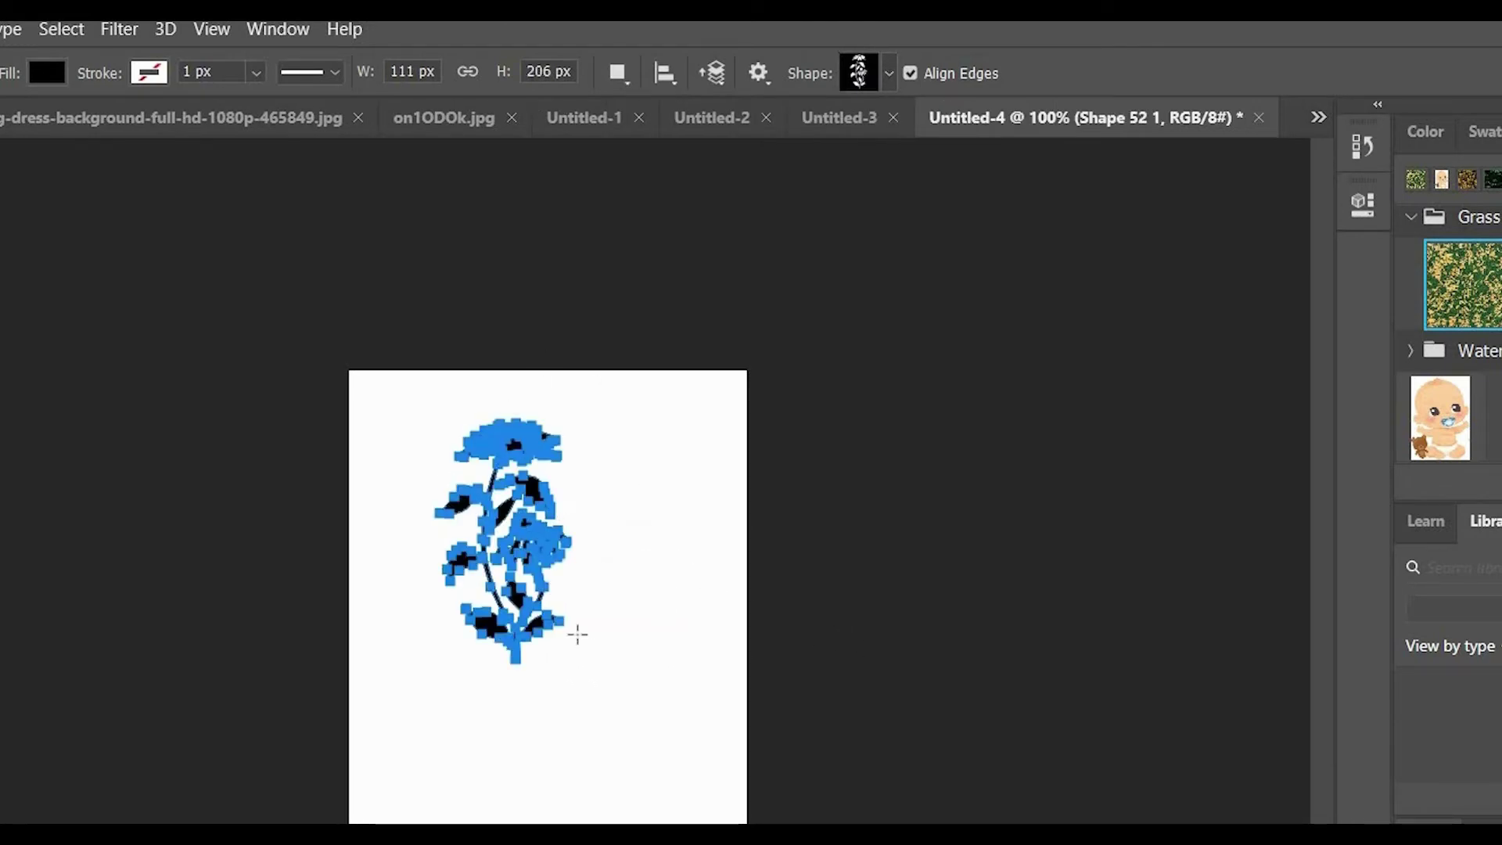
# Draw the ostrich from the Wild Animals custom shapes below the flower at the canvas's lower left, about 166 × 124 px
pyautogui.click(888, 72)
pyautogui.scroll(4, 774, 203)
pyautogui.click(714, 175)
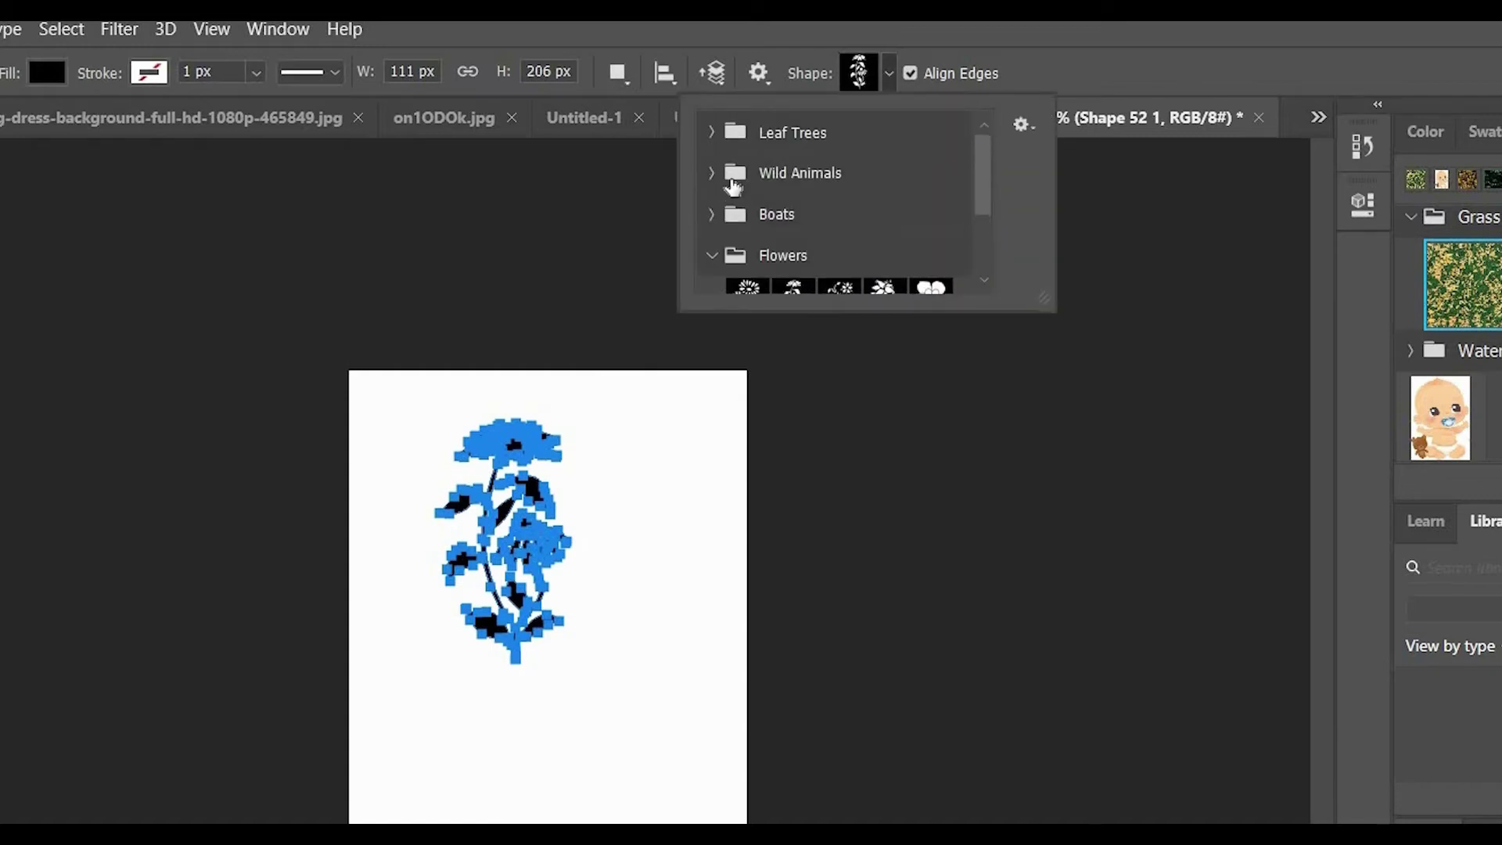
pyautogui.scroll(-1, 900, 225)
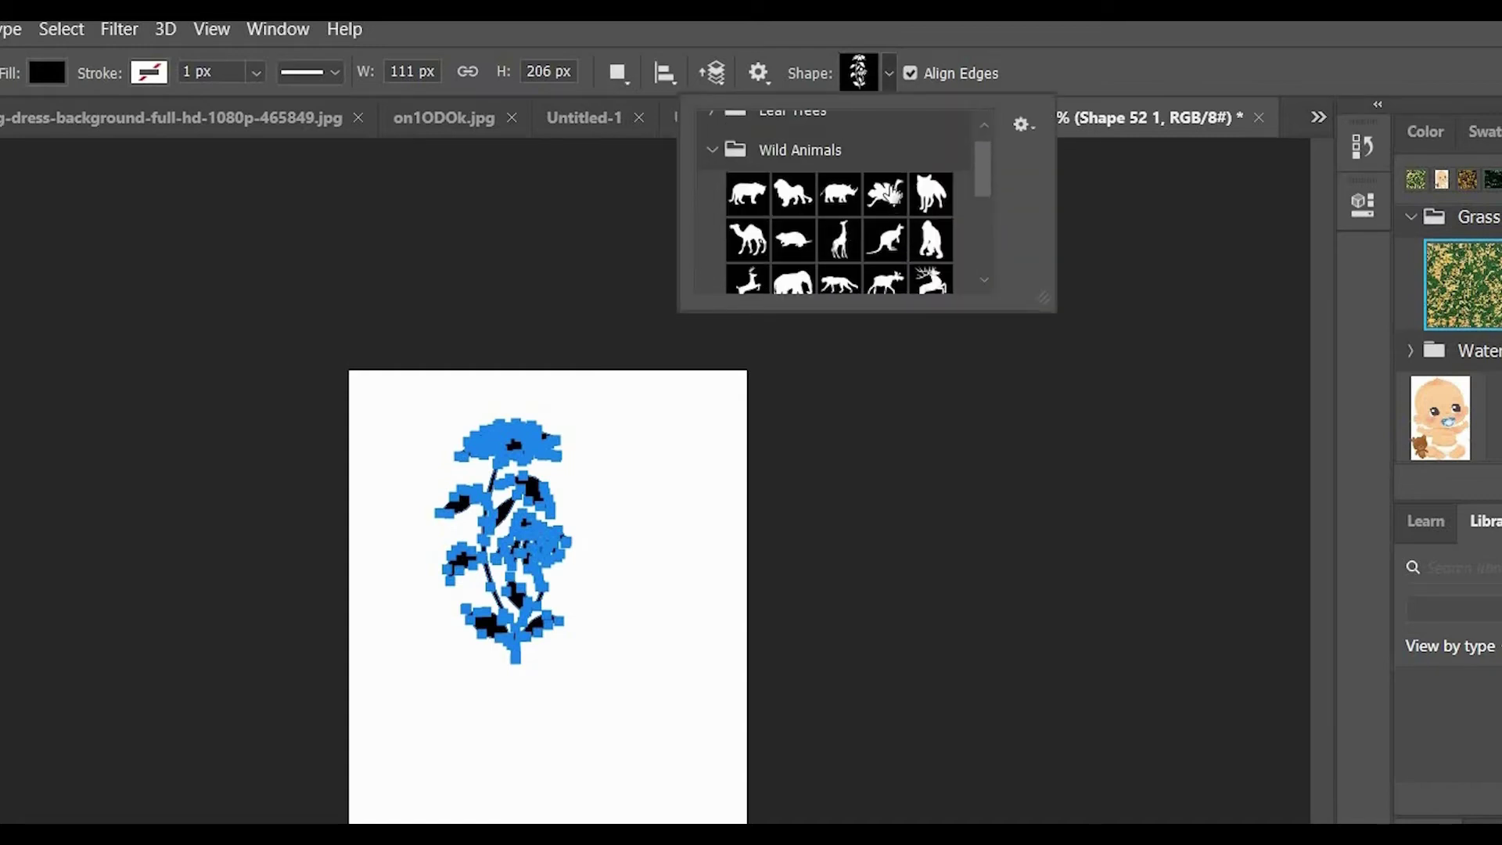
pyautogui.click(892, 201)
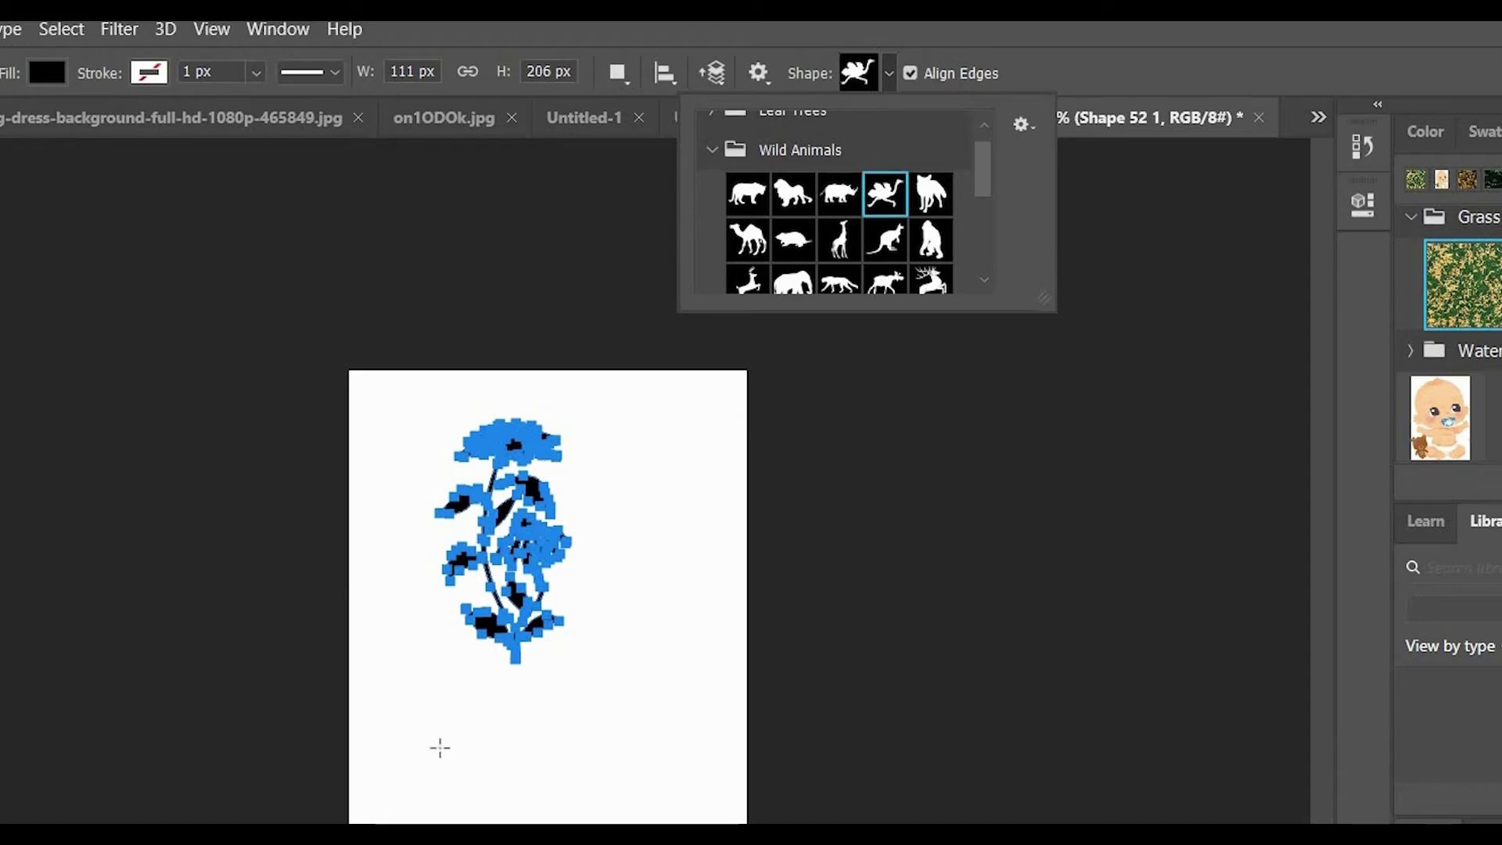
pyautogui.moveTo(381, 697); pyautogui.dragTo(569, 837)
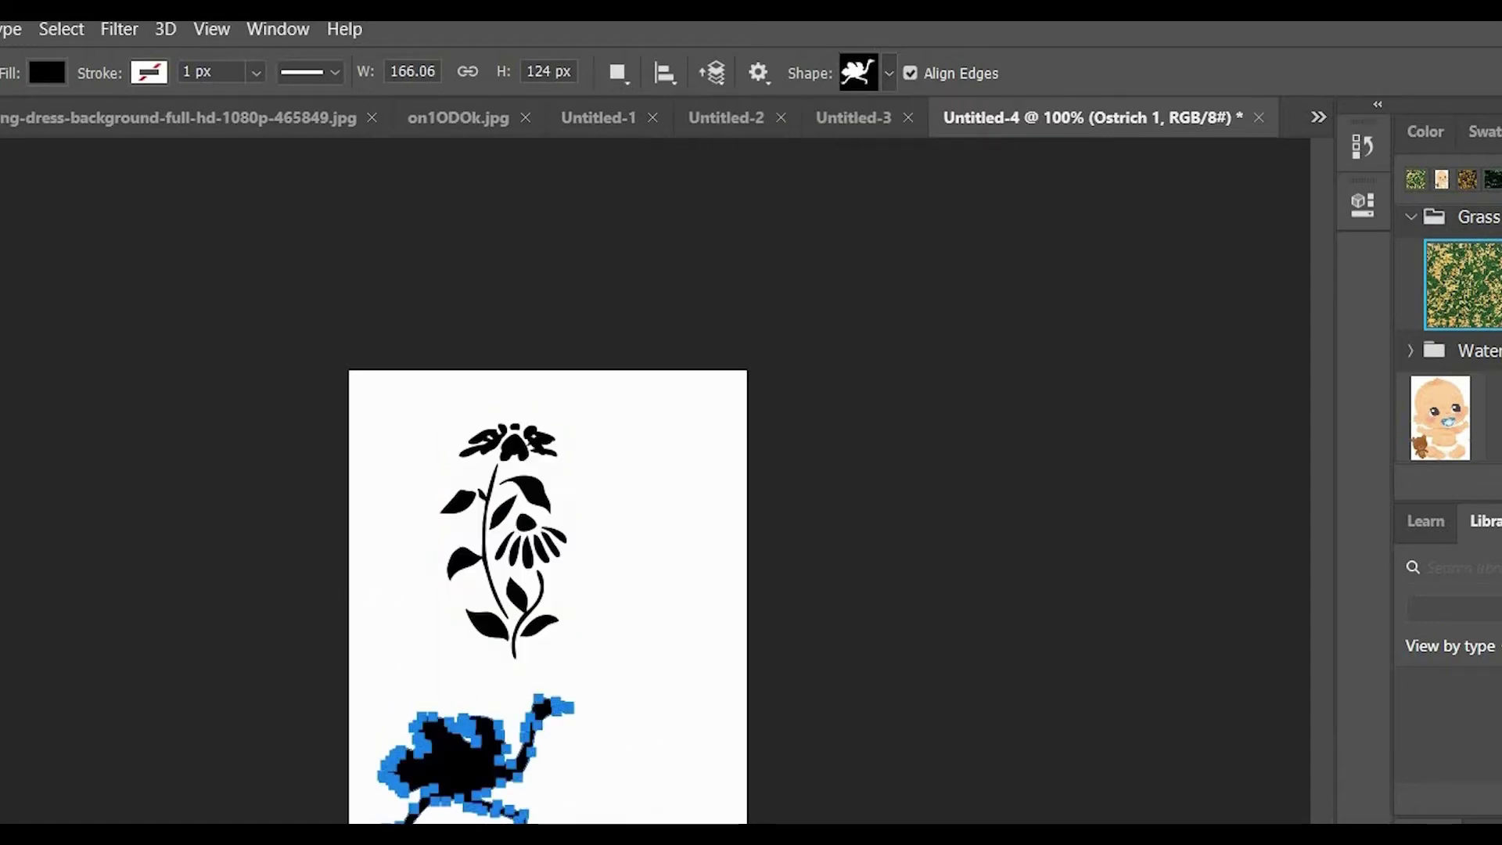
# Move the flower shape down to the right of the ostrich and deselect it
pyautogui.press('v')
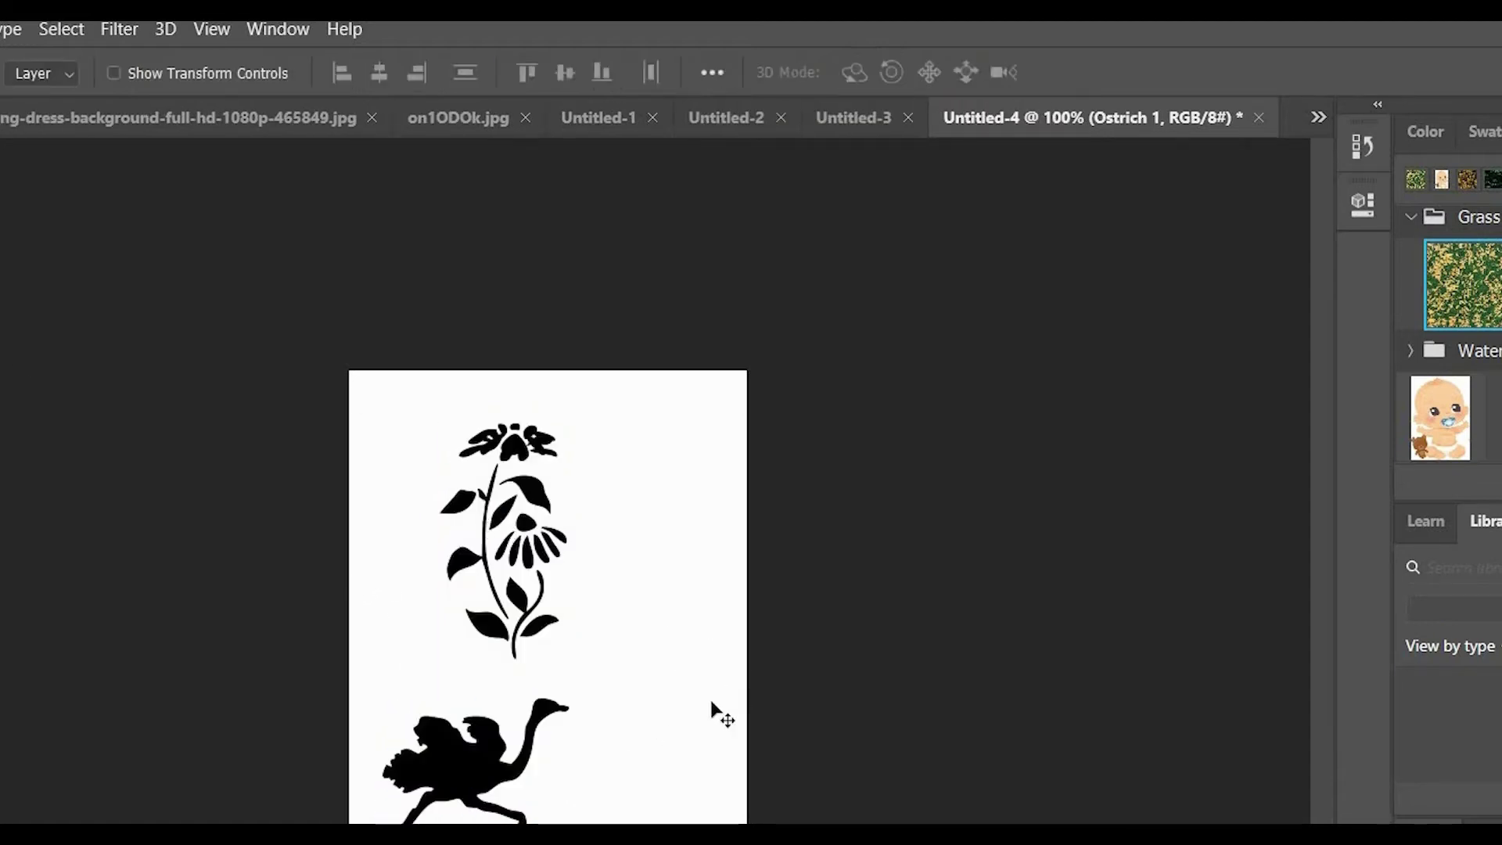
pyautogui.moveTo(711, 714); pyautogui.dragTo(681, 720)
pyautogui.moveTo(617, 619); pyautogui.dragTo(762, 794)
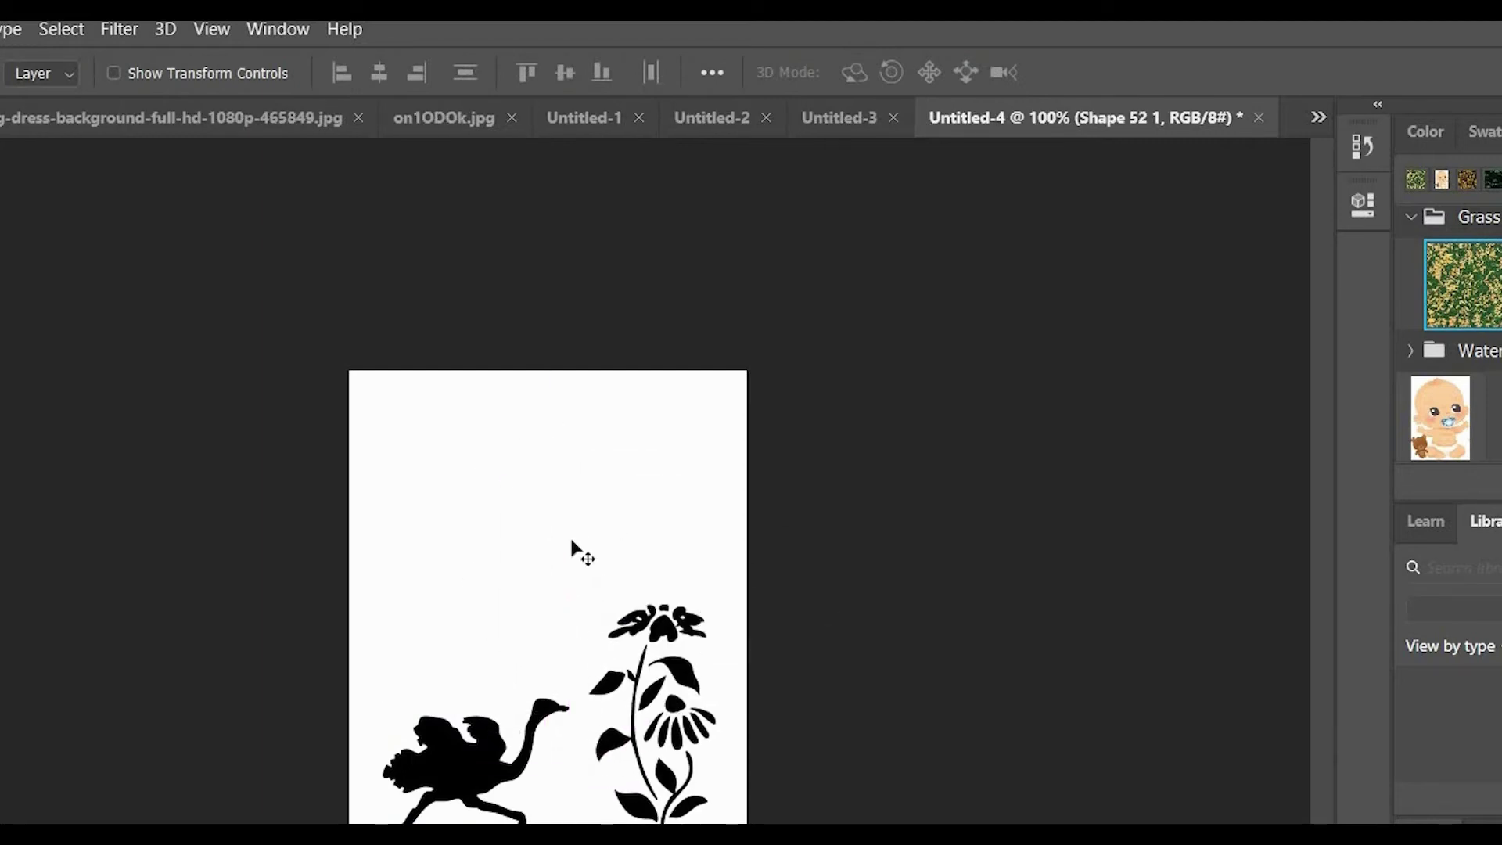
pyautogui.click(563, 551)
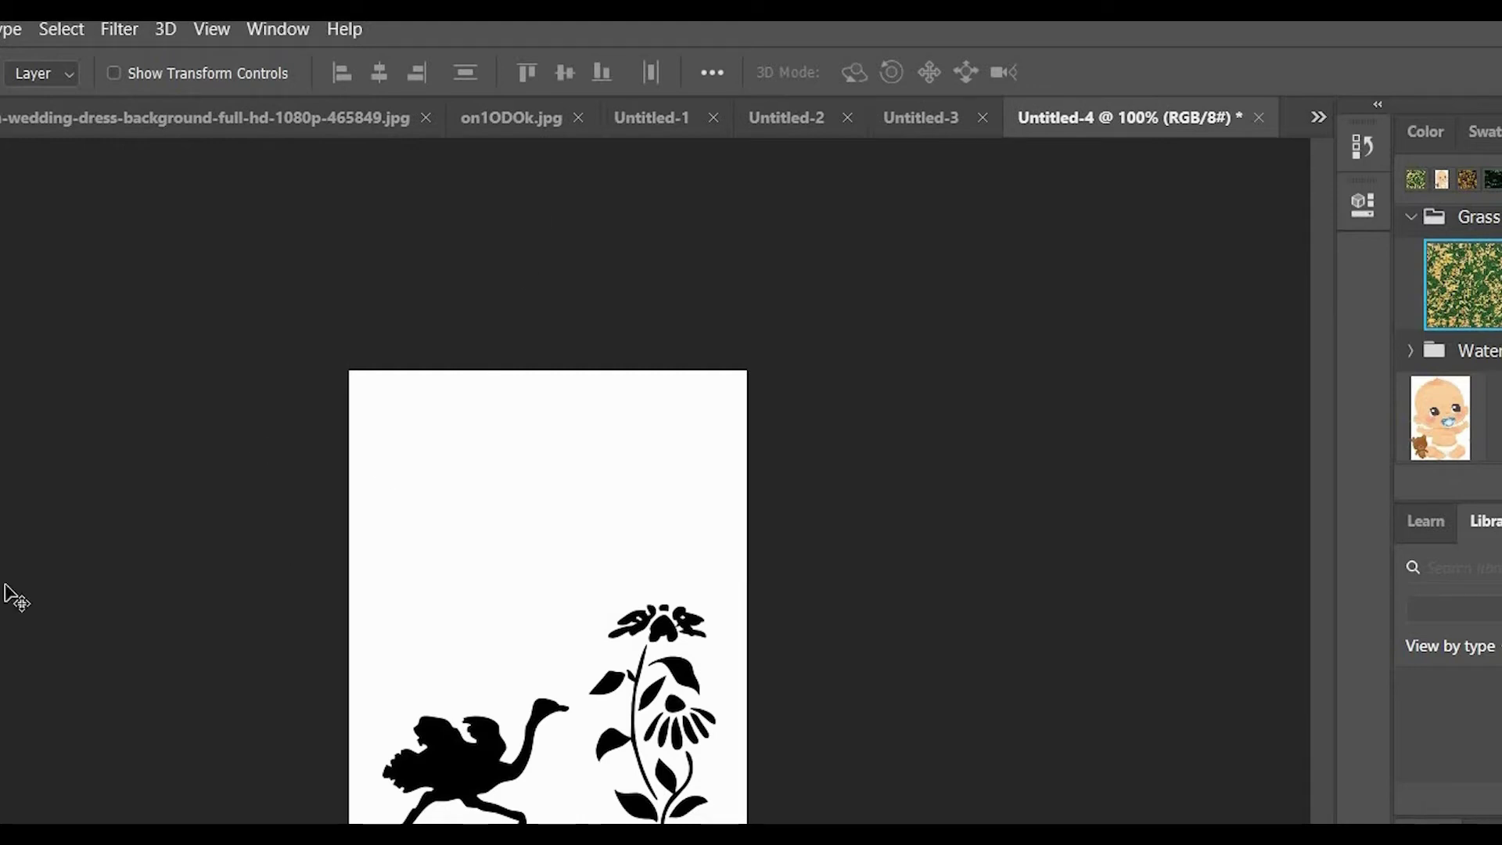
pyautogui.press('u')
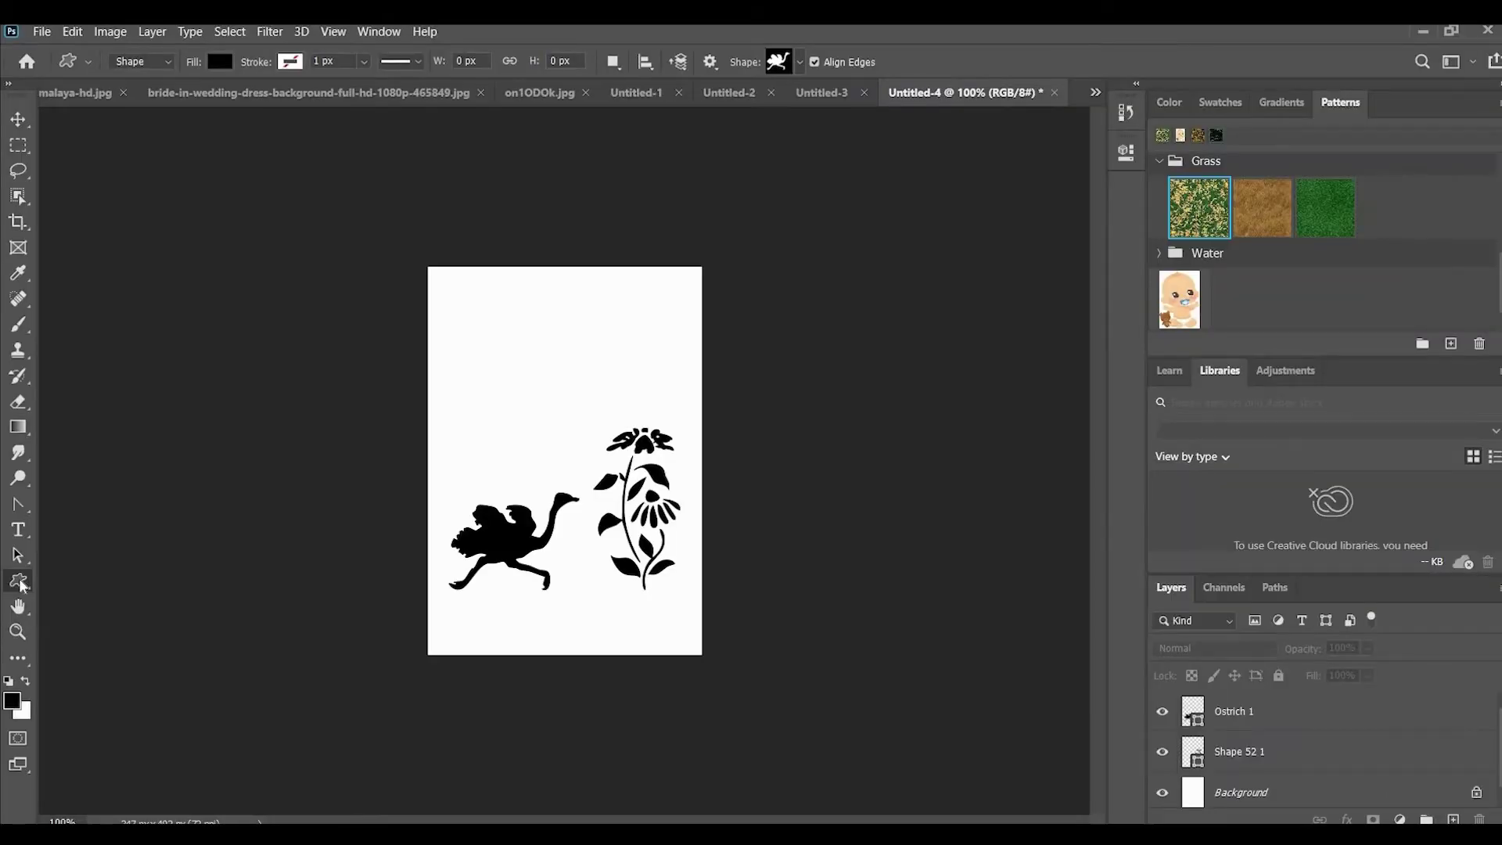
pyautogui.moveTo(22, 586); pyautogui.dragTo(91, 674)
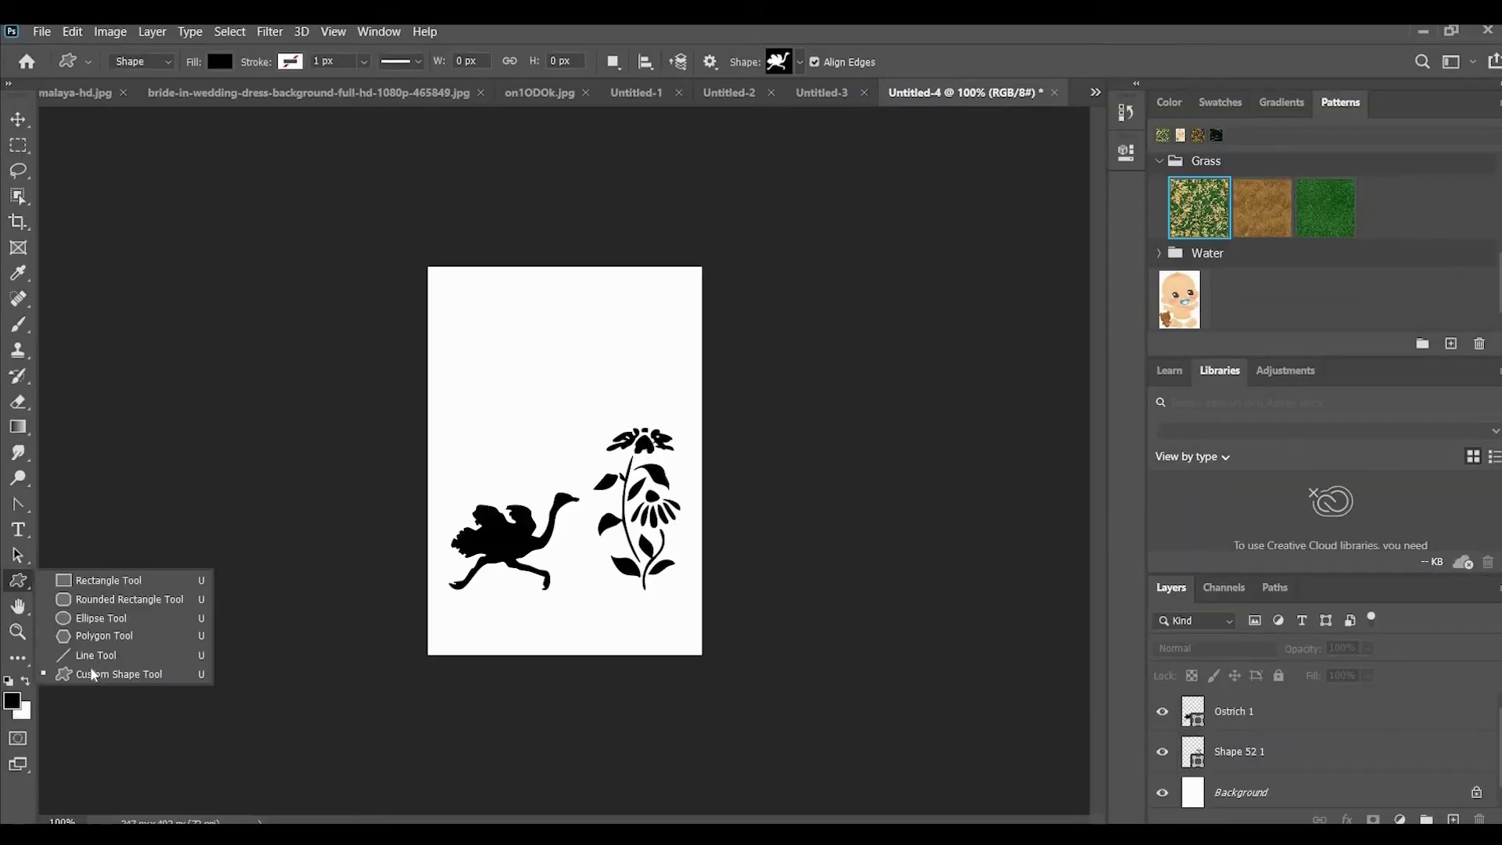
pyautogui.click(397, 596)
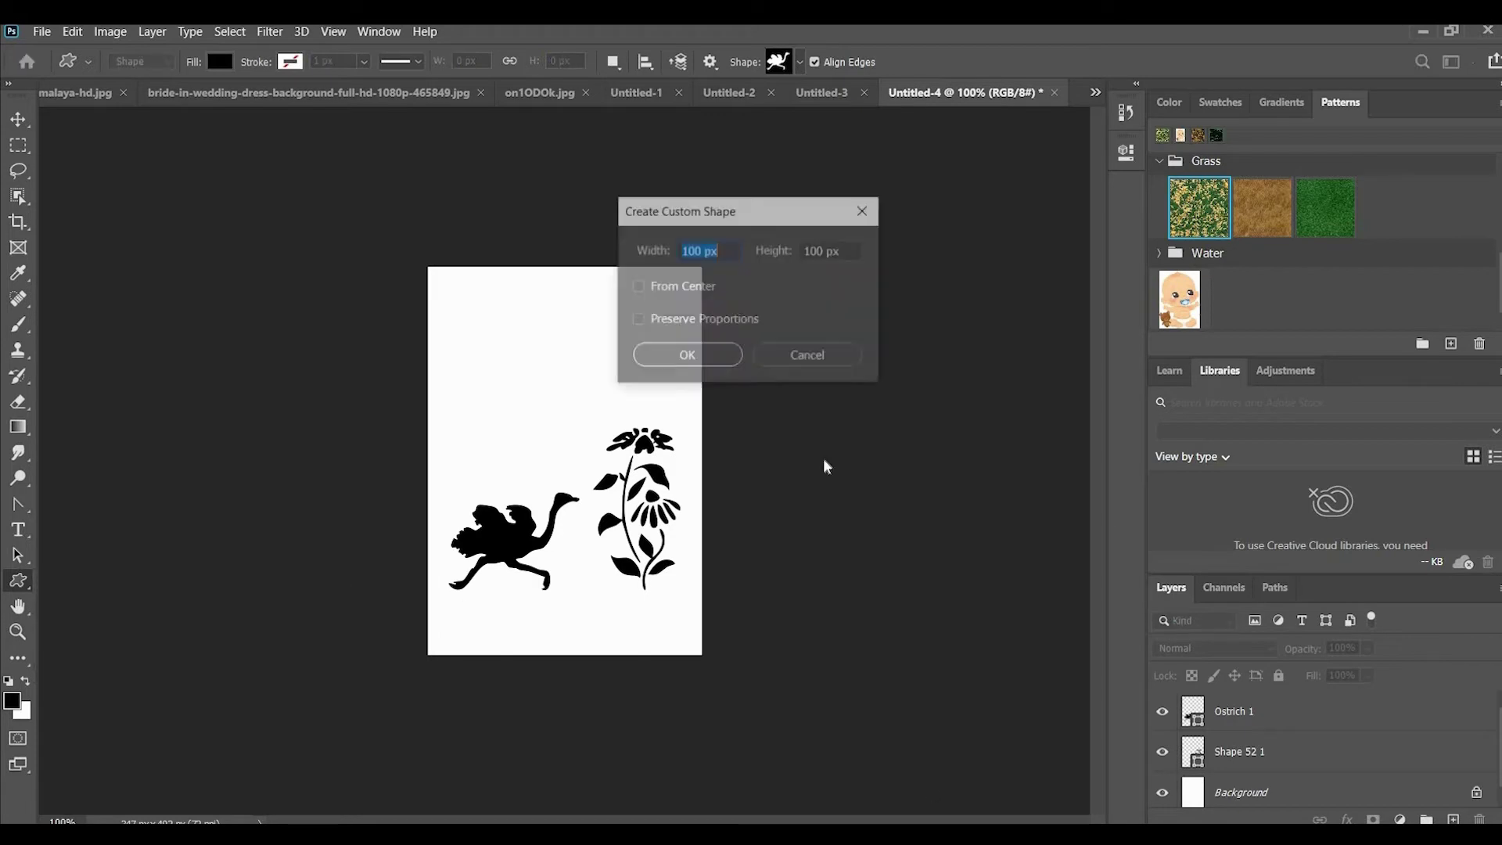
pyautogui.click(813, 360)
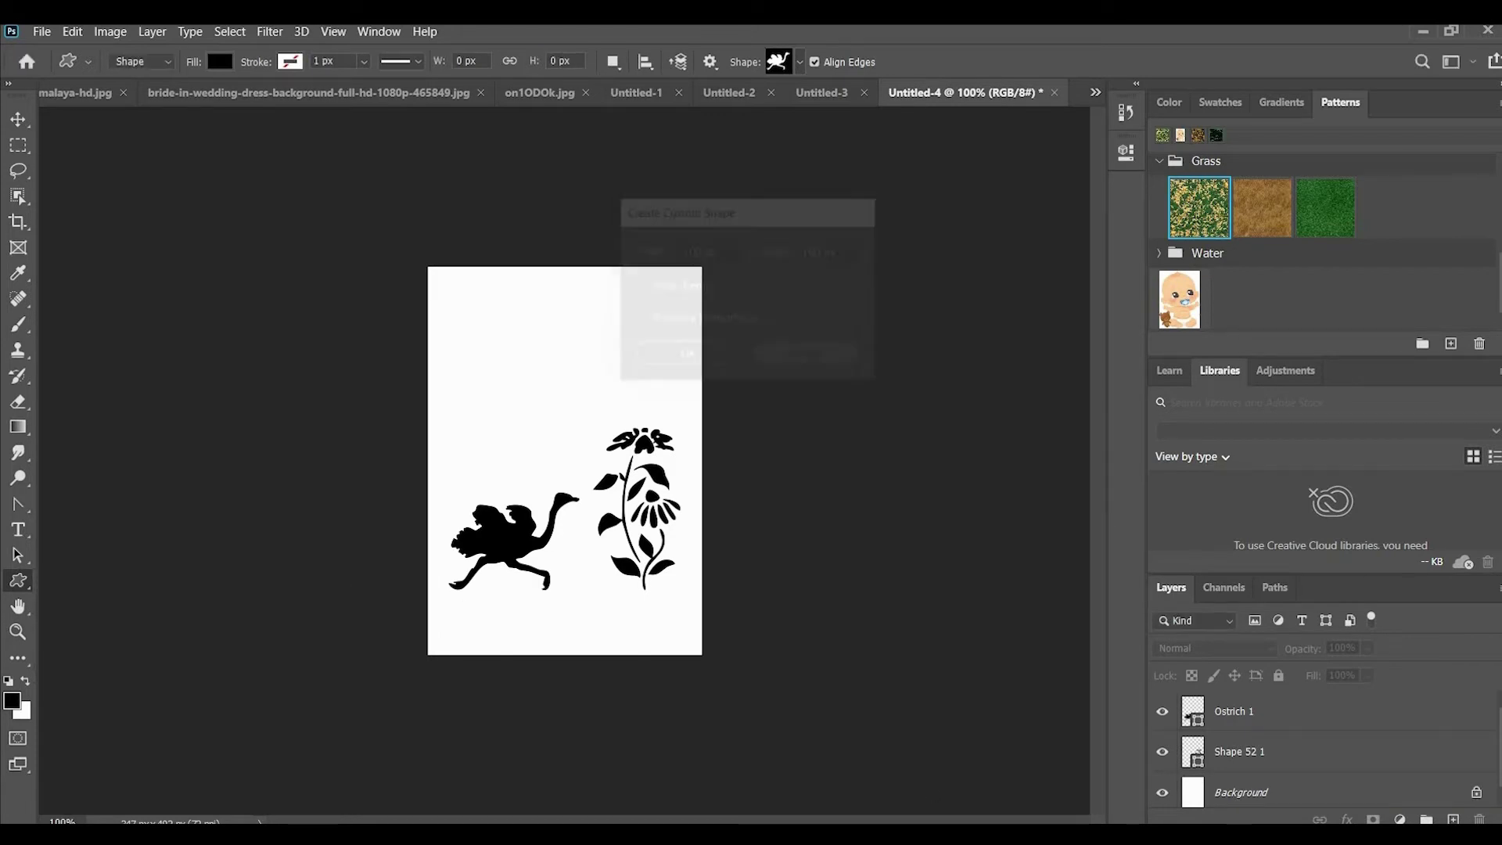
# Switch to the PowerPoint presentation, show the Text Tool slide, look through the slides that follow, and return to Photoshop
pyautogui.click(949, 771)
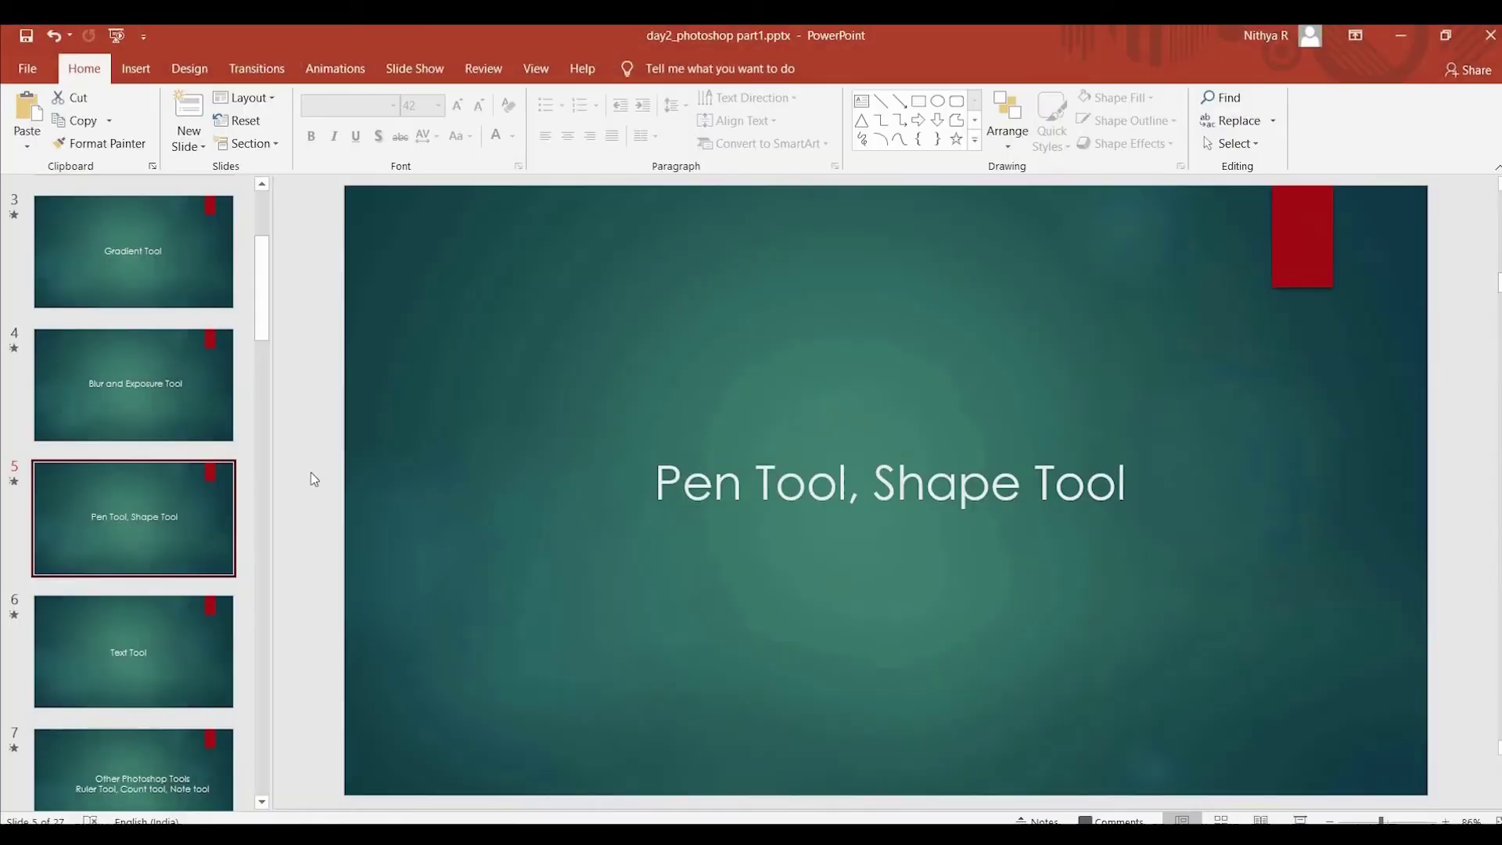
pyautogui.click(151, 669)
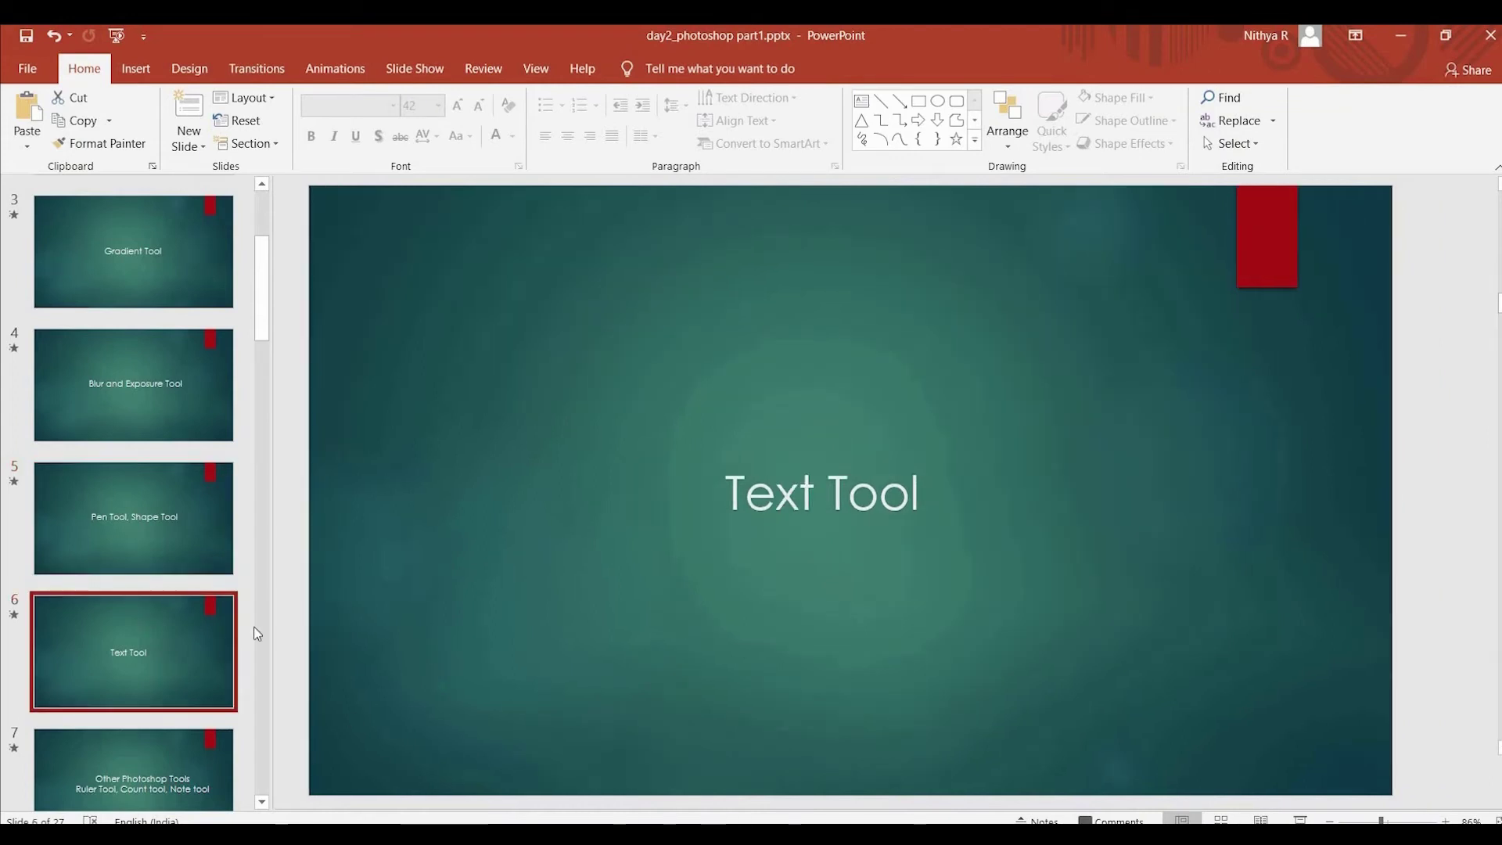
pyautogui.scroll(-5, 154, 681)
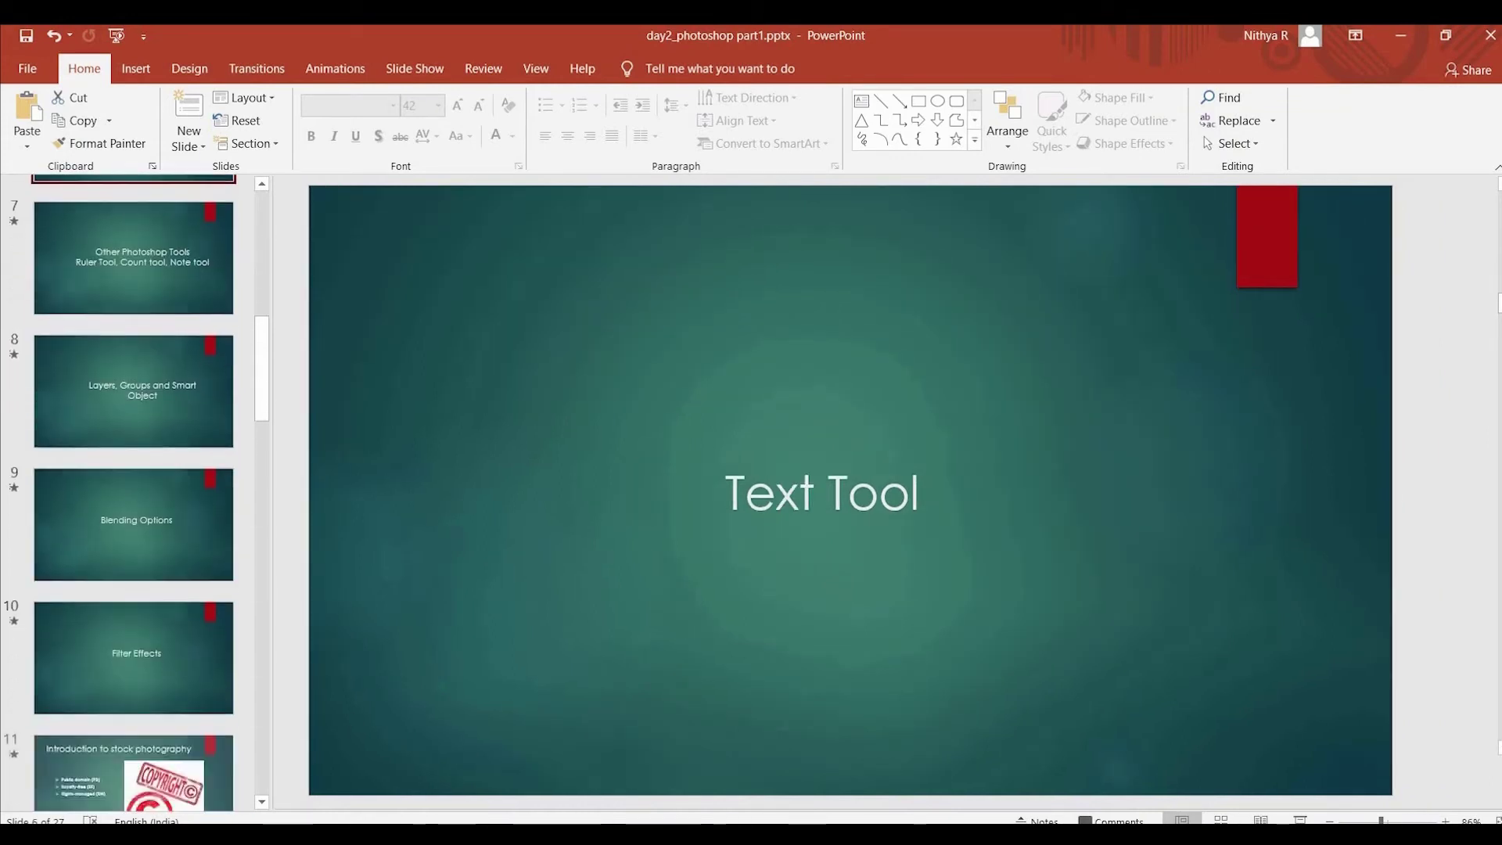
pyautogui.hotkey('alt', 'Tab')
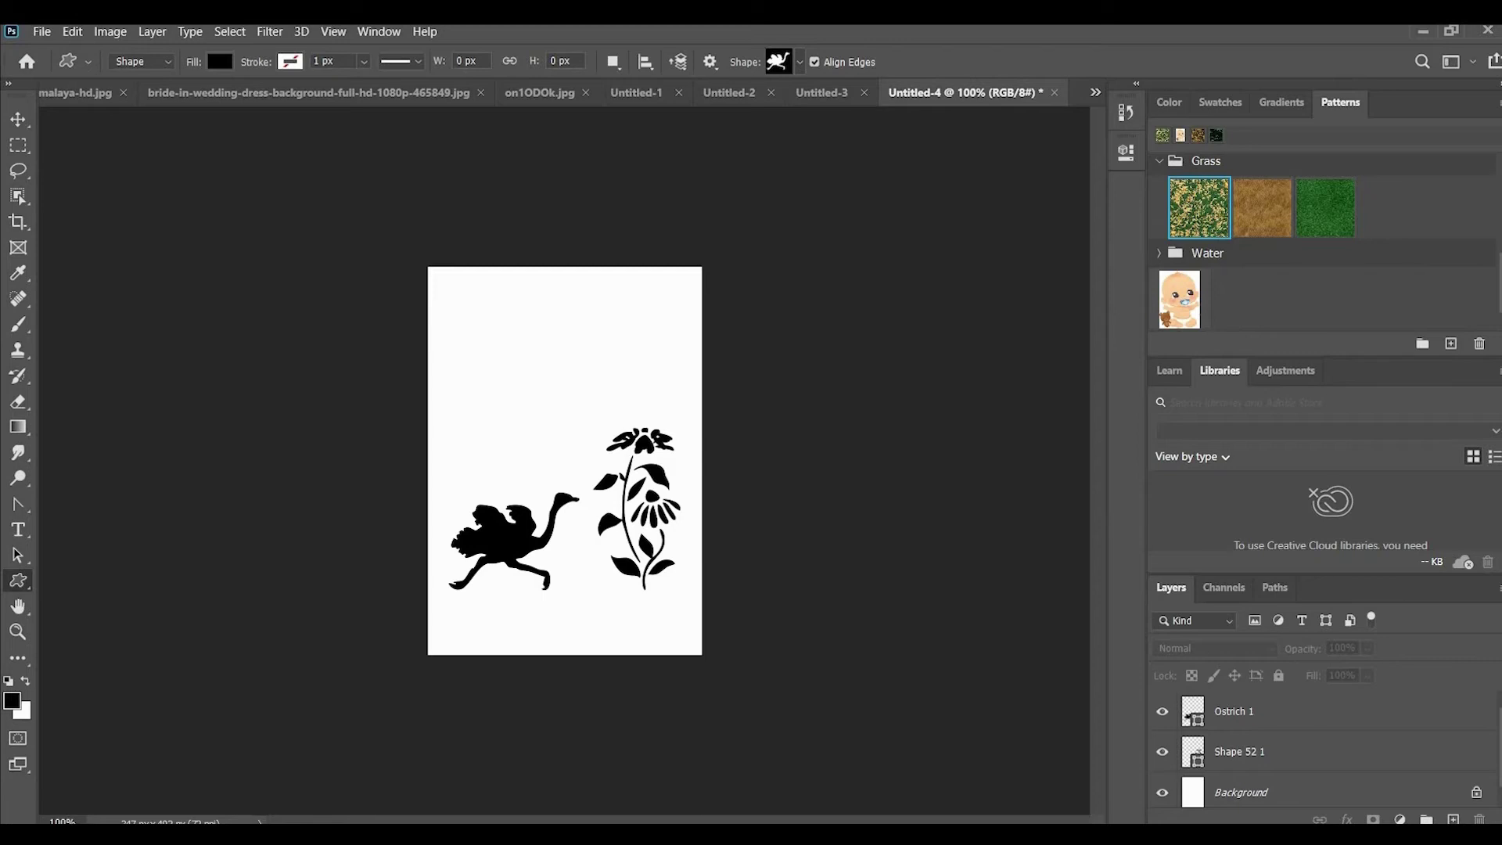
# Create a new blank document of 2000 × 1000 pixels at 72 pixels/inch with a white background
pyautogui.click(45, 35)
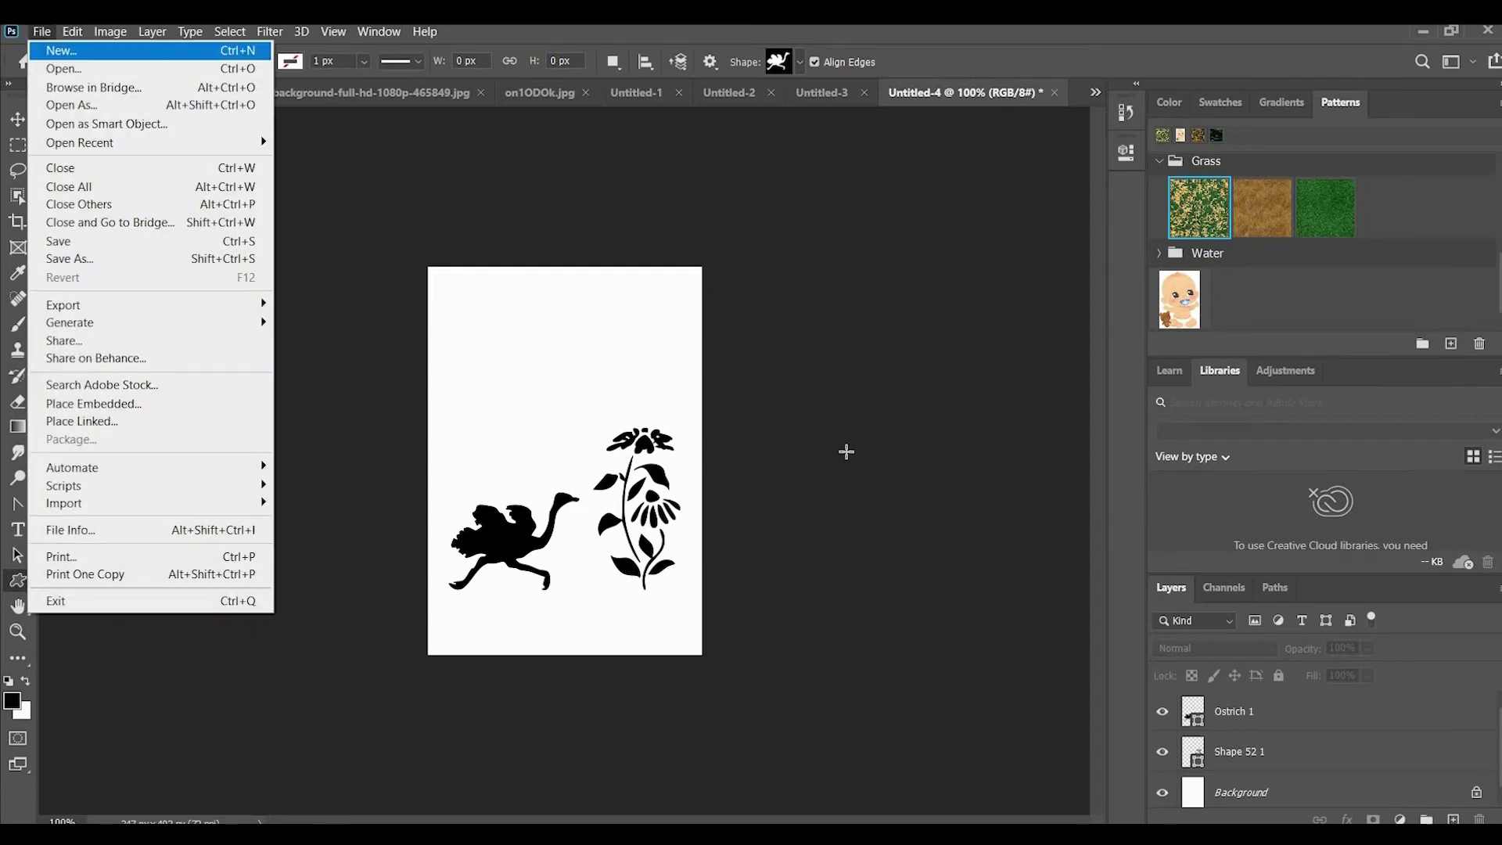
pyautogui.click(849, 457)
pyautogui.hotkey('ctrl', 'n')
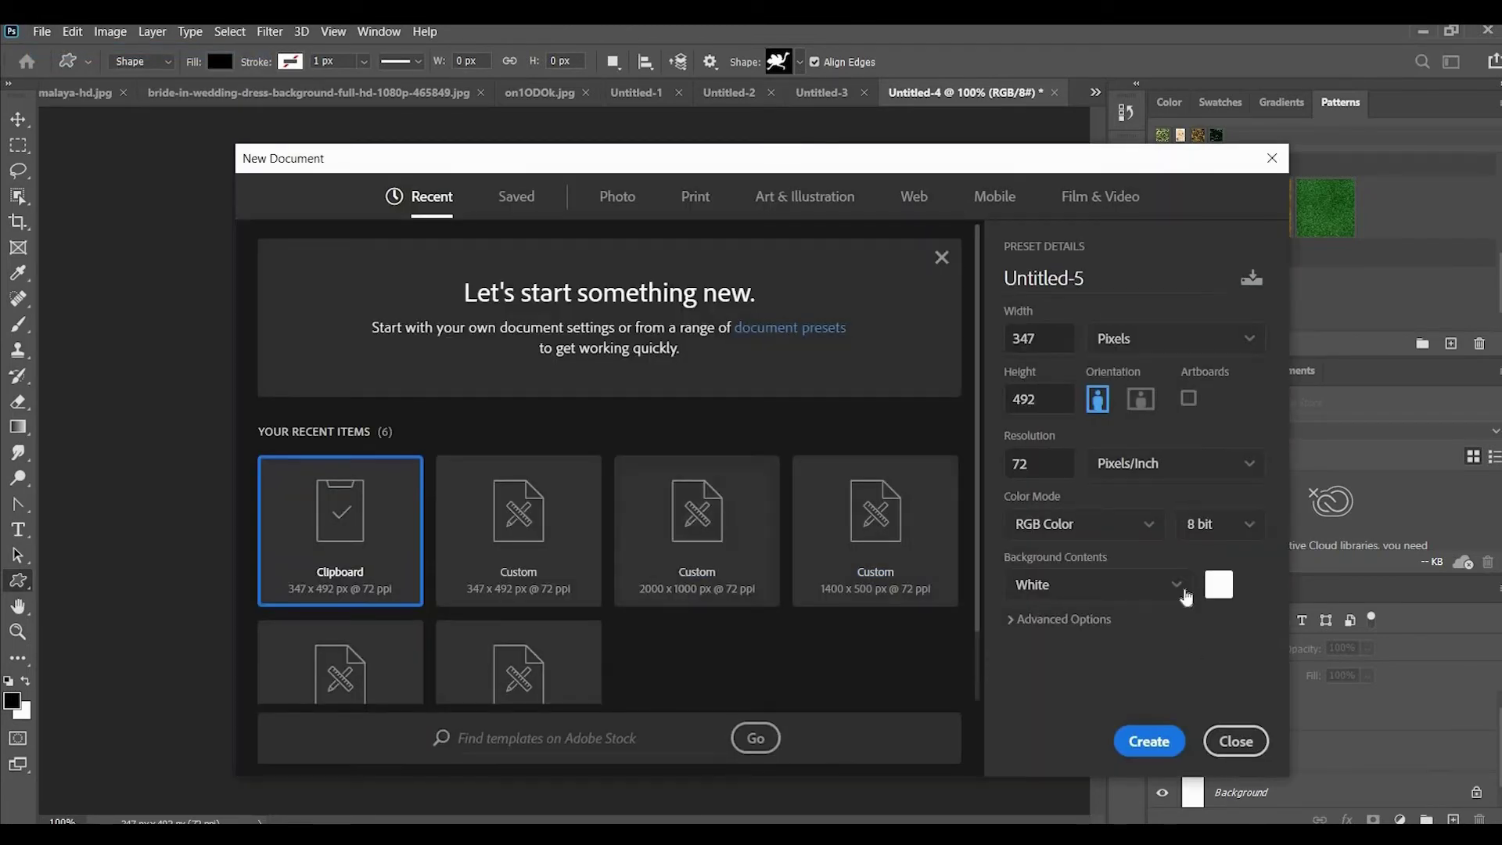
pyautogui.press('Tab')
pyautogui.write('2000')
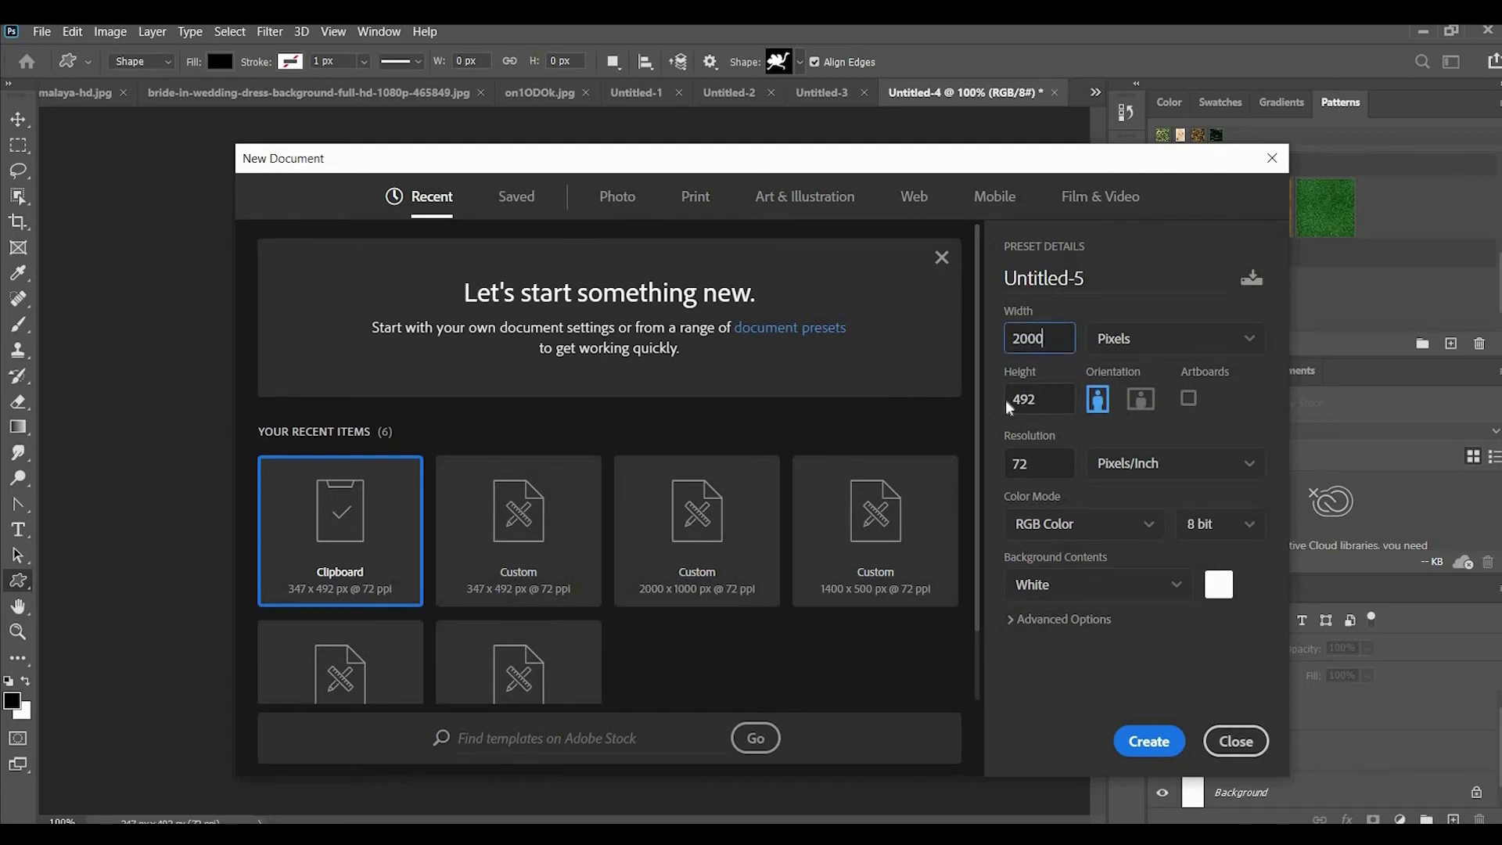
pyautogui.press('Tab')
pyautogui.write('1000')
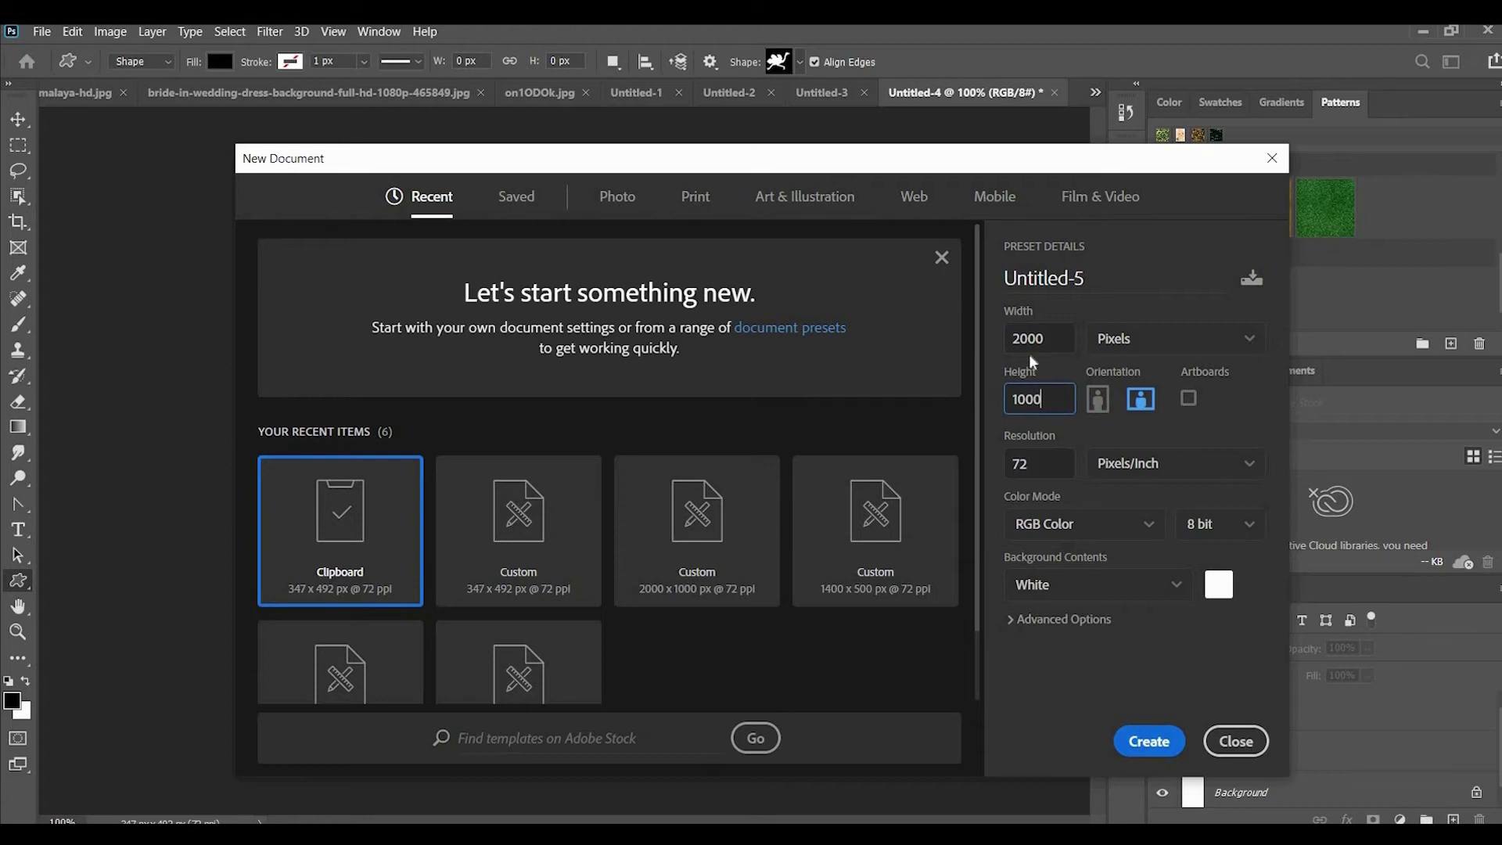
pyautogui.press('Return')
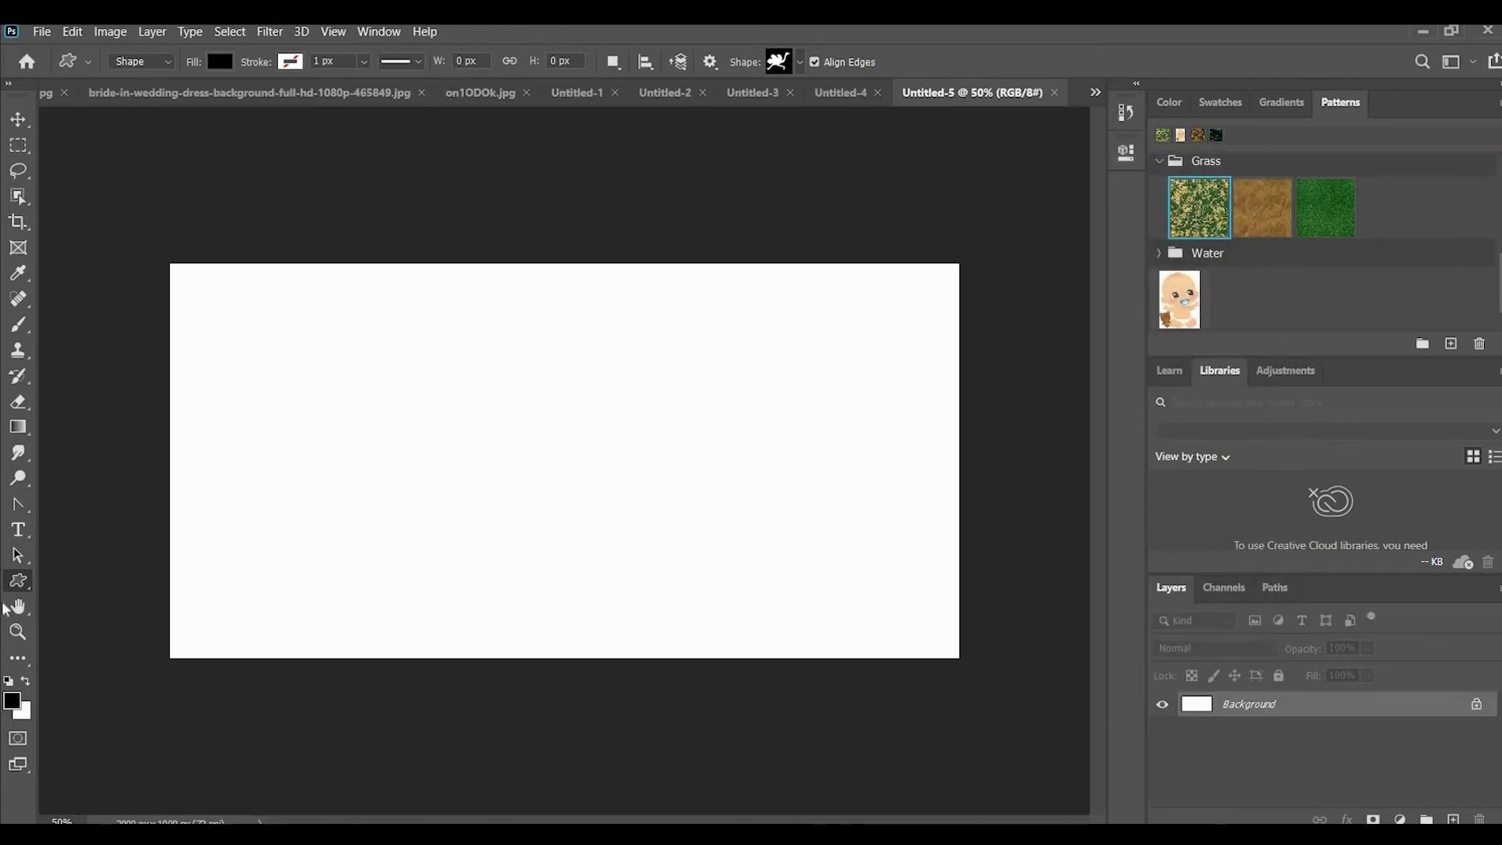
# Place a horizontal text line in the canvas's upper-left area and set its font size to 48 pt
pyautogui.click(30, 533)
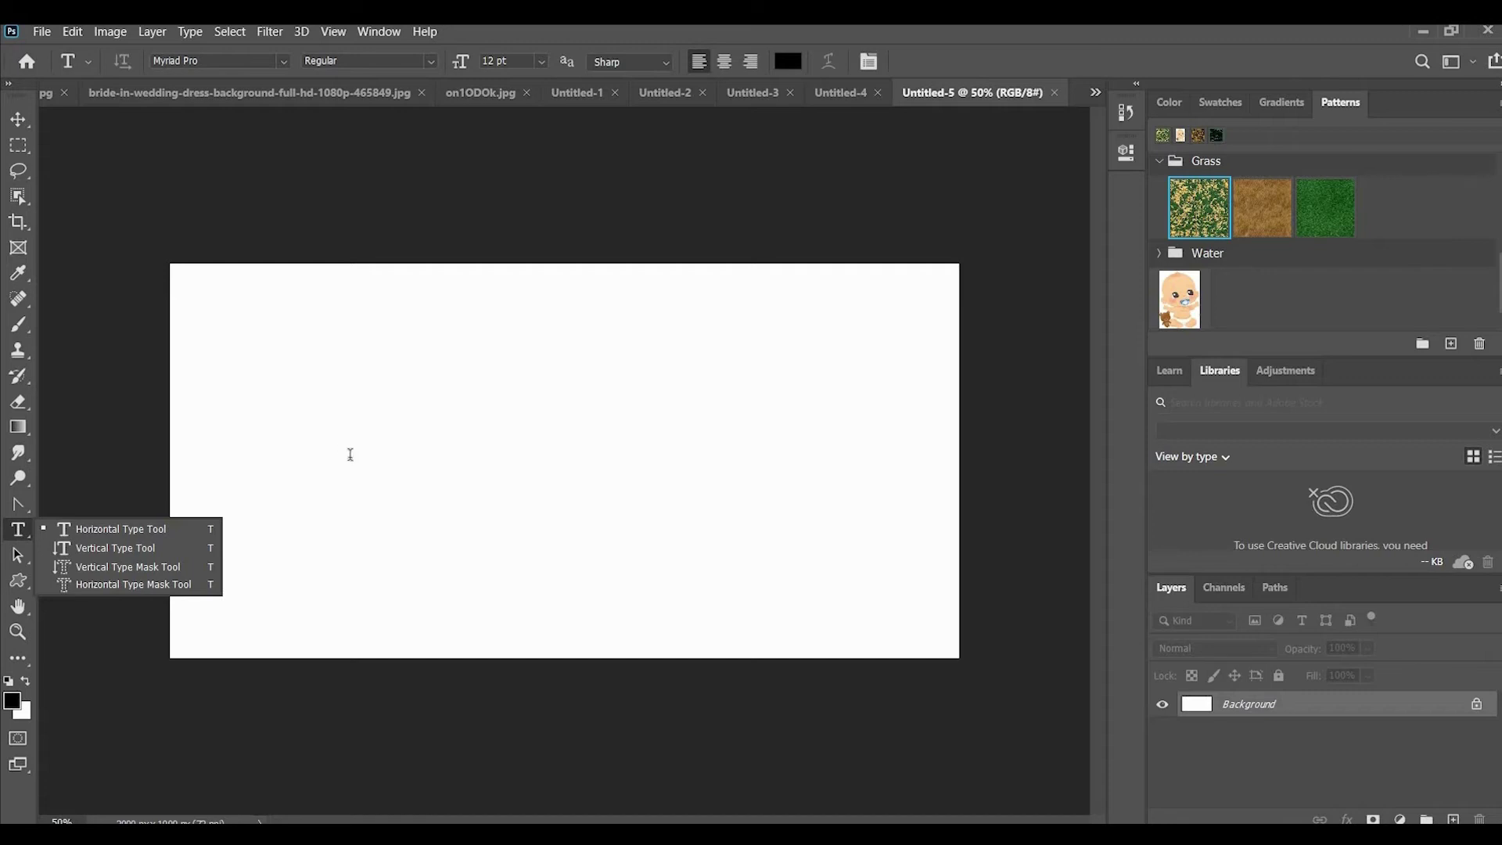
pyautogui.click(350, 454)
pyautogui.click(351, 435)
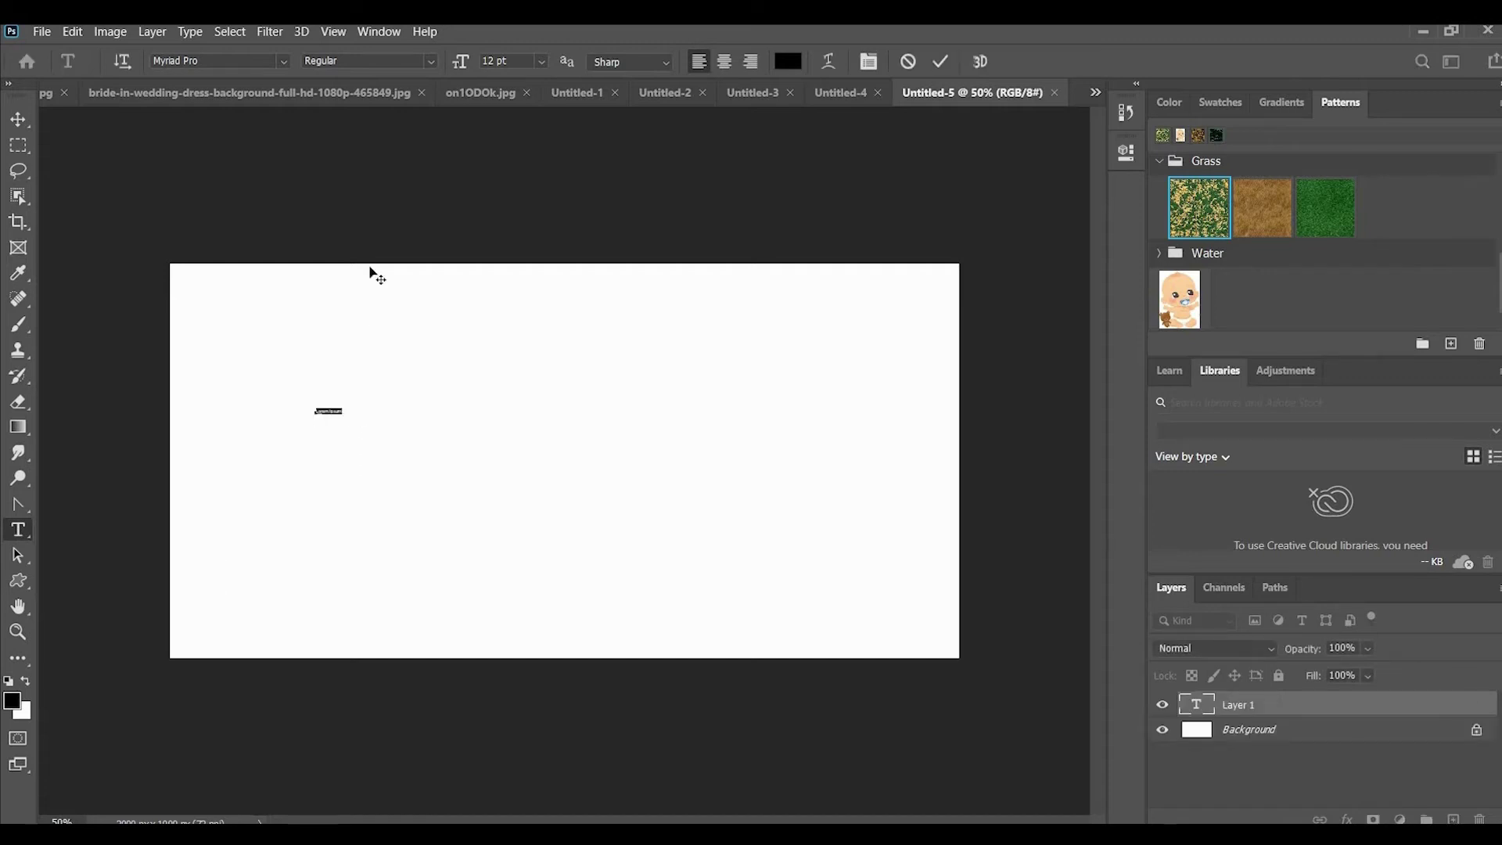
pyautogui.click(538, 61)
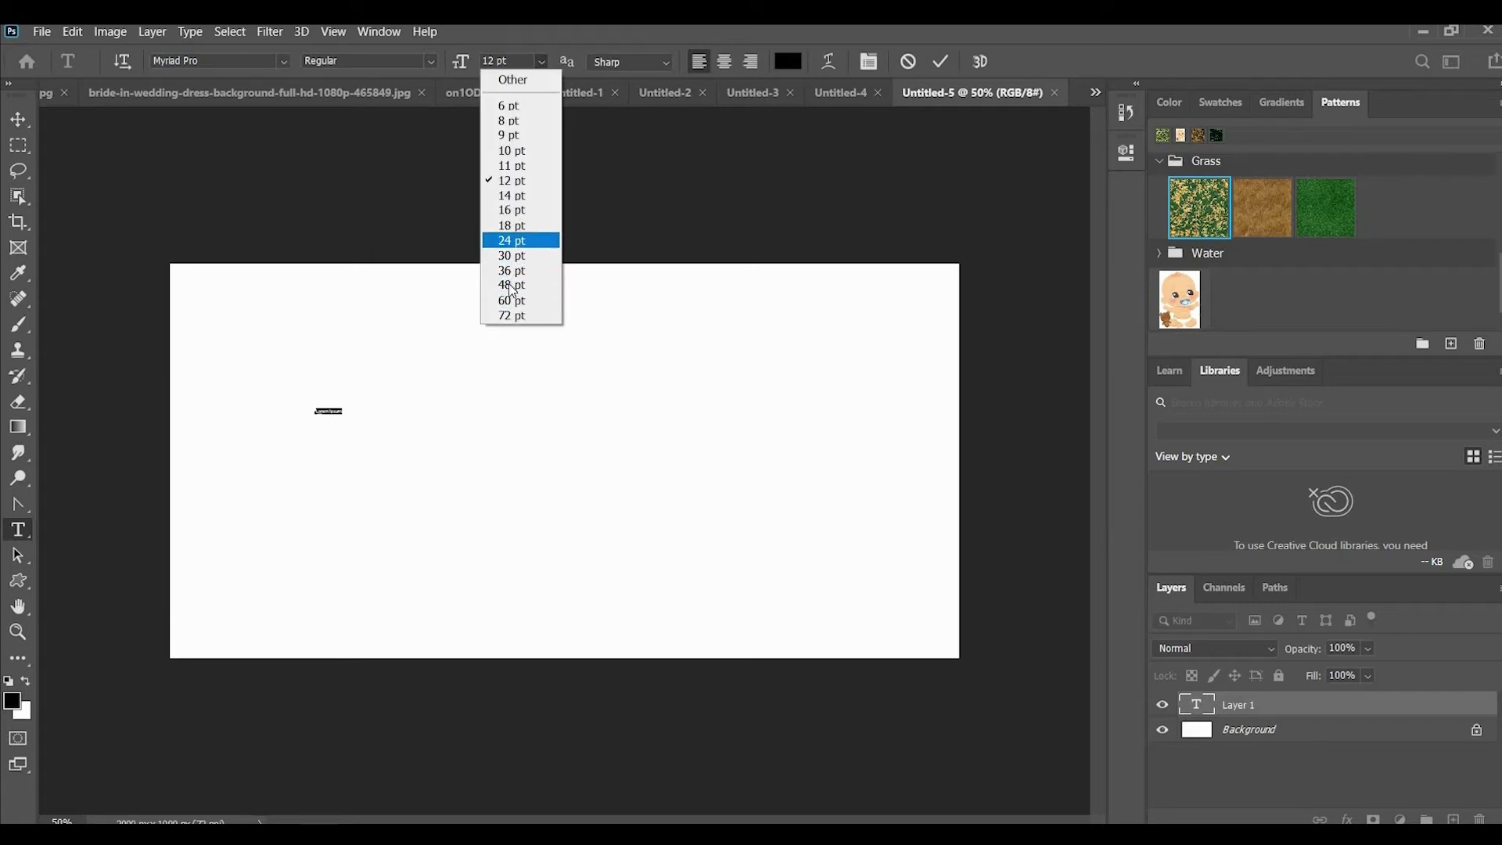
pyautogui.click(510, 287)
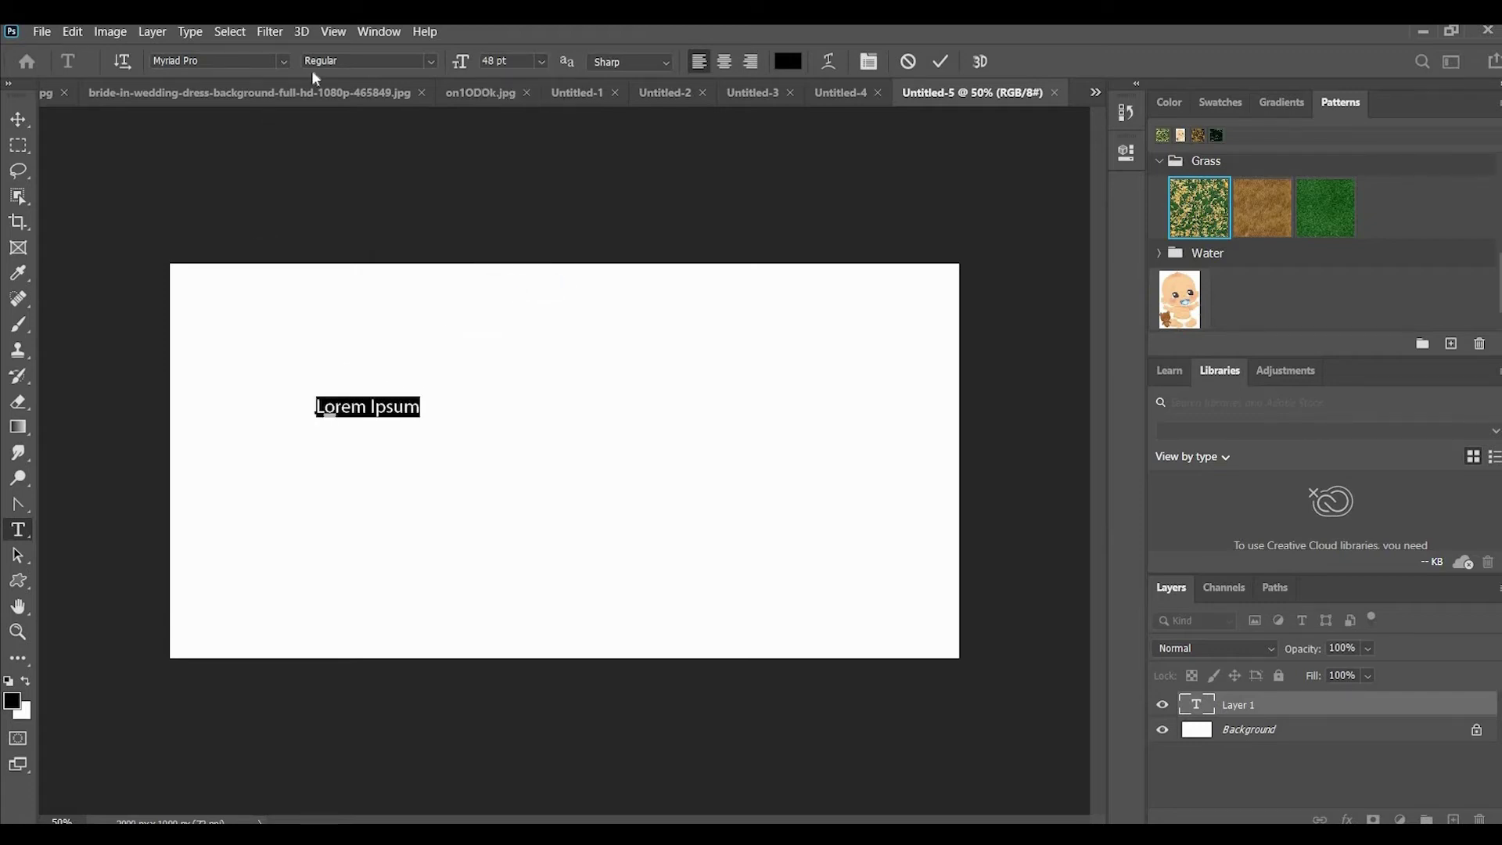
# Change the text's font to Mongolian Baiti and replace the placeholder wording with "Hello Guys"
pyautogui.click(283, 61)
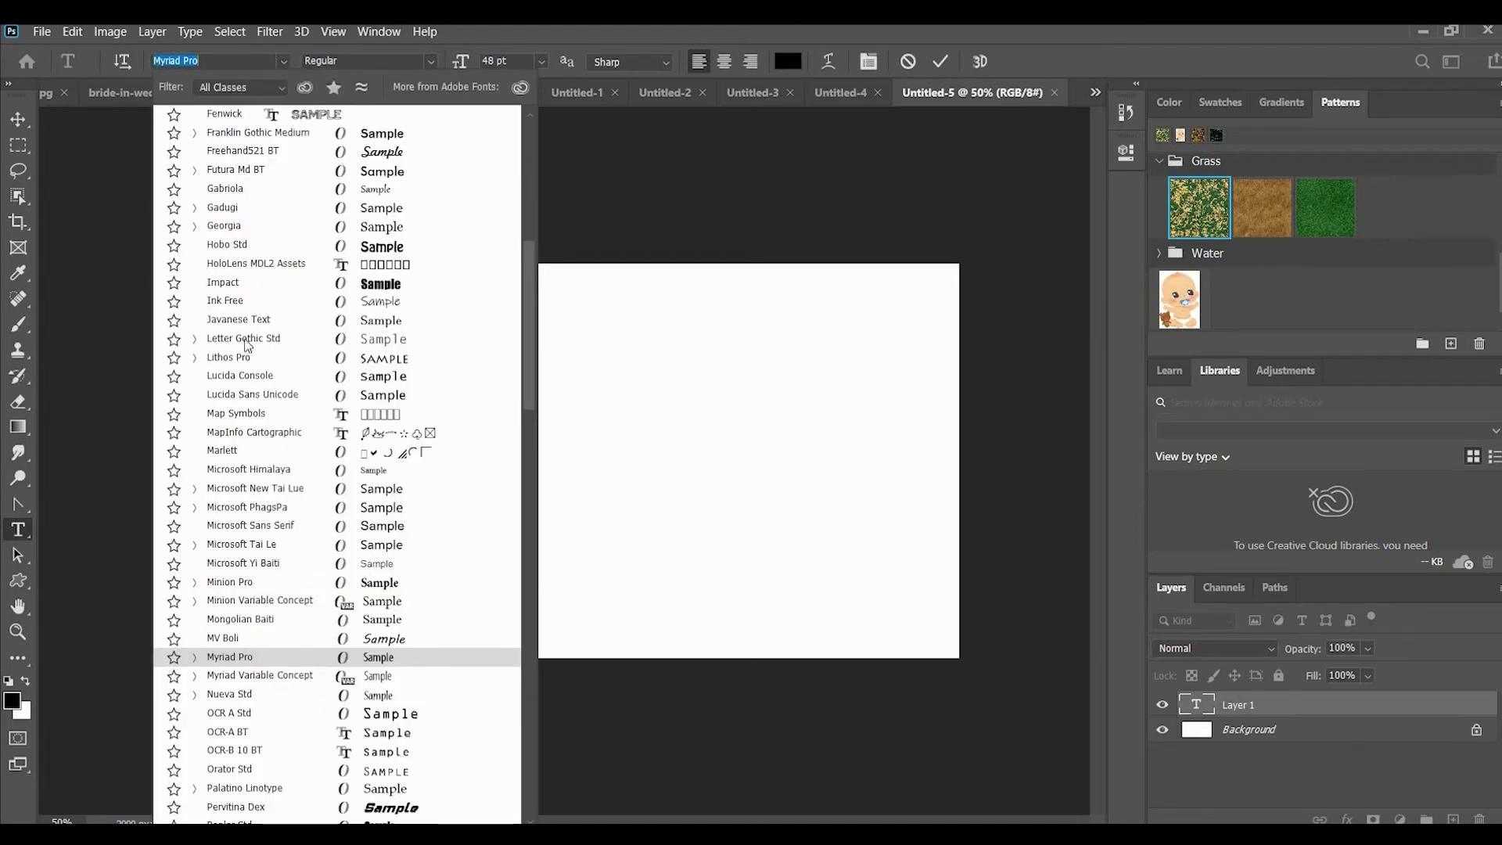
pyautogui.scroll(-3, 224, 530)
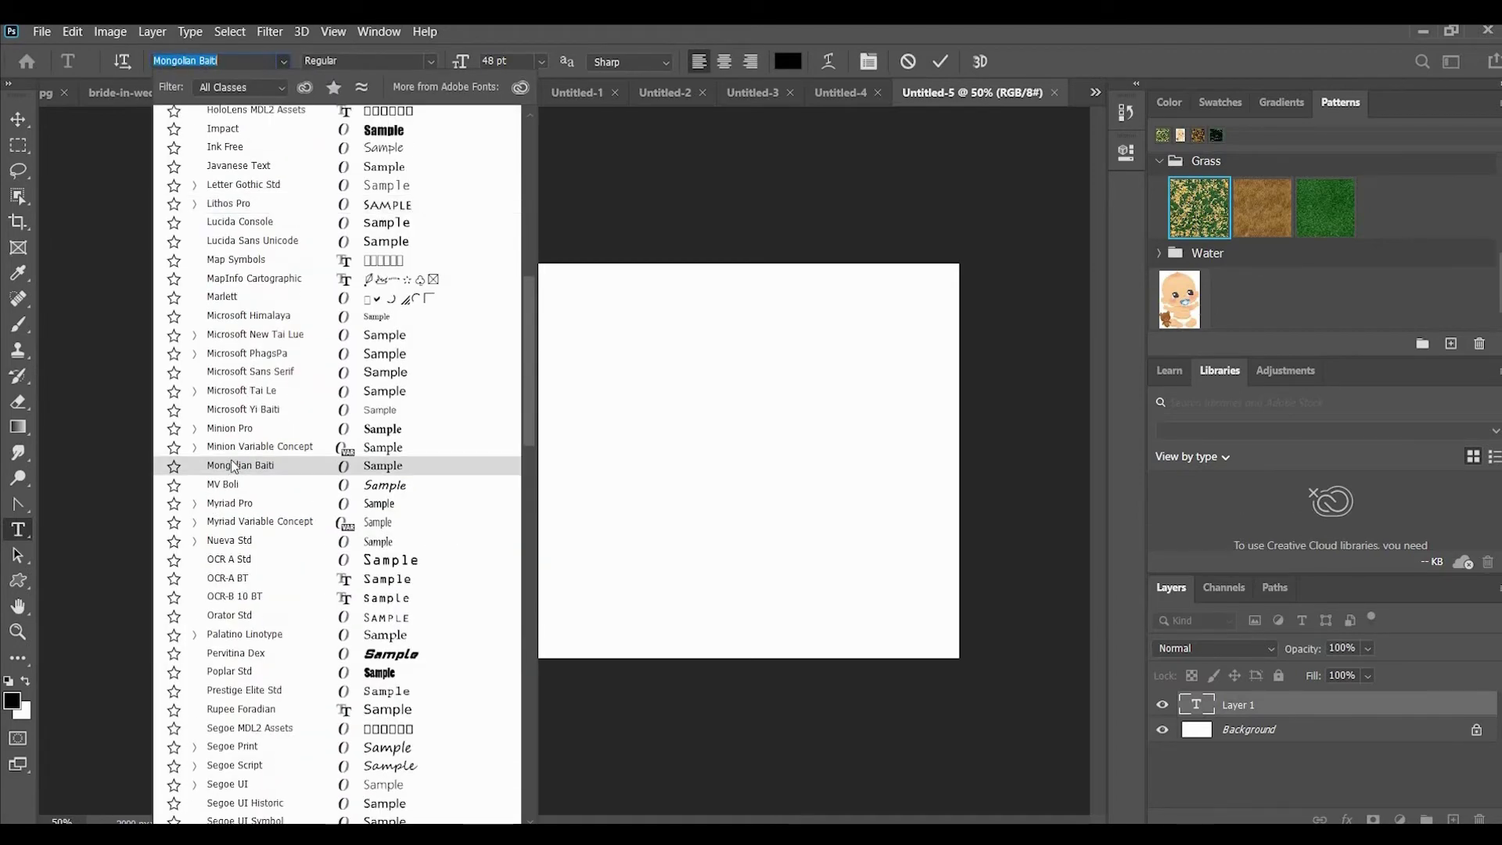
pyautogui.click(349, 432)
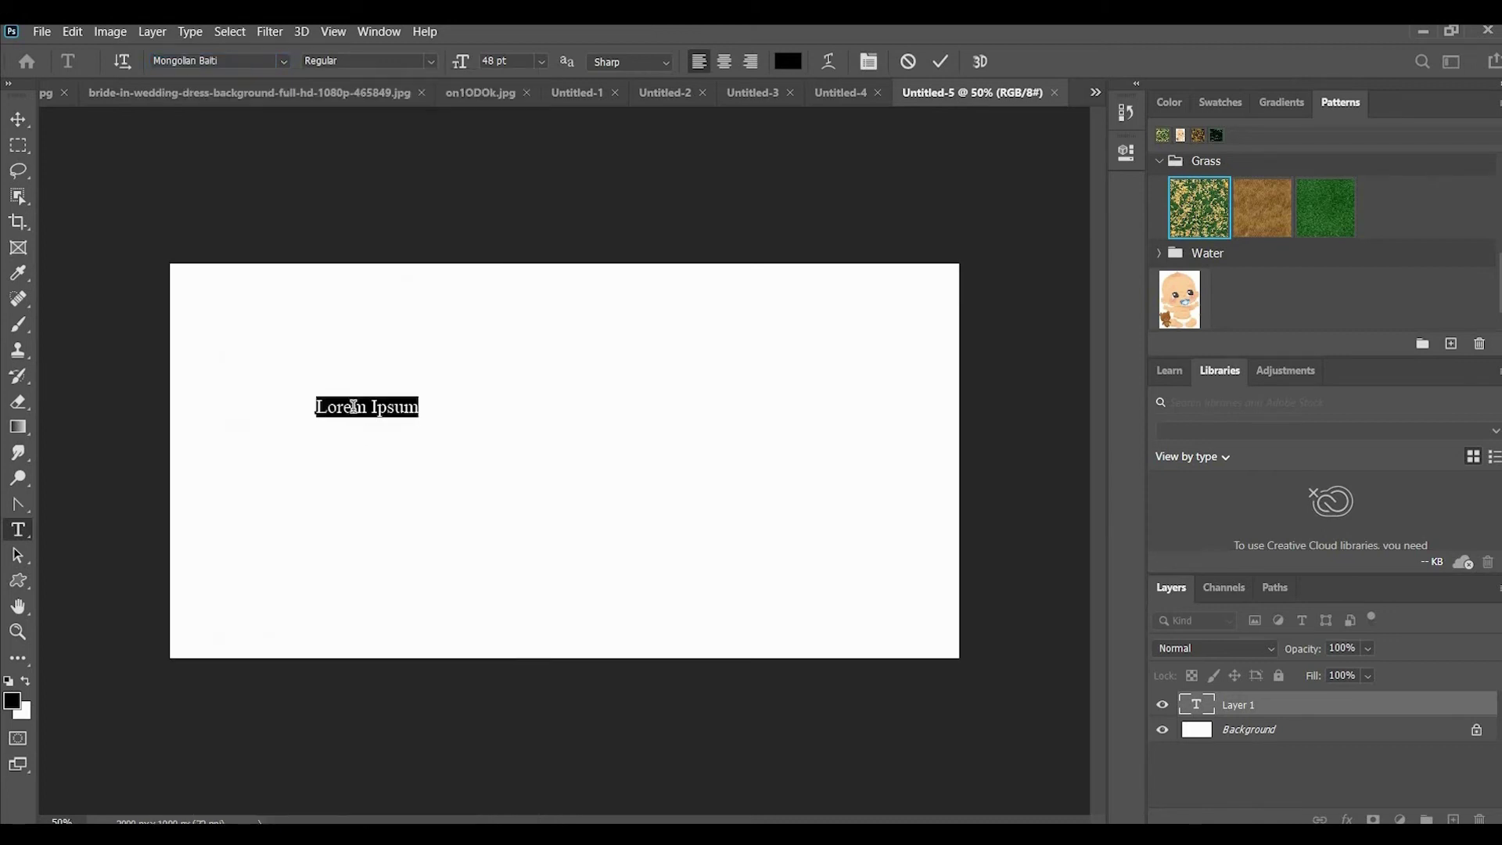
pyautogui.click(345, 407)
pyautogui.hotkey('ctrl', 'a')
pyautogui.write('He')
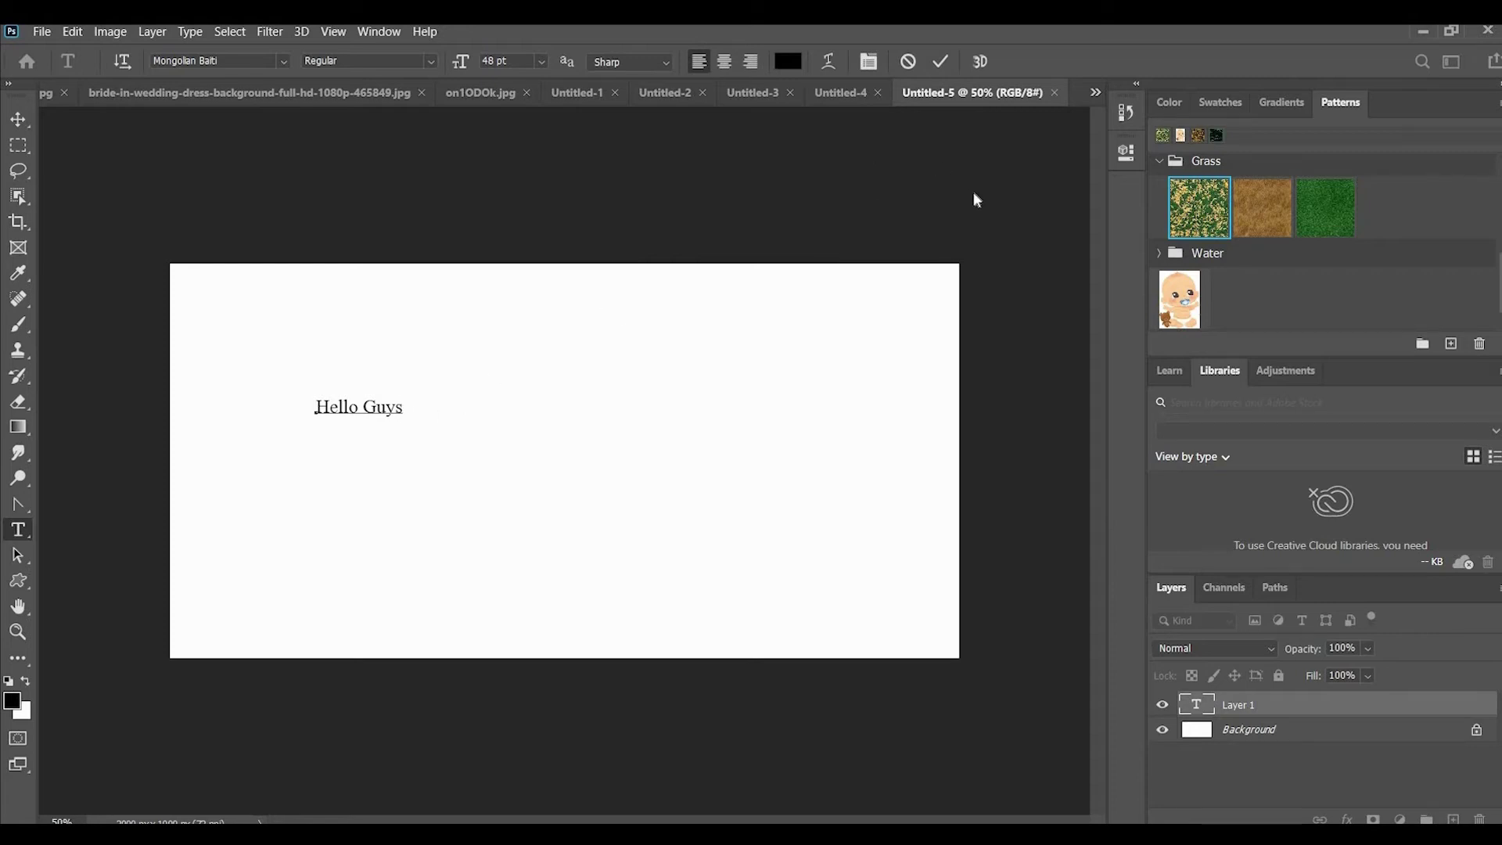
# Set the tracking of the whole "Hello Guys" text to 1440 and its font size to 60 pt
pyautogui.hotkey('ctrl', 'a')
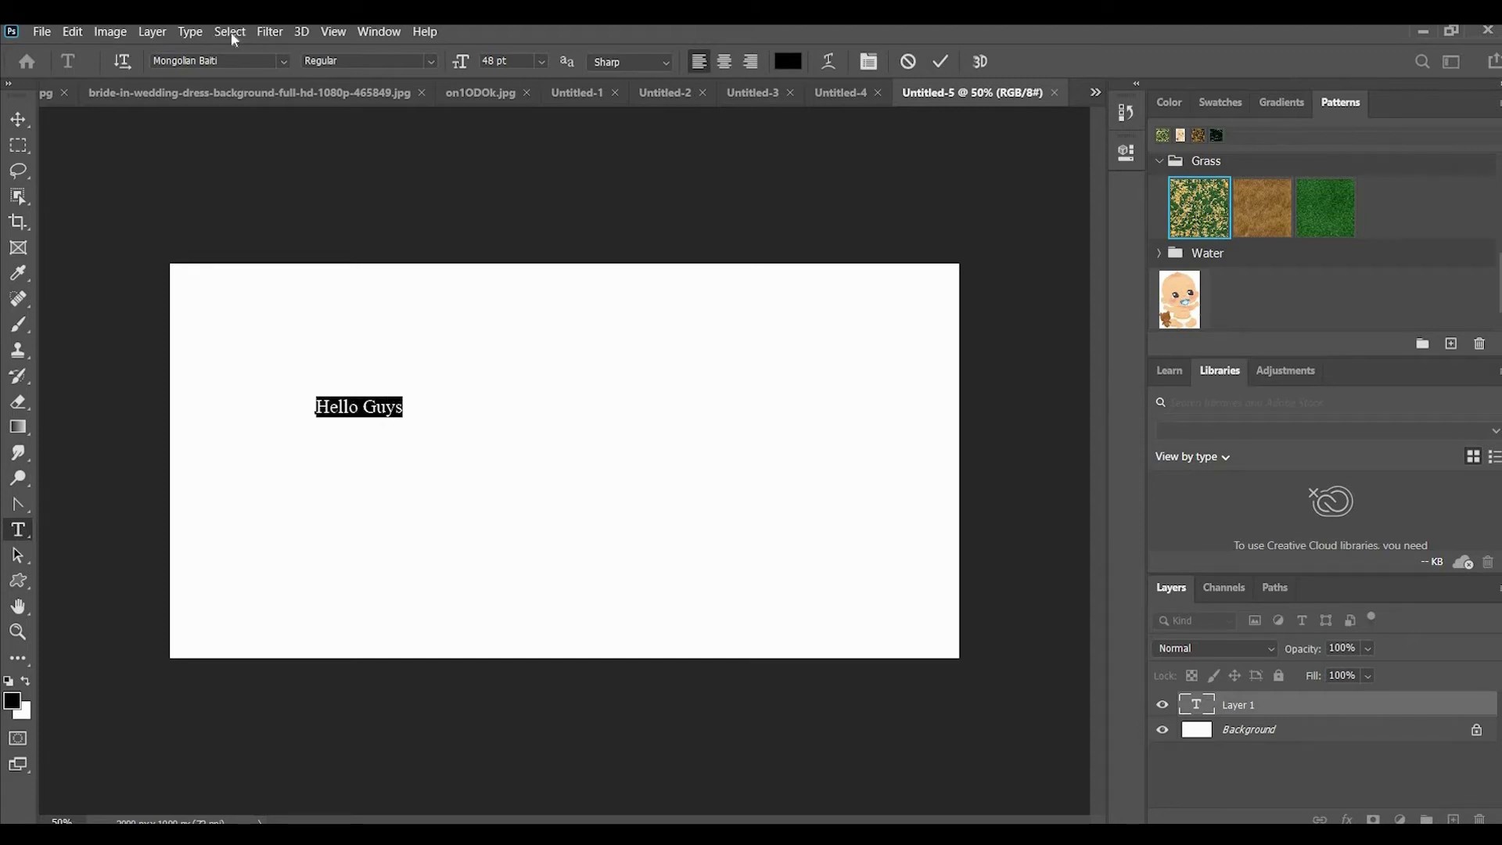
pyautogui.click(380, 31)
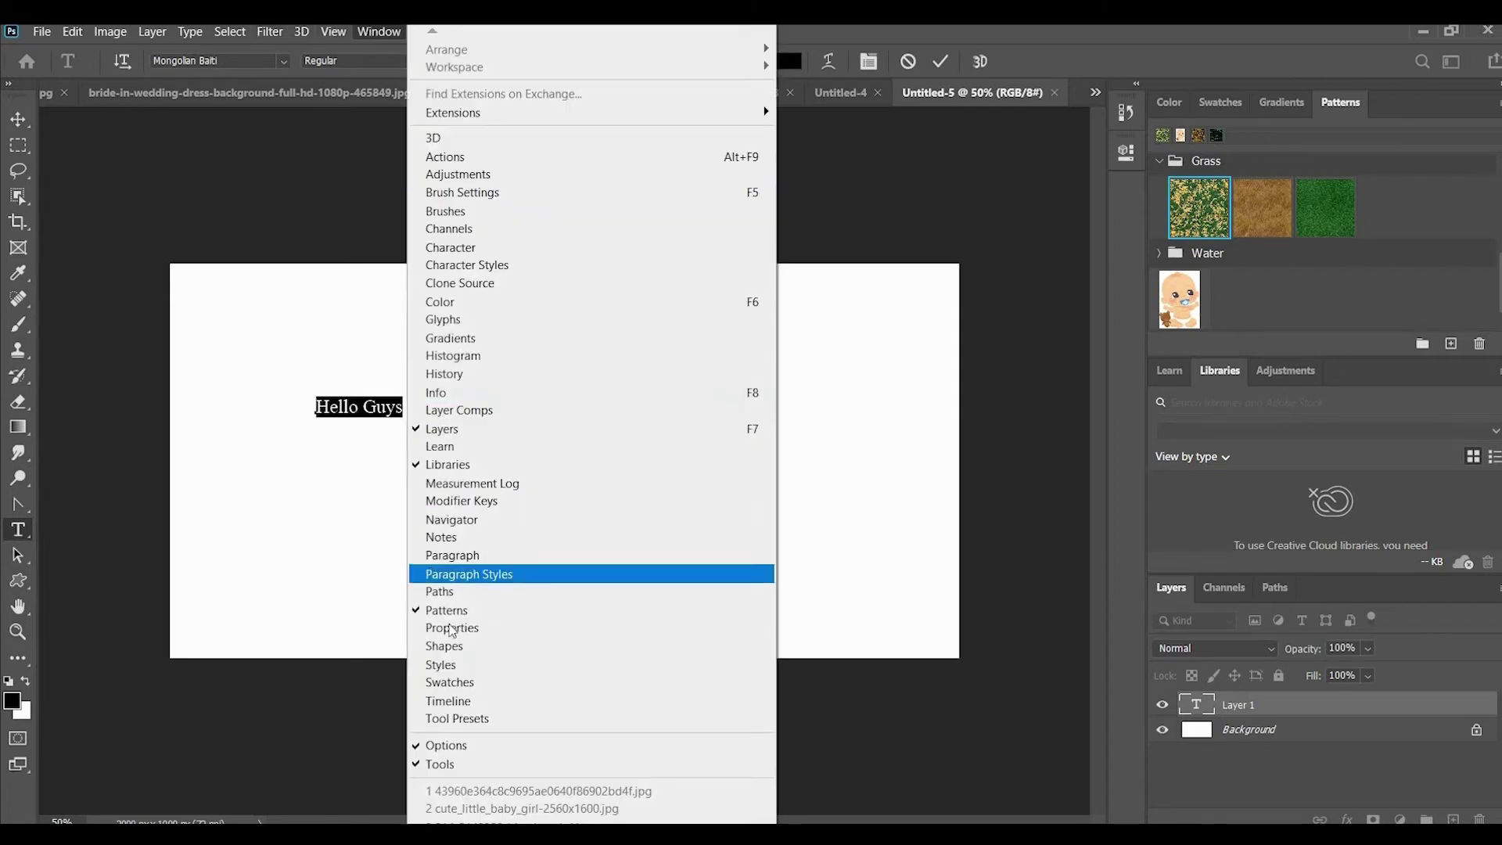
pyautogui.click(529, 627)
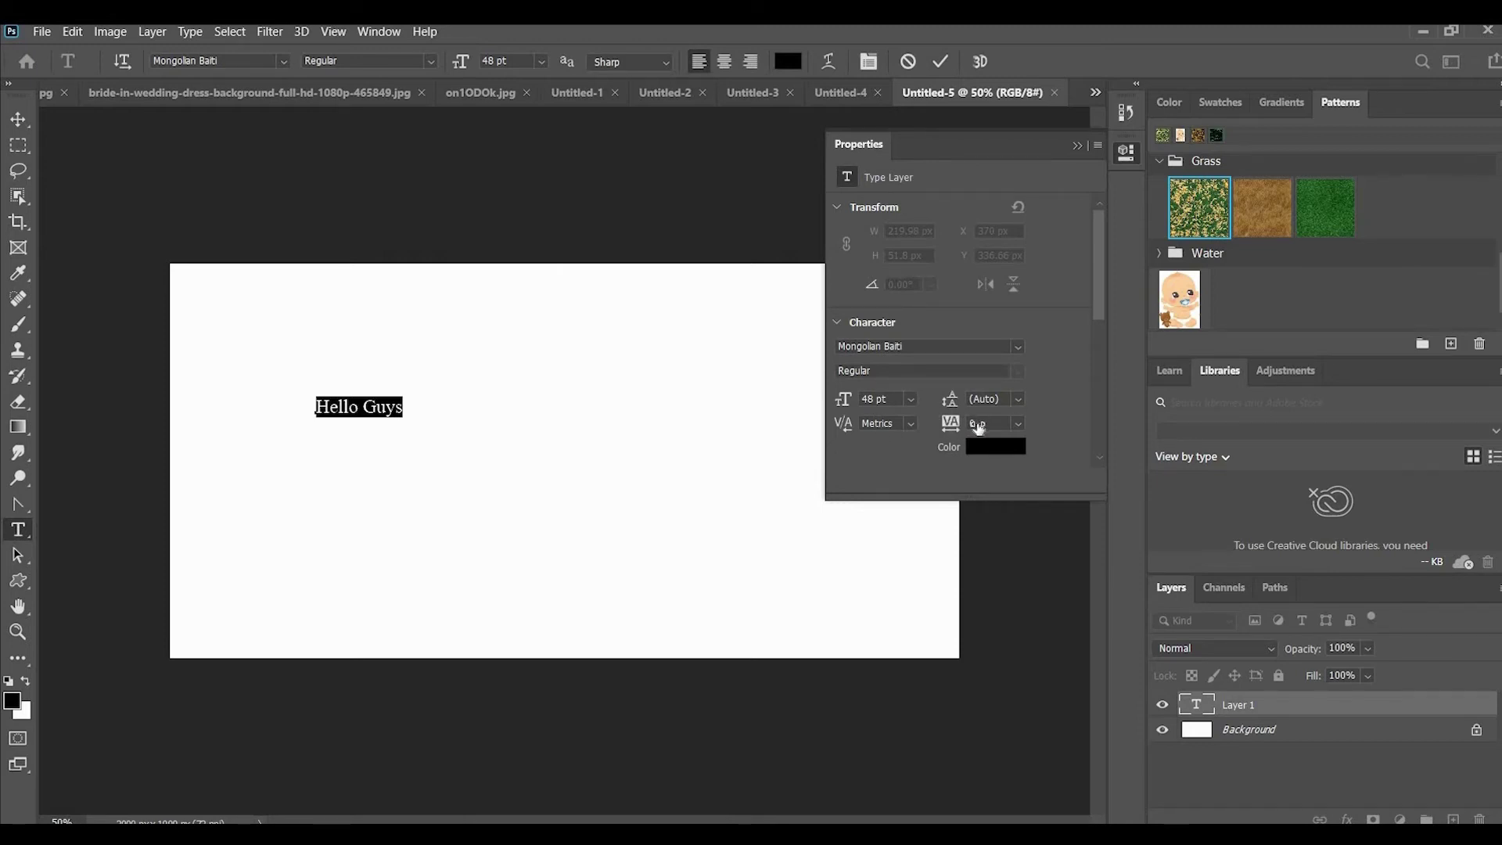
pyautogui.moveTo(978, 429); pyautogui.dragTo(1024, 439)
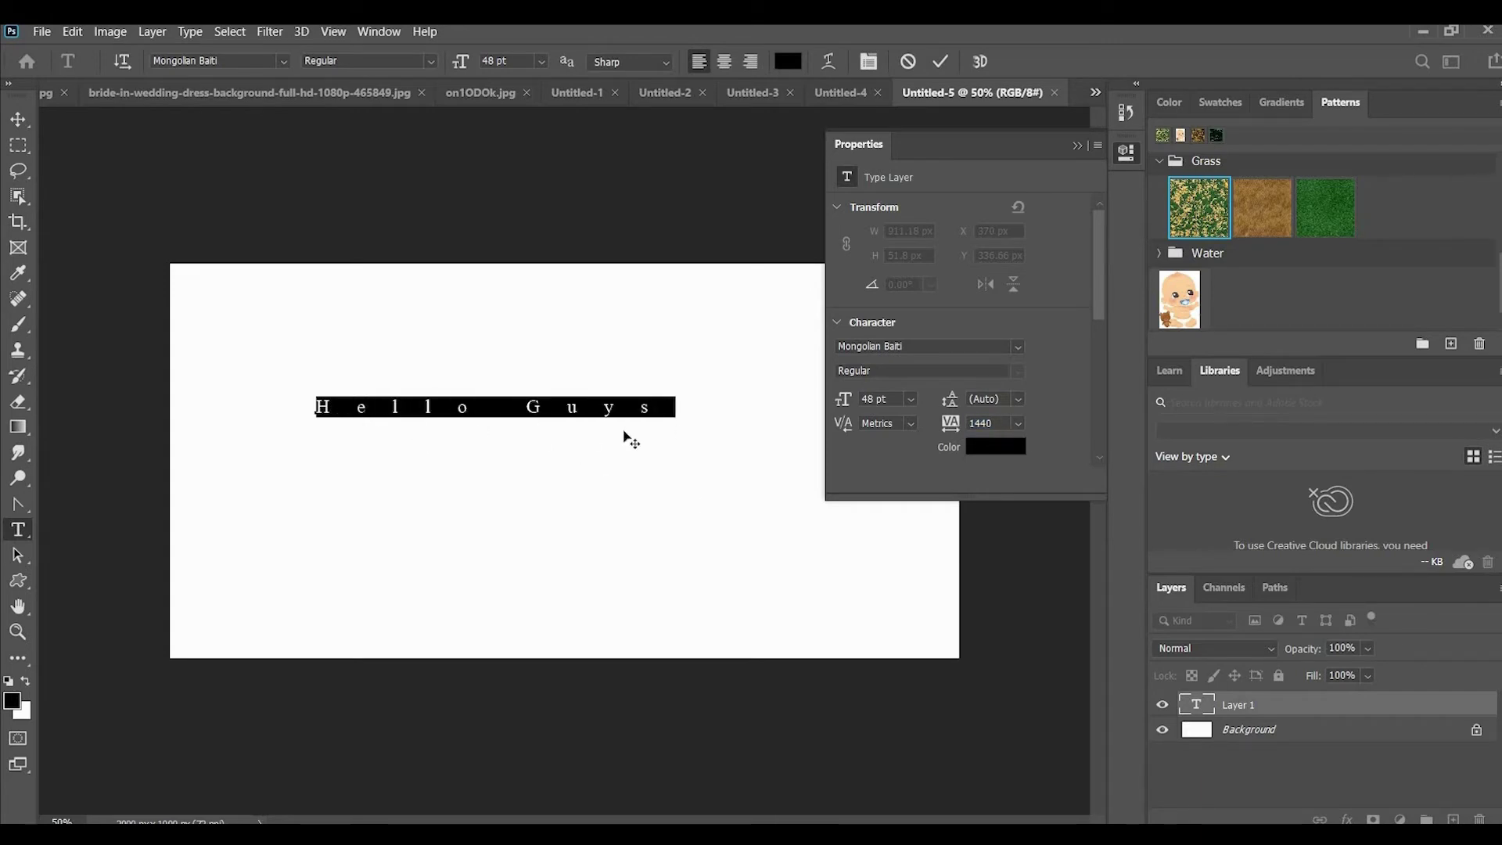
pyautogui.click(911, 399)
pyautogui.click(884, 637)
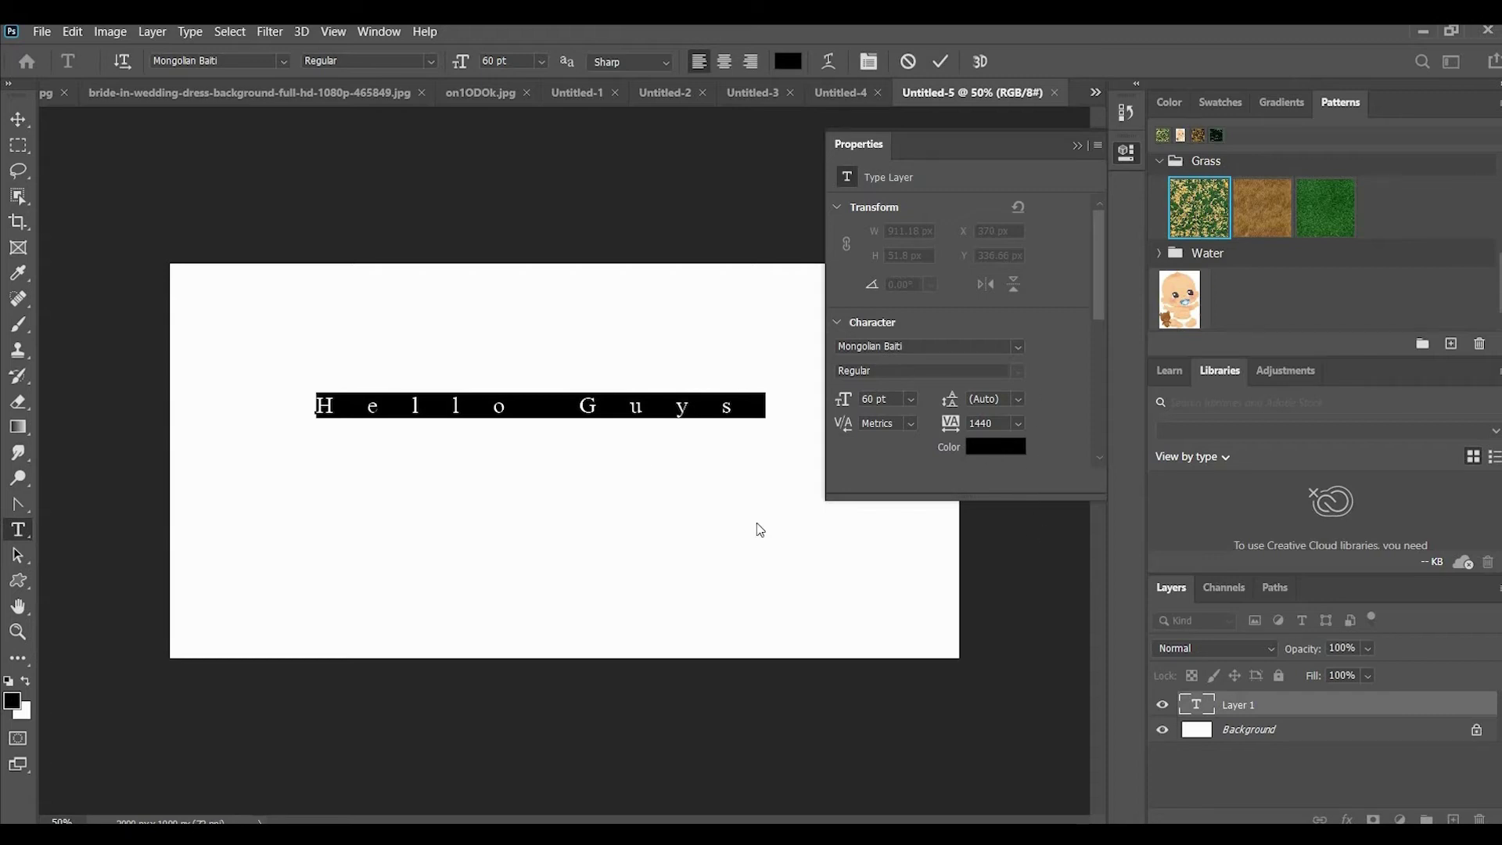
# Change the colour of the "Hello Guys" text to dark red 900606 and reselect all its characters
pyautogui.click(995, 446)
pyautogui.click(737, 298)
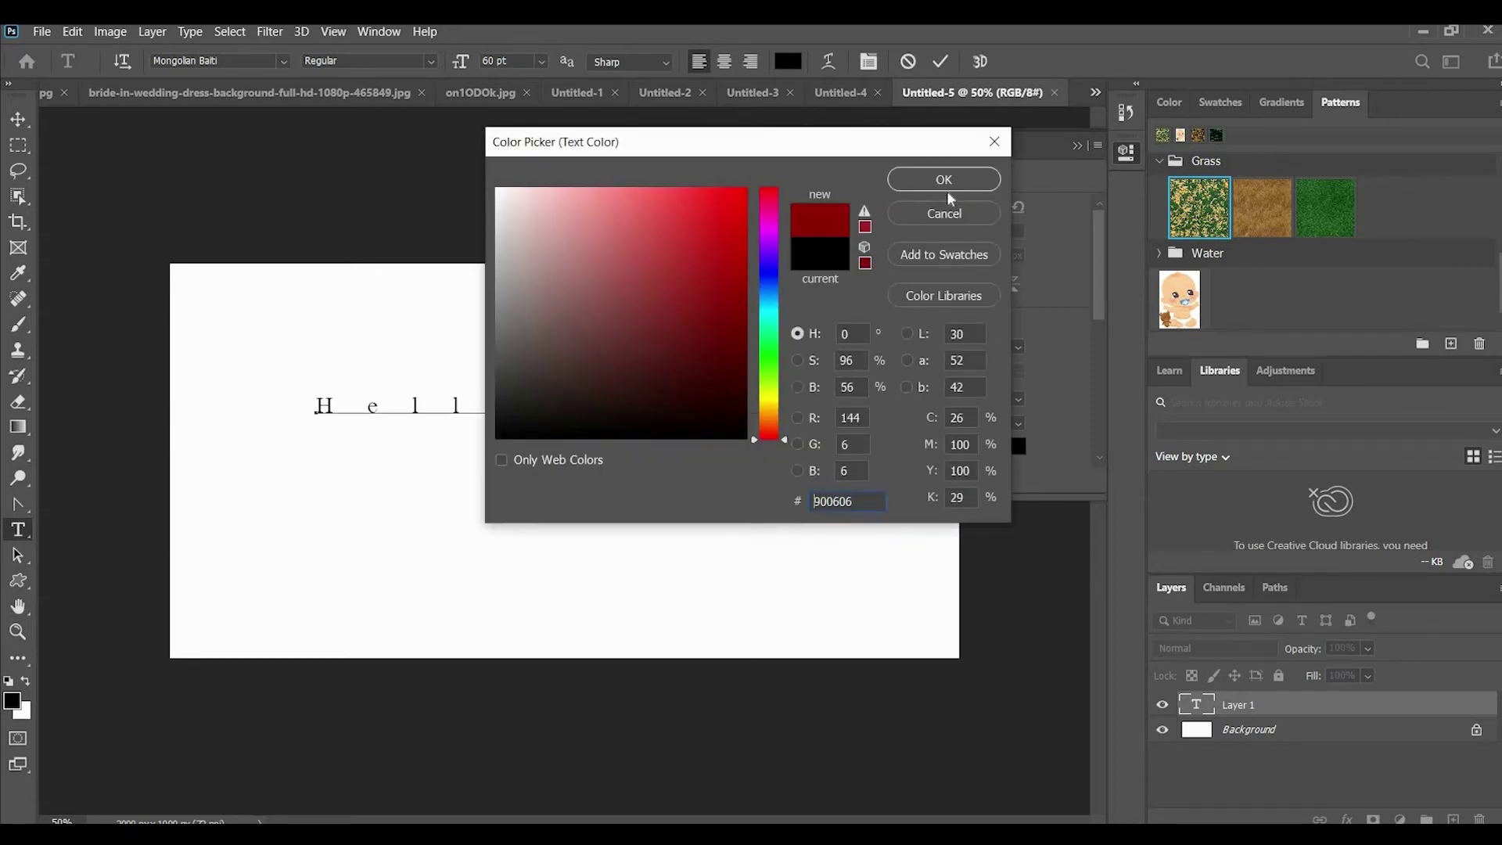
pyautogui.press('Return')
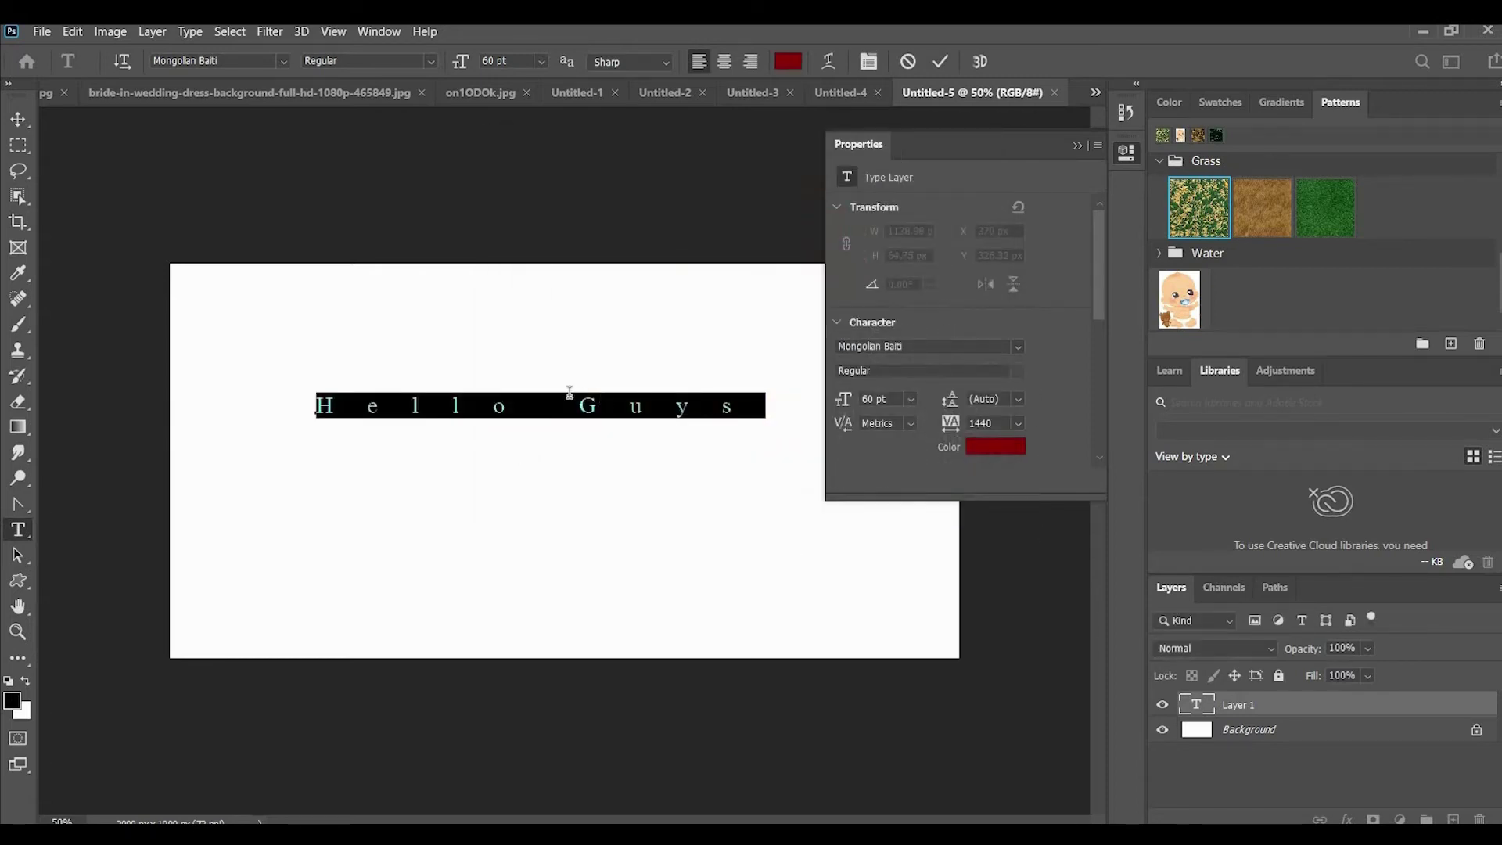
pyautogui.click(321, 405)
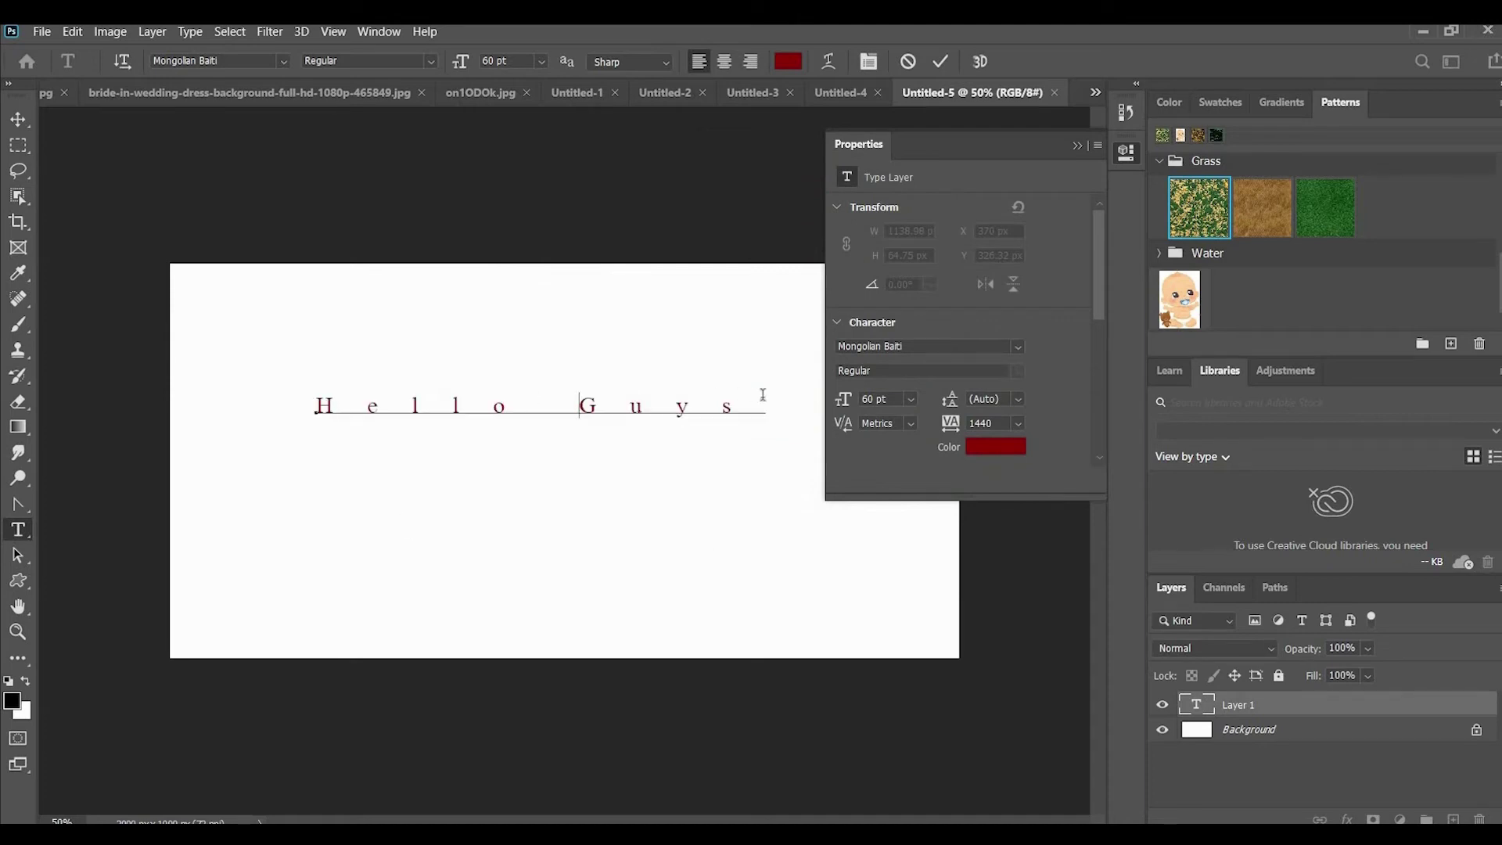
pyautogui.hotkey('ctrl', 'a')
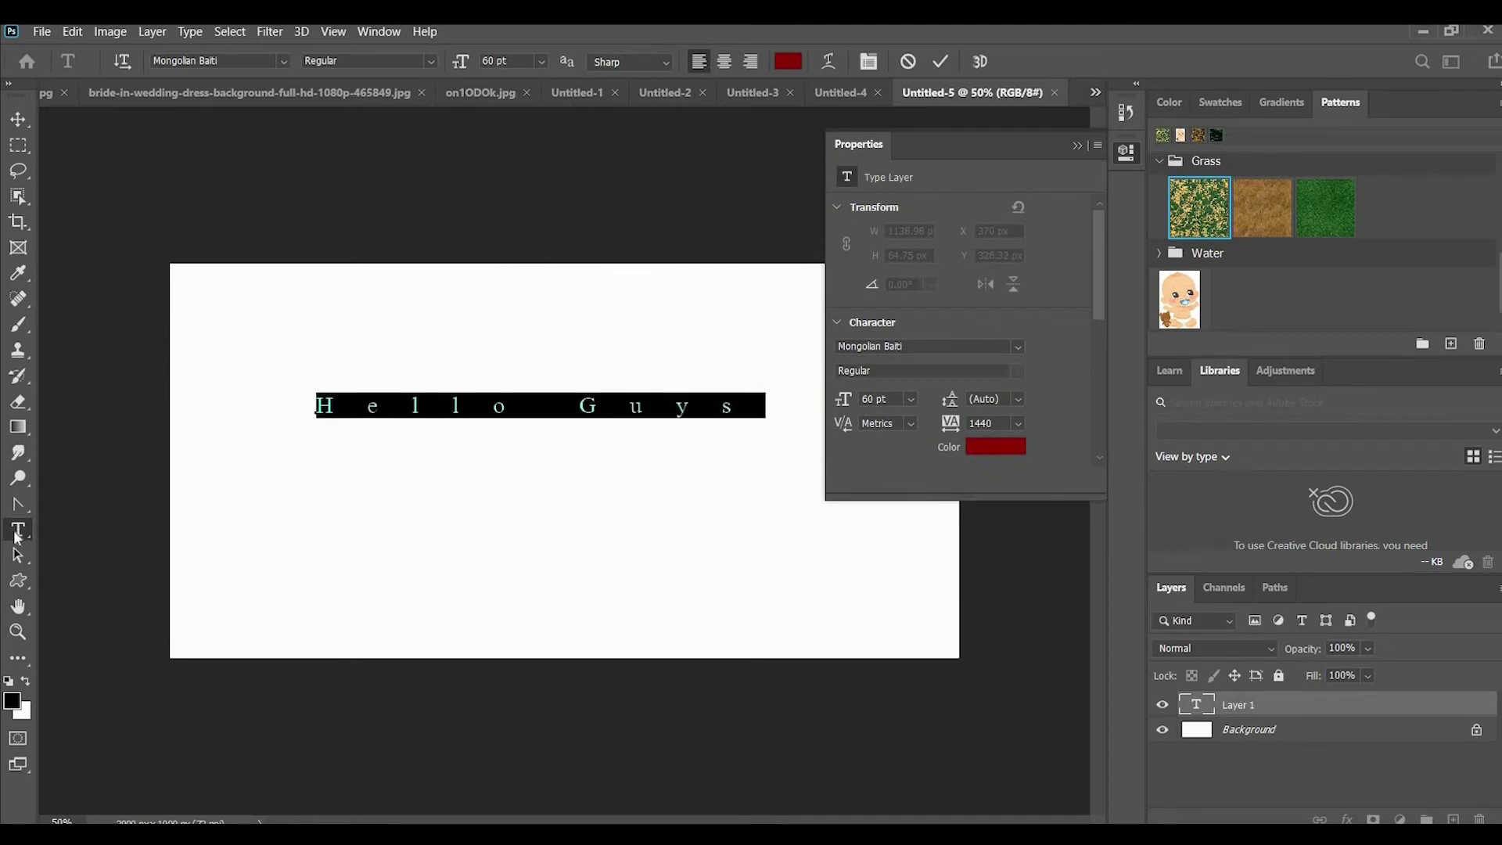
# Add the vertical text "Hello" to the left of the "Hello Guys" line
pyautogui.rightClick(17, 529)
pyautogui.click(94, 546)
pyautogui.click(227, 342)
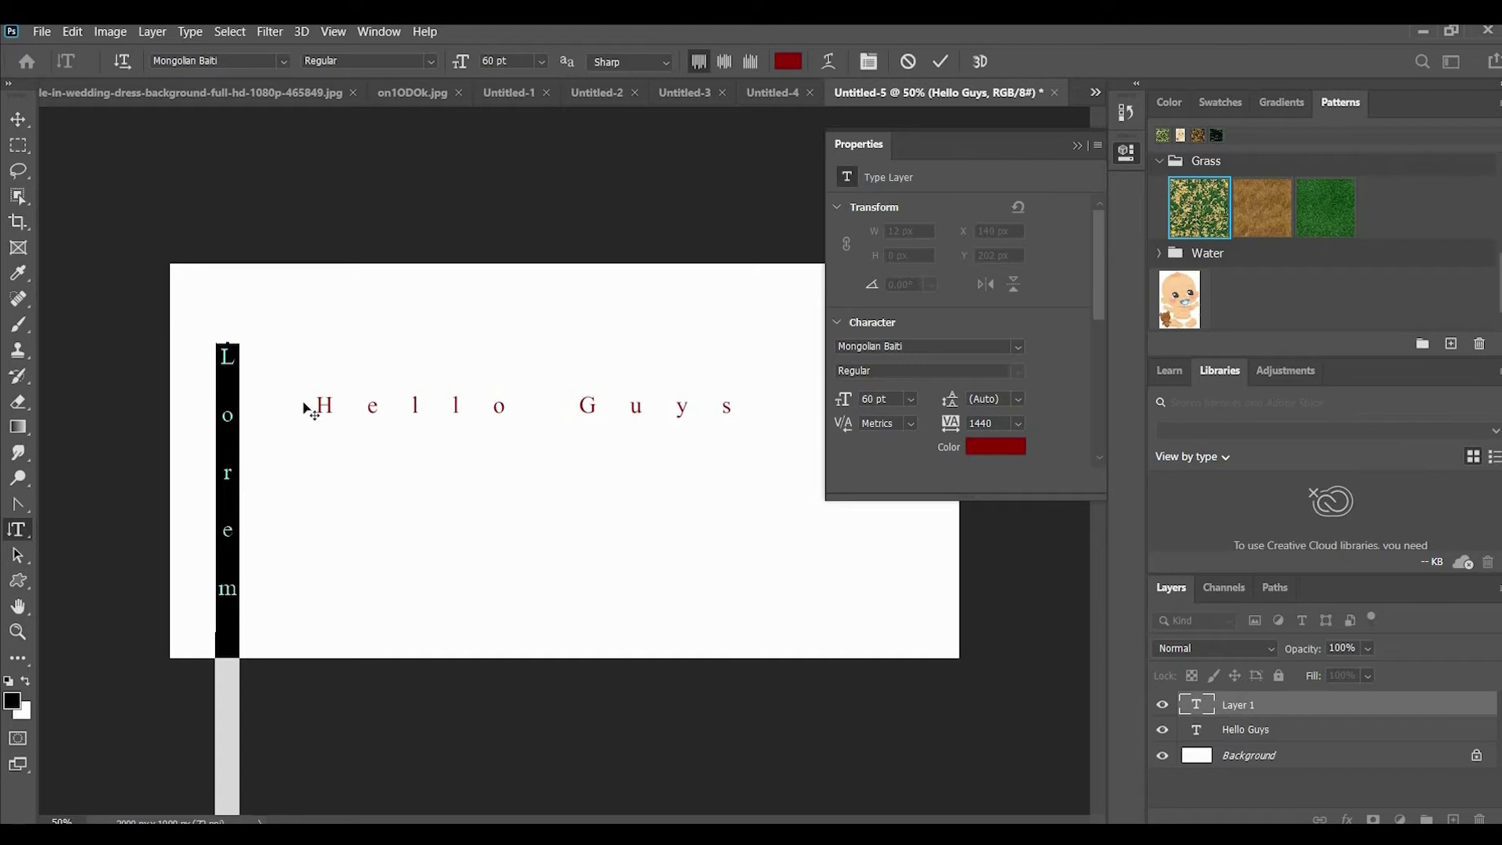
pyautogui.write('Hello')
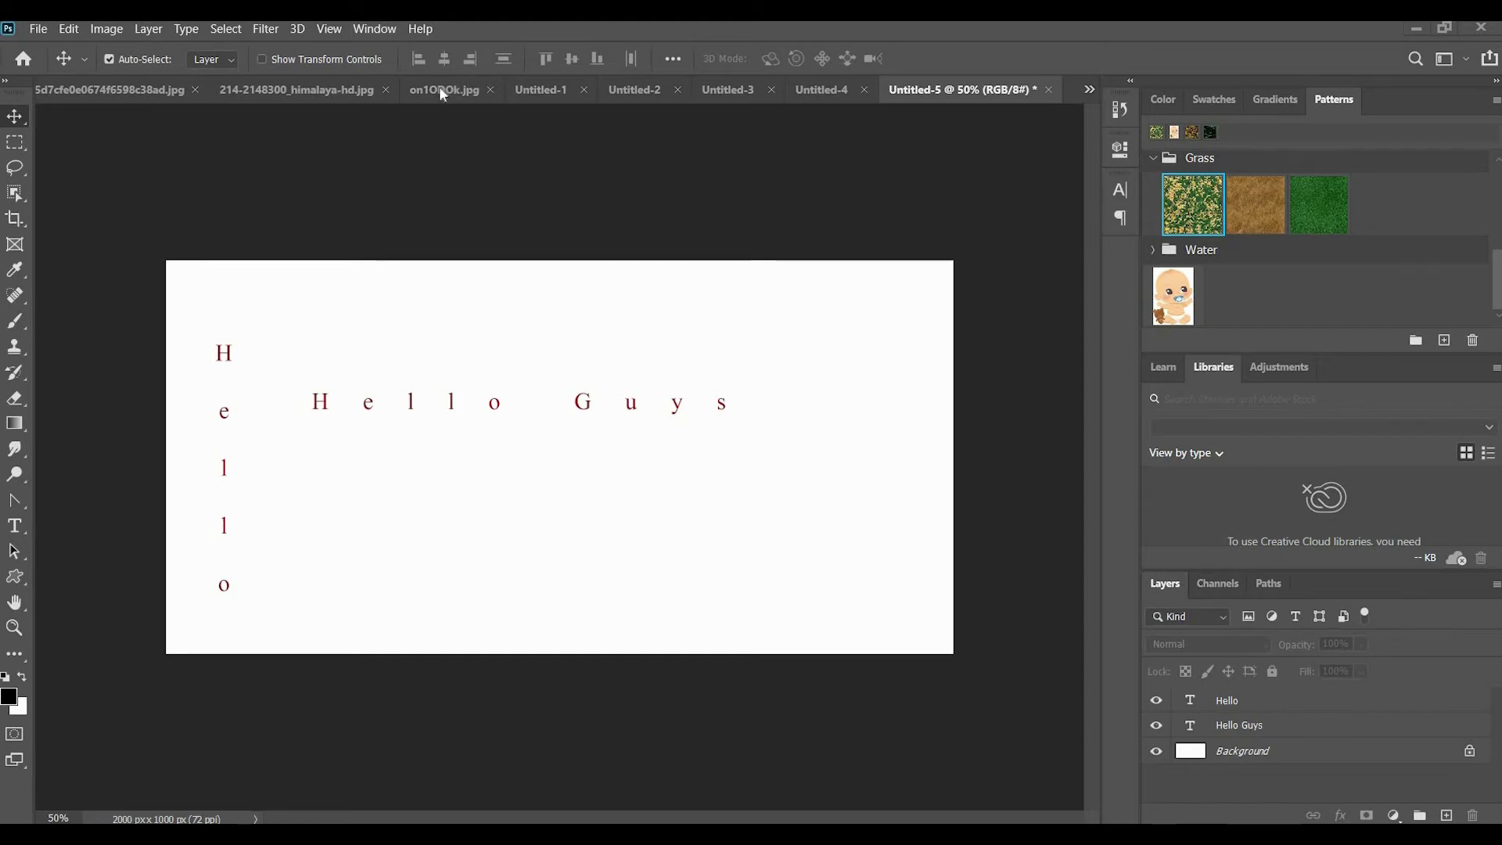
# Add the horizontal text "Hello" over the flowering tree in the himalaya photo document
pyautogui.click(297, 89)
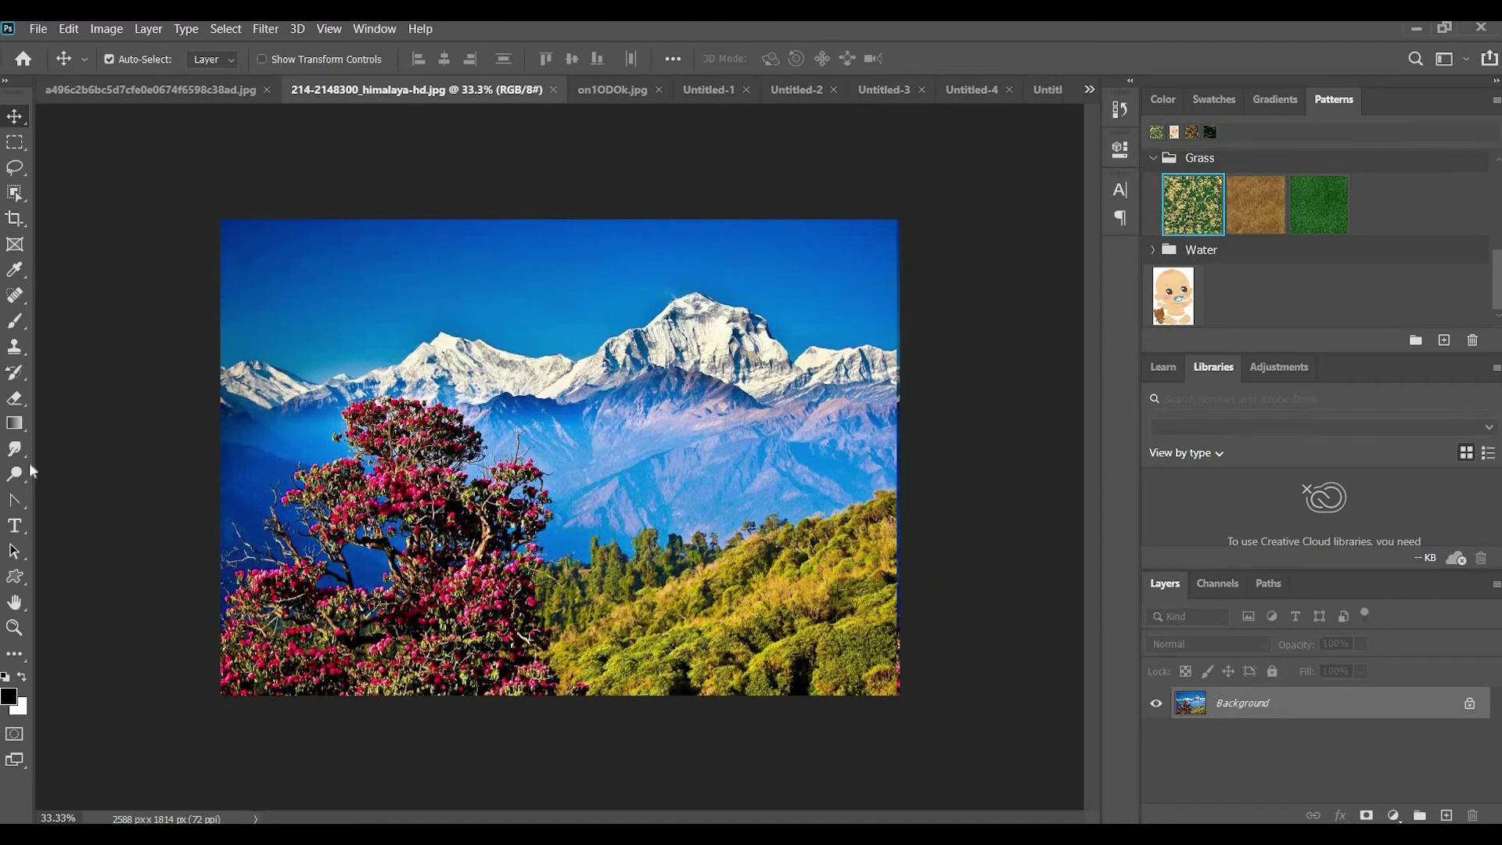
pyautogui.press('t')
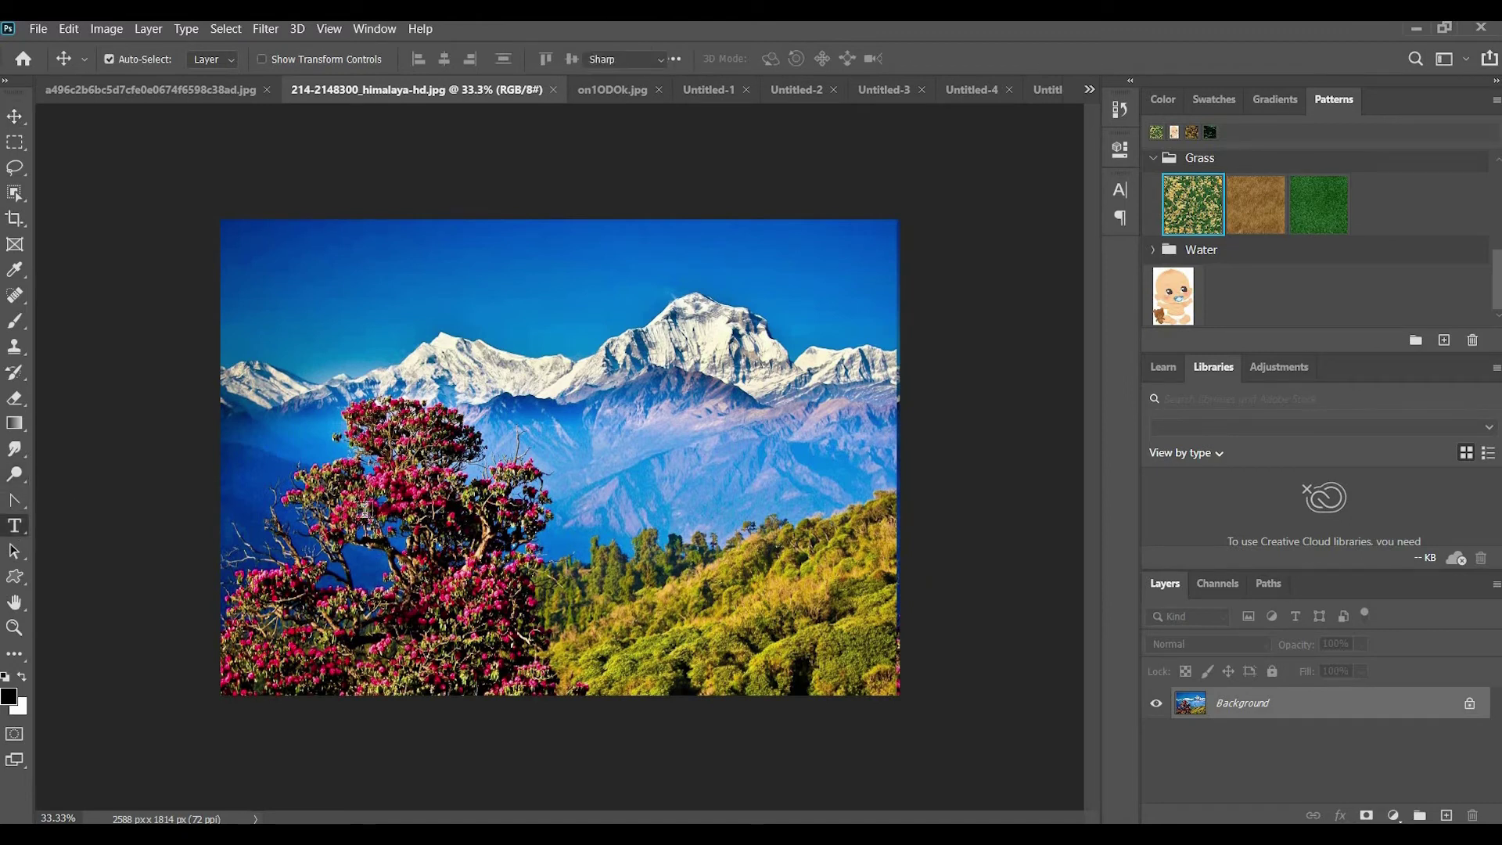
pyautogui.click(532, 518)
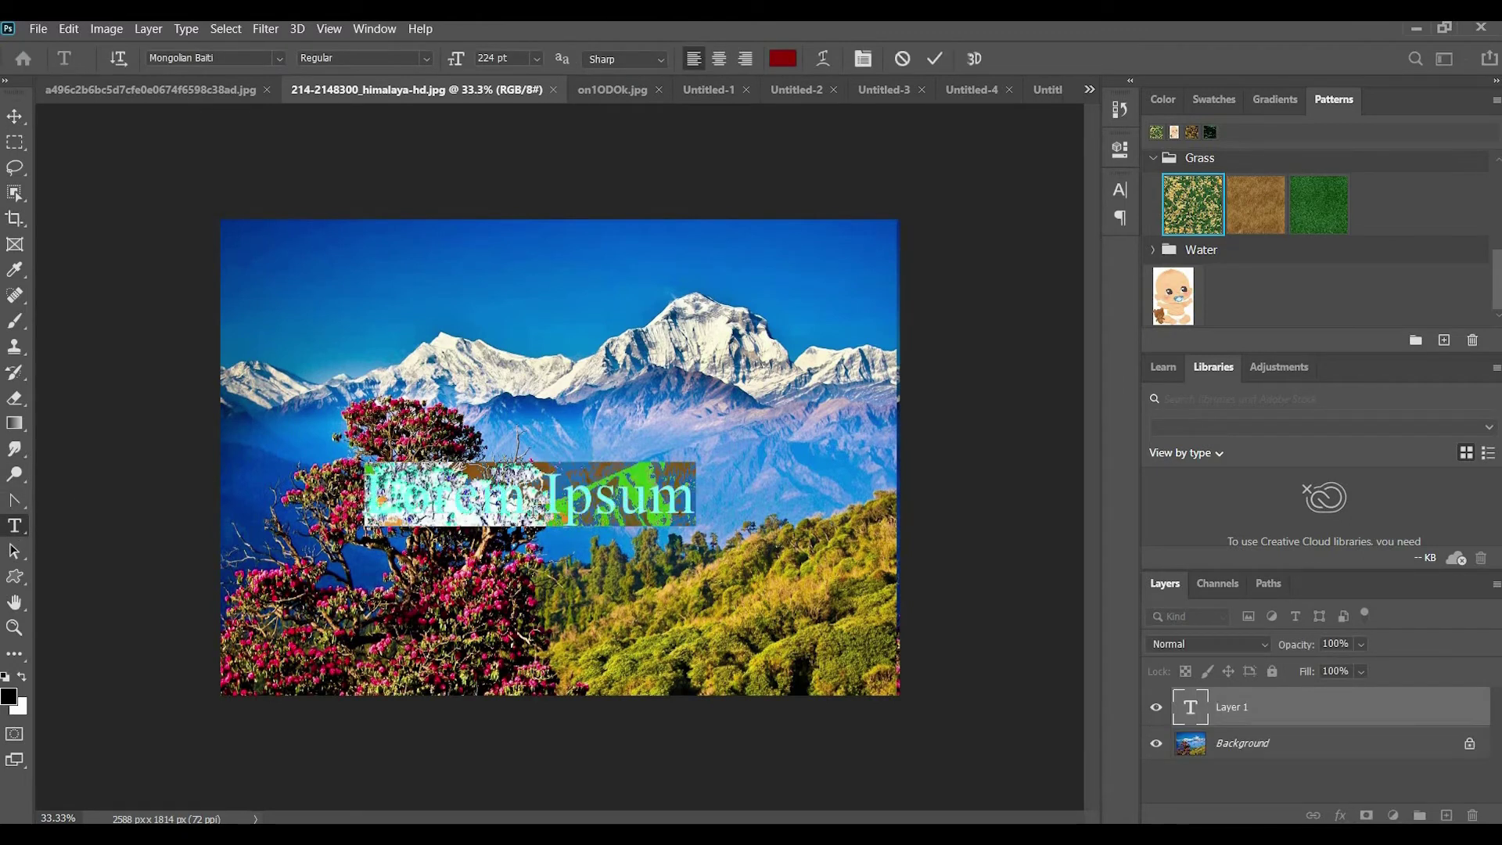
pyautogui.write('Hello')
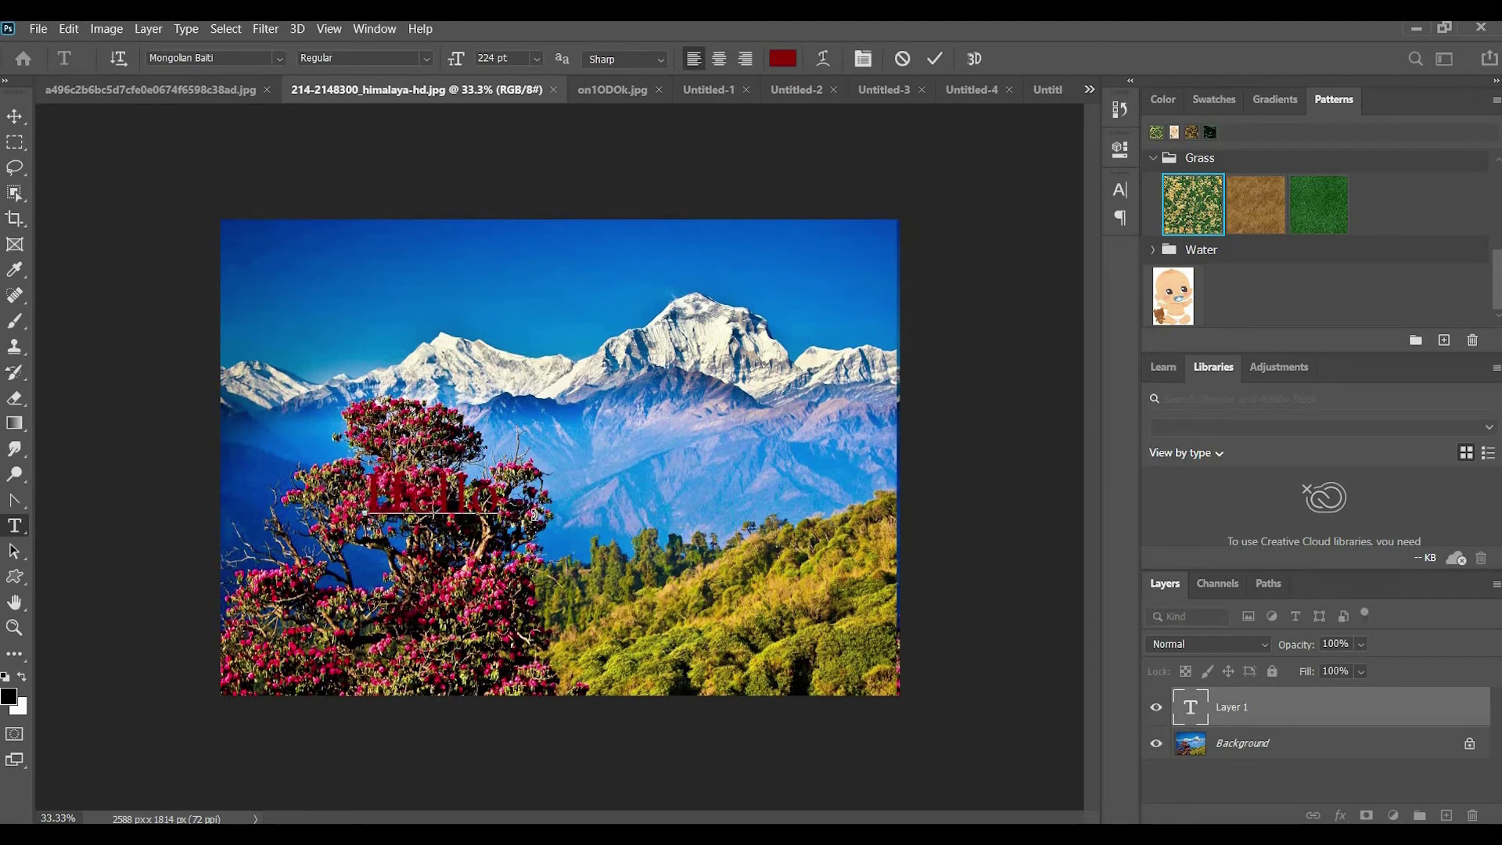
# Set the font size of the whole "Hello" text to 400 pt
pyautogui.hotkey('ctrl', 'a')
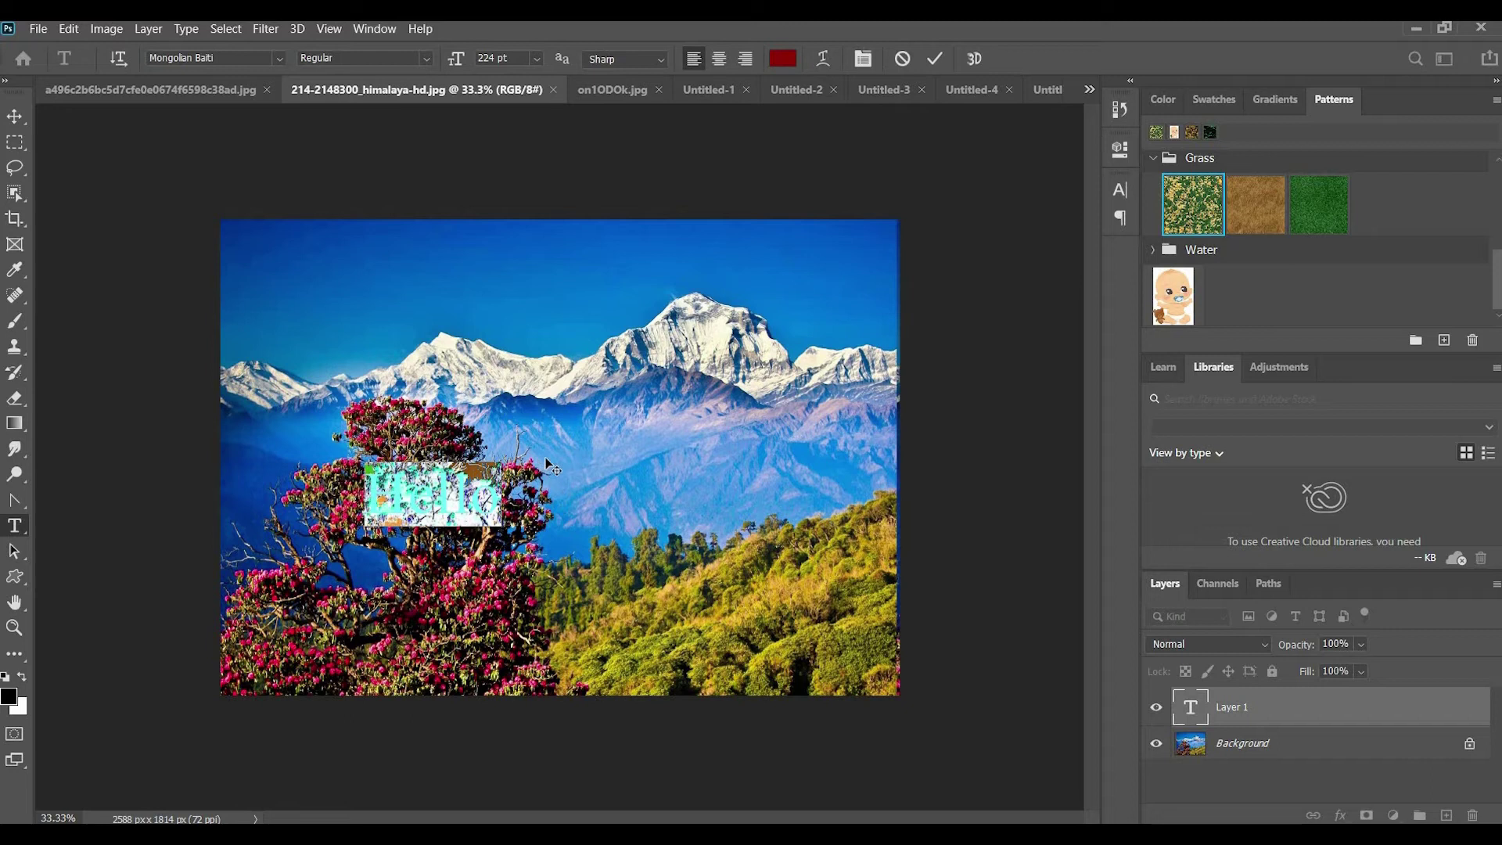
pyautogui.press('ctrl')
pyautogui.hotkey('ctrl', 't')
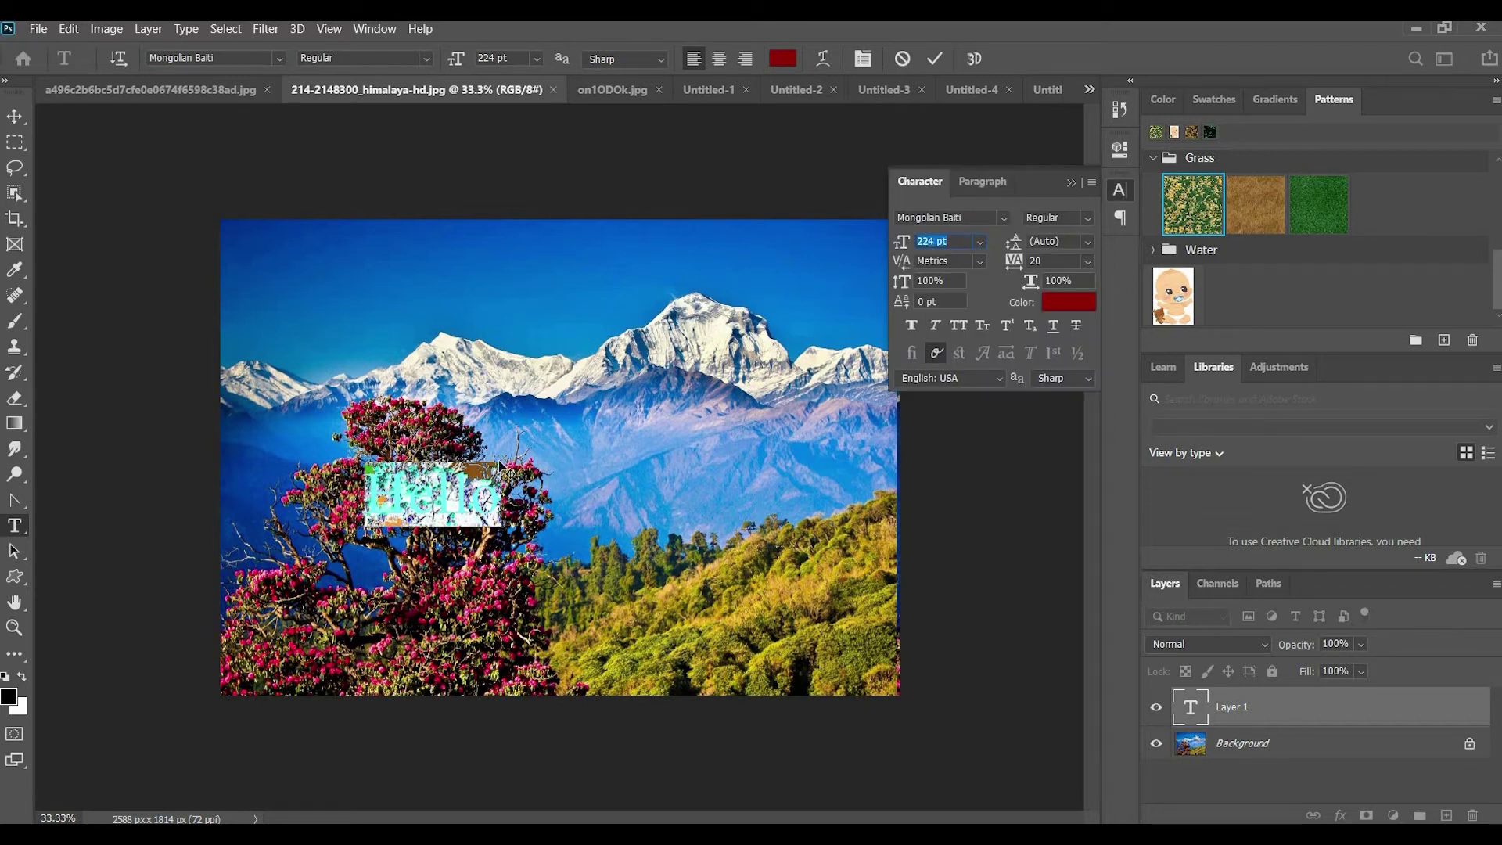
pyautogui.click(980, 242)
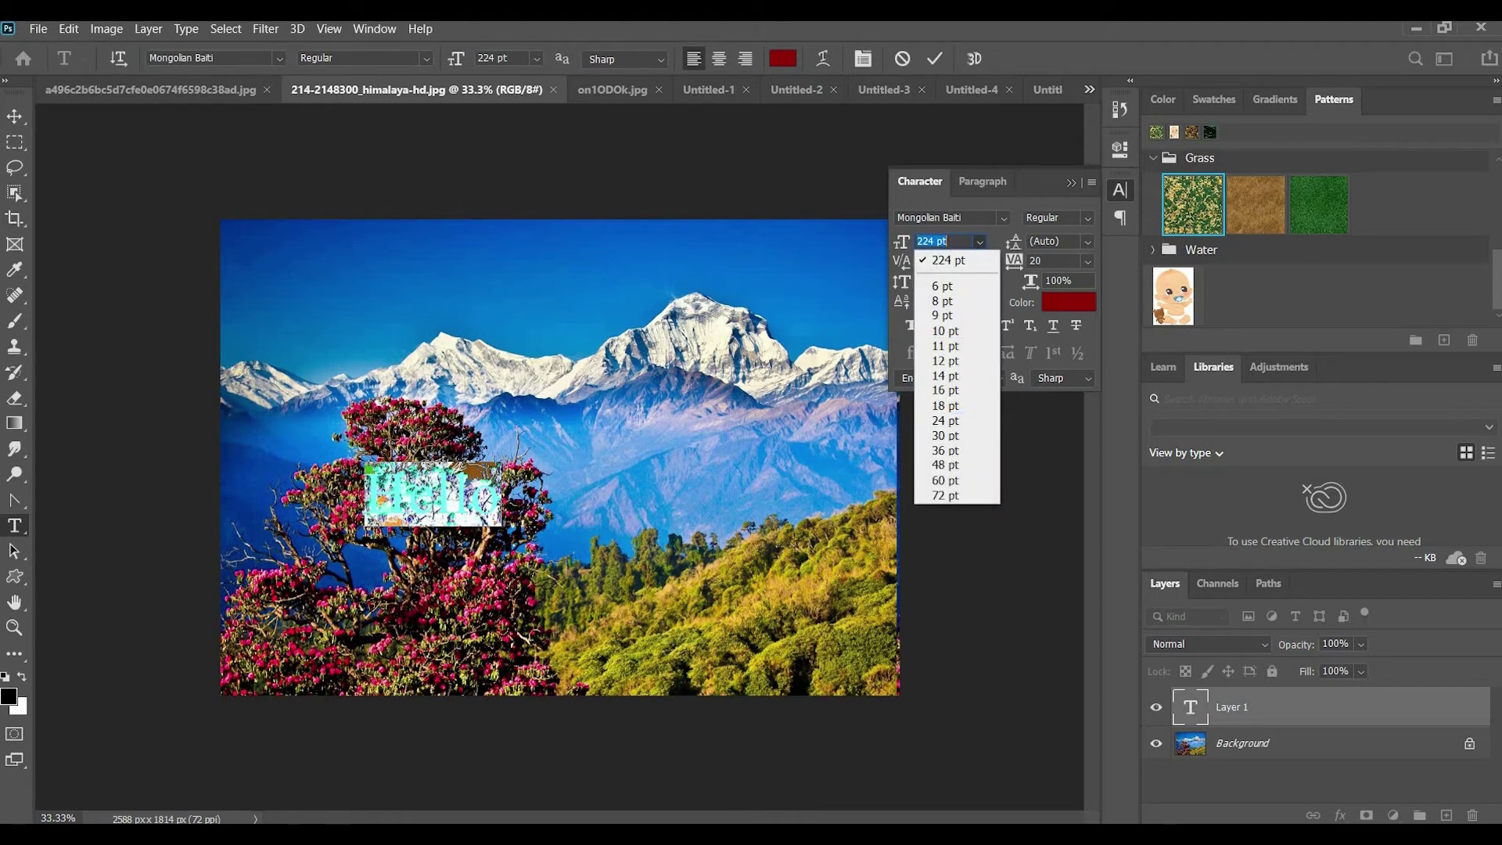
pyautogui.write('400')
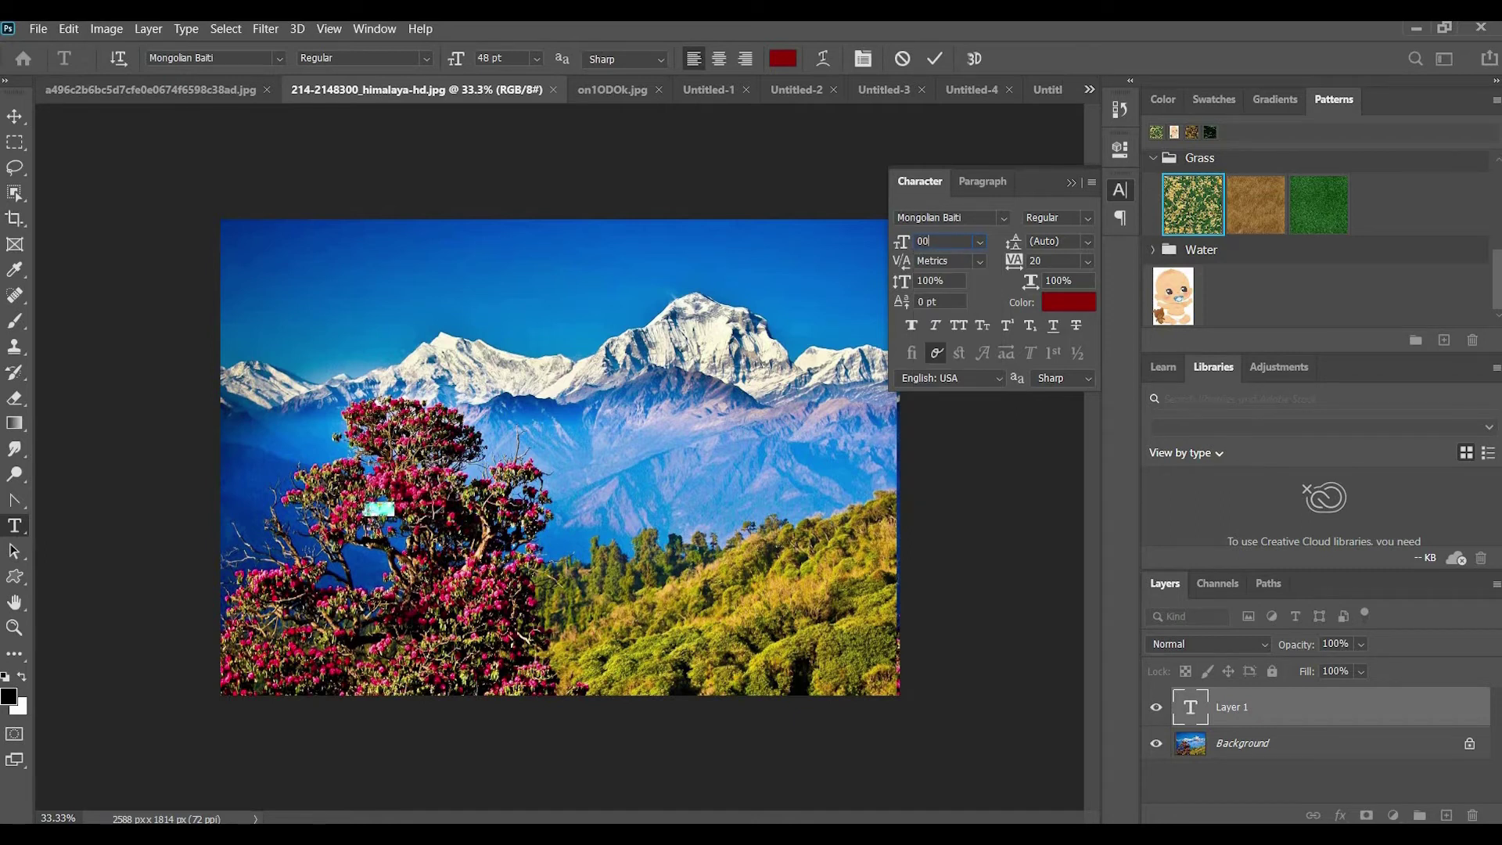
pyautogui.press('BackSpace')
pyautogui.press('BackSpace')
pyautogui.write('400')
pyautogui.press('Return')
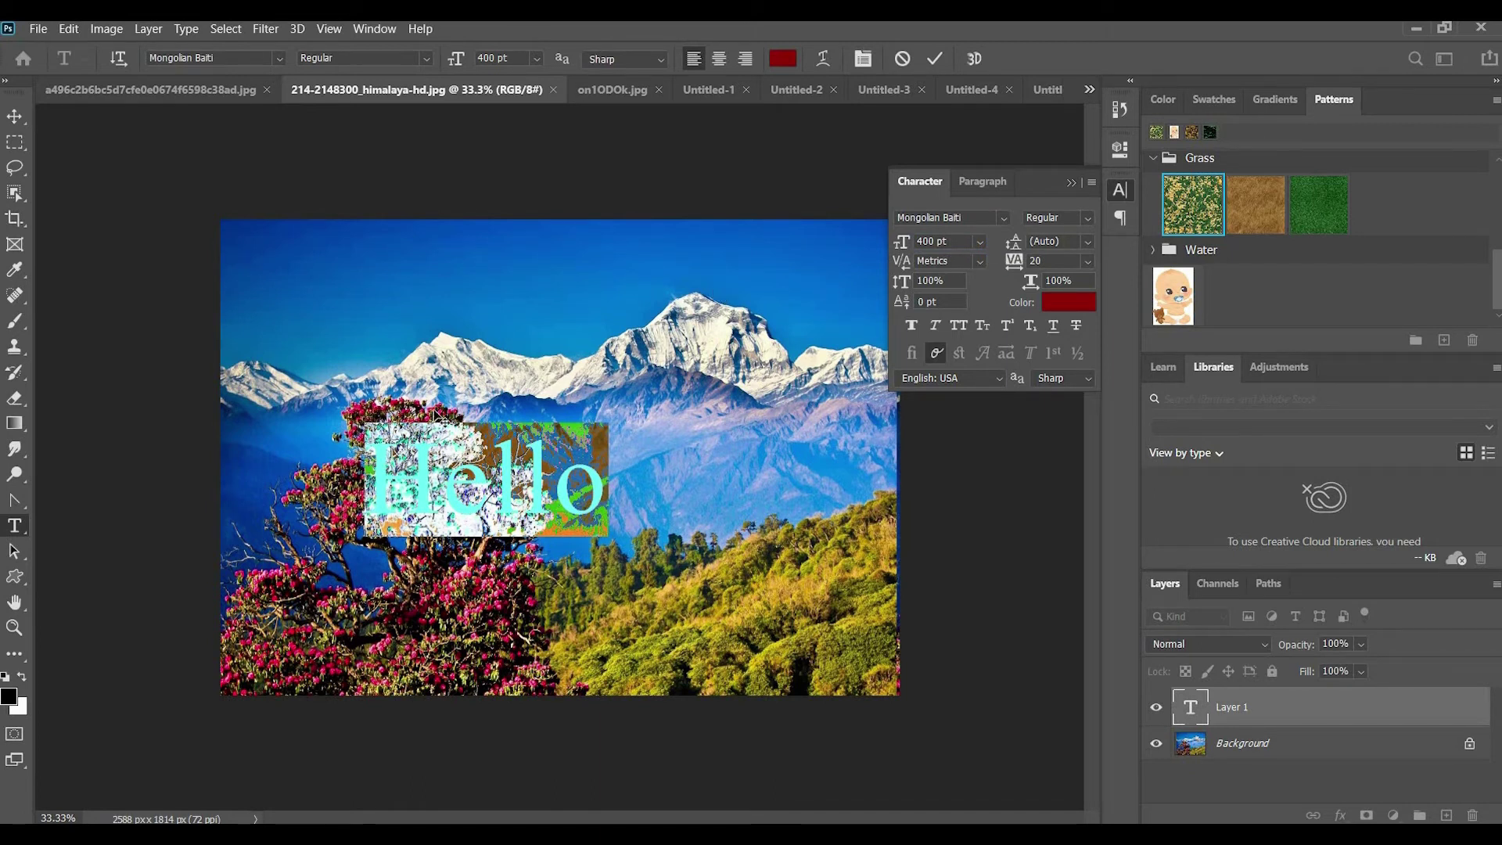
# Reselect the "Hello" text with its highlight hidden and unlock the Background layer
pyautogui.click(376, 484)
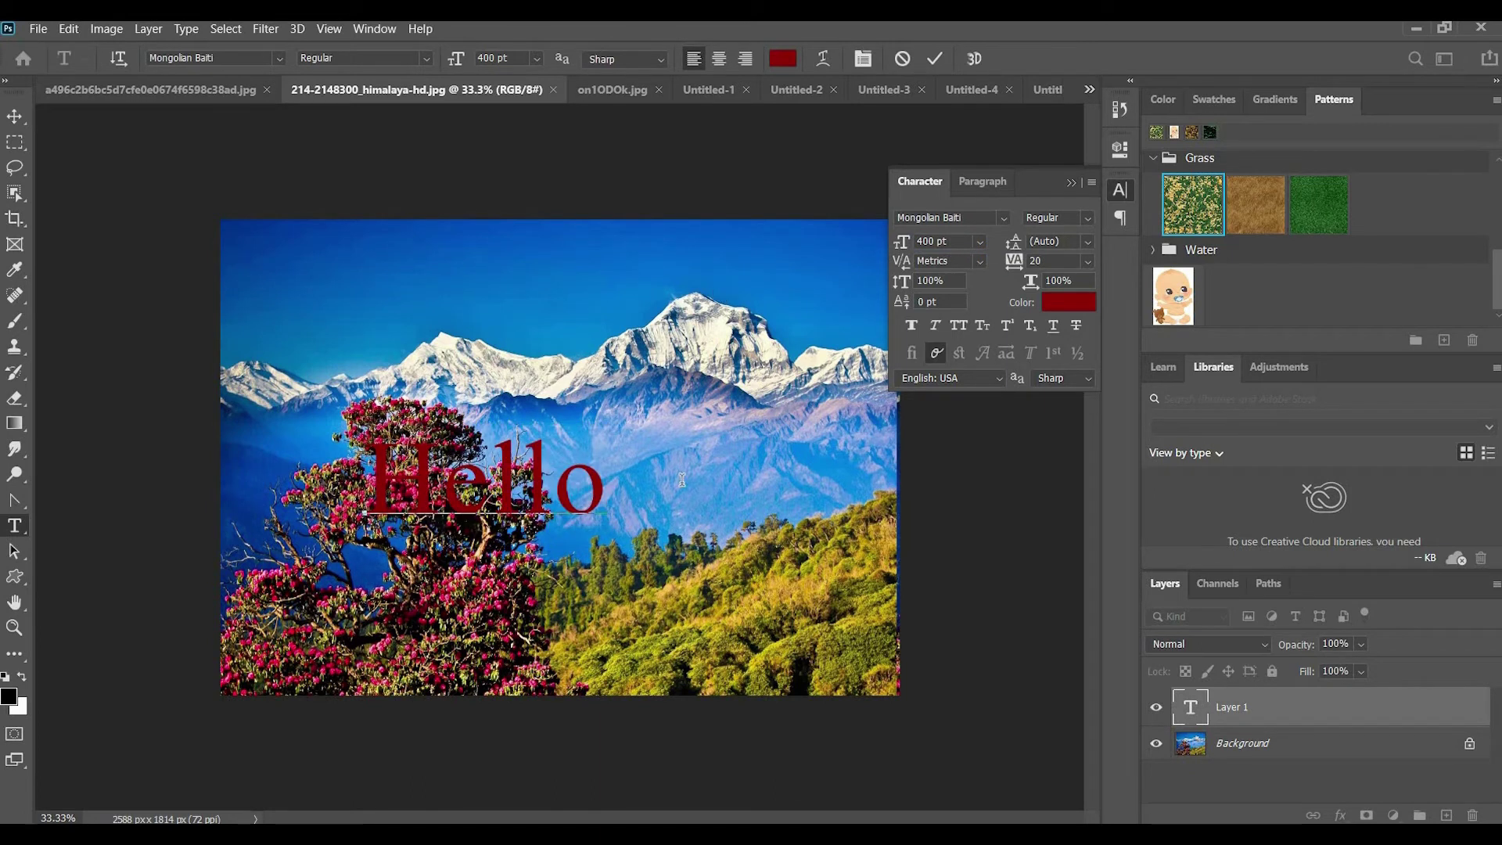
pyautogui.hotkey('ctrl', 'a')
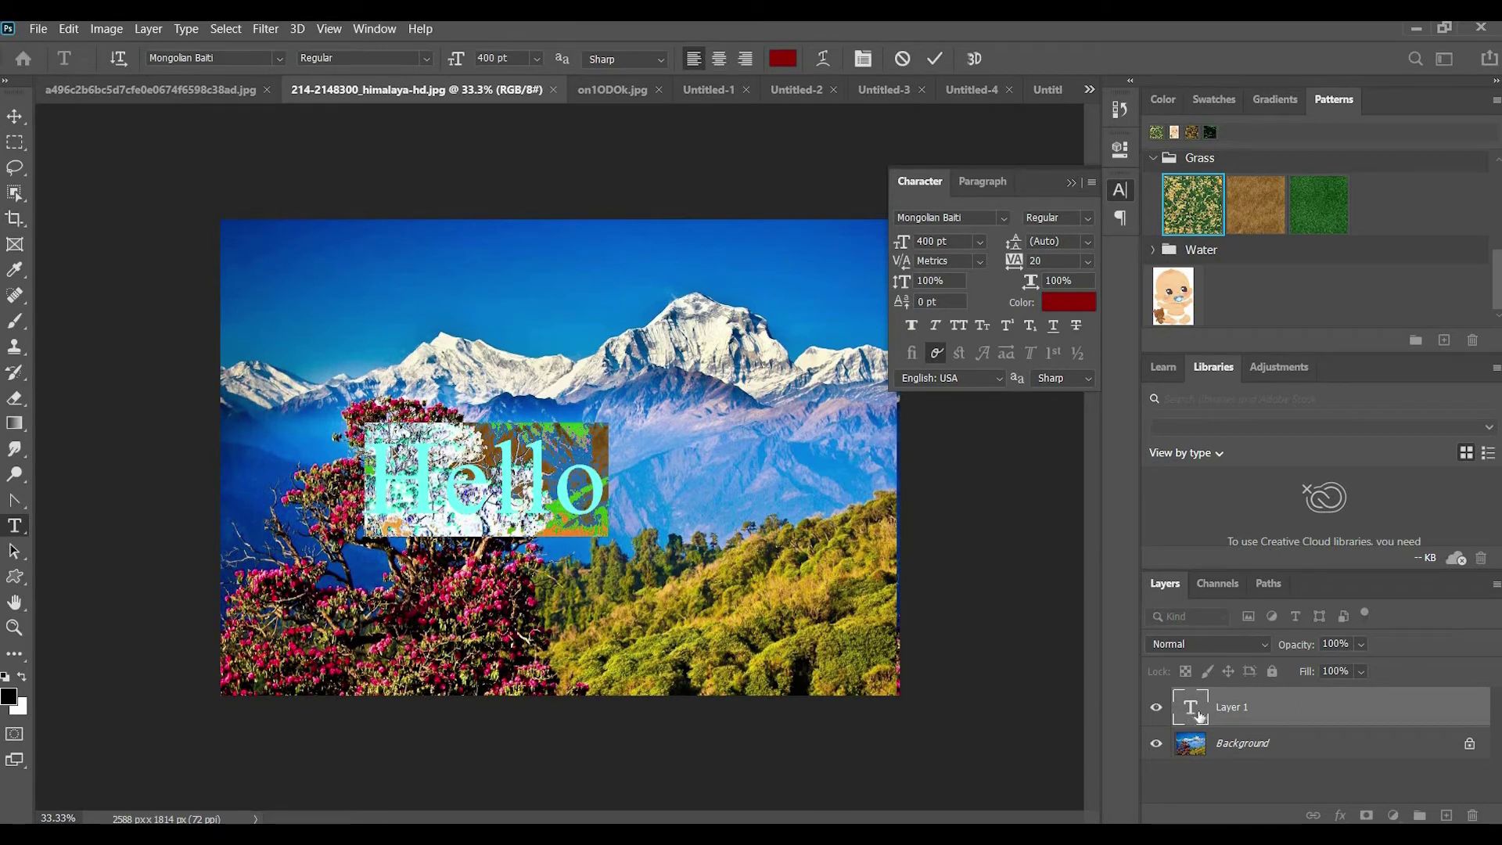
pyautogui.hotkey('ctrl', 'h')
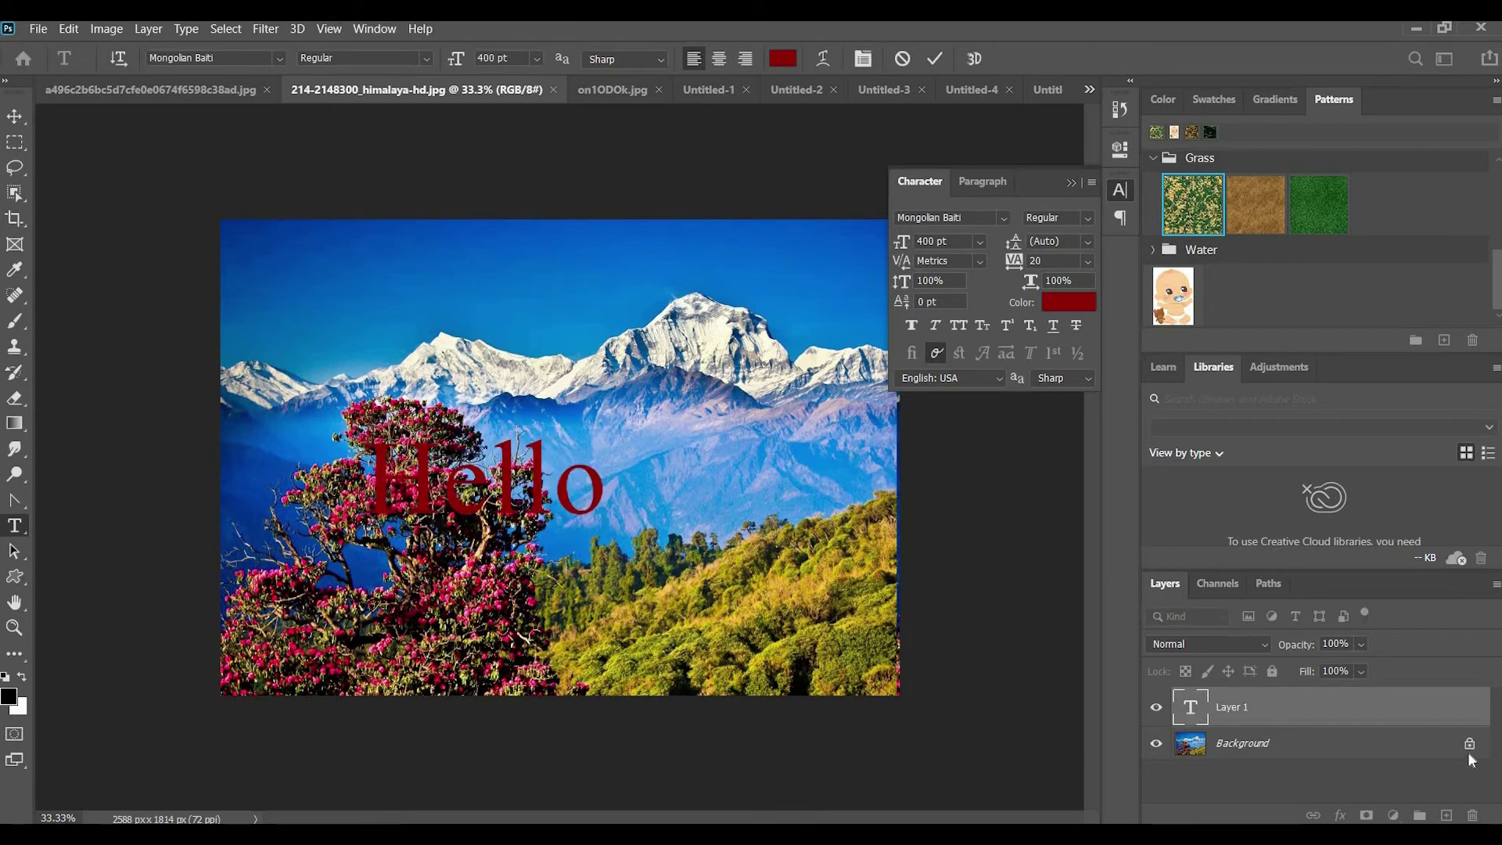
pyautogui.click(1469, 743)
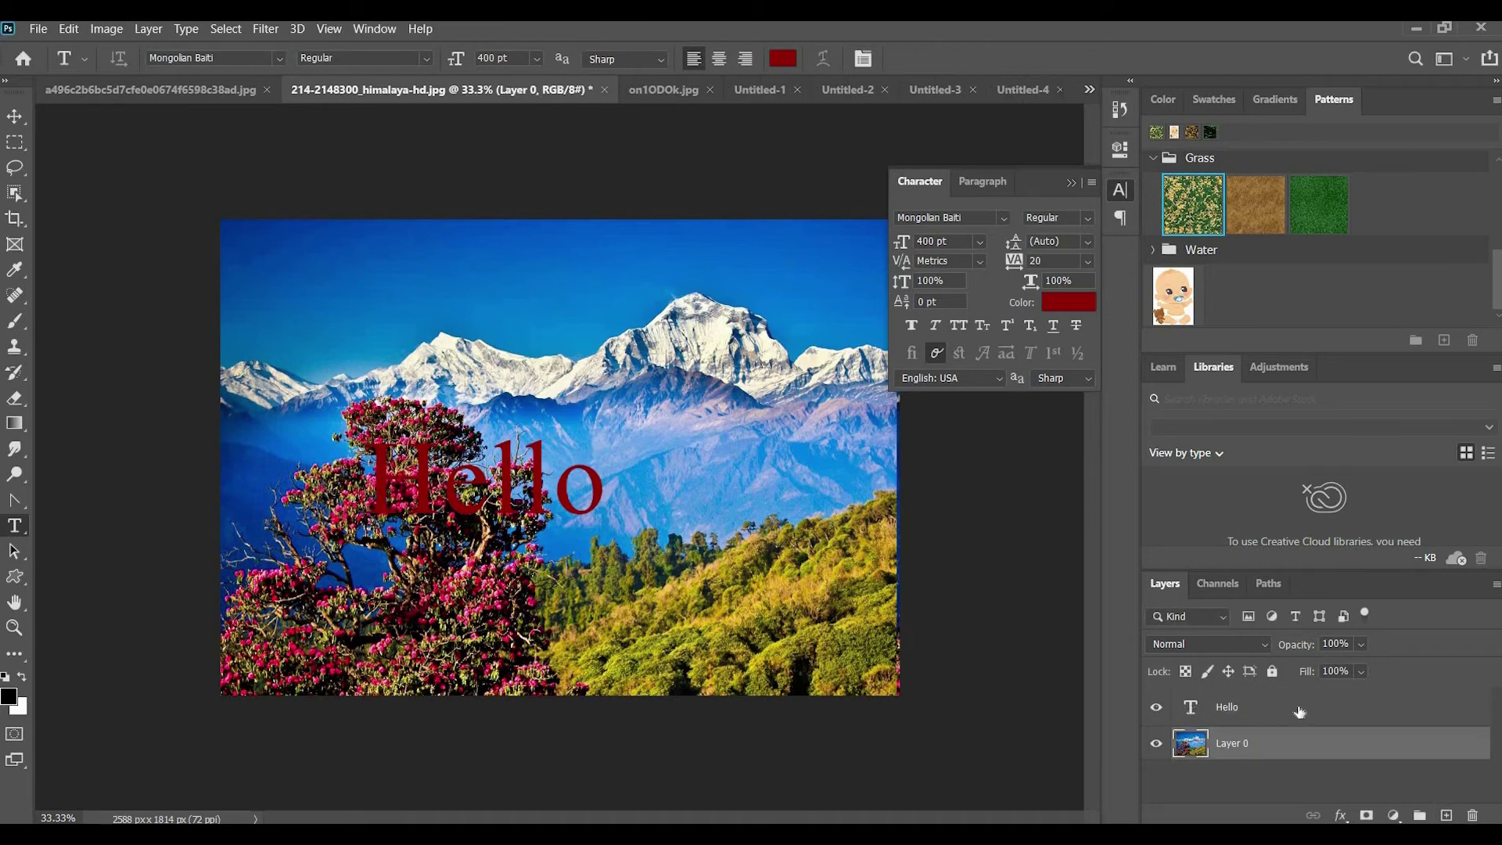
# Mask the photo layer, moved above the text layer, with a selection loaded from the "Hello" letters
pyautogui.keyDown('ctrl'); pyautogui.click(1190, 710); pyautogui.keyUp('ctrl')
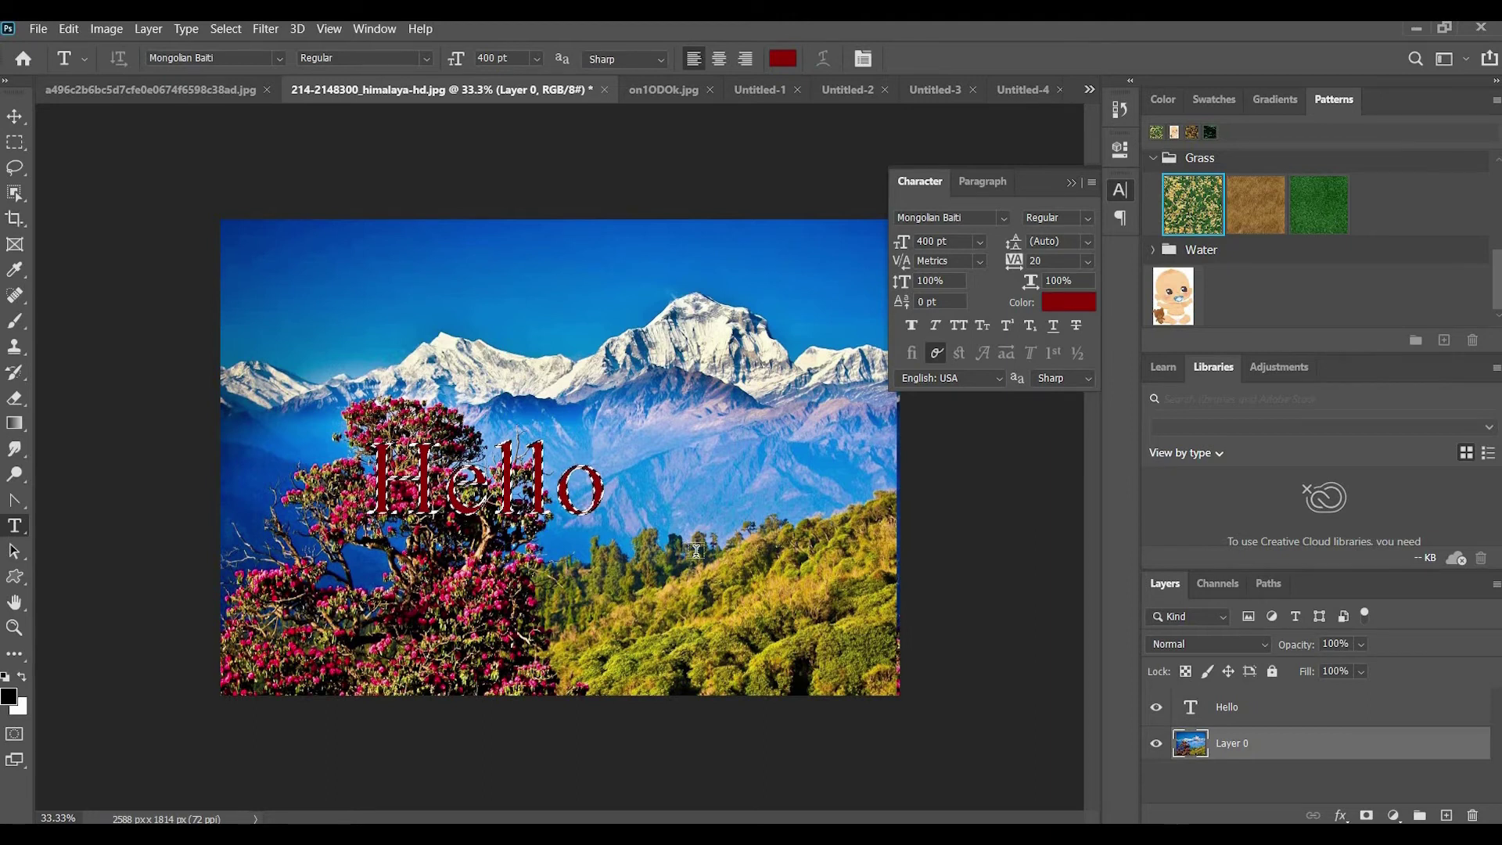
pyautogui.moveTo(1240, 745); pyautogui.dragTo(1241, 708)
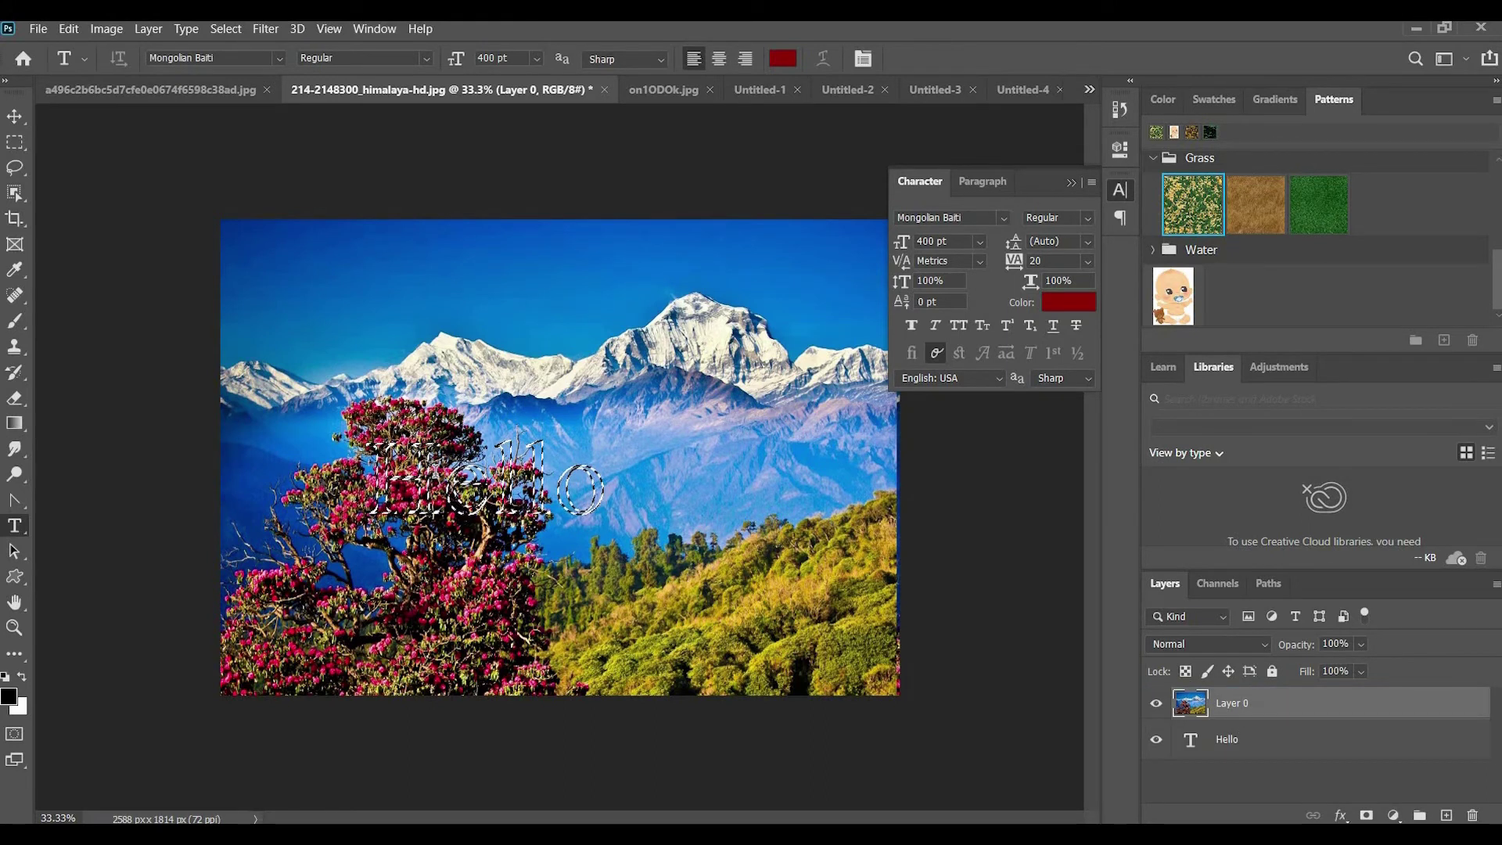
pyautogui.click(1365, 814)
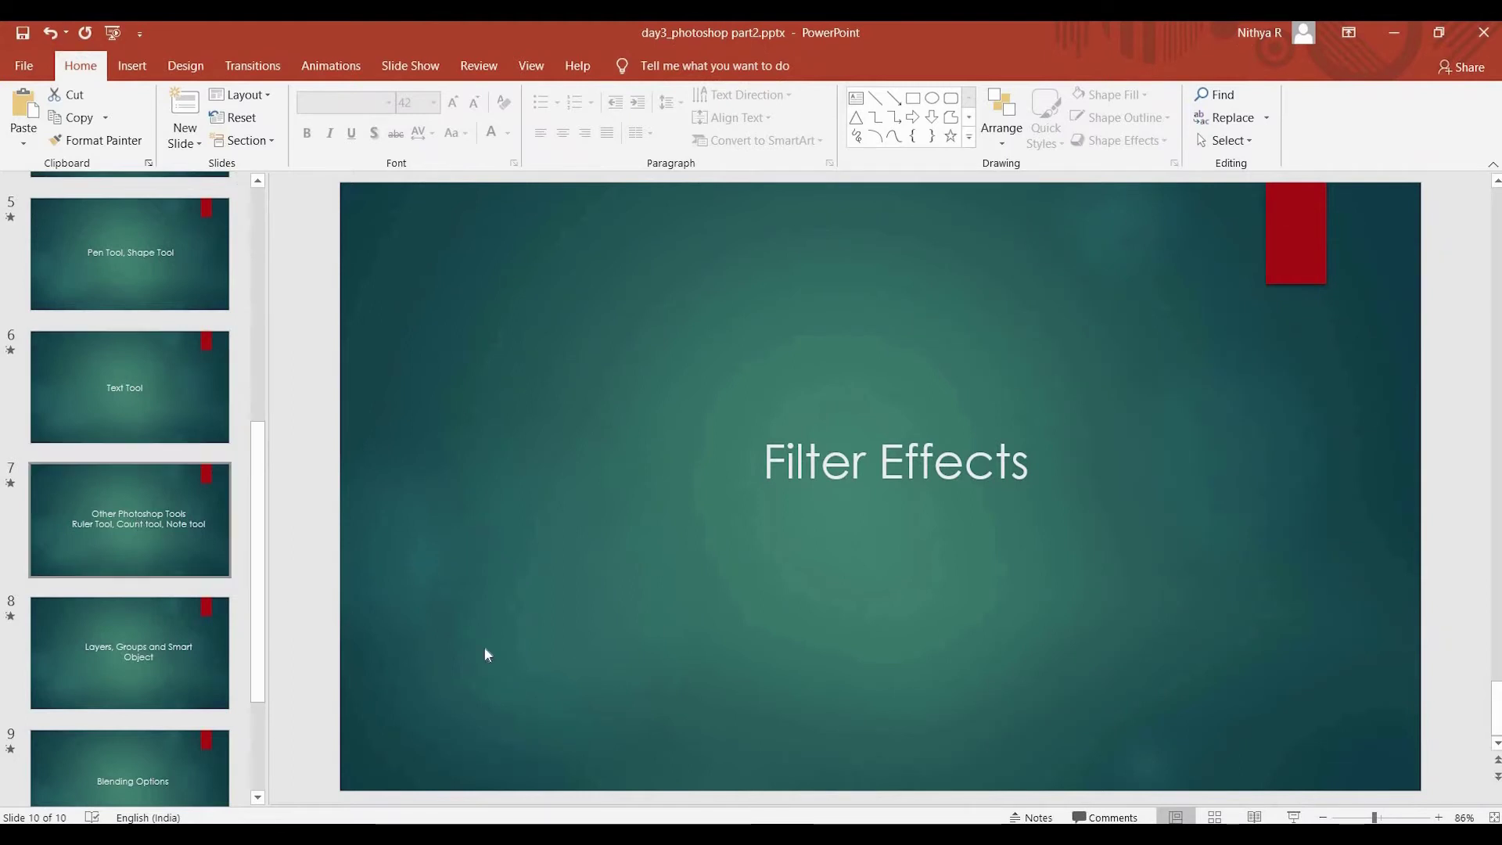
# Show the PowerPoint slide on the Ruler, Count and Note tools, and switch to the pond photo document in Photoshop
pyautogui.click(129, 520)
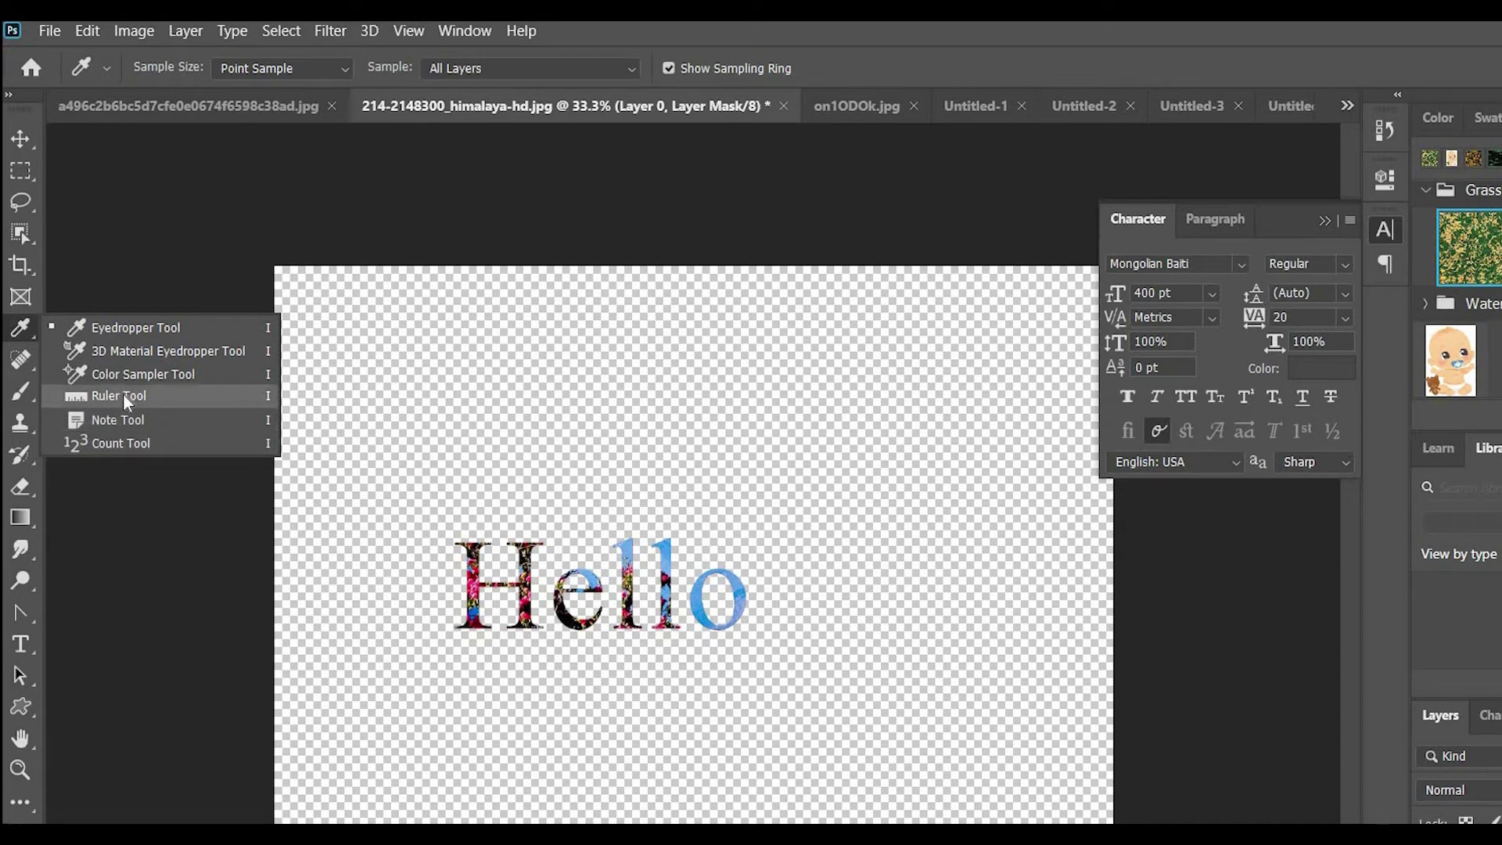
pyautogui.click(359, 142)
pyautogui.hotkey('ctrl', 'shift', 'Tab')
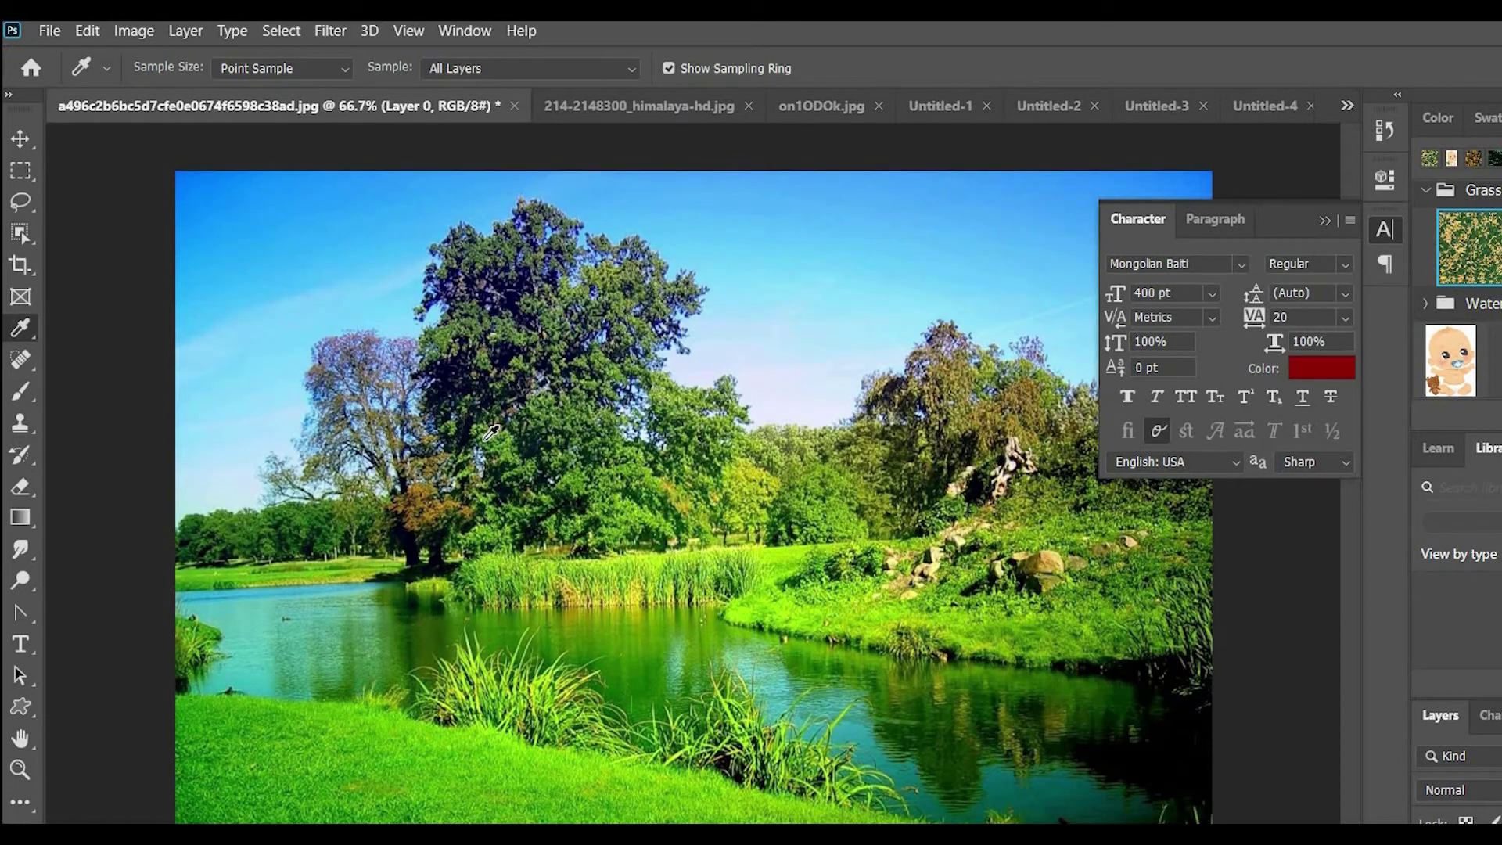
# Measure distances with the Ruler tool, from the tree base towards the rocks and diagonally across the pond between the photo's edges
pyautogui.rightClick(21, 328)
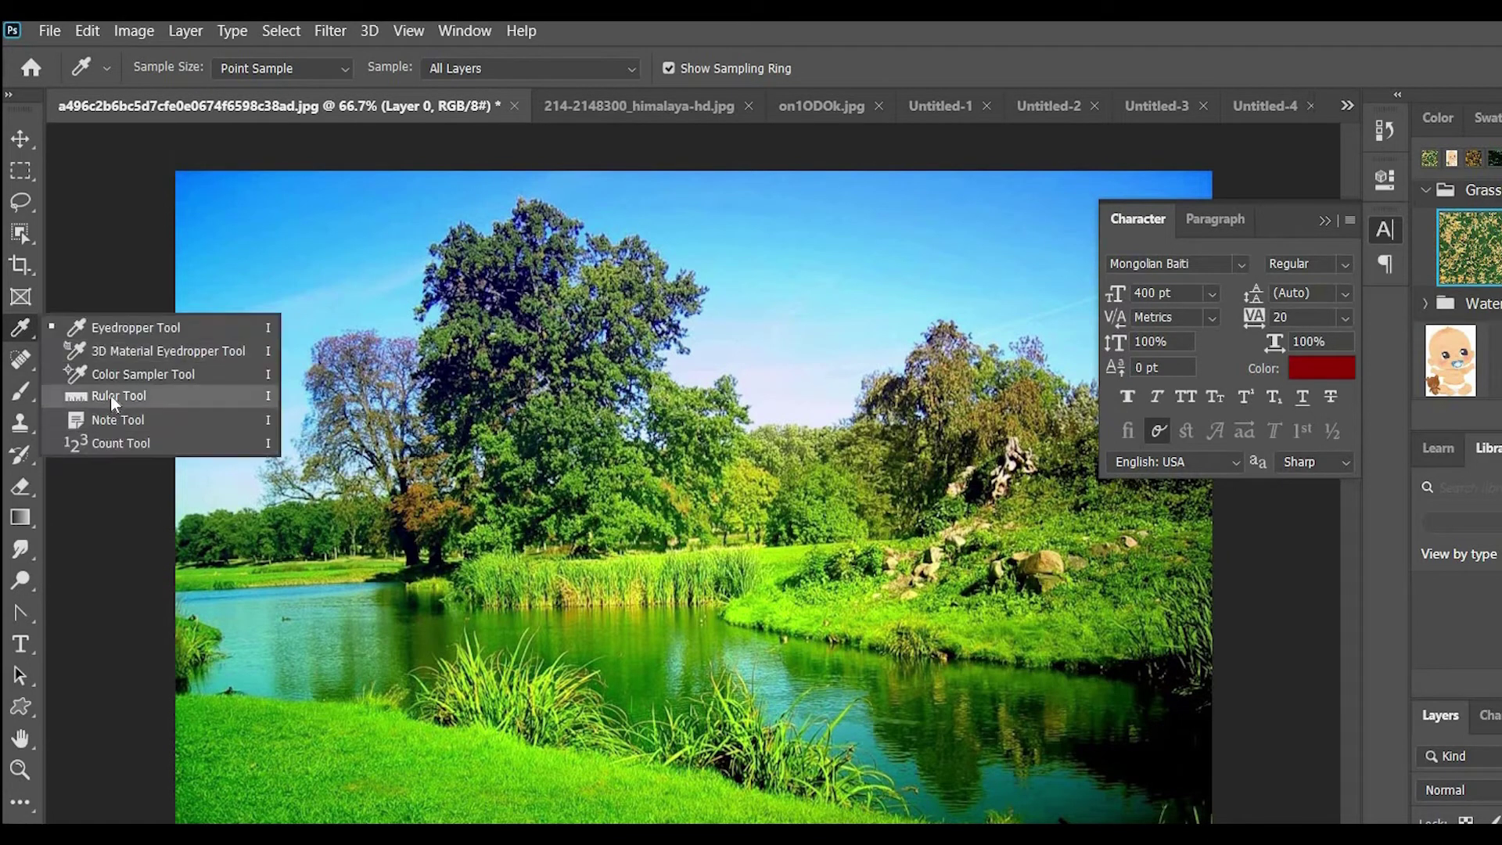
pyautogui.click(111, 396)
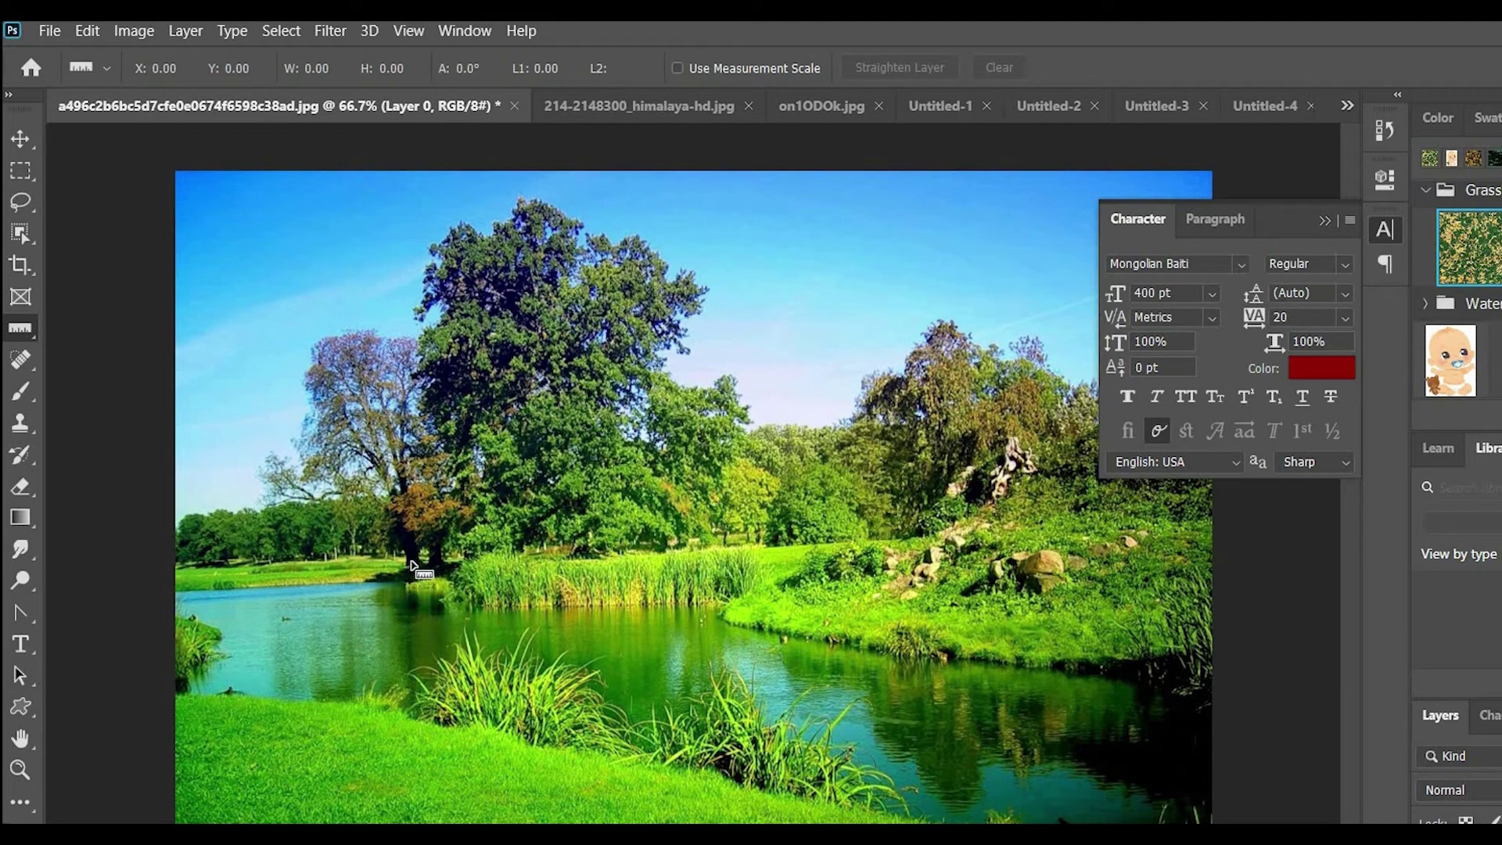
pyautogui.moveTo(411, 562); pyautogui.dragTo(1044, 566)
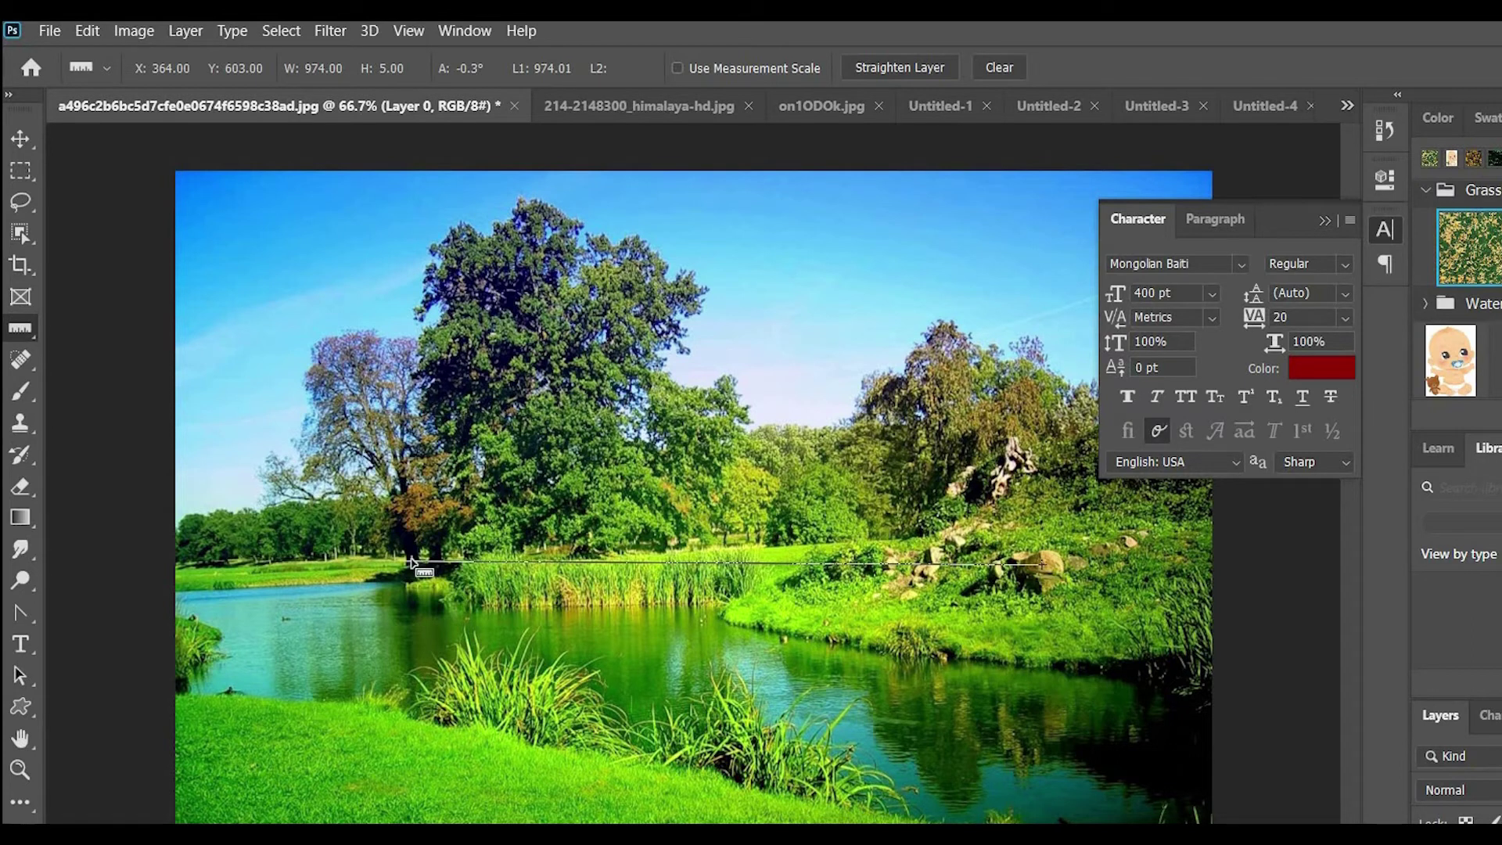
pyautogui.moveTo(428, 549); pyautogui.dragTo(931, 566)
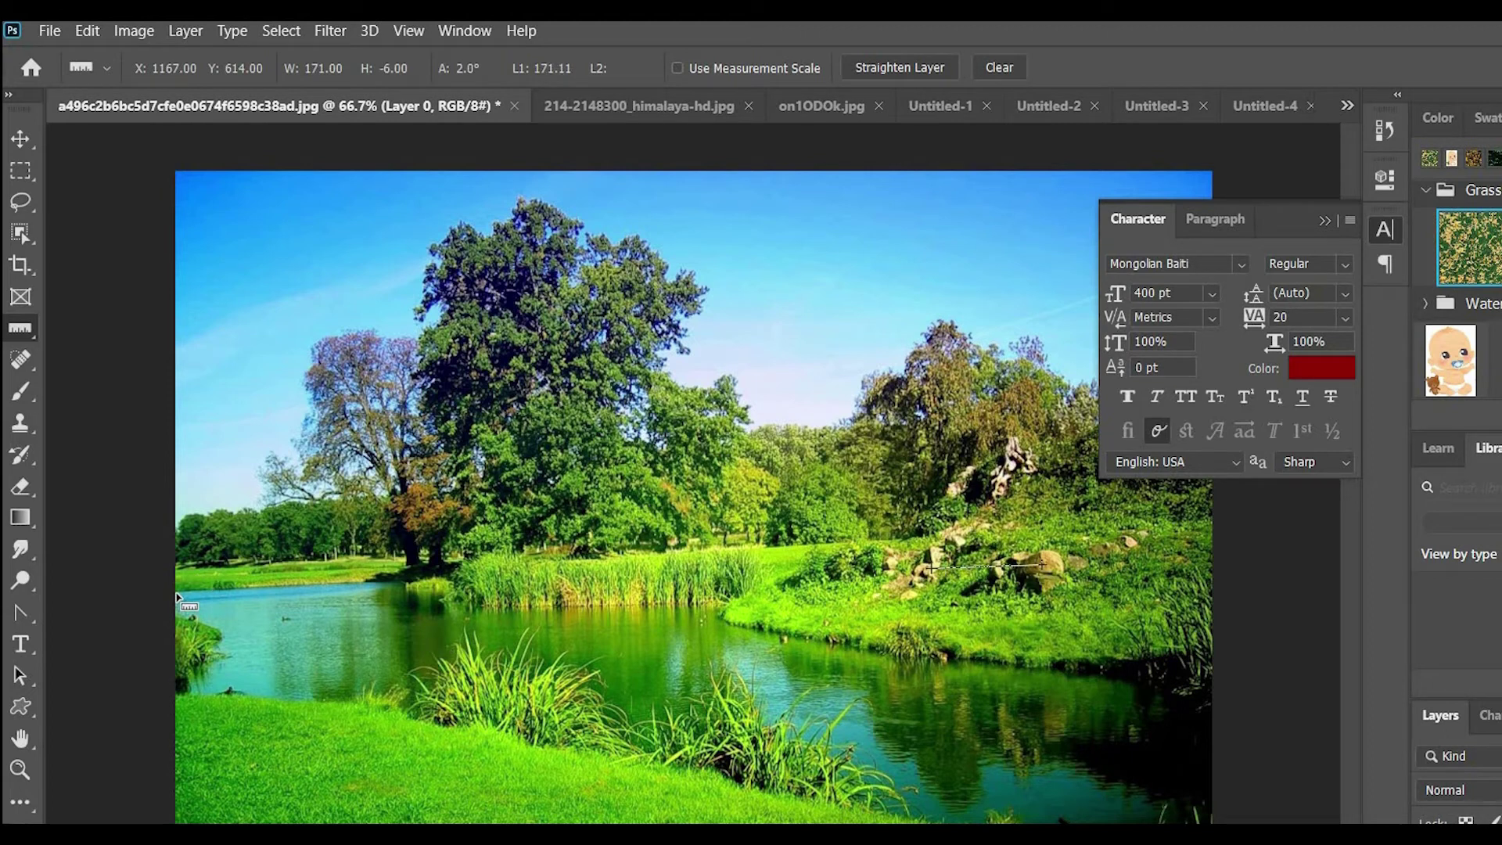
pyautogui.moveTo(176, 593); pyautogui.dragTo(1213, 782)
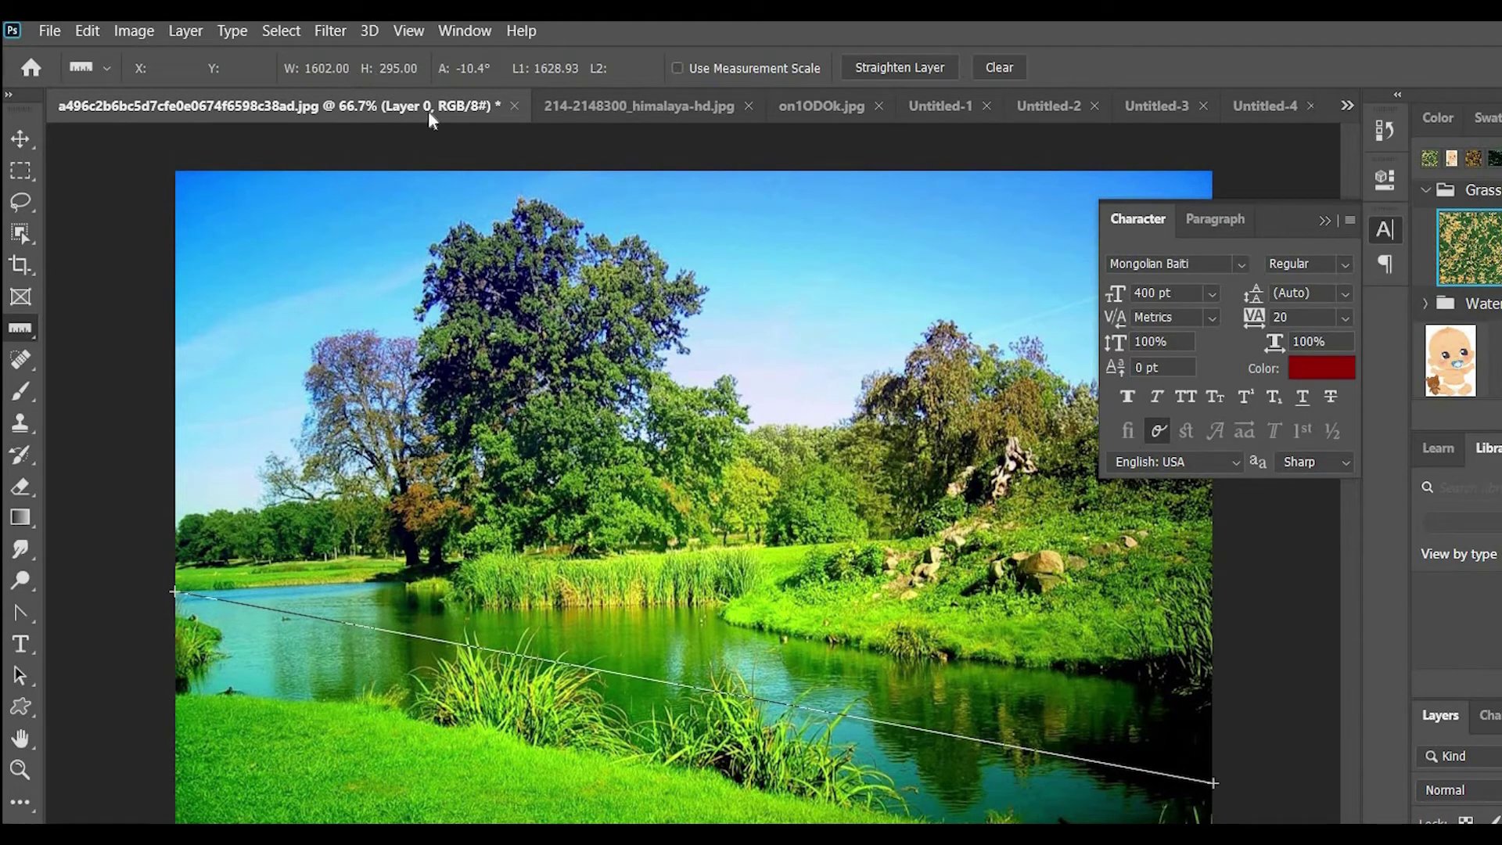
# Add a note reading "Big tree" on the large tree with the Note tool
pyautogui.rightClick(18, 333)
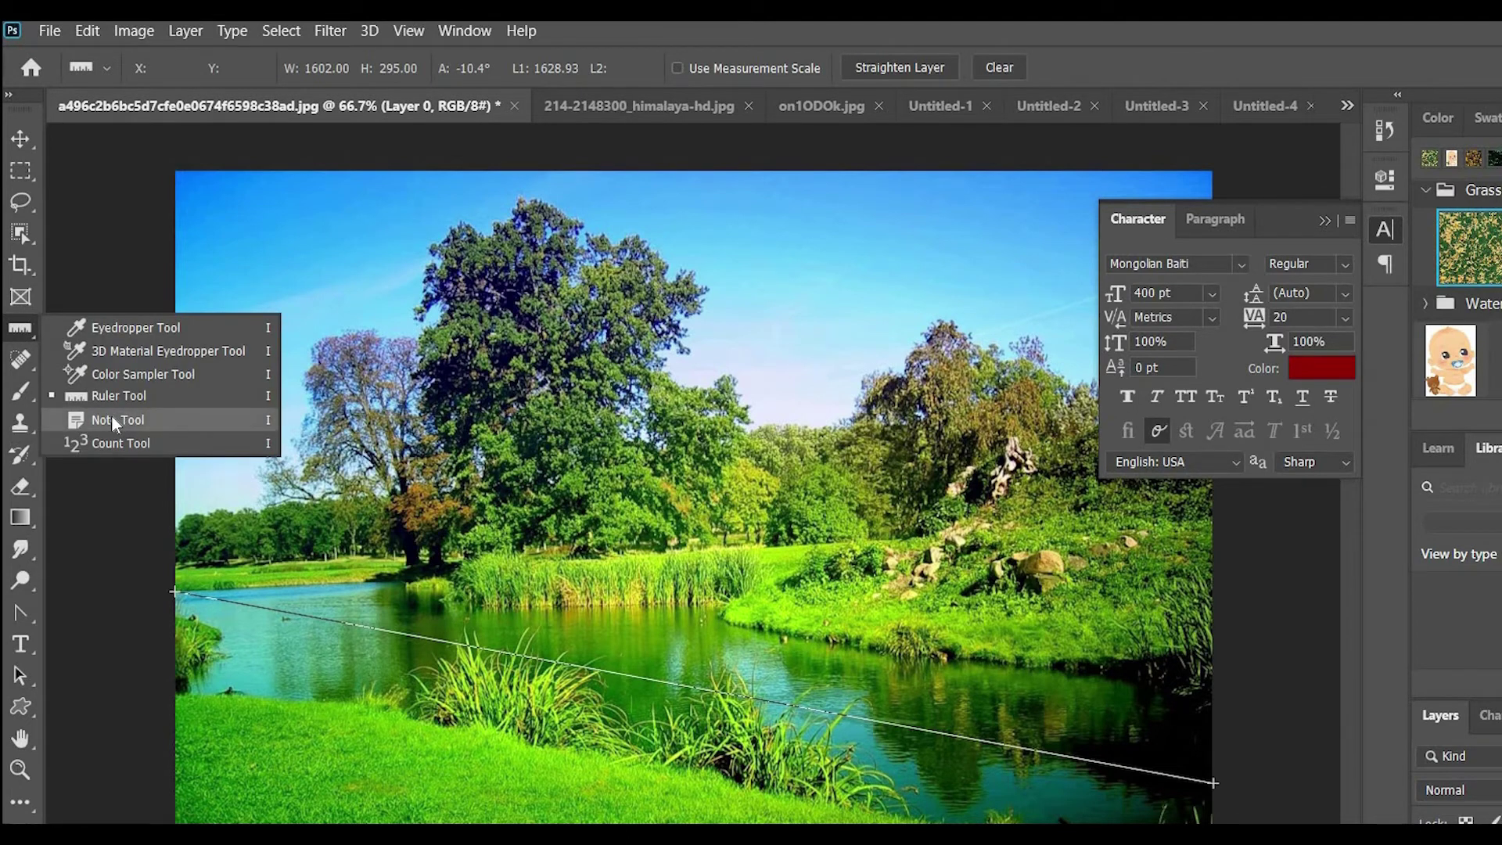
pyautogui.click(111, 419)
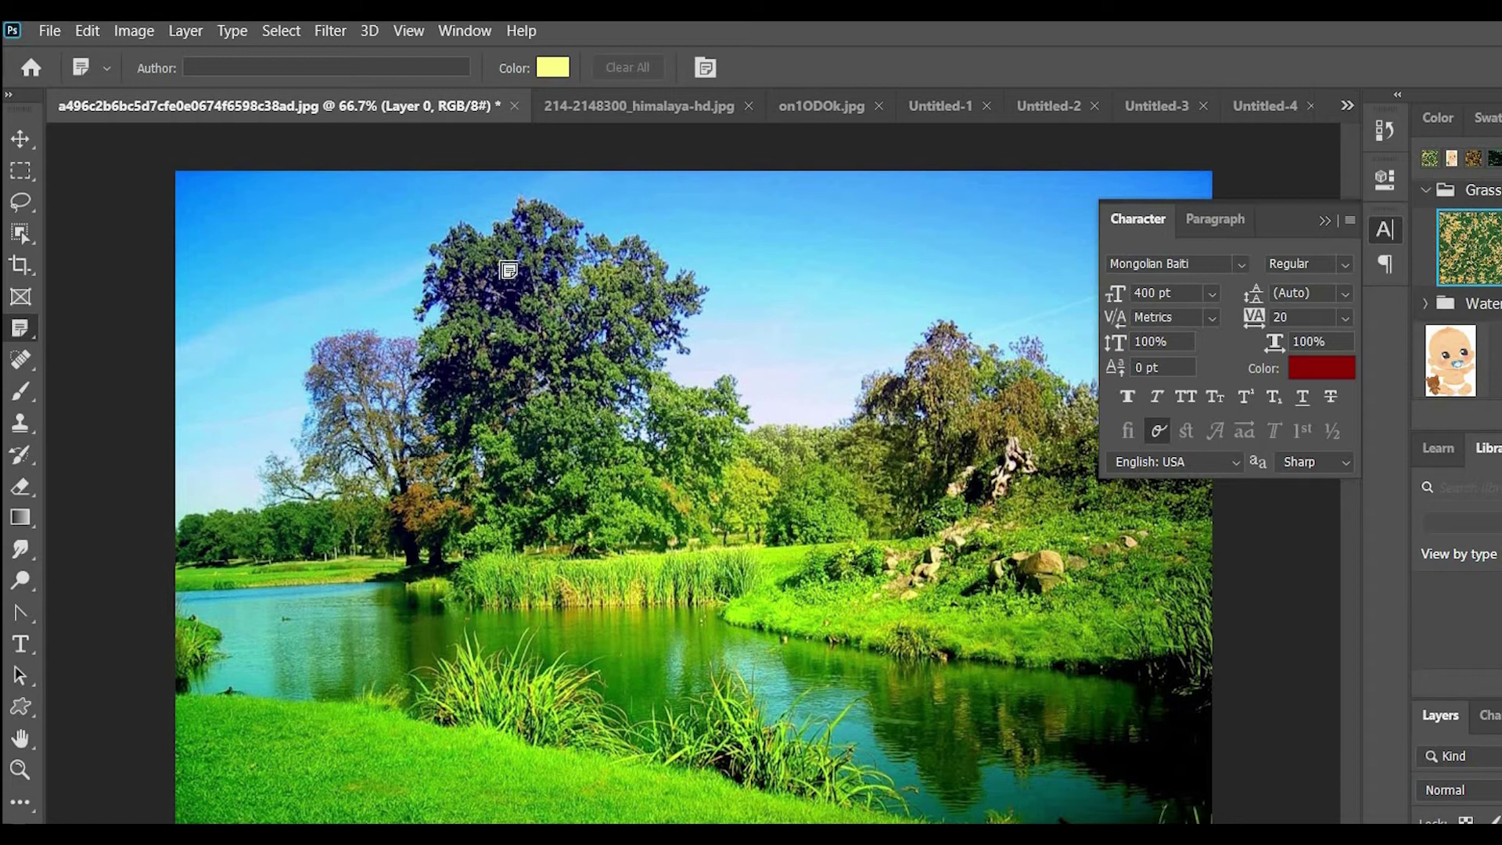
pyautogui.click(508, 270)
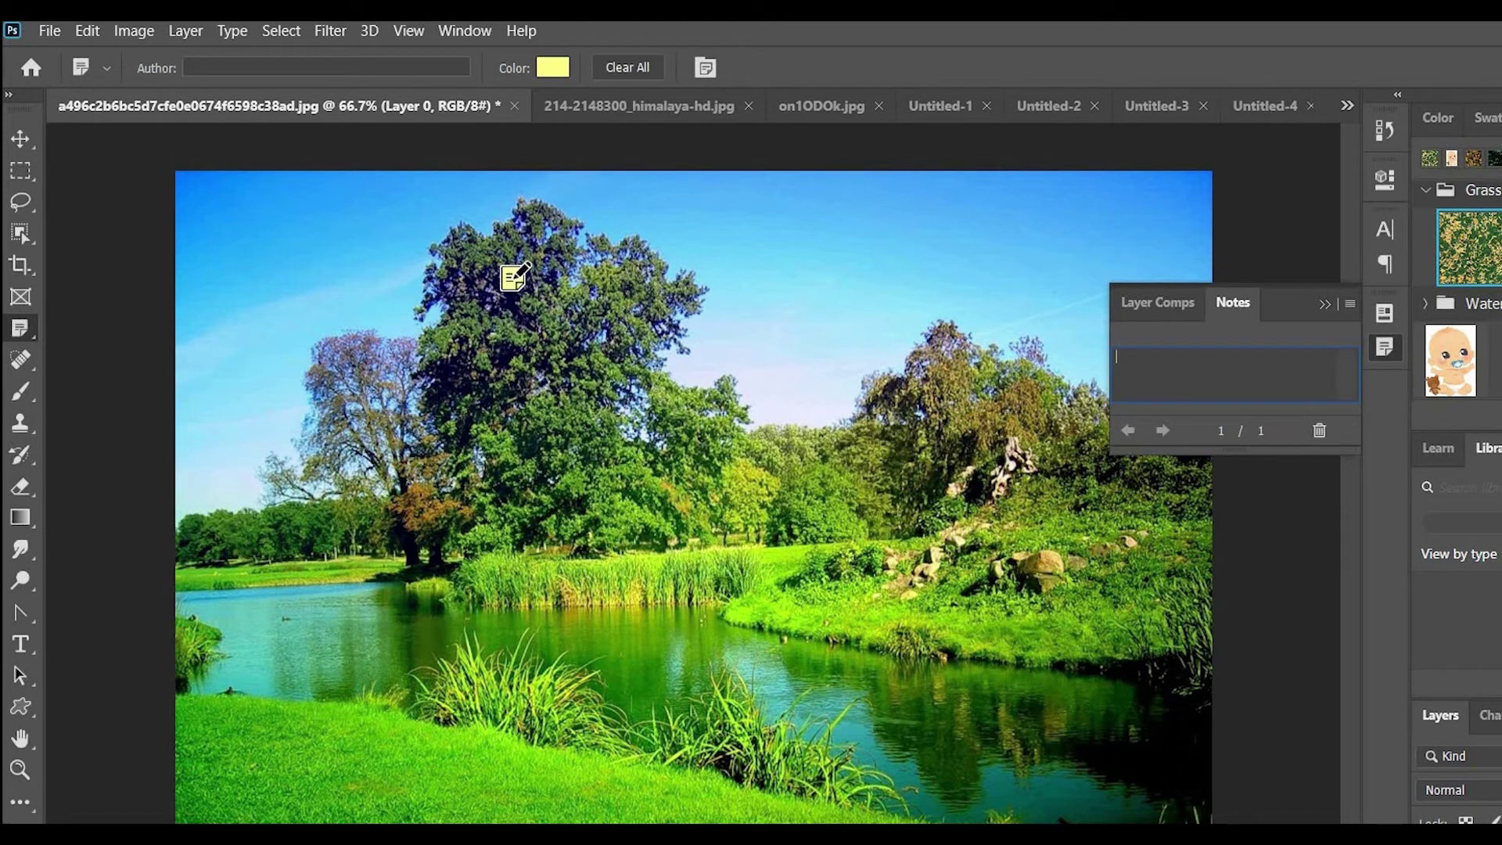
pyautogui.write('Big tree')
# Add a note reading "big stone" on the large rock and one reading "water" on the pond
pyautogui.click(1046, 563)
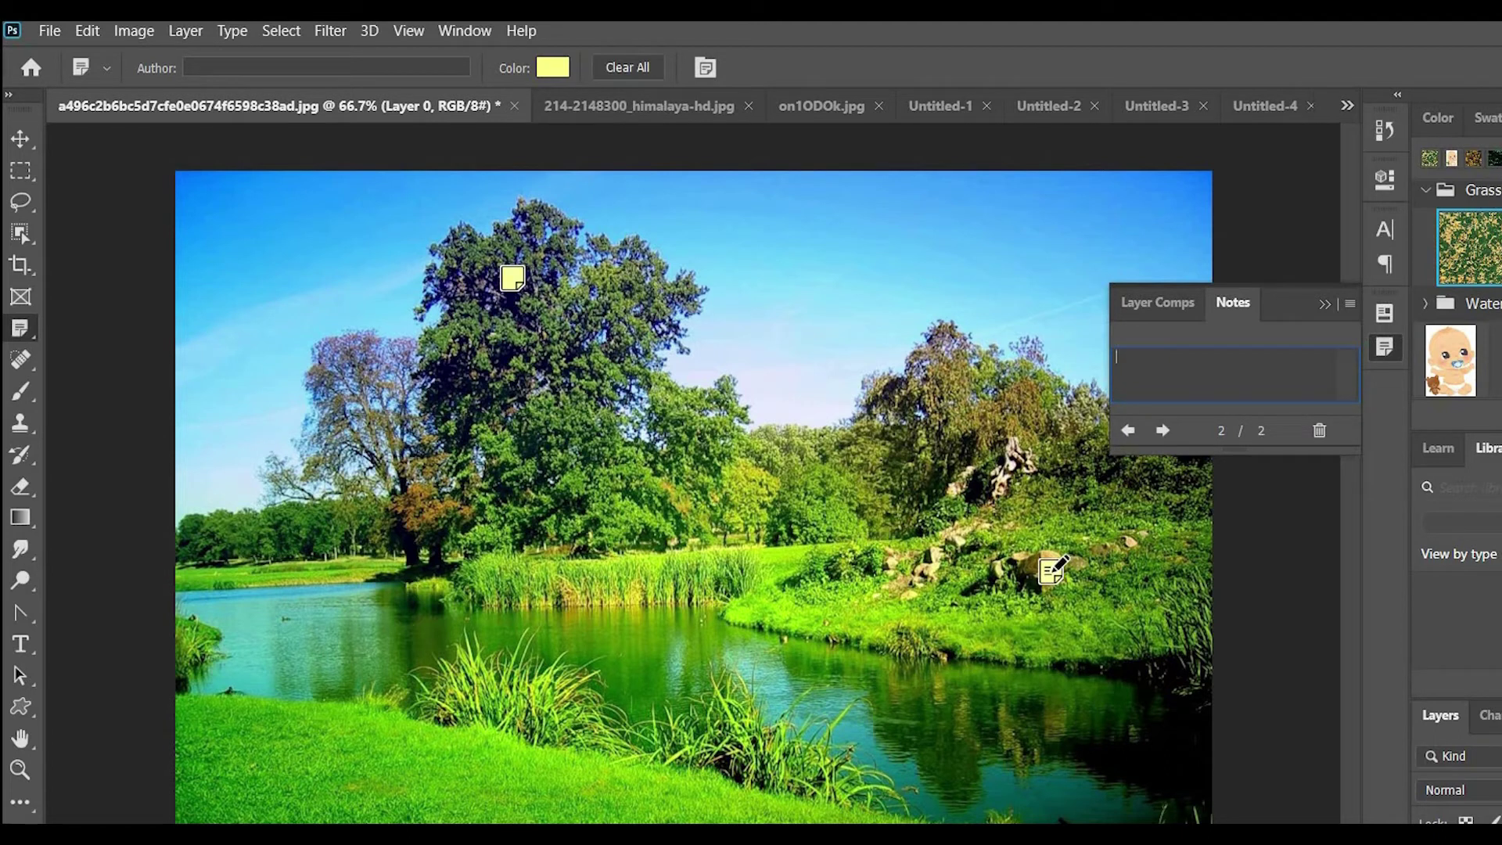
pyautogui.write('big stone')
pyautogui.click(651, 666)
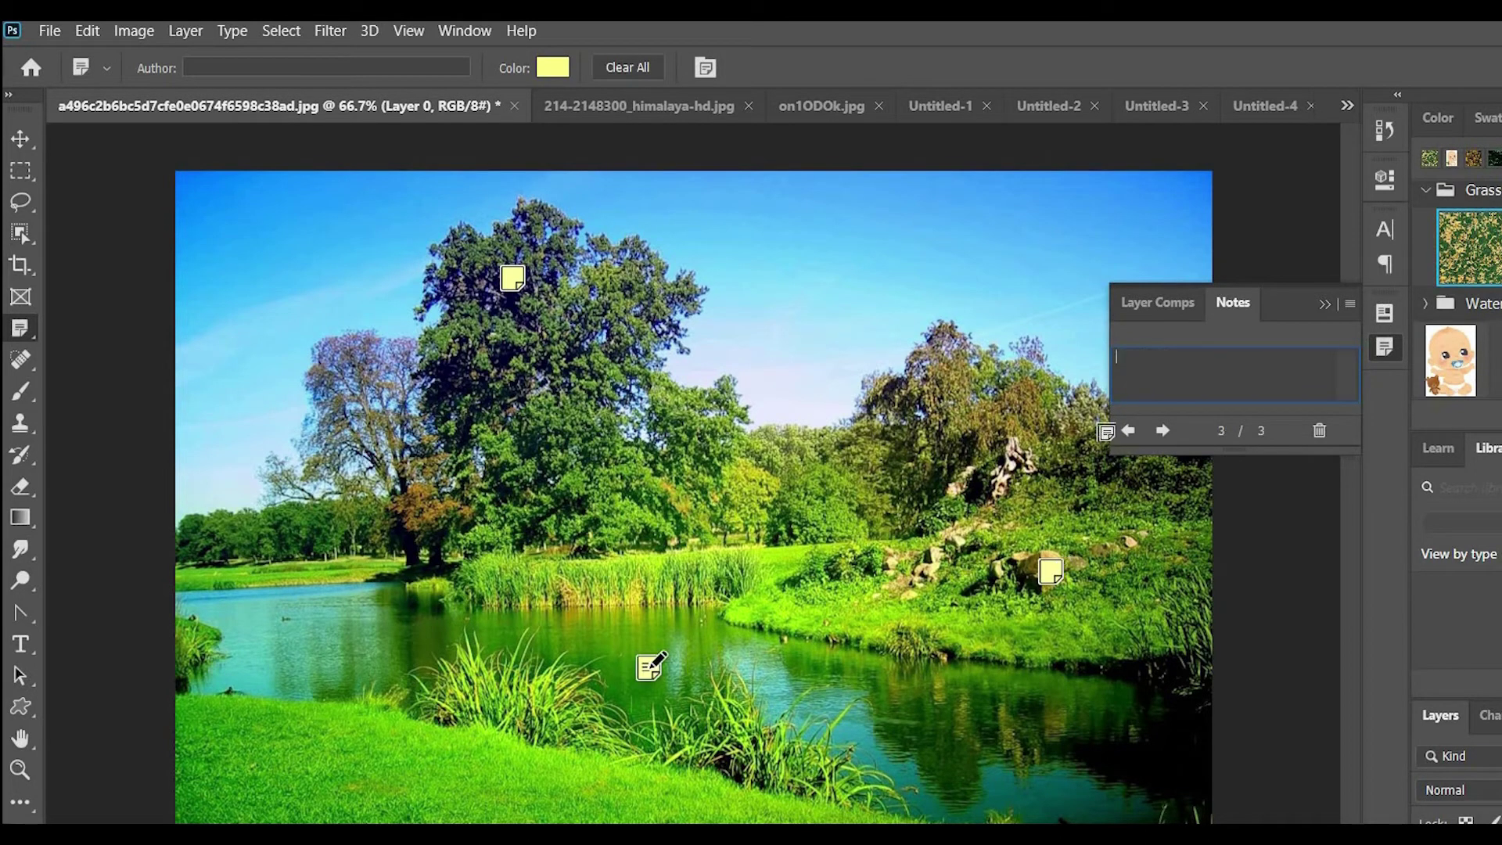
pyautogui.write('water')
# Choose the Count tool for the pond photo
pyautogui.rightClick(21, 329)
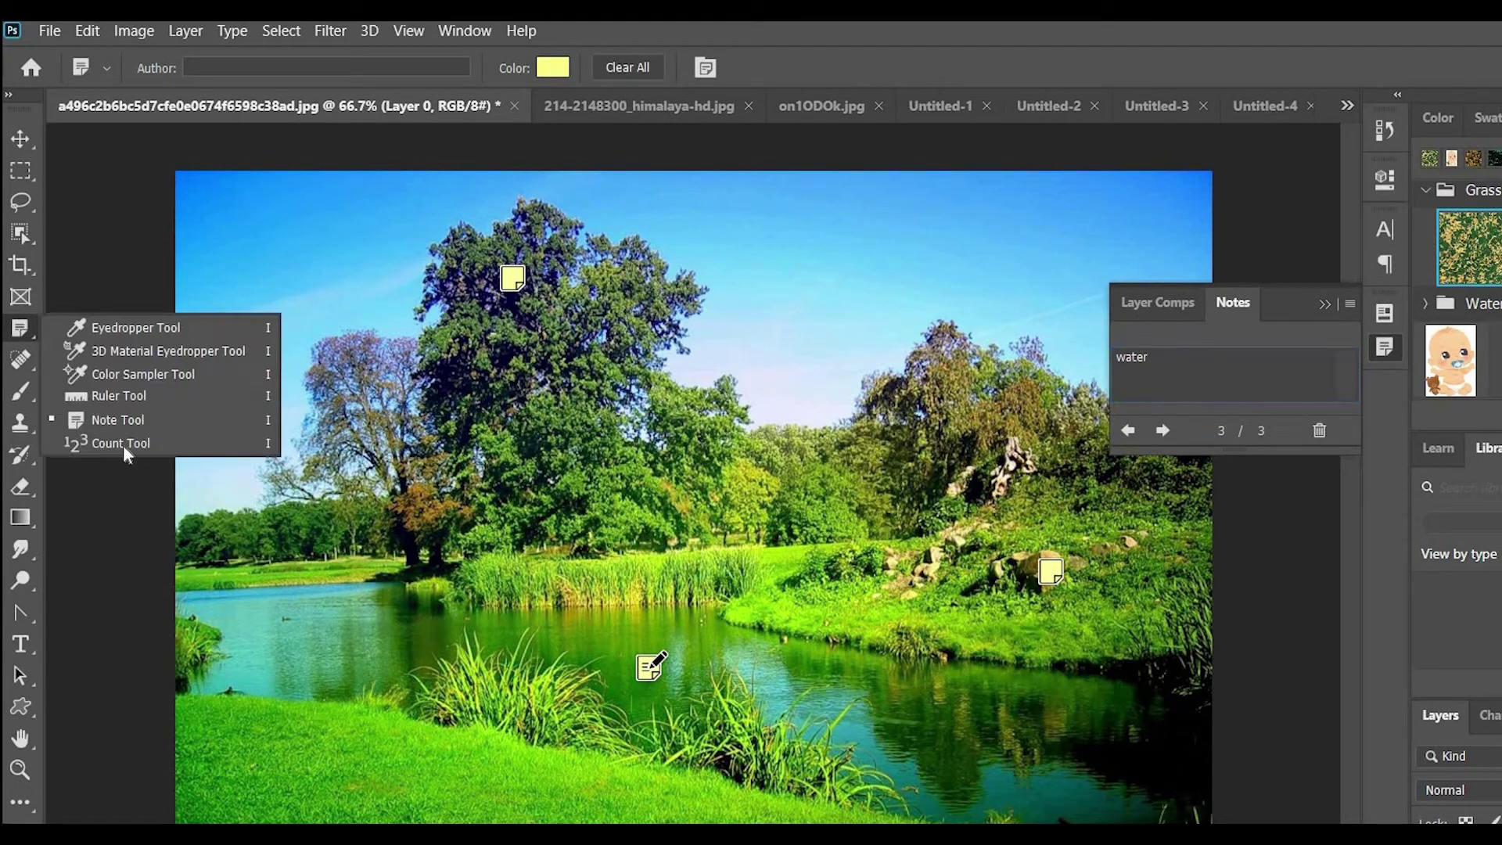
# Place six numbered markers across the landscape image with the Count tool
pyautogui.click(124, 445)
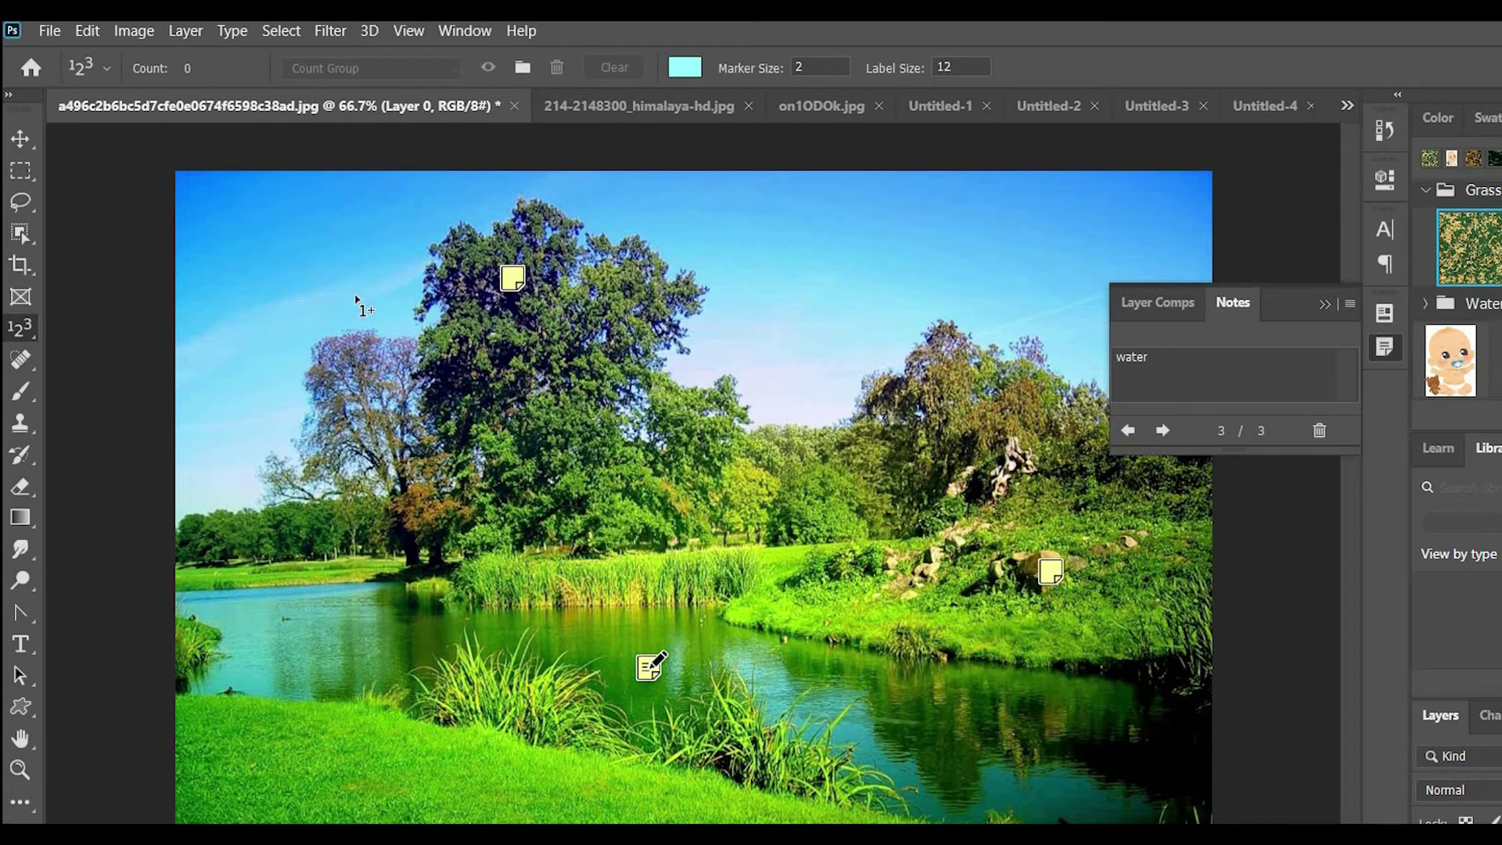
pyautogui.click(283, 259)
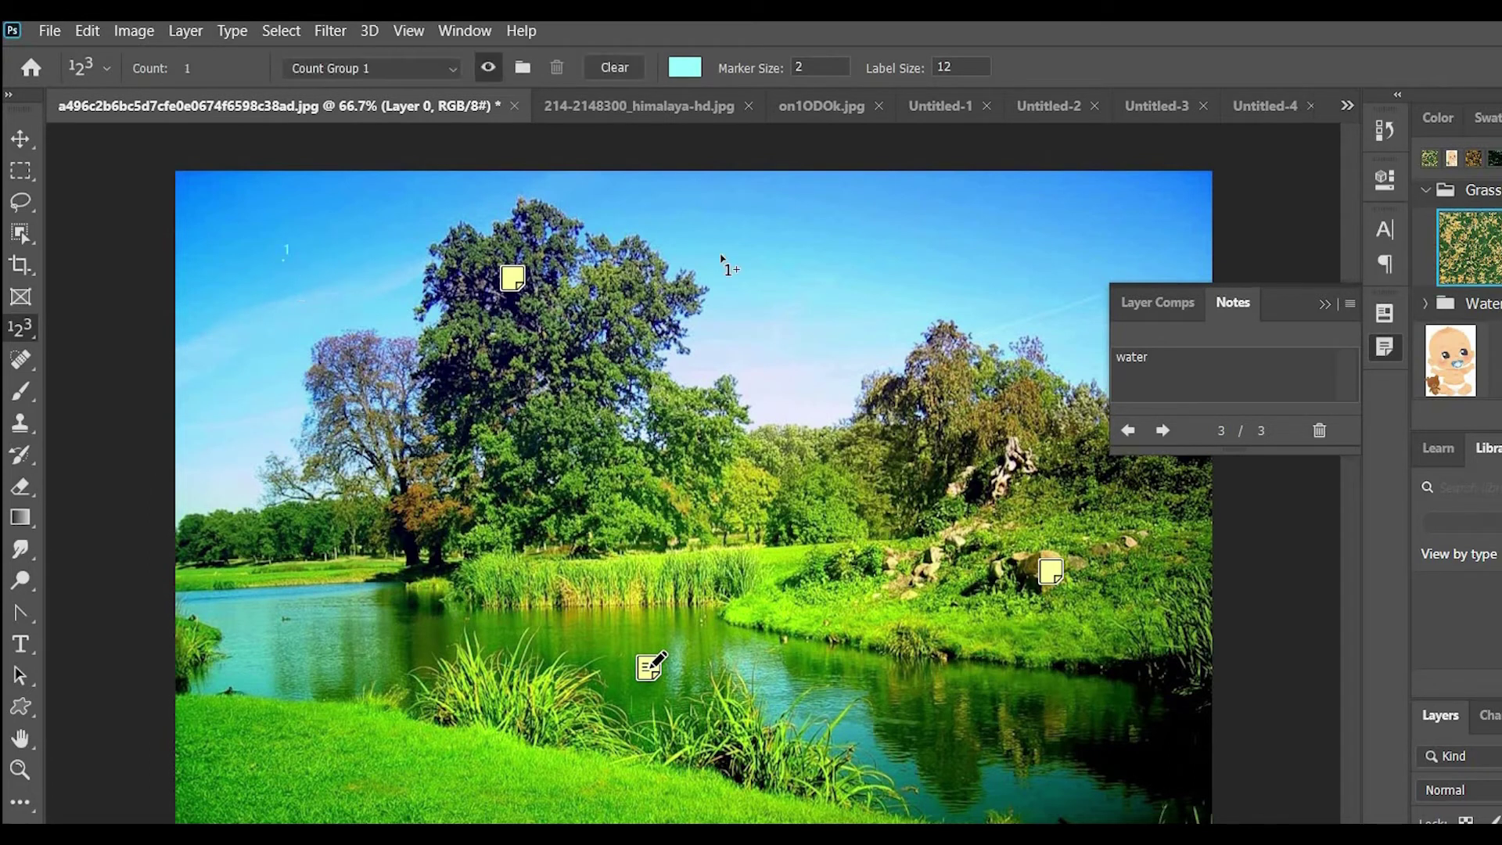
pyautogui.click(374, 587)
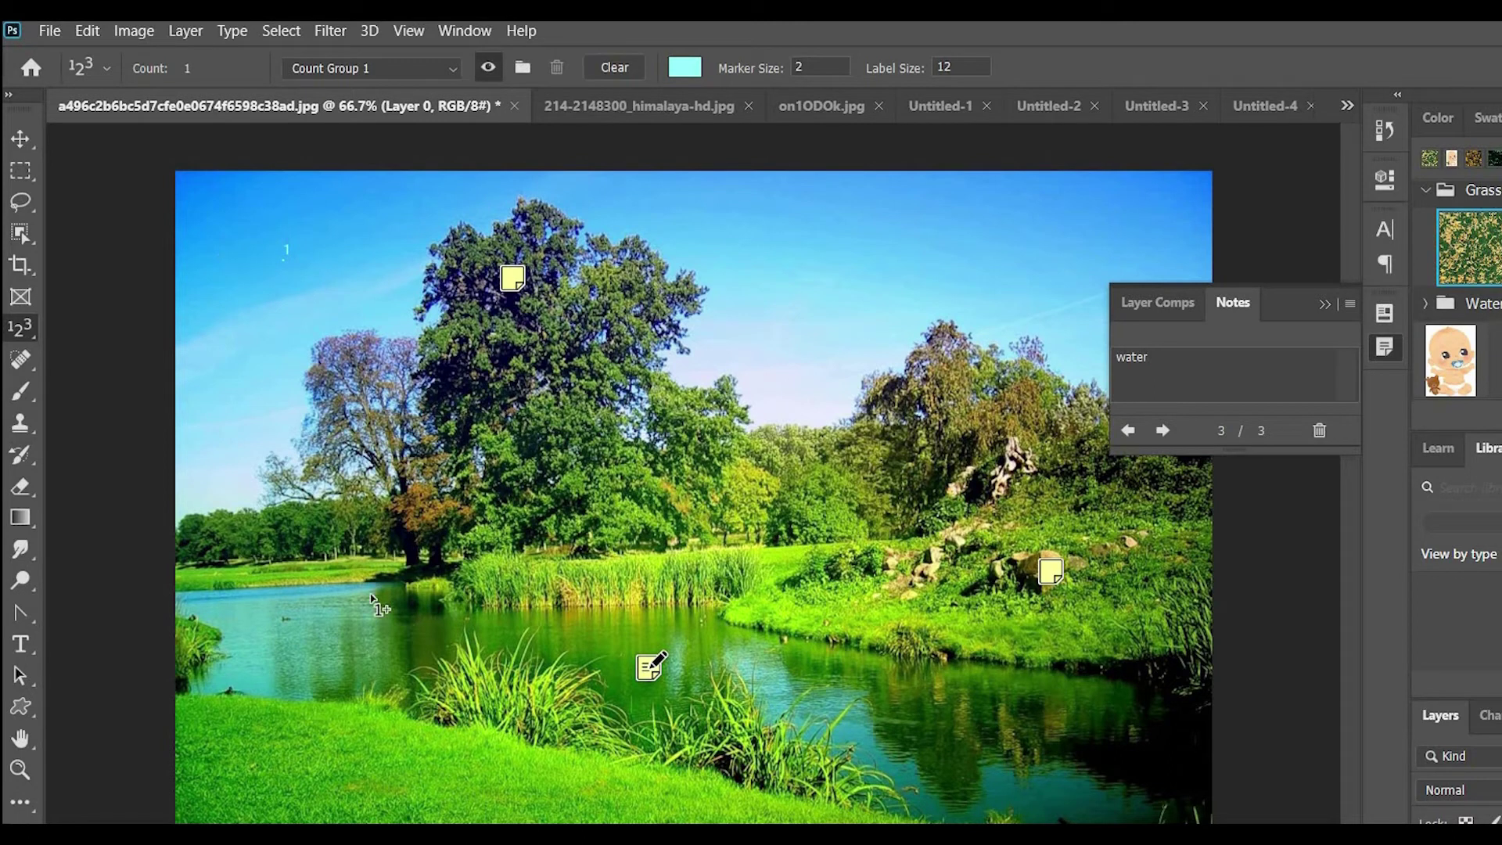
pyautogui.click(933, 614)
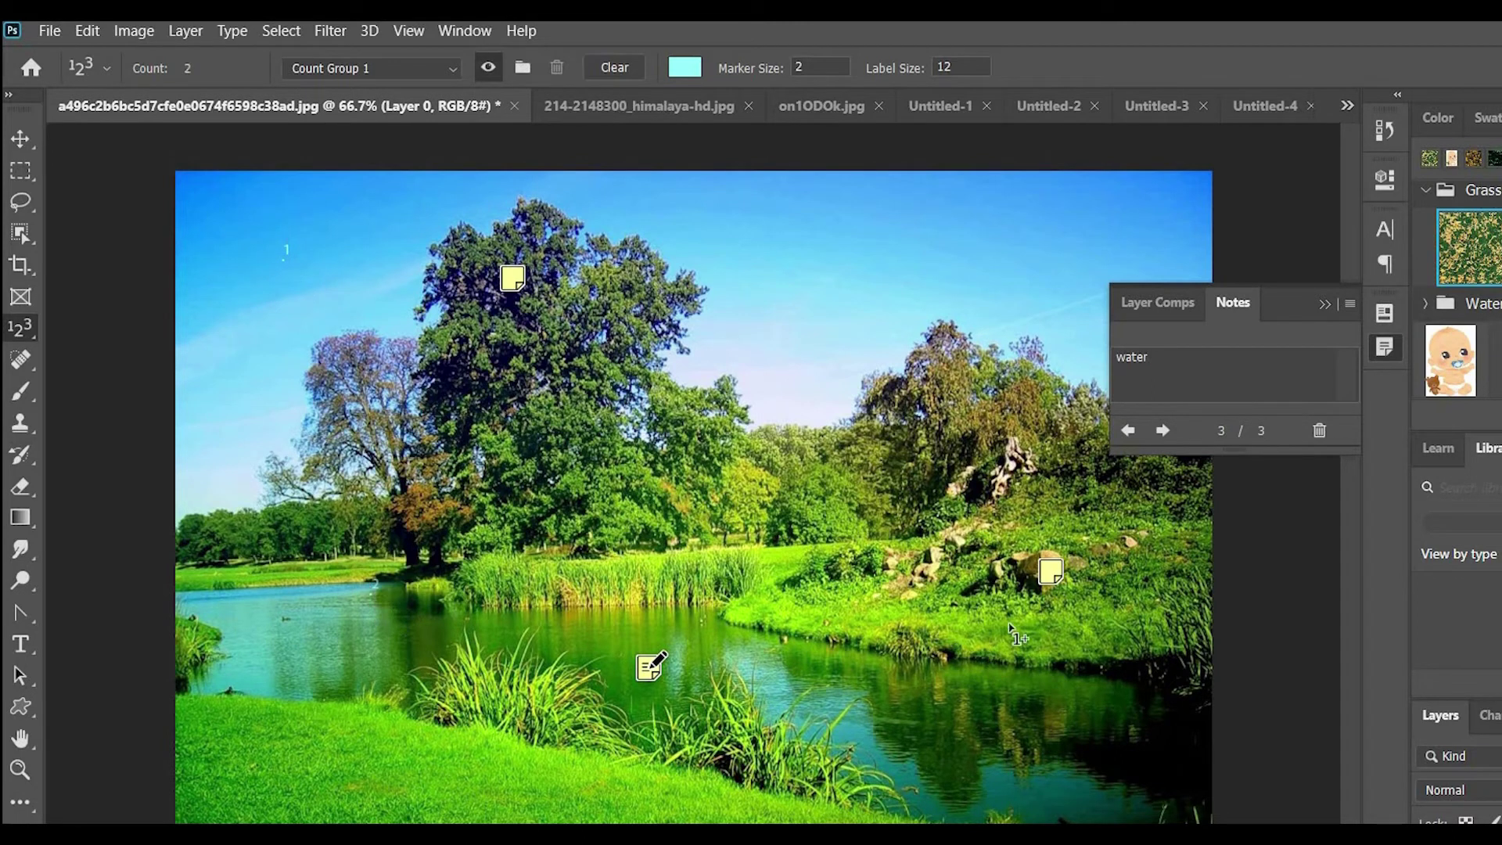
pyautogui.click(1031, 281)
pyautogui.click(1123, 798)
pyautogui.click(618, 280)
# Delete the three notes reading "water", "big stone" and "Big tree" from the landscape image
pyautogui.click(1319, 431)
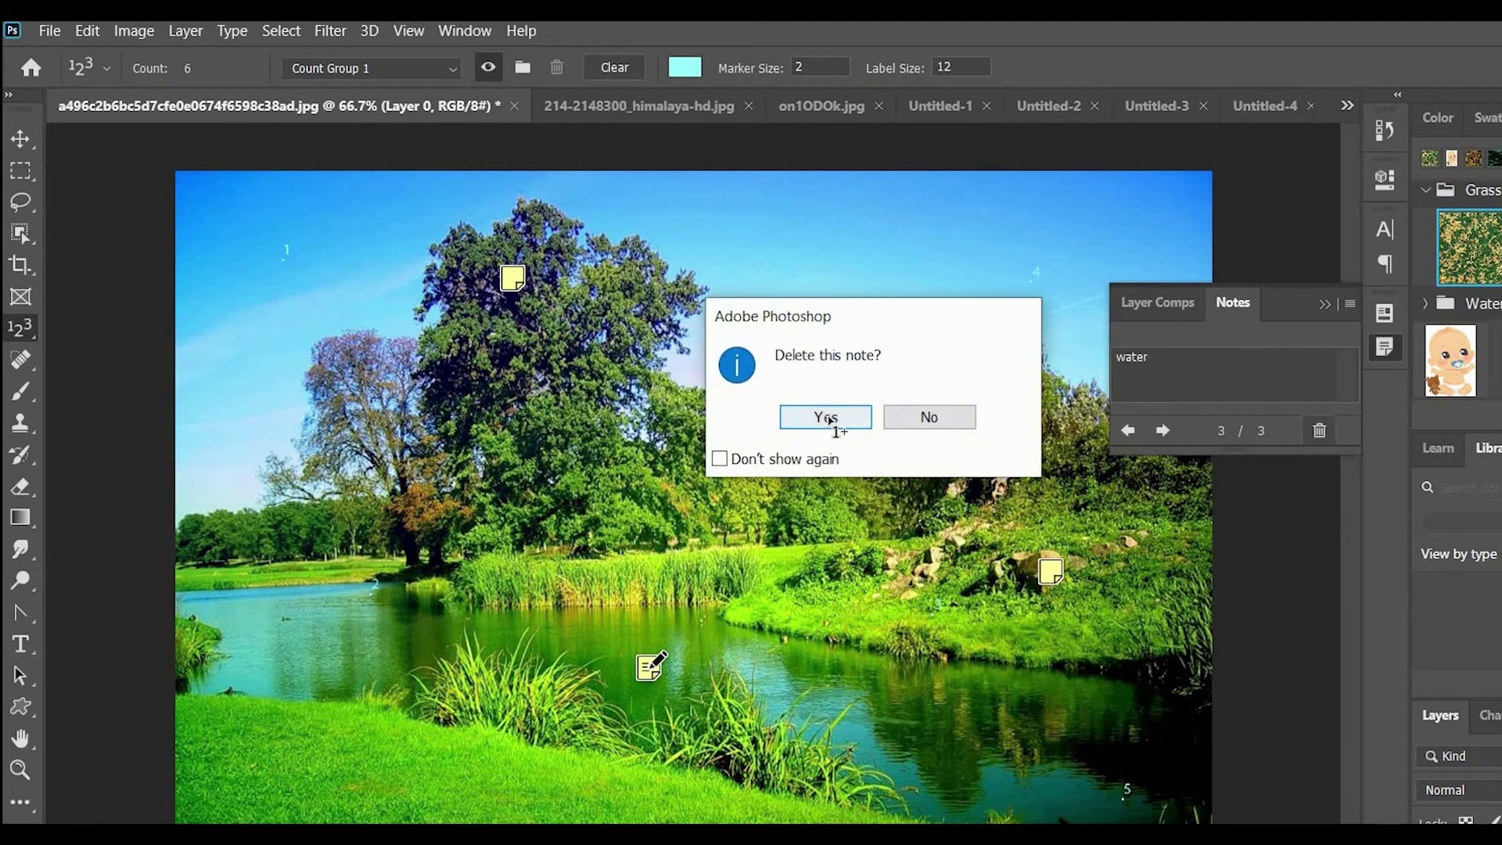
pyautogui.click(829, 421)
pyautogui.click(1320, 432)
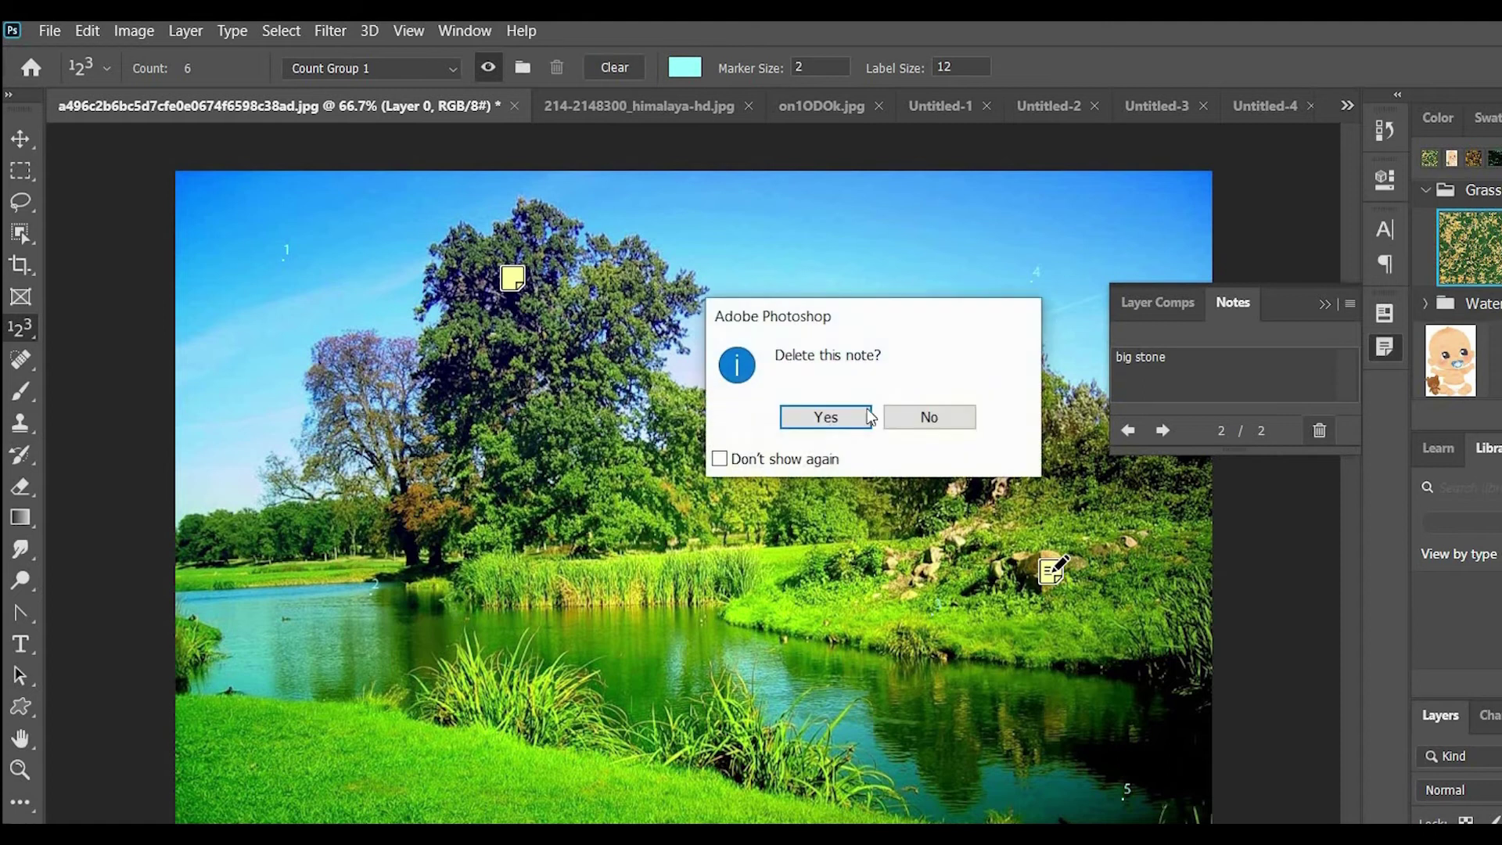
pyautogui.click(866, 417)
pyautogui.click(1319, 431)
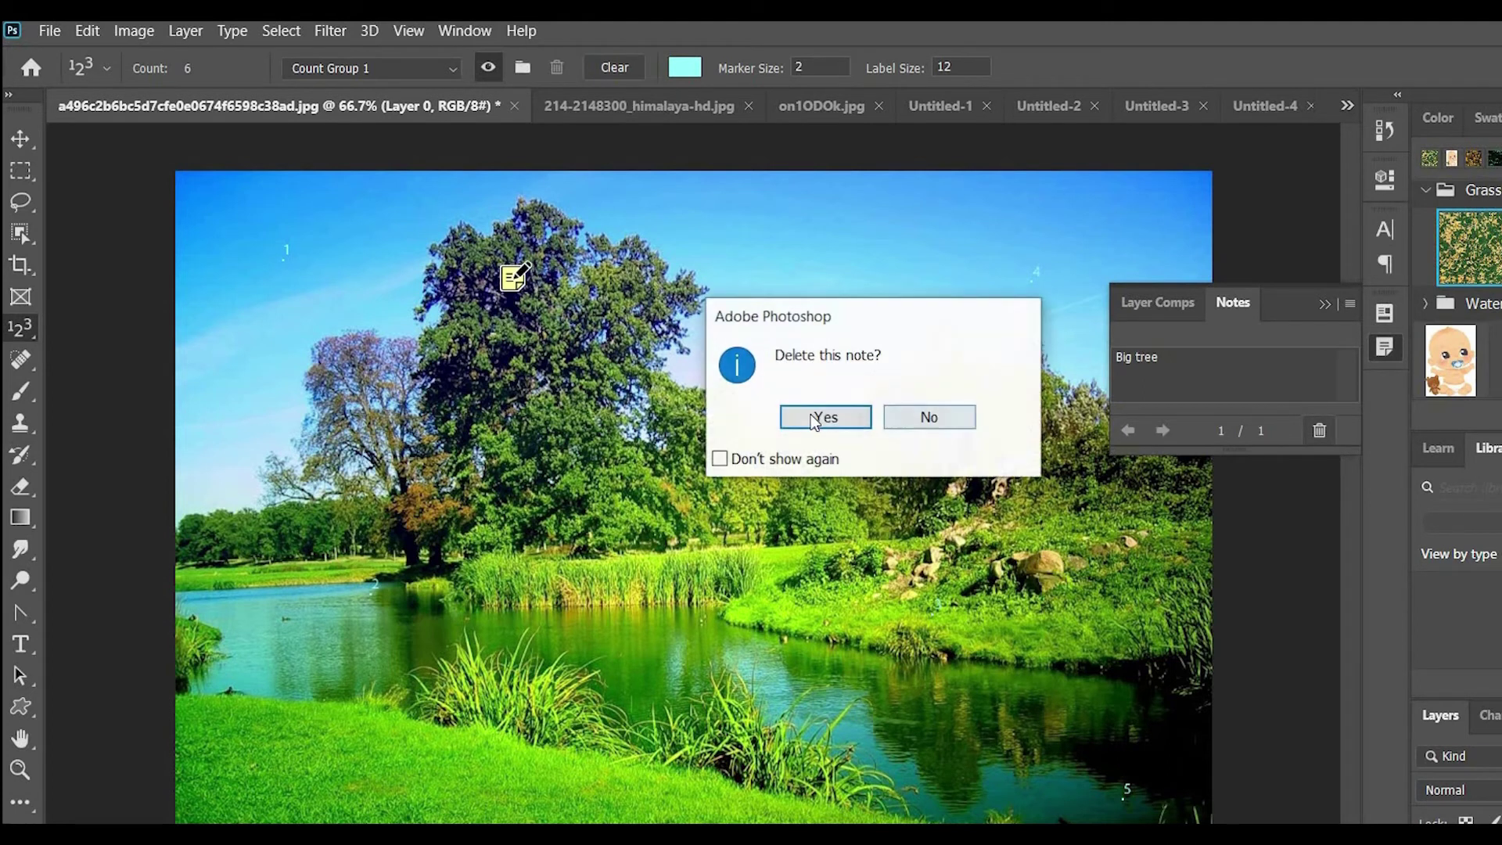
pyautogui.click(813, 418)
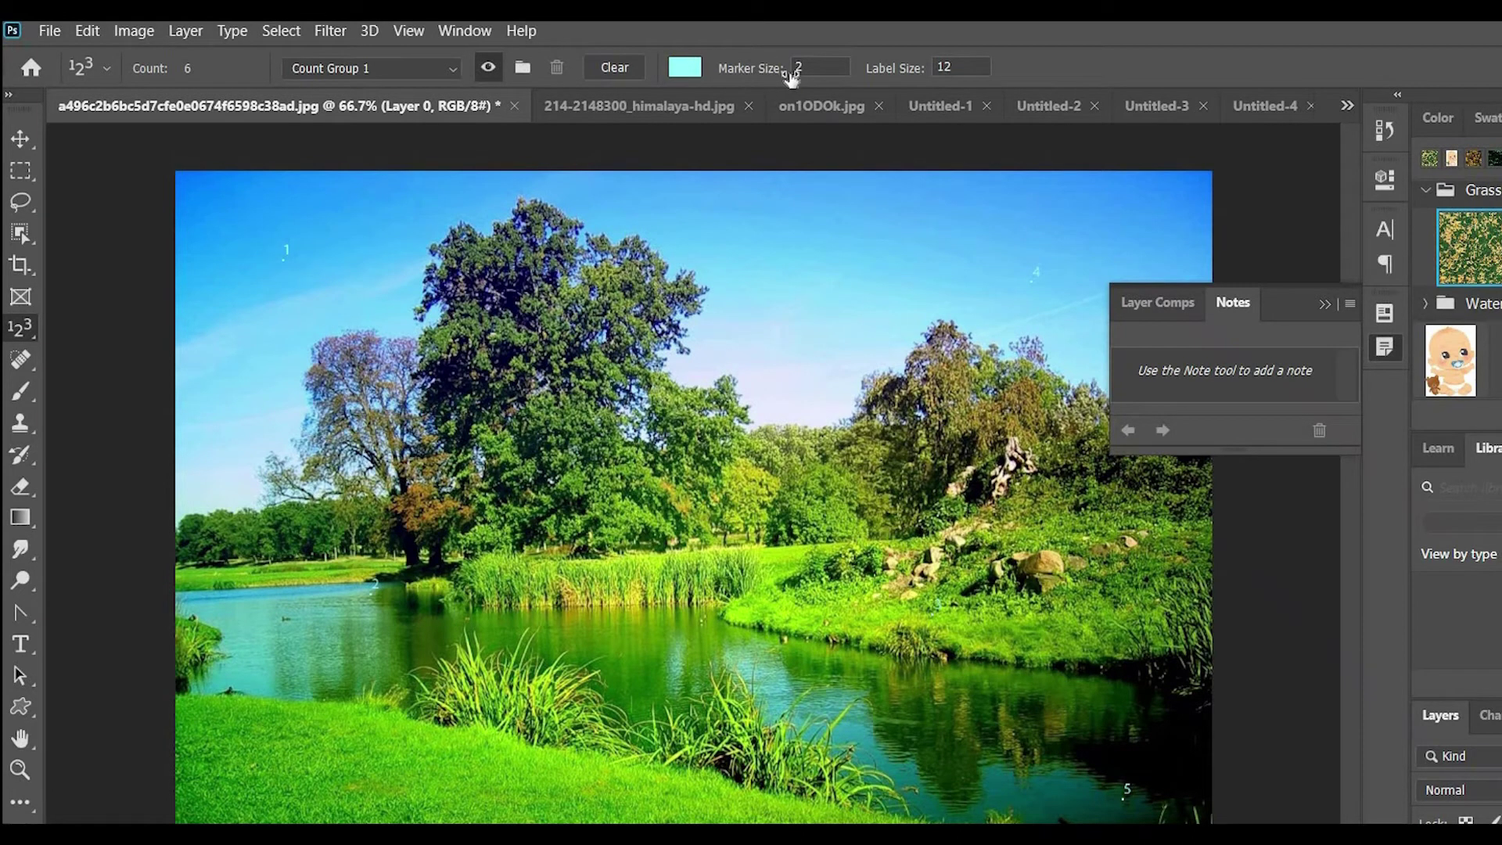
# Set the count markers' marker size to 10 and label size to 69
pyautogui.moveTo(792, 76); pyautogui.dragTo(804, 69)
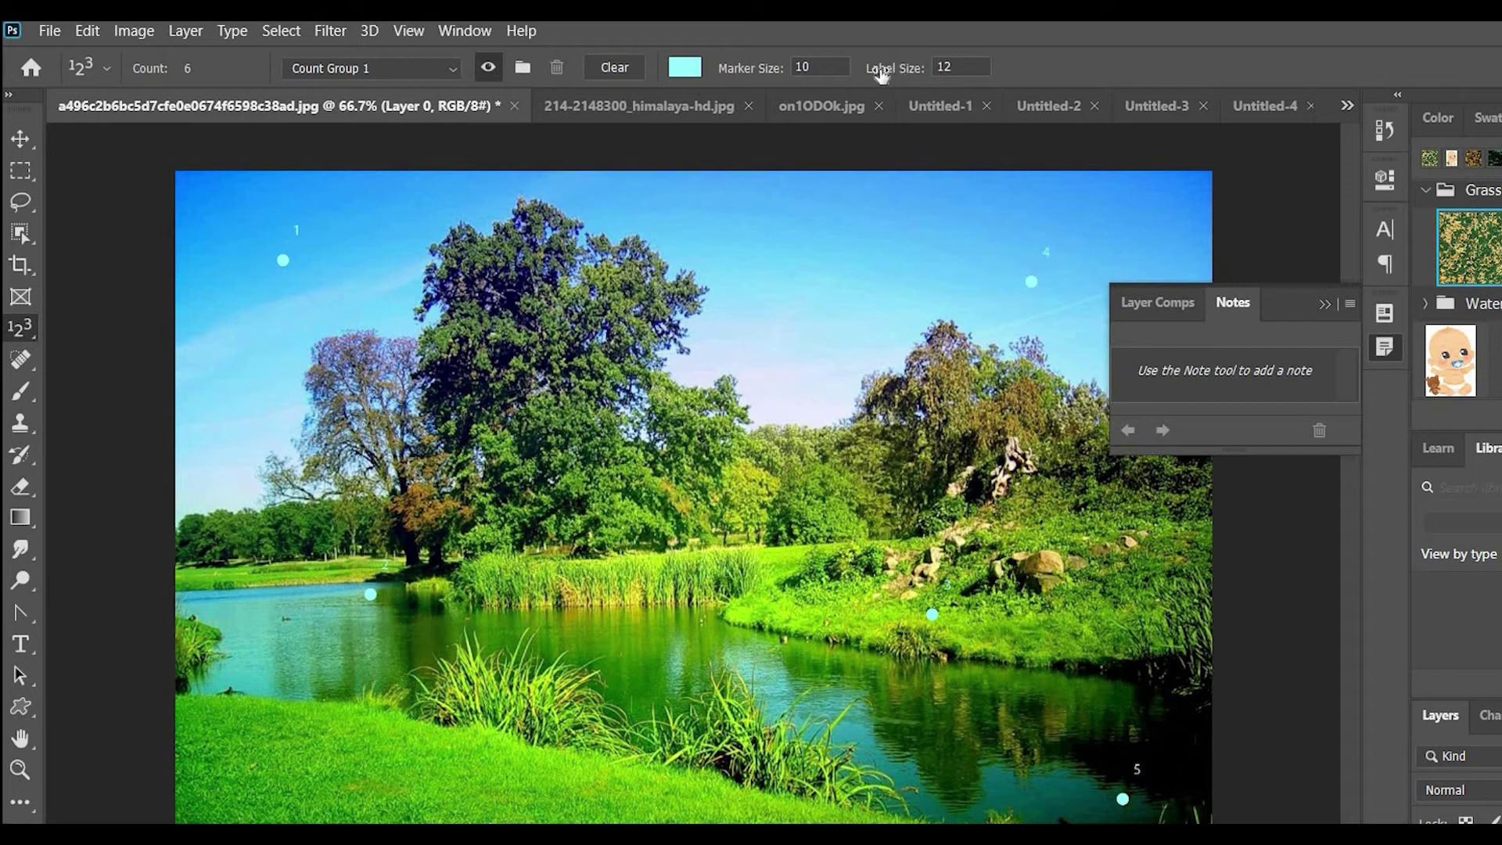
pyautogui.moveTo(880, 73); pyautogui.dragTo(949, 65)
pyautogui.write('69')
pyautogui.press('Return')
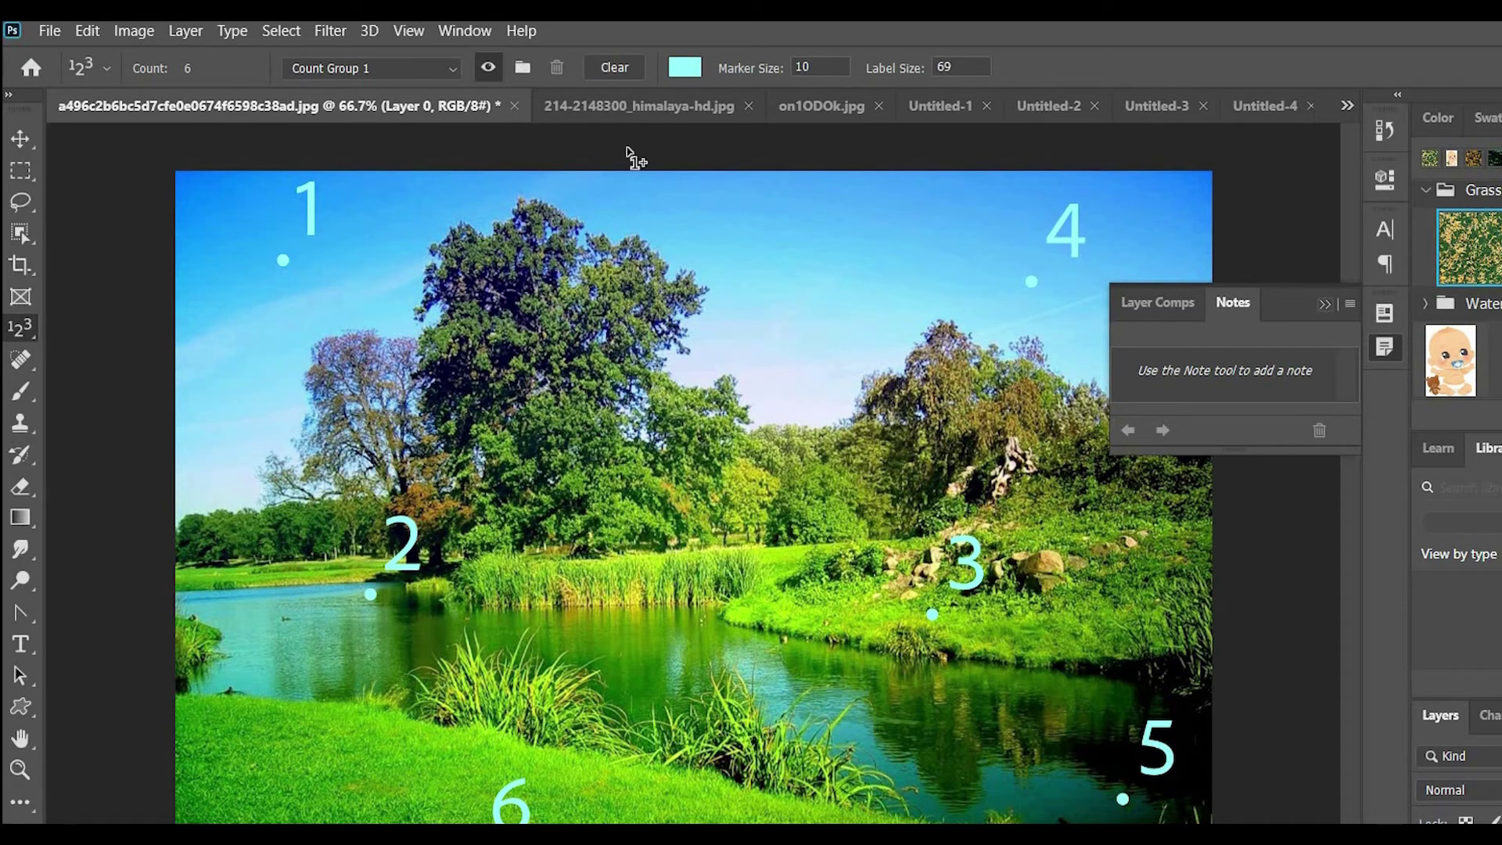
# Save a copy of the landscape image on the computer as sample.jpg in JPEG format, in the clss folder
pyautogui.click(50, 31)
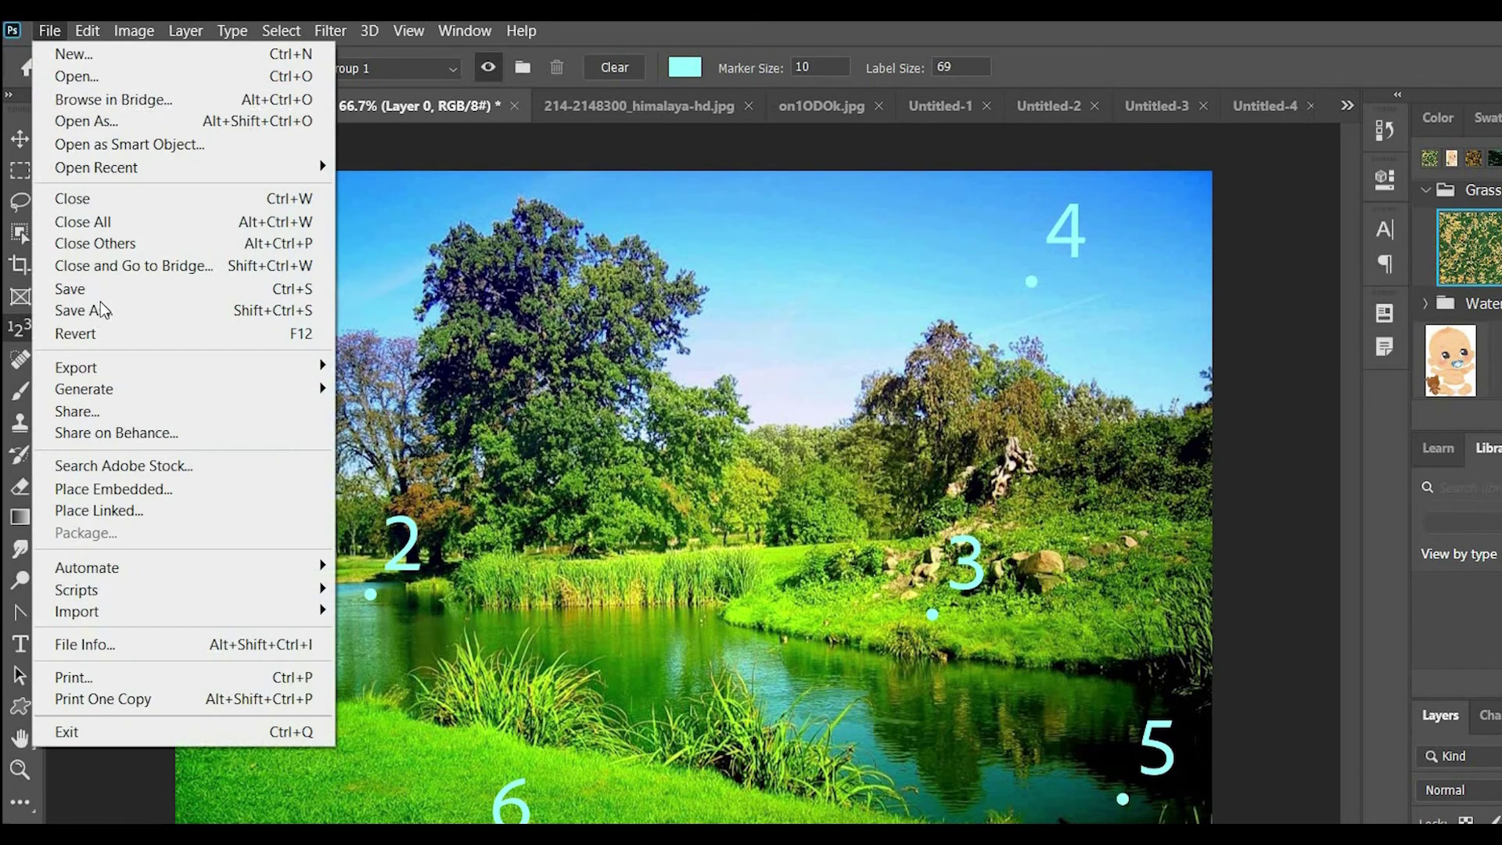
pyautogui.click(179, 310)
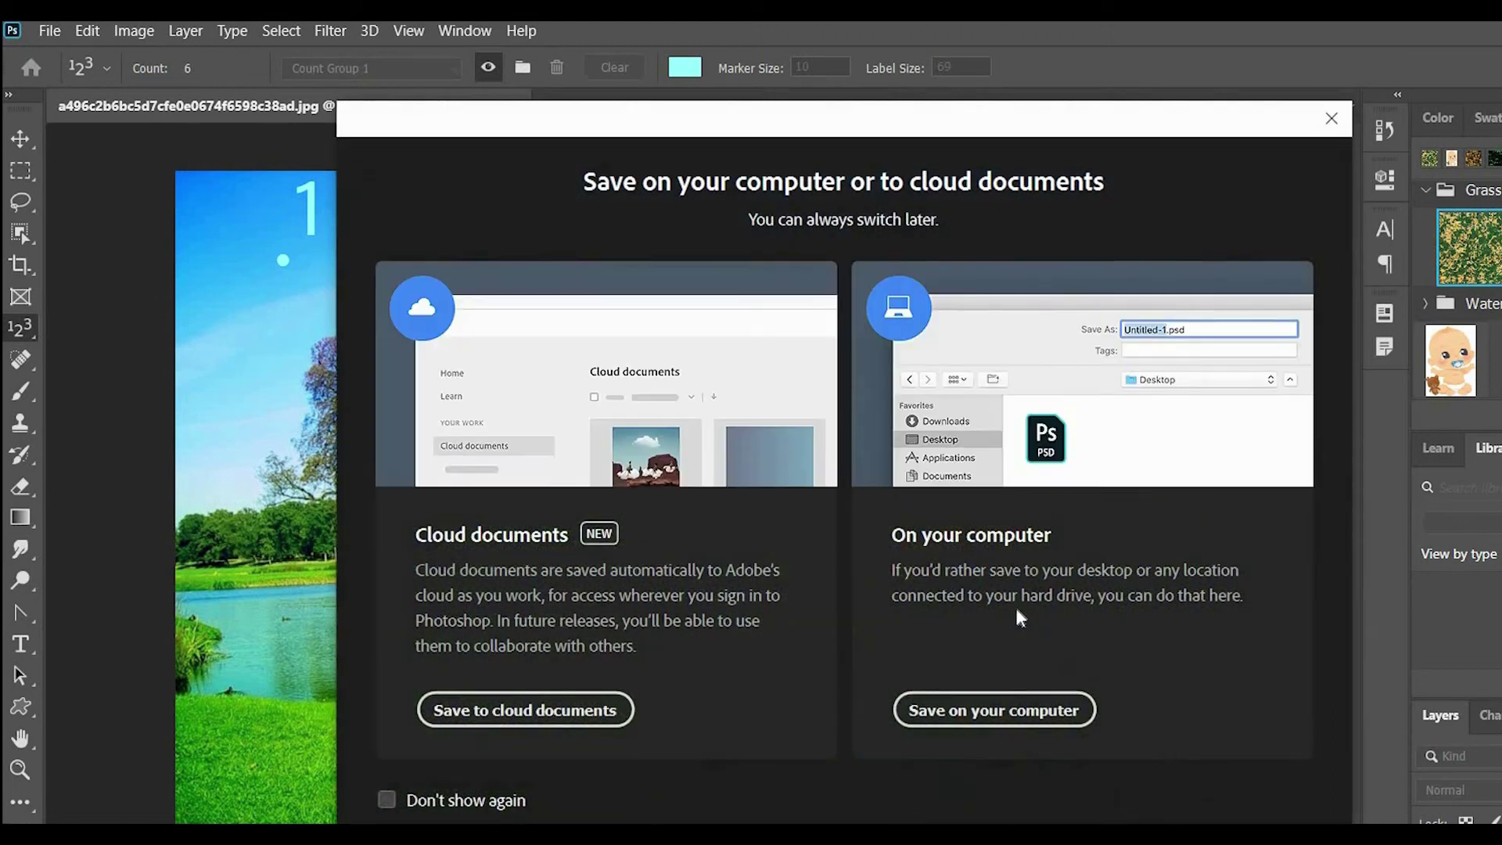
pyautogui.click(994, 709)
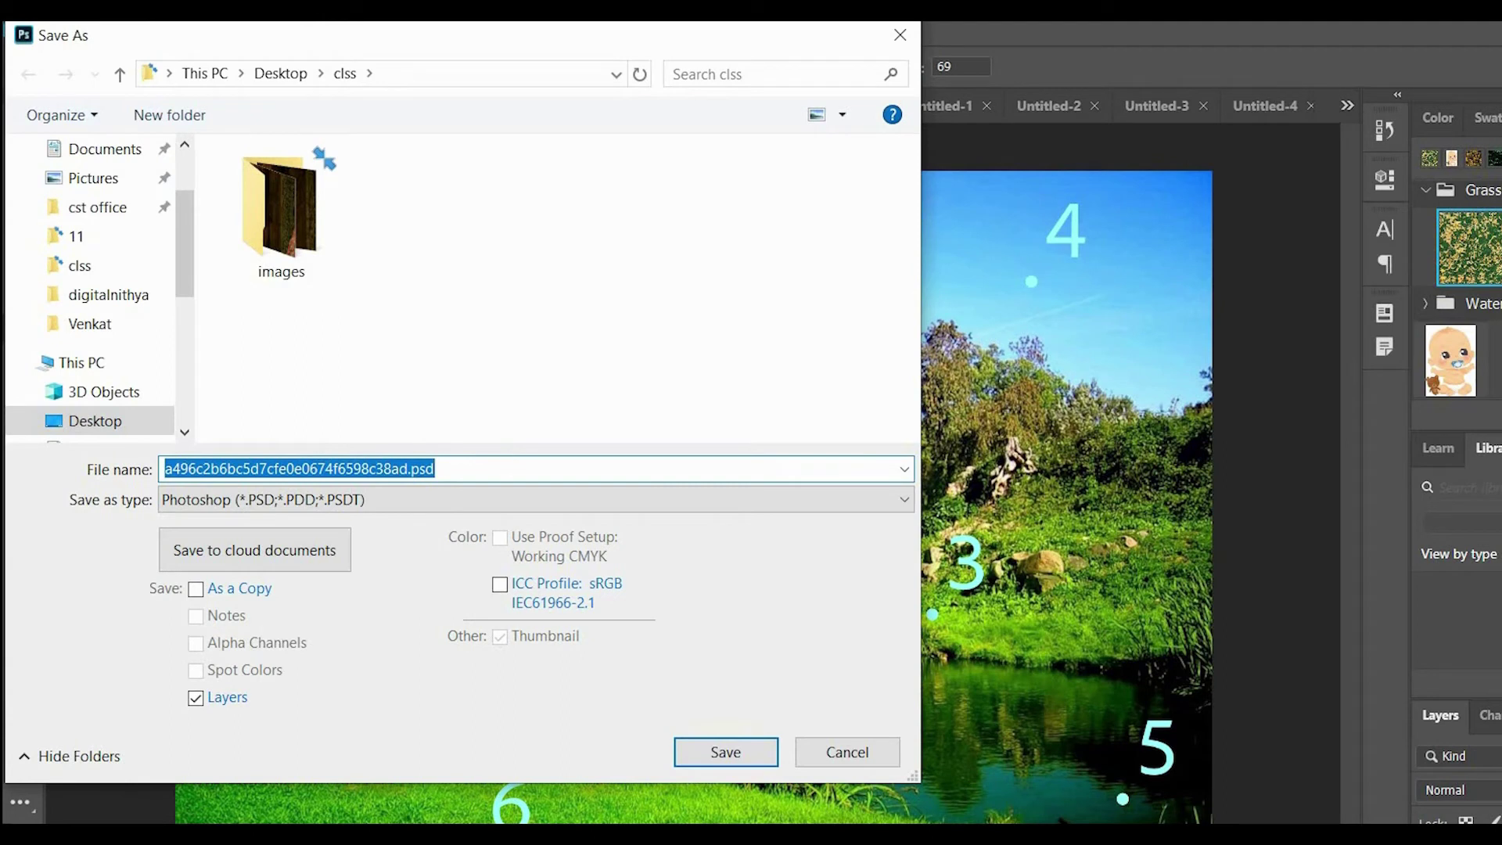
pyautogui.write('sample')
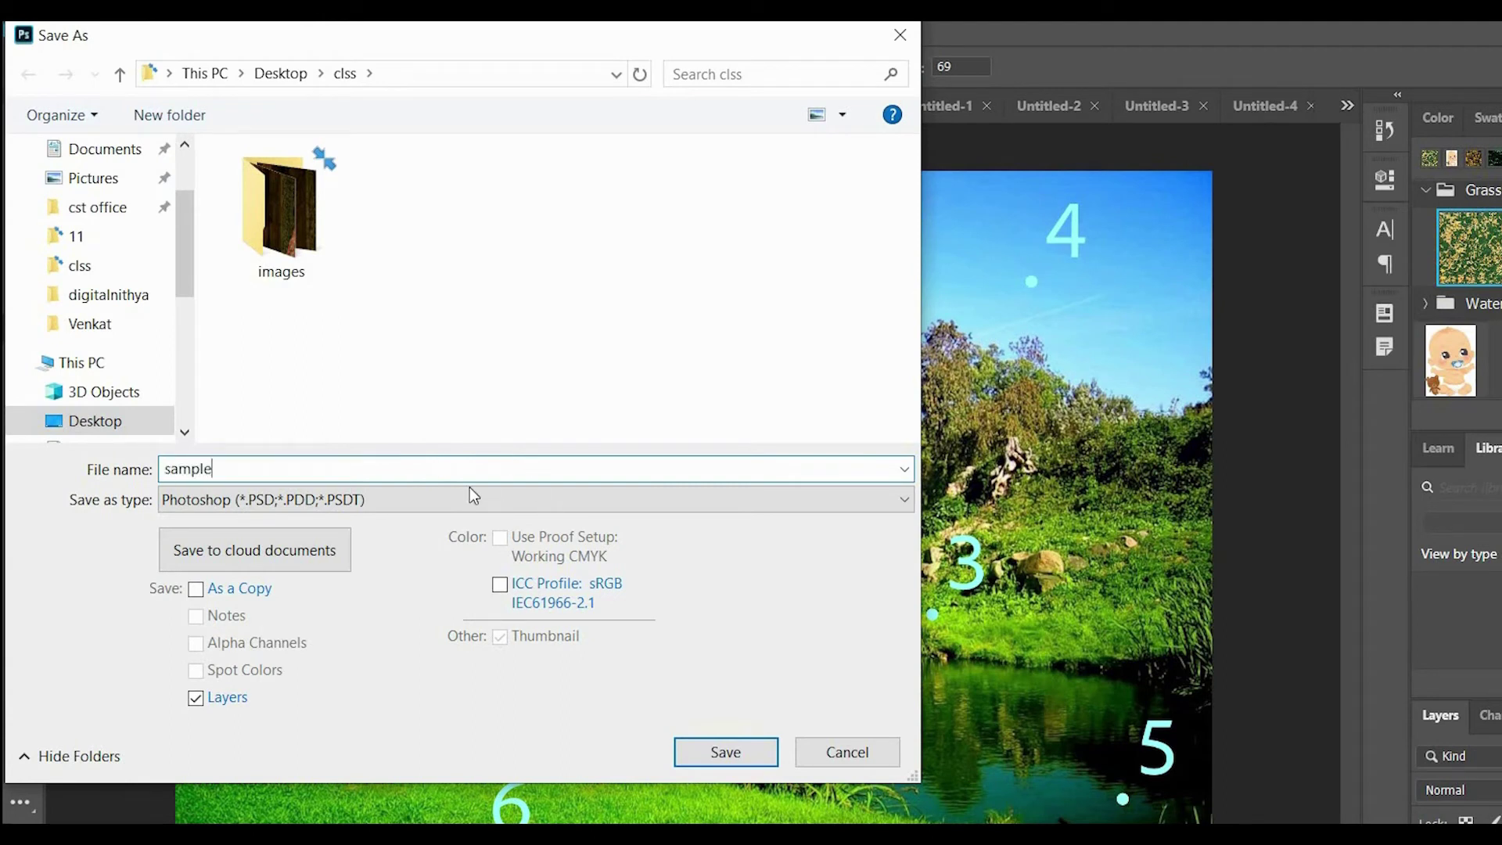
pyautogui.click(470, 489)
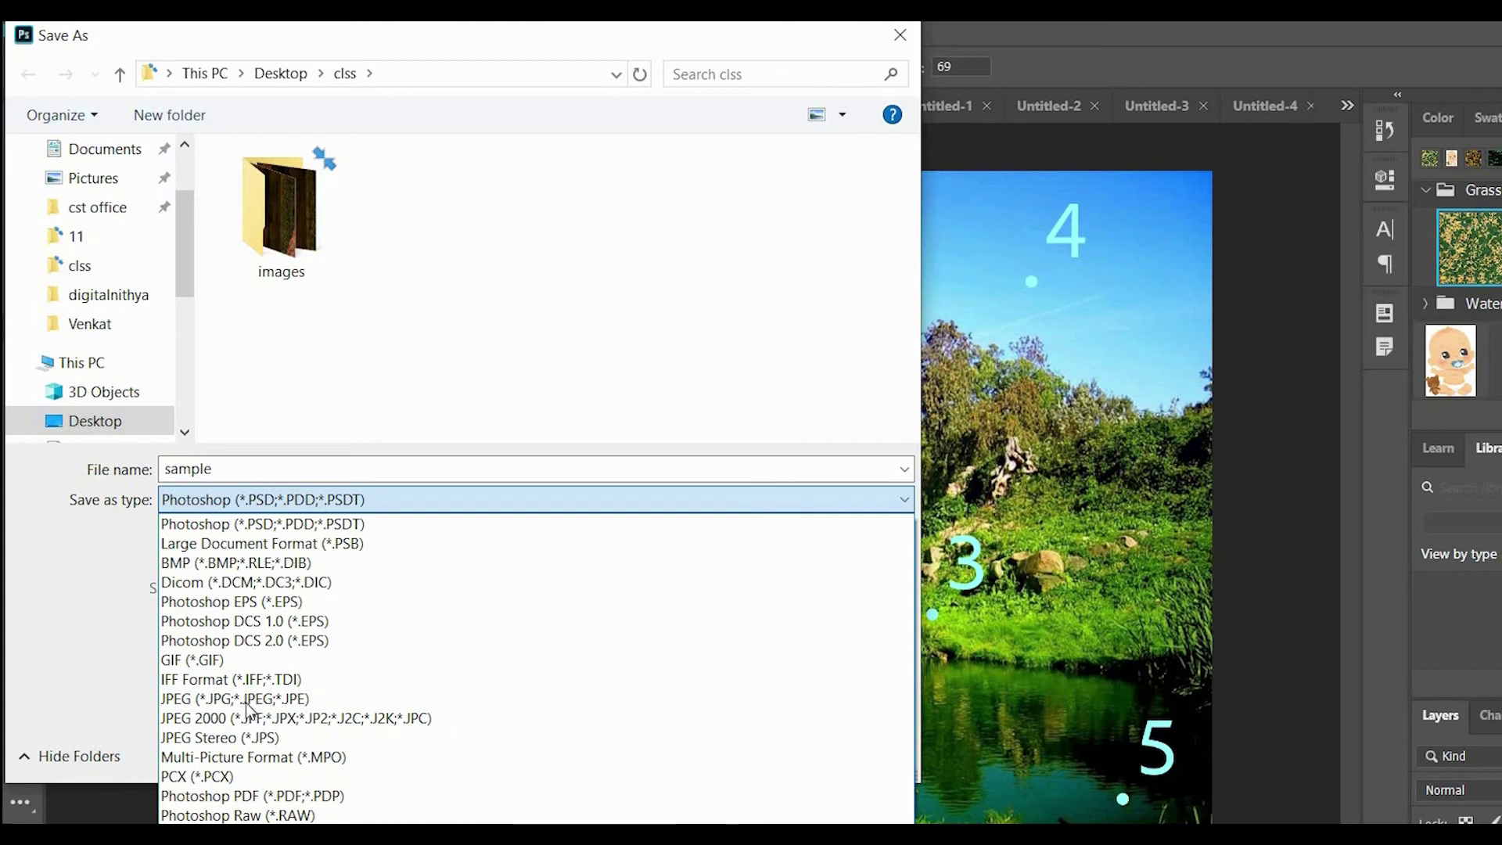
pyautogui.click(346, 698)
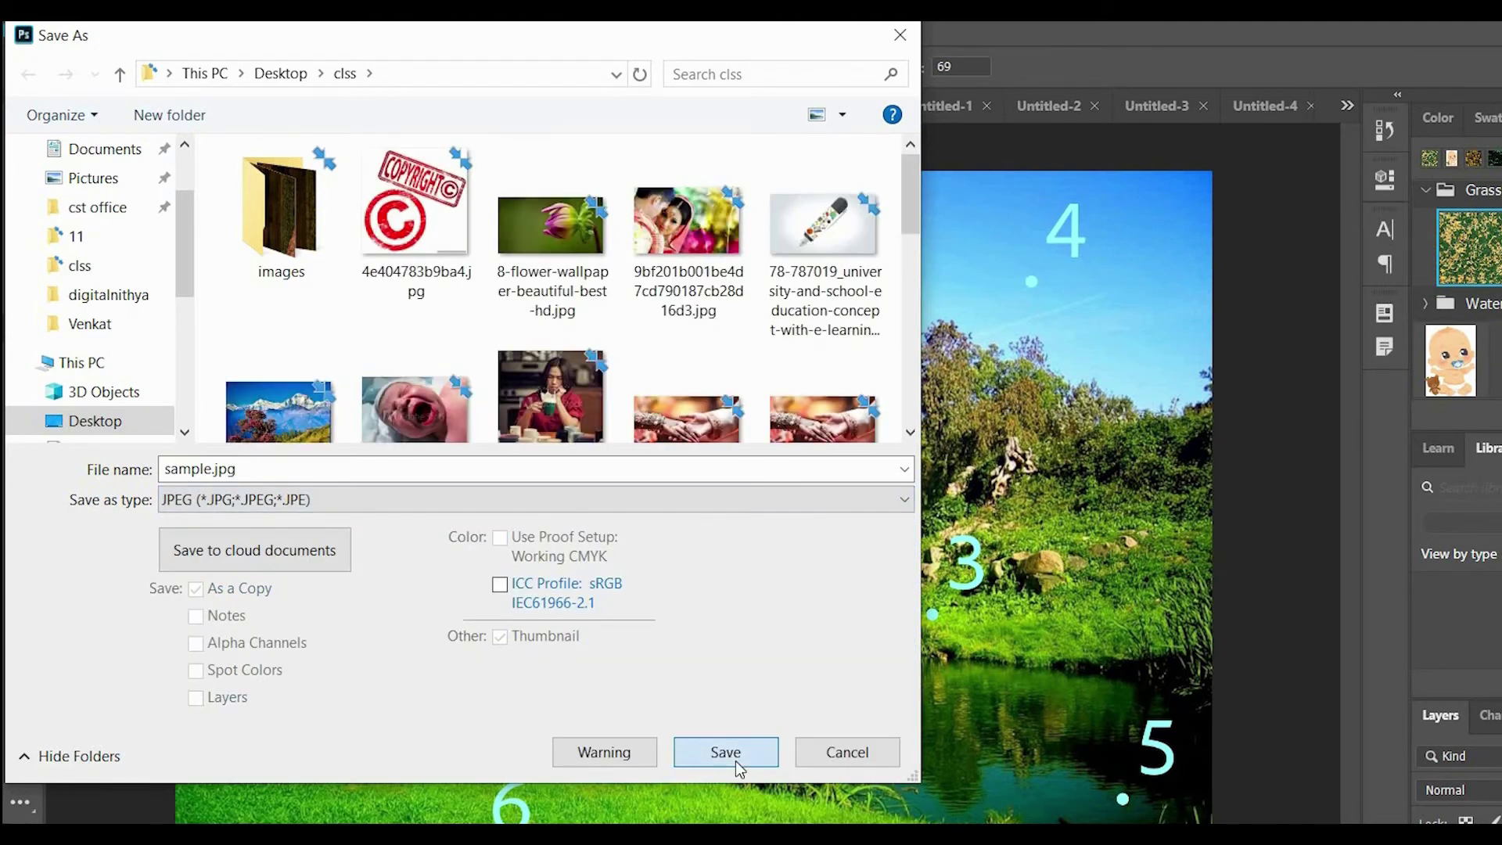
pyautogui.click(730, 755)
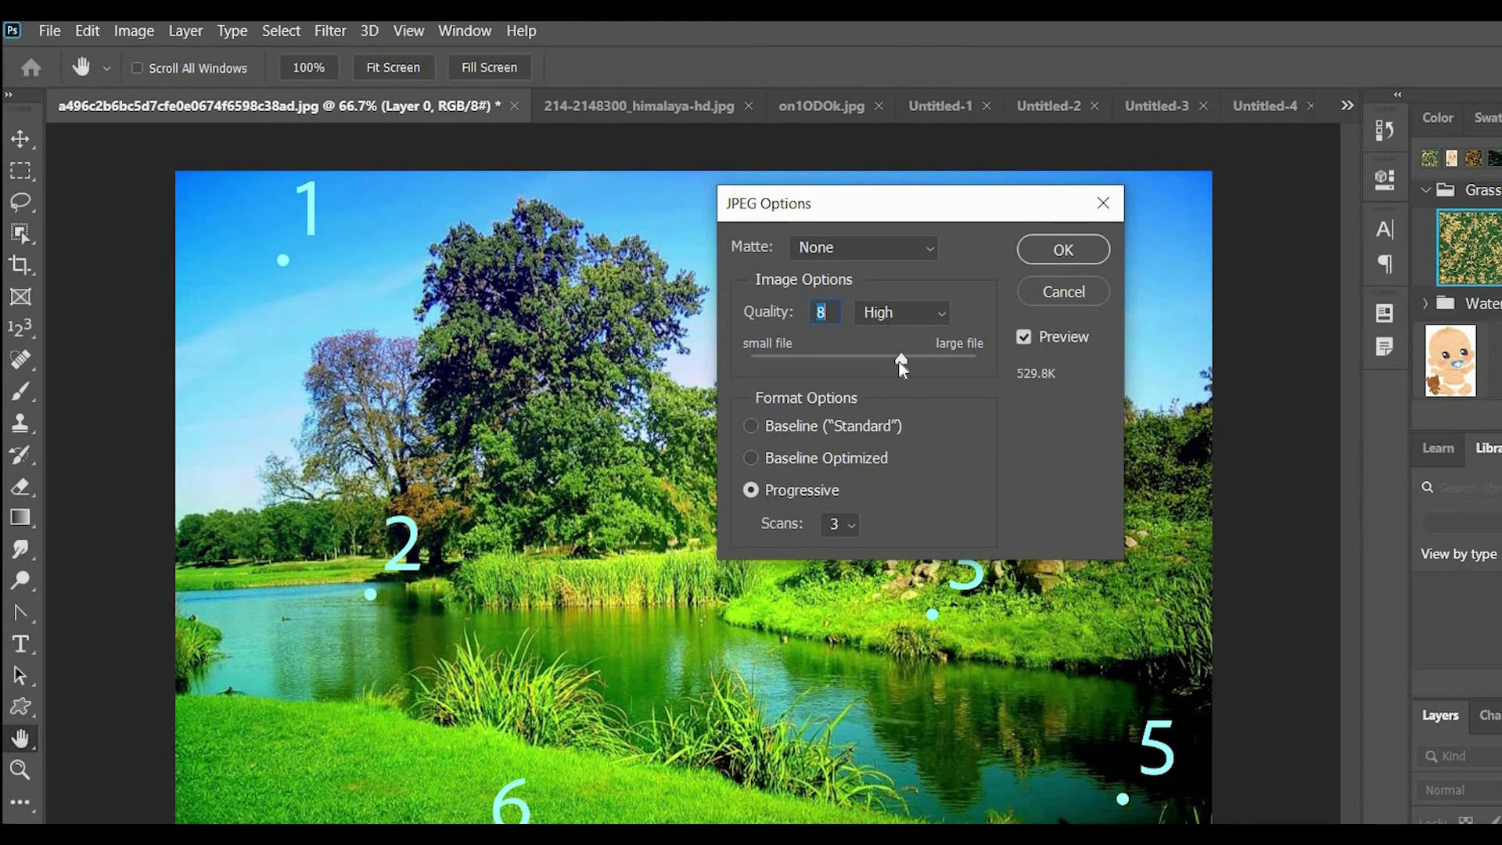
# Set the JPEG quality to 7 (Medium) and accept the JPEG options
pyautogui.moveTo(988, 363); pyautogui.dragTo(976, 363)
pyautogui.moveTo(825, 369); pyautogui.dragTo(984, 370)
pyautogui.click(843, 362)
pyautogui.click(978, 358)
pyautogui.moveTo(976, 358); pyautogui.dragTo(880, 354)
pyautogui.click(1065, 250)
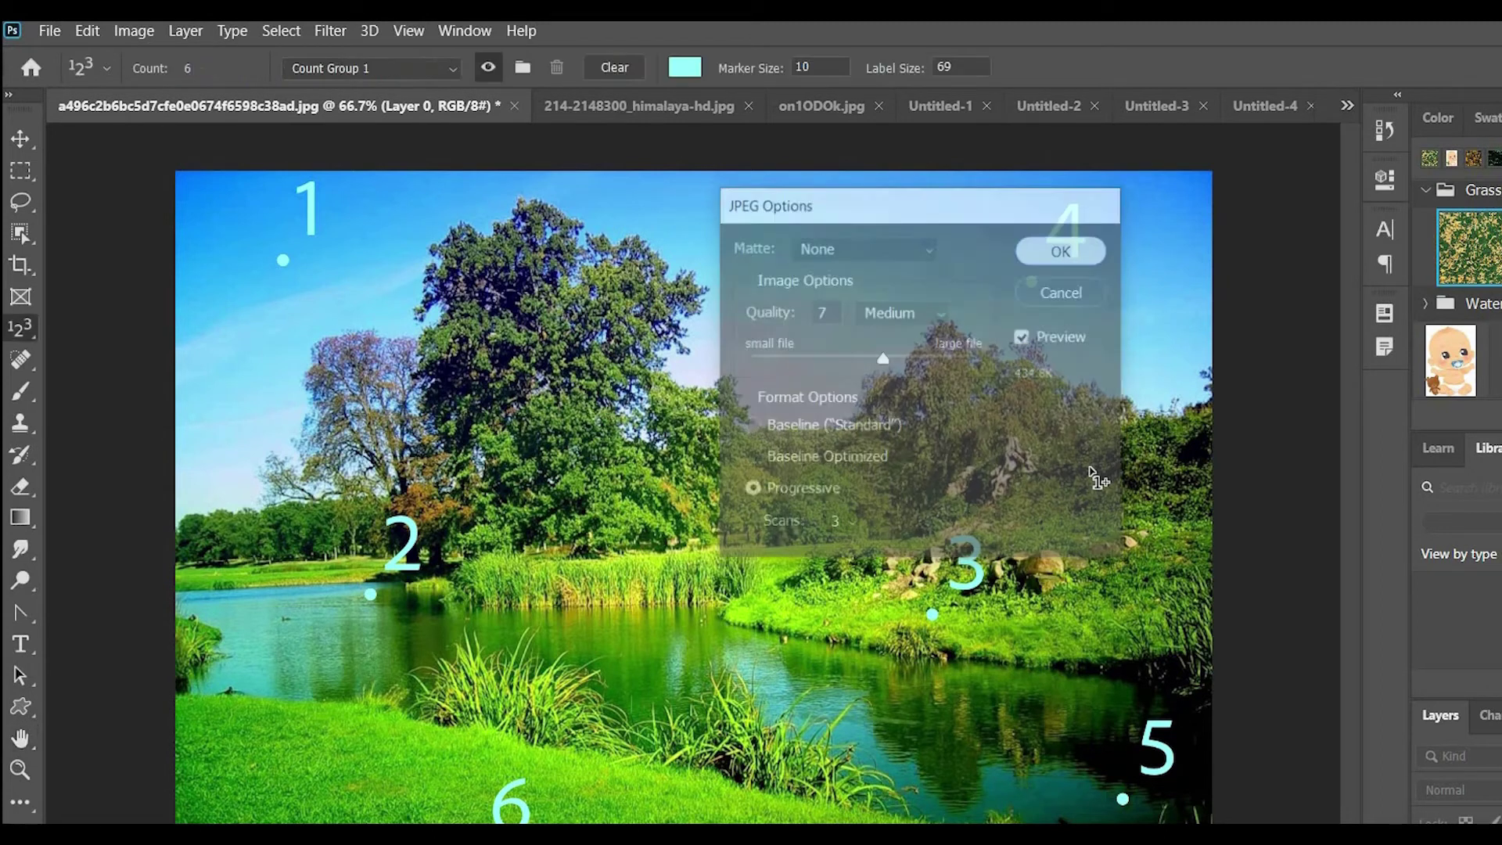
# Switch to File Explorer, open sample.jpg from the clss folder to check for count markers, and close the viewer
pyautogui.hotkey('alt', 'Tab')
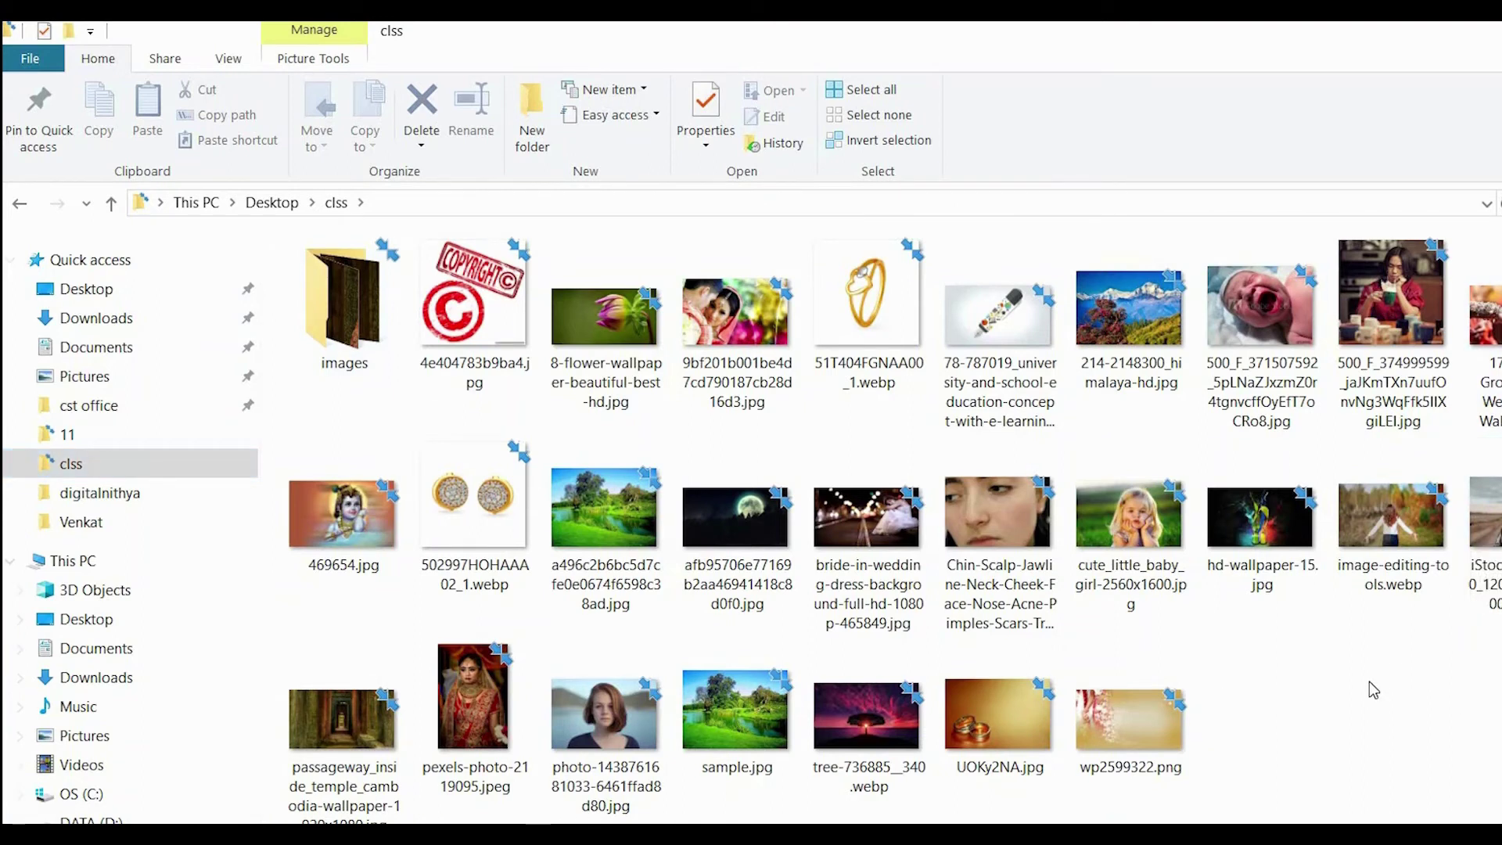
pyautogui.click(737, 719)
pyautogui.doubleClick(737, 720)
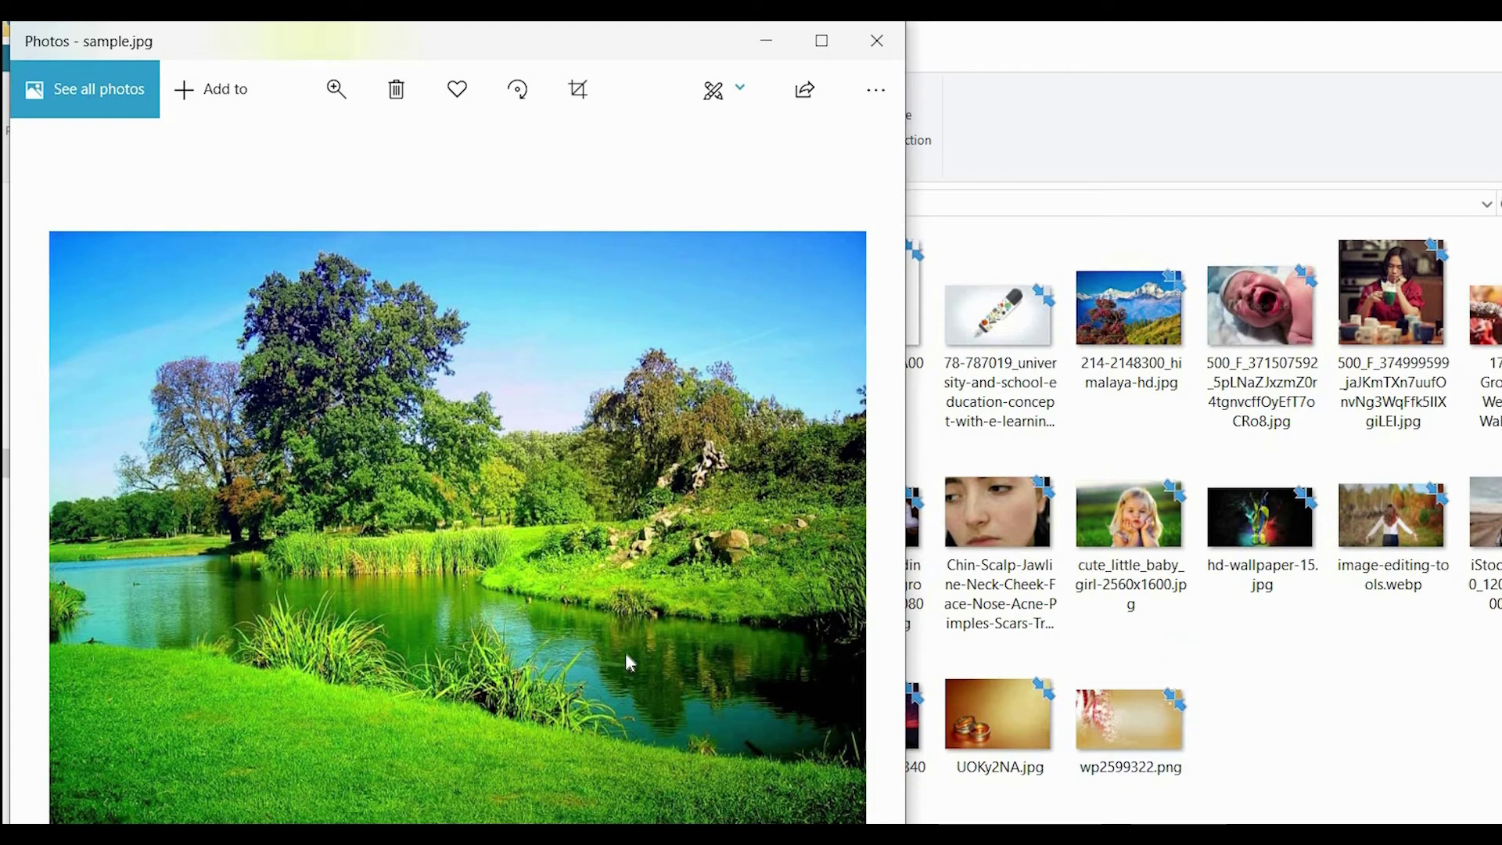
pyautogui.click(870, 44)
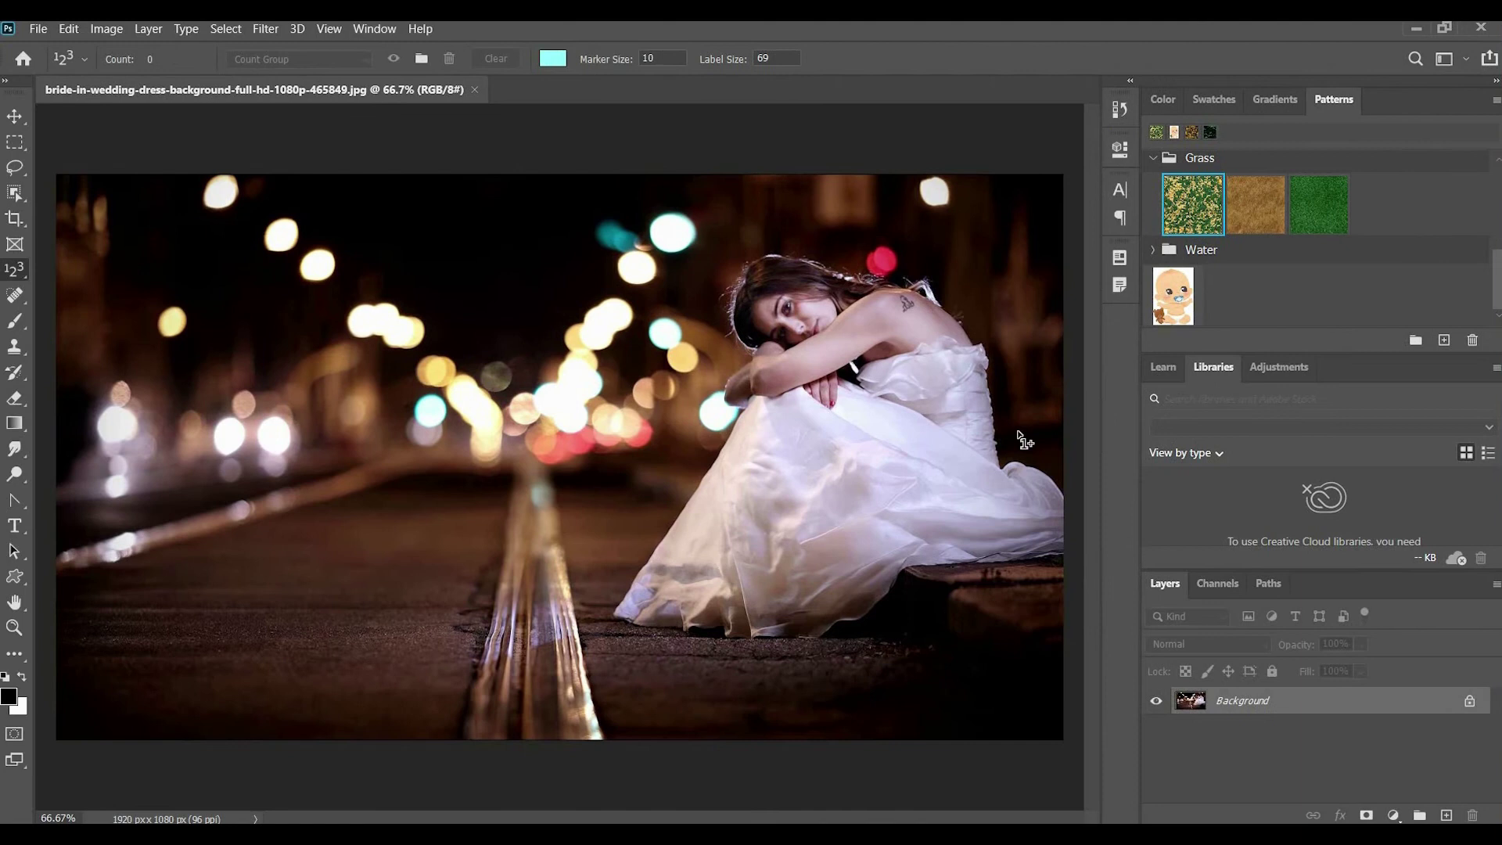
# Unlock the bride image's Background layer and create a layer group named "girl"
pyautogui.click(1469, 700)
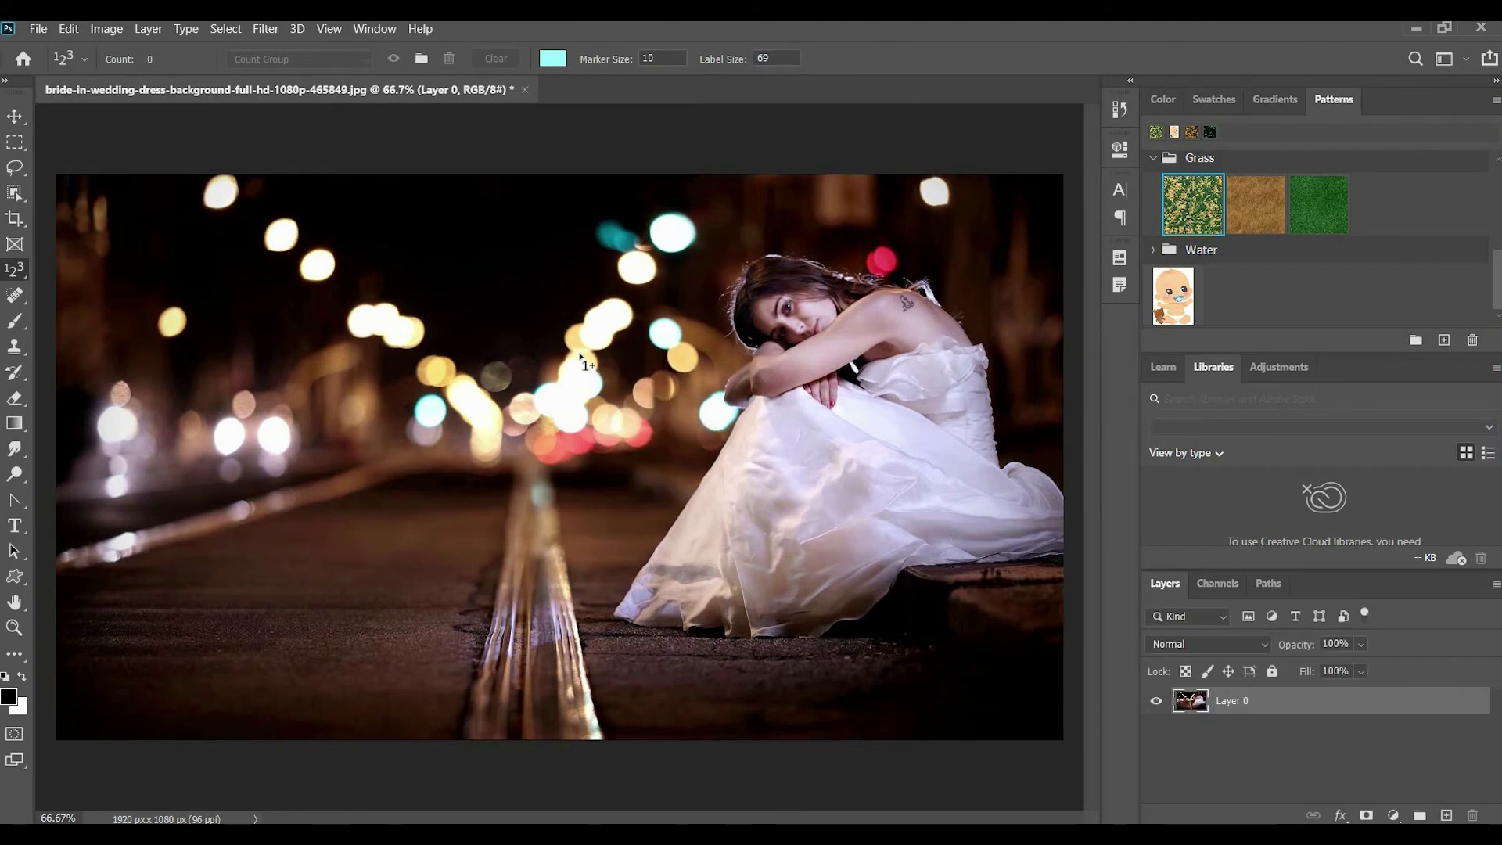
pyautogui.click(1420, 817)
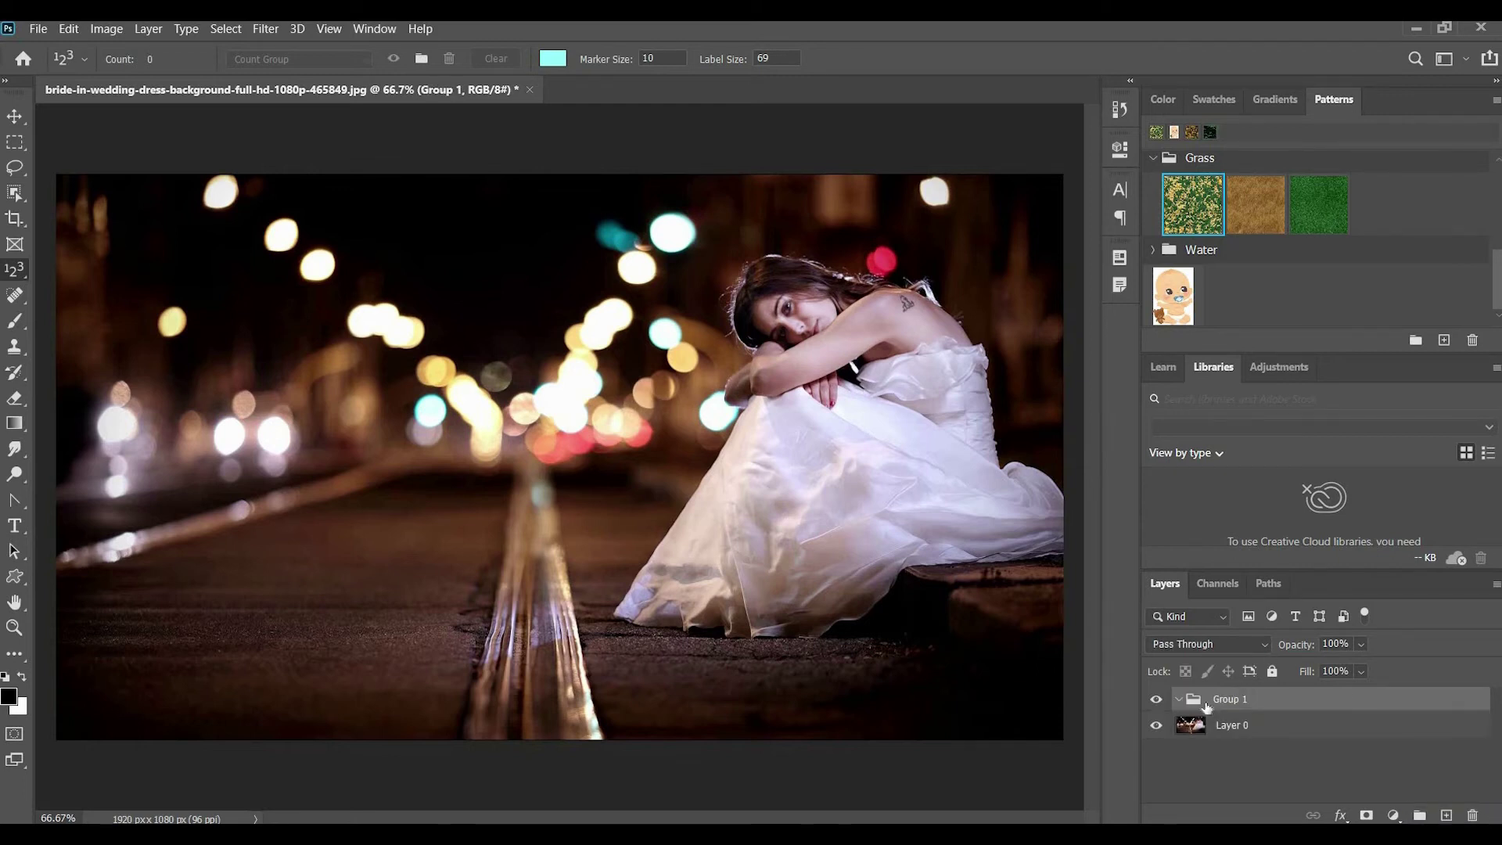
pyautogui.doubleClick(1249, 699)
pyautogui.write('girl')
pyautogui.press('Return')
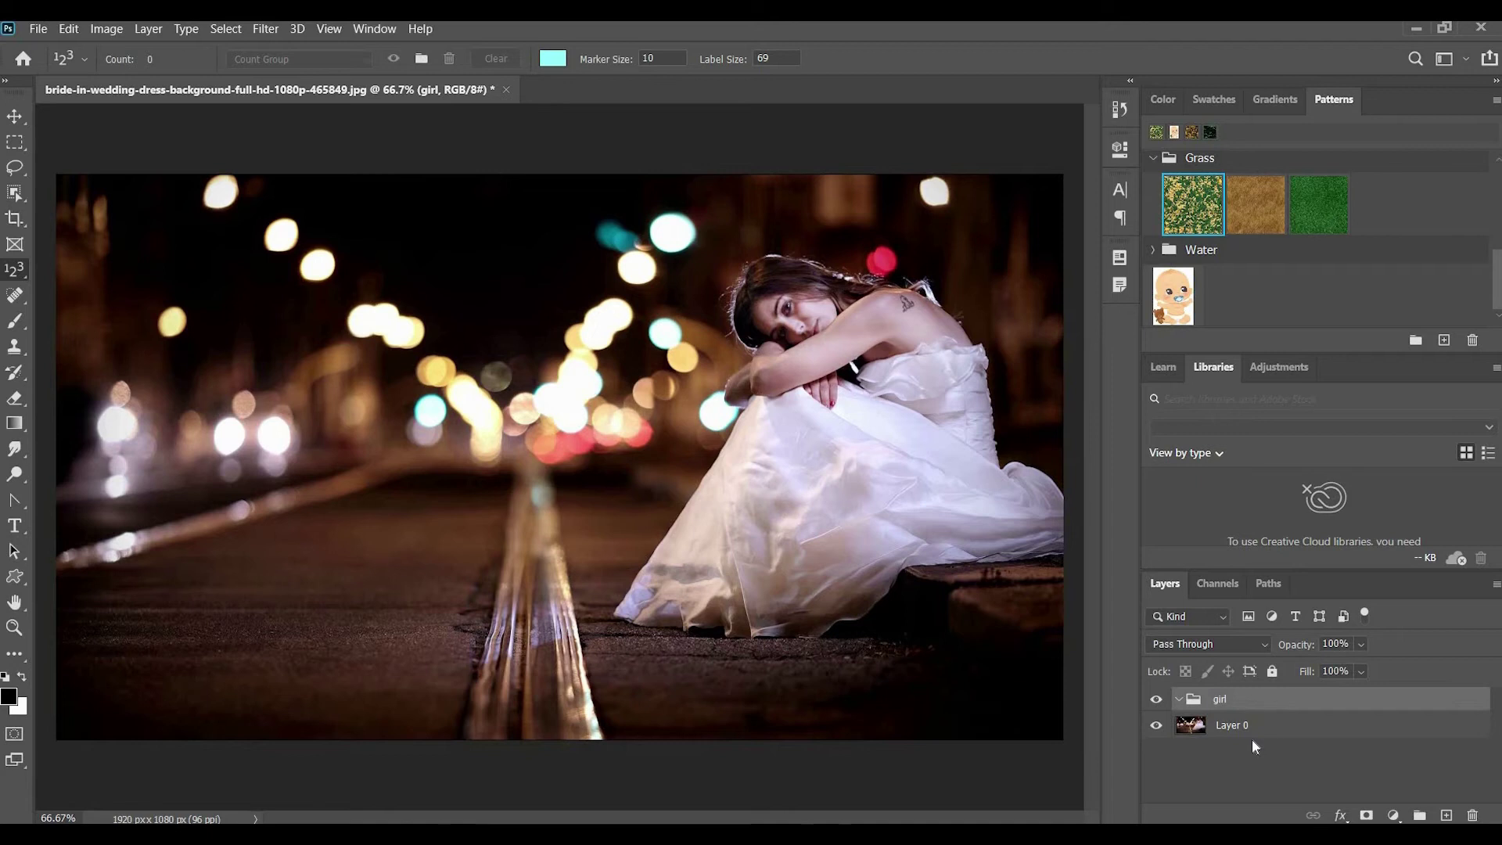
# Add a new empty layer inside the girl group and move Layer 0 into the group above it
pyautogui.click(1448, 816)
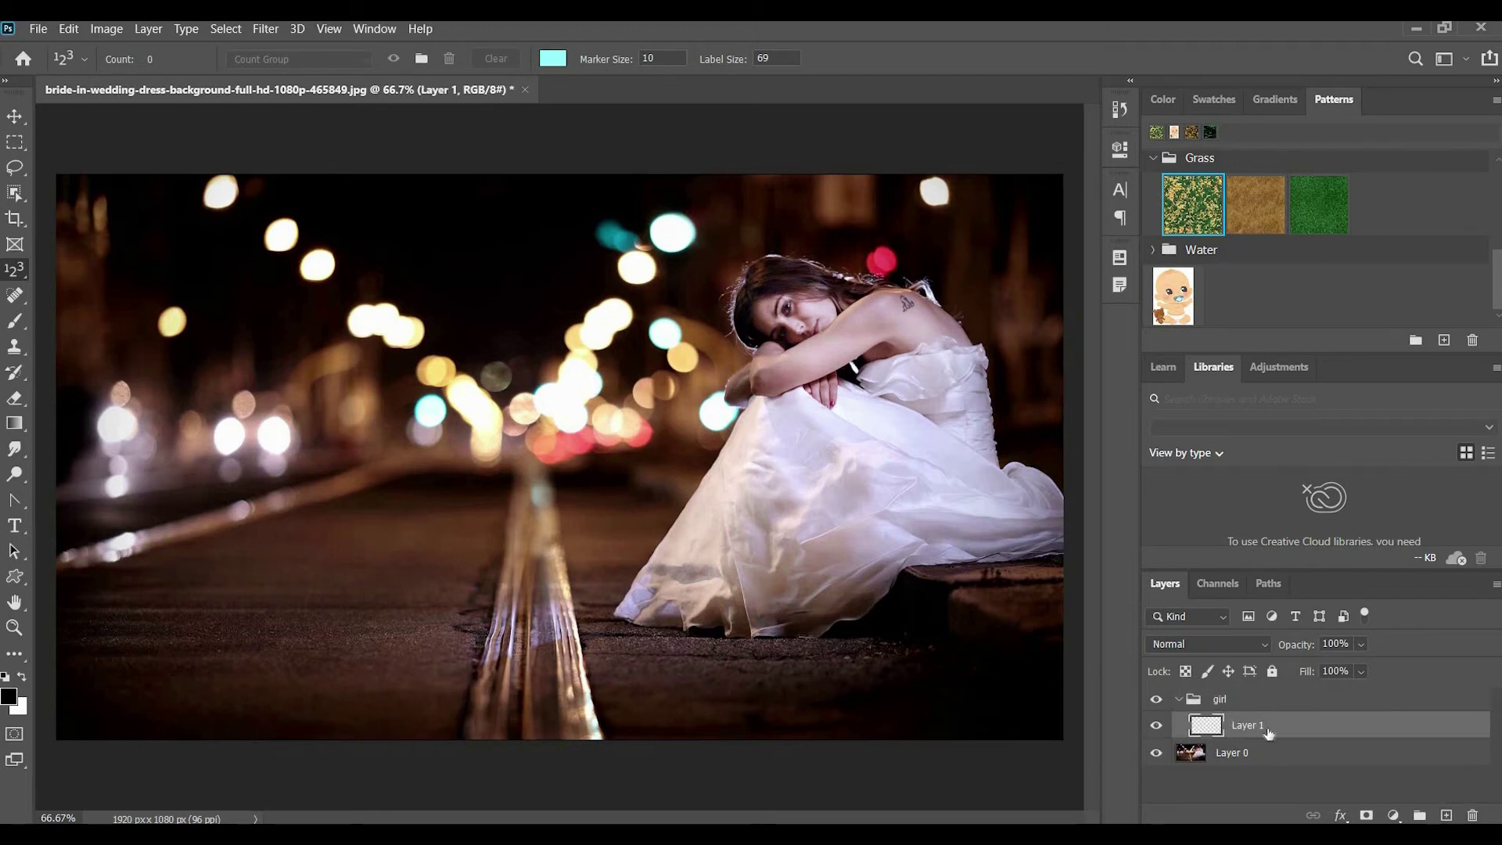
pyautogui.click(1215, 702)
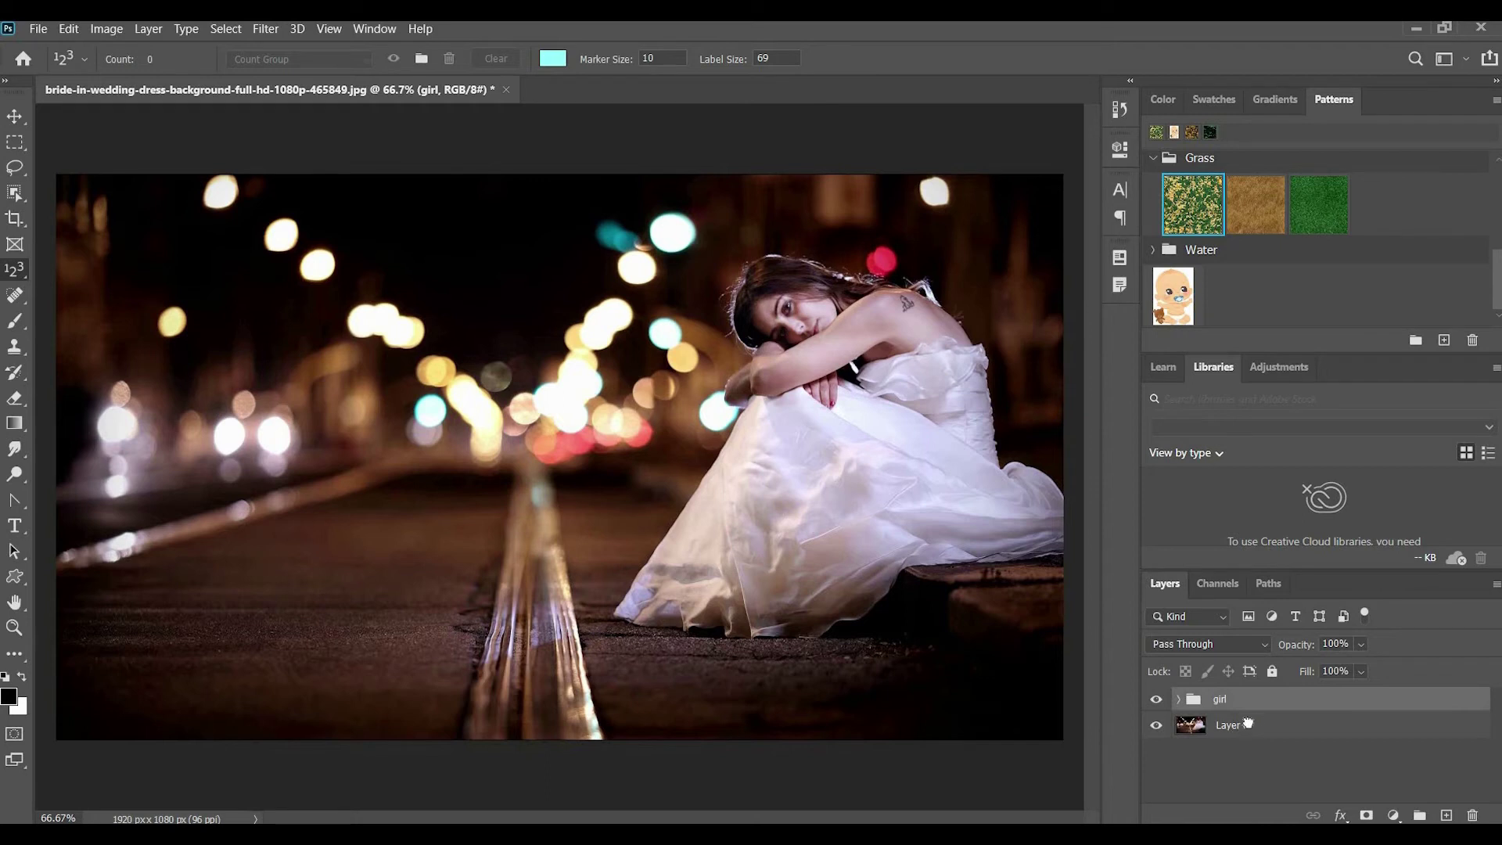
pyautogui.moveTo(1247, 723); pyautogui.dragTo(1257, 707)
pyautogui.click(1178, 699)
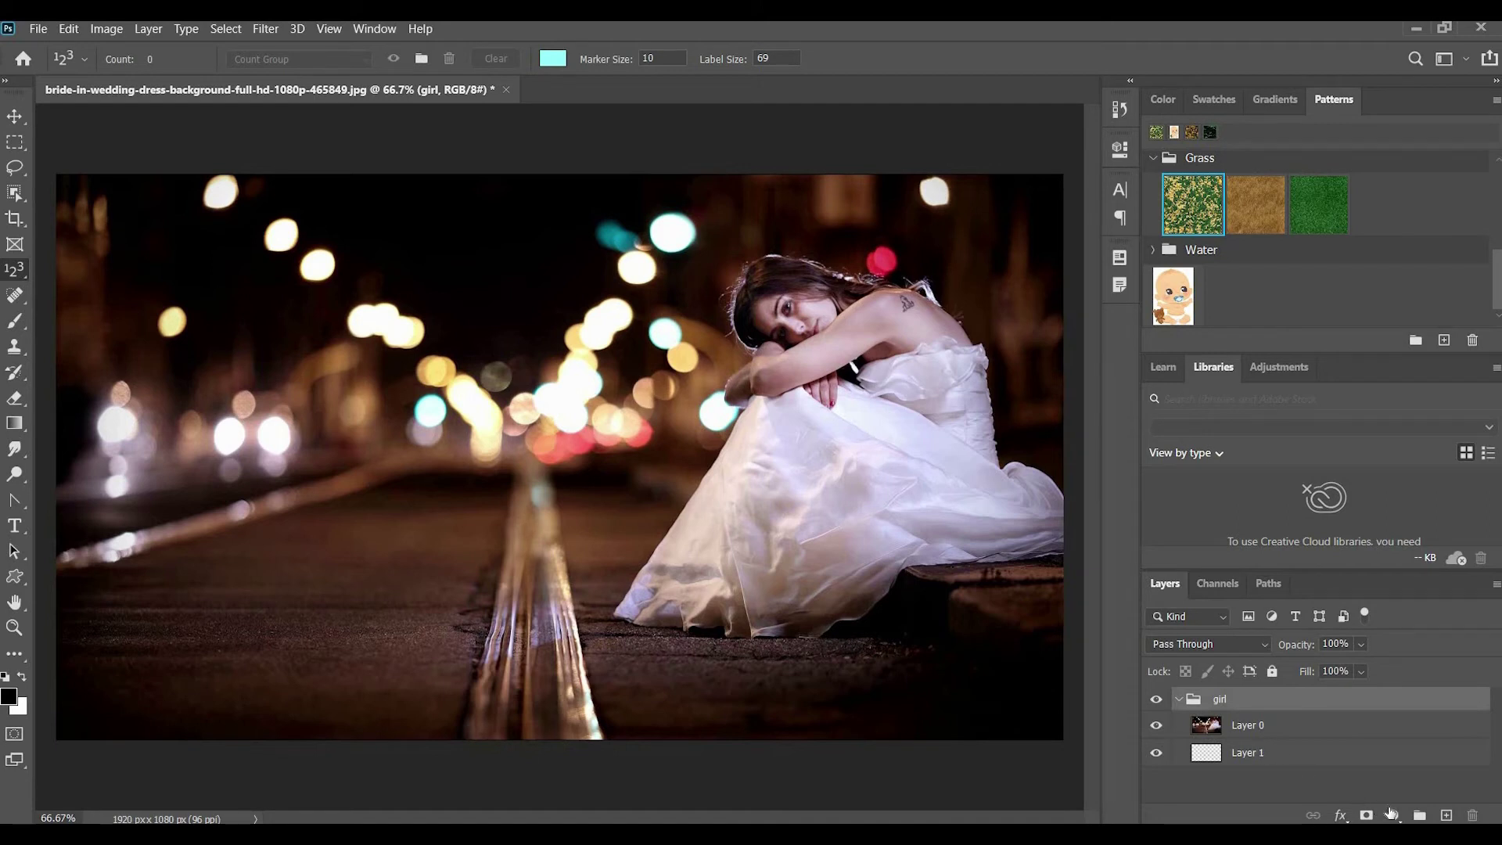
# Convert Layer 0 to a smart object and apply a Gaussian Blur with a radius of 13.9 pixels
pyautogui.rightClick(1264, 724)
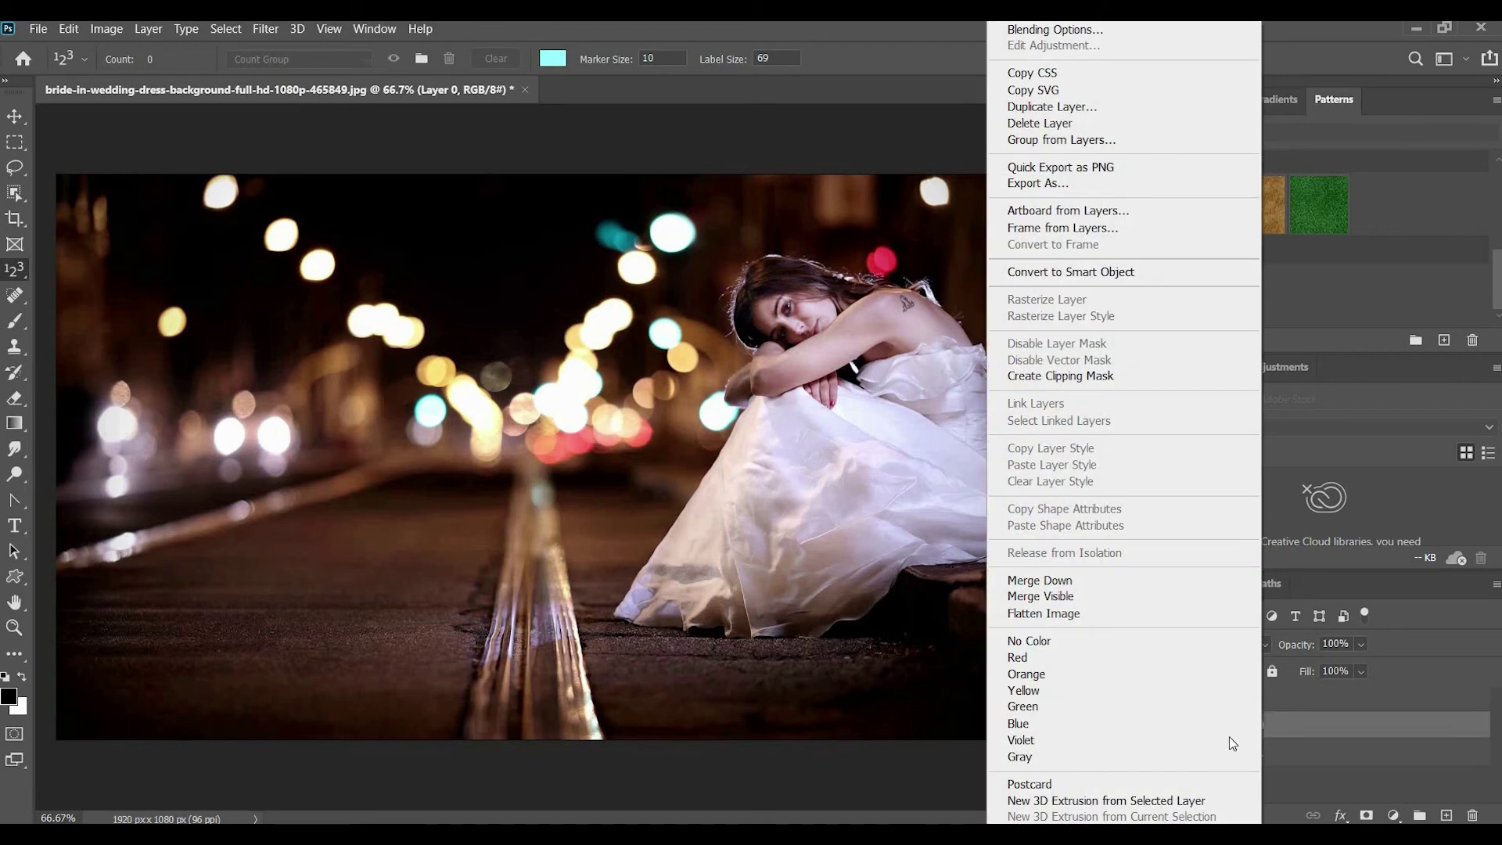
pyautogui.click(1086, 273)
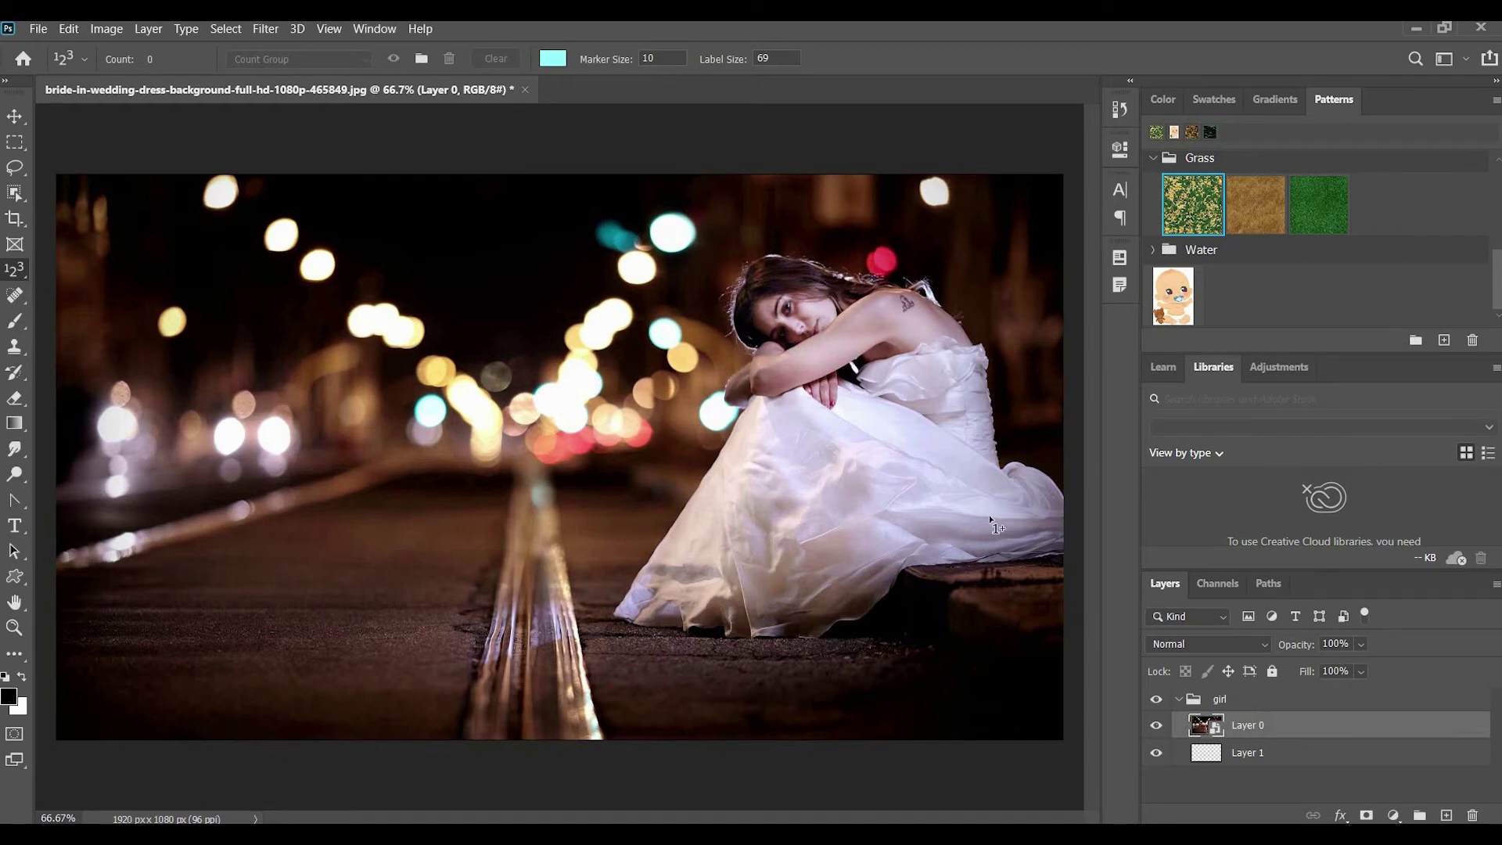
pyautogui.click(258, 29)
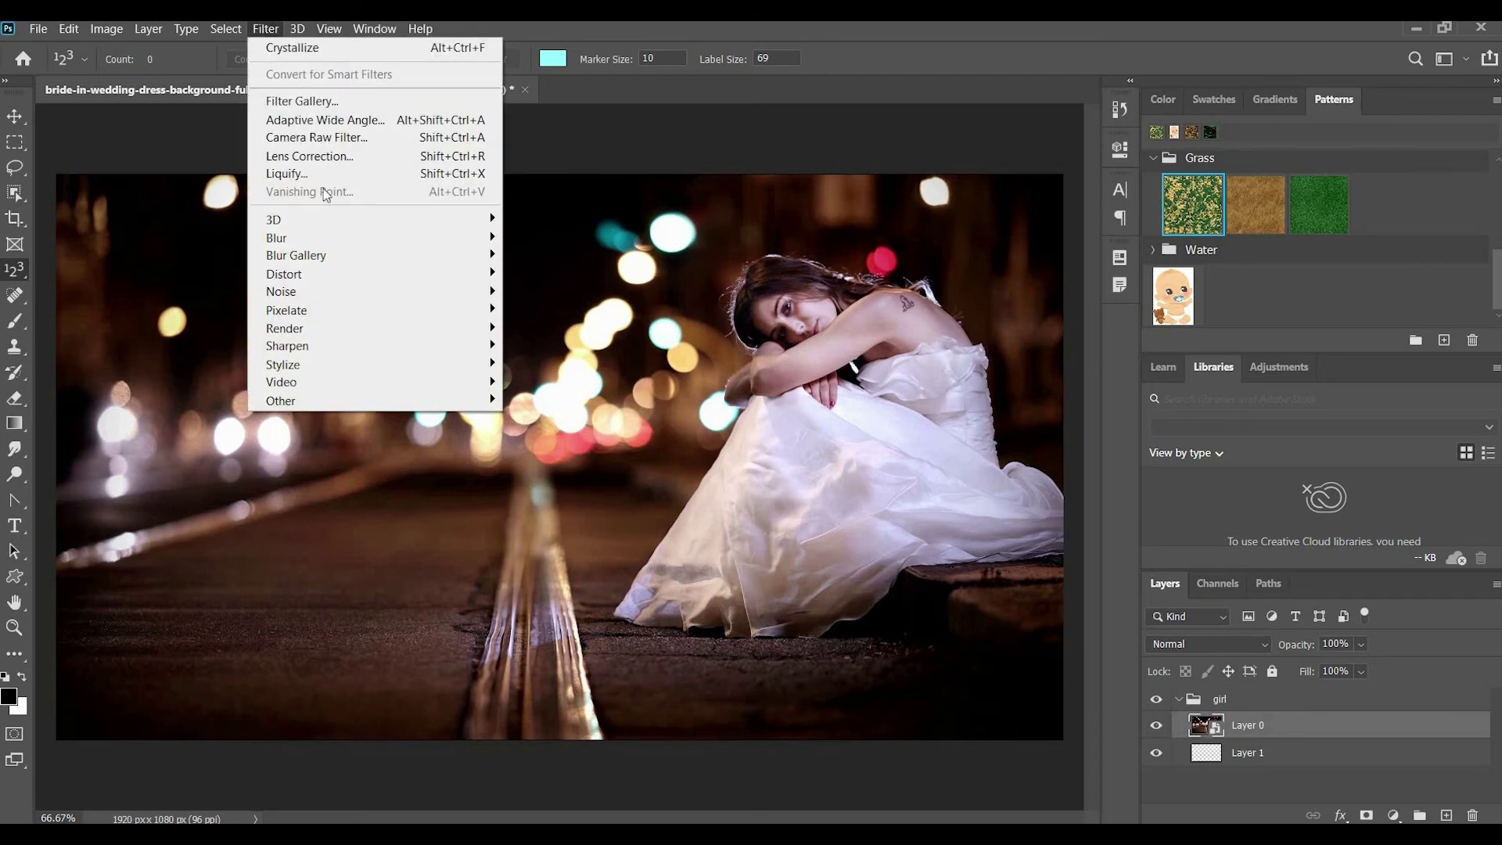
pyautogui.moveTo(378, 239)
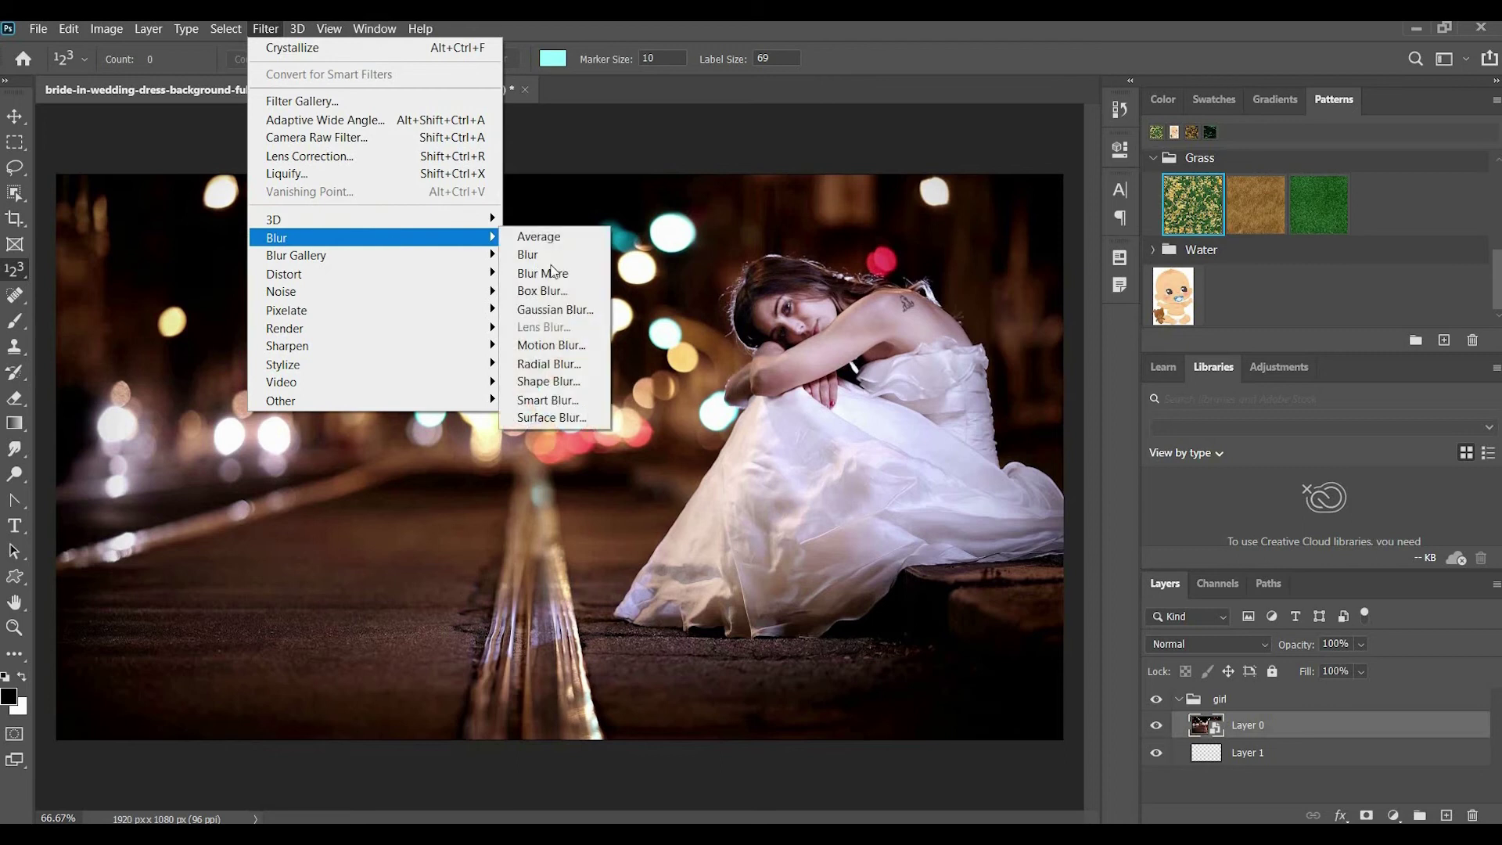
pyautogui.click(557, 311)
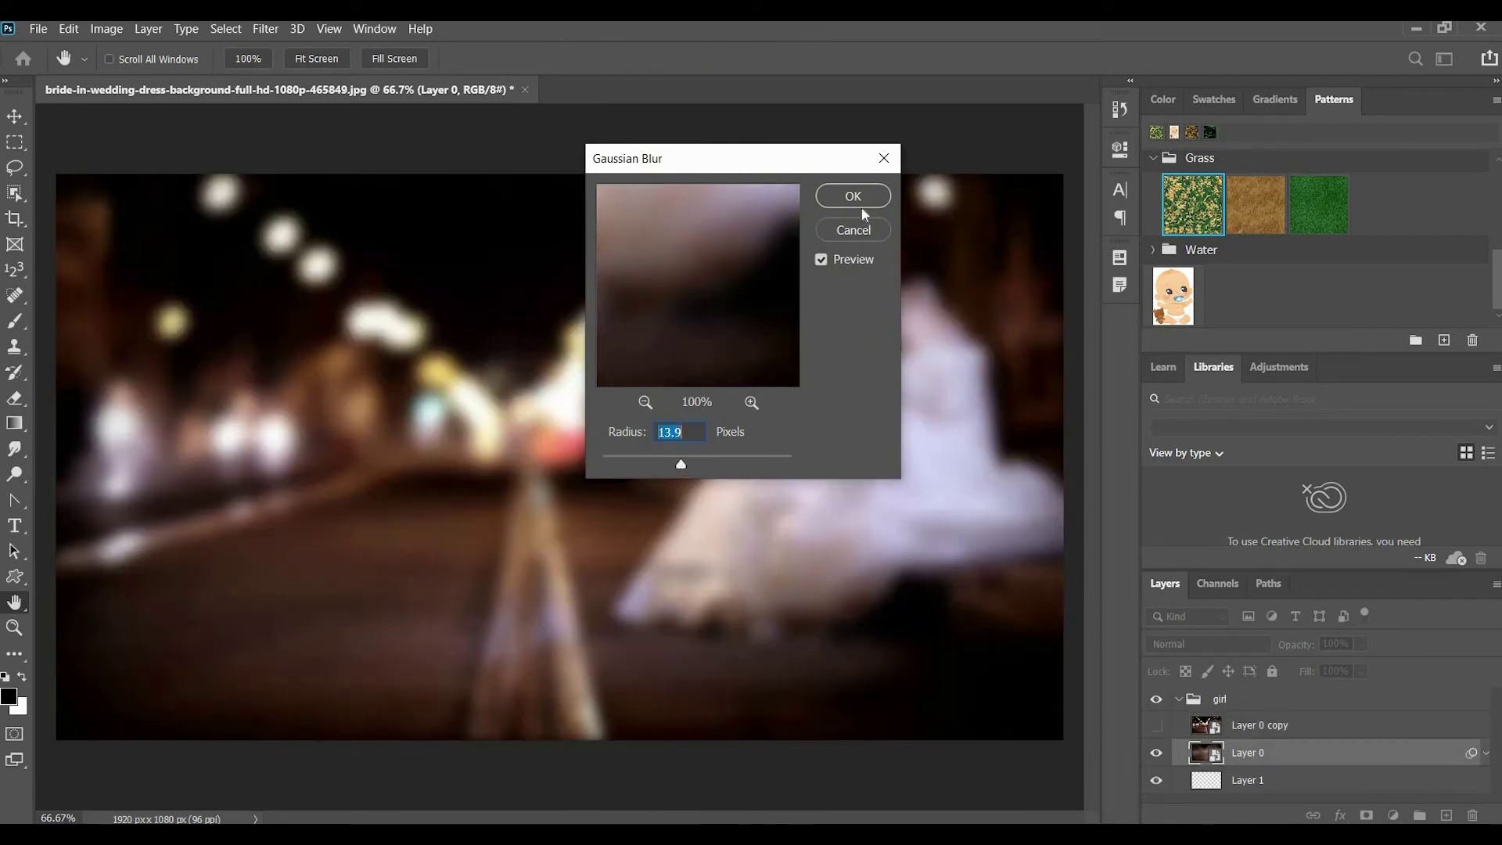
pyautogui.click(859, 205)
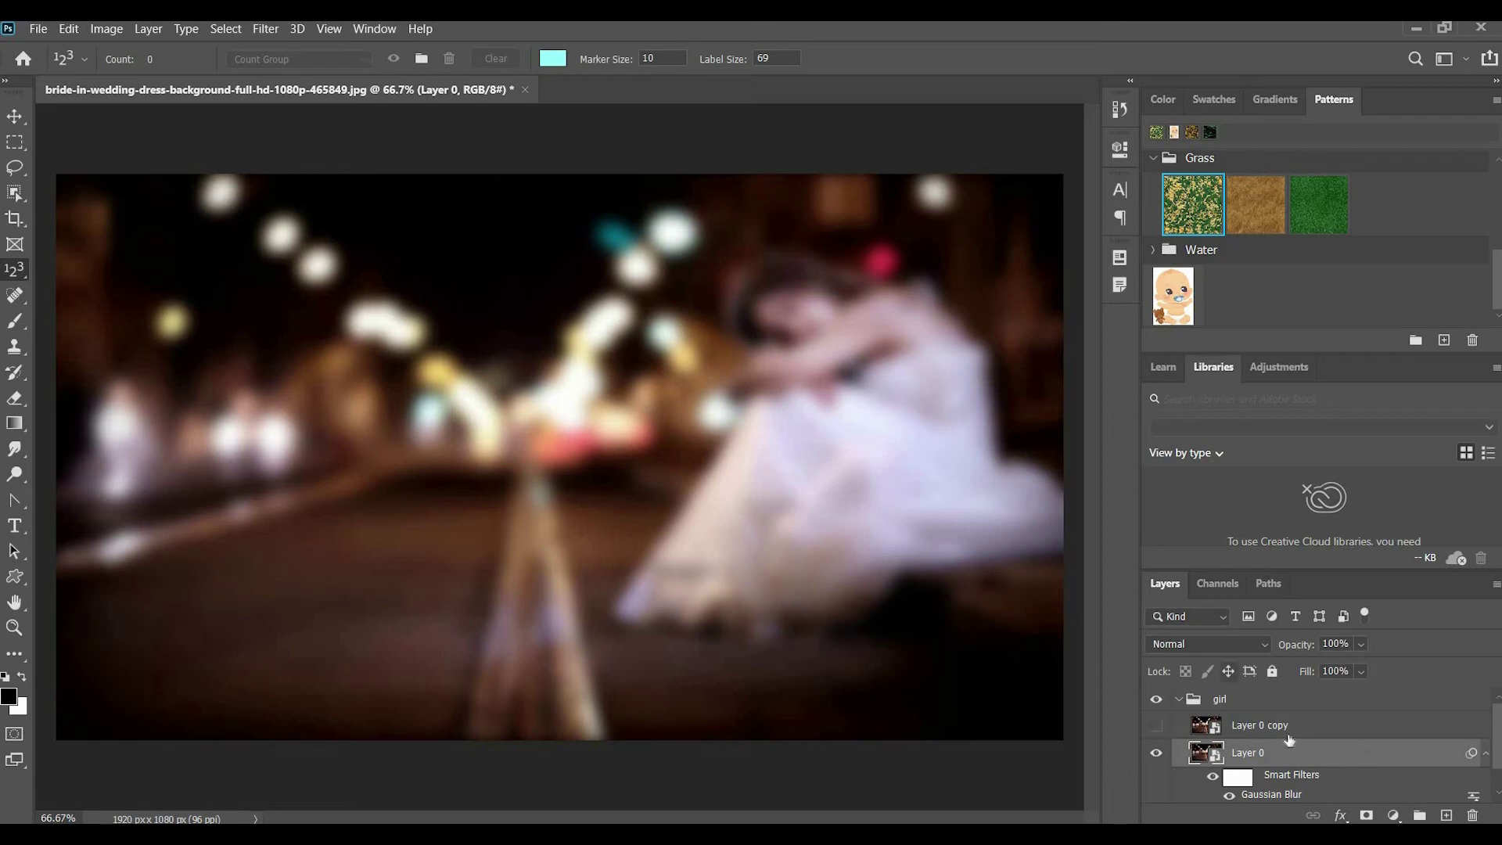
# Select Layer 0 copy in the girl group and make it visible
pyautogui.click(1259, 726)
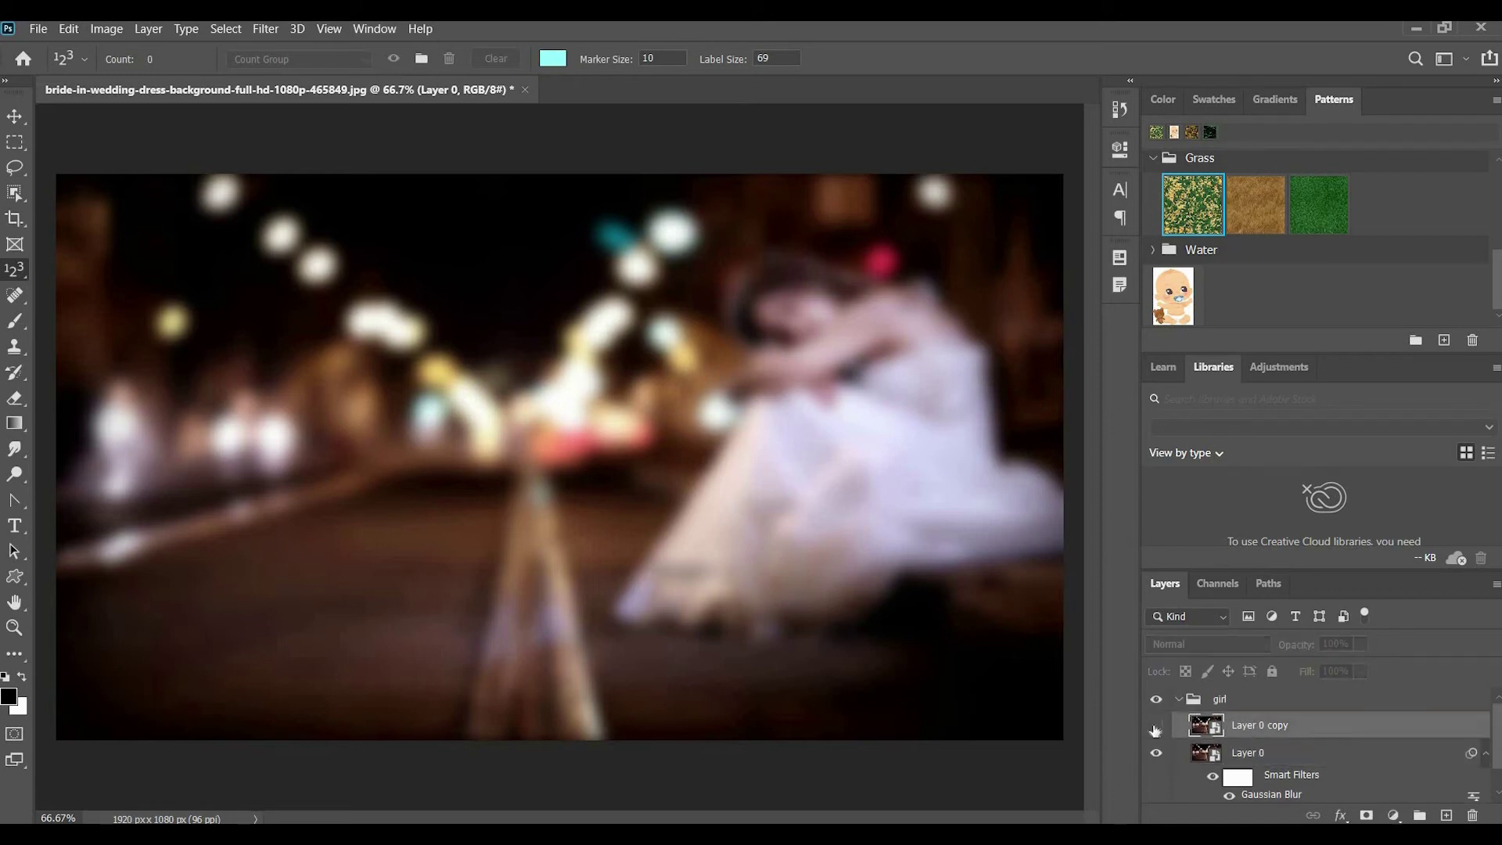
pyautogui.click(1156, 728)
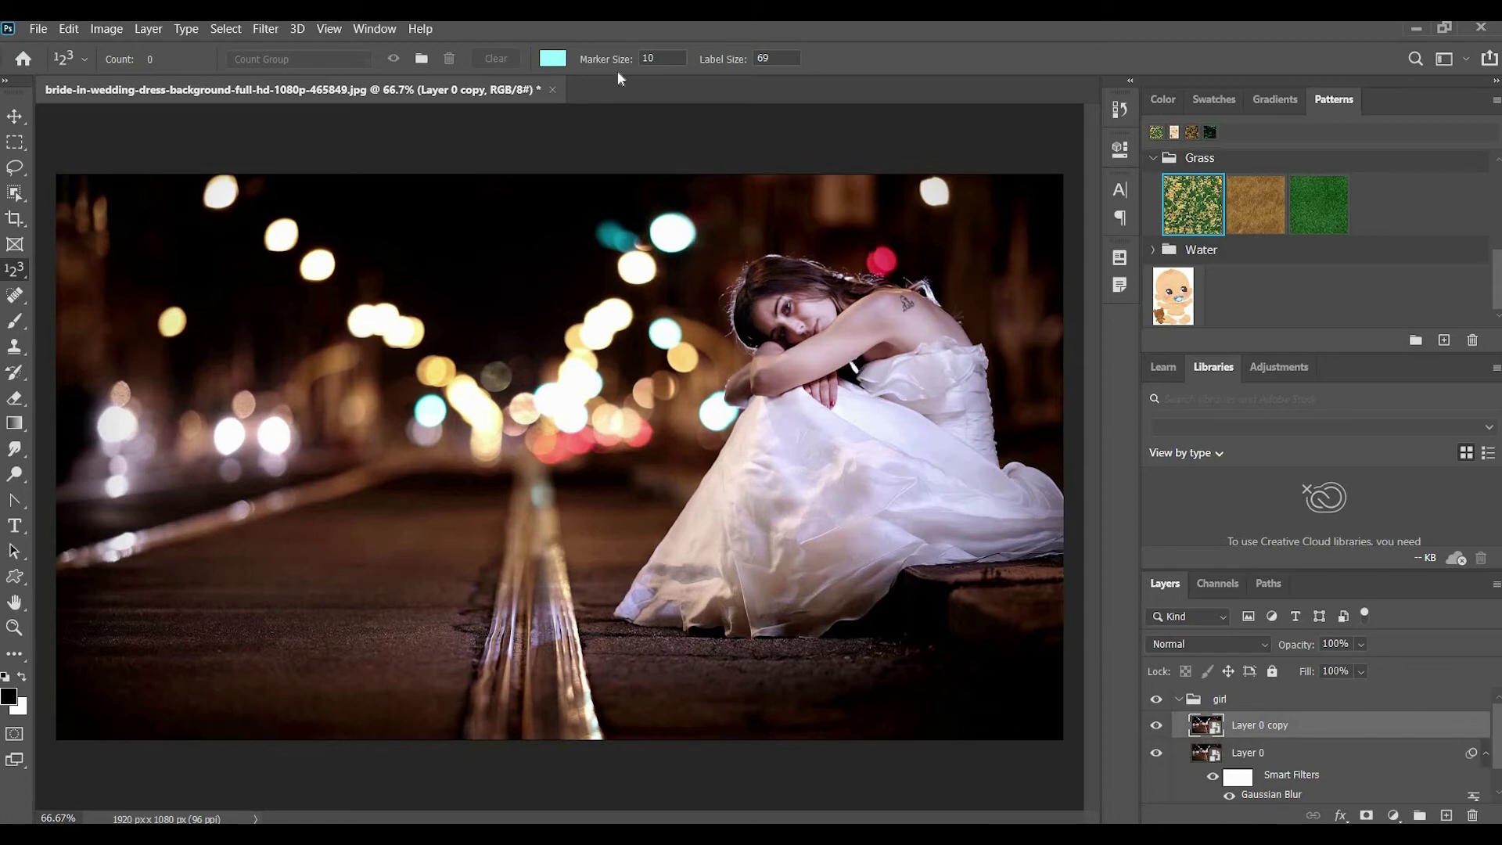
# Select the bride on Layer 0 copy with Select Subject and subtract the red light beside her shoulder from the selection
pyautogui.click(15, 194)
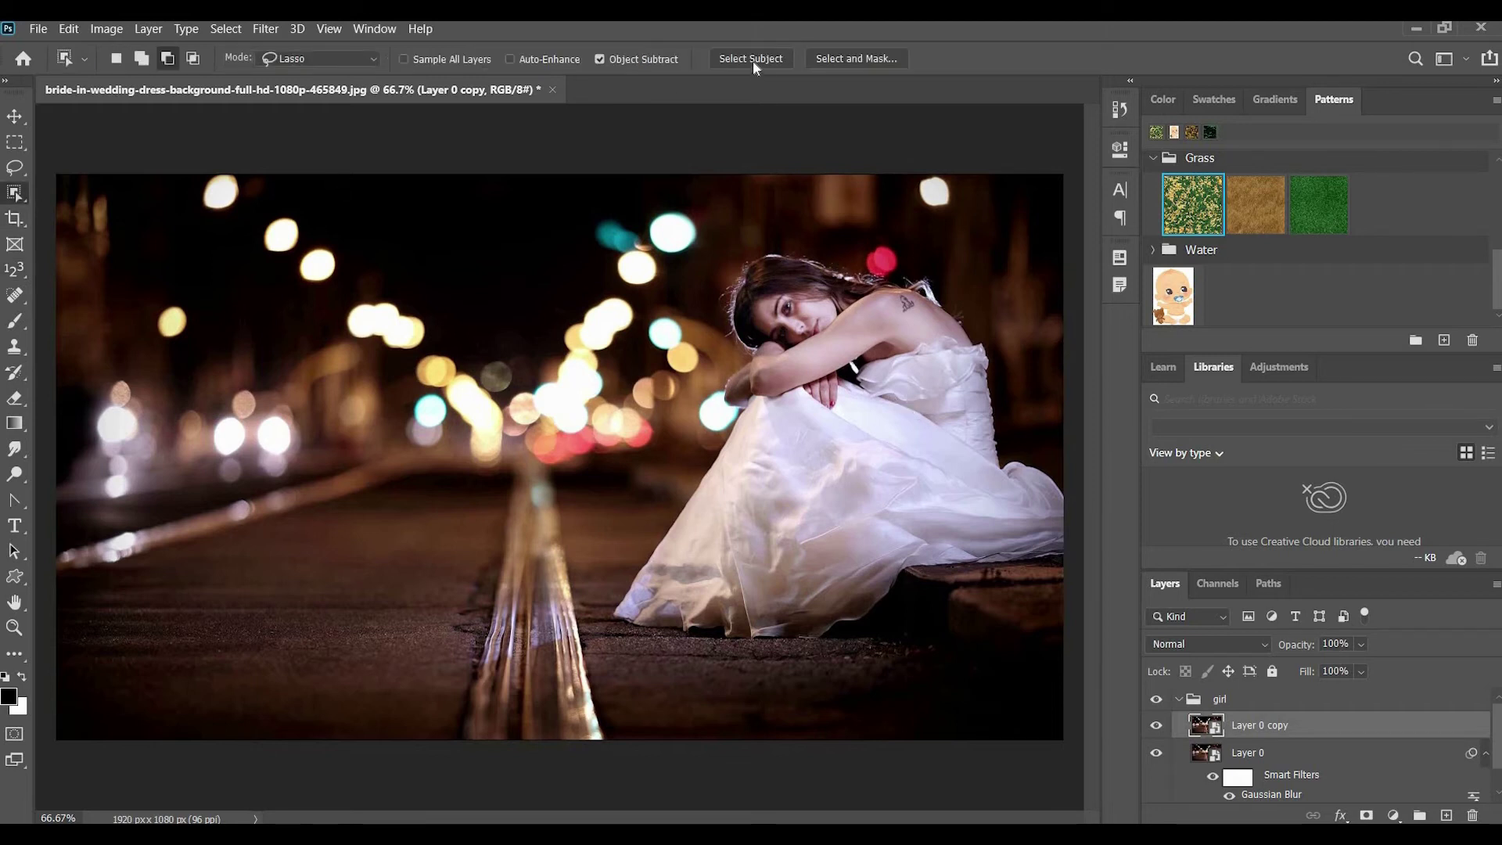
pyautogui.click(753, 61)
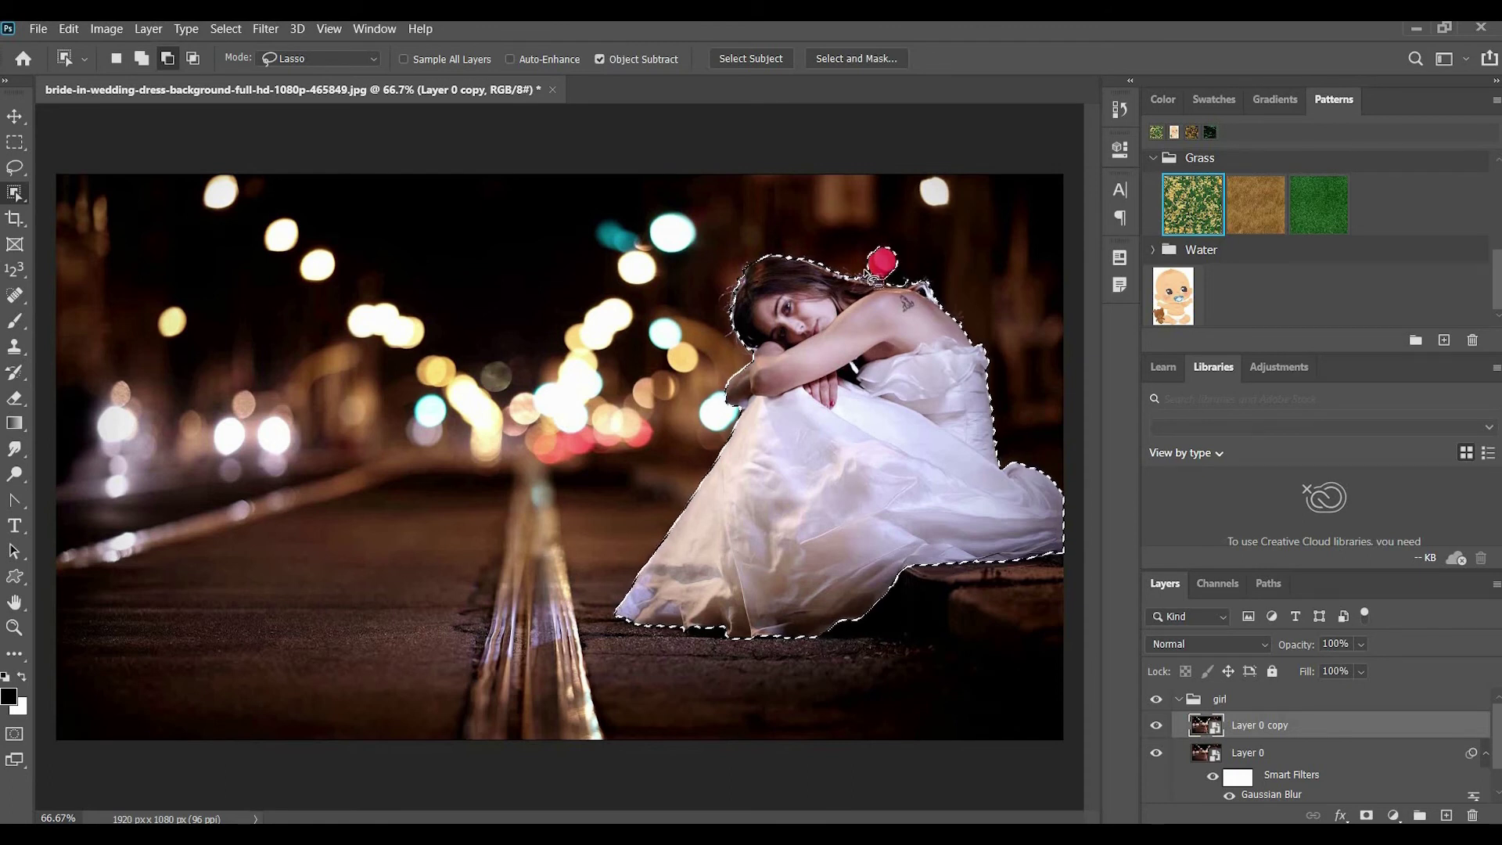
pyautogui.moveTo(925, 291)
pyautogui.mouseDown()
pyautogui.moveTo(900, 226)
pyautogui.moveTo(862, 224)
pyautogui.moveTo(874, 277)
pyautogui.moveTo(908, 277)
pyautogui.mouseUp()
# Copy the selected bride onto the empty Layer 1 and clear the selection
pyautogui.scroll(-2, 1267, 788)
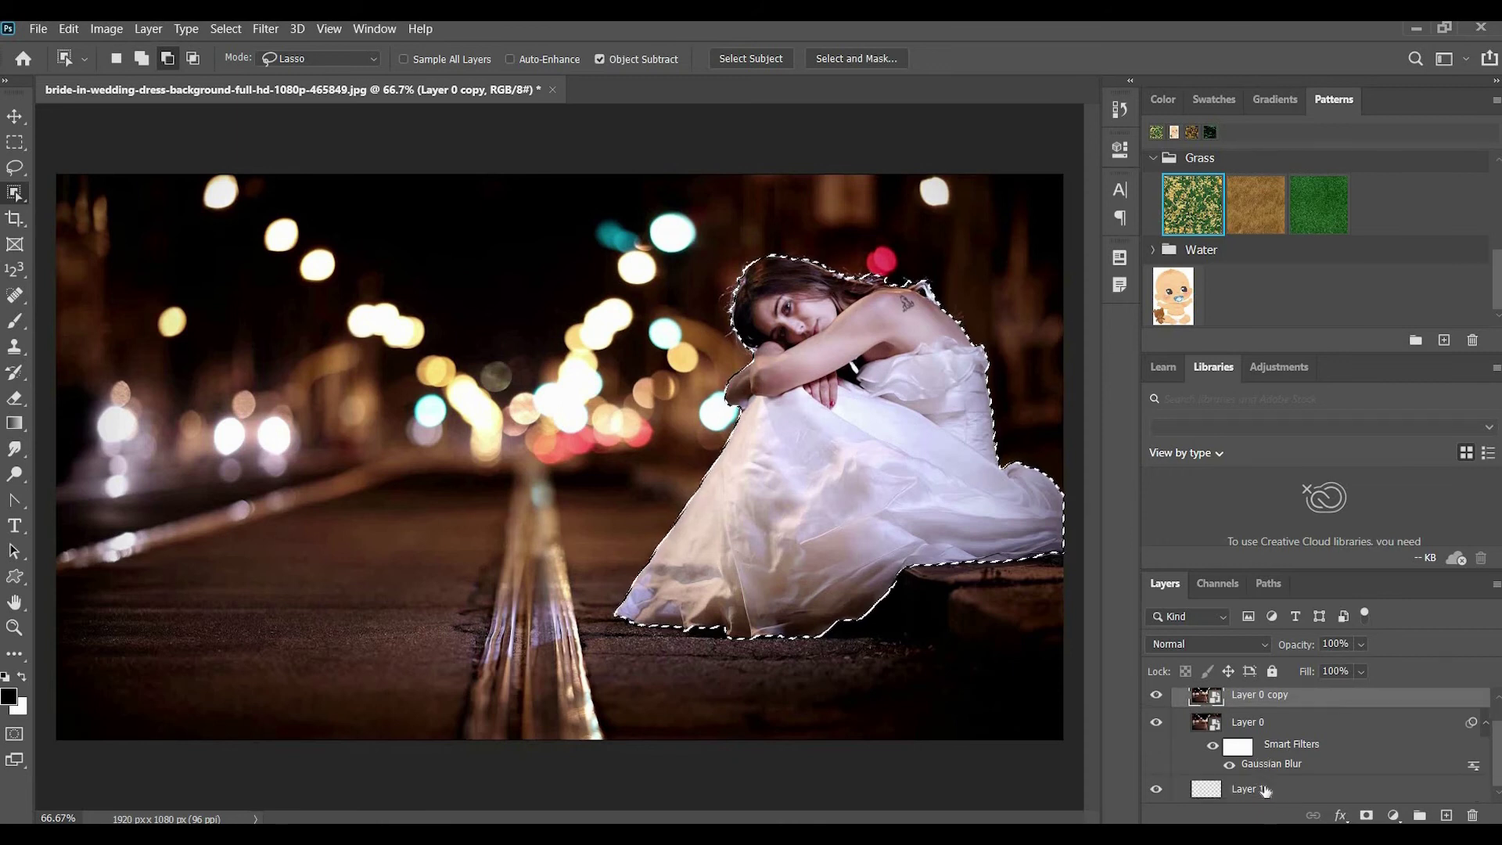
pyautogui.click(1277, 791)
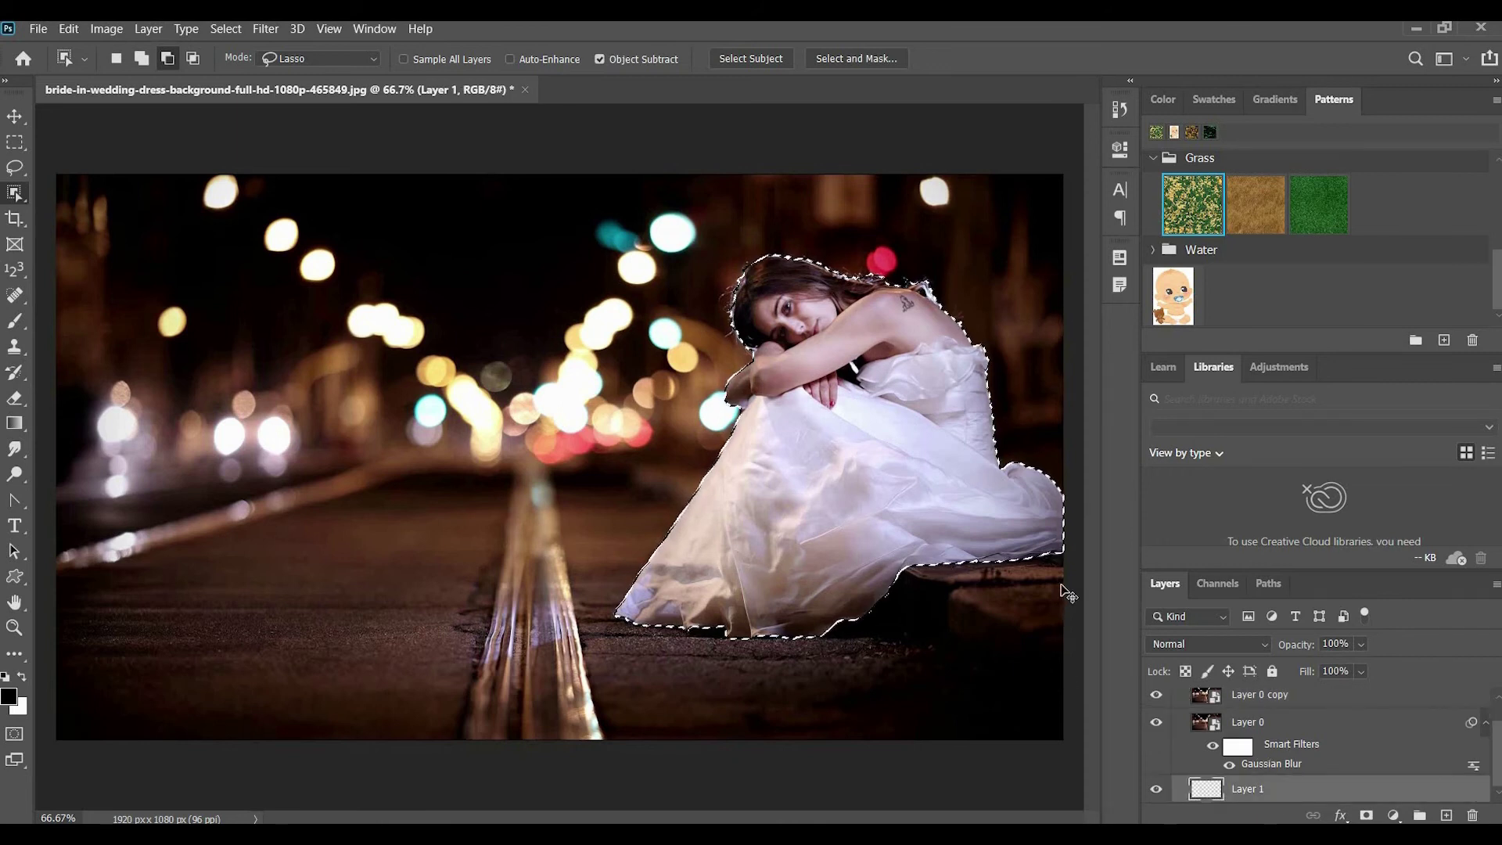
pyautogui.hotkey('ctrl', 'd')
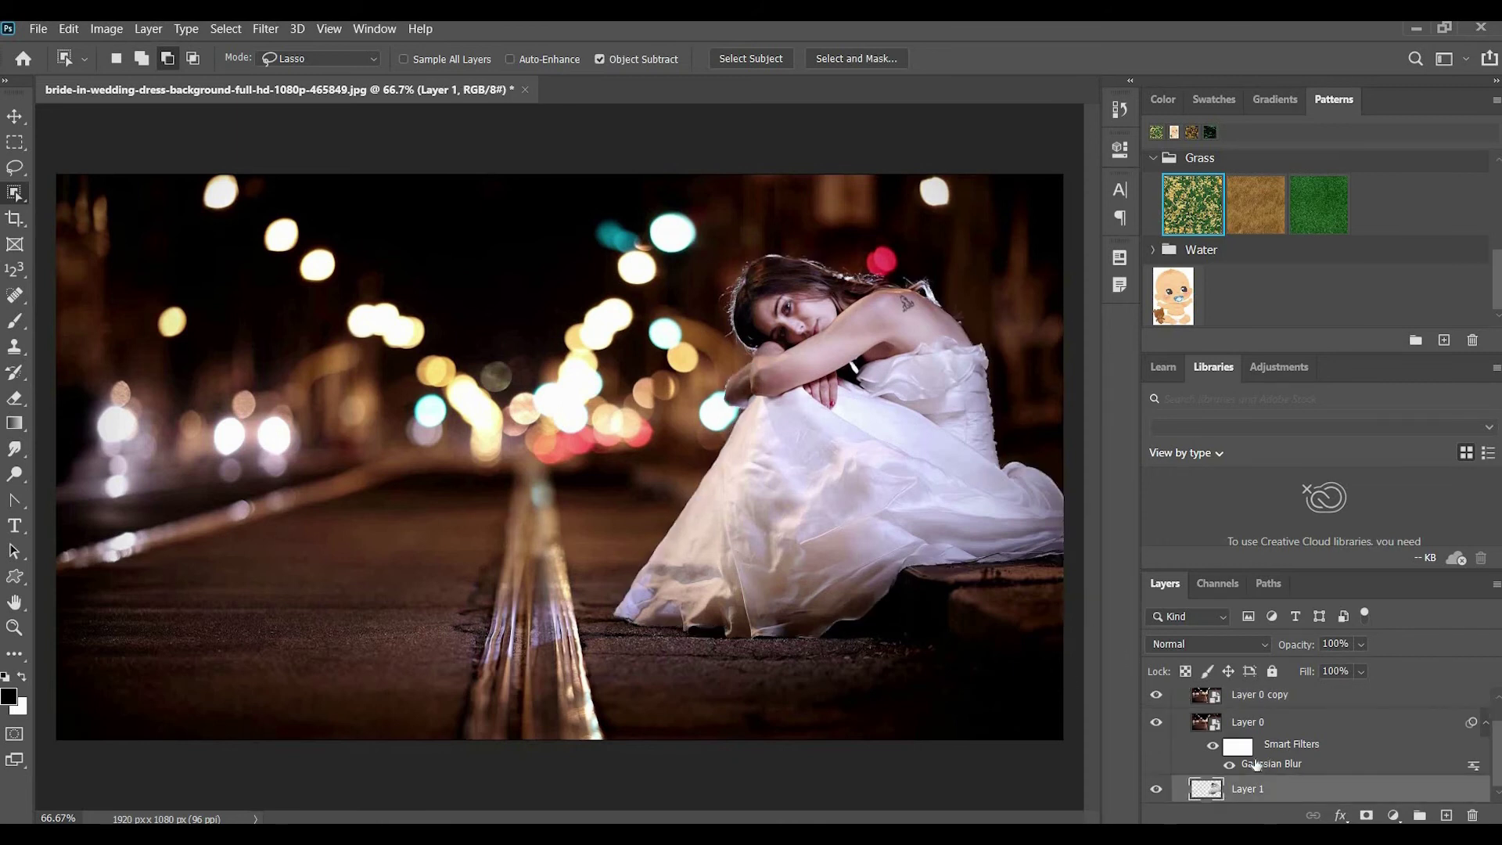
# Reorder the girl group so Layer 1 sits above the blurred Layer 0 and a visible Layer 0 copy lies beneath it
pyautogui.click(1156, 697)
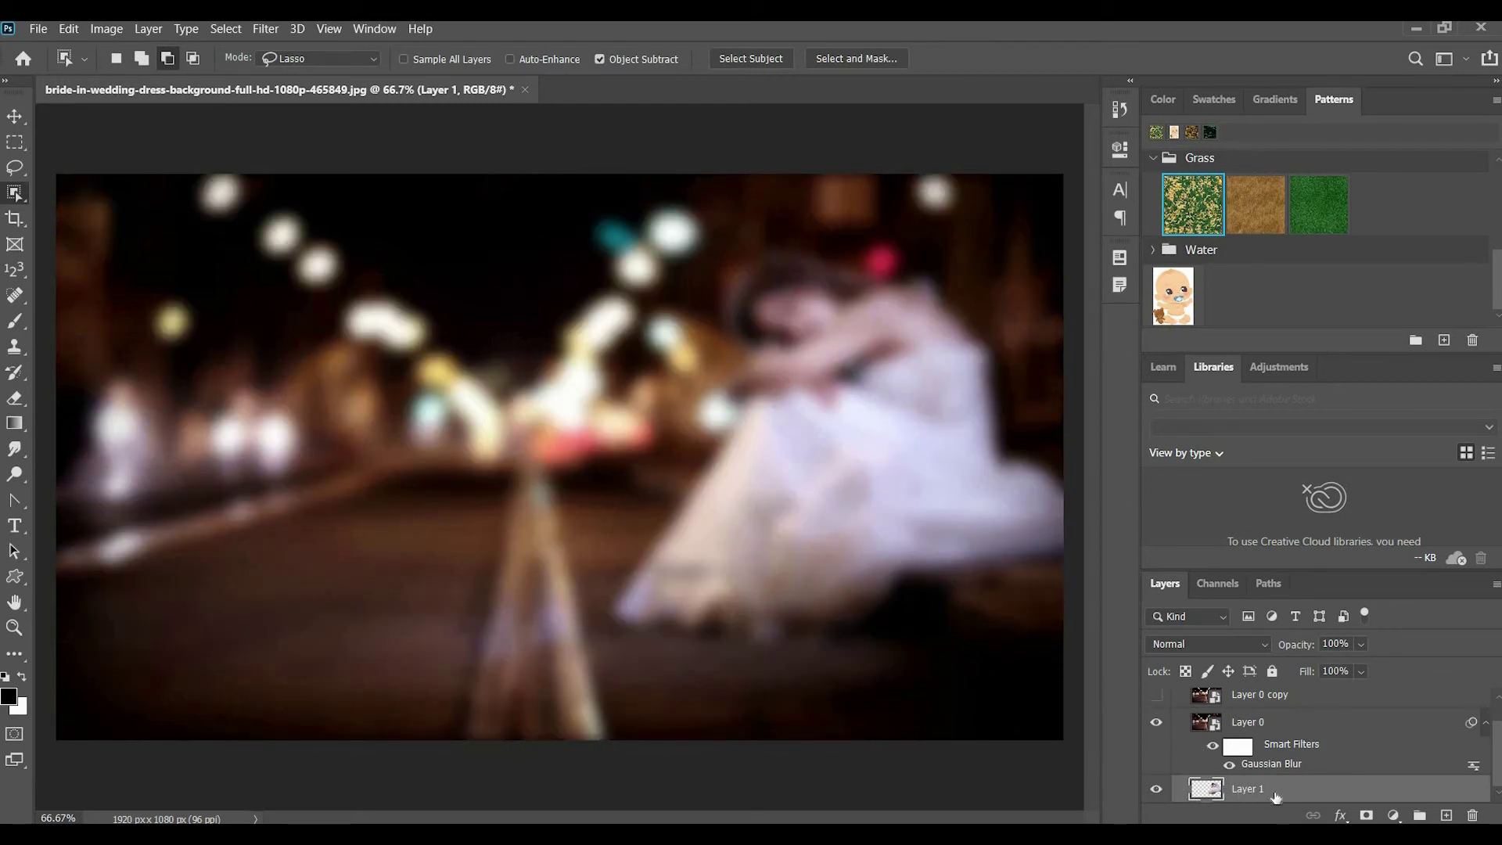
pyautogui.moveTo(1251, 792); pyautogui.dragTo(1265, 721)
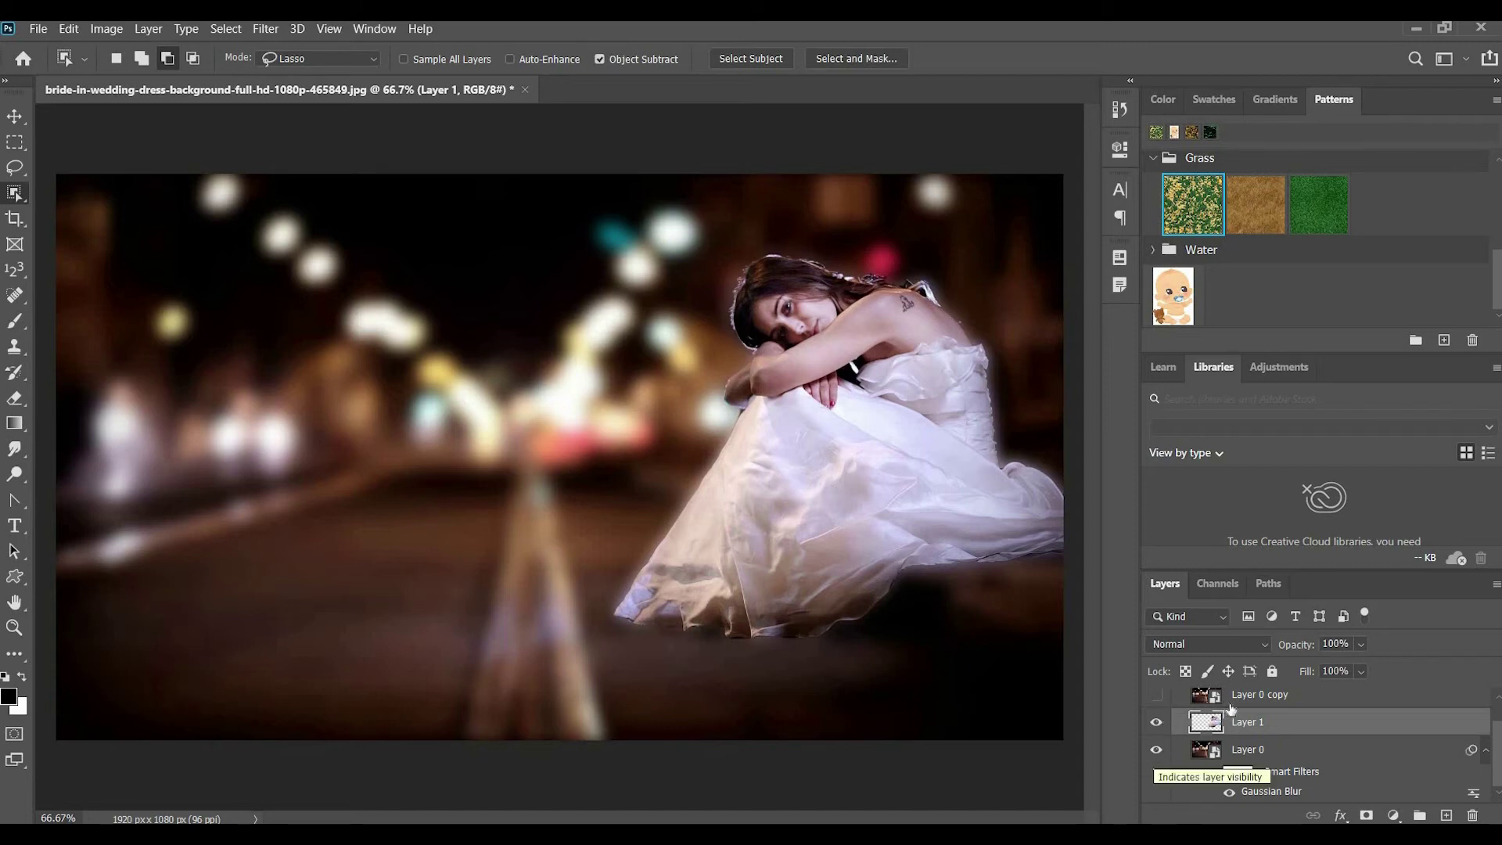
pyautogui.moveTo(1265, 799); pyautogui.dragTo(1211, 743)
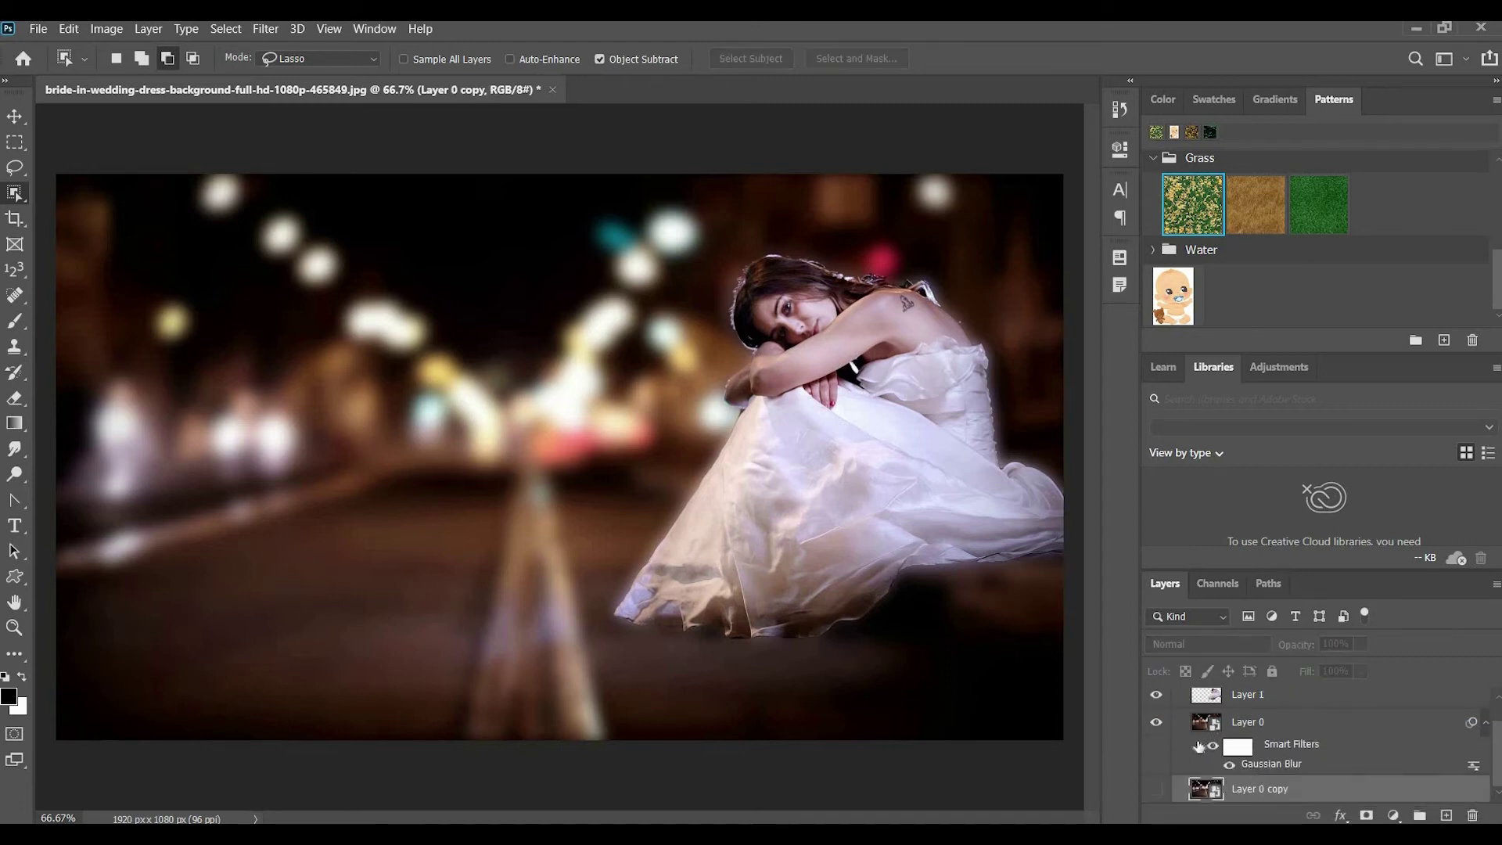
pyautogui.scroll(1, 1220, 751)
pyautogui.scroll(-1, 1159, 794)
pyautogui.click(1157, 789)
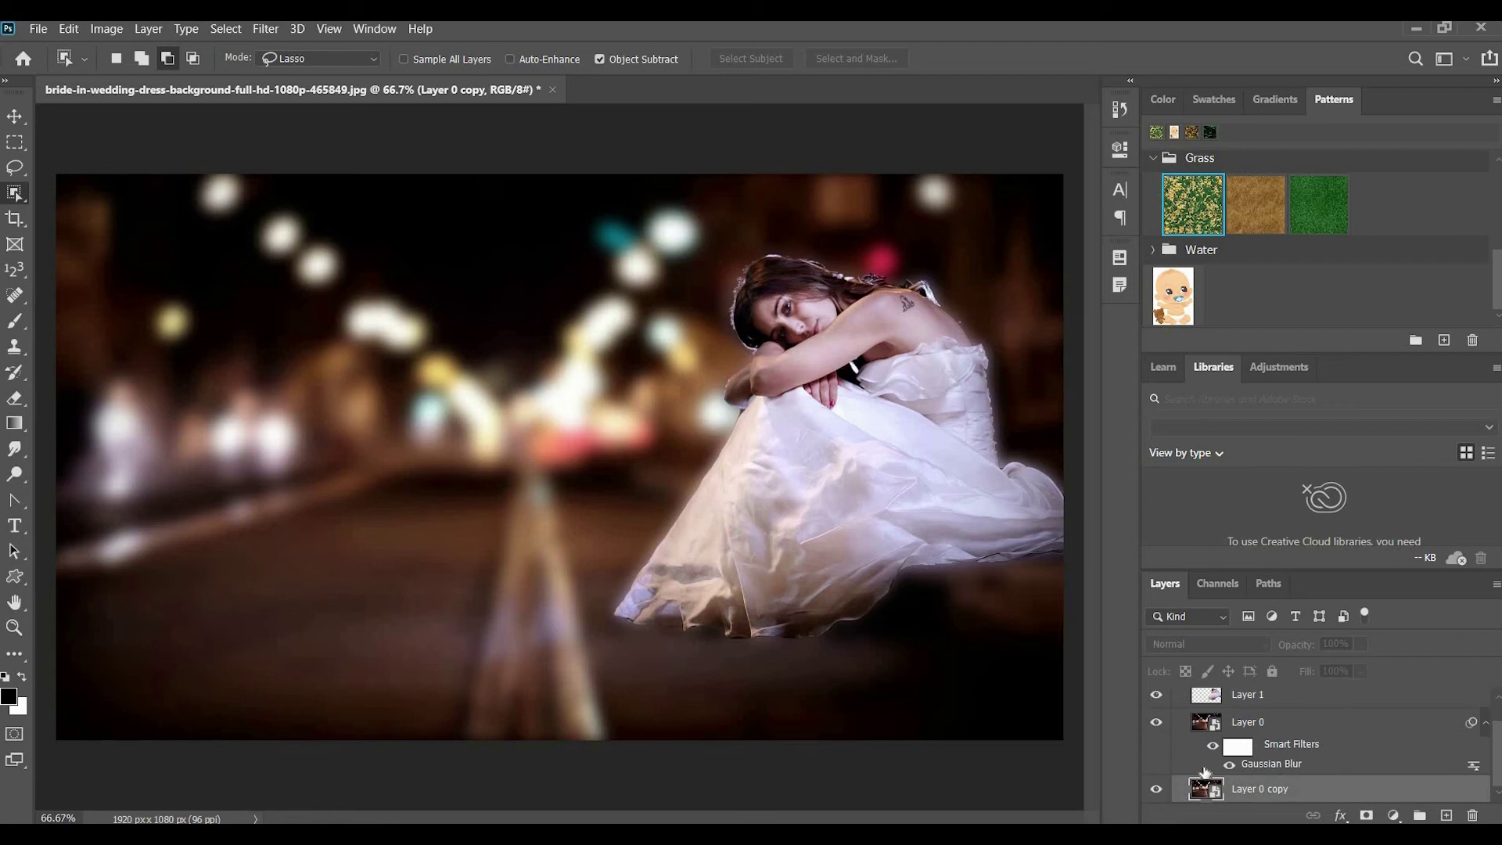
# Toggle the visibility of Layer 1 and of Layer 0's Gaussian Blur off and on to compare the effect
pyautogui.click(1158, 696)
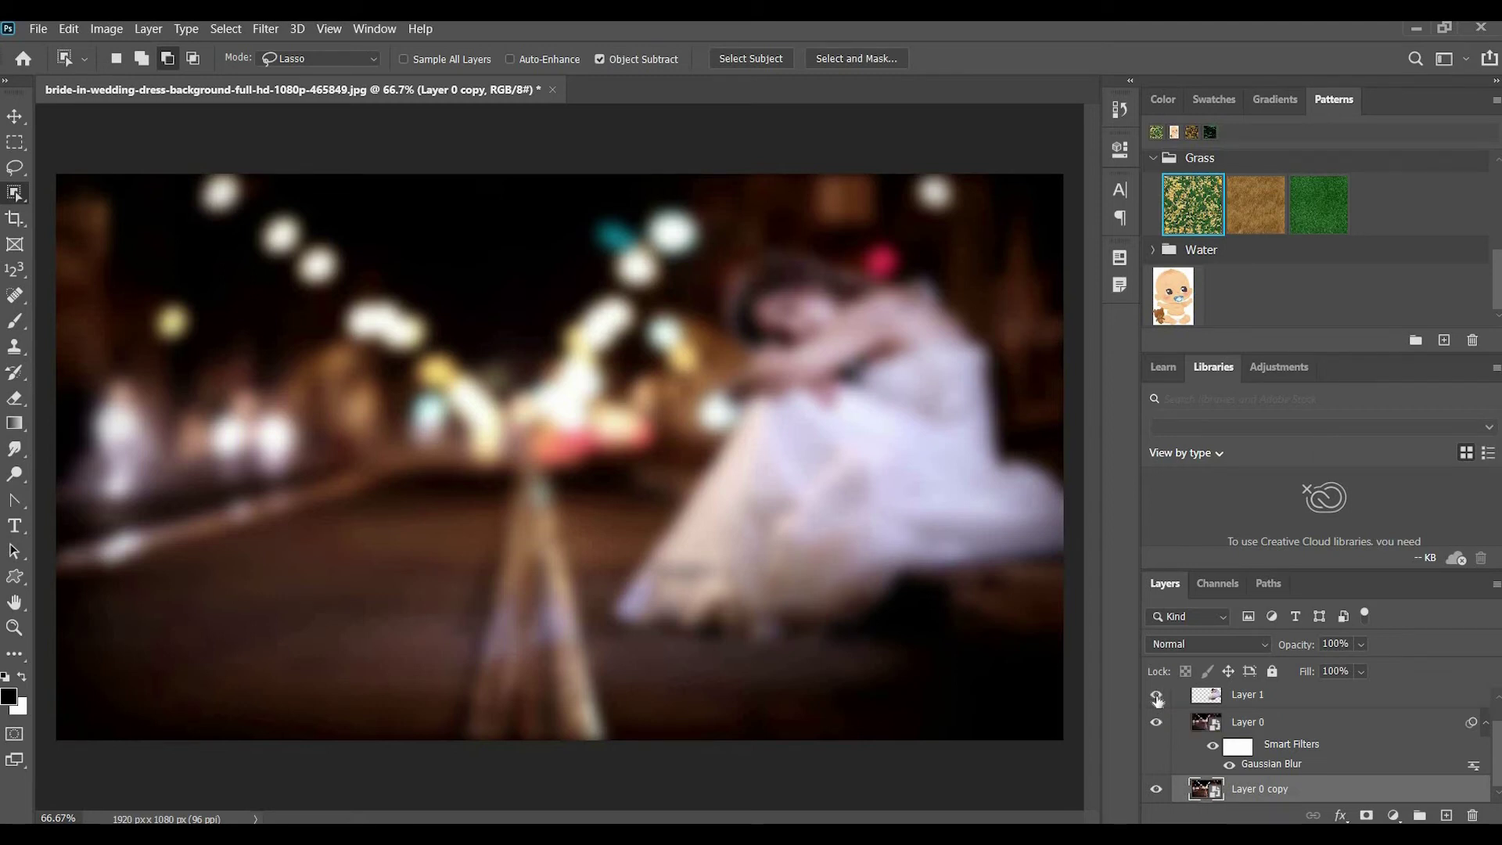
pyautogui.click(1158, 697)
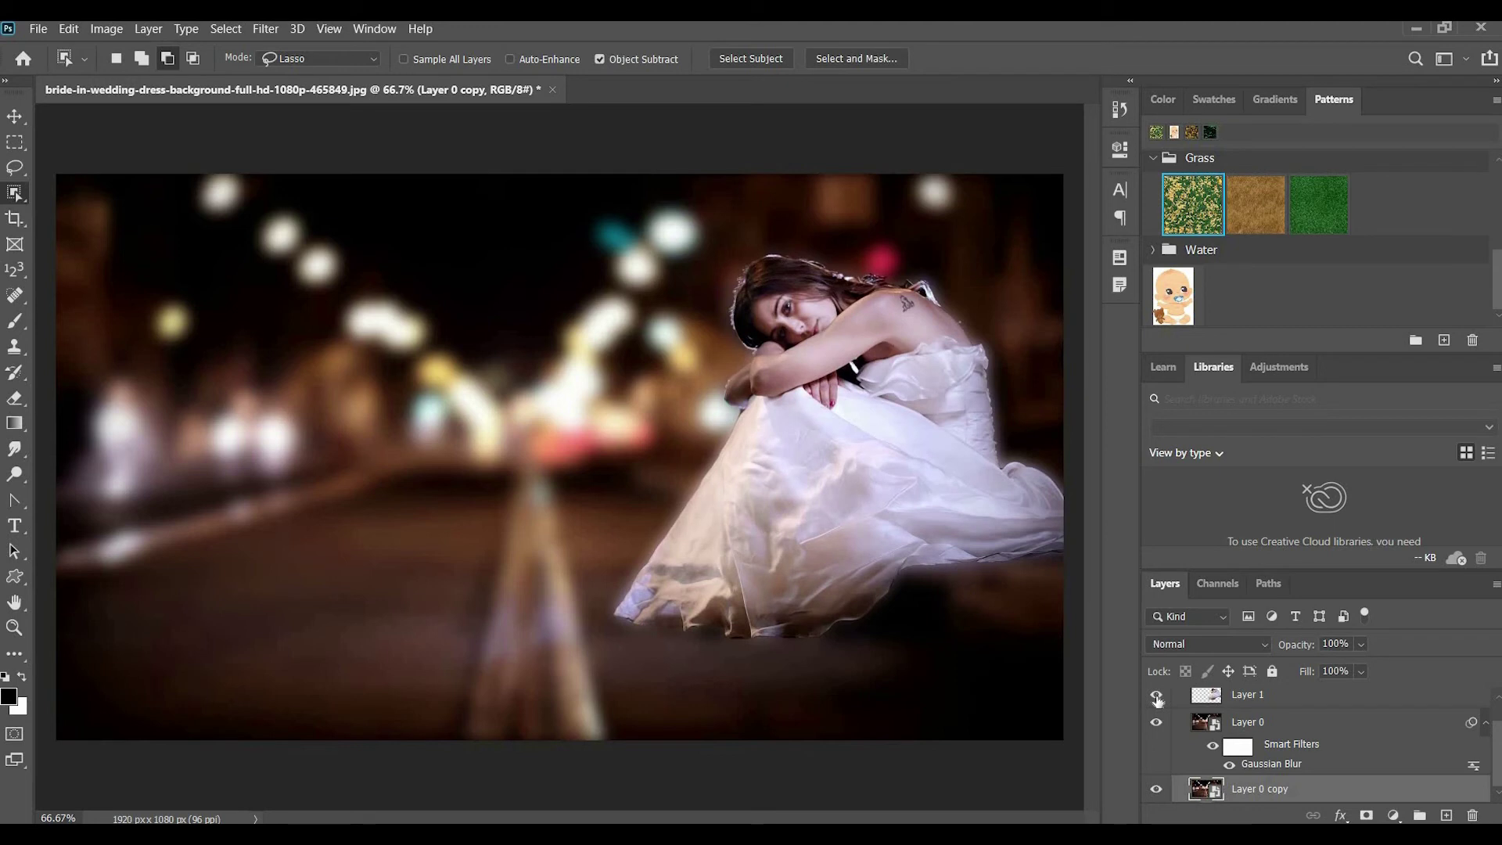
pyautogui.click(1230, 766)
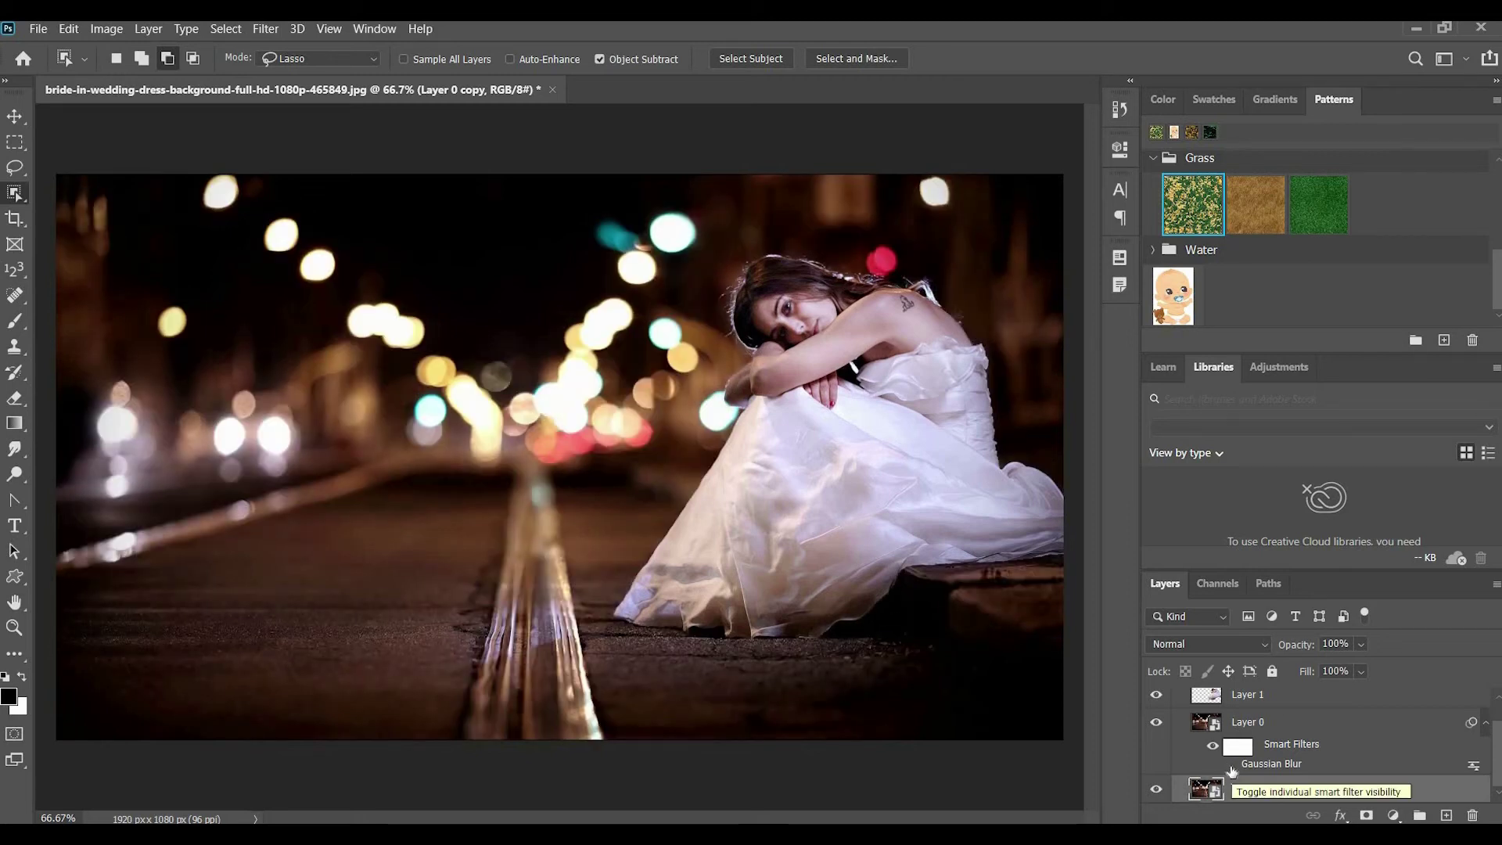
pyautogui.click(1230, 767)
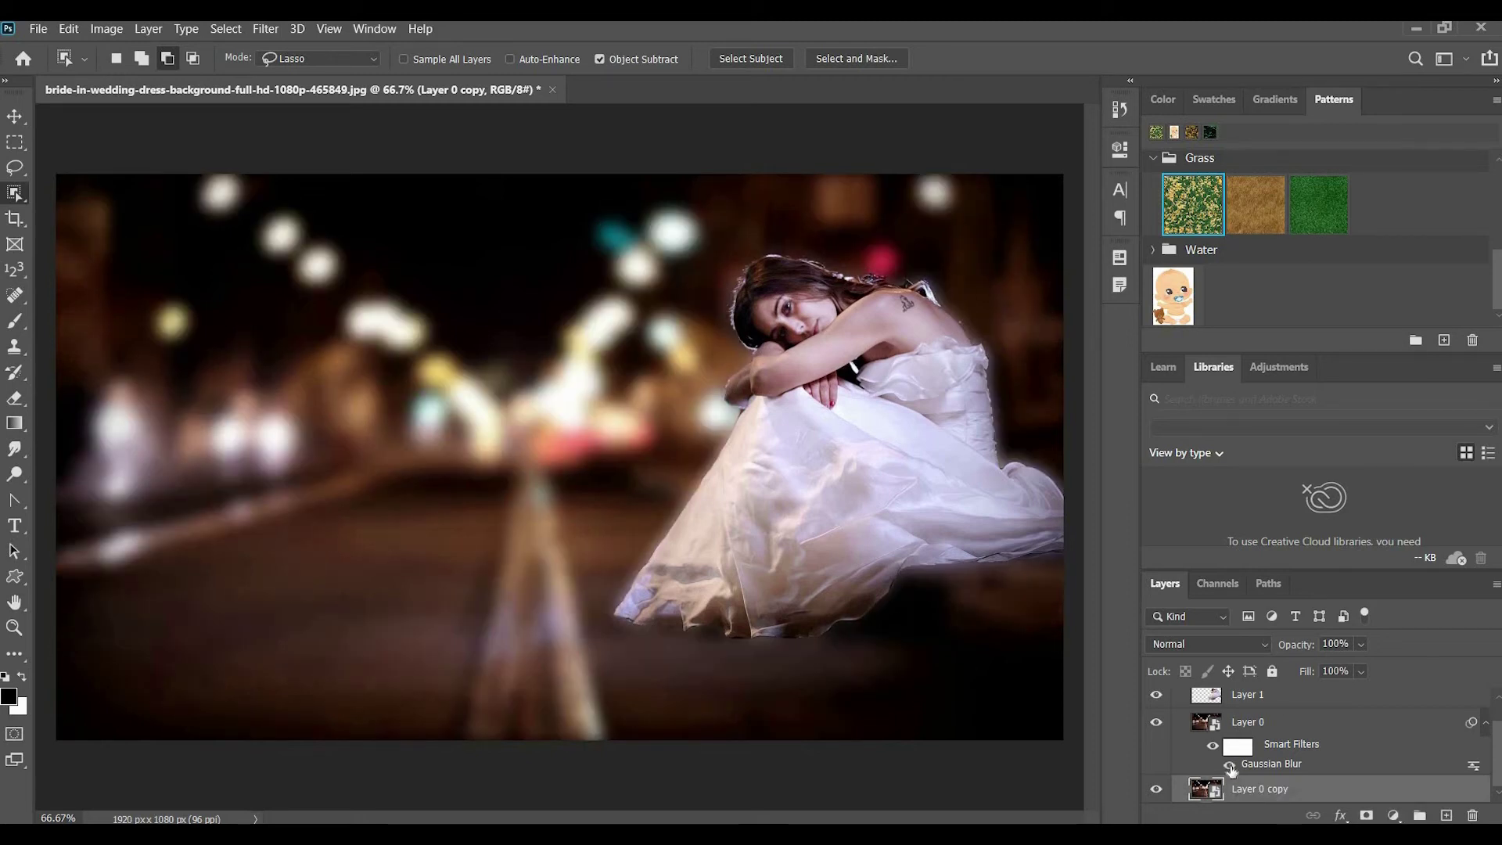
# Apply a Crystallize smart filter with a cell size of 34 to Layer 0
pyautogui.click(1268, 747)
pyautogui.click(264, 28)
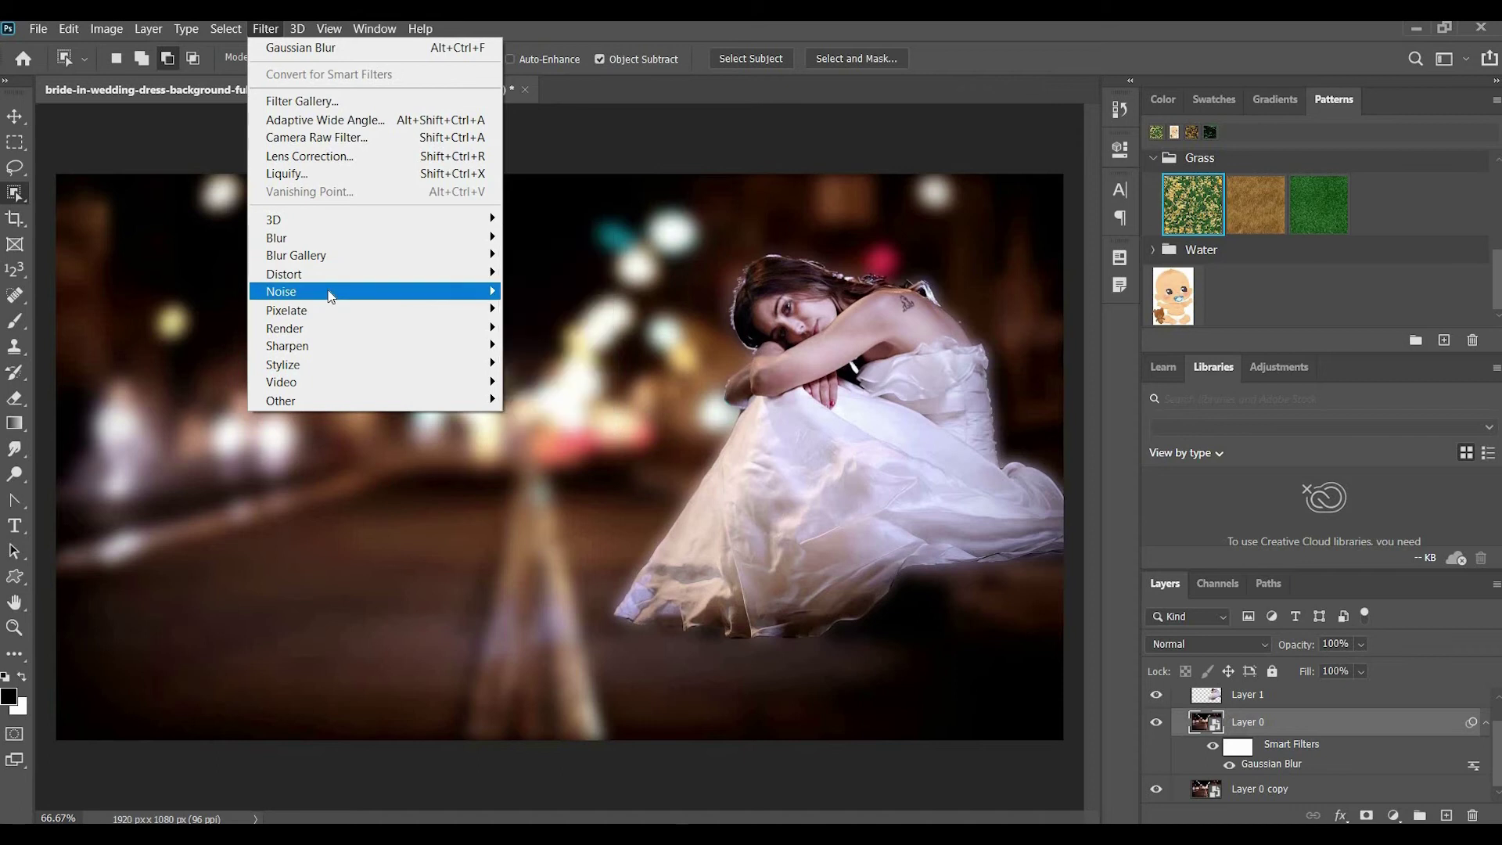
pyautogui.moveTo(329, 296)
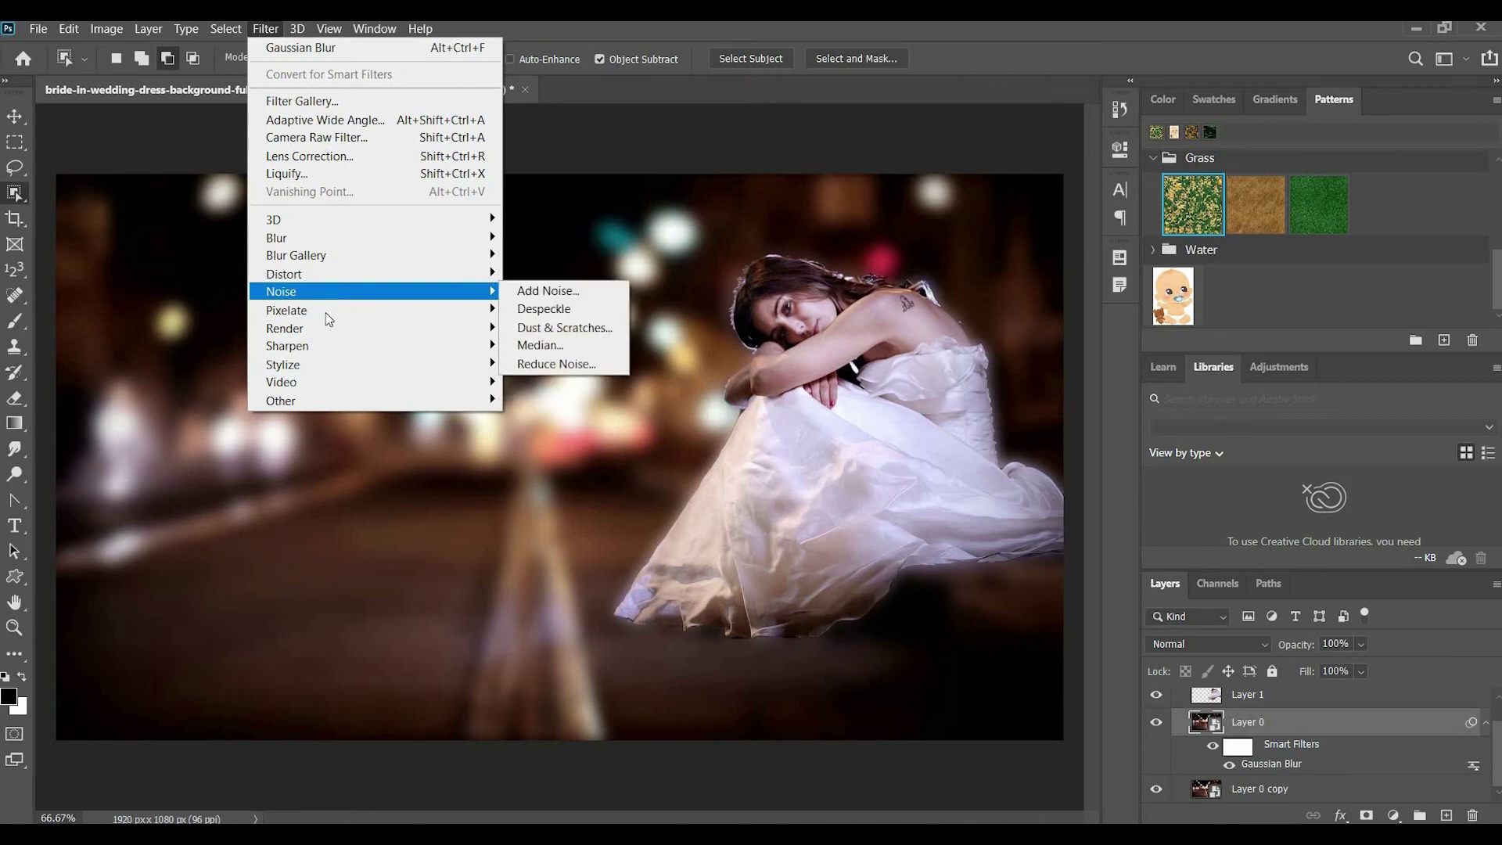
pyautogui.moveTo(368, 317)
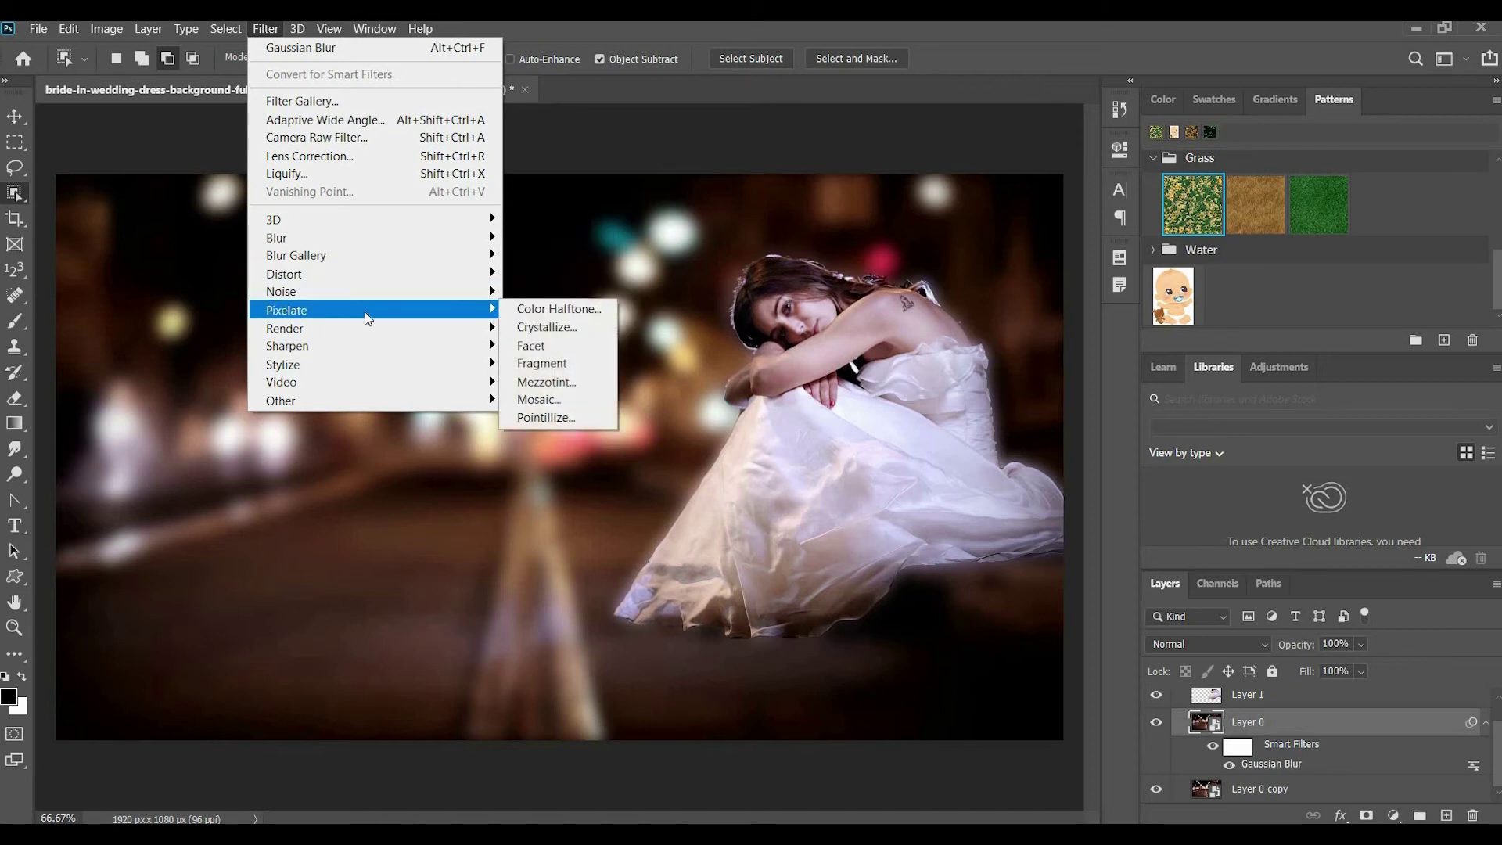
pyautogui.click(553, 329)
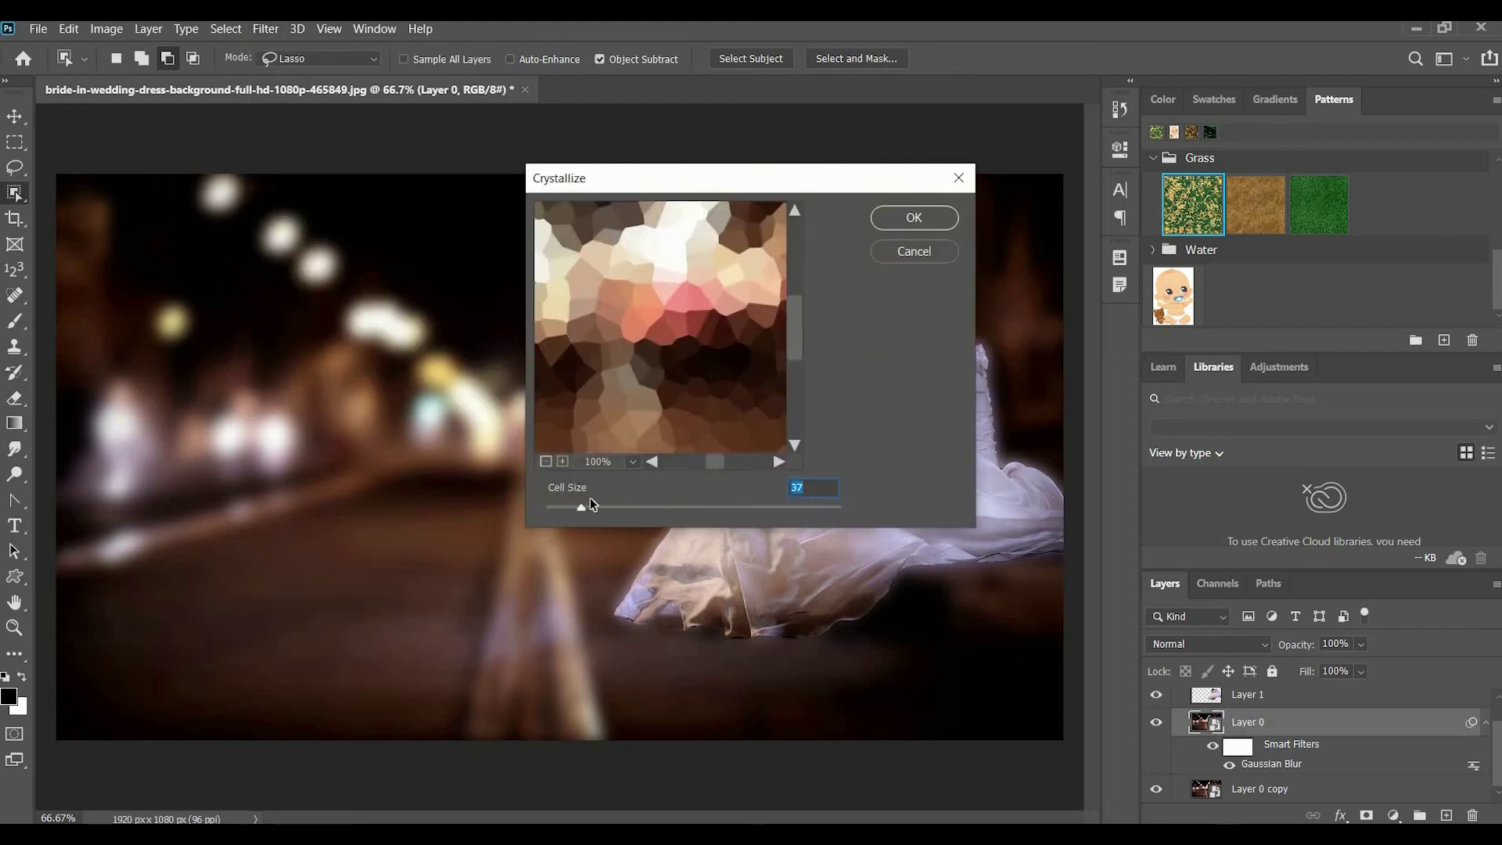
pyautogui.click(574, 508)
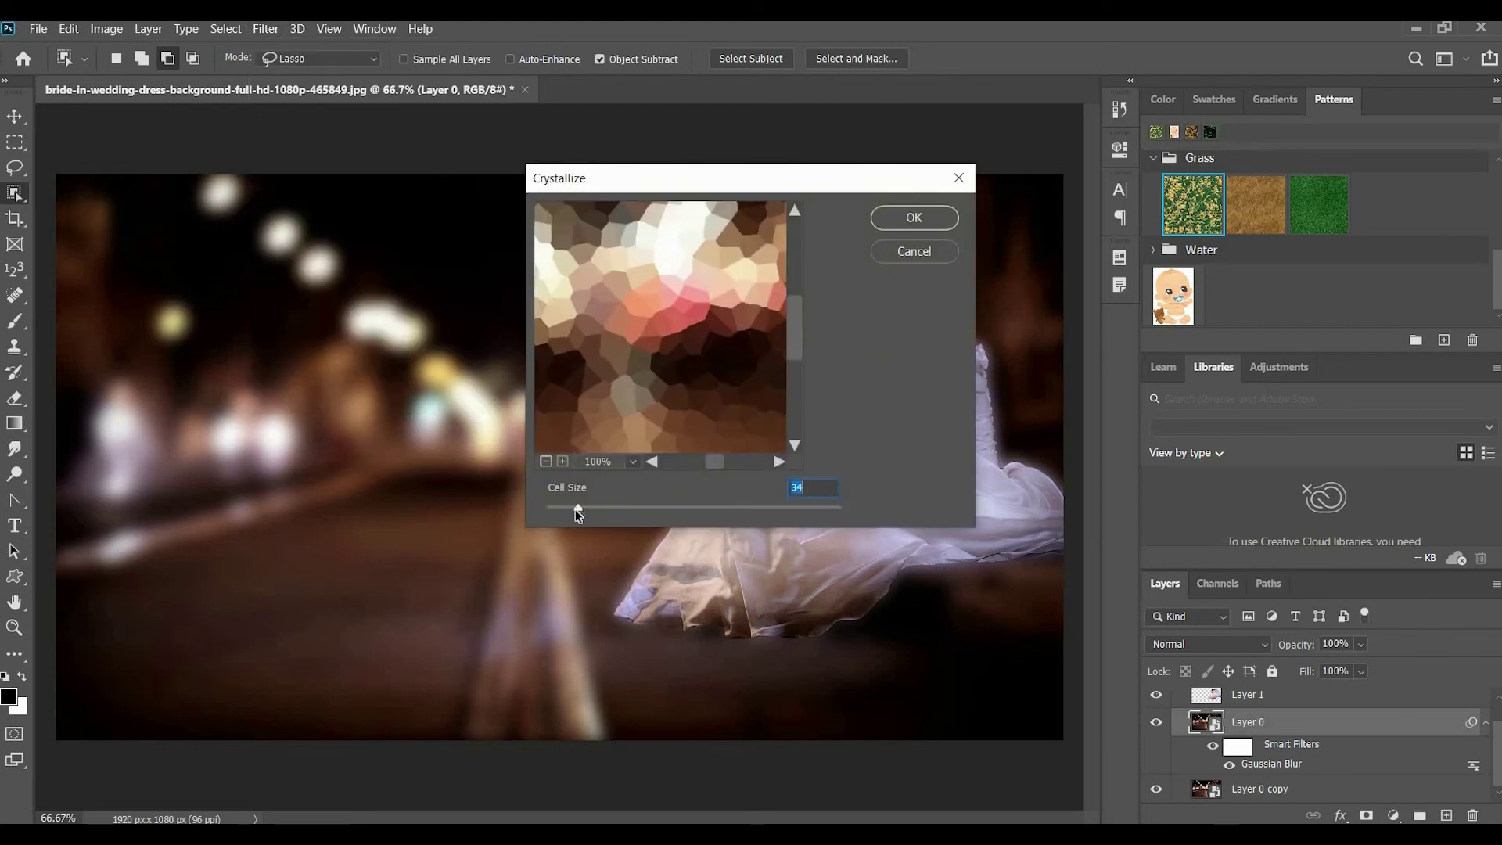
pyautogui.click(907, 220)
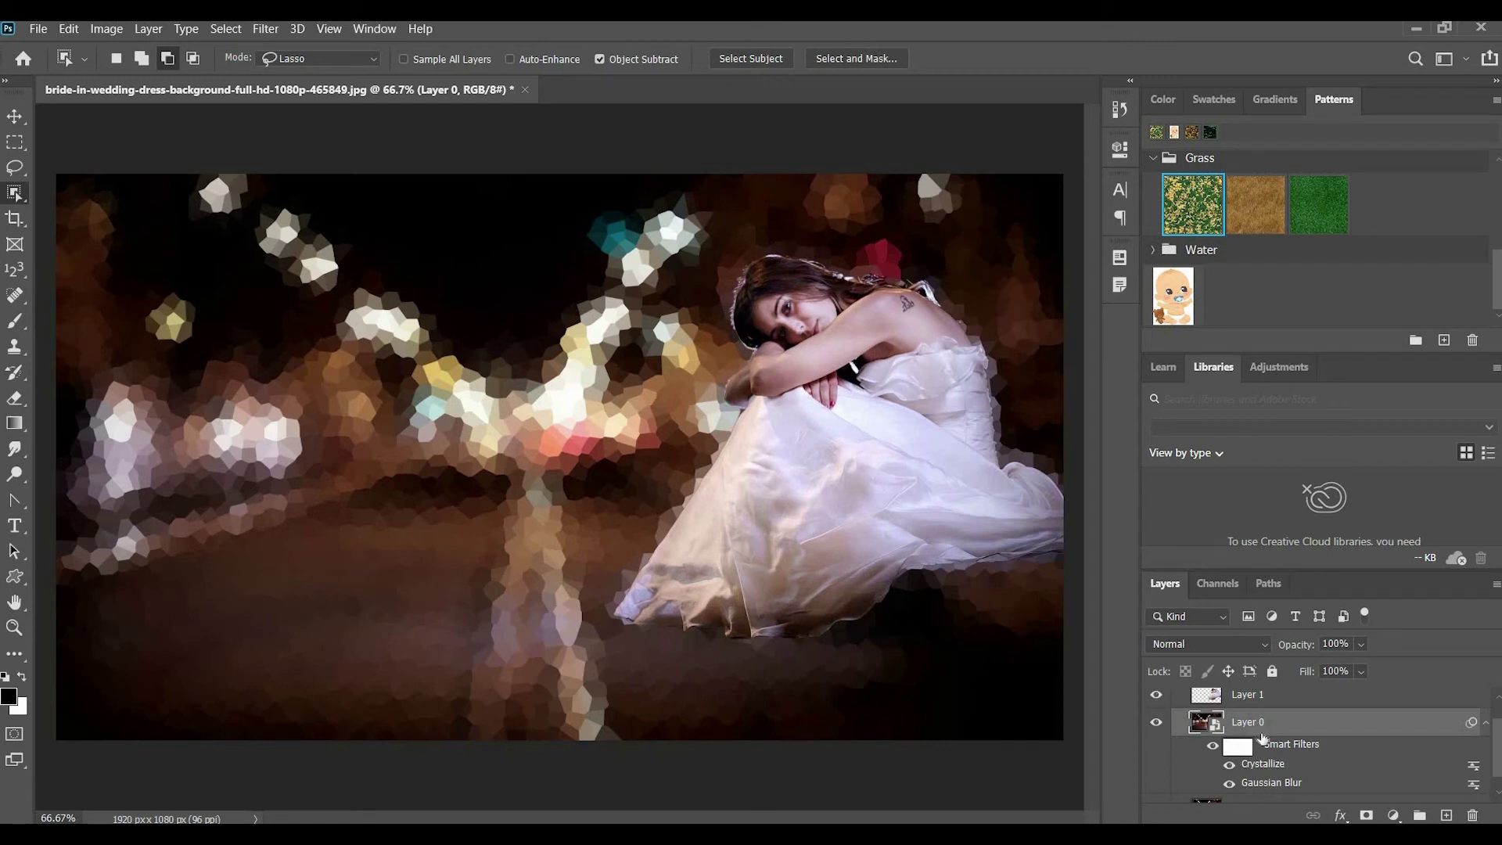
# Compare Layer 0 with its Gaussian Blur and Crystallize smart filters switched off and on again
pyautogui.scroll(-1, 1254, 782)
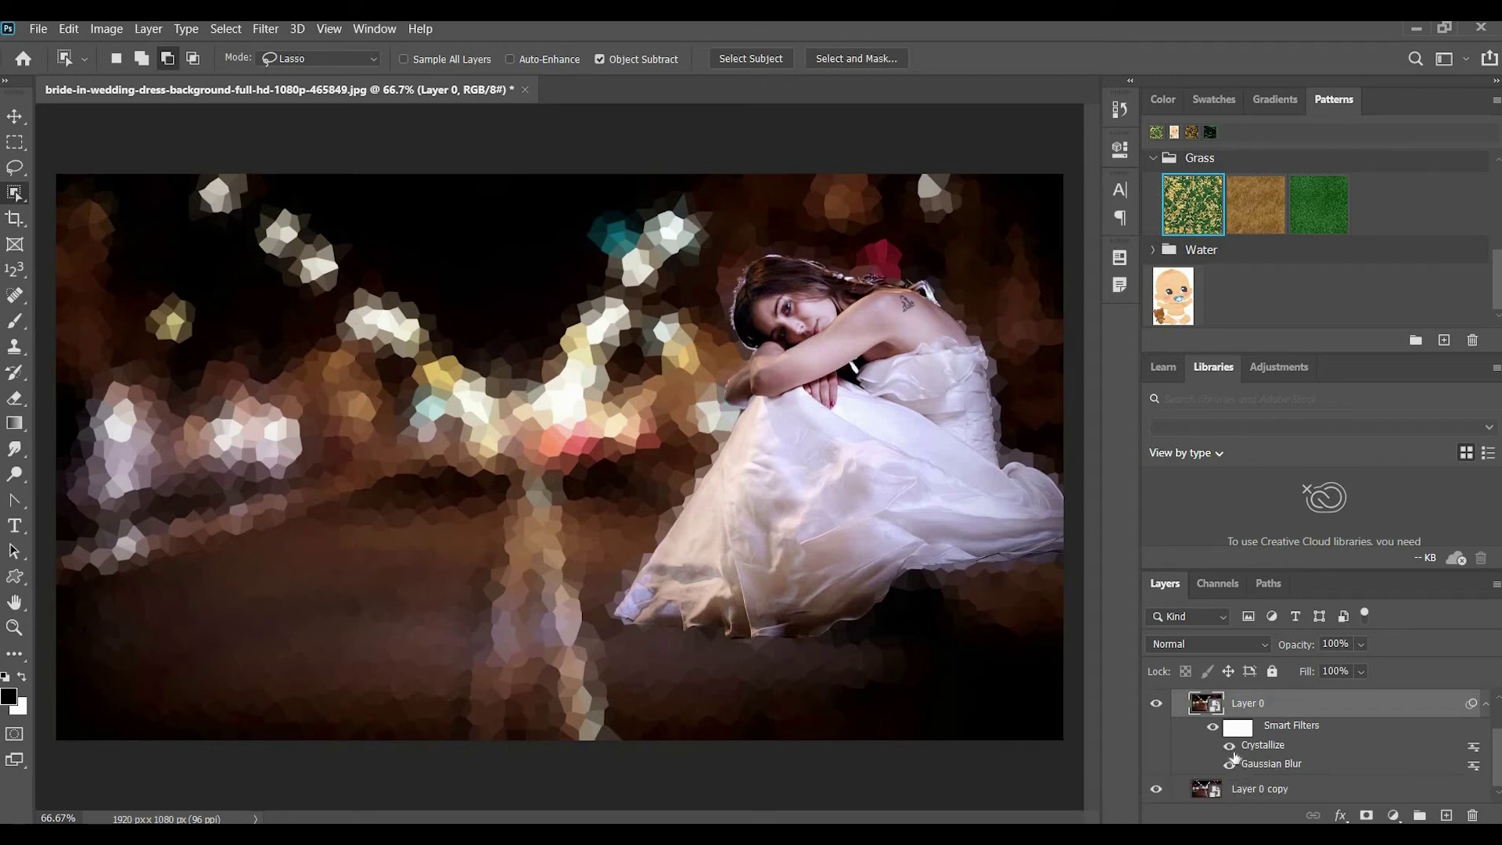
pyautogui.scroll(1, 1237, 765)
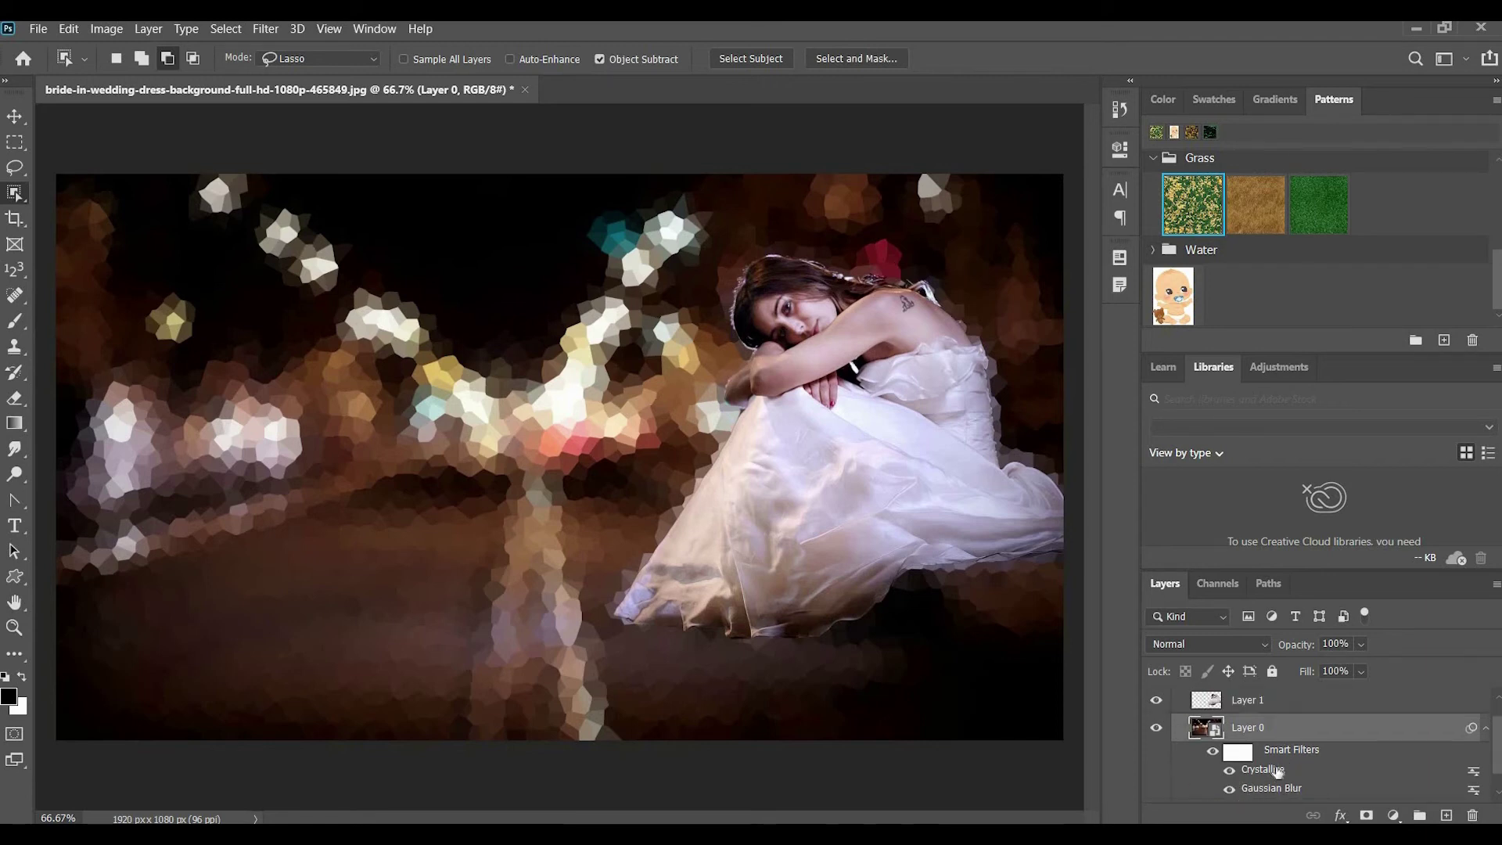
pyautogui.scroll(-1, 1231, 768)
pyautogui.click(1229, 766)
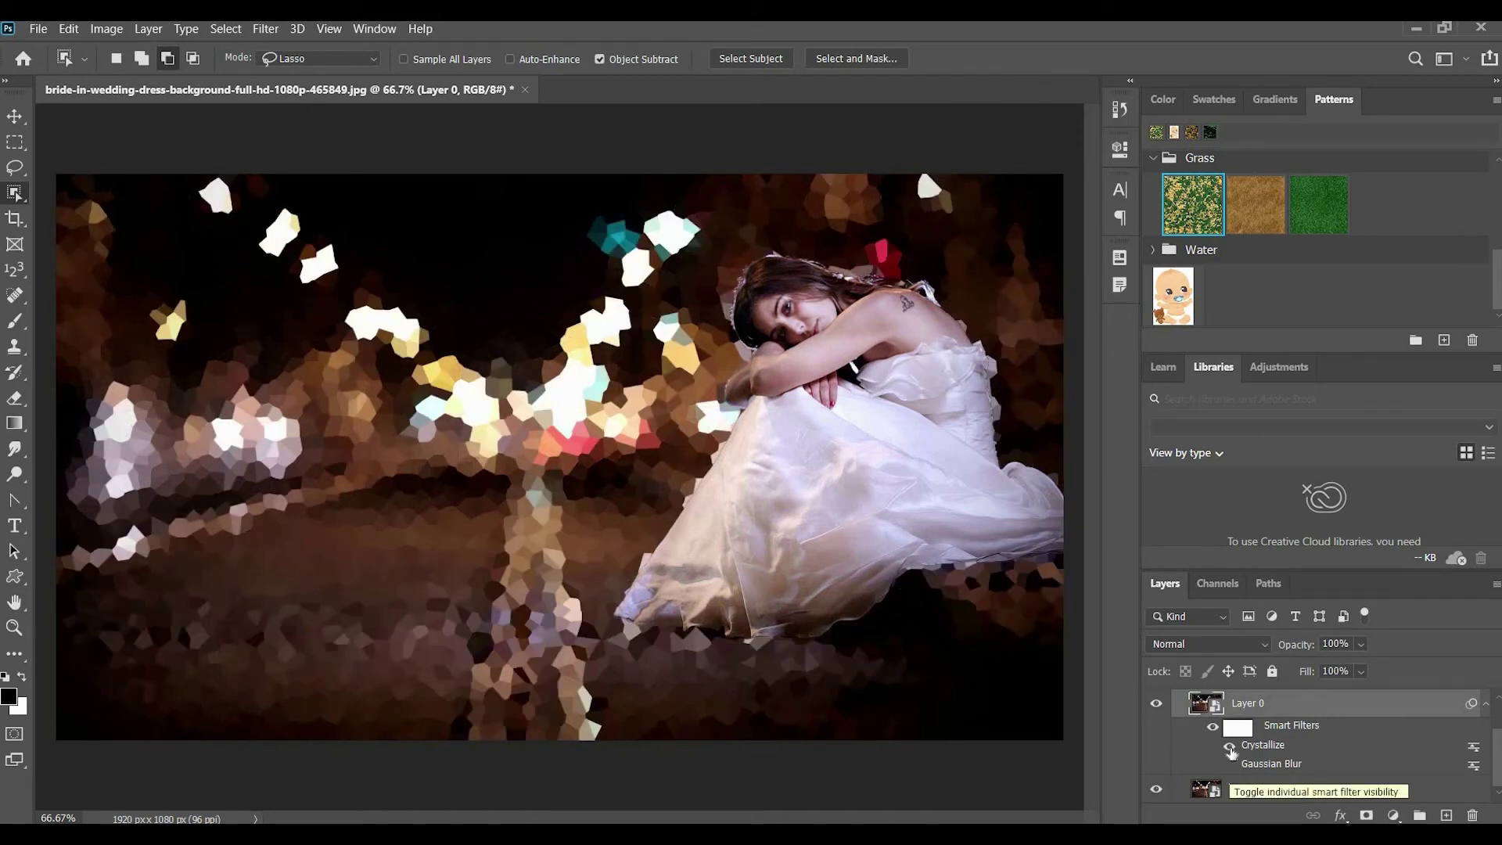
pyautogui.click(1229, 749)
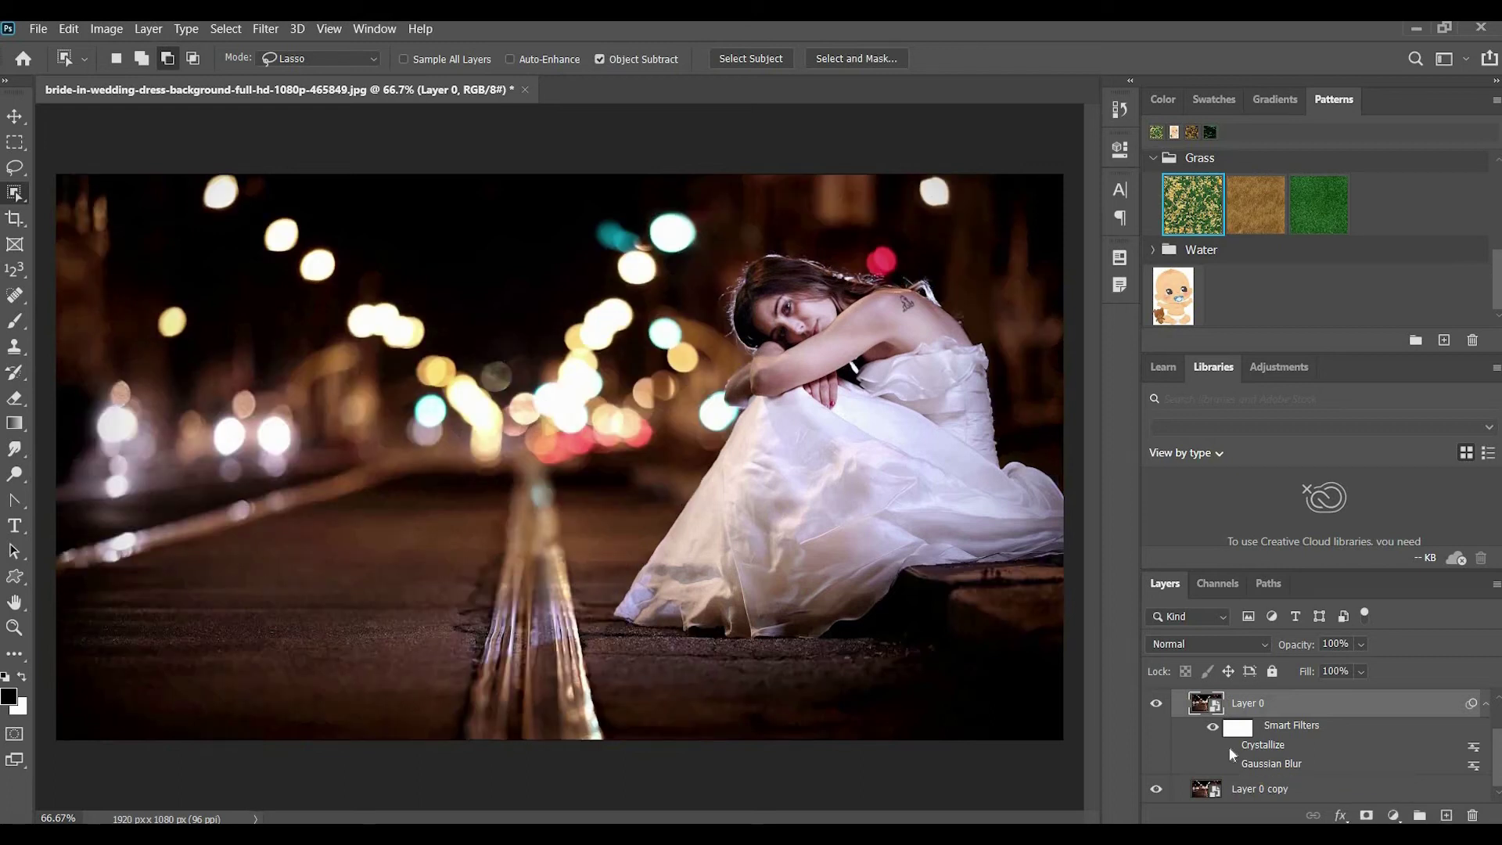
pyautogui.click(1231, 765)
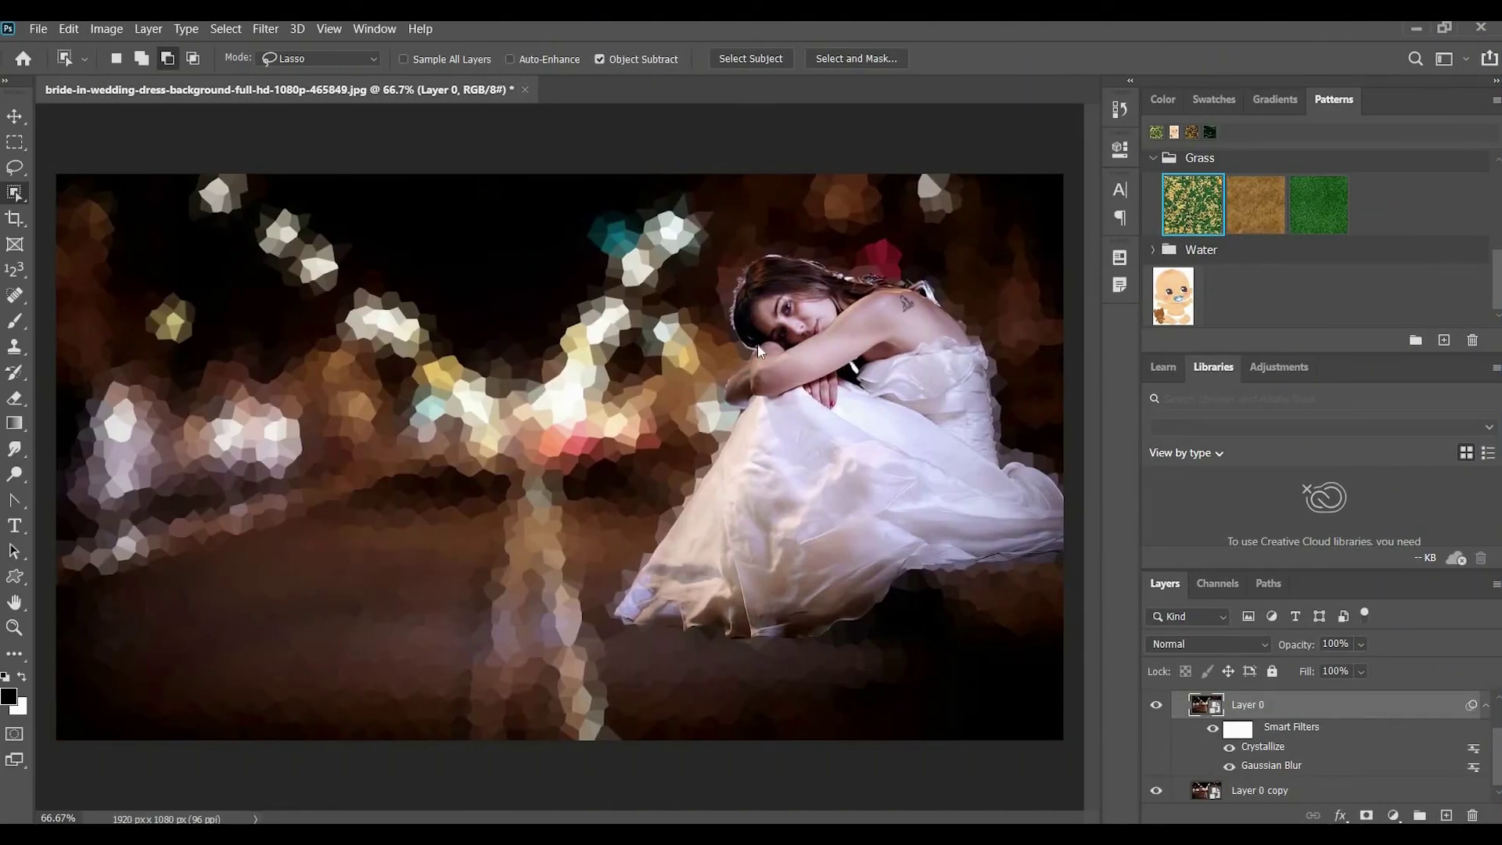
# Close the bride image without saving and open the recent file cute_little_baby_girl-2560x1600.jpg
pyautogui.hotkey('ctrl', 'w')
pyautogui.click(753, 341)
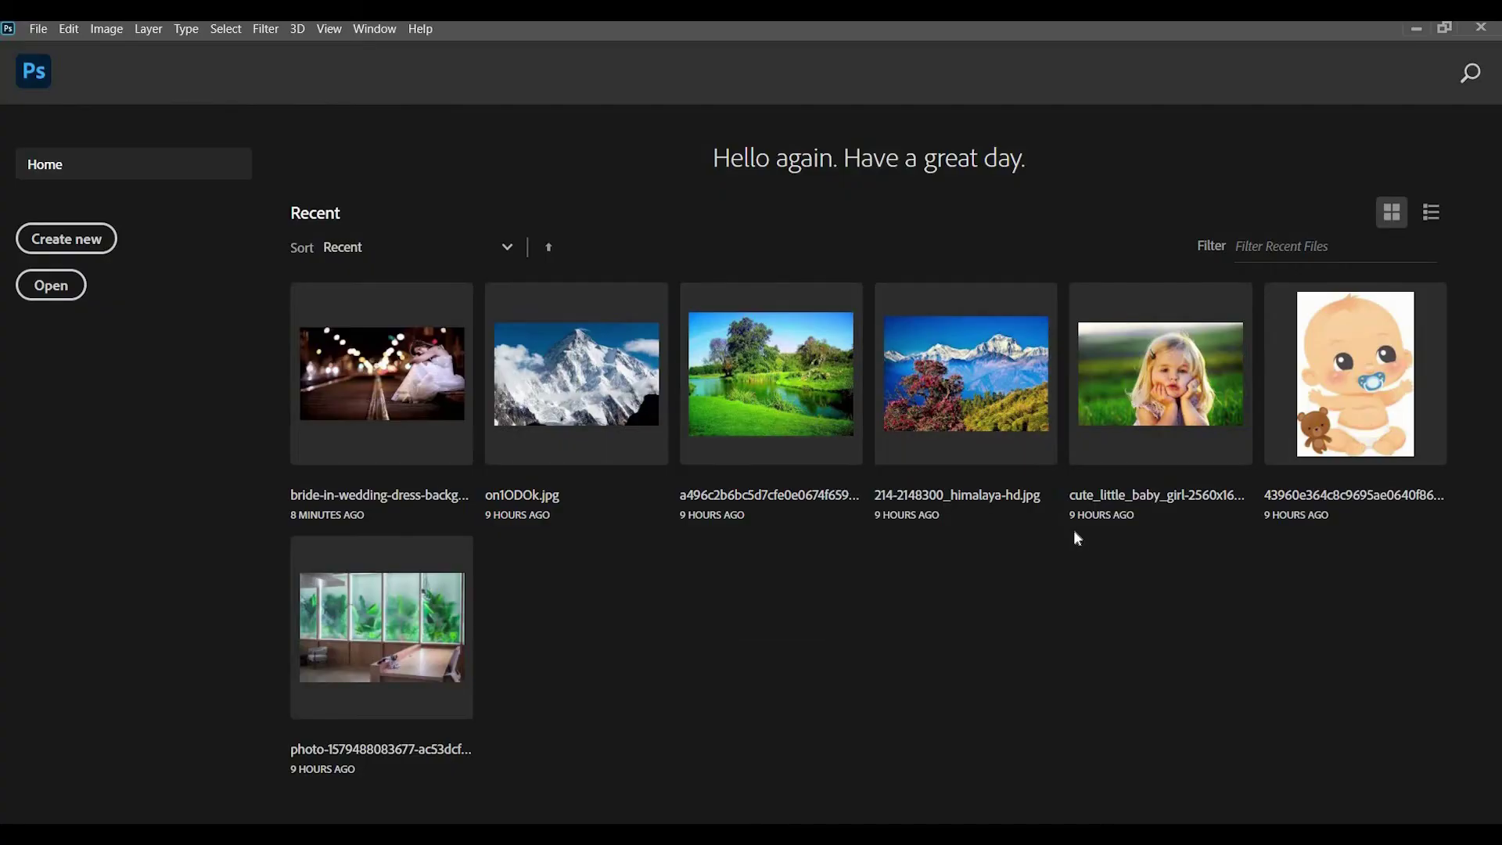
pyautogui.click(1166, 400)
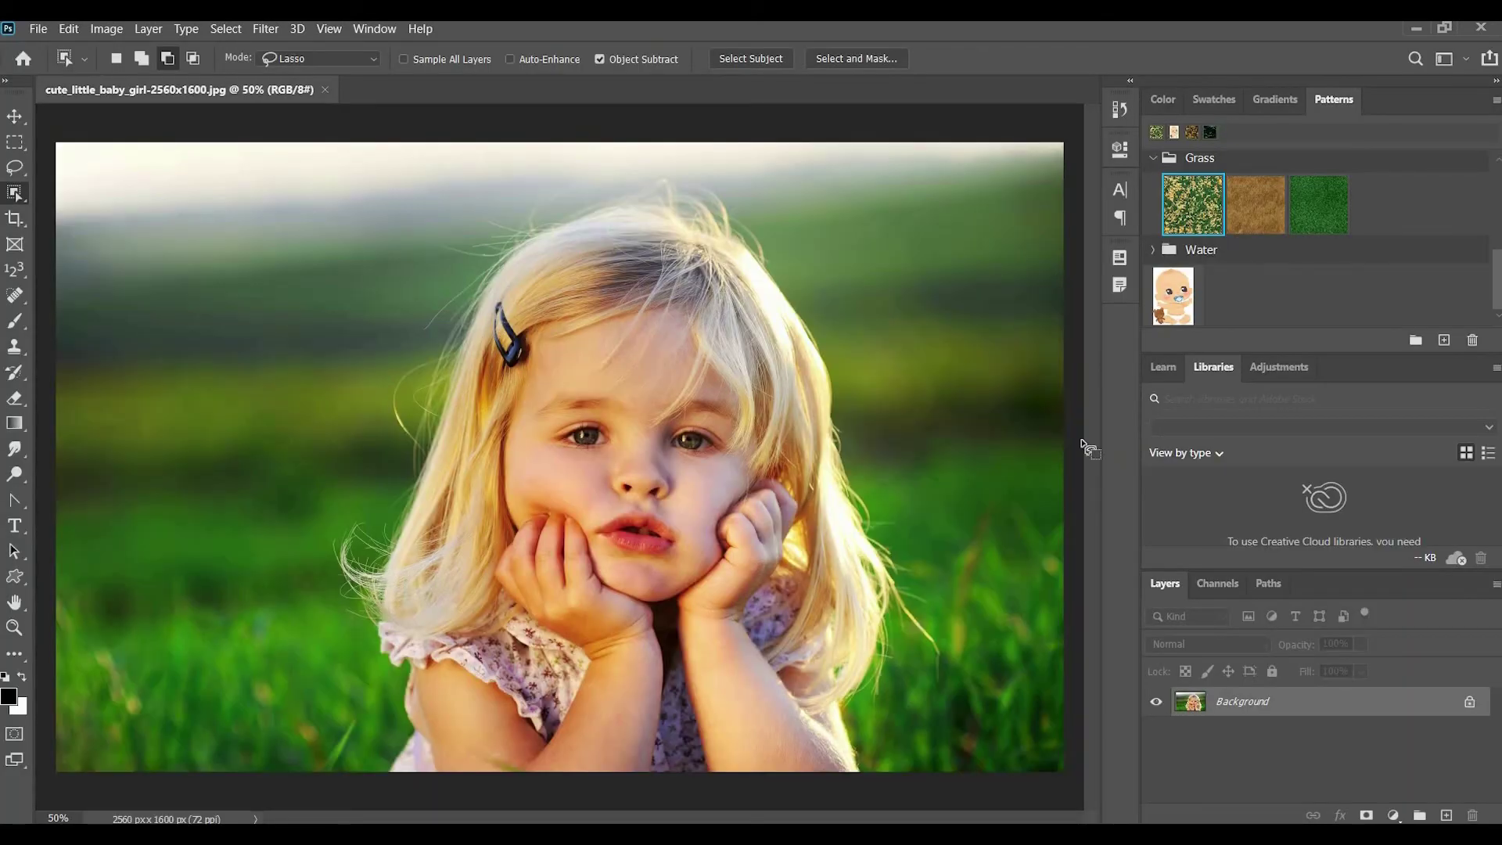
# Unlock the Background layer and duplicate it as "Layer 0 copy"
pyautogui.click(1469, 703)
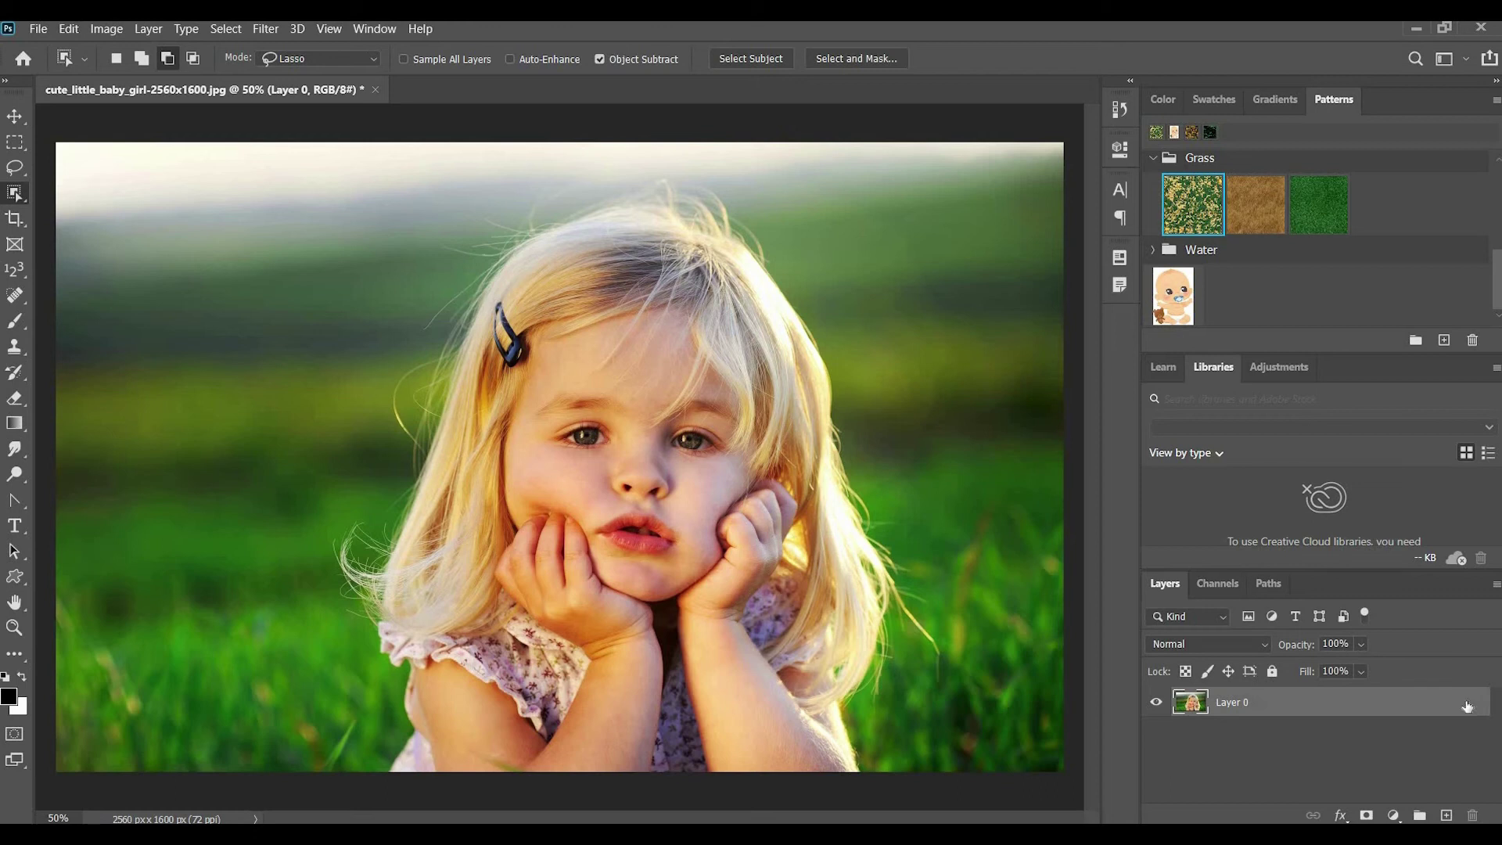
pyautogui.rightClick(1354, 704)
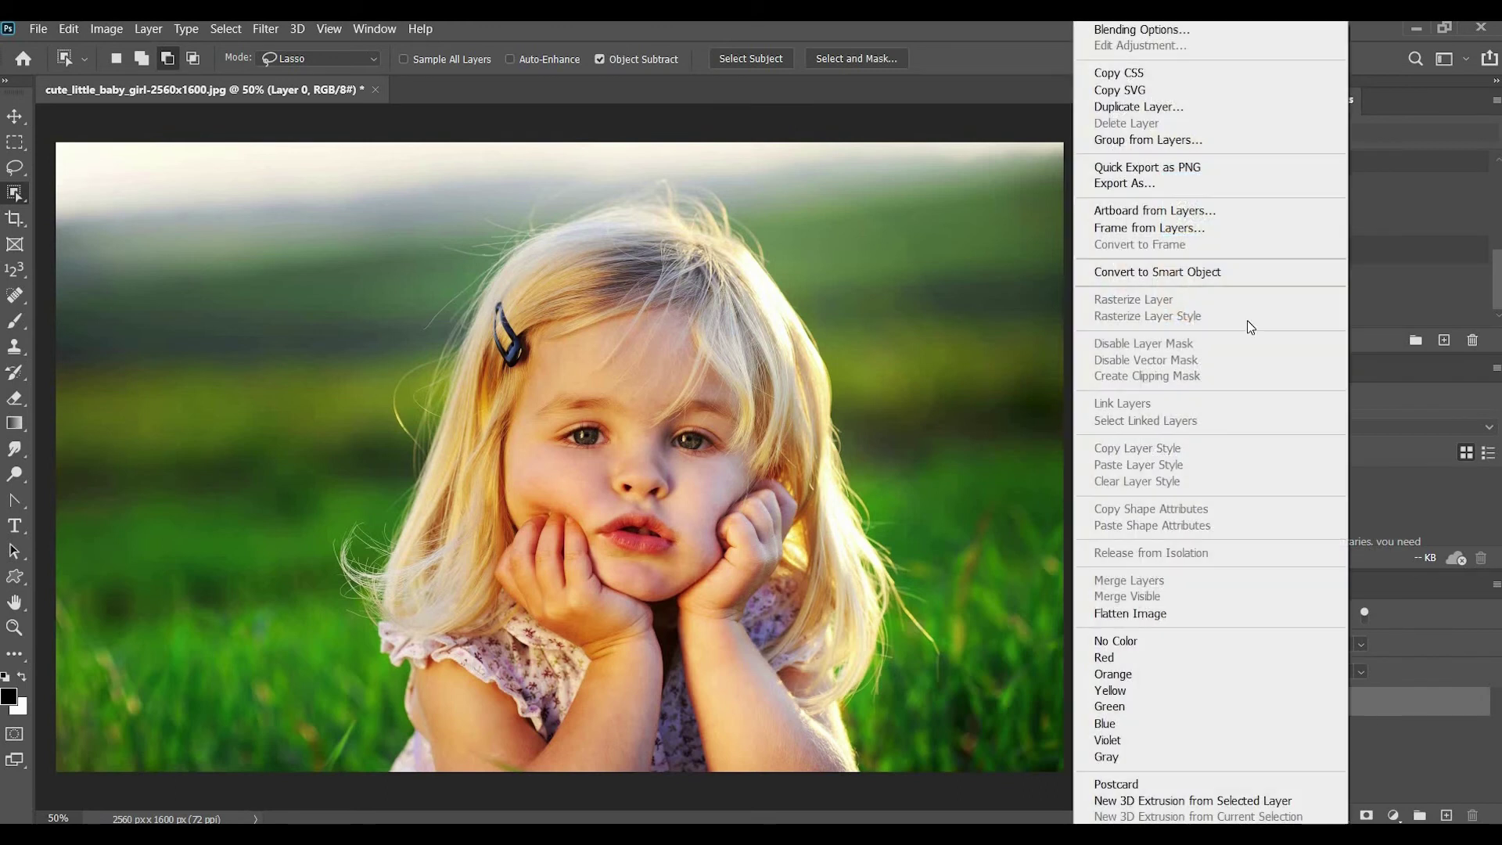
pyautogui.click(1132, 107)
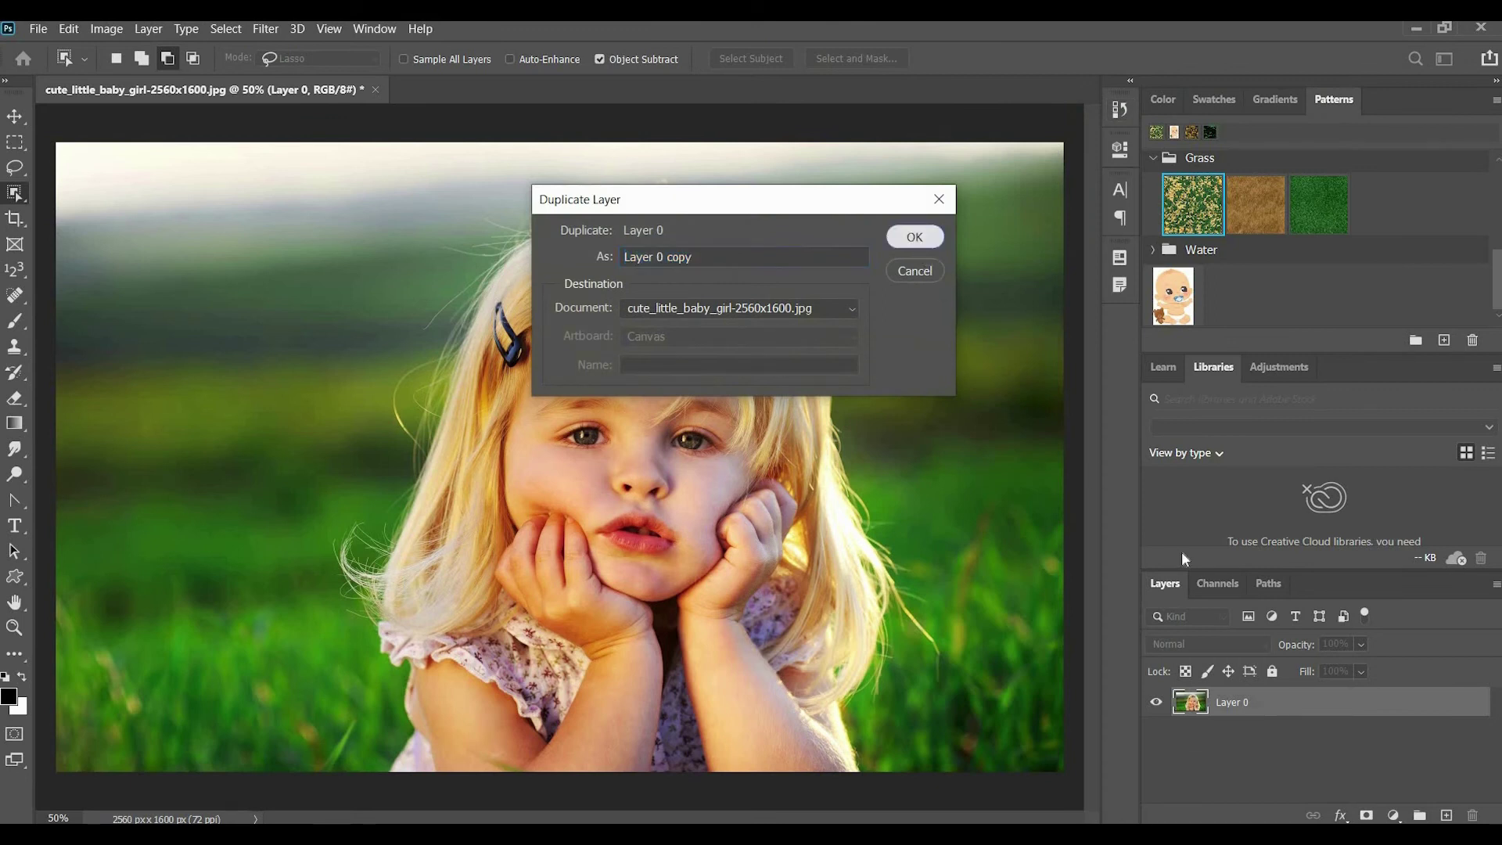
pyautogui.press('Return')
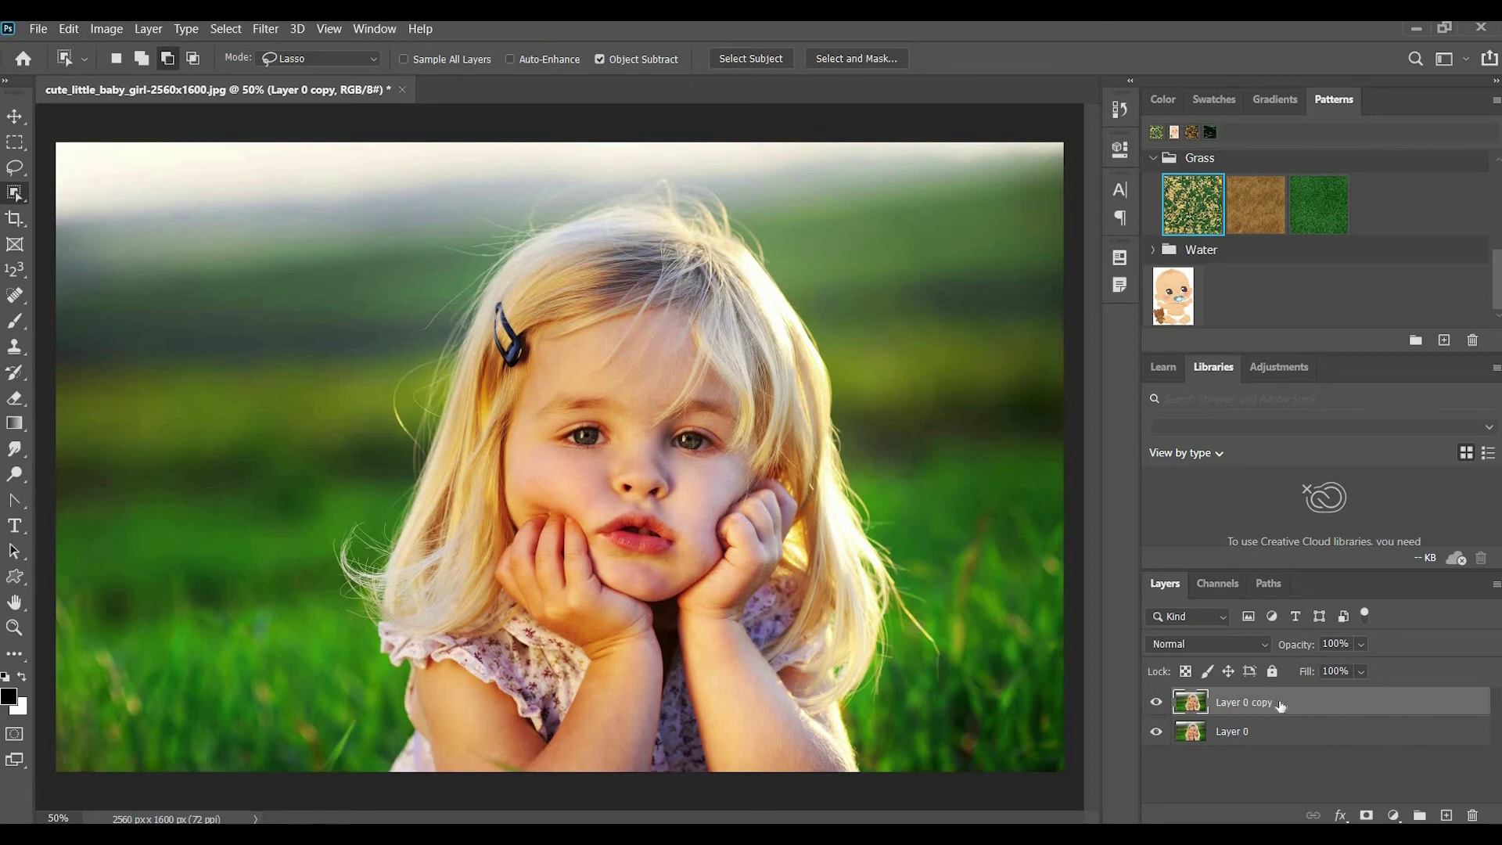
pyautogui.doubleClick(1371, 707)
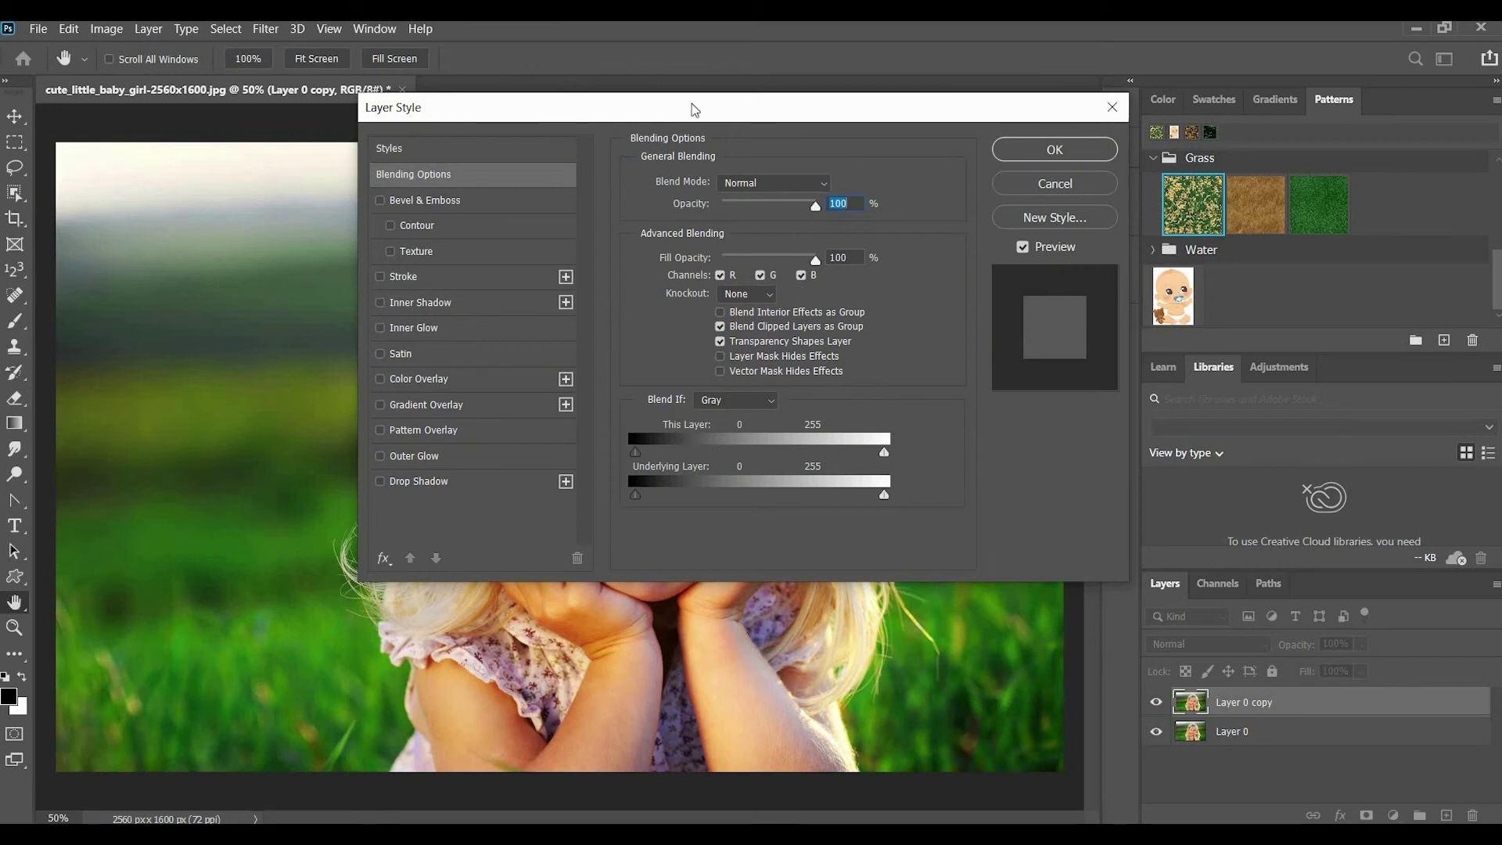
pyautogui.moveTo(782, 107); pyautogui.dragTo(820, 140)
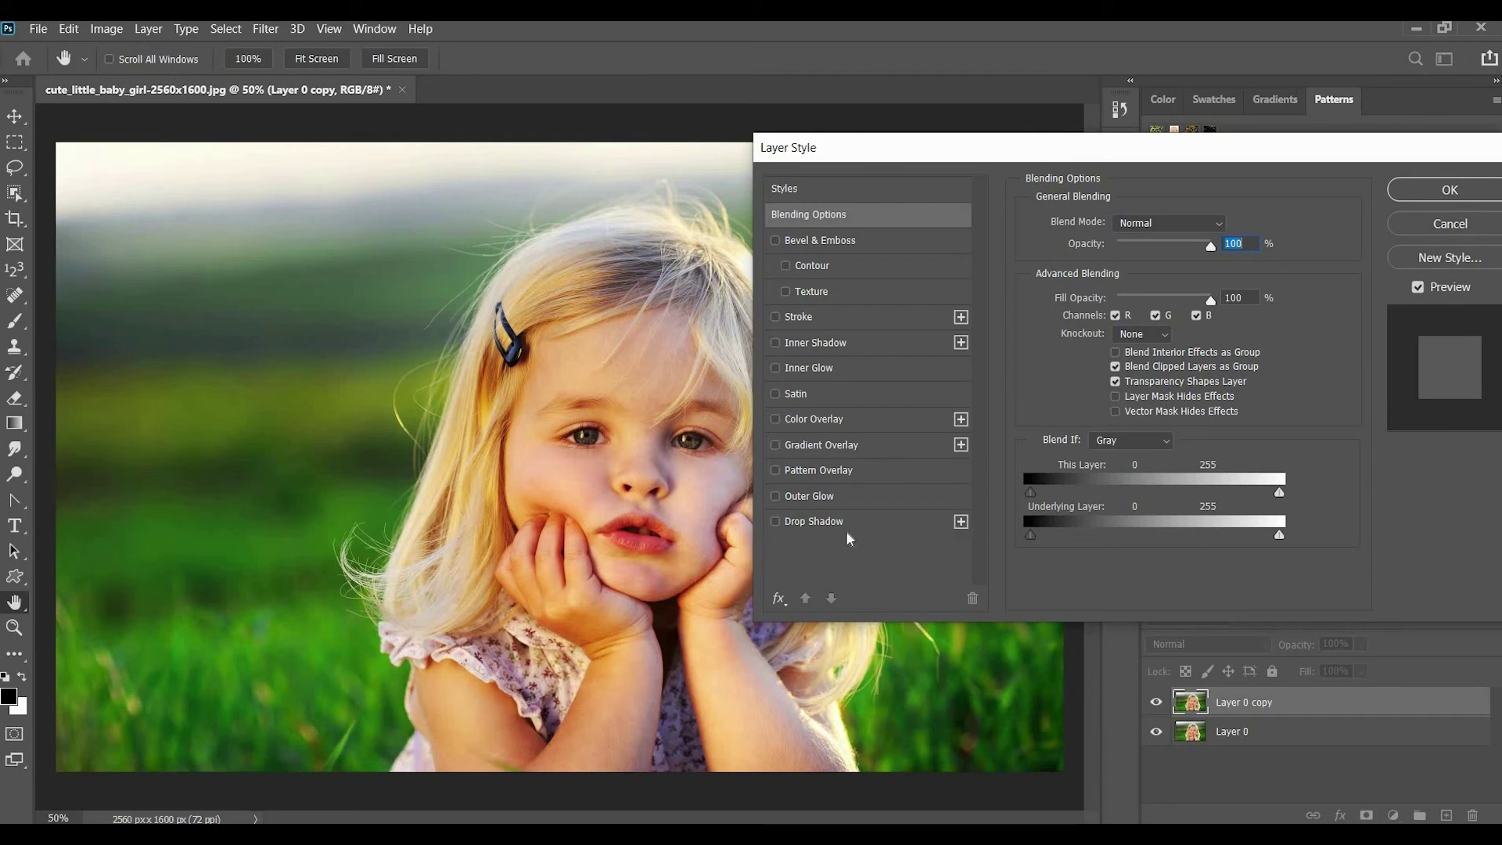
pyautogui.click(776, 241)
pyautogui.click(775, 241)
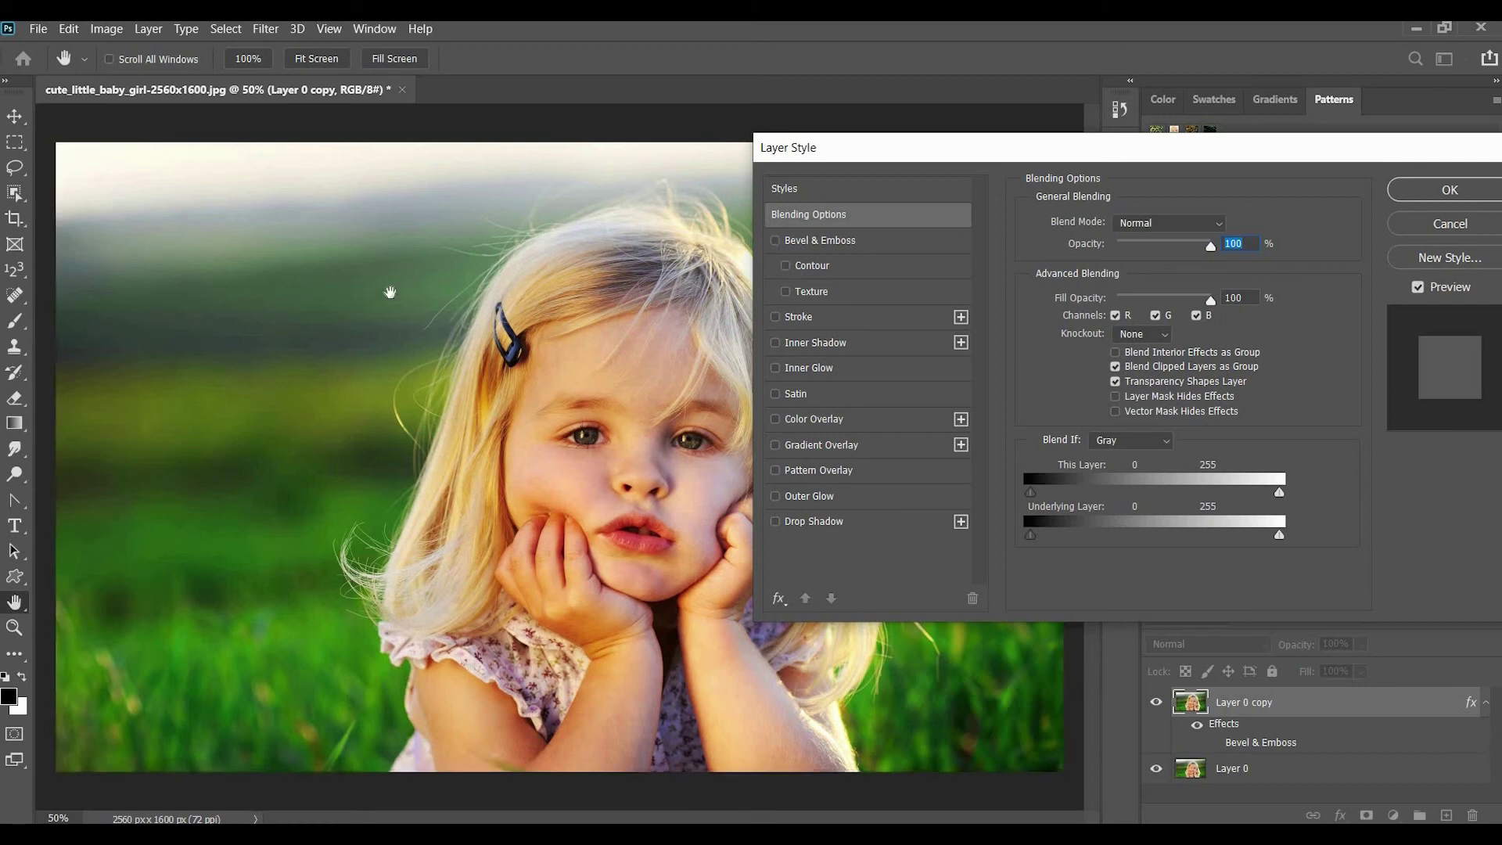
pyautogui.press('Escape')
# Add a text layer reading "Hello" in the upper-left area of the photo
pyautogui.press('t')
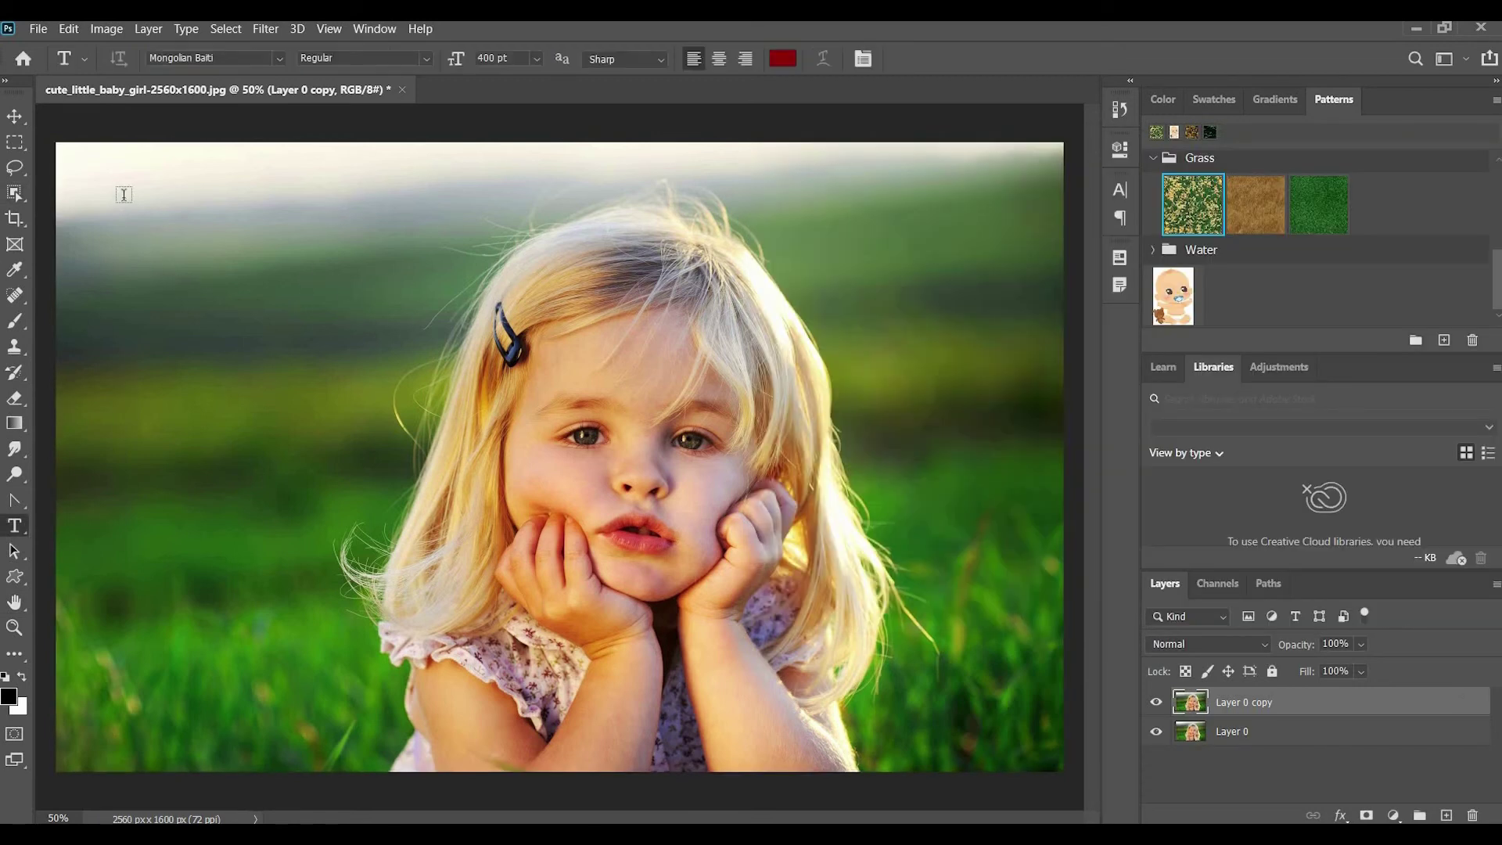
pyautogui.click(435, 433)
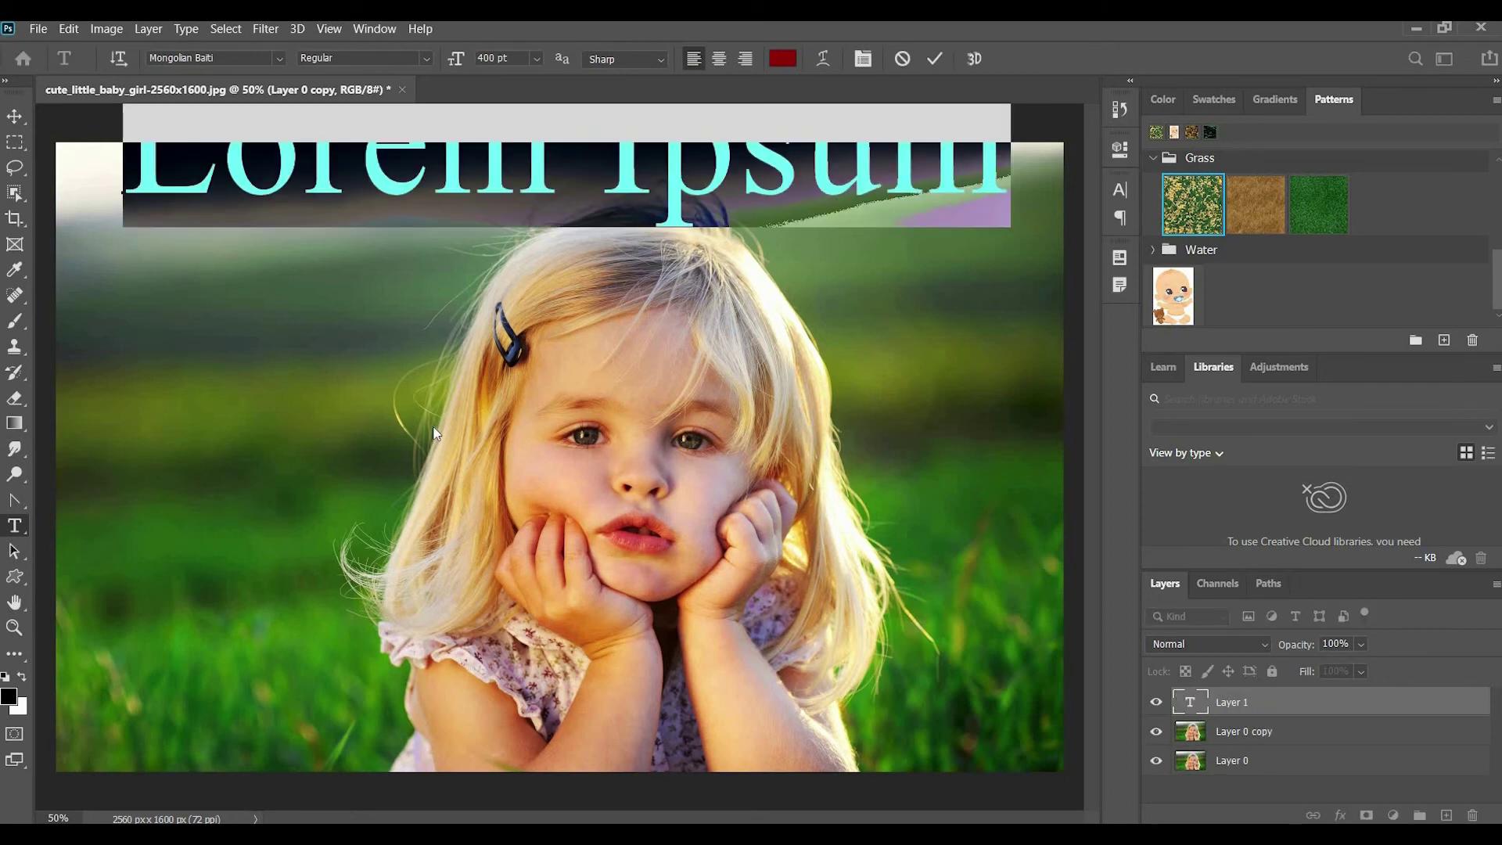
pyautogui.write('Hello')
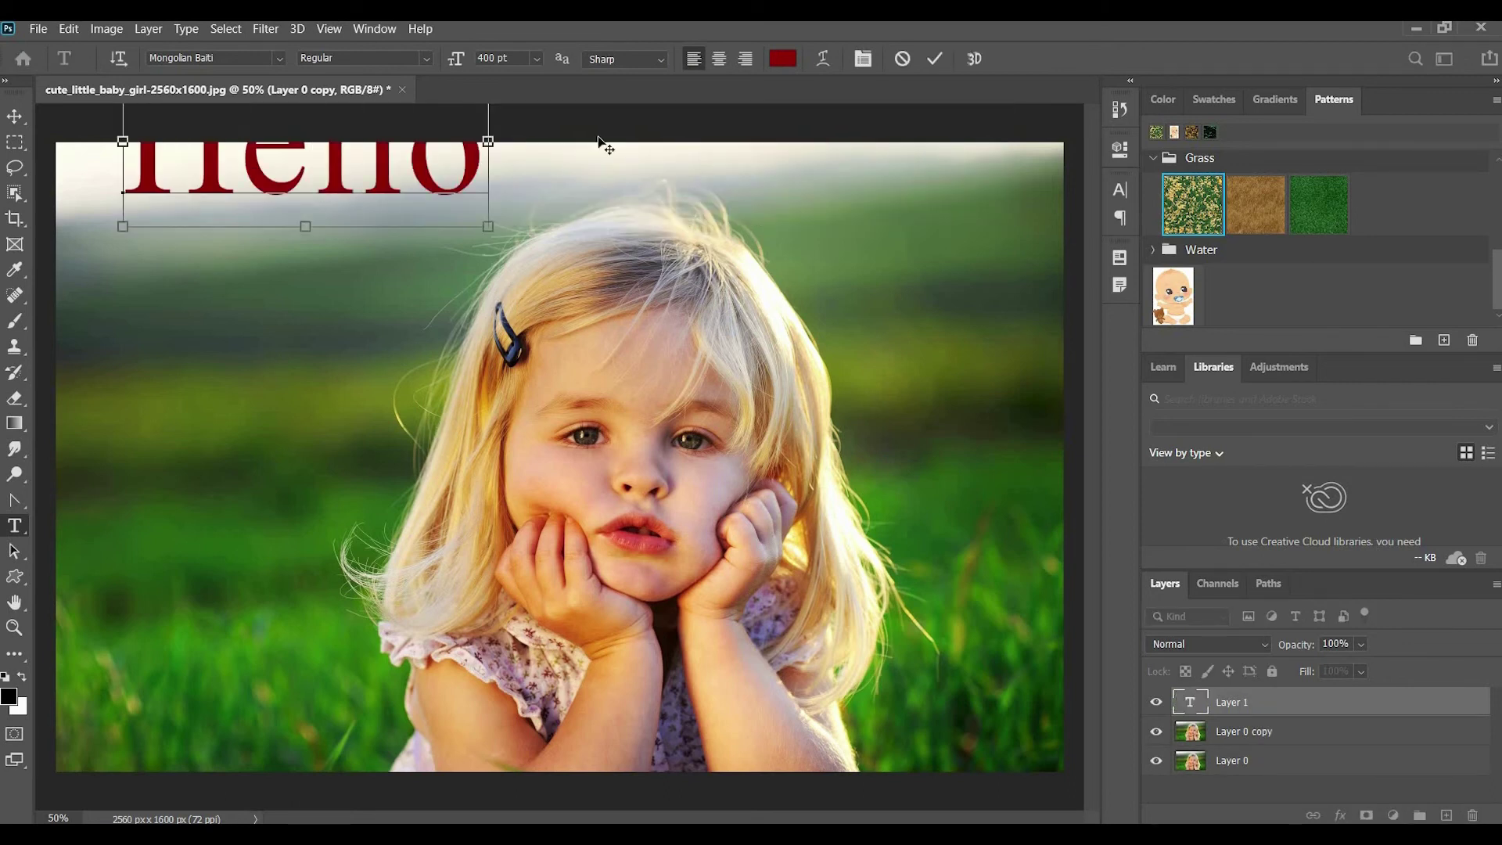
# Set the font size of the whole "Hello" text to 120 pt
pyautogui.hotkey('ctrl', 'a')
pyautogui.click(539, 60)
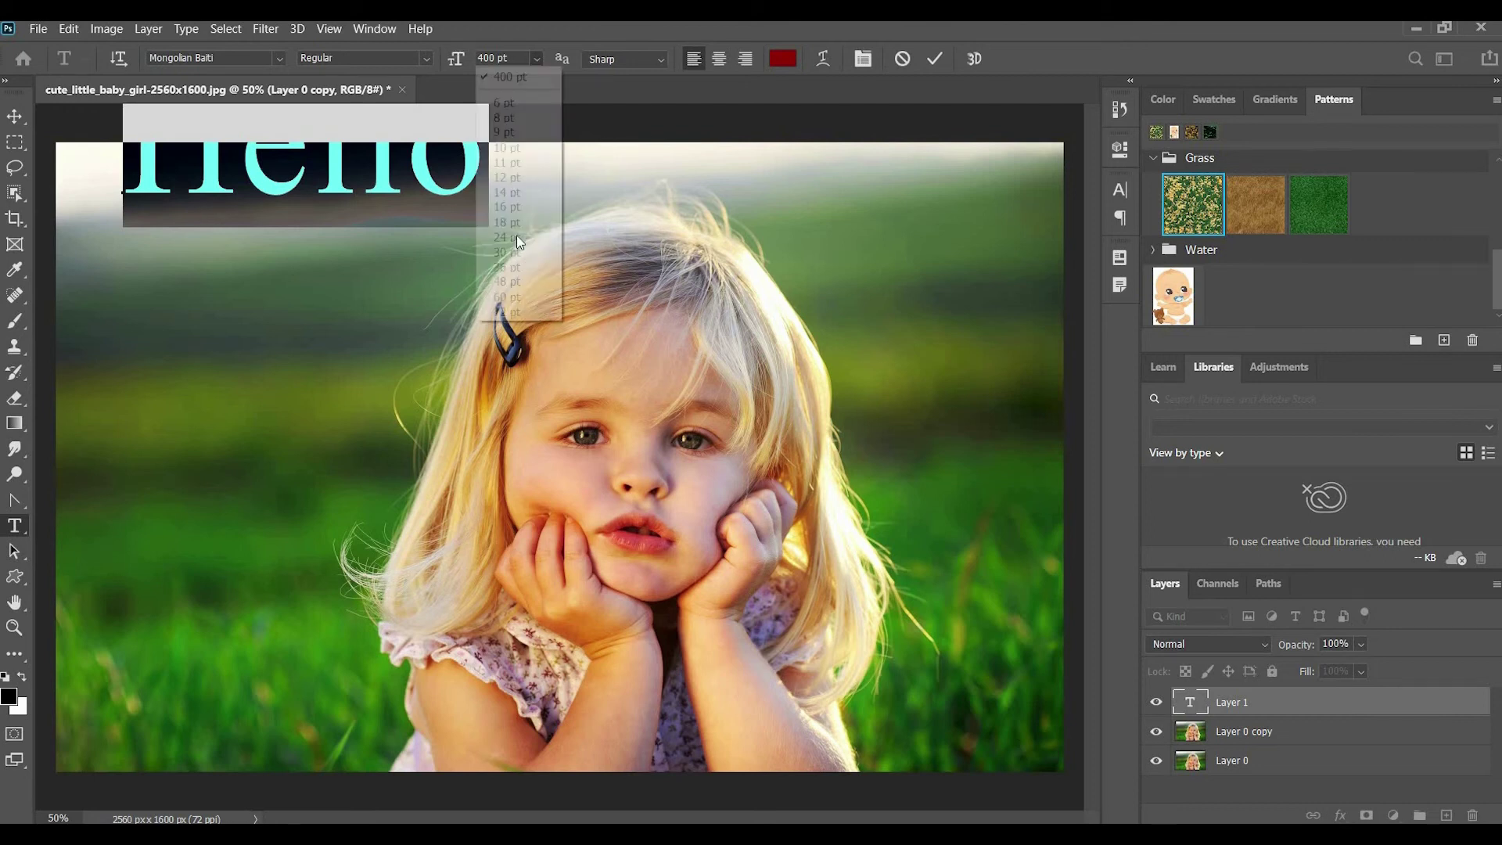
pyautogui.click(507, 311)
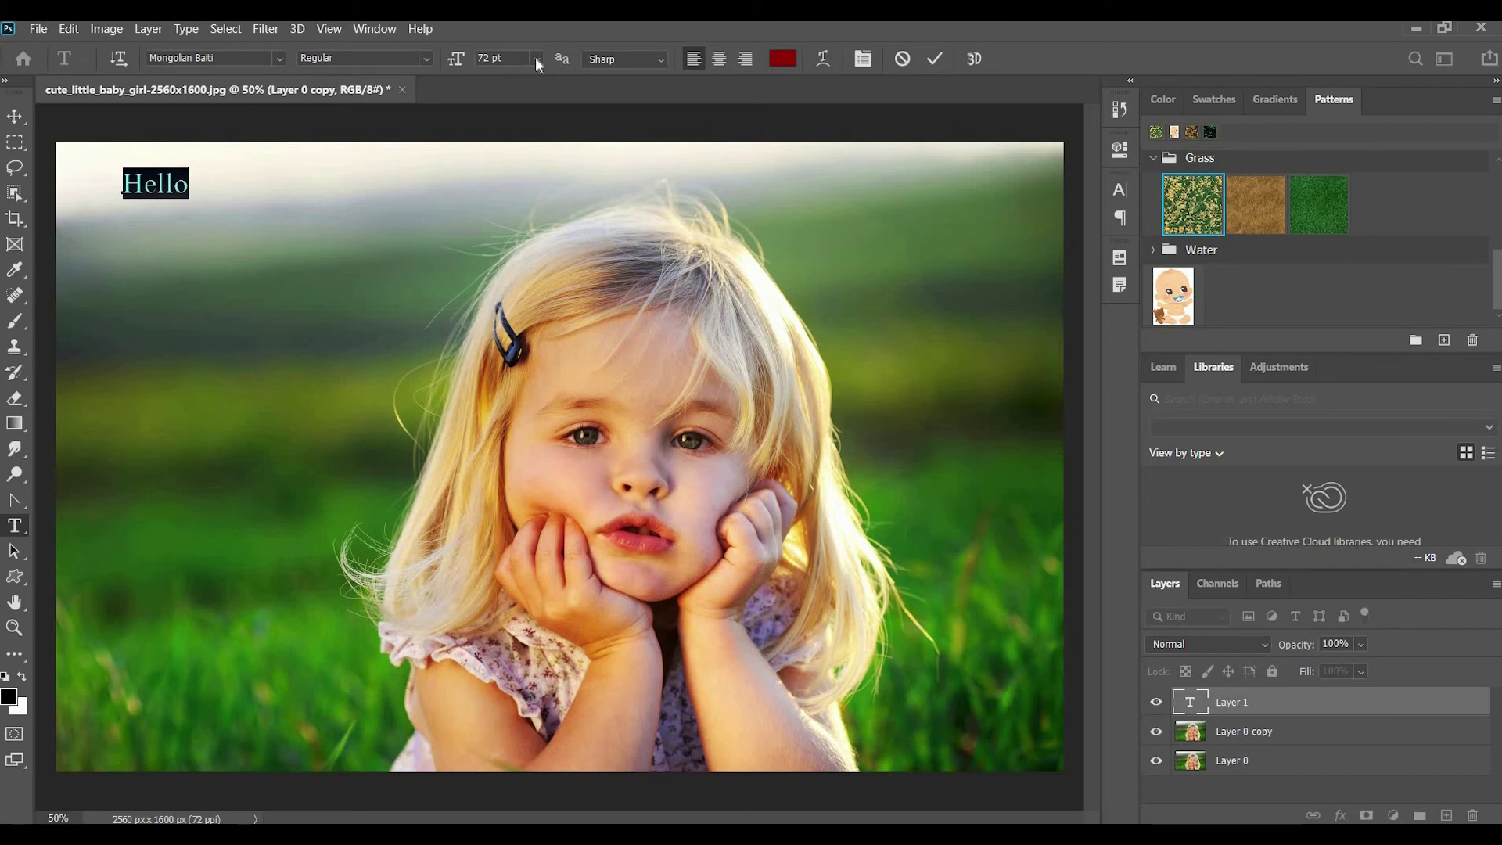
pyautogui.click(536, 60)
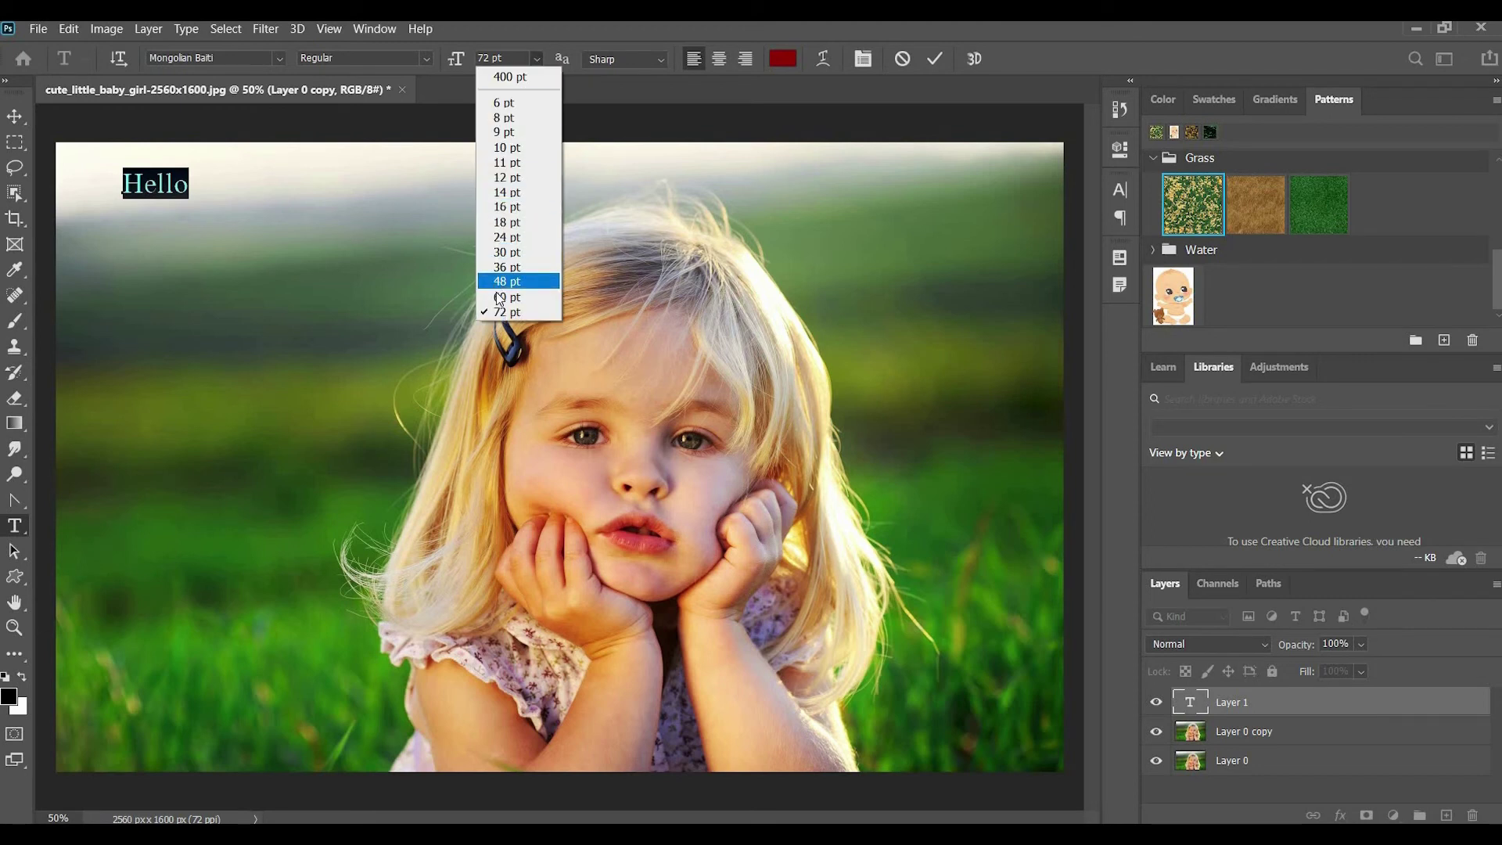
pyautogui.click(461, 58)
pyautogui.write('120')
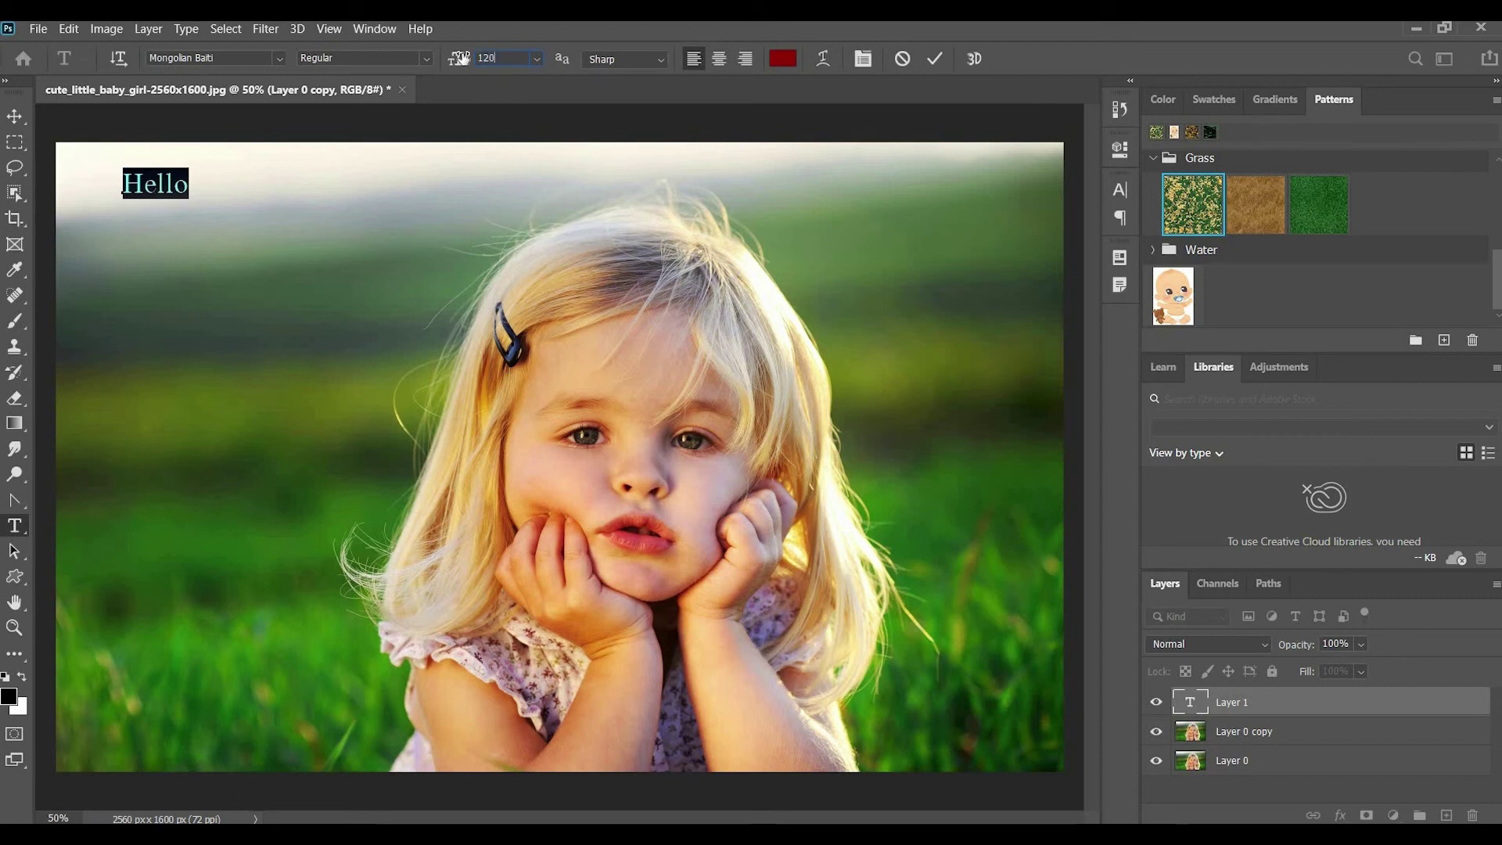
pyautogui.press('Return')
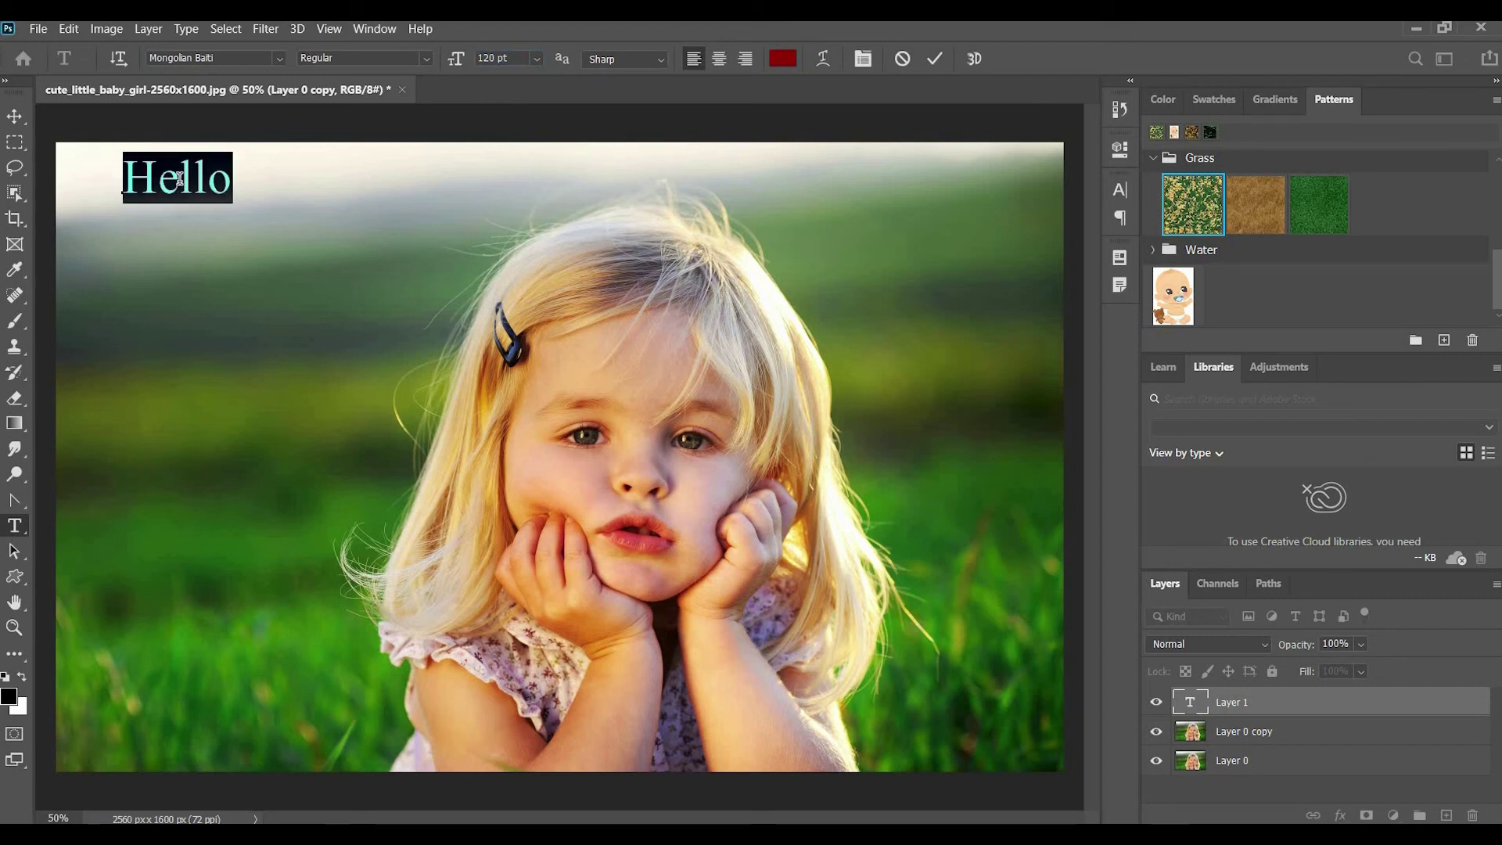
# Replace the "Hello" text with "Click Here" and move it slightly down on the photo
pyautogui.moveTo(132, 177); pyautogui.dragTo(227, 183)
pyautogui.write('Clki')
pyautogui.press('BackSpace')
pyautogui.press('BackSpace')
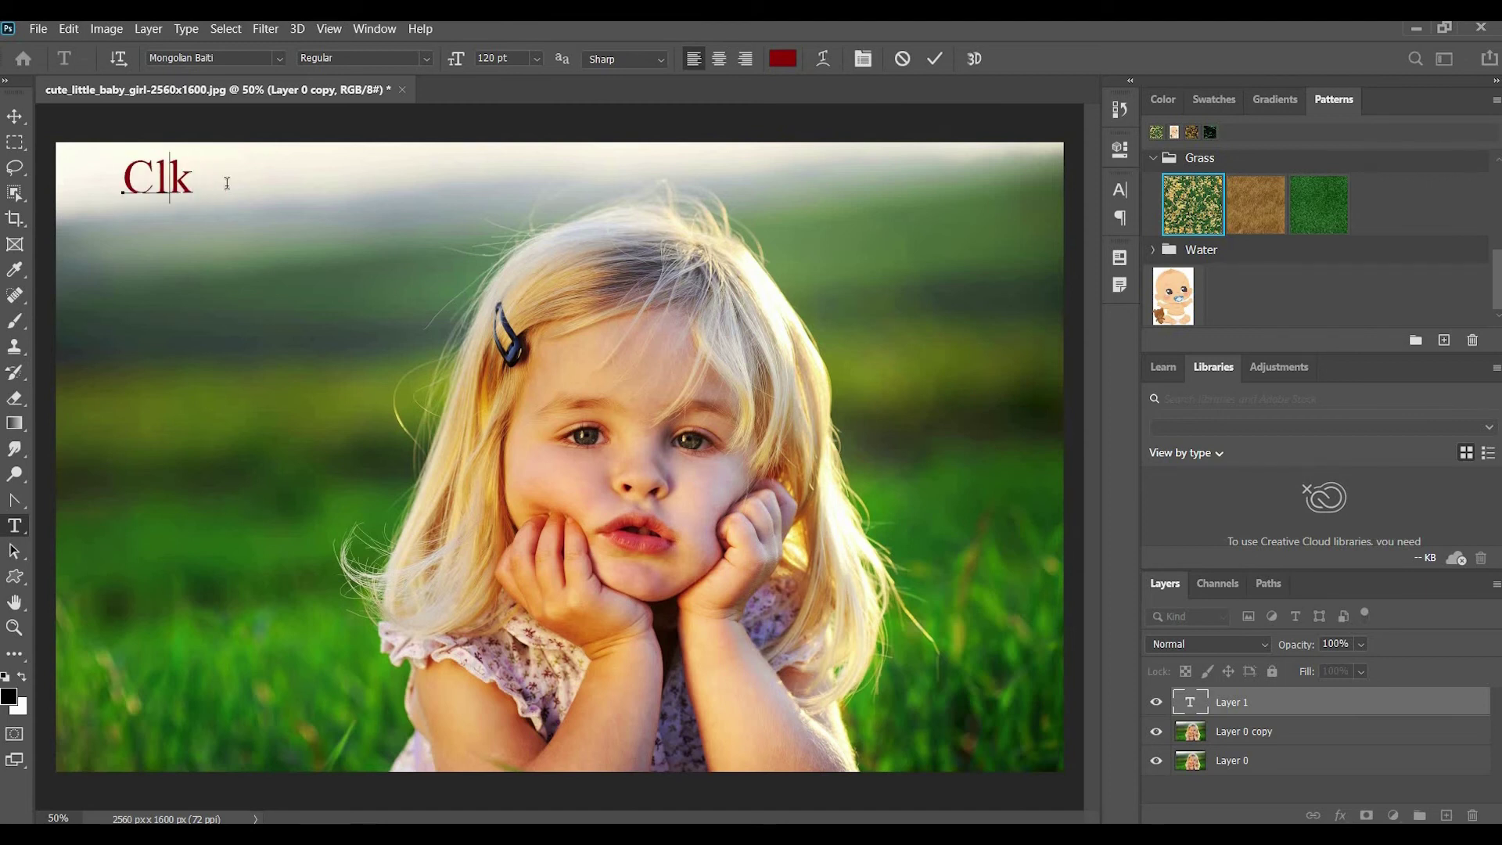
pyautogui.write('ick Here')
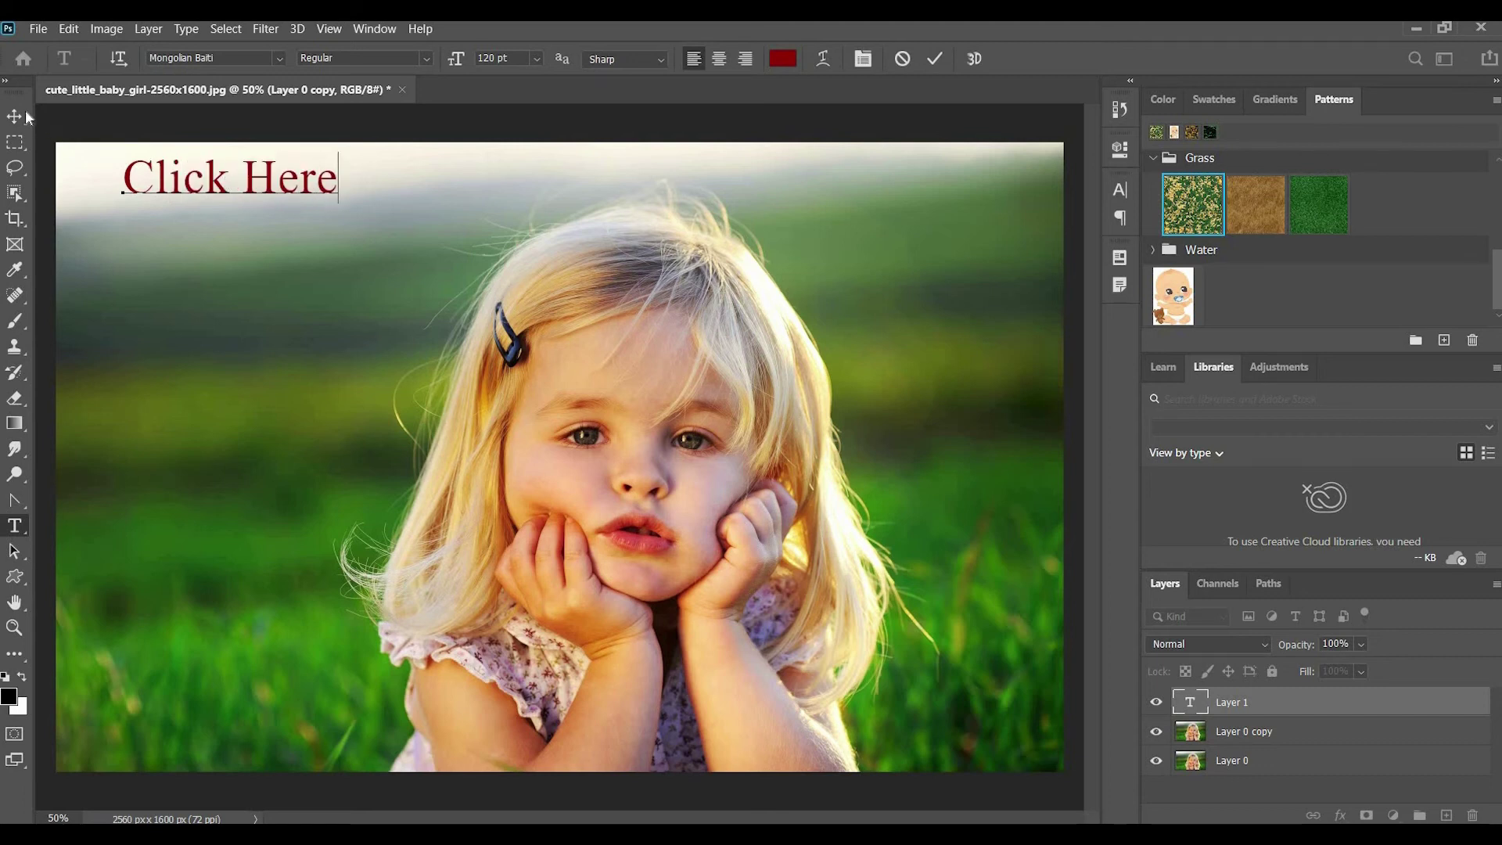
pyautogui.hotkey('ctrl', 'Return')
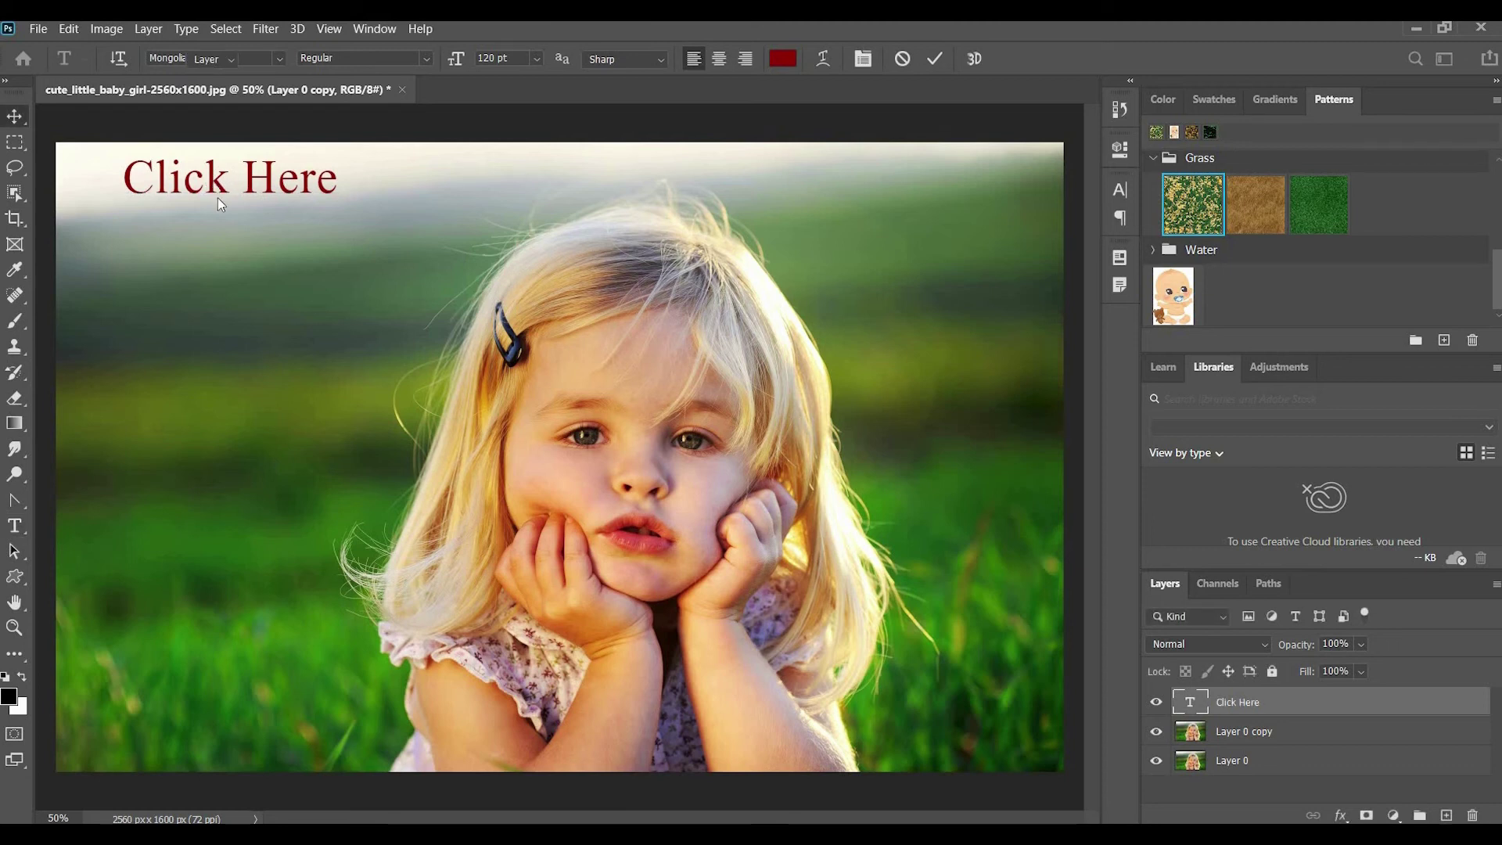
pyautogui.moveTo(217, 197); pyautogui.dragTo(213, 222)
pyautogui.moveTo(203, 219); pyautogui.dragTo(204, 219)
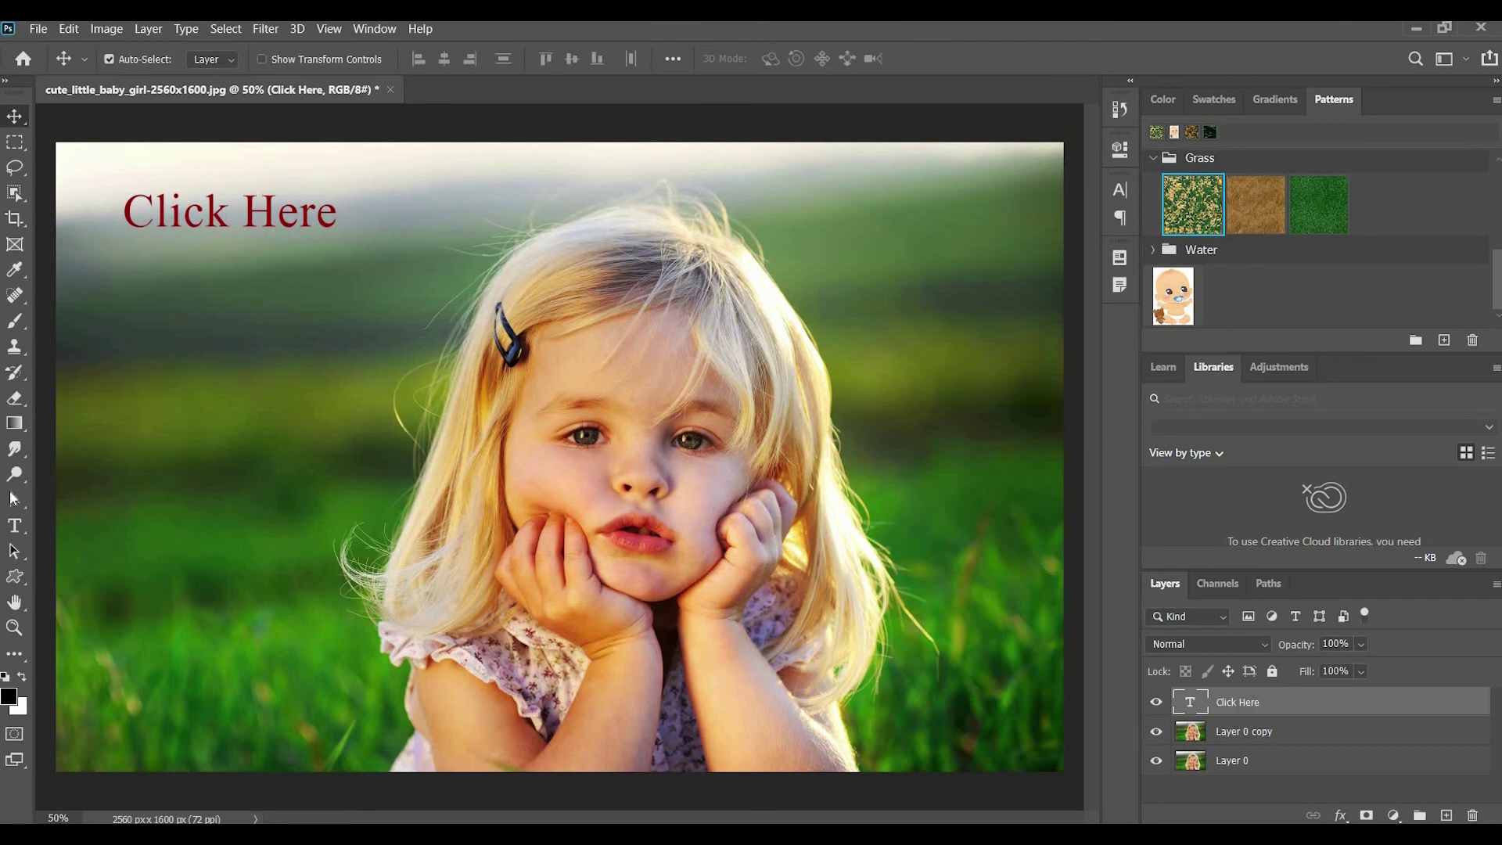
pyautogui.click(15, 426)
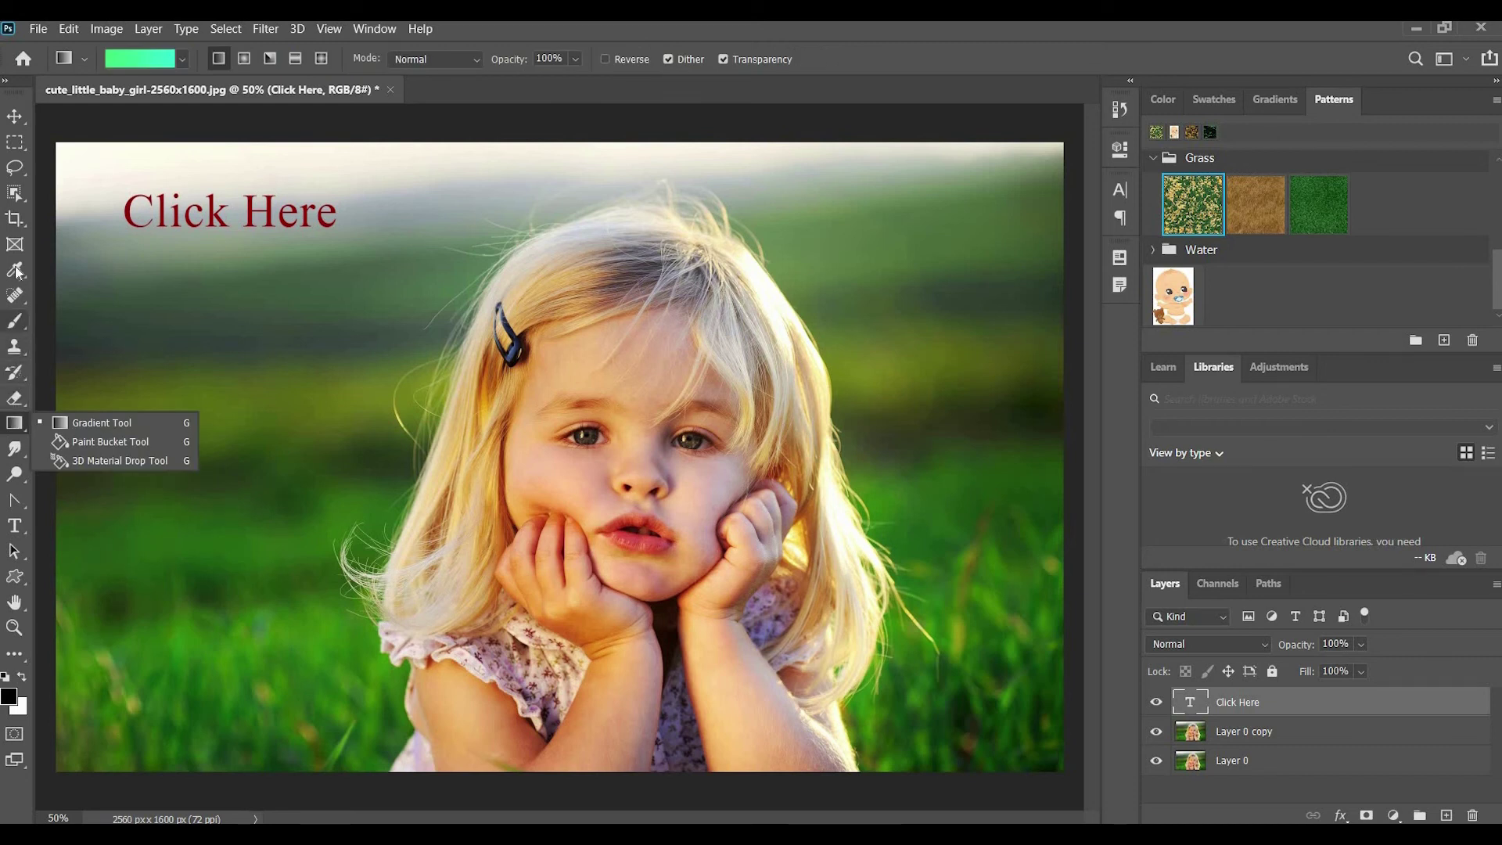
pyautogui.click(19, 323)
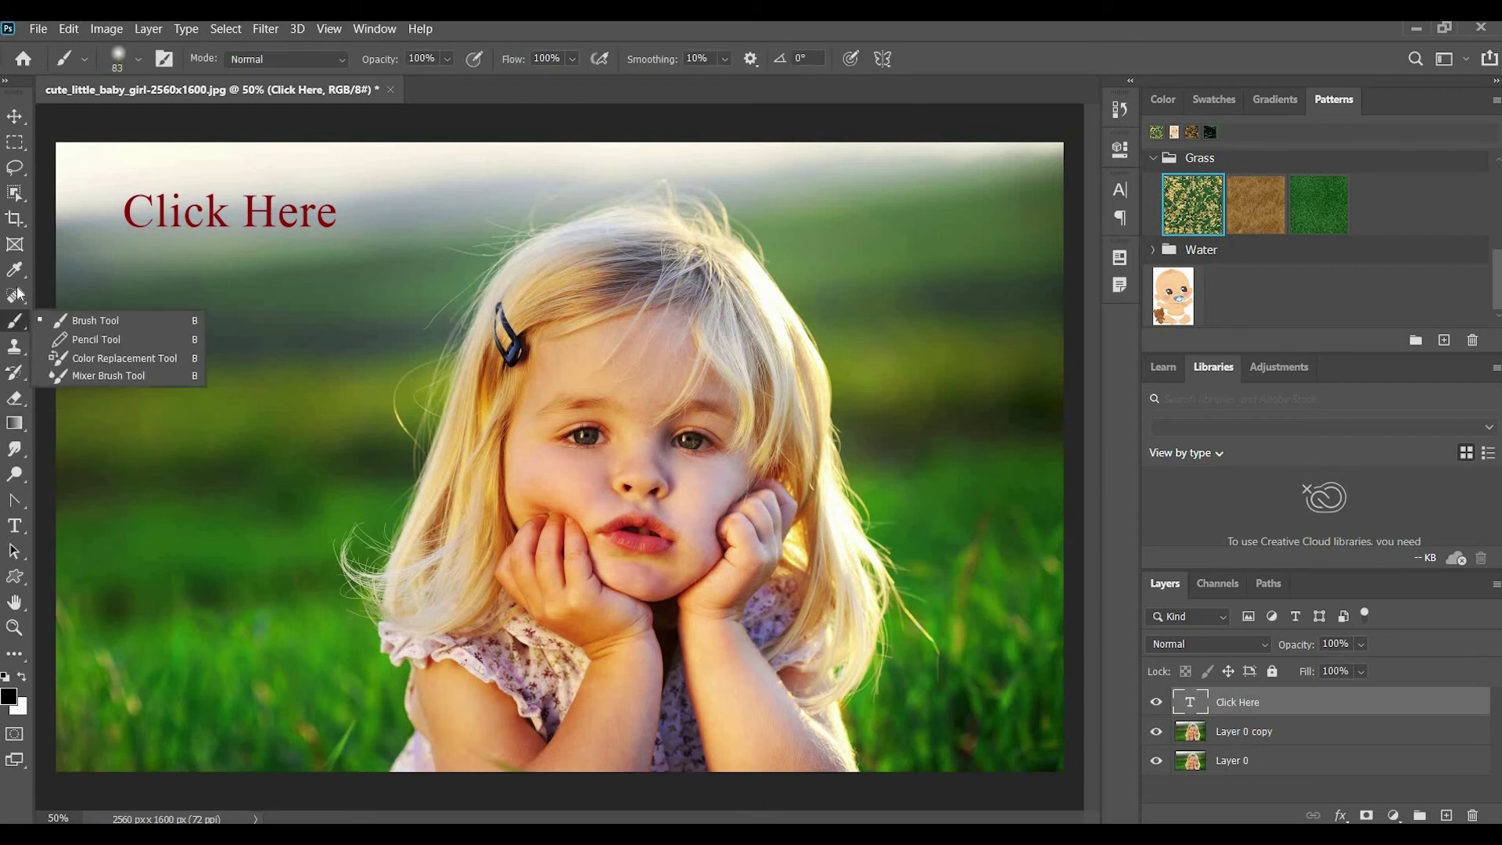
pyautogui.click(17, 294)
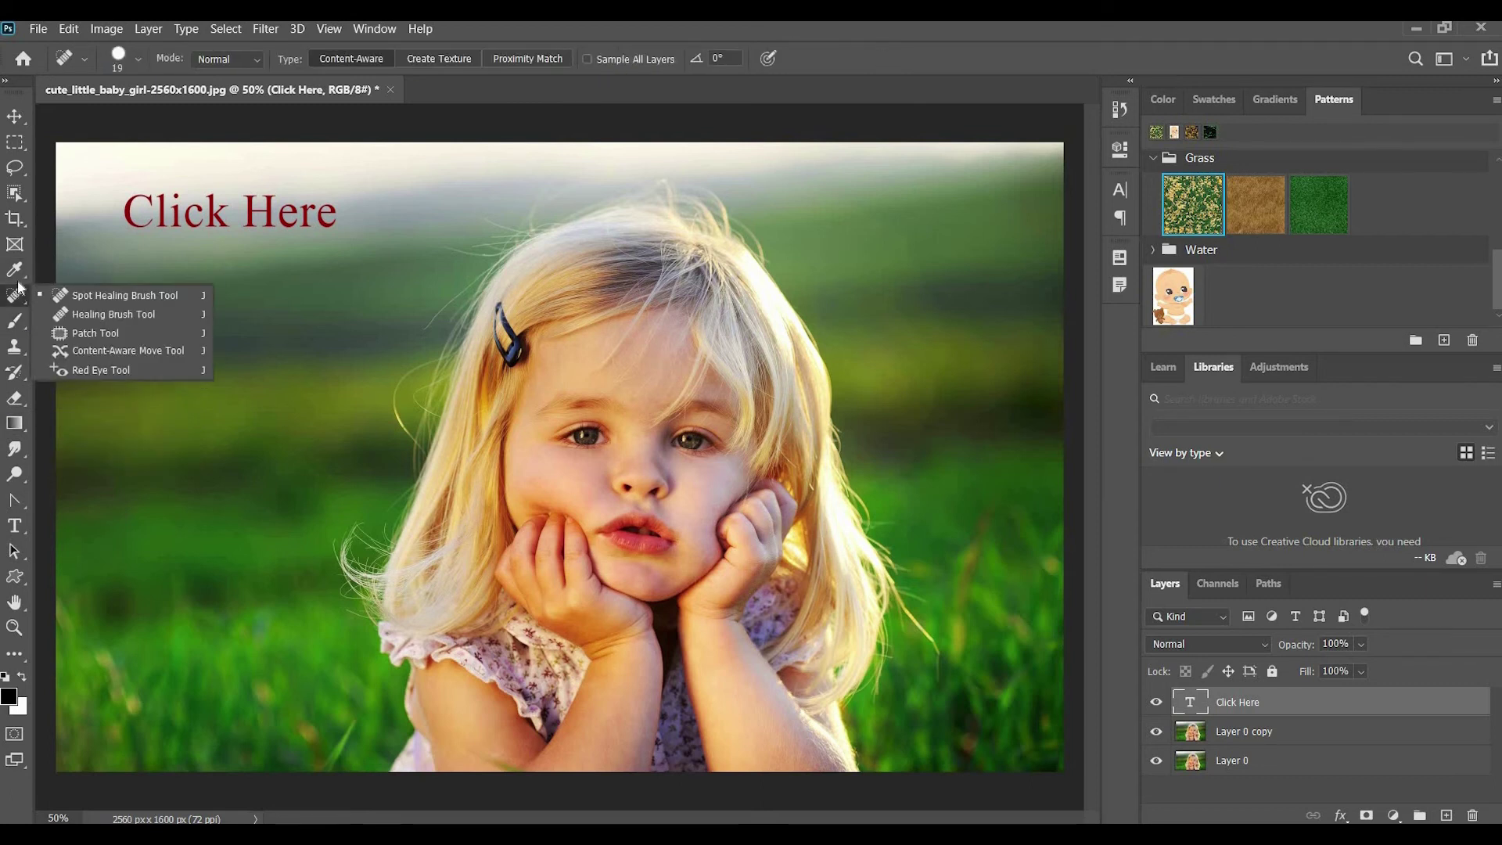
pyautogui.click(17, 270)
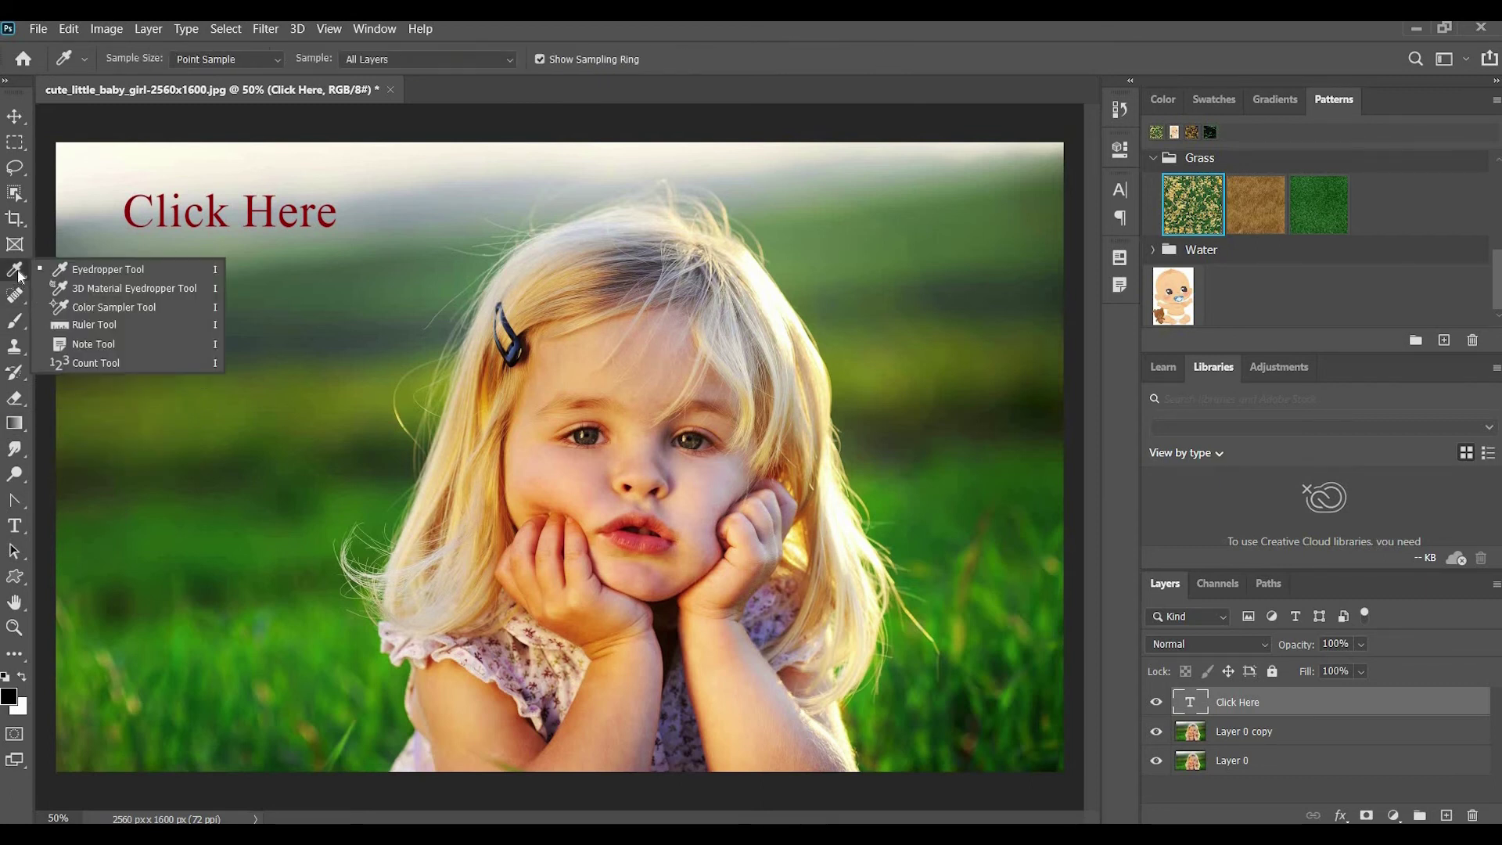
pyautogui.click(15, 501)
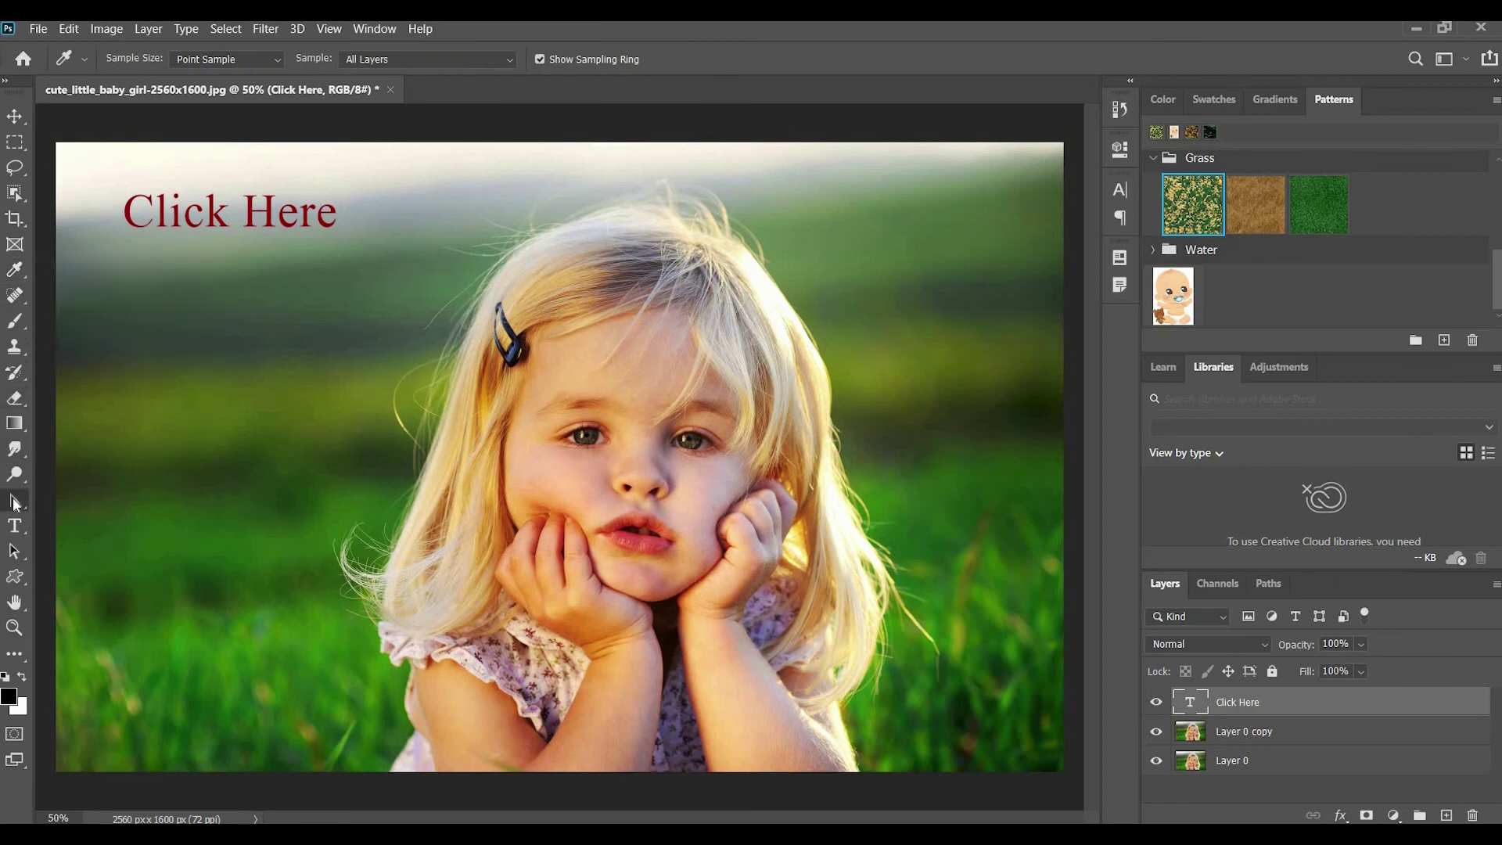
# Draw a rounded rectangle of about 635 × 197 px over the "Click Here" text and fill it with blue
pyautogui.click(14, 577)
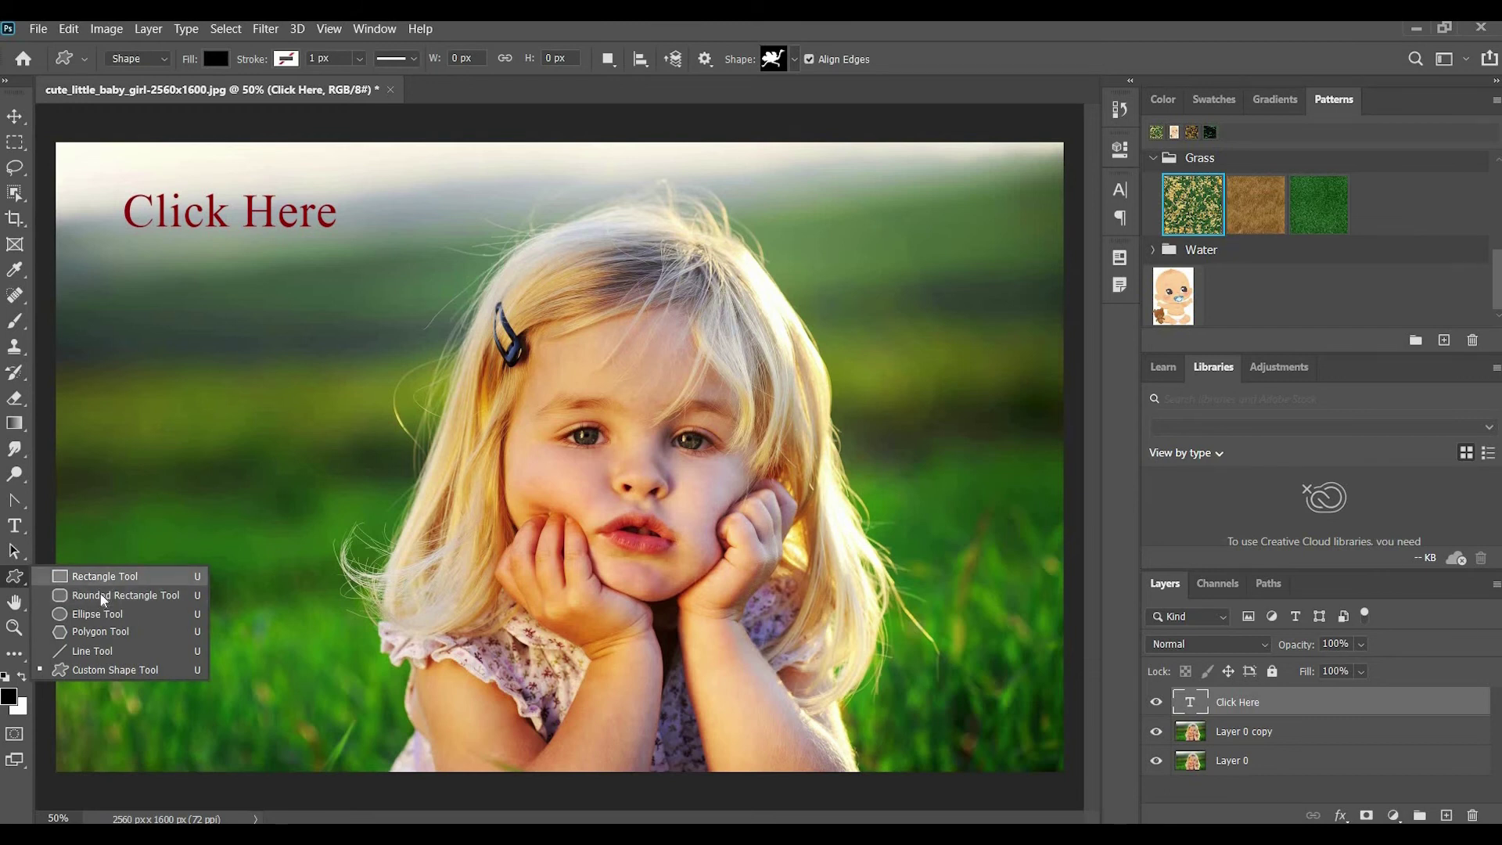
pyautogui.click(118, 595)
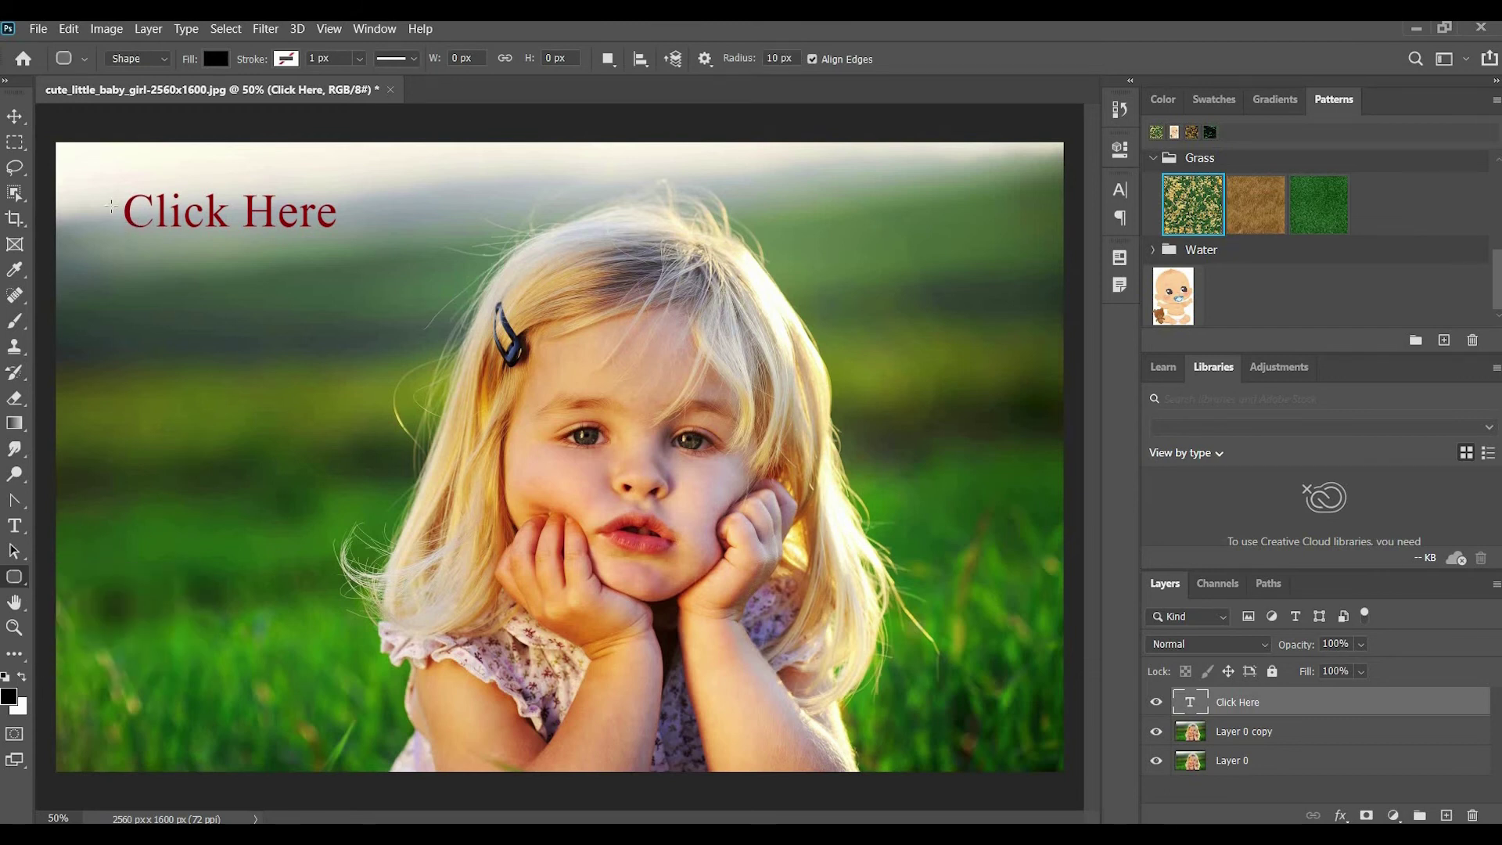
pyautogui.moveTo(107, 172); pyautogui.dragTo(356, 250)
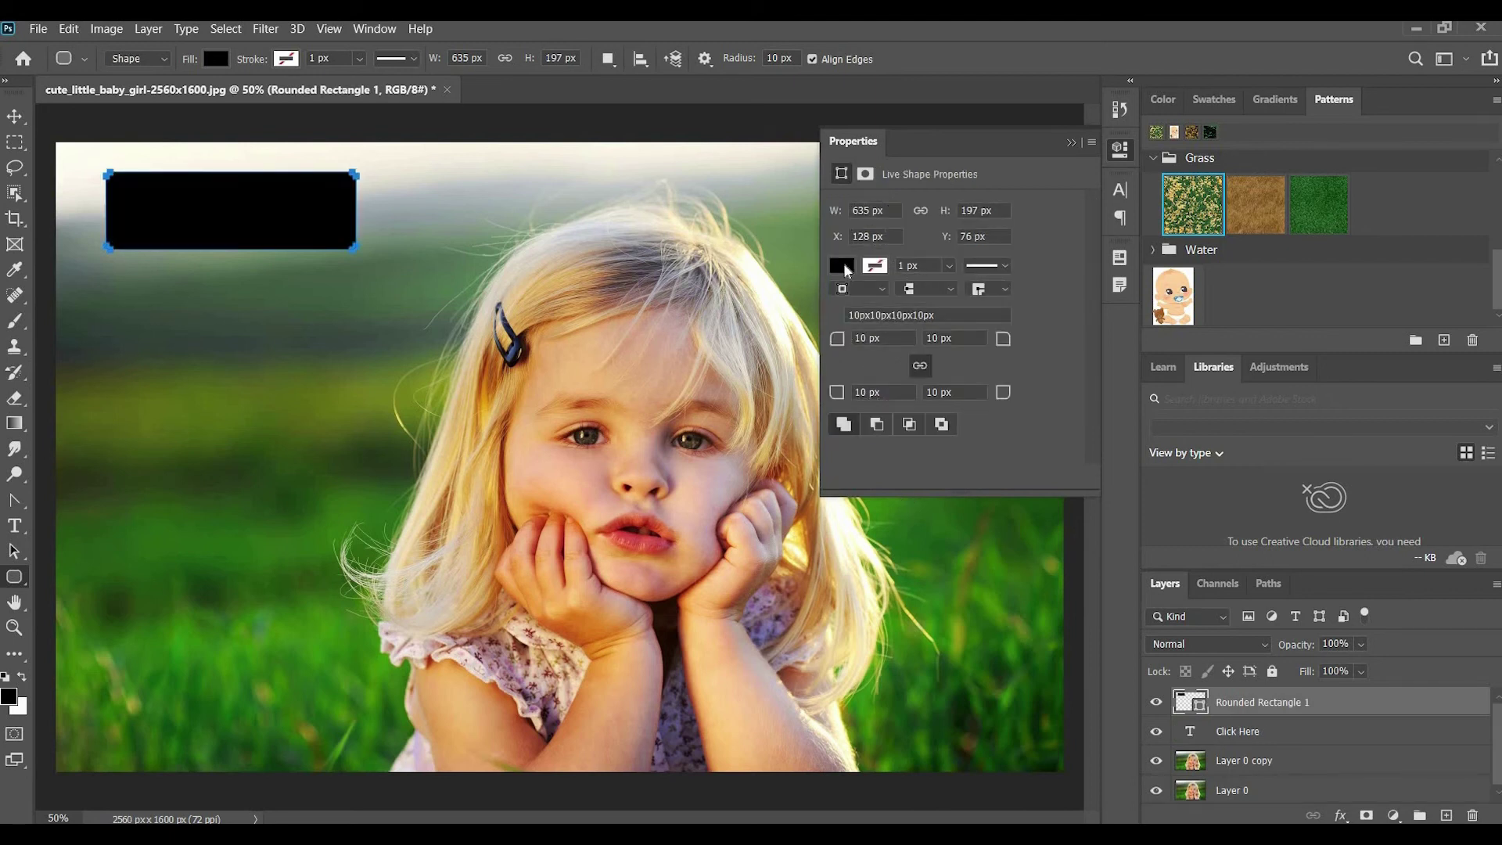
pyautogui.click(874, 265)
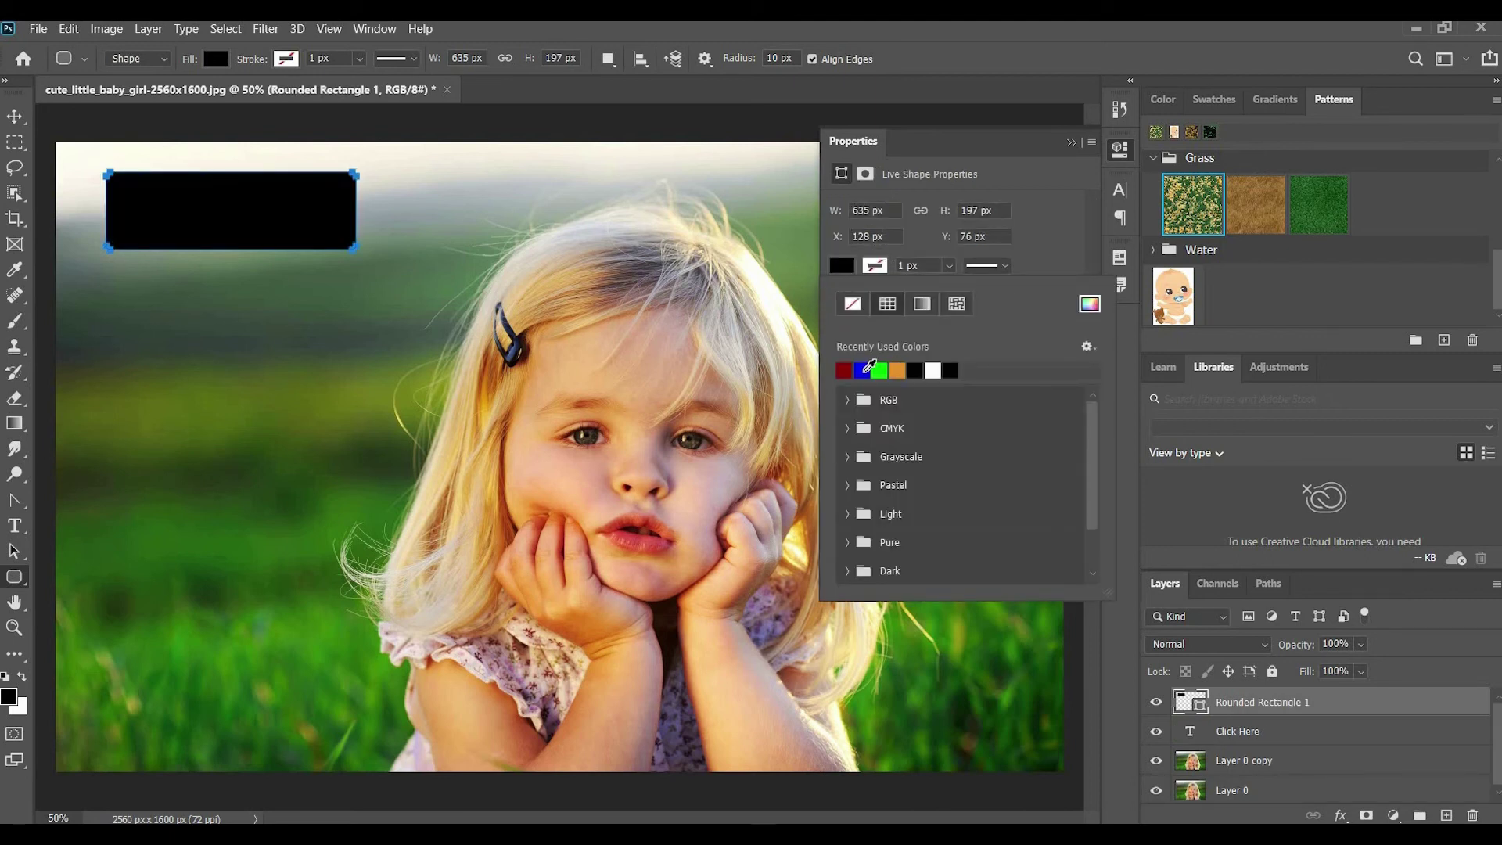
pyautogui.click(864, 368)
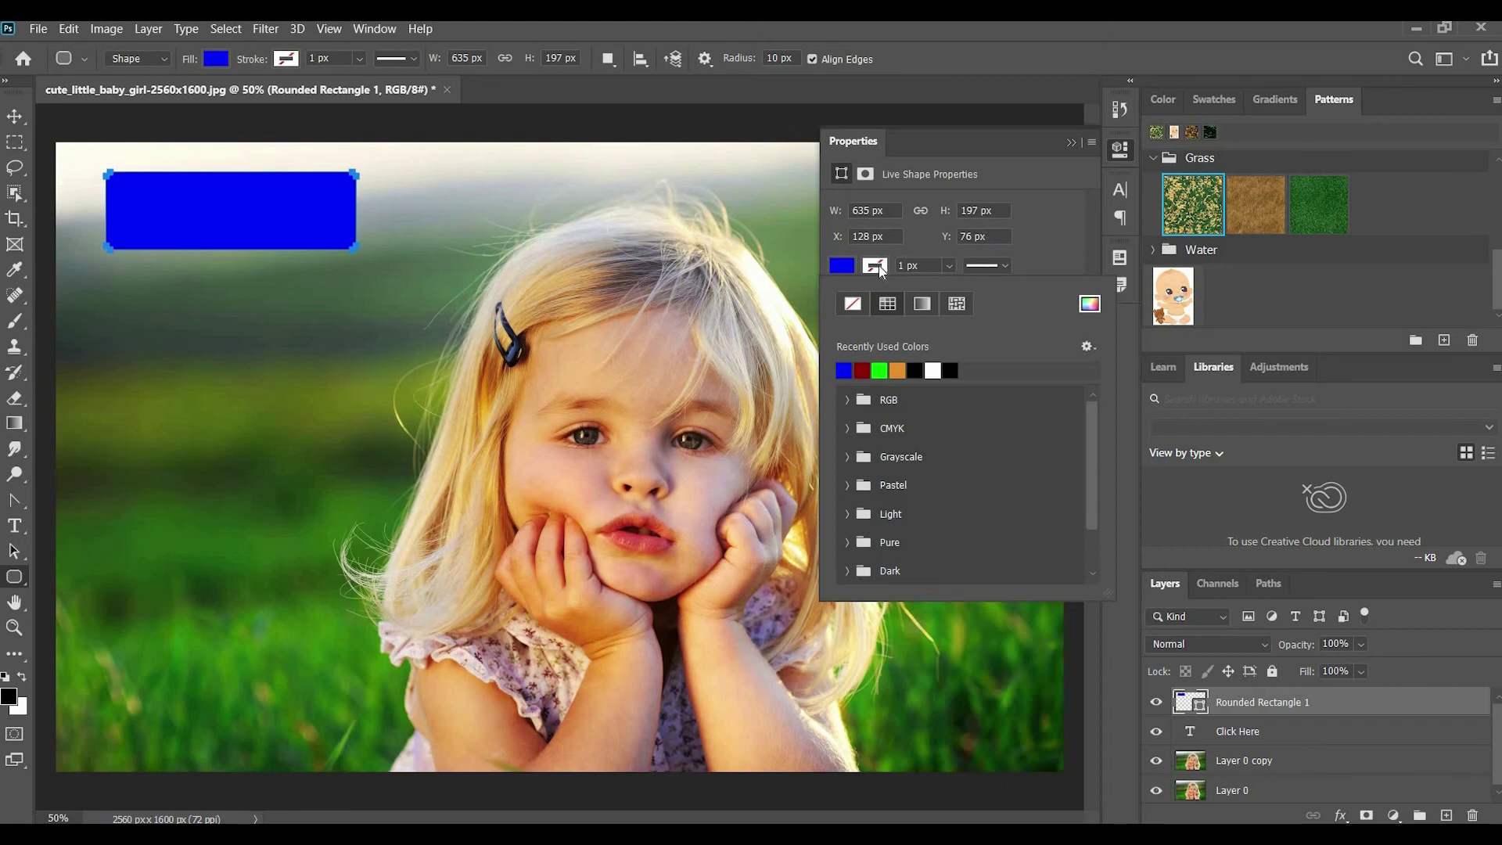
# Give the blue rounded rectangle a white stroke 4.43 px wide
pyautogui.click(949, 266)
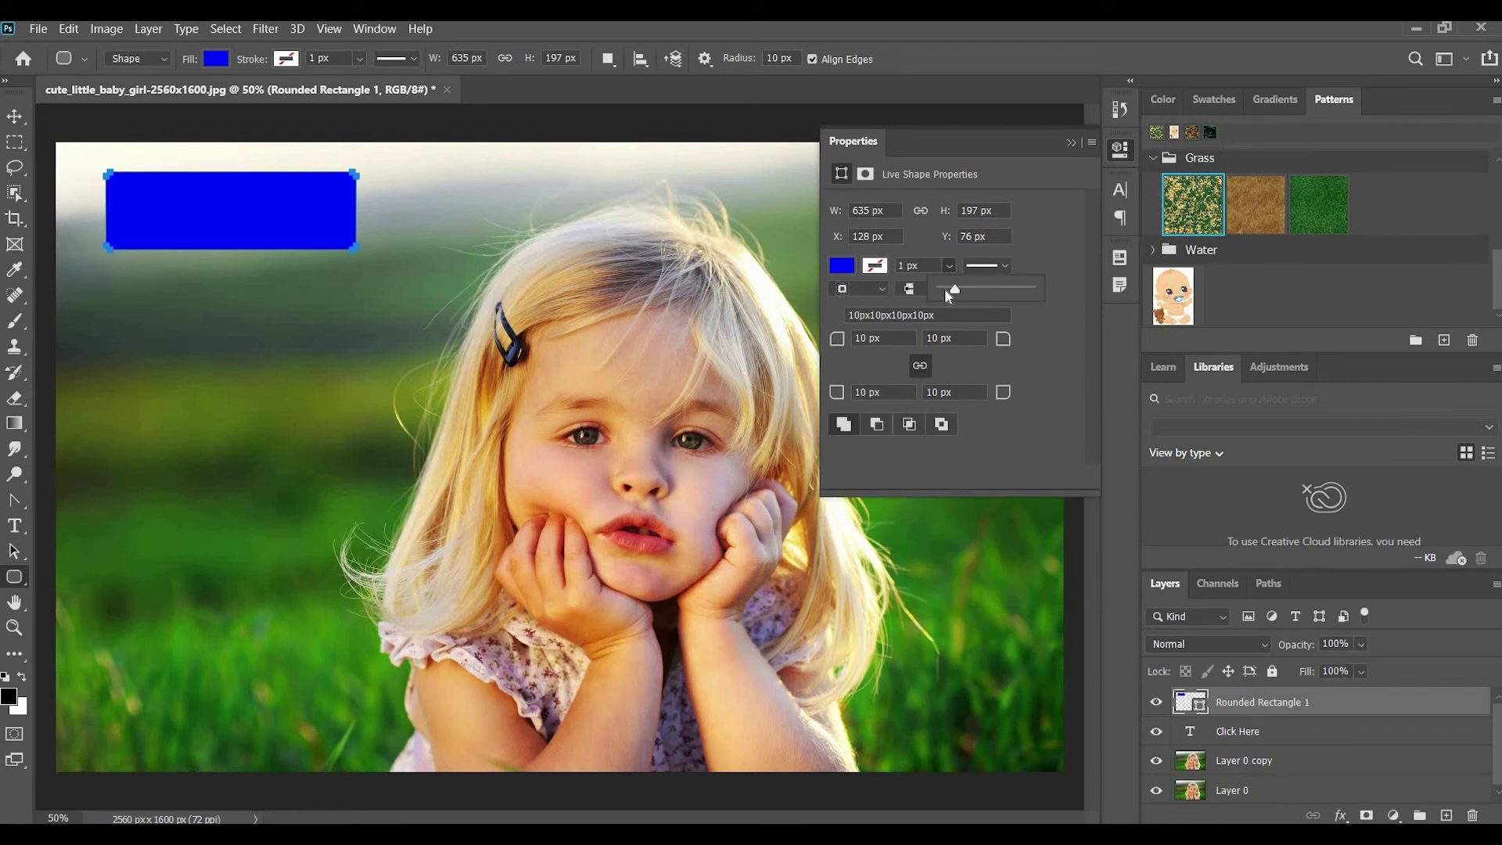
pyautogui.moveTo(967, 291); pyautogui.dragTo(959, 294)
pyautogui.moveTo(959, 296); pyautogui.dragTo(961, 295)
pyautogui.click(885, 268)
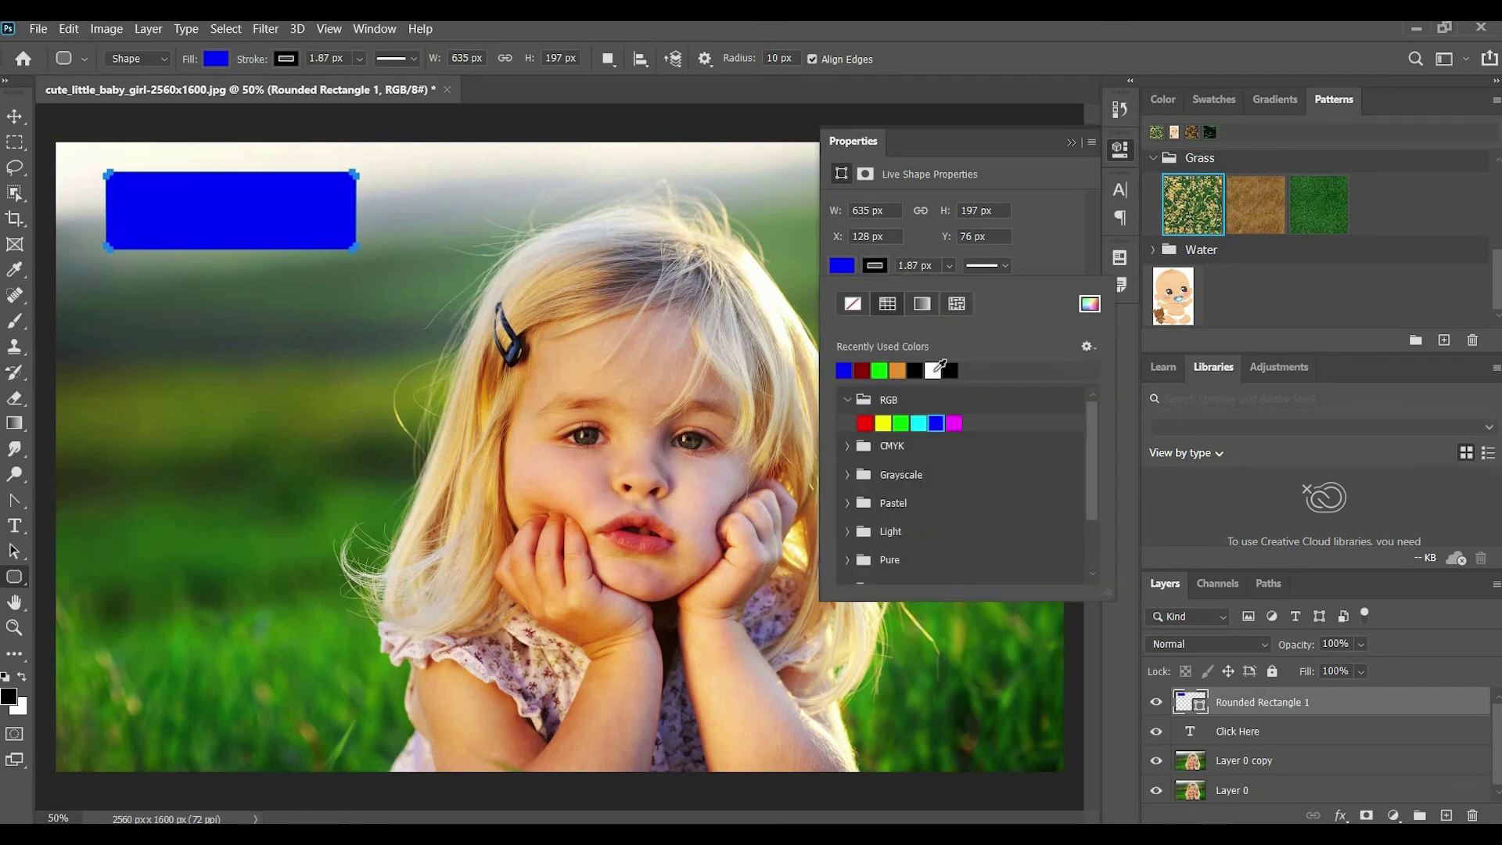
pyautogui.click(934, 371)
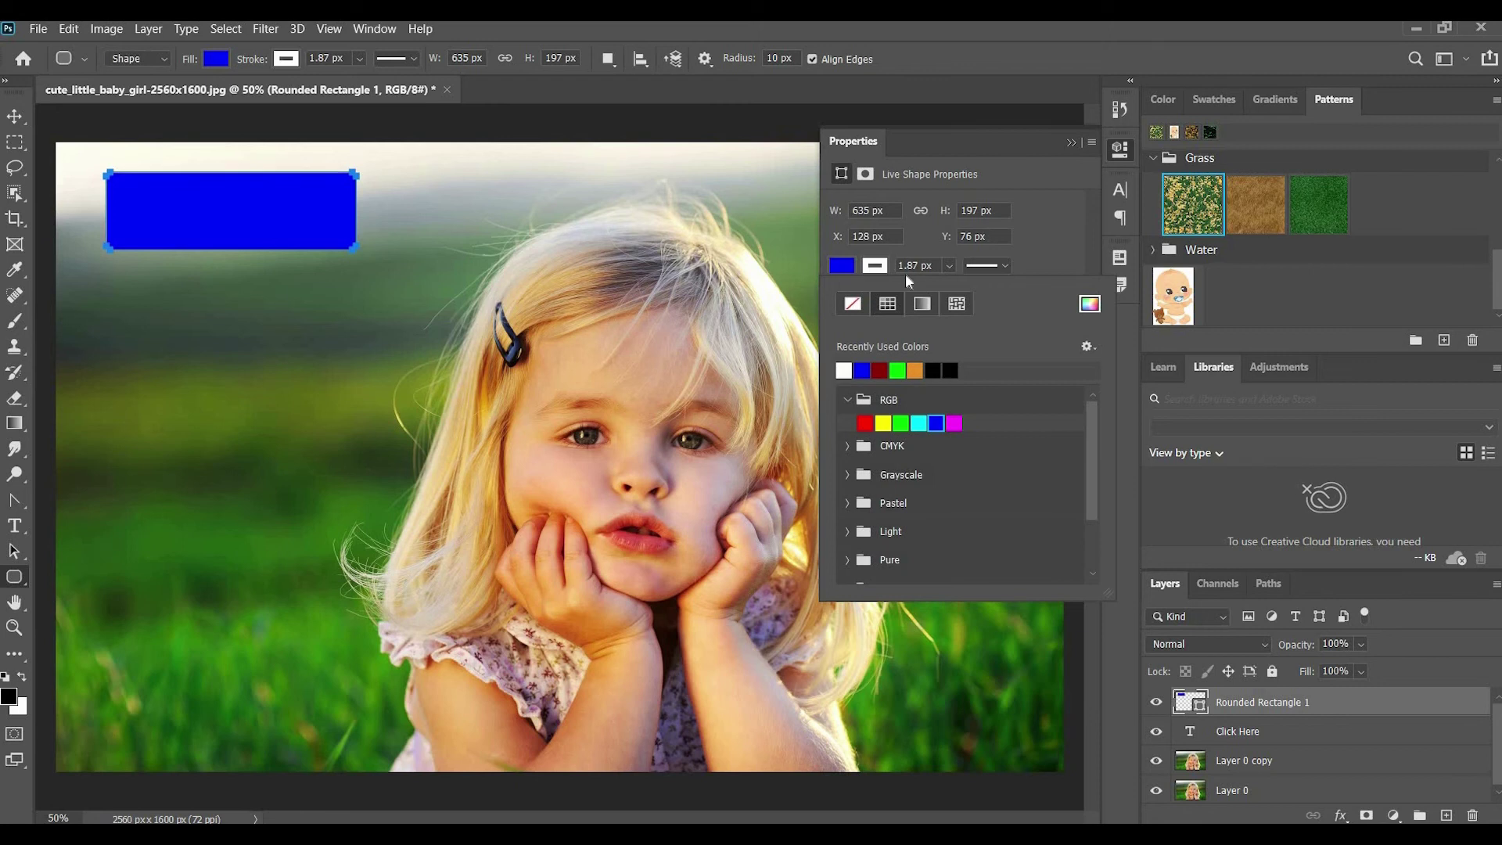
pyautogui.click(948, 265)
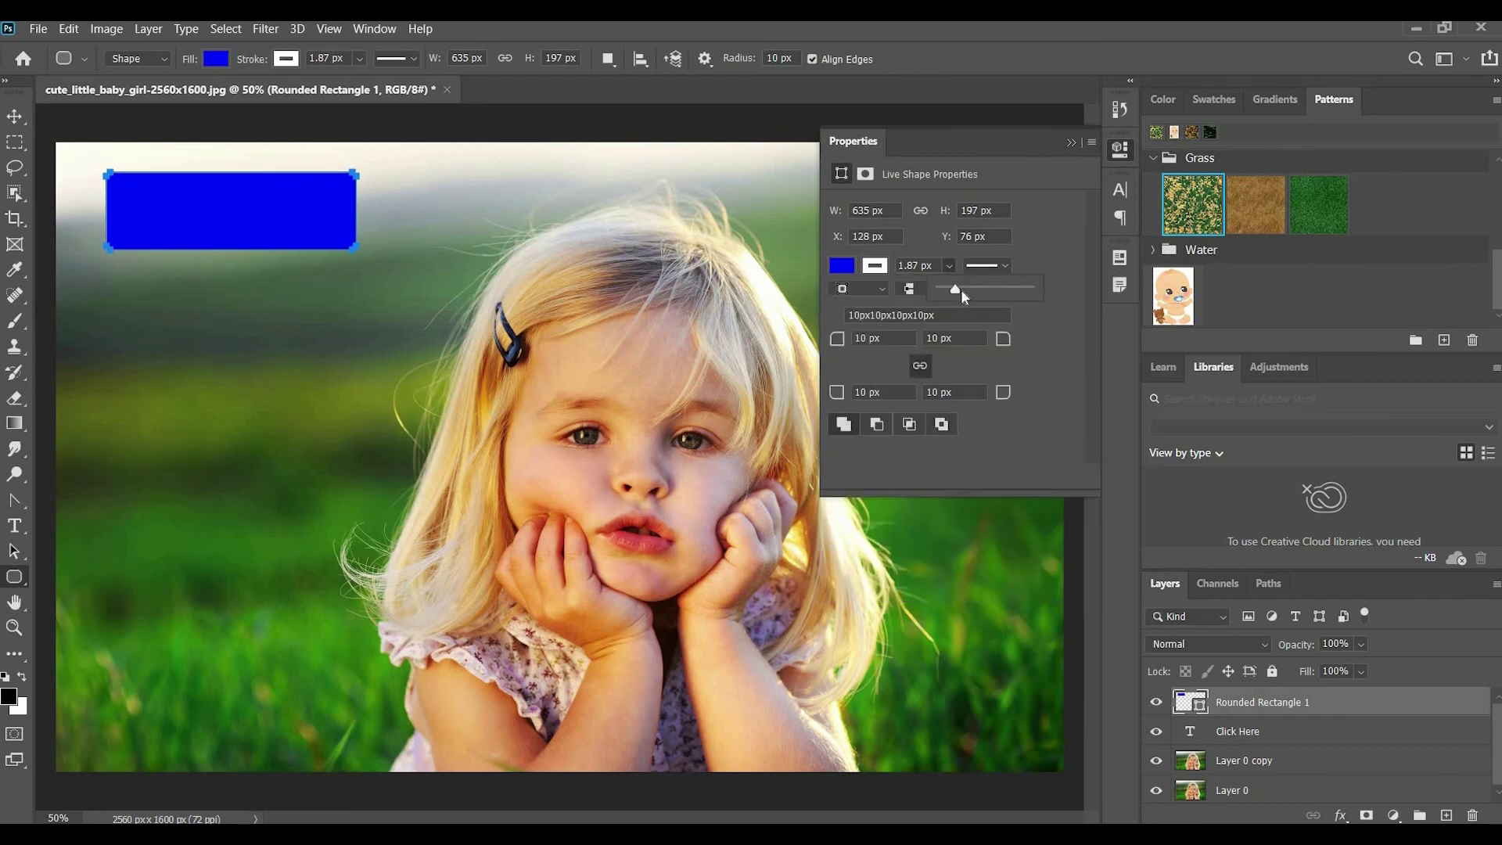
pyautogui.click(961, 289)
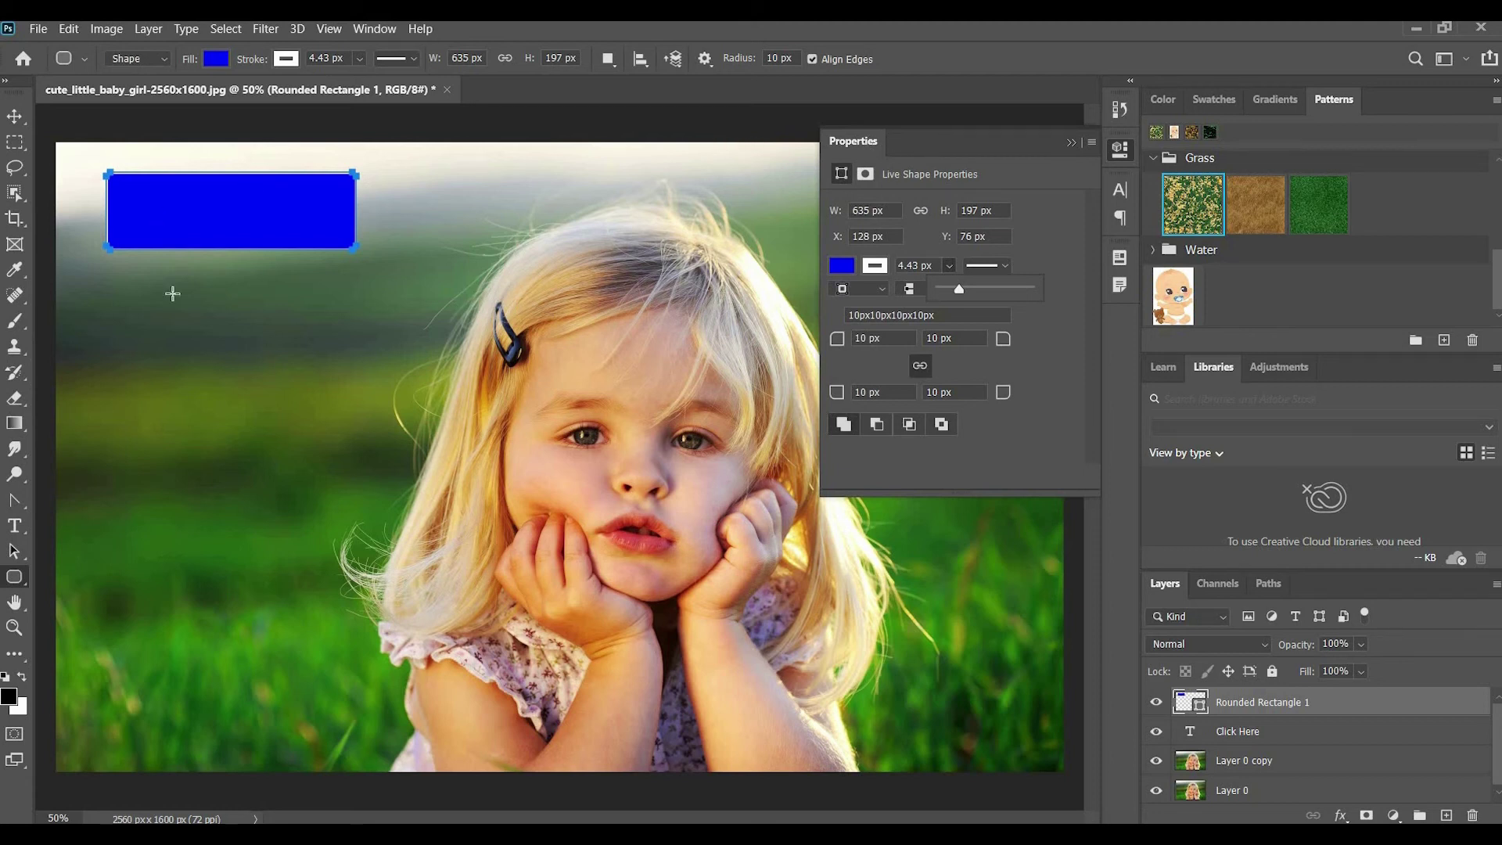
pyautogui.click(739, 253)
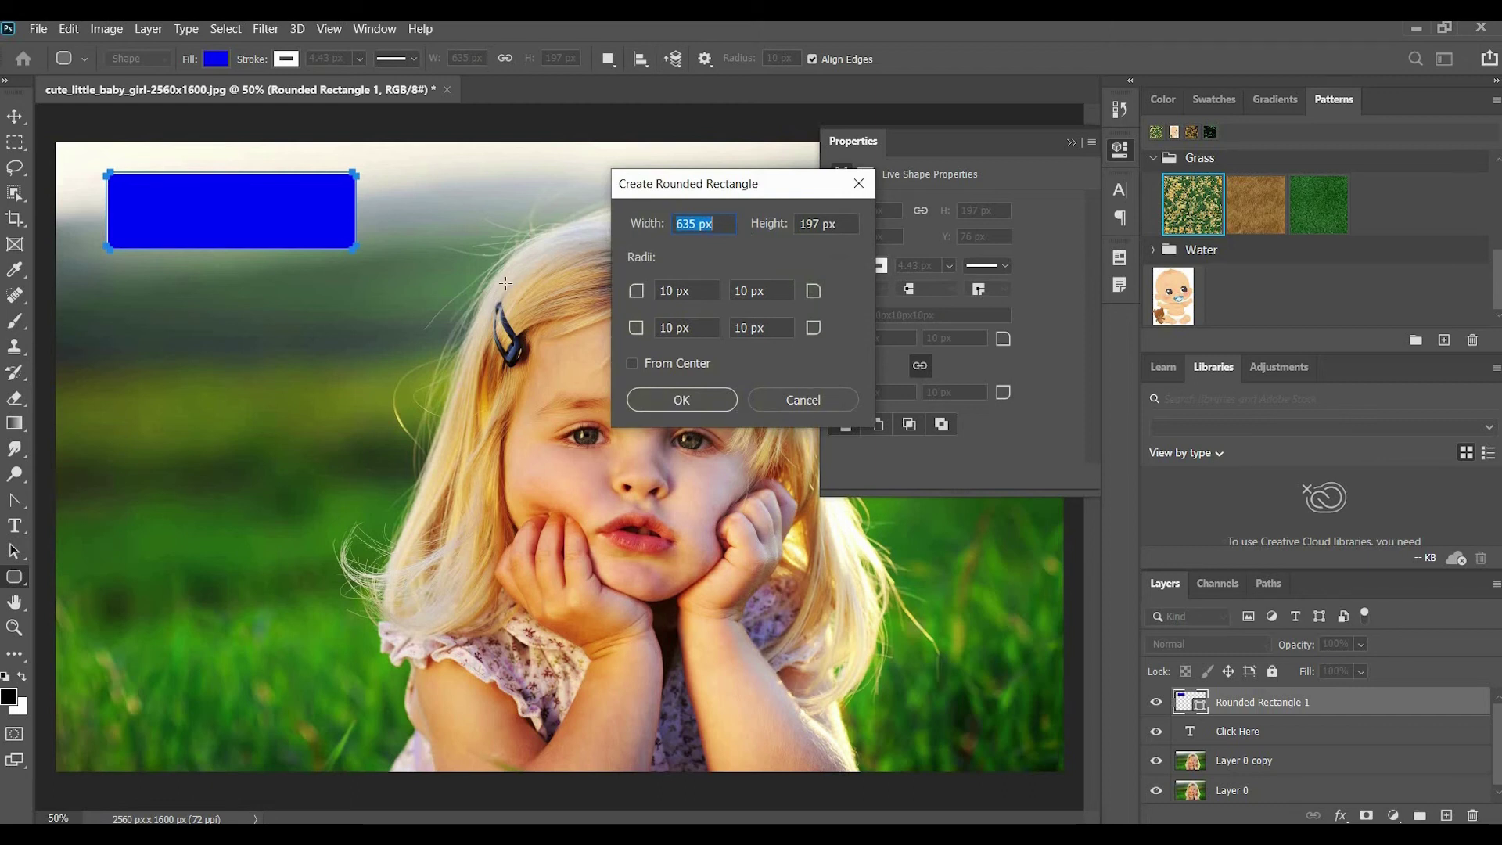
pyautogui.click(802, 399)
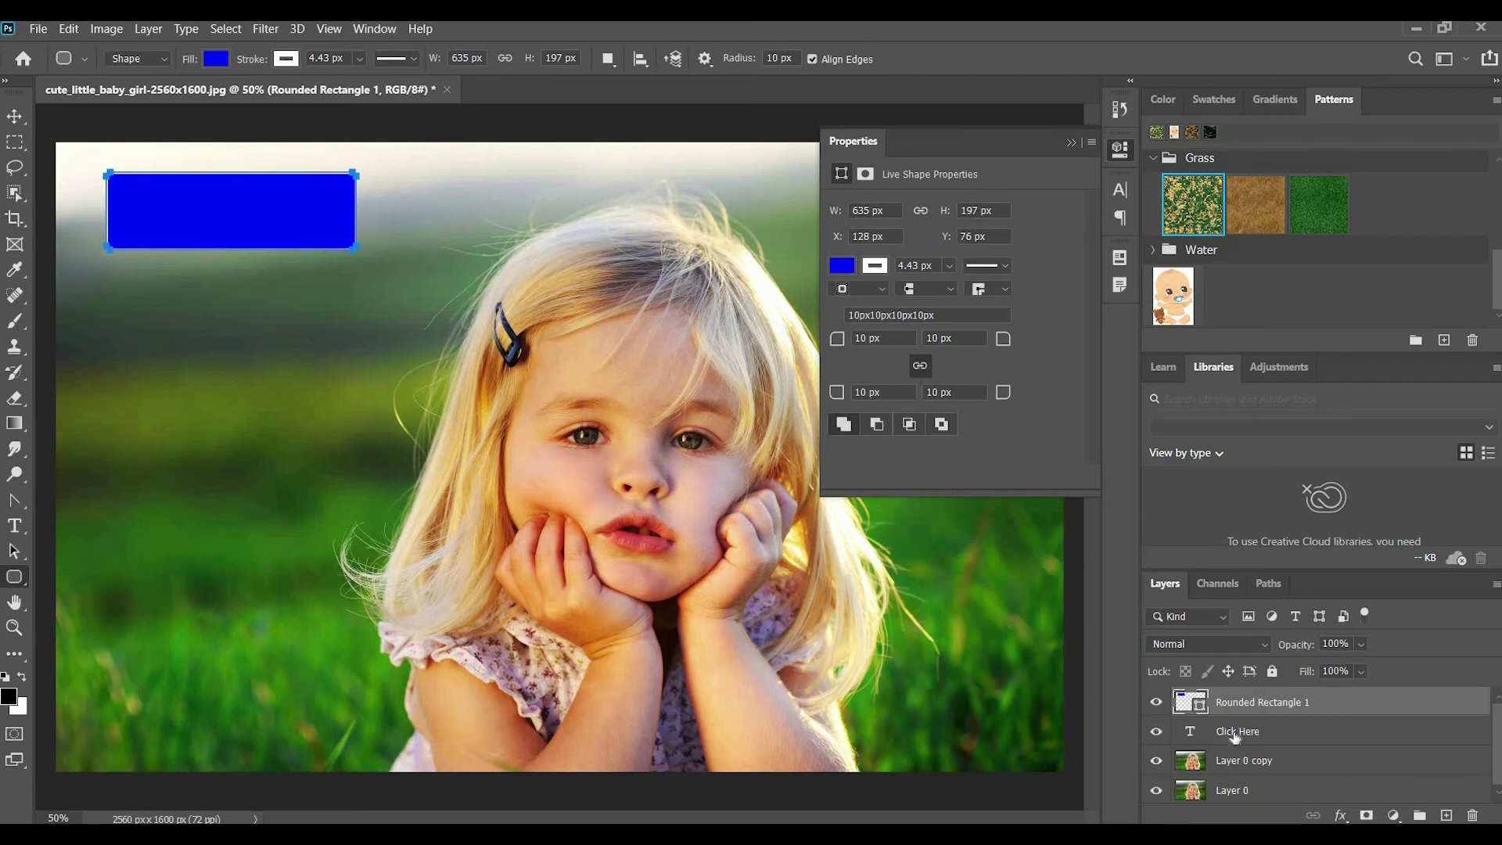
# Place the "Click Here" text layer above Rounded Rectangle 1 and set its text color to white (ffffff)
pyautogui.moveTo(1234, 735); pyautogui.dragTo(1247, 697)
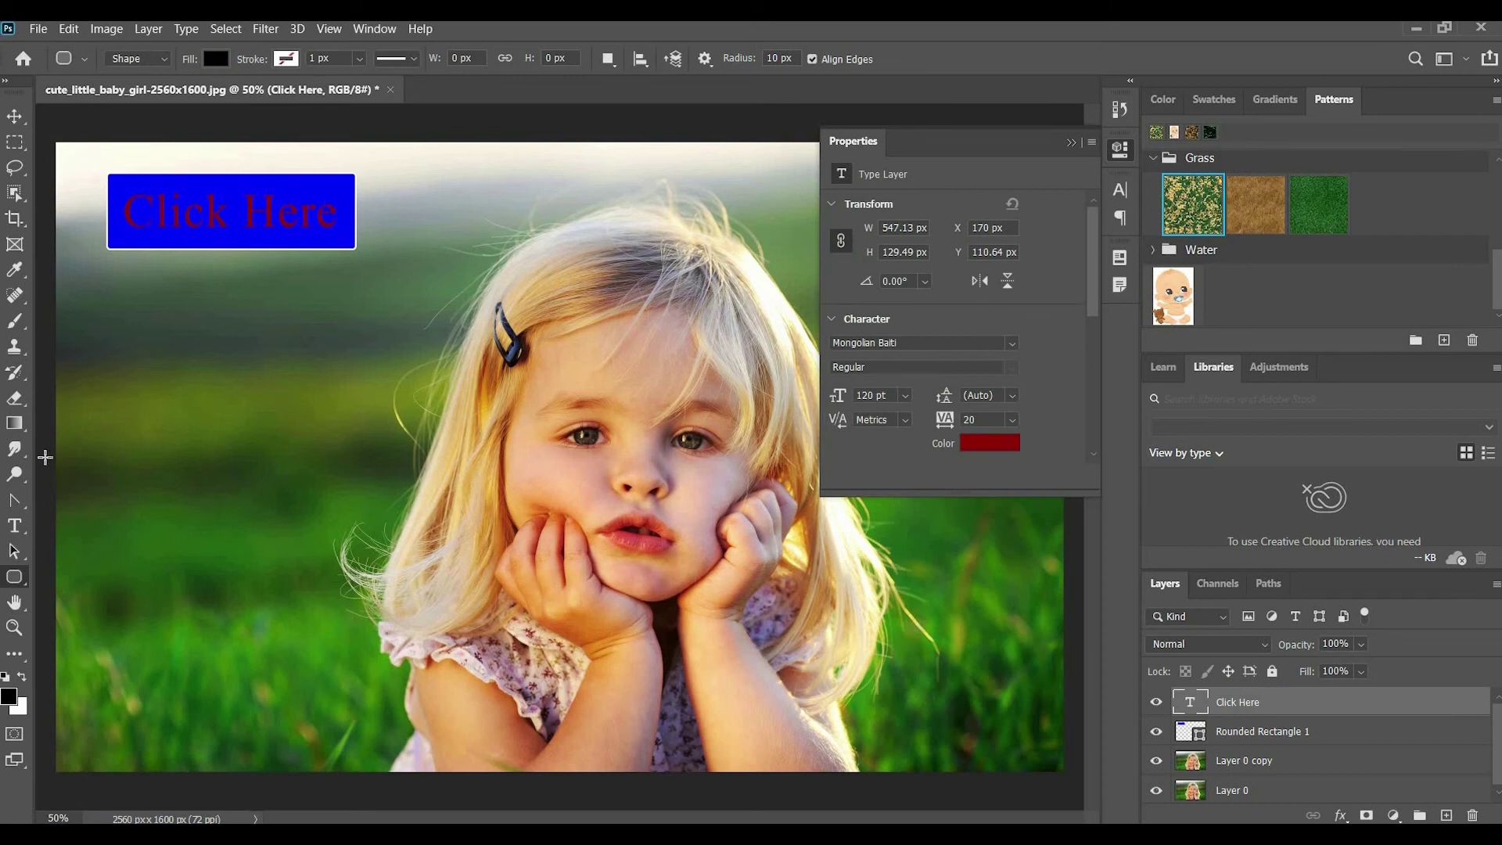
pyautogui.click(15, 525)
pyautogui.click(236, 213)
pyautogui.hotkey('ctrl', 'a')
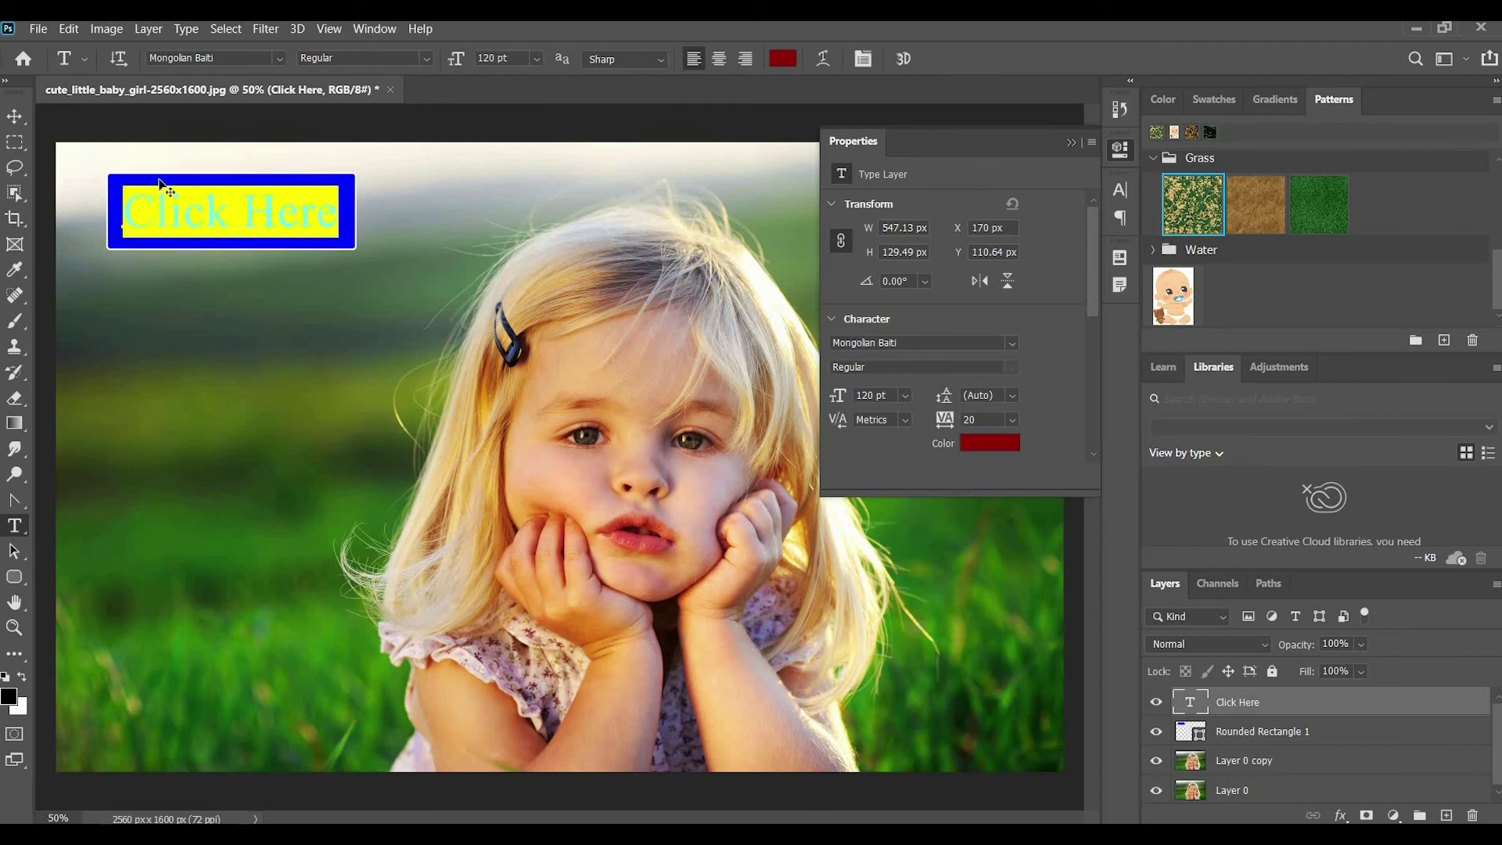
pyautogui.click(790, 61)
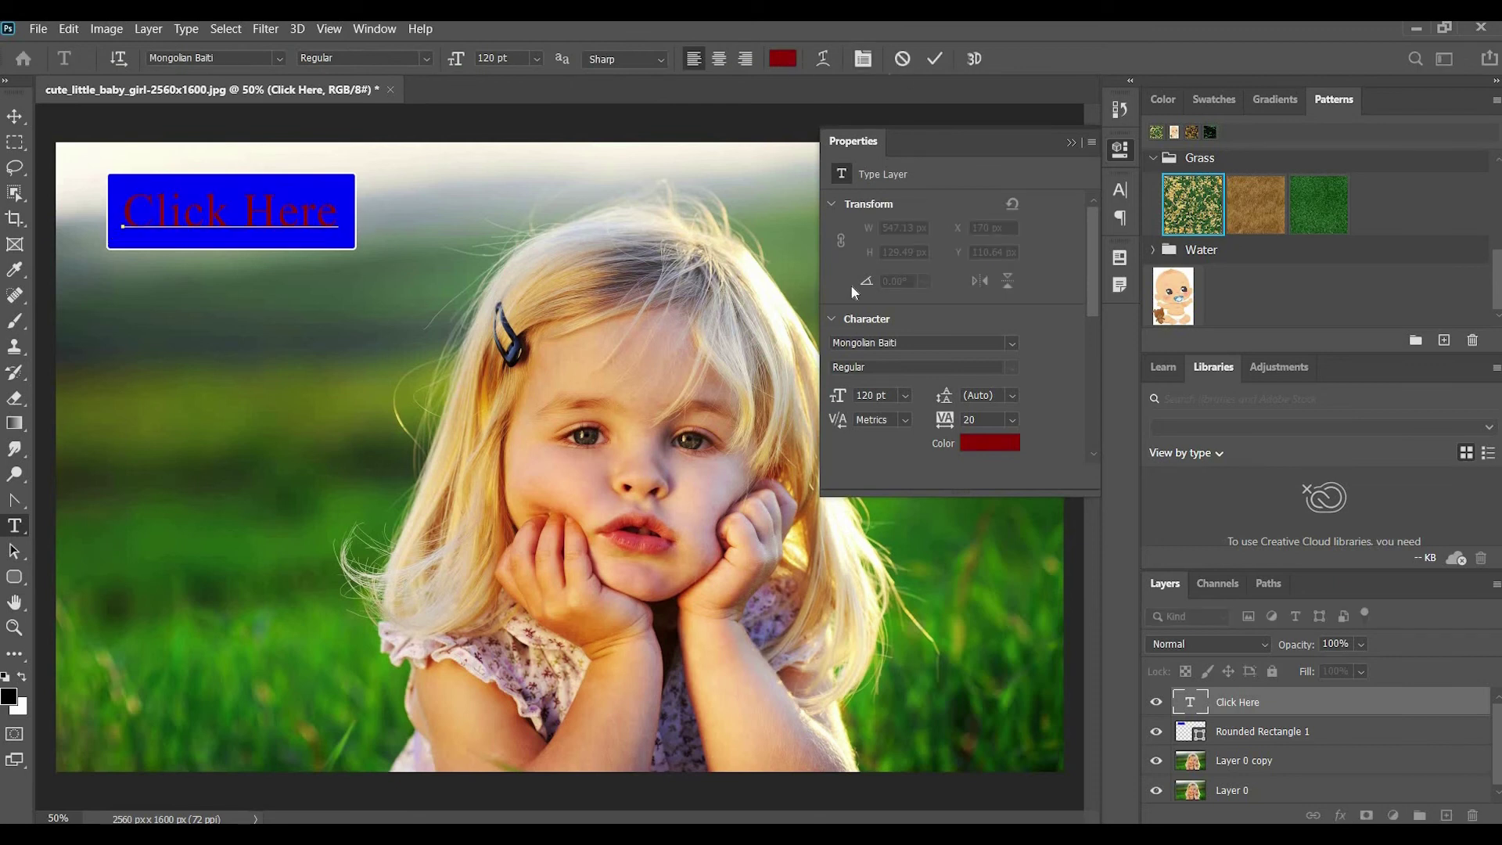
pyautogui.write('ffffff')
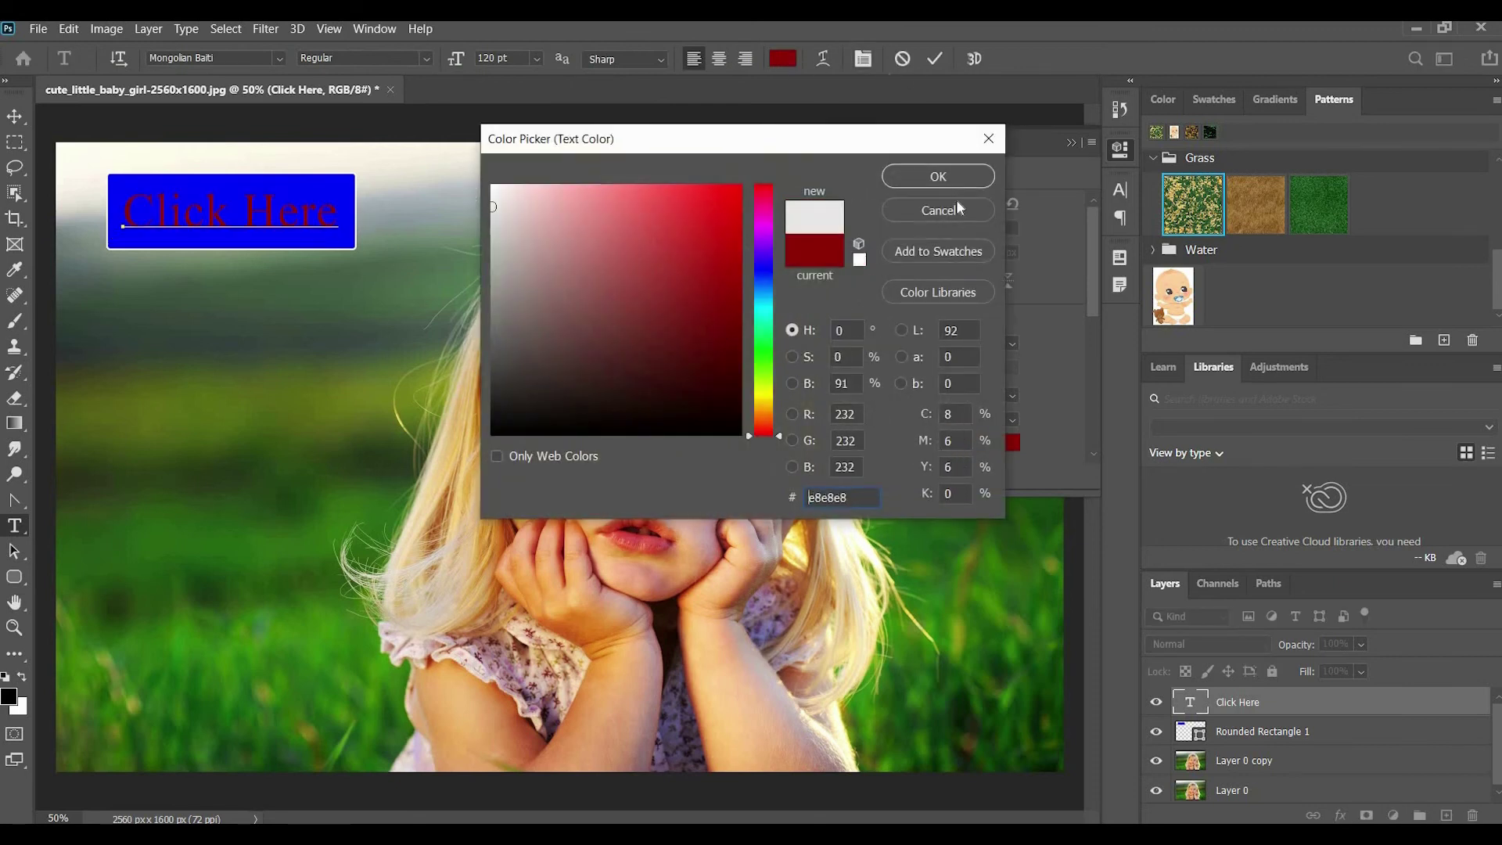
pyautogui.click(939, 176)
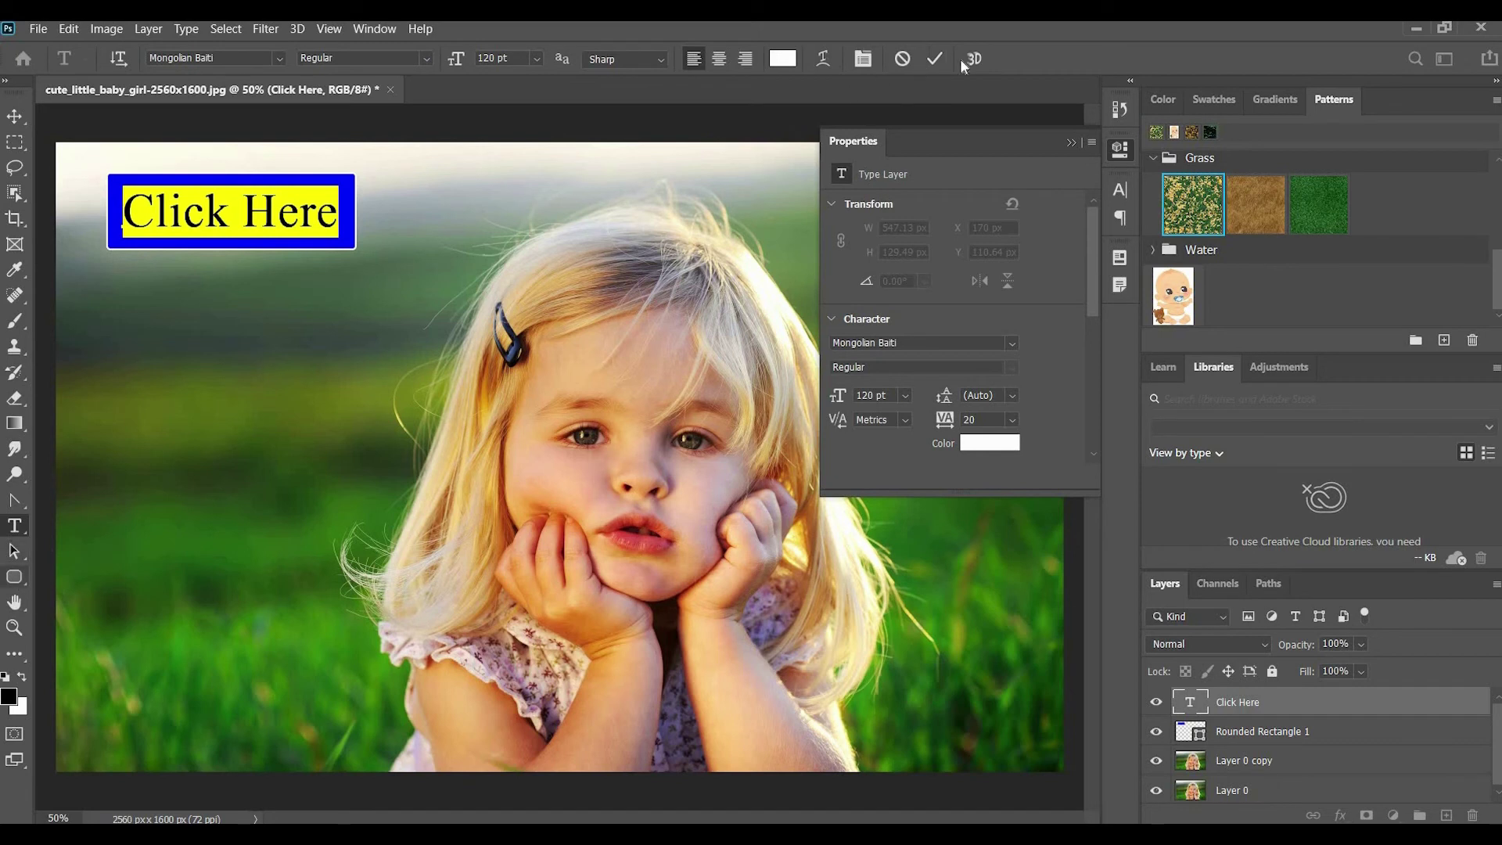
pyautogui.click(936, 60)
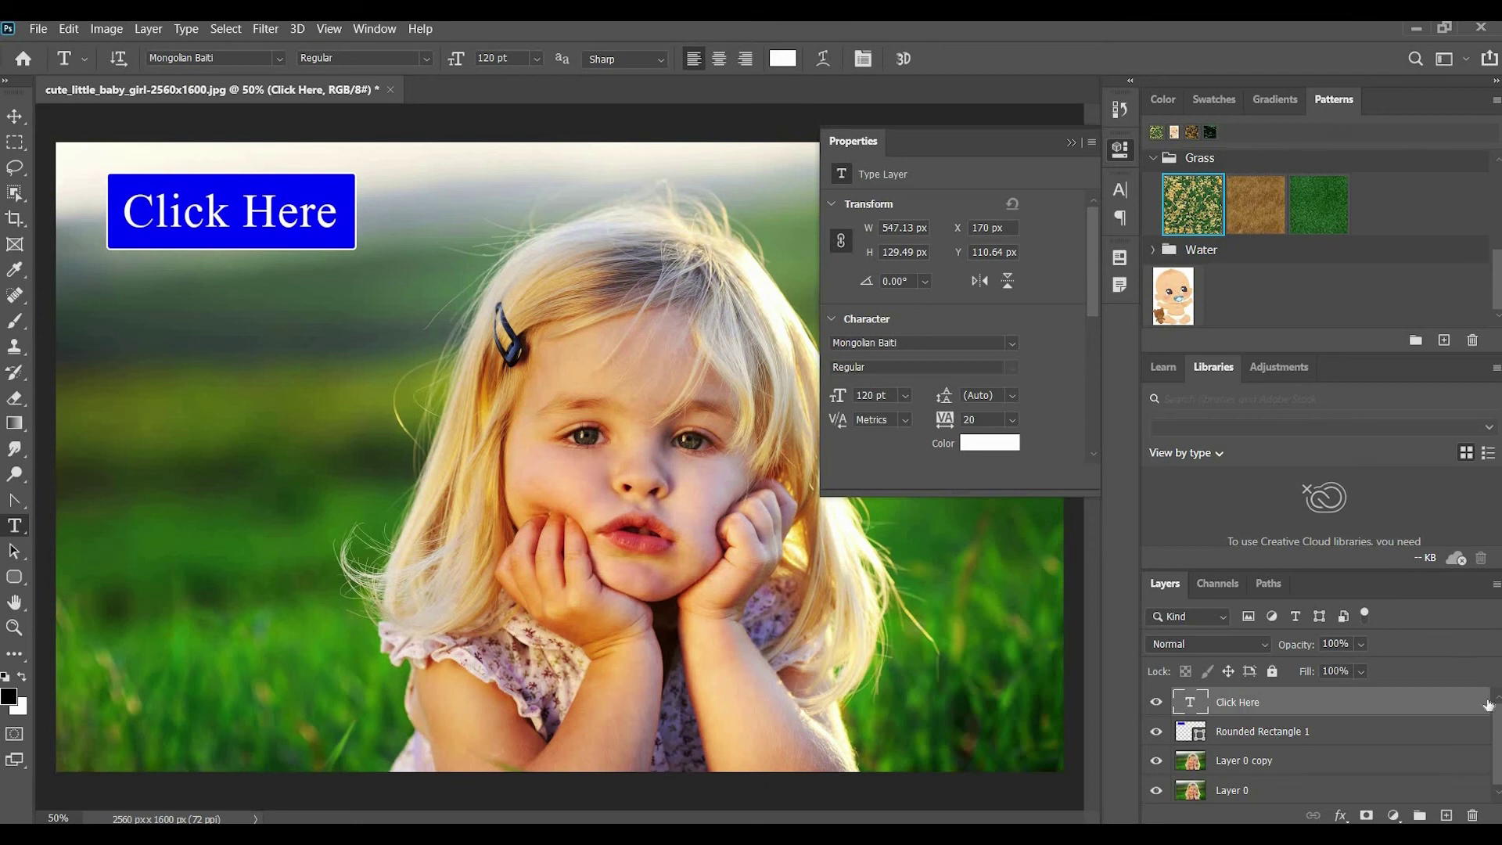
# Open the layer style settings of the Rounded Rectangle 1 layer
pyautogui.click(1370, 735)
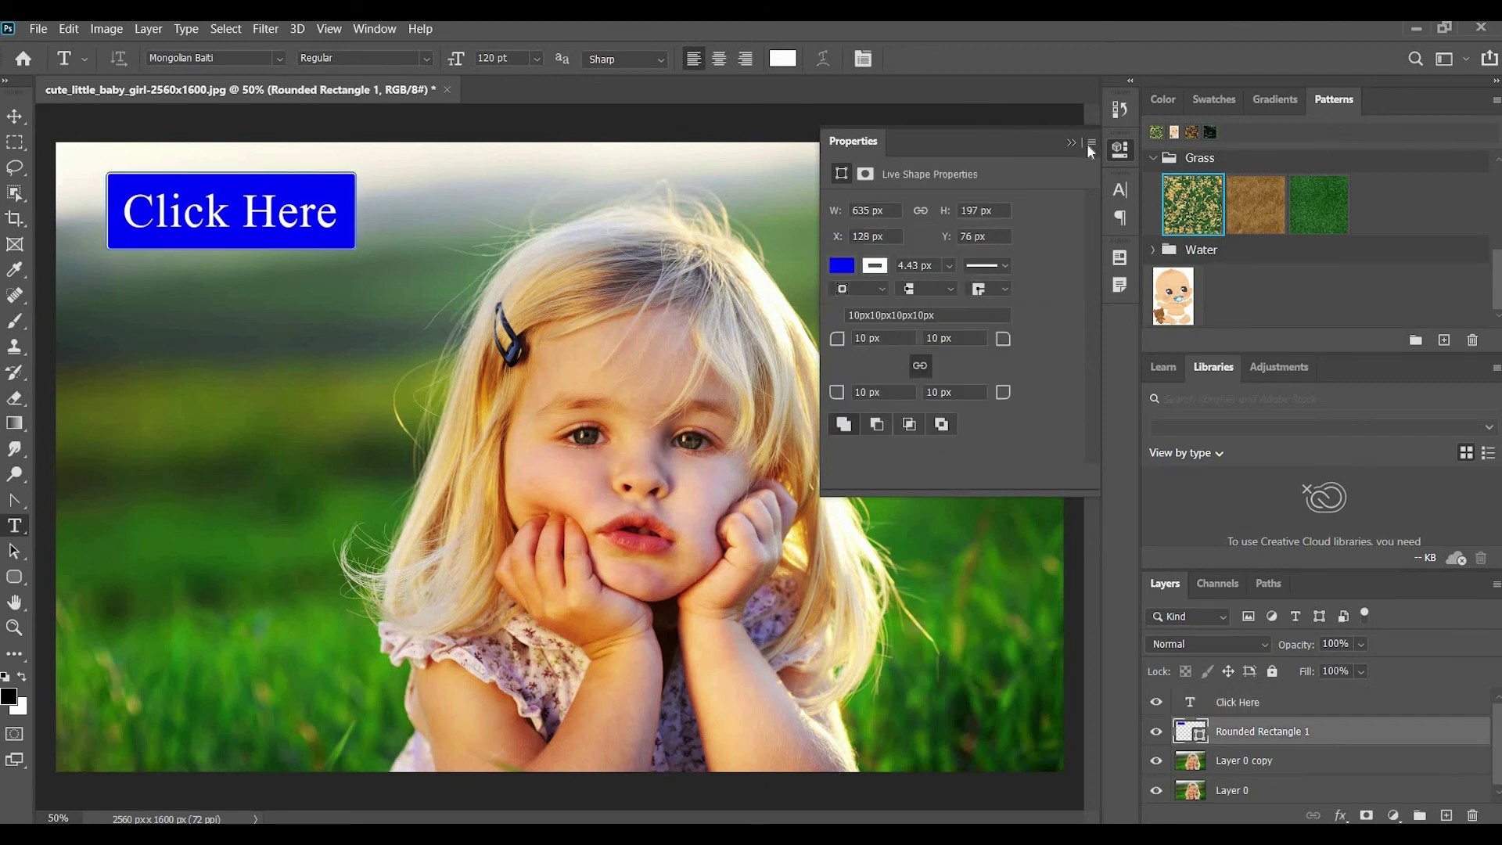
pyautogui.click(1389, 638)
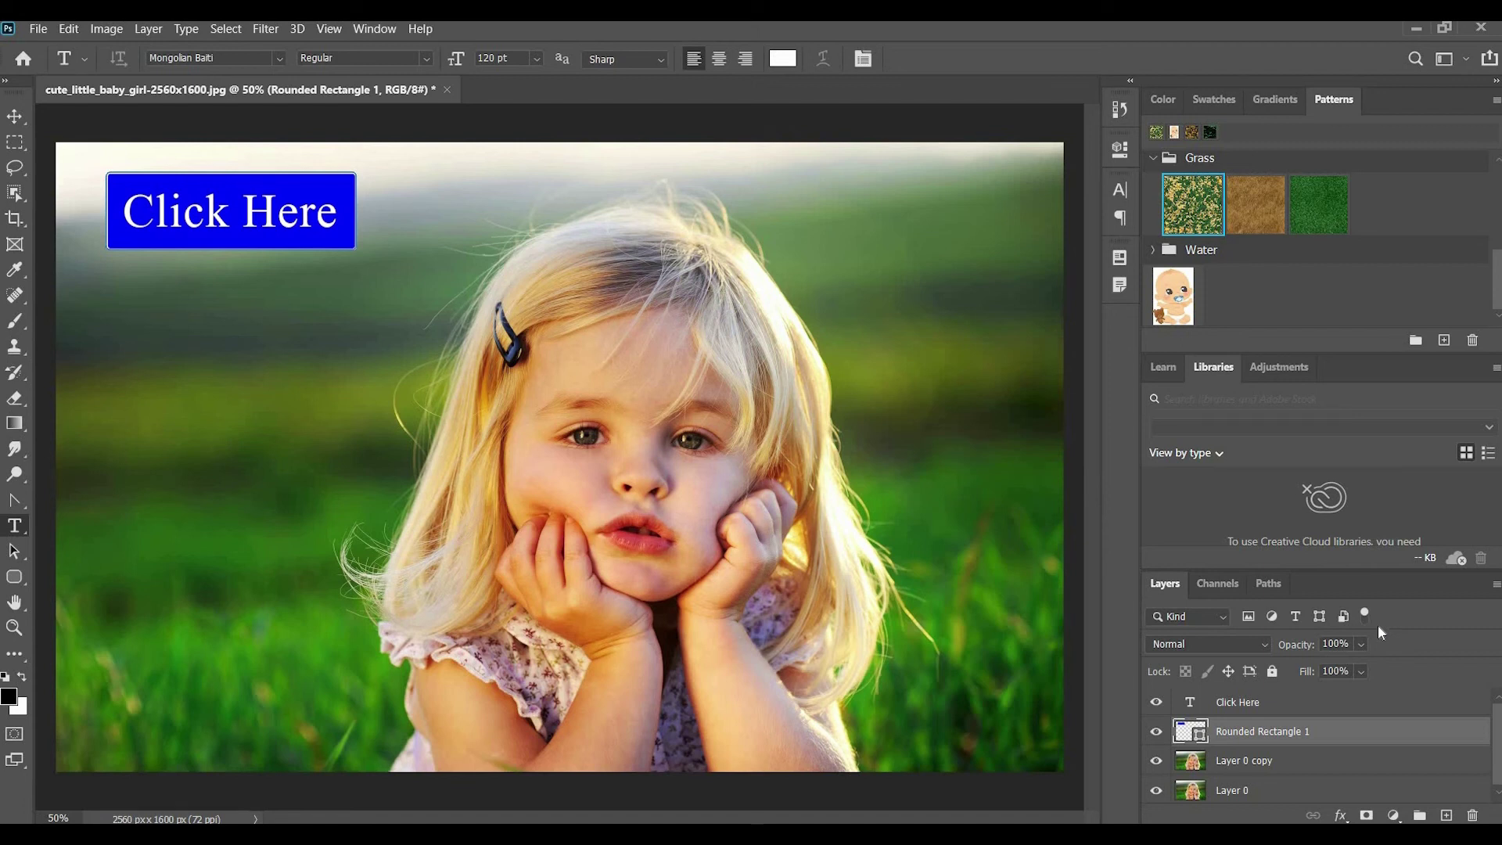
pyautogui.doubleClick(1453, 736)
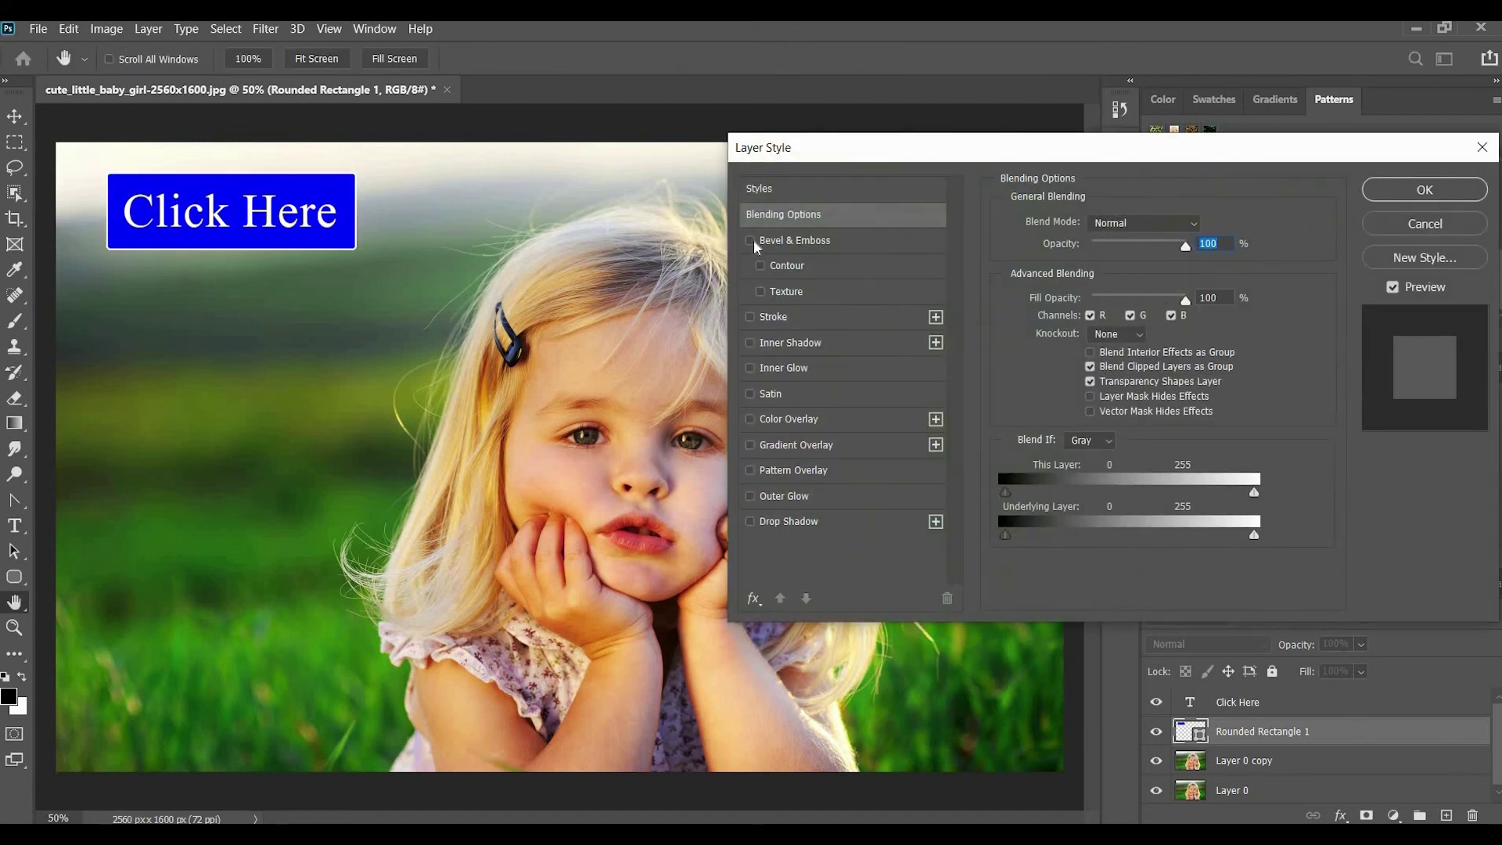
# Enable Bevel & Emboss on the blue rectangle with a depth of 303% and a size of 32 px
pyautogui.click(750, 241)
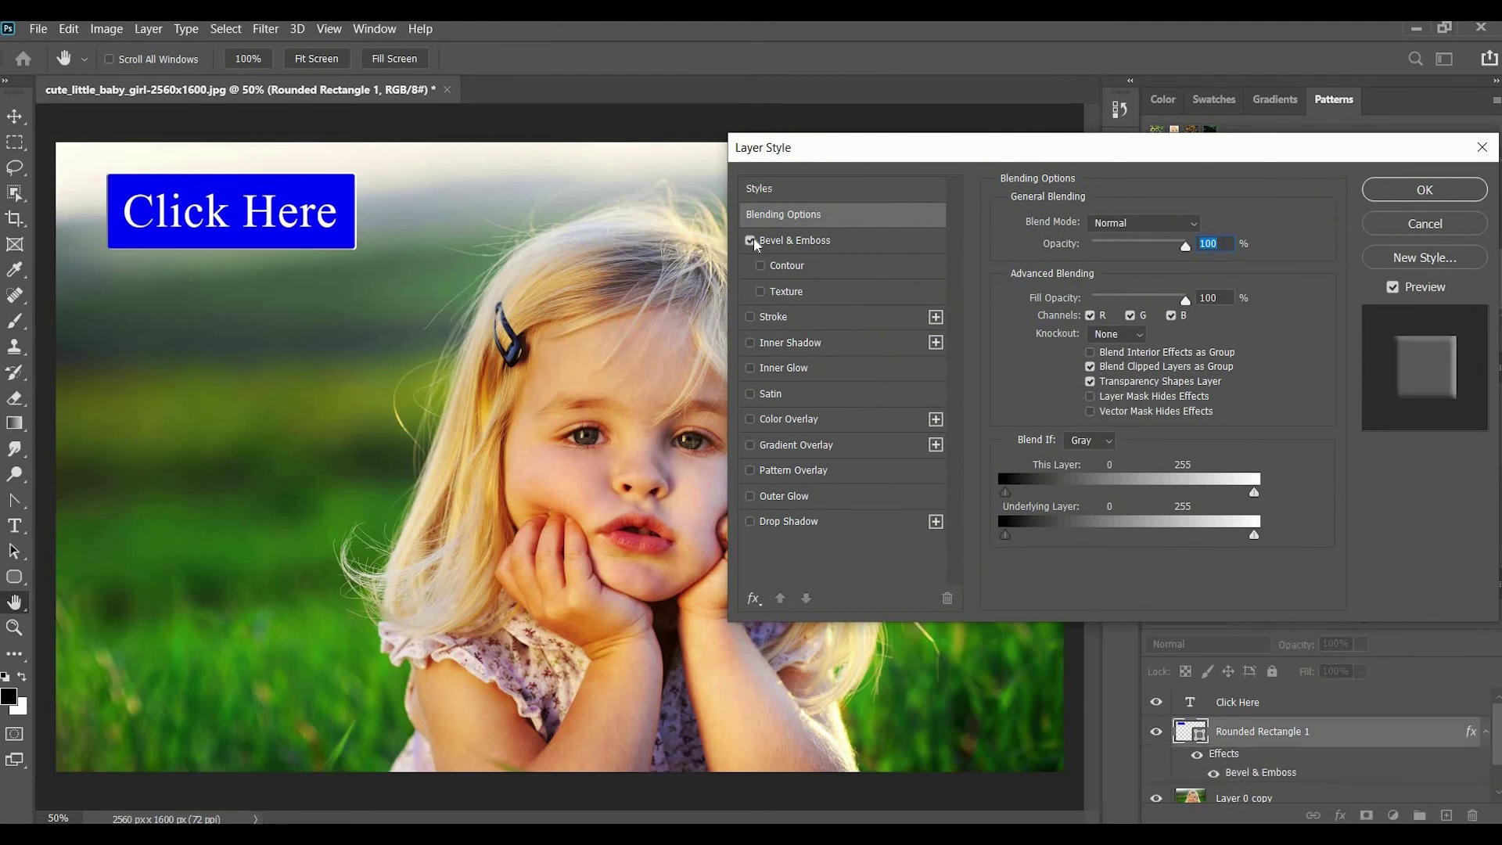
pyautogui.click(745, 242)
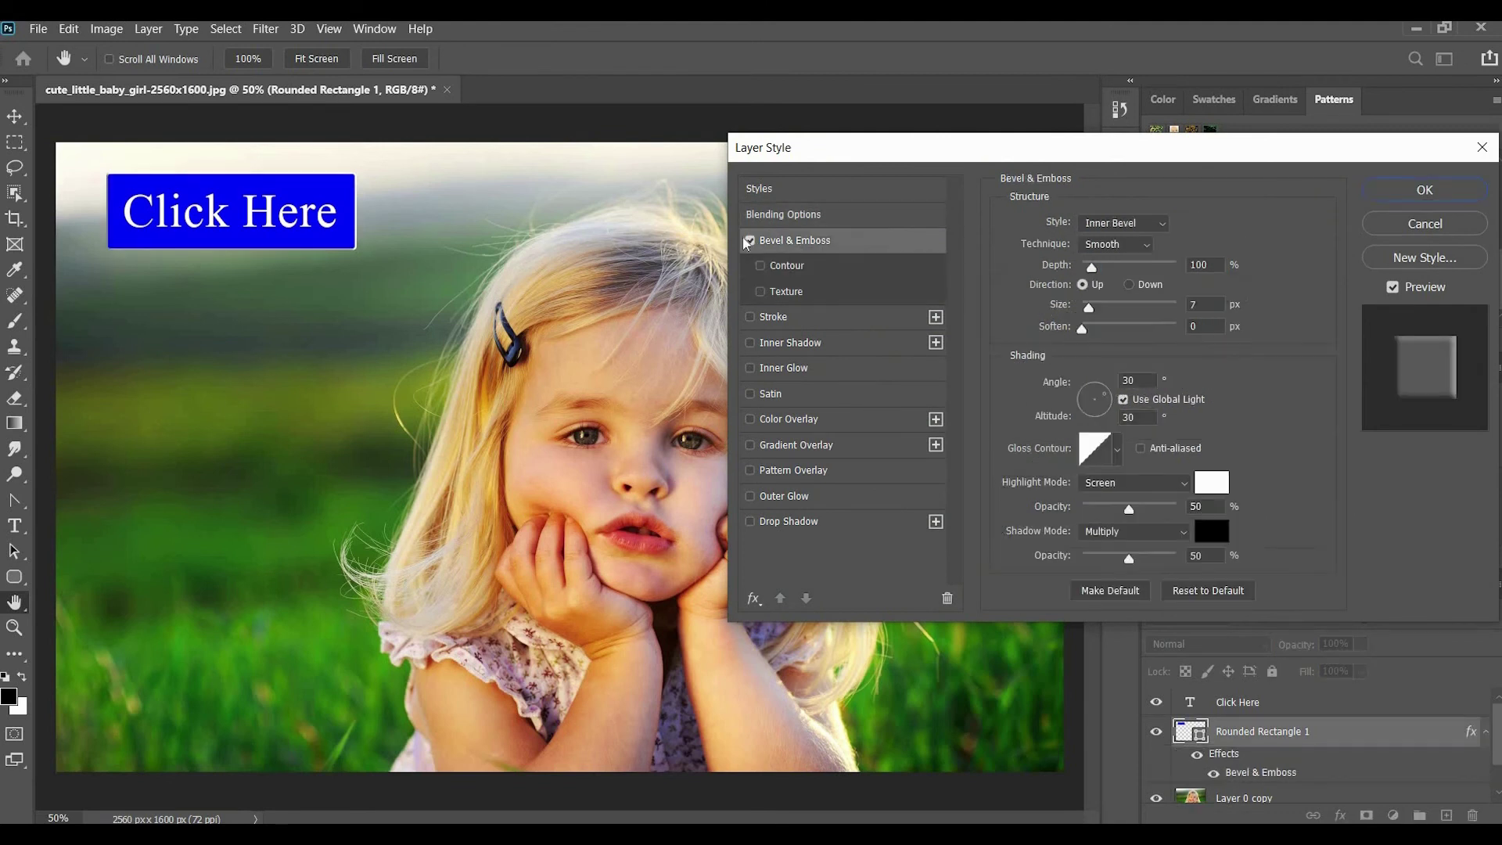
pyautogui.click(750, 241)
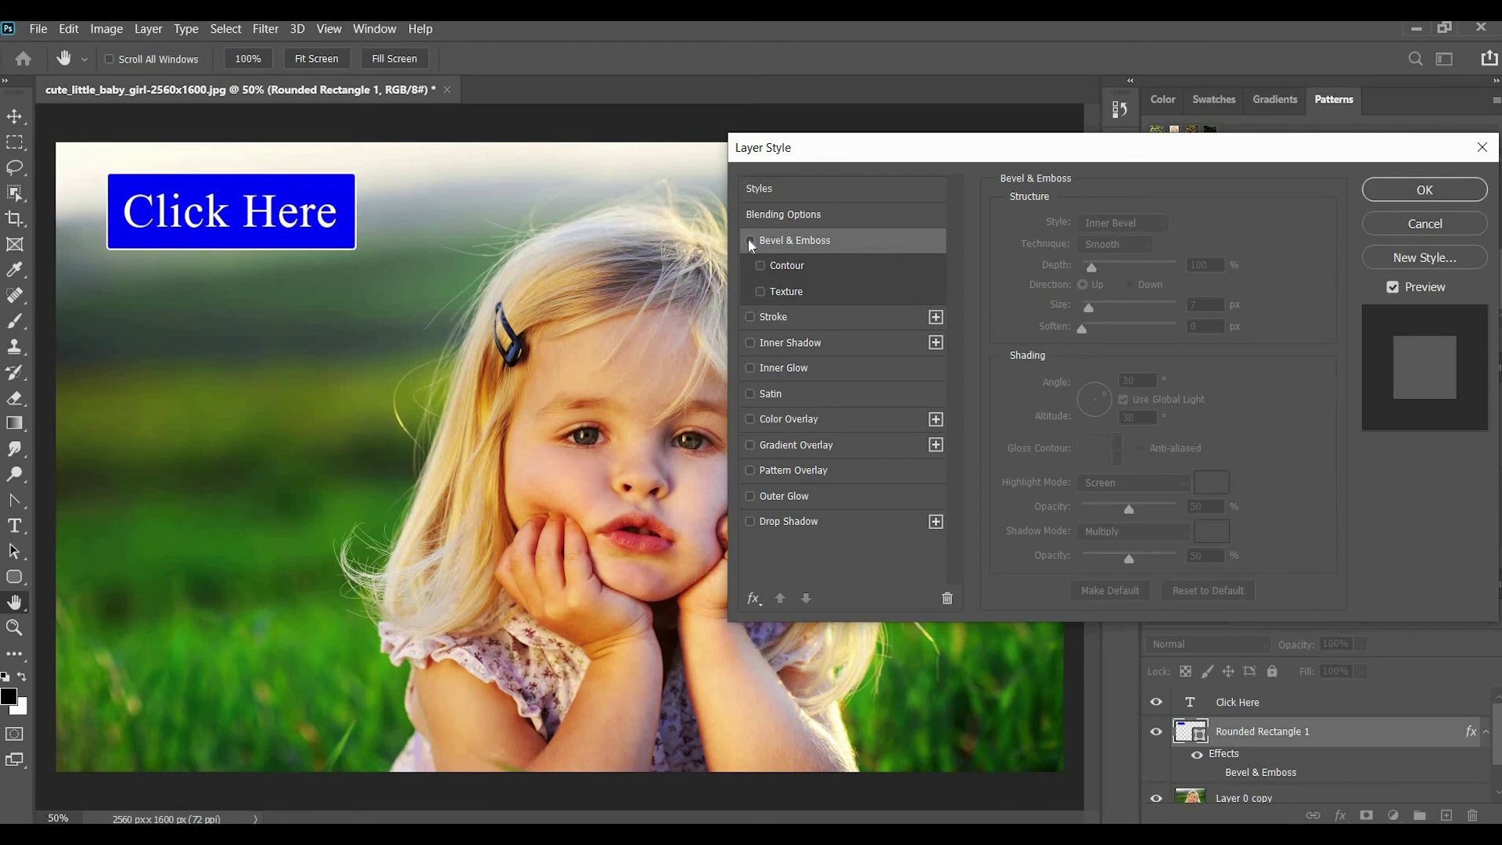
pyautogui.click(750, 241)
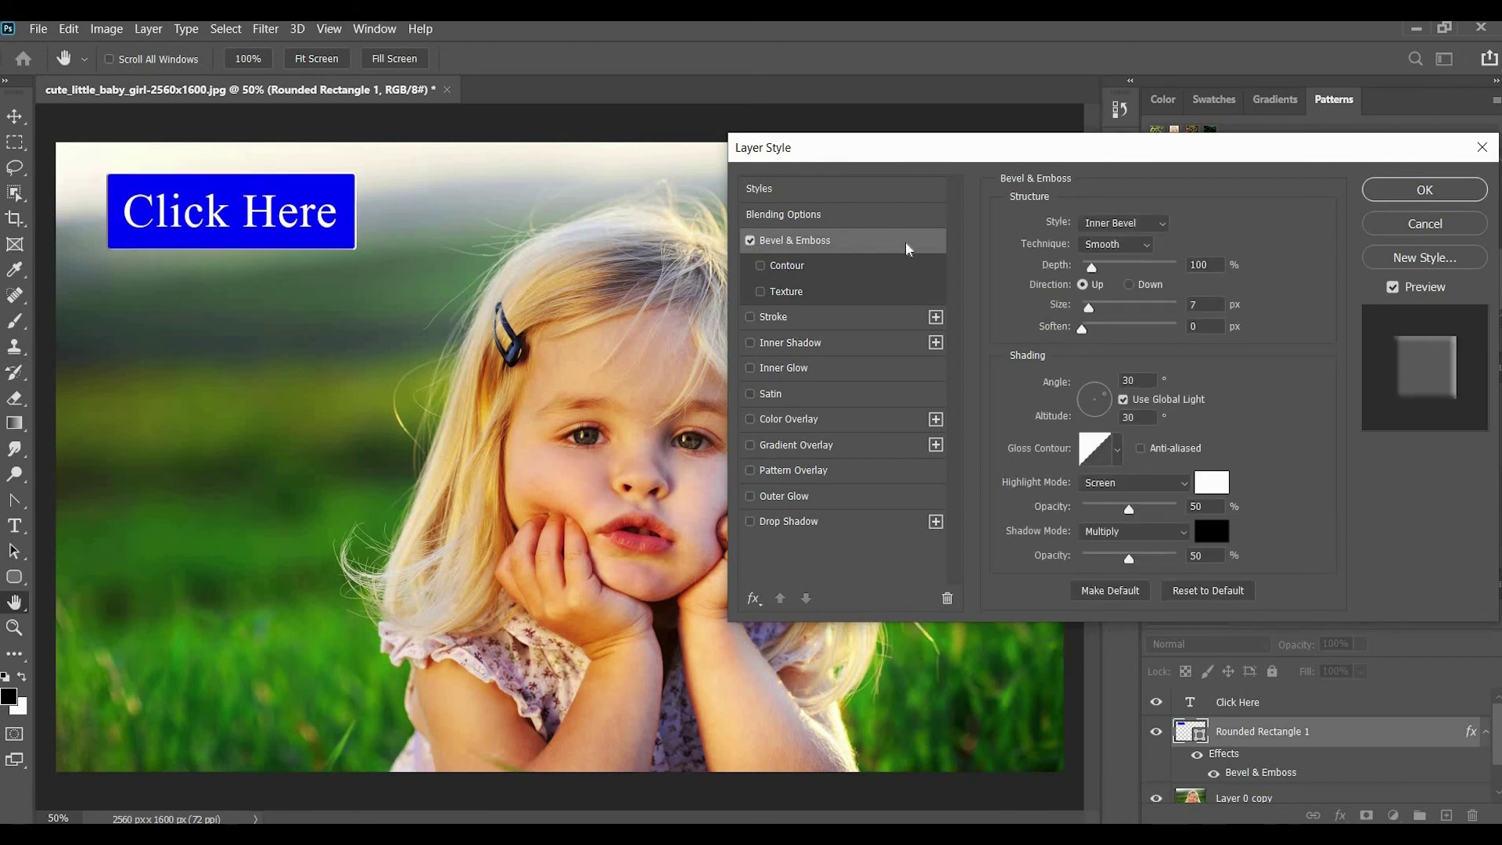
pyautogui.click(812, 243)
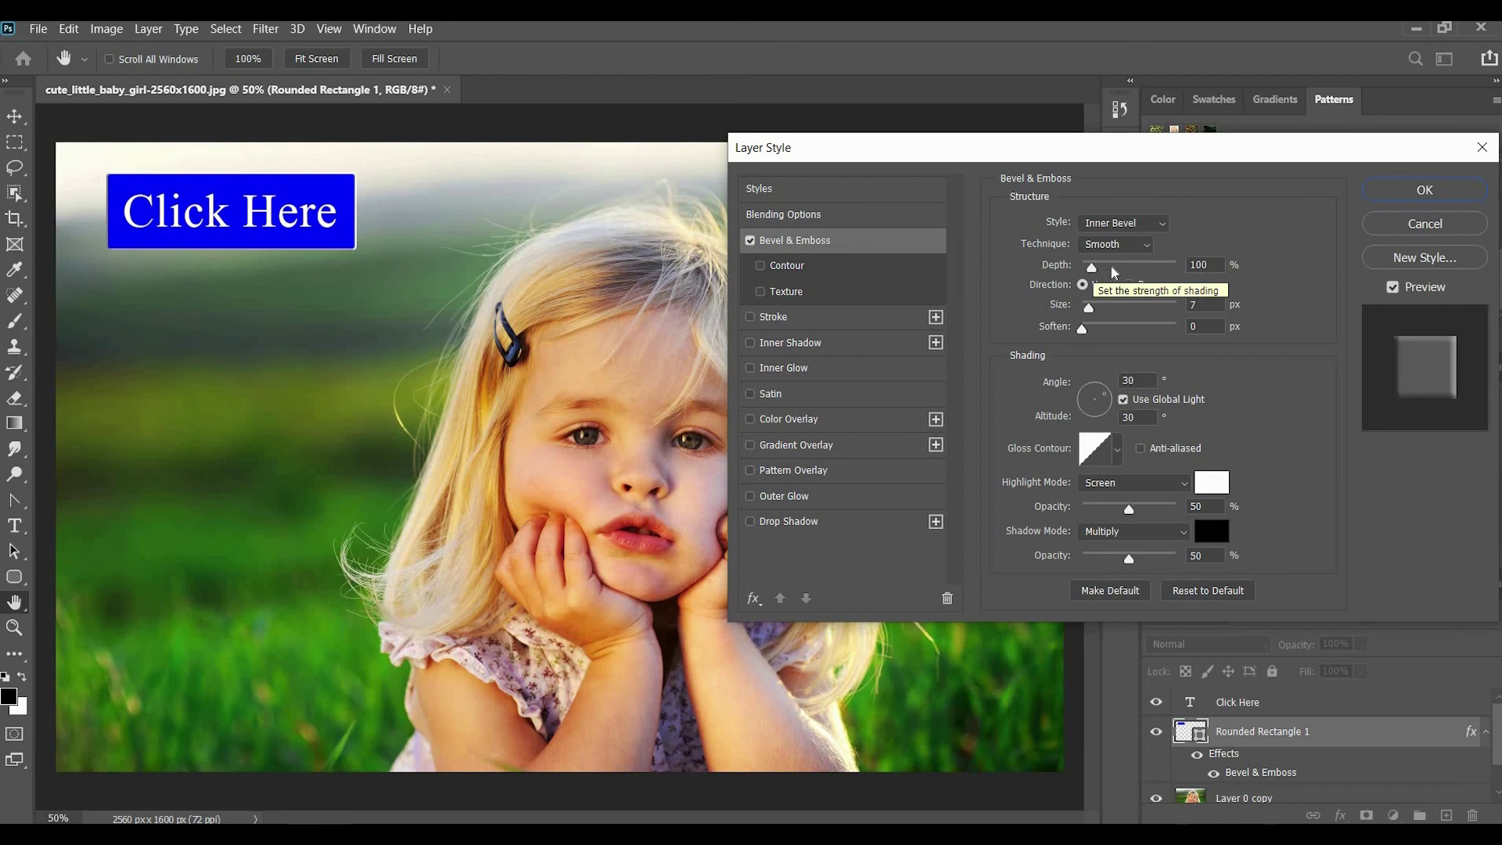
pyautogui.moveTo(1114, 270); pyautogui.dragTo(1103, 310)
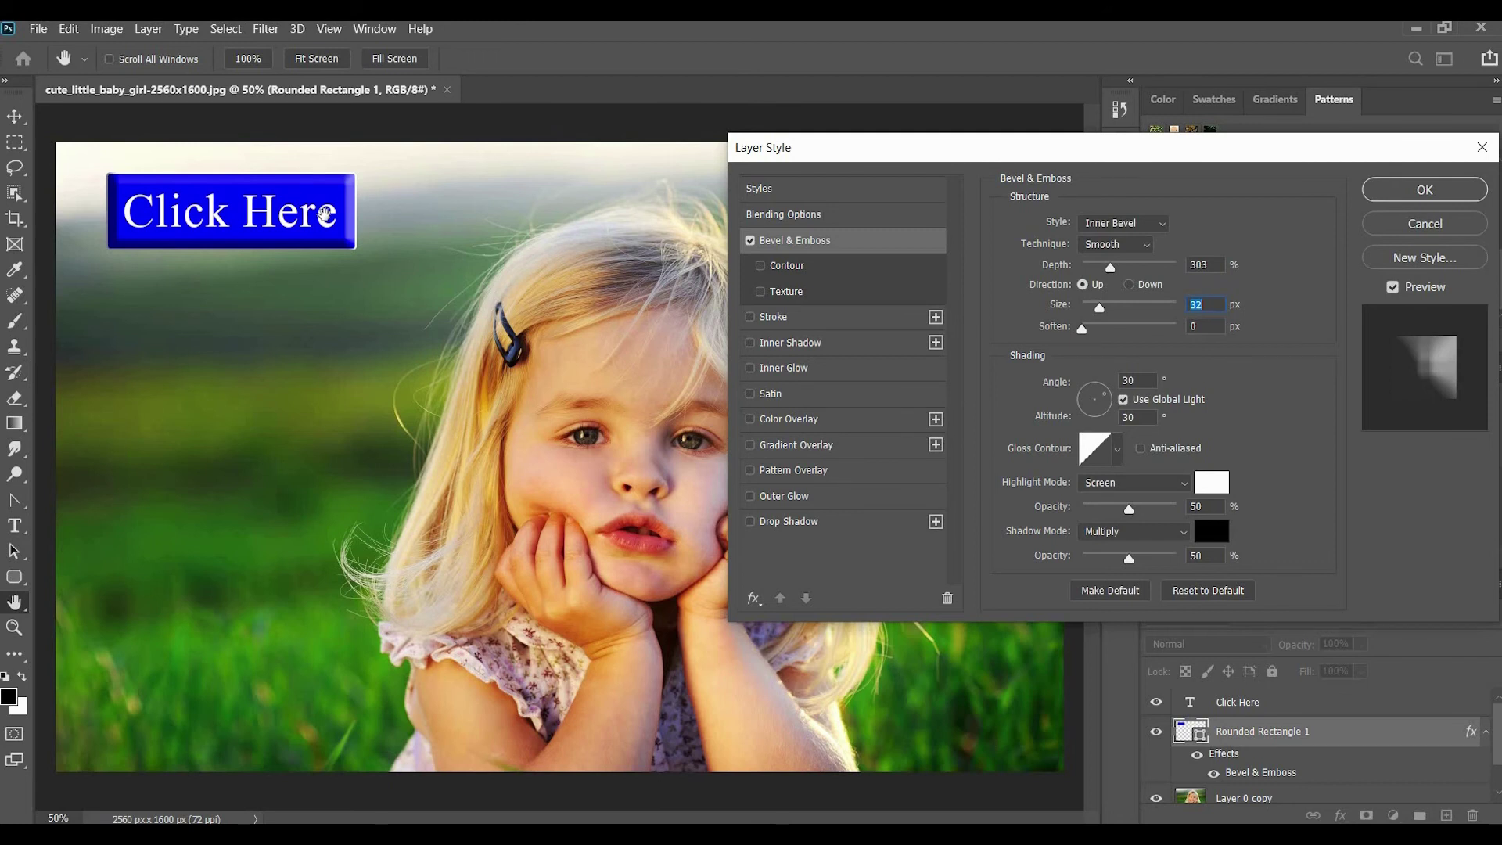
# Set the bevel's soften value to 6 px and its highlight opacity to 54%
pyautogui.scroll(1, 325, 215)
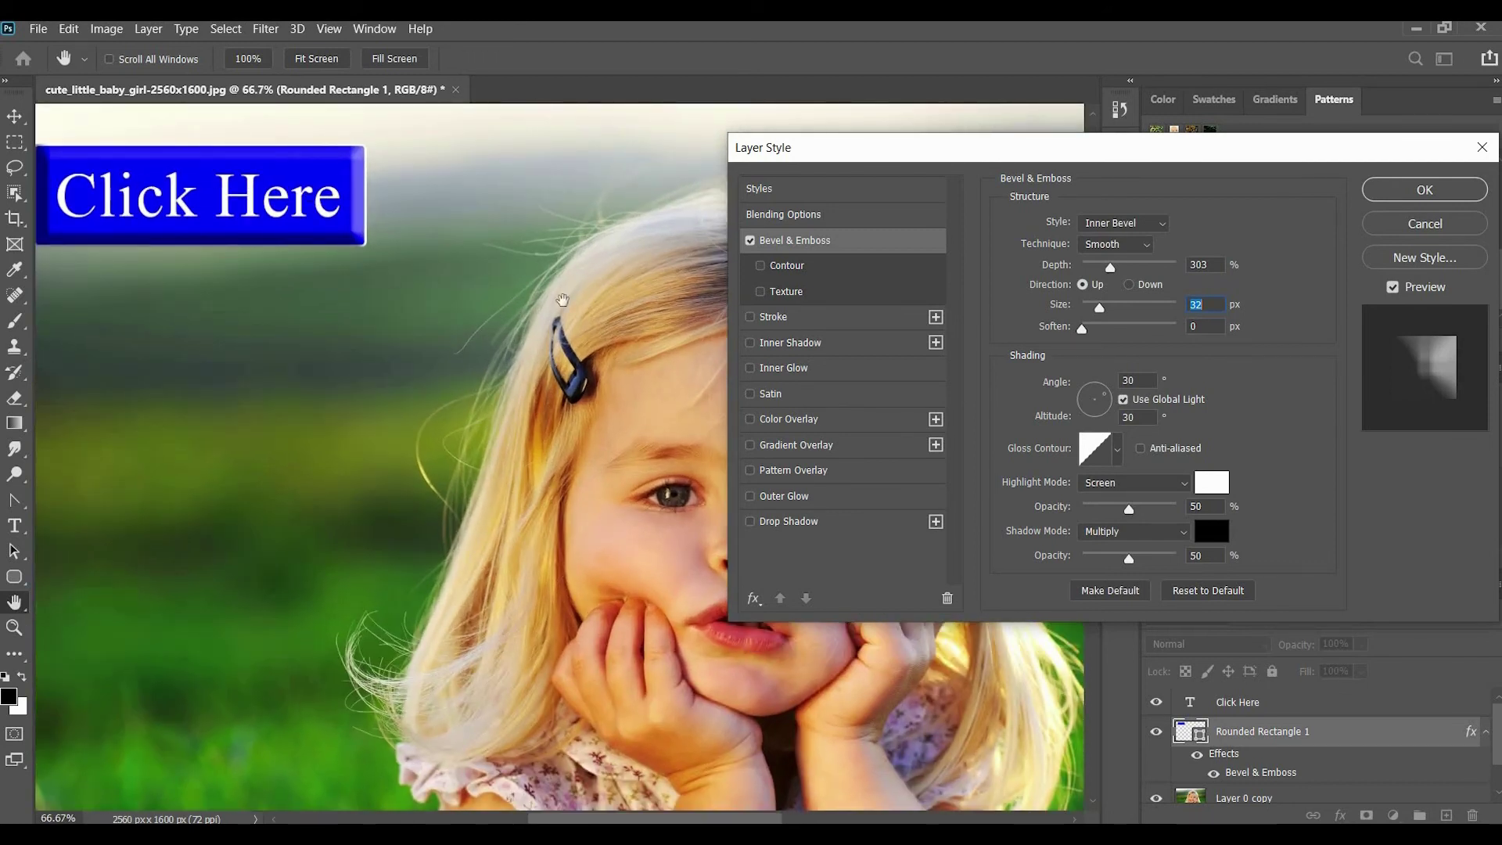
pyautogui.hscroll(-3, 617, 327)
pyautogui.scroll(1, 418, 241)
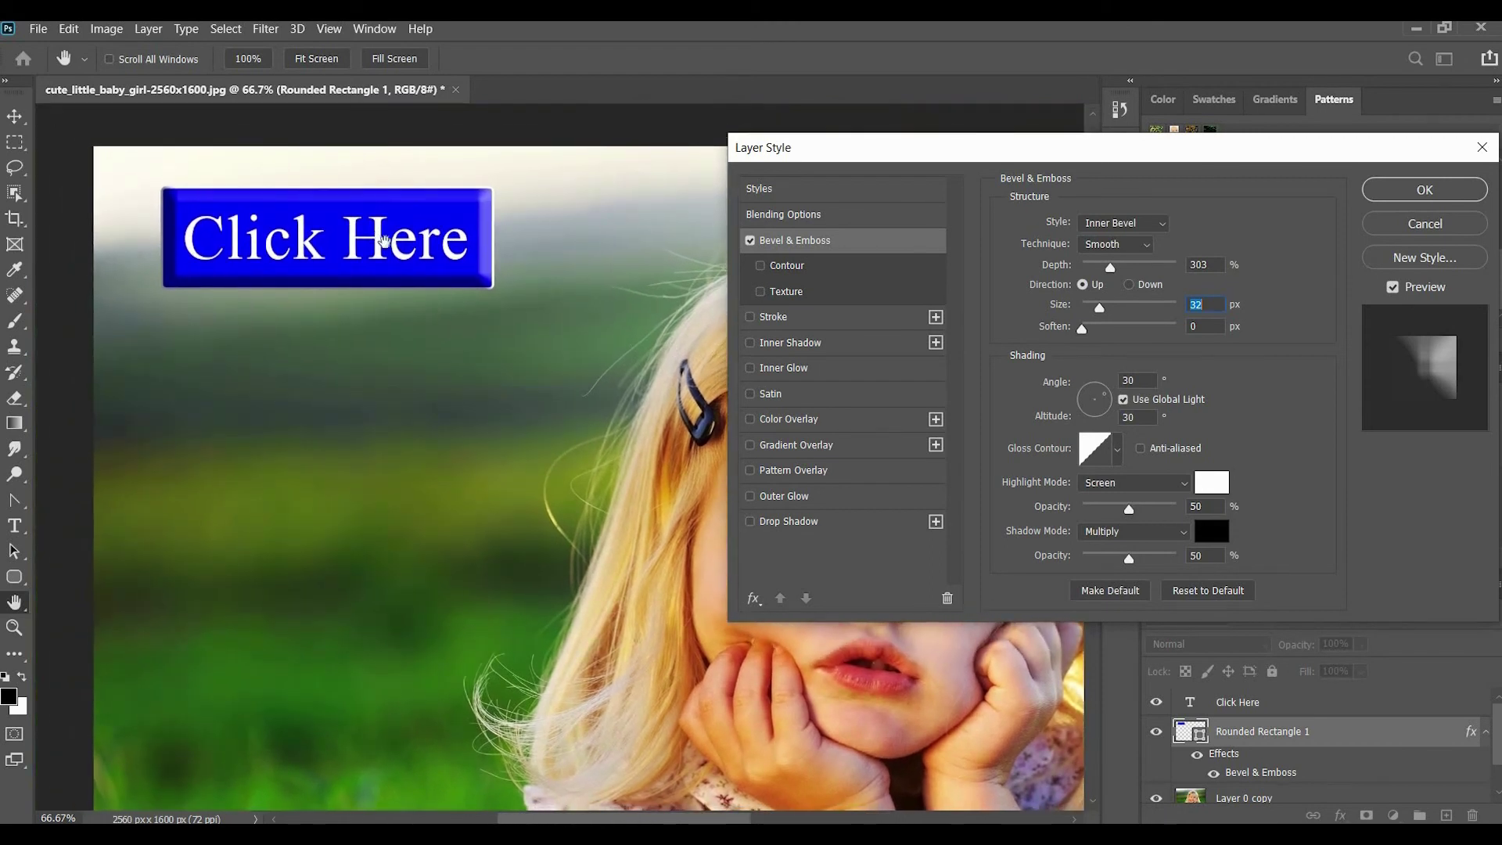
pyautogui.scroll(1, 368, 235)
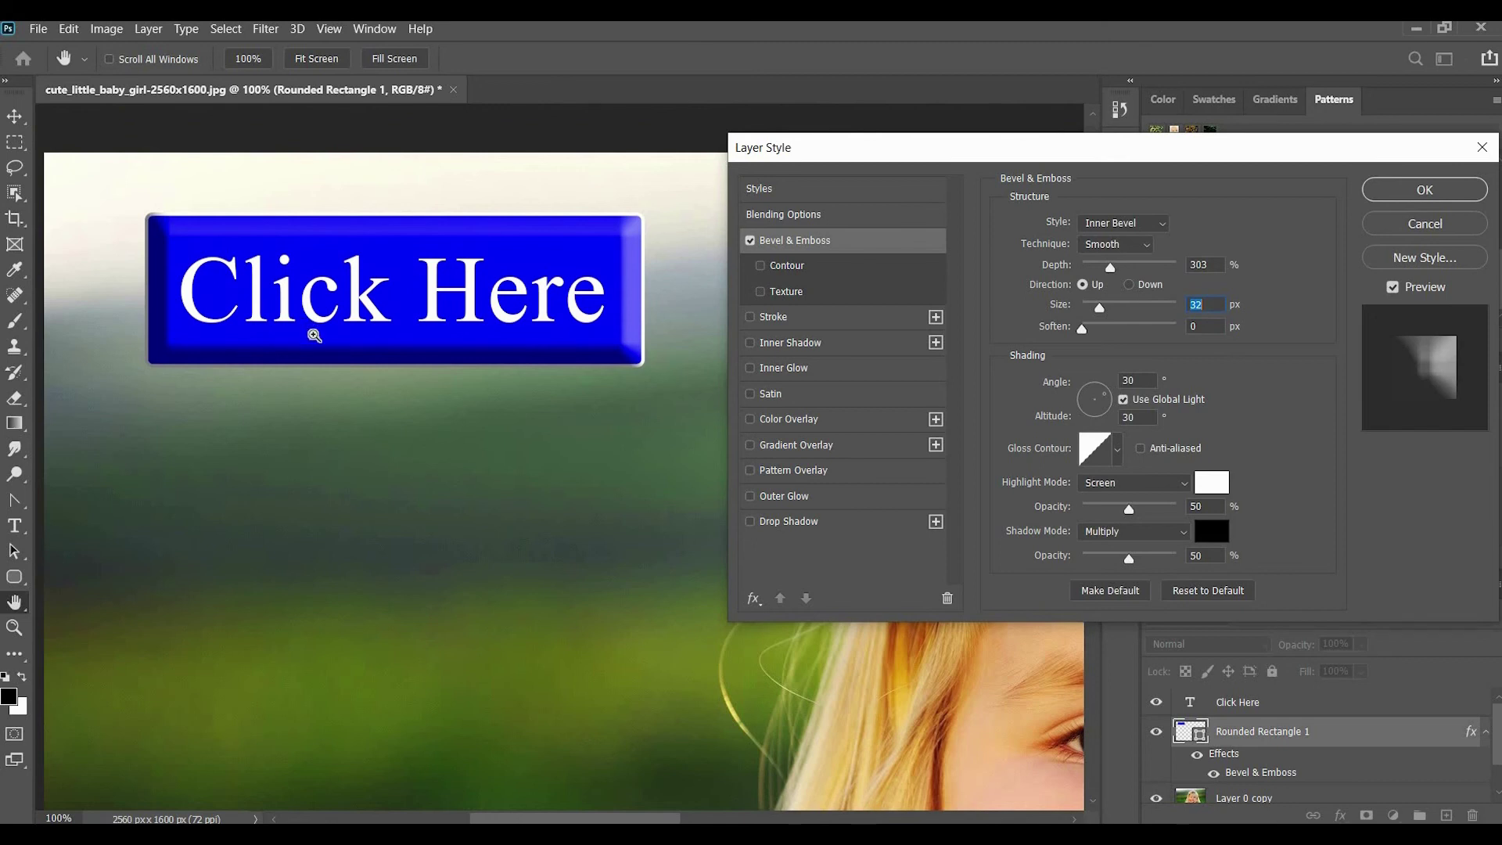
pyautogui.keyDown('ctrl'); pyautogui.click(314, 335); pyautogui.keyUp('ctrl')
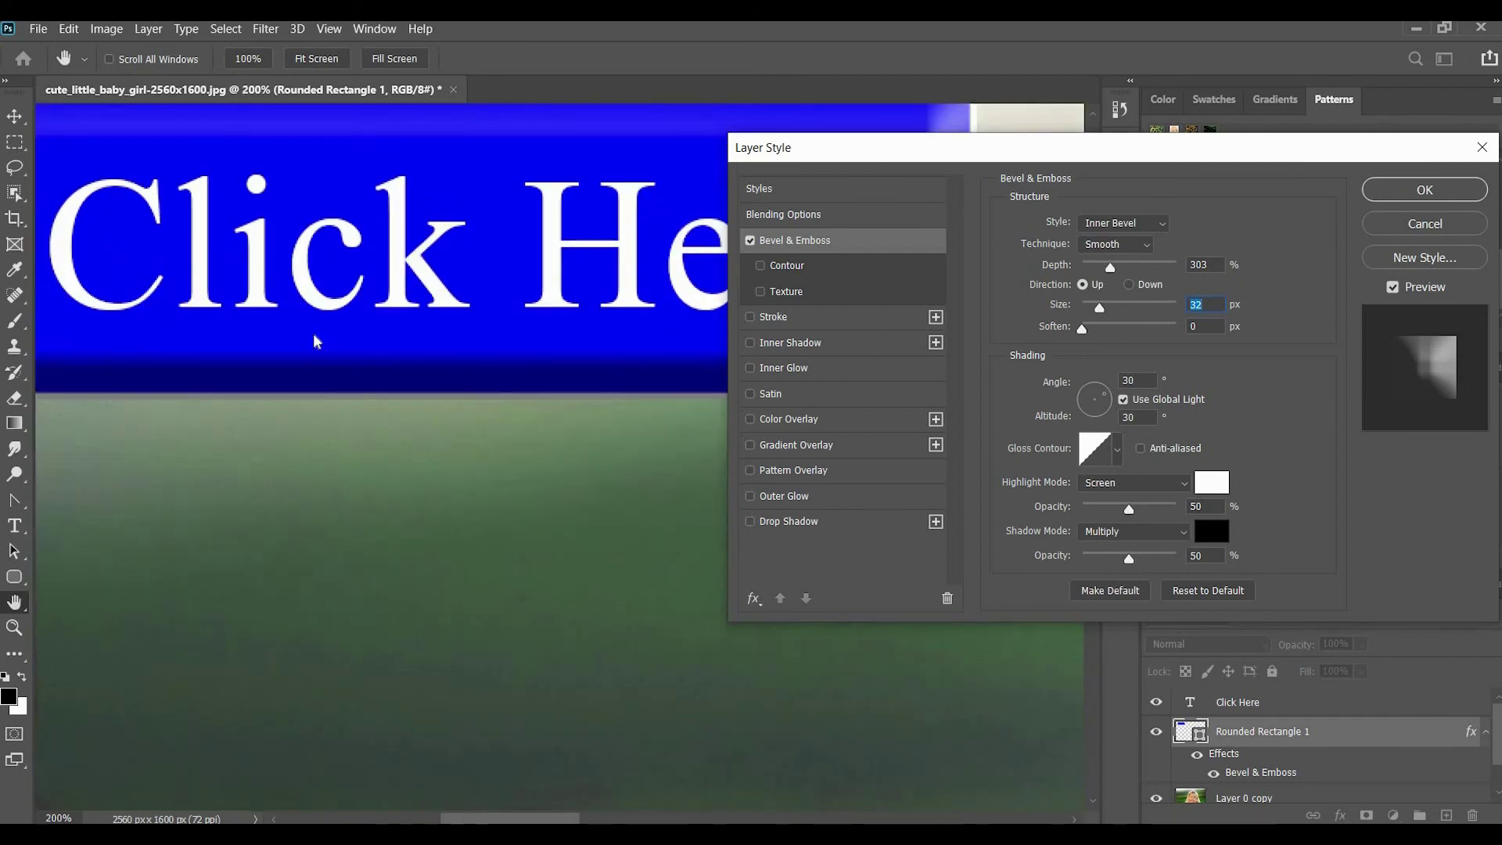
pyautogui.rightClick(314, 336)
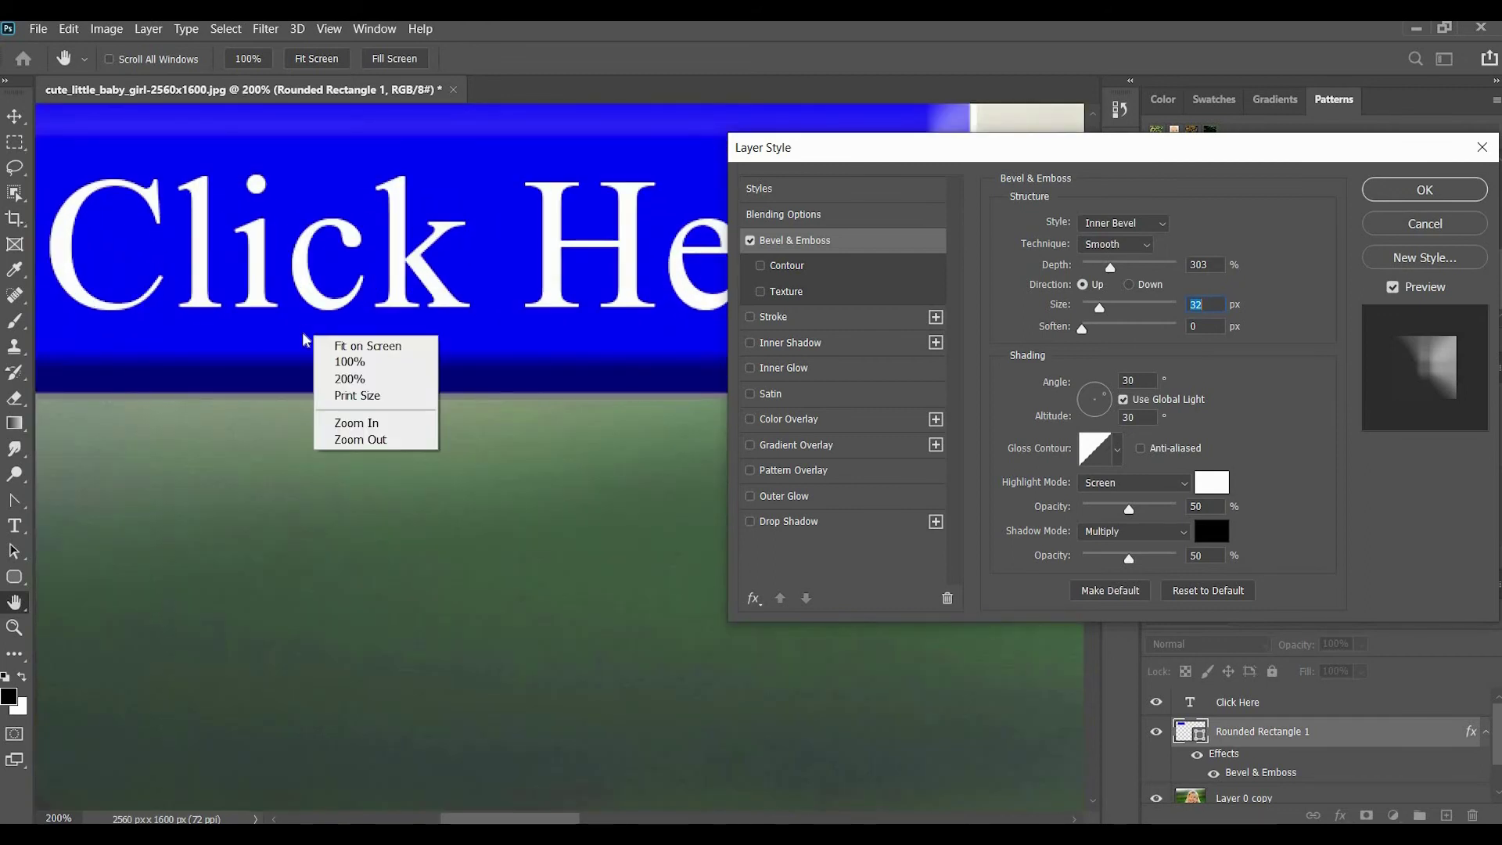
pyautogui.click(366, 440)
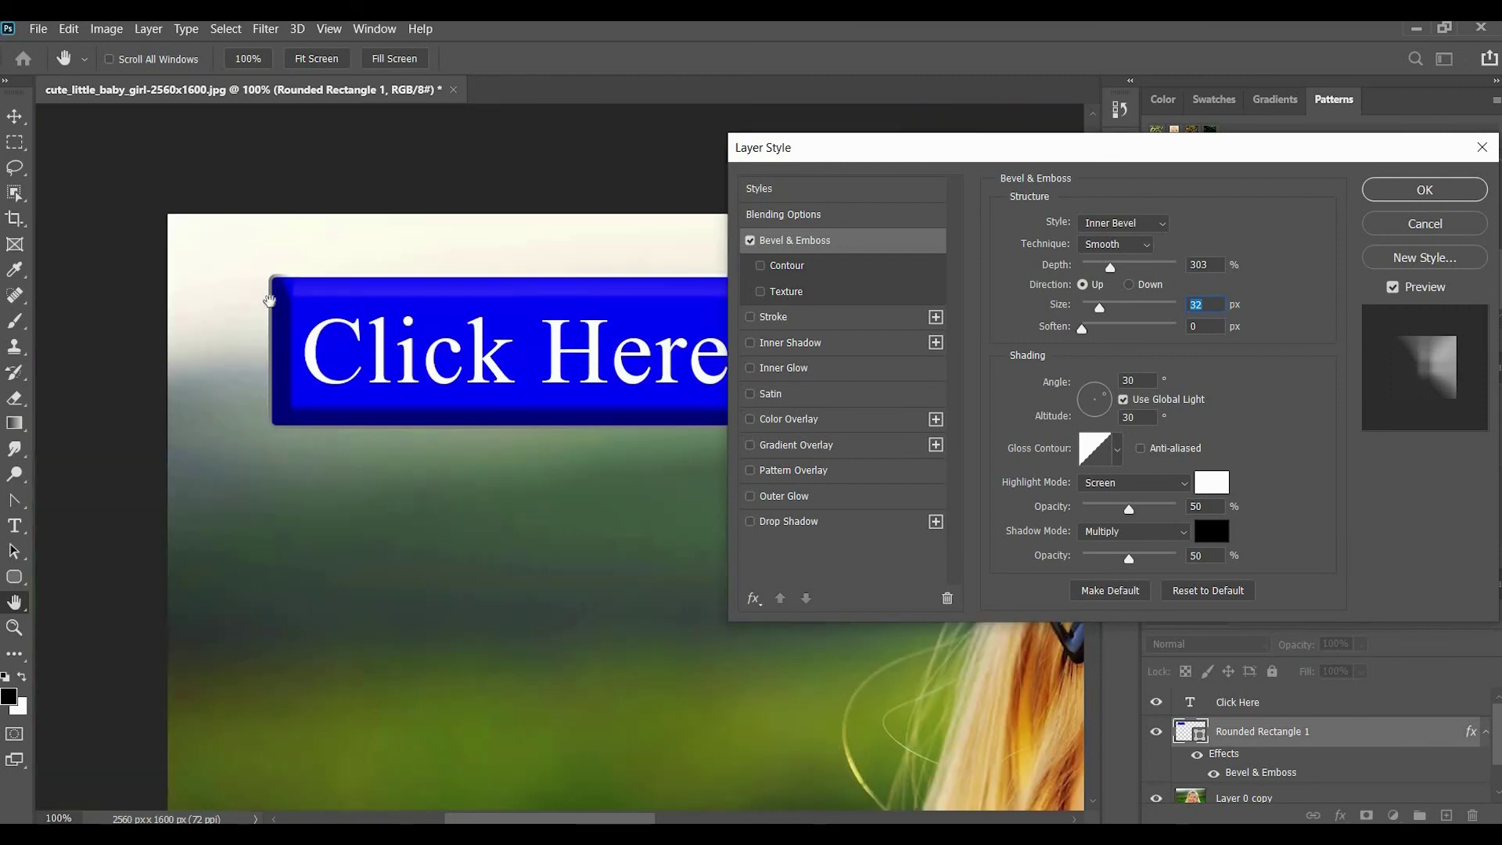
pyautogui.moveTo(234, 291); pyautogui.dragTo(88, 216)
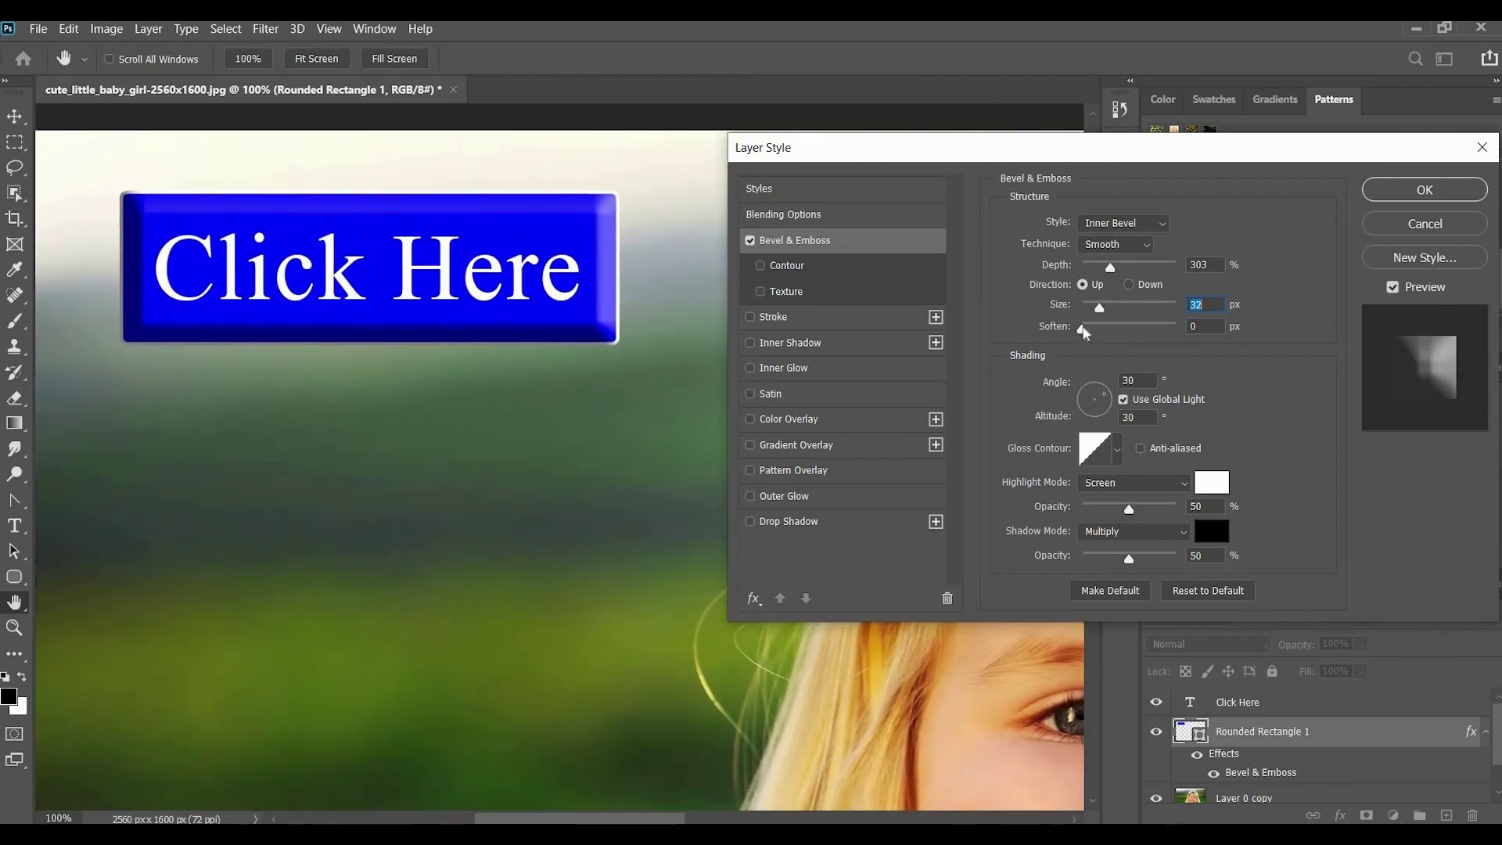
pyautogui.moveTo(1101, 334)
pyautogui.mouseDown()
pyautogui.moveTo(1134, 333)
pyautogui.moveTo(1116, 337)
pyautogui.mouseUp()
pyautogui.moveTo(1142, 513)
pyautogui.mouseDown()
pyautogui.moveTo(1155, 516)
pyautogui.moveTo(1138, 524)
pyautogui.mouseUp()
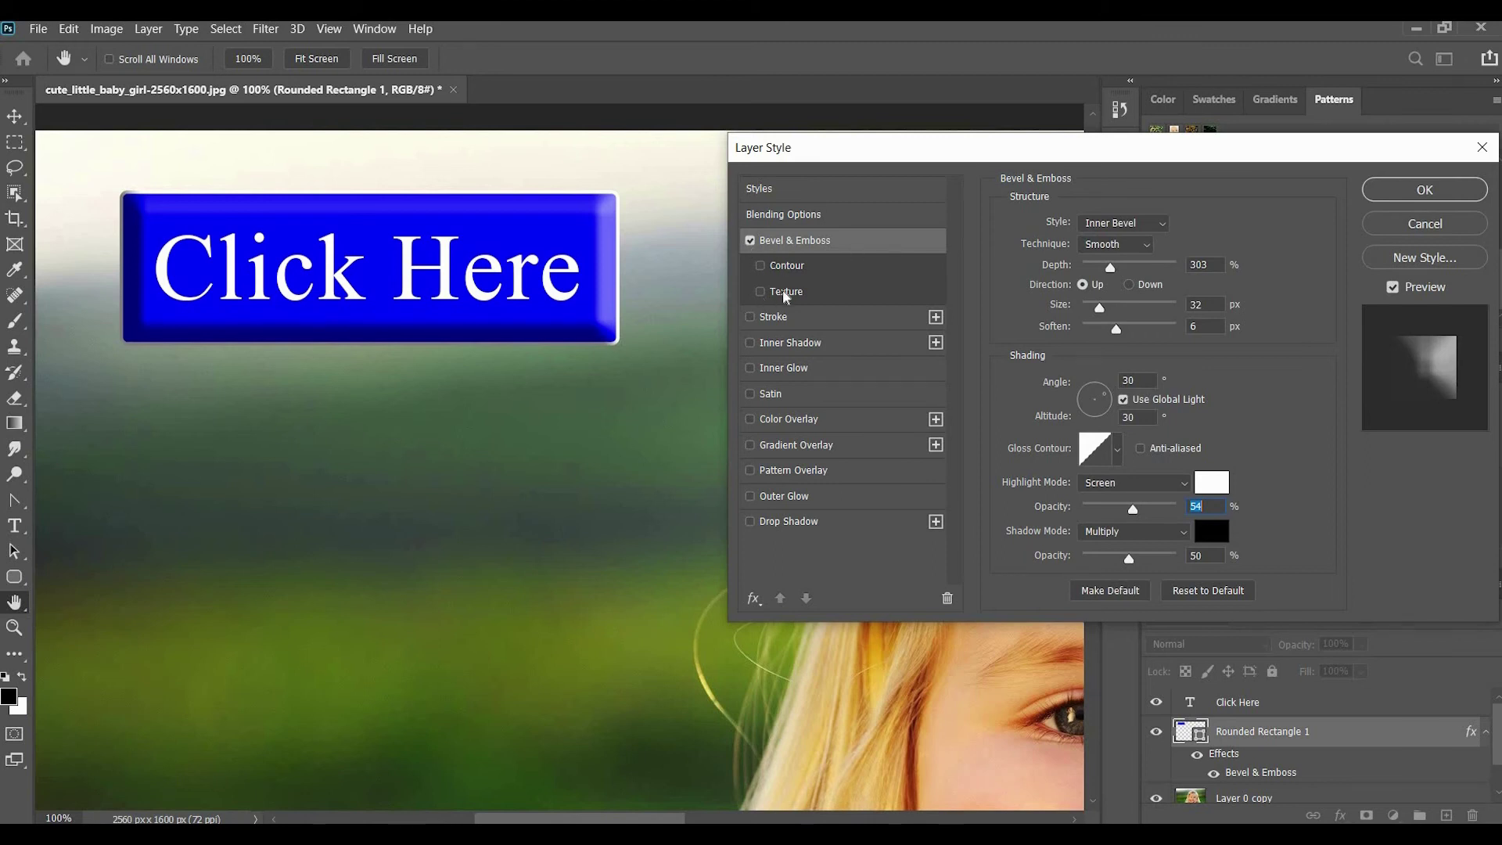
# Try the bevel's Contour option on the blue rectangle and switch it off again
pyautogui.click(763, 268)
pyautogui.click(749, 240)
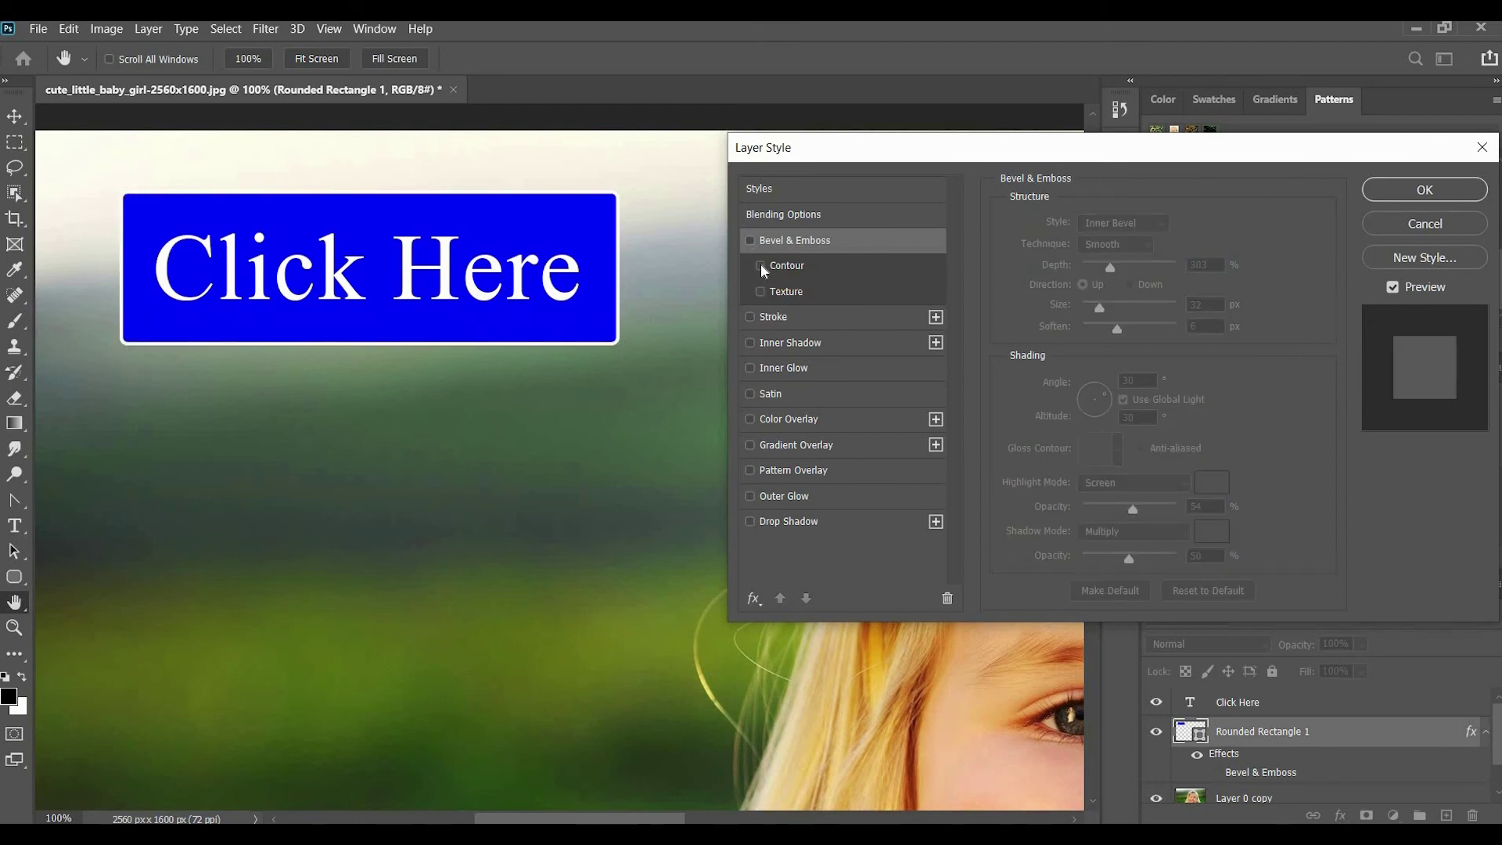
pyautogui.click(761, 267)
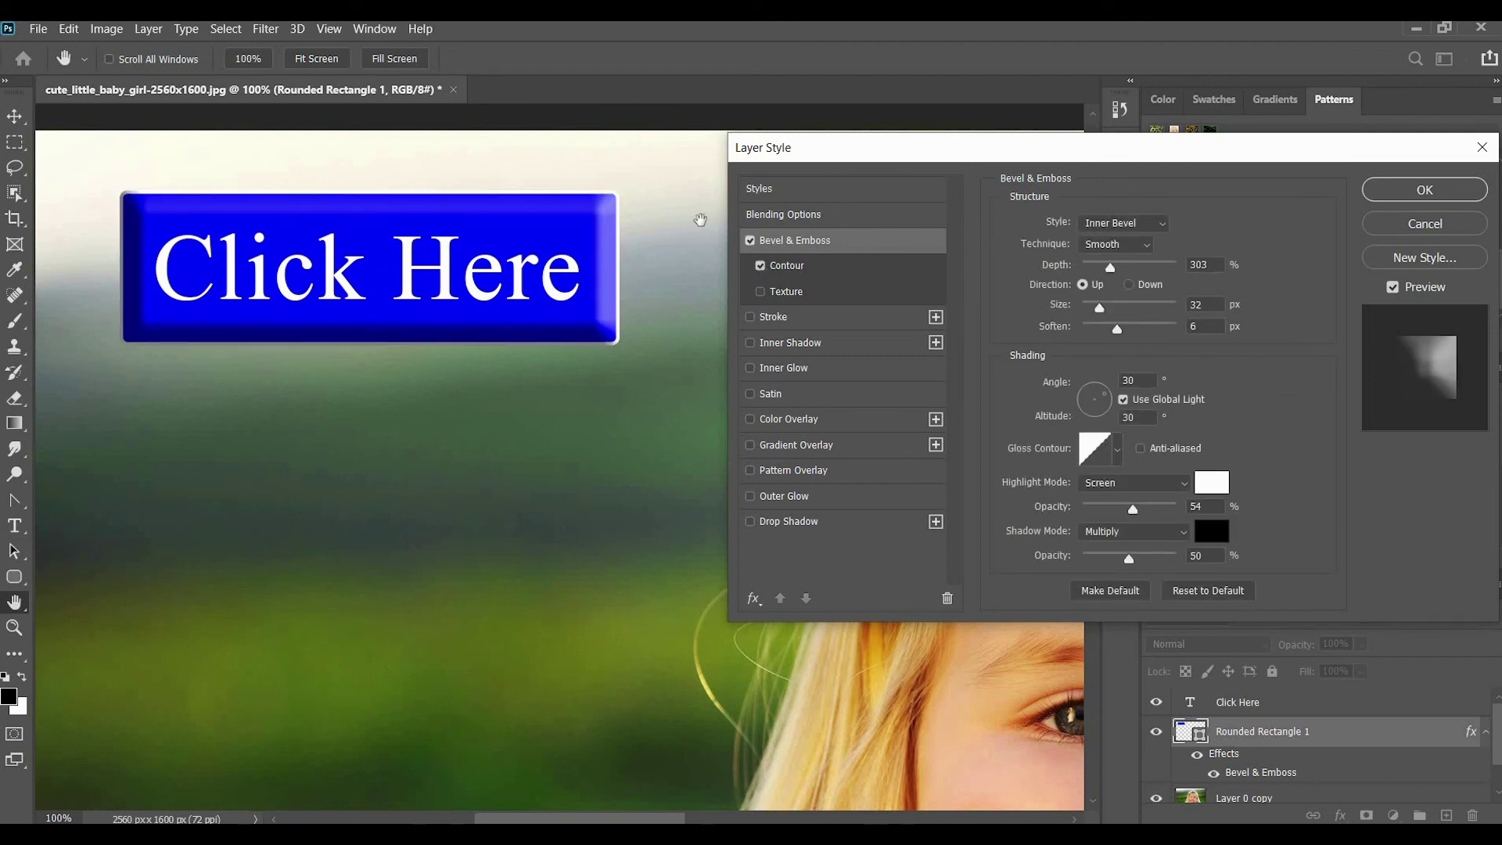
pyautogui.click(766, 269)
# Try a bevel texture with the cartoon baby pattern on the rectangle, then turn off Texture and Bevel & Emboss
pyautogui.click(762, 293)
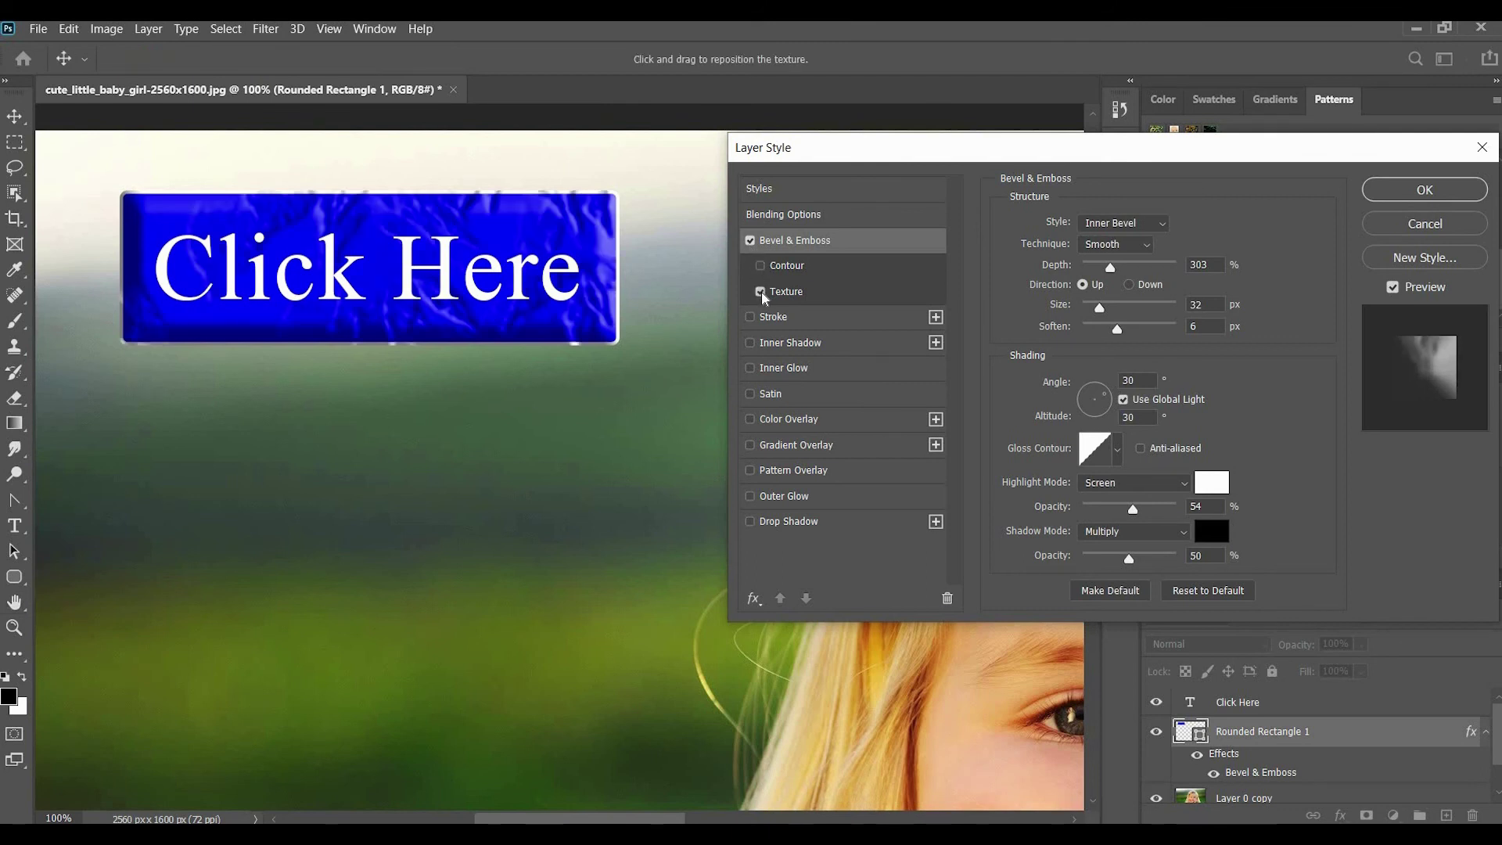
pyautogui.click(806, 295)
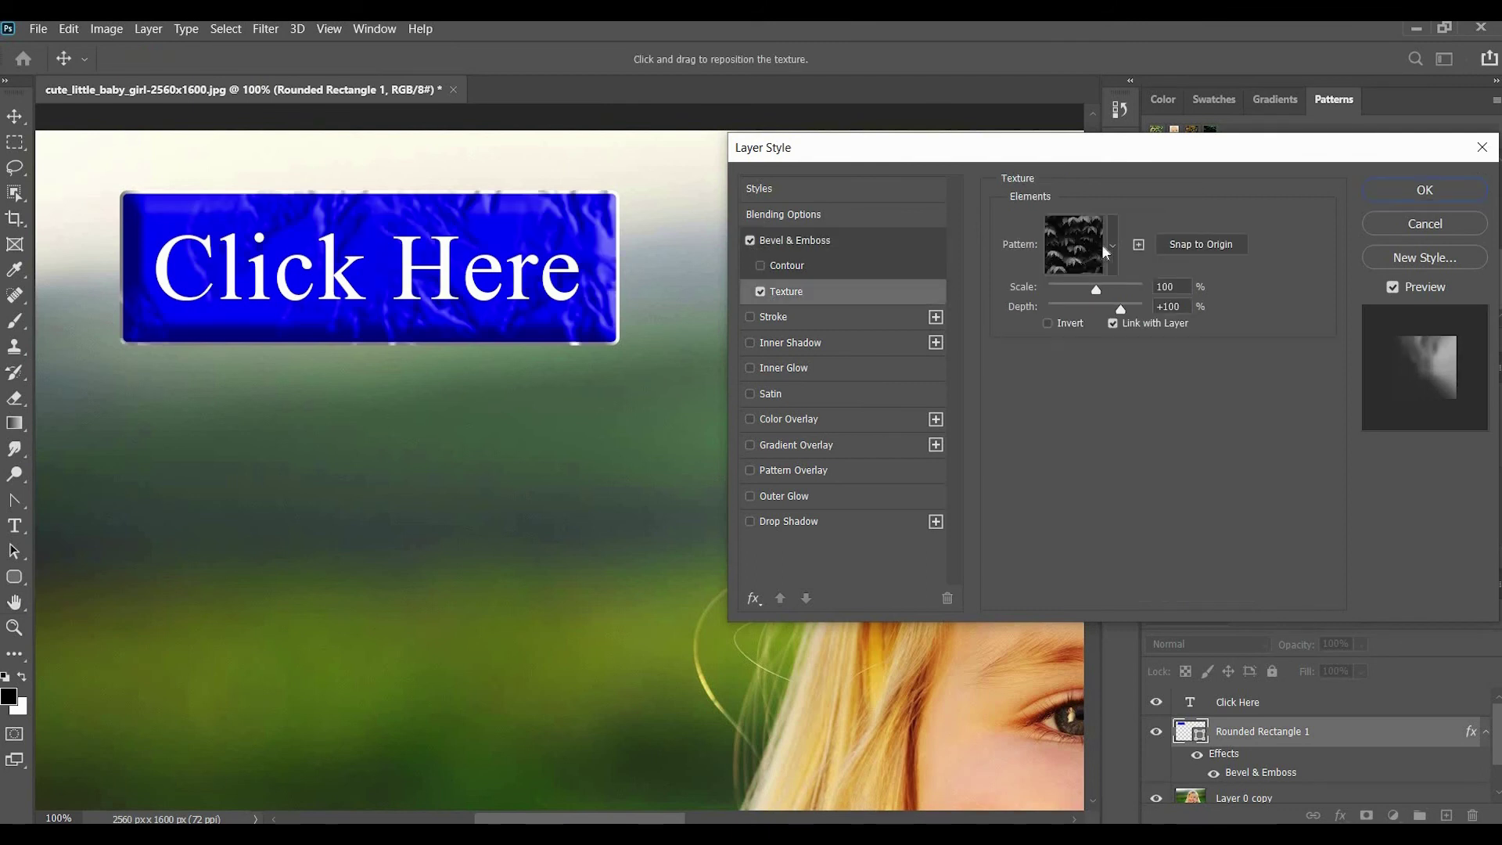
pyautogui.click(1116, 265)
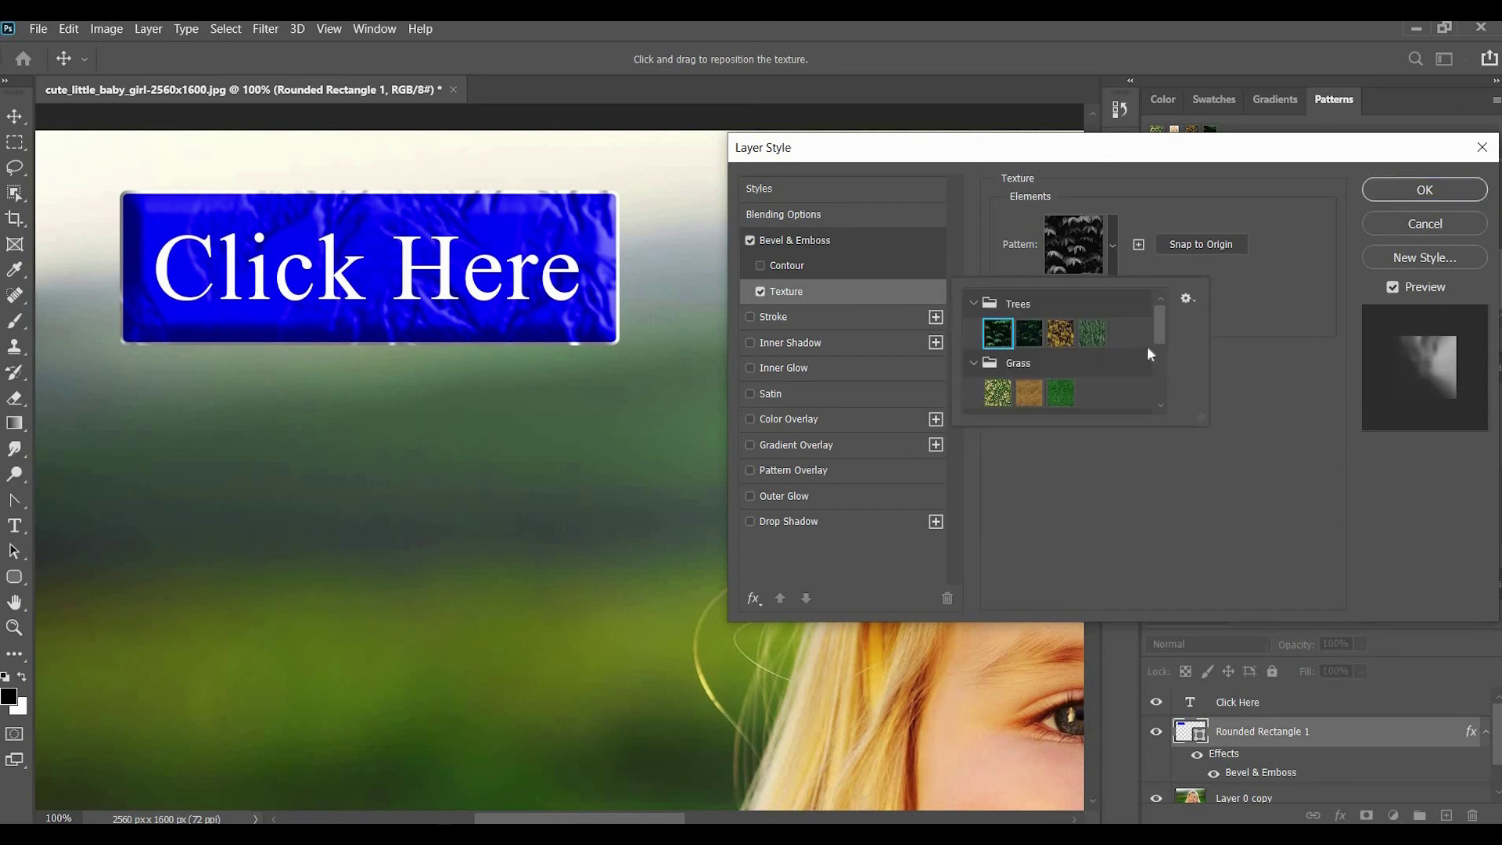
pyautogui.moveTo(1160, 341); pyautogui.dragTo(1170, 405)
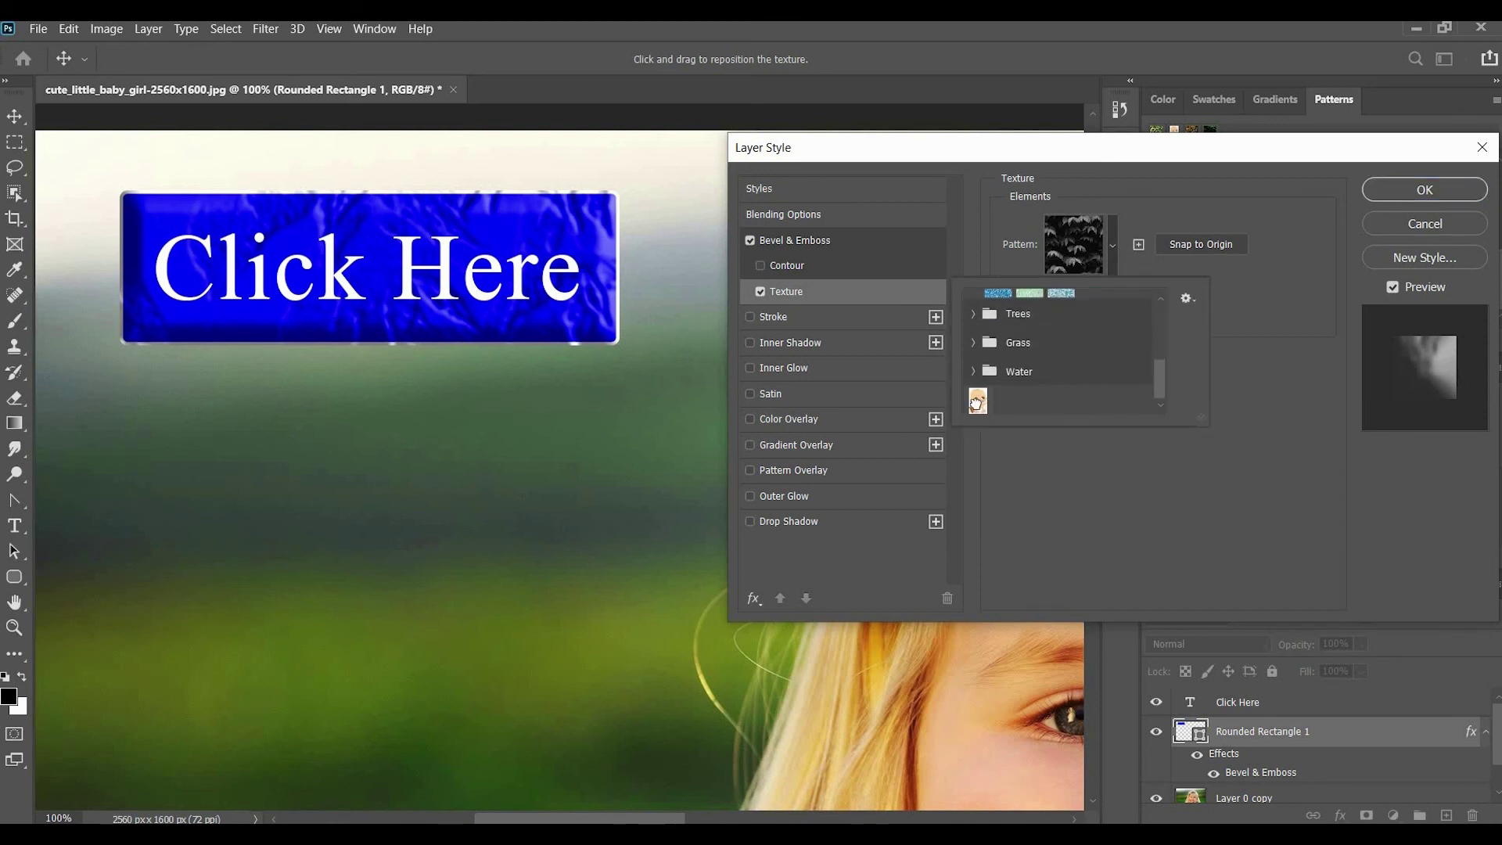
pyautogui.click(977, 401)
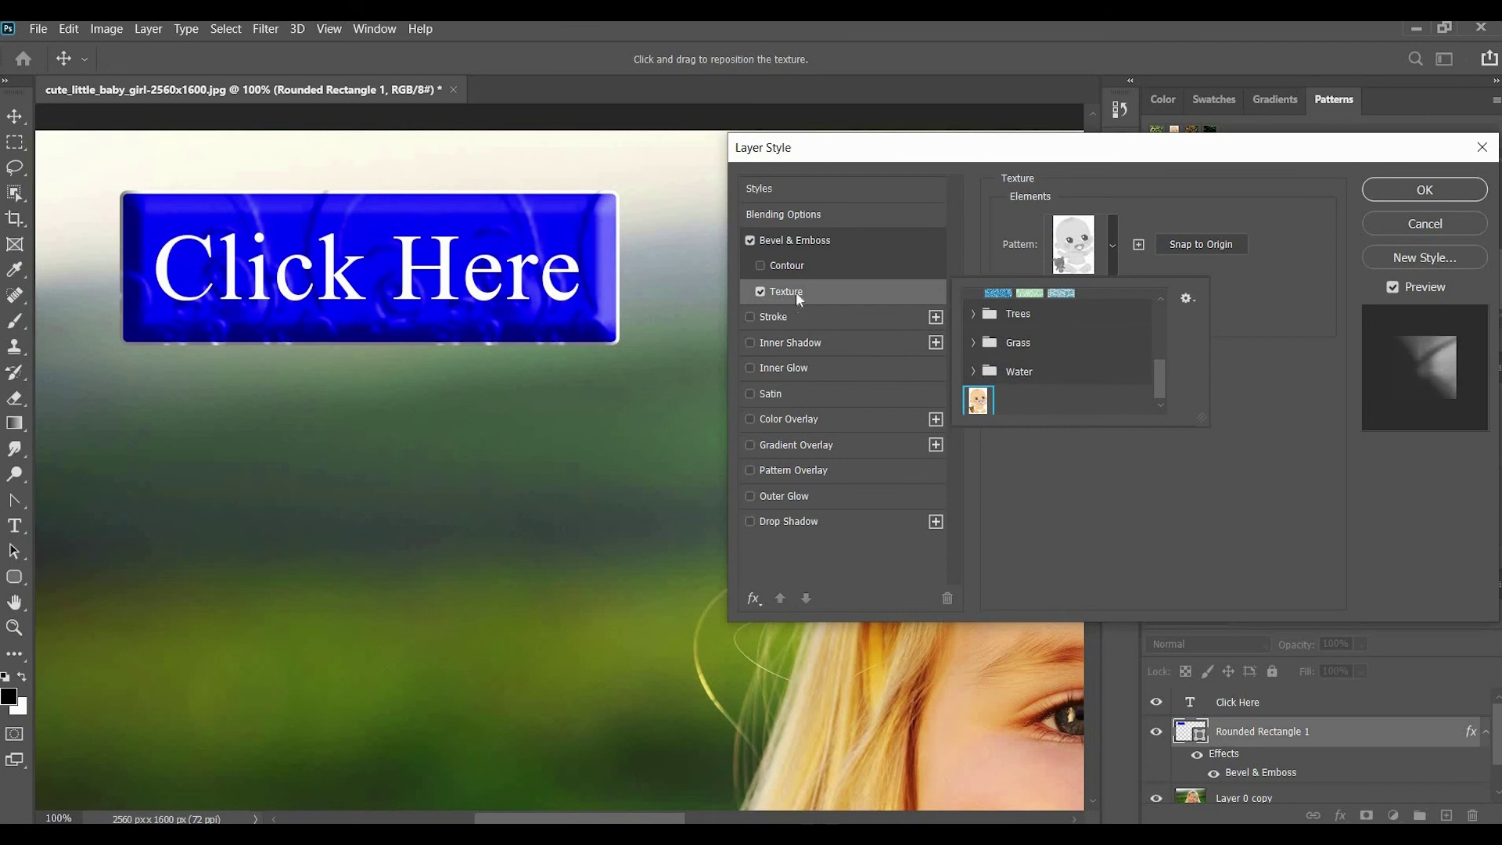
pyautogui.click(760, 292)
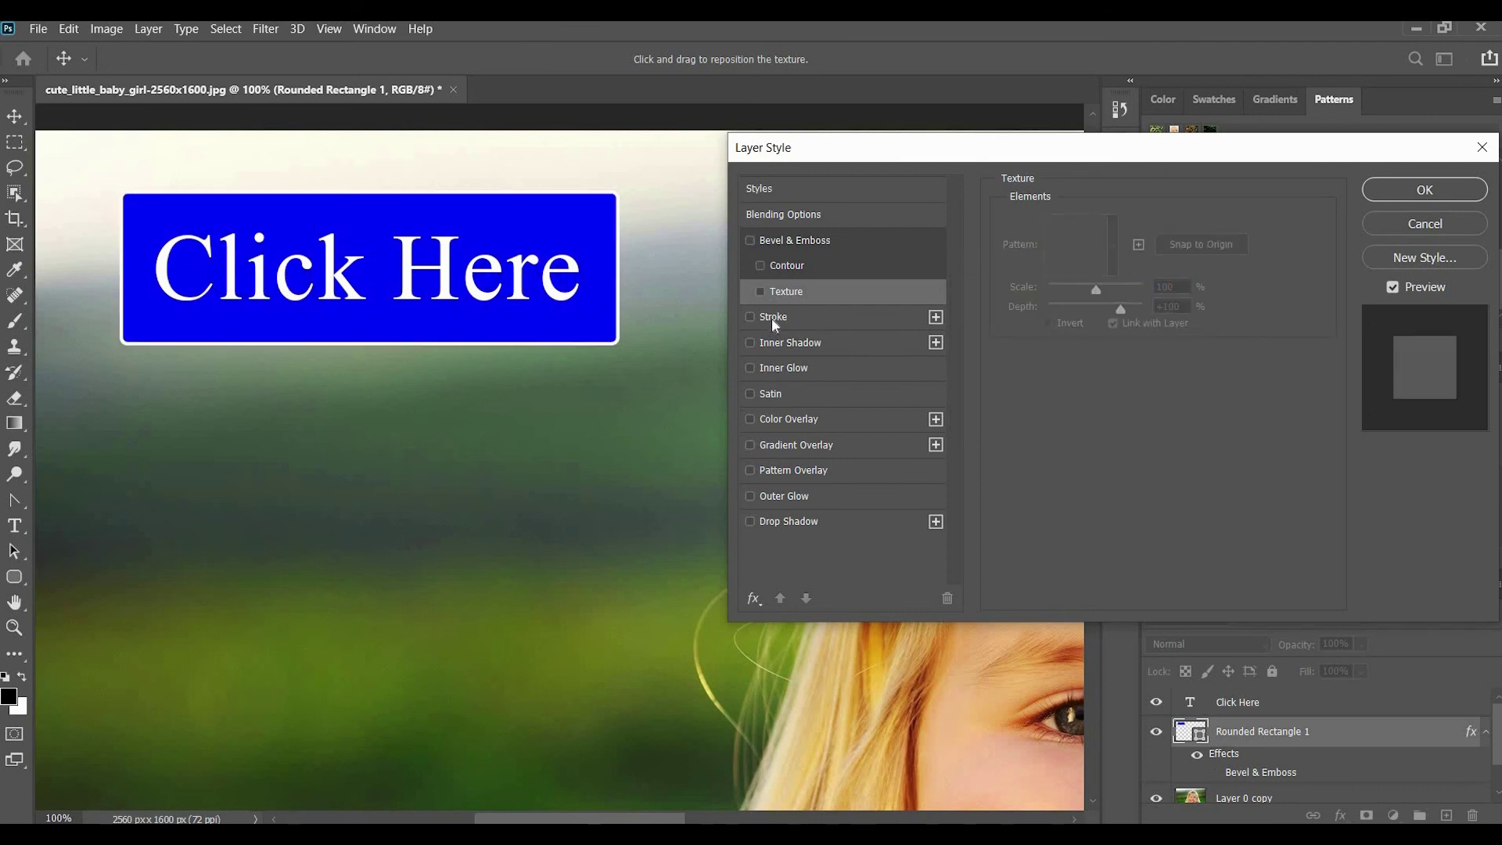
# Add a Stroke effect to the blue rectangle and set its color to crimson (da1140)
pyautogui.click(768, 316)
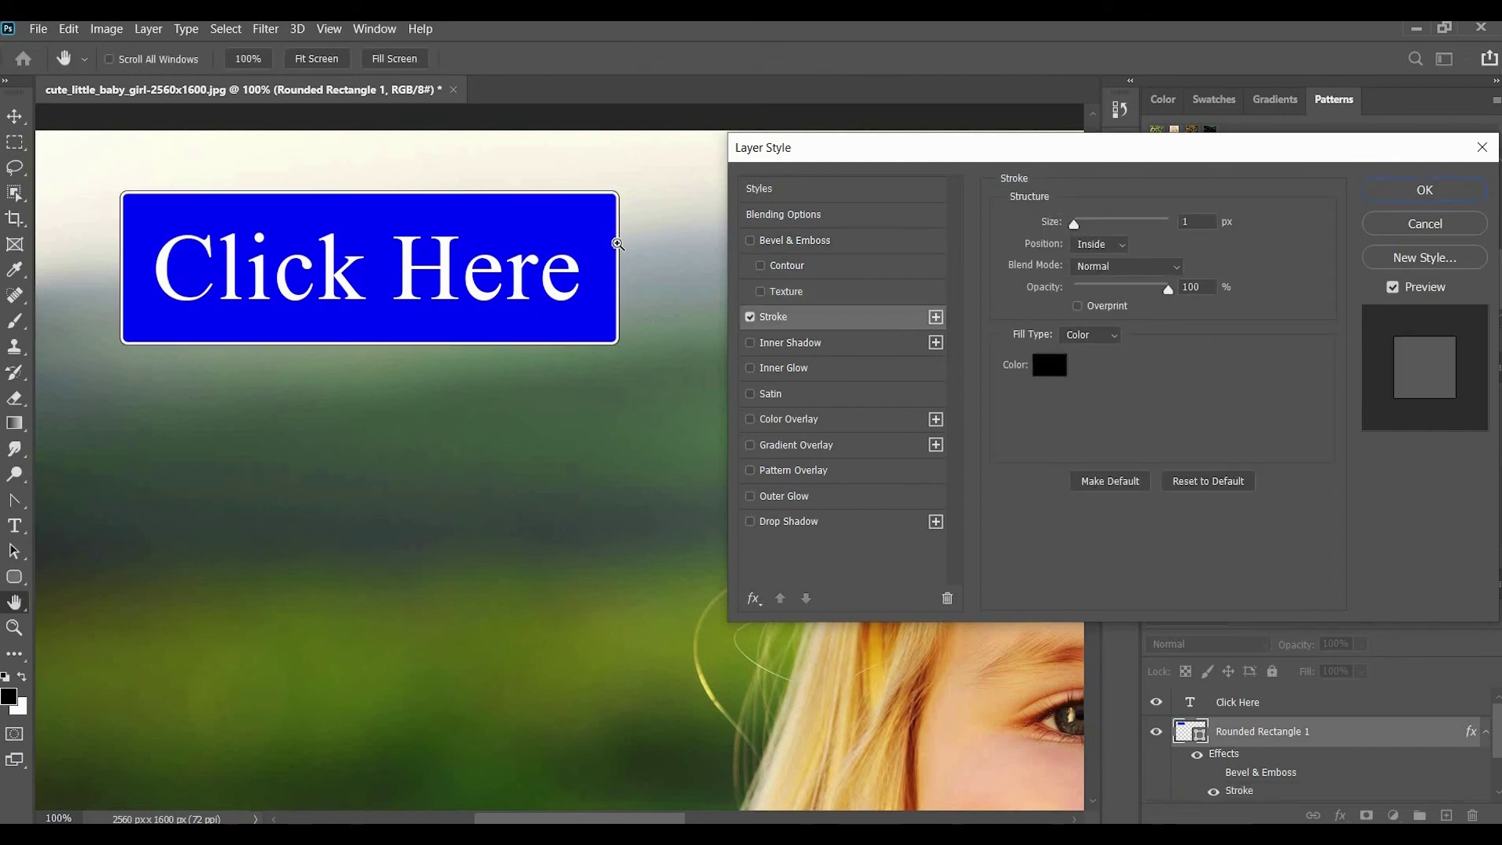
pyautogui.keyDown('ctrl'); pyautogui.click(618, 244); pyautogui.keyUp('ctrl')
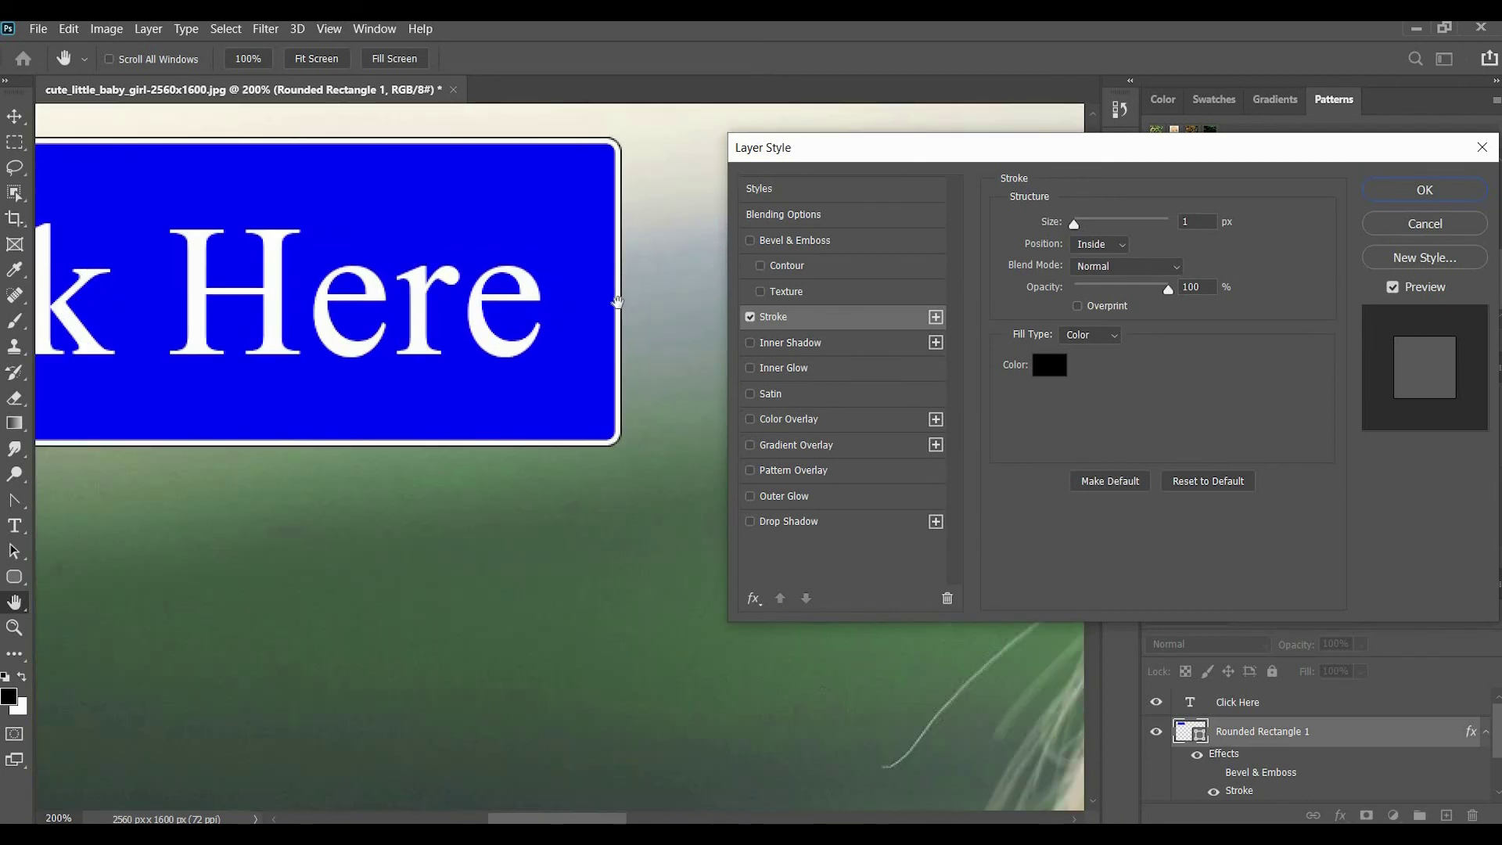
pyautogui.keyDown('ctrl'); pyautogui.click(620, 279); pyautogui.keyUp('ctrl')
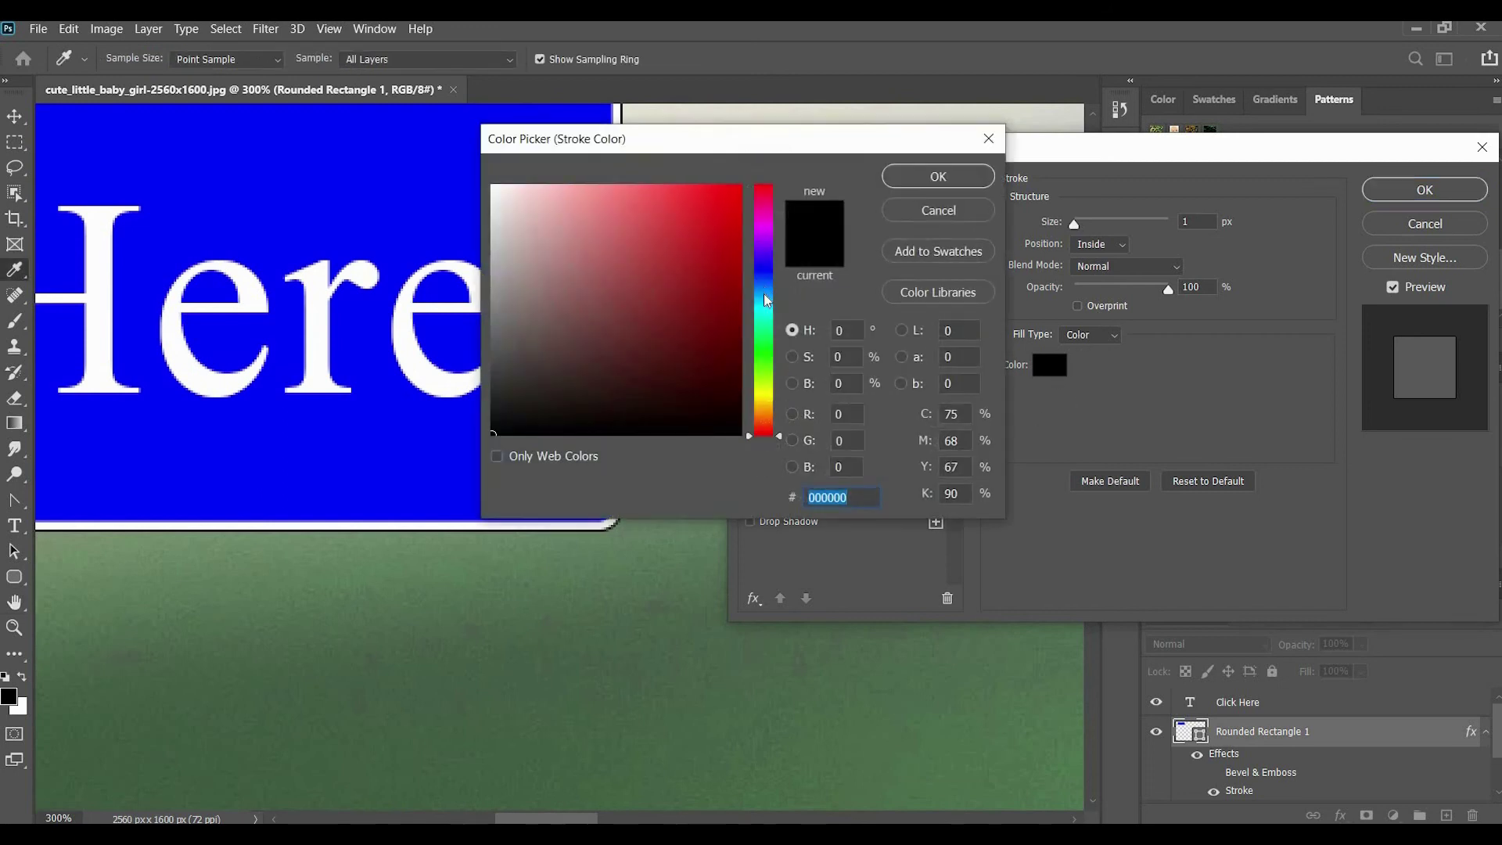
pyautogui.click(766, 195)
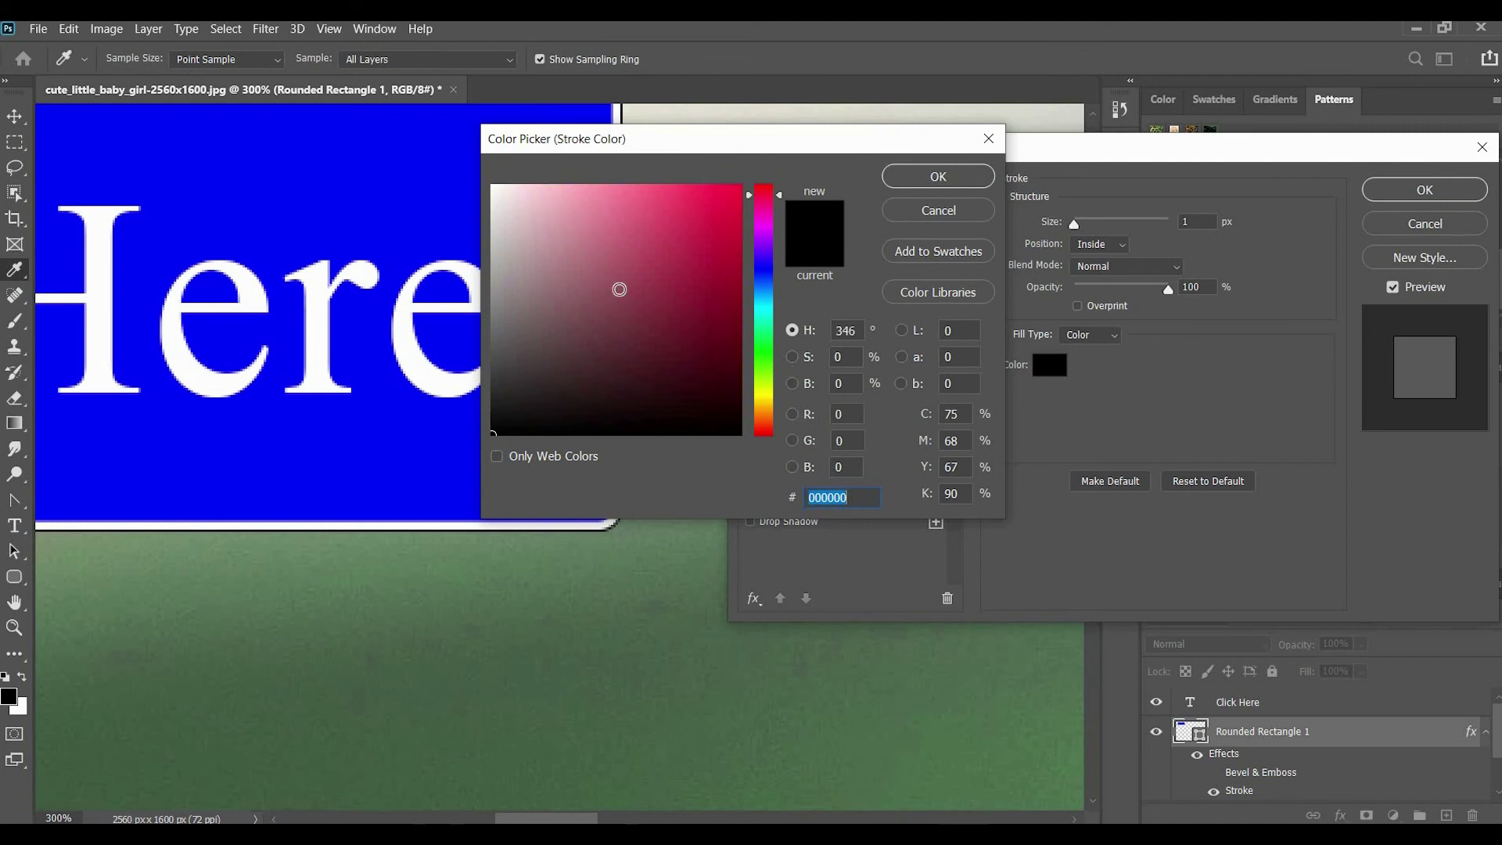
pyautogui.click(723, 222)
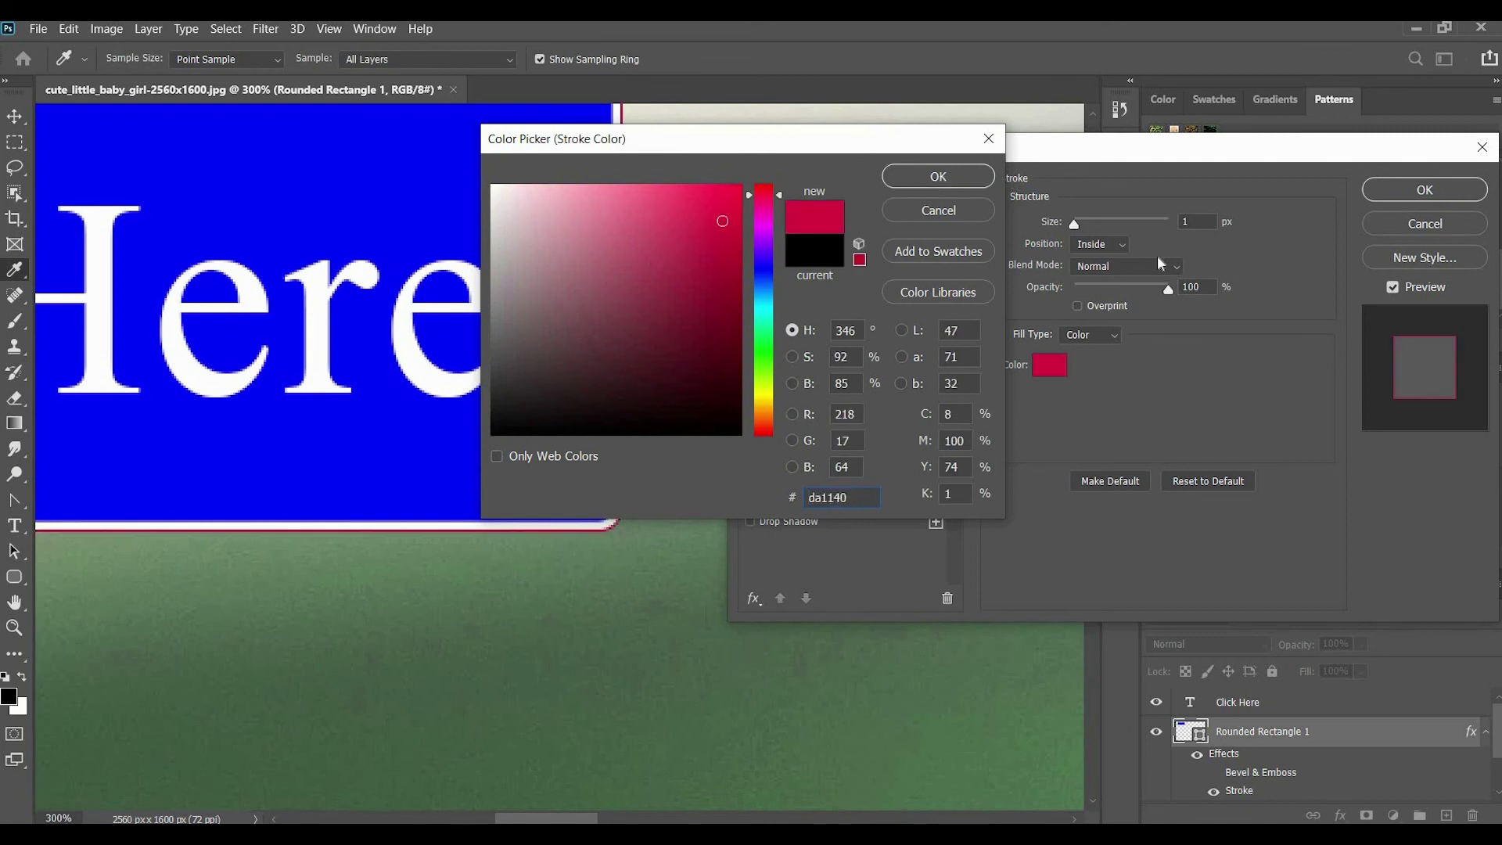
pyautogui.click(938, 176)
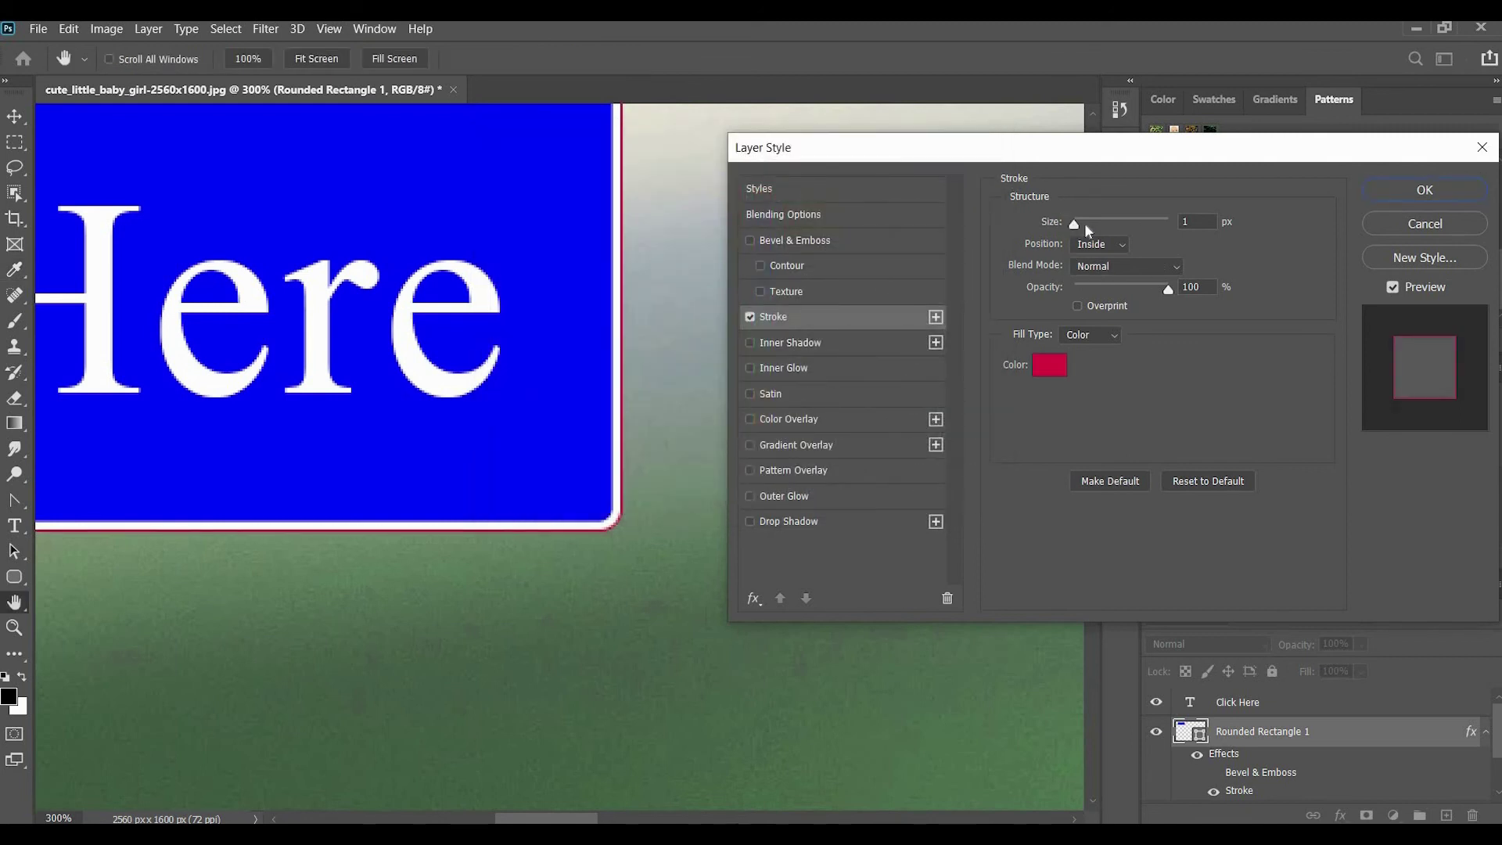
# Set the rectangle's Stroke effect size to 2 px
pyautogui.moveTo(1084, 223); pyautogui.dragTo(1078, 227)
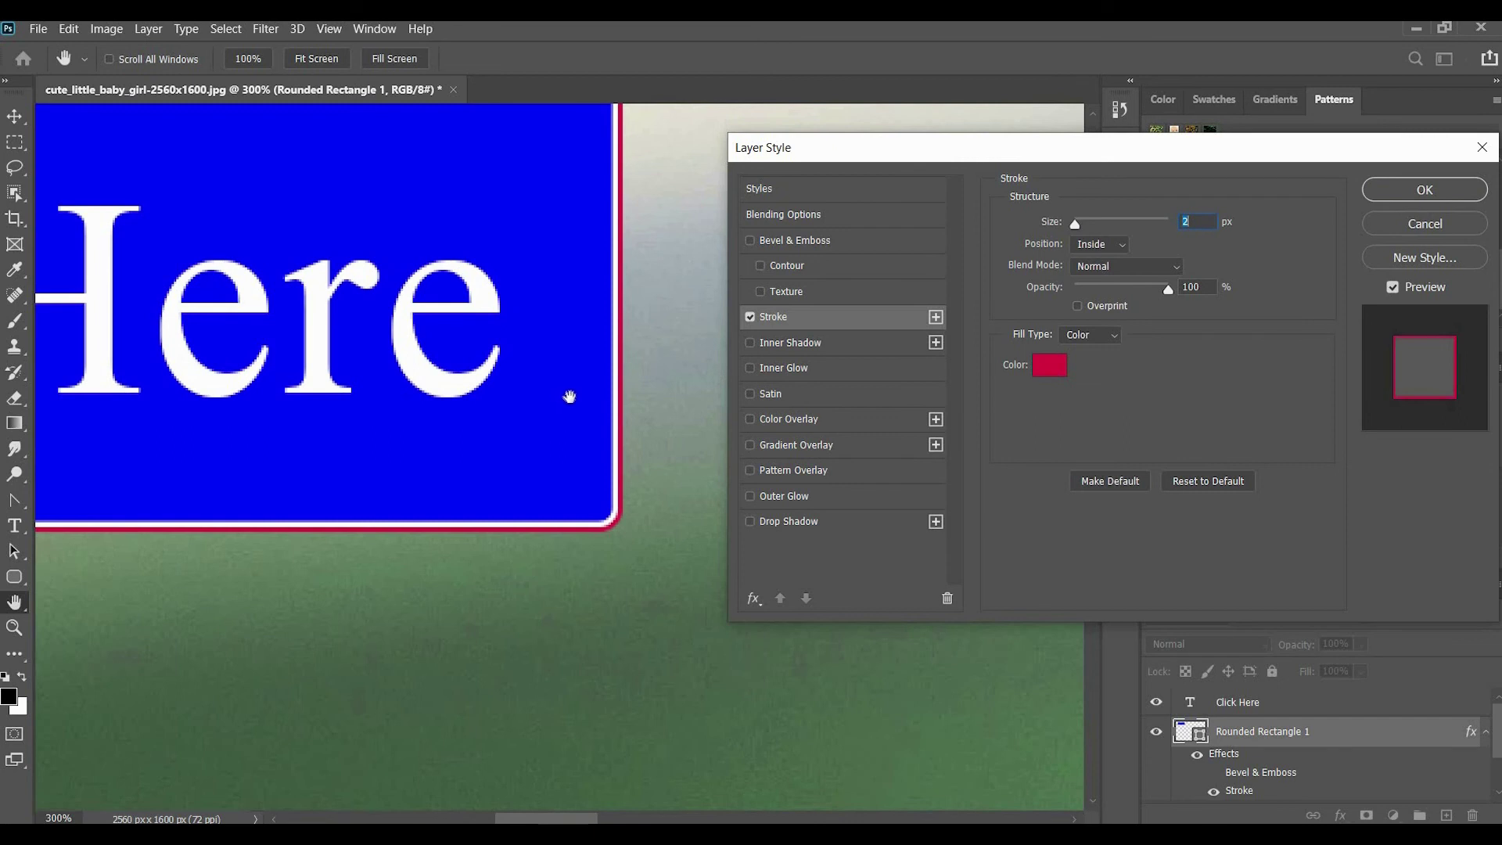
pyautogui.rightClick(569, 388)
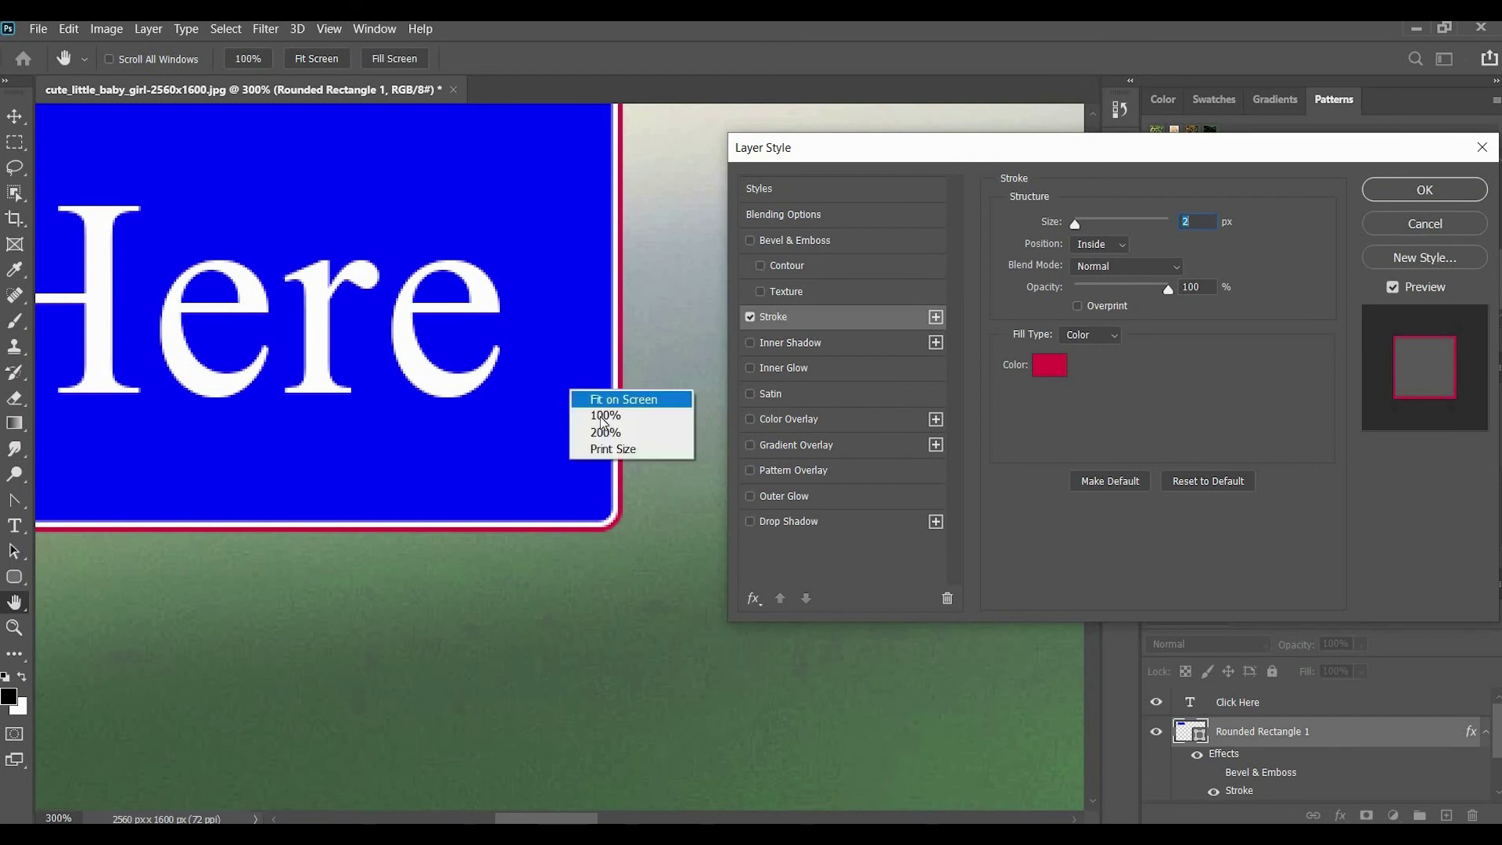
pyautogui.press('alt')
pyautogui.keyDown('alt'); pyautogui.click(595, 445); pyautogui.keyUp('alt')
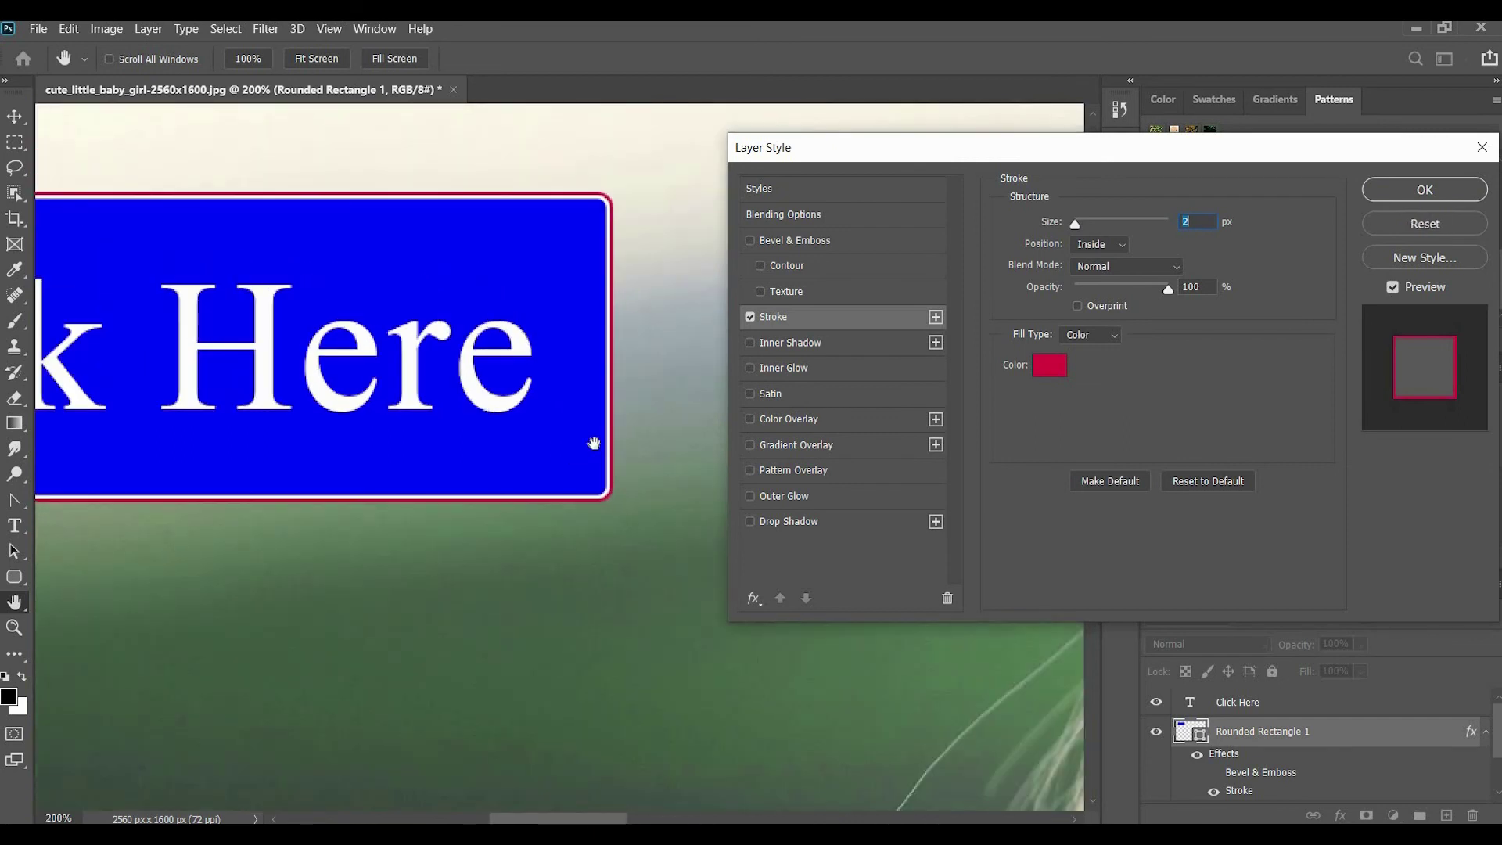
pyautogui.keyDown('alt'); pyautogui.click(594, 445); pyautogui.keyUp('alt')
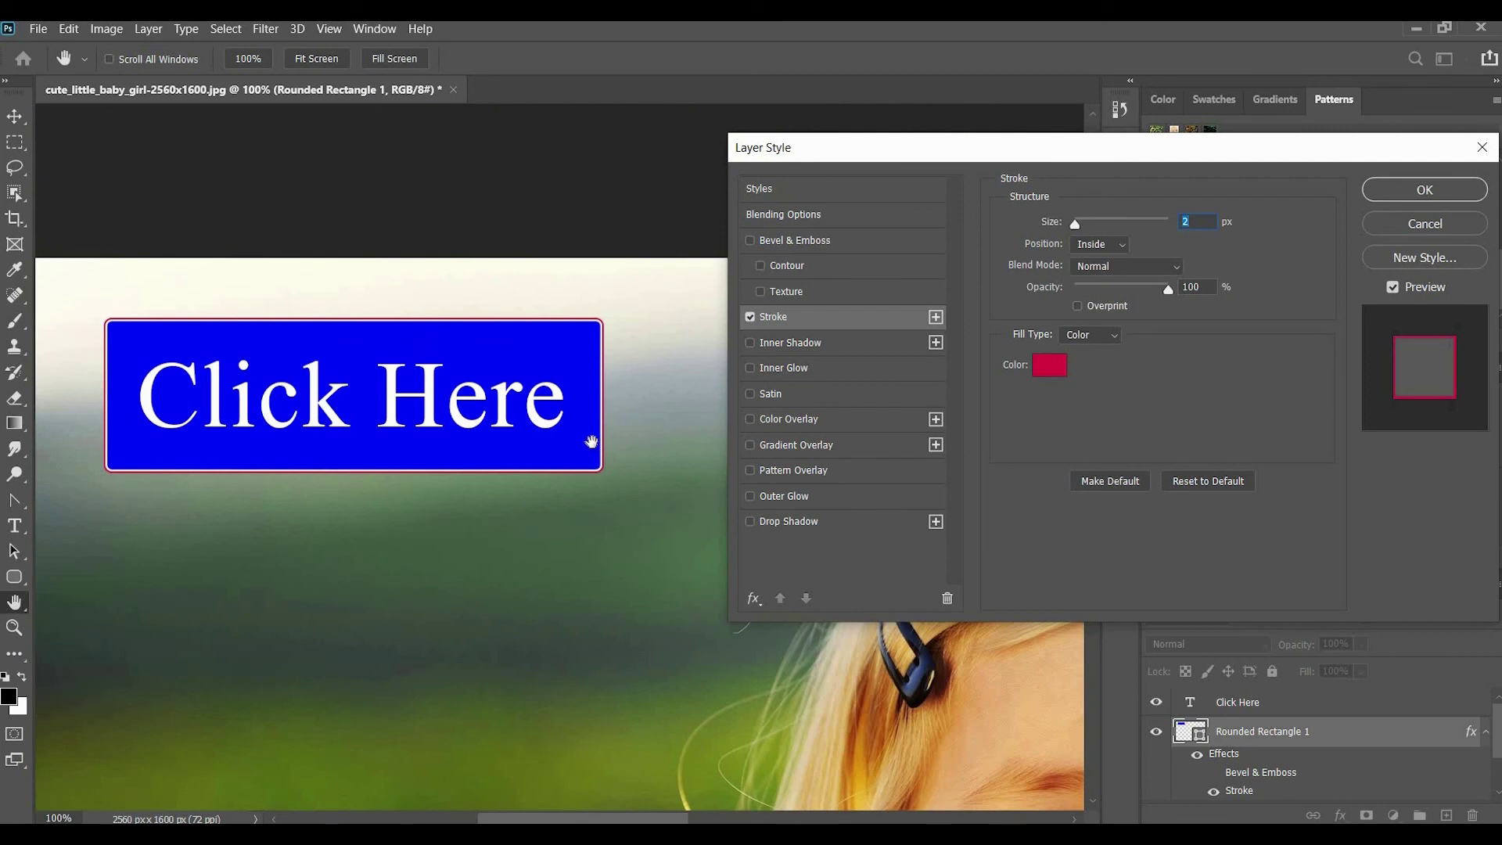
# Examine the stroke along the button's edges and rounded corners up close, and turn off the Stroke effect
pyautogui.press('alt')
pyautogui.keyDown('alt'); pyautogui.click(568, 440); pyautogui.keyUp('alt')
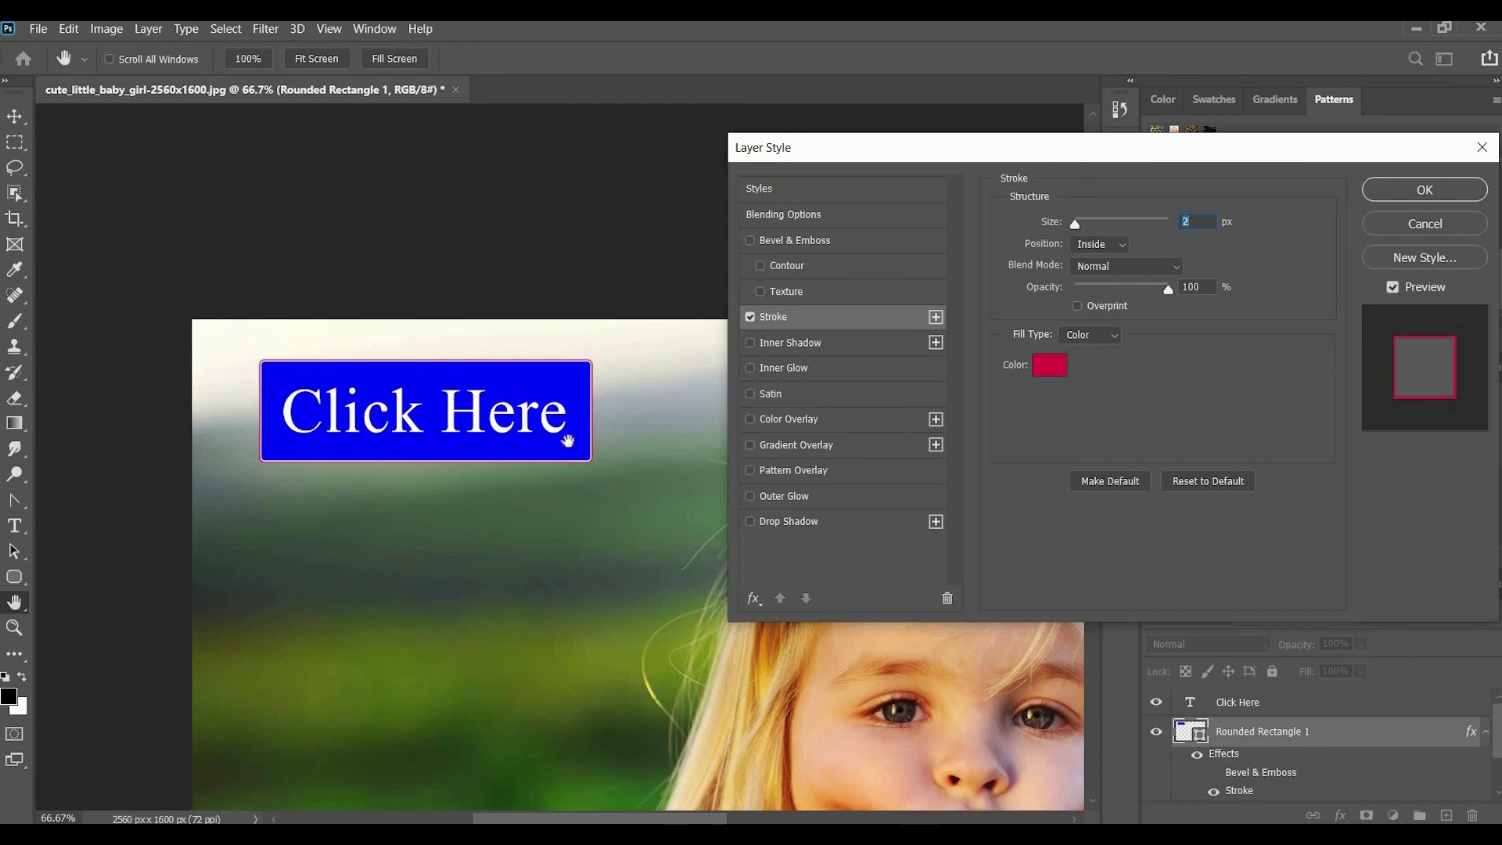
pyautogui.keyDown('ctrl'); pyautogui.click(570, 443); pyautogui.keyUp('ctrl')
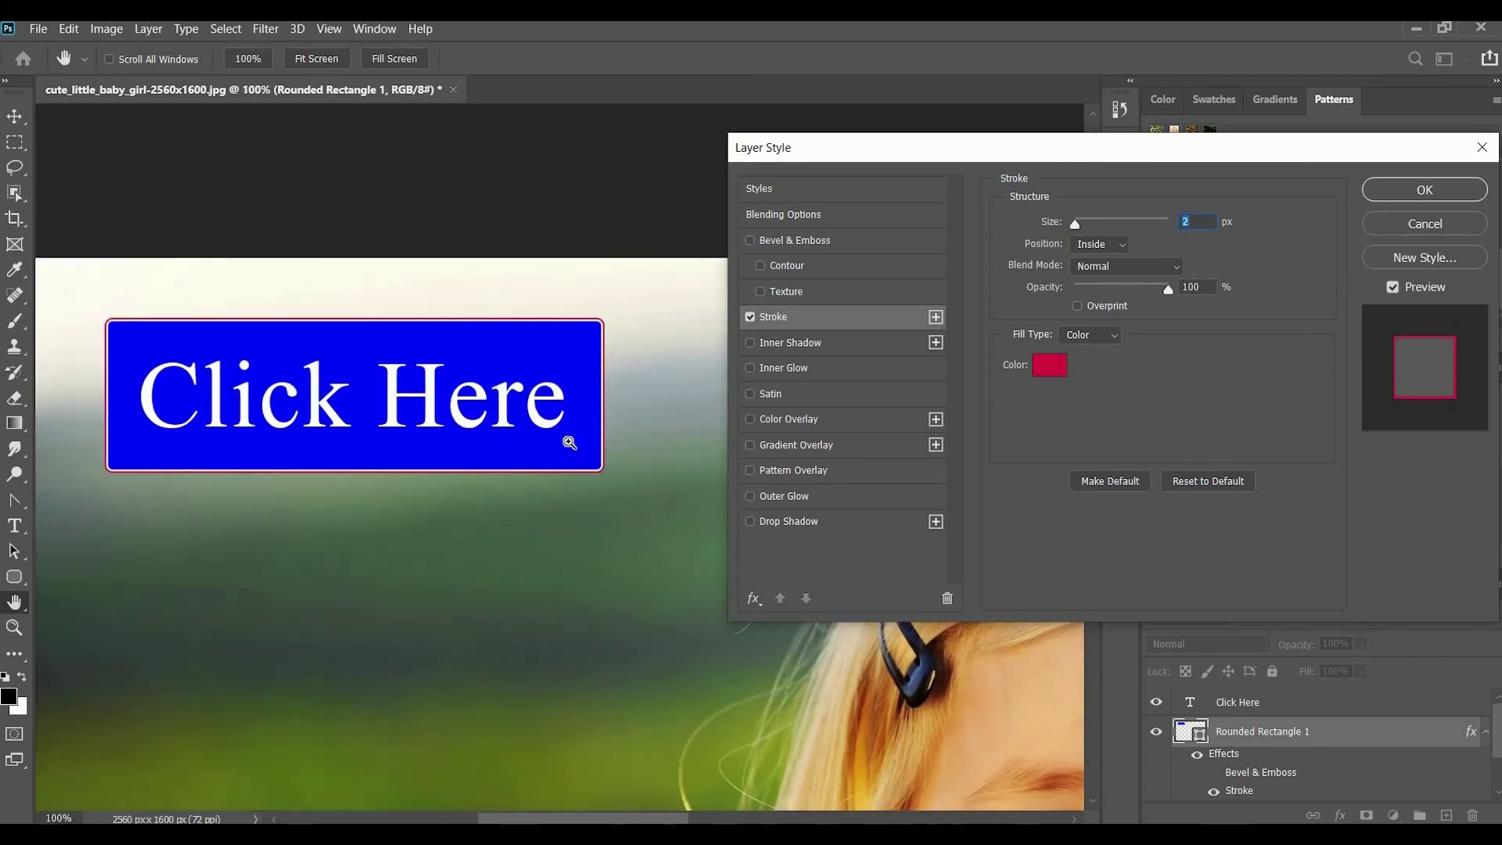
pyautogui.keyDown('ctrl'); pyautogui.click(538, 439); pyautogui.keyUp('ctrl')
pyautogui.moveTo(428, 430); pyautogui.dragTo(657, 429)
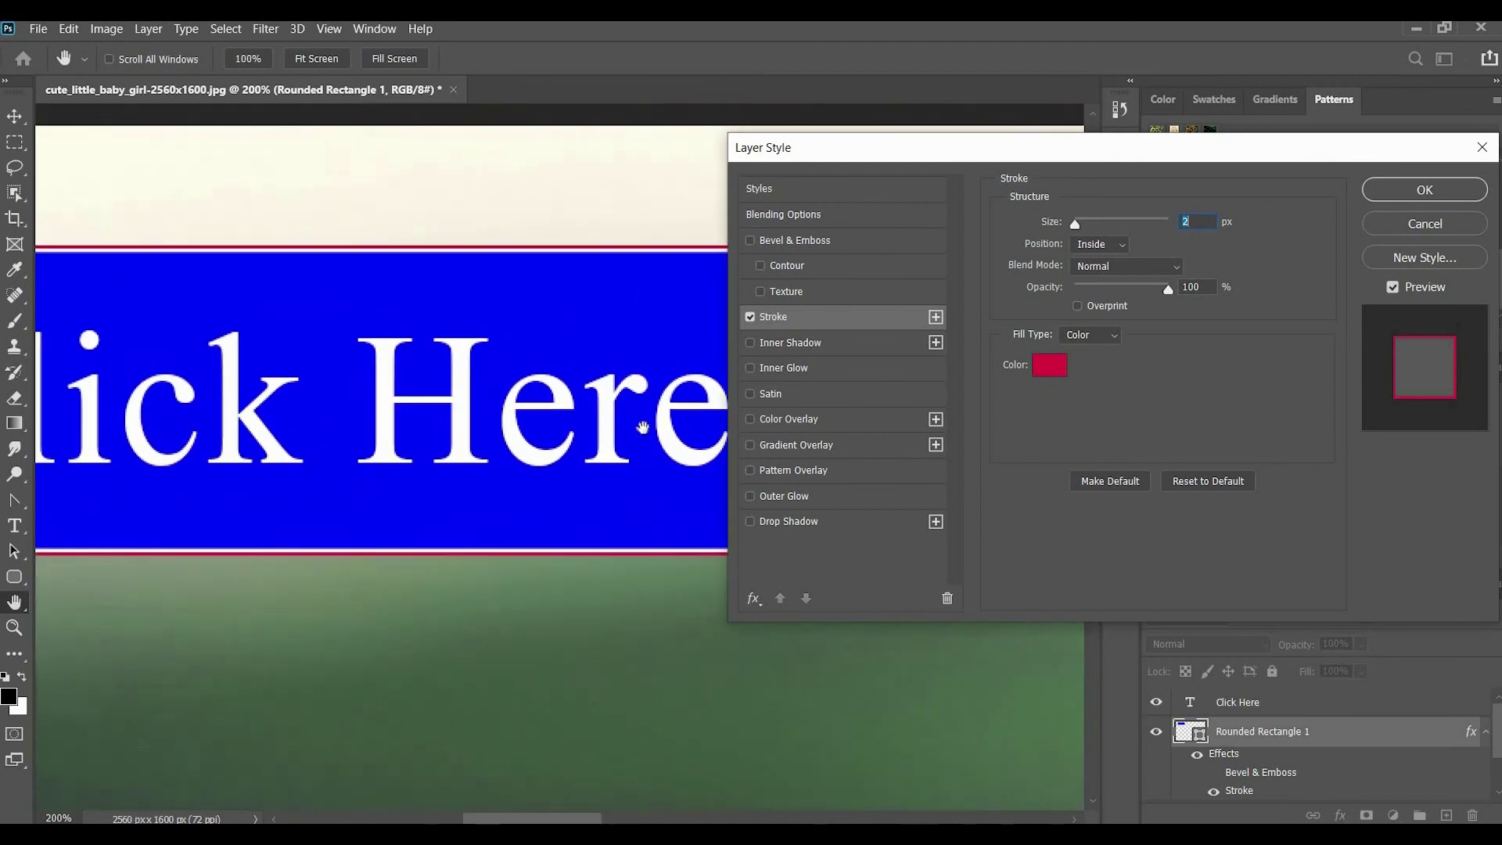
pyautogui.moveTo(105, 332); pyautogui.dragTo(302, 353)
pyautogui.hscroll(10, 302, 353)
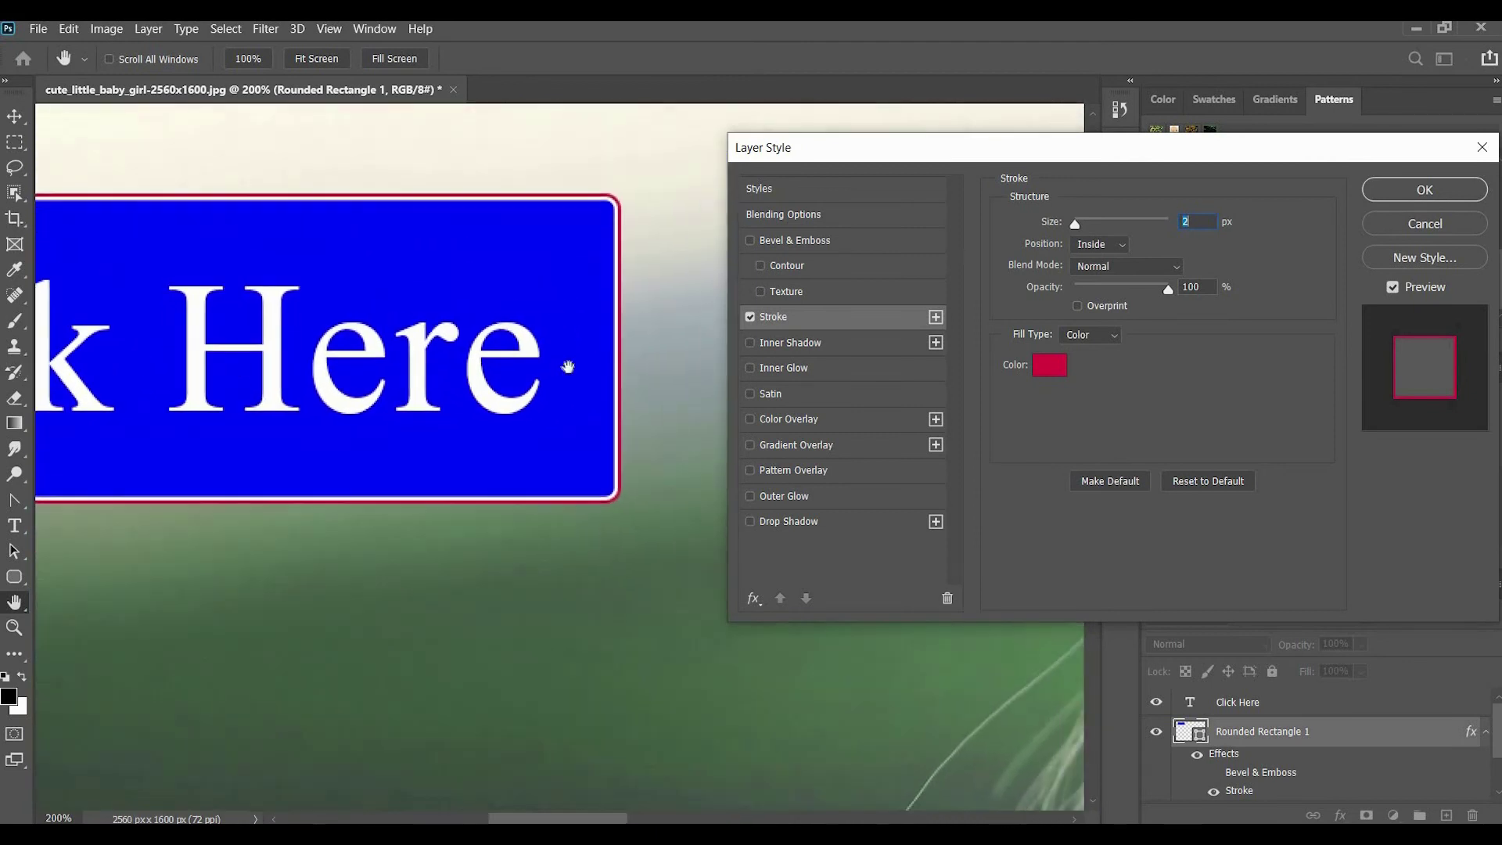
pyautogui.moveTo(626, 394); pyautogui.dragTo(647, 362)
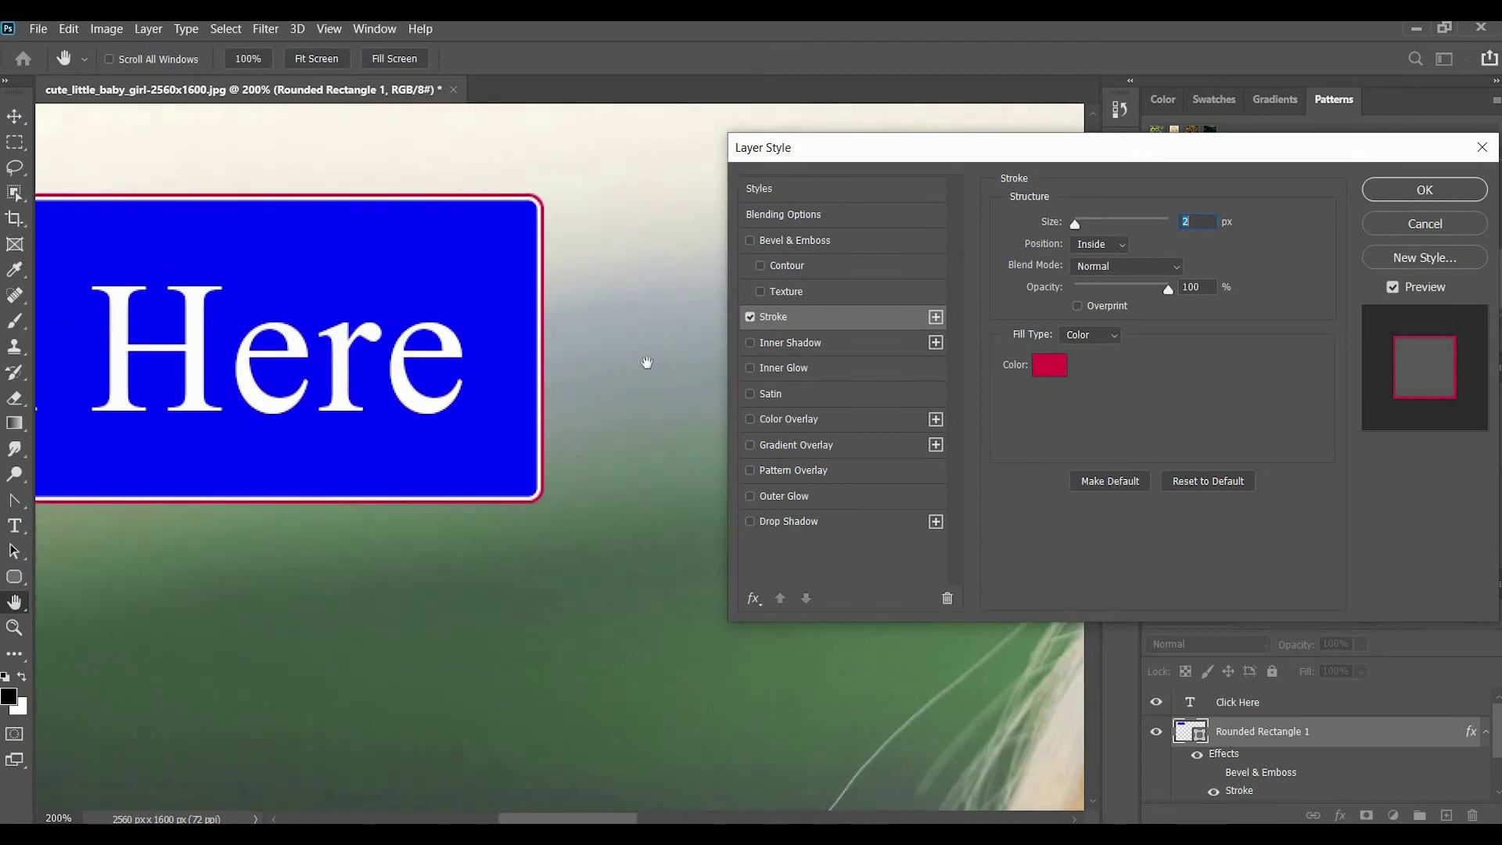
pyautogui.click(751, 318)
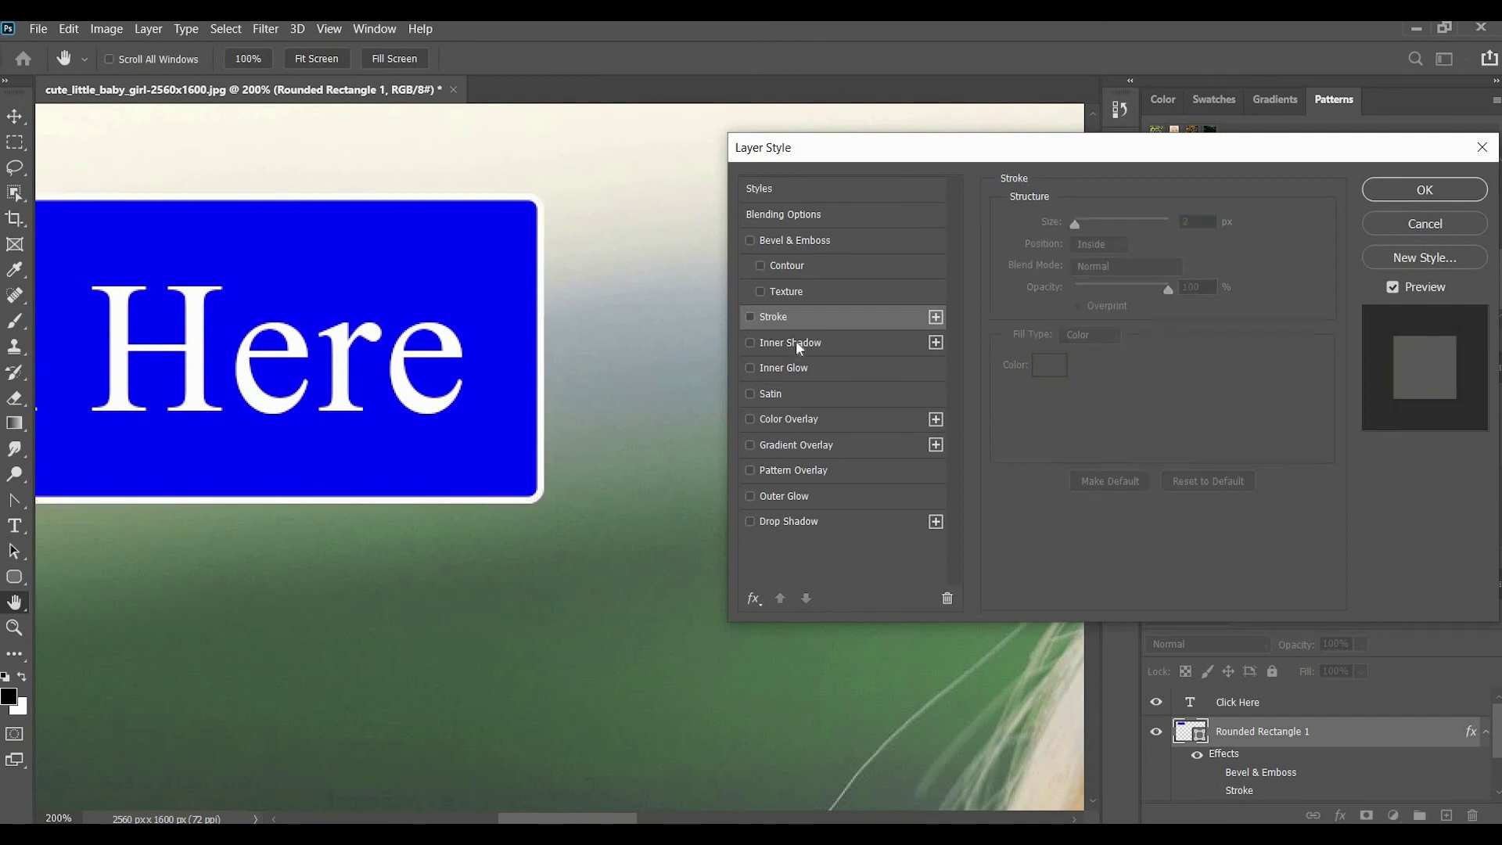
# Try an Inner Shadow effect on the blue rectangle with a distance of 14 px and a choke of 8%
pyautogui.click(831, 348)
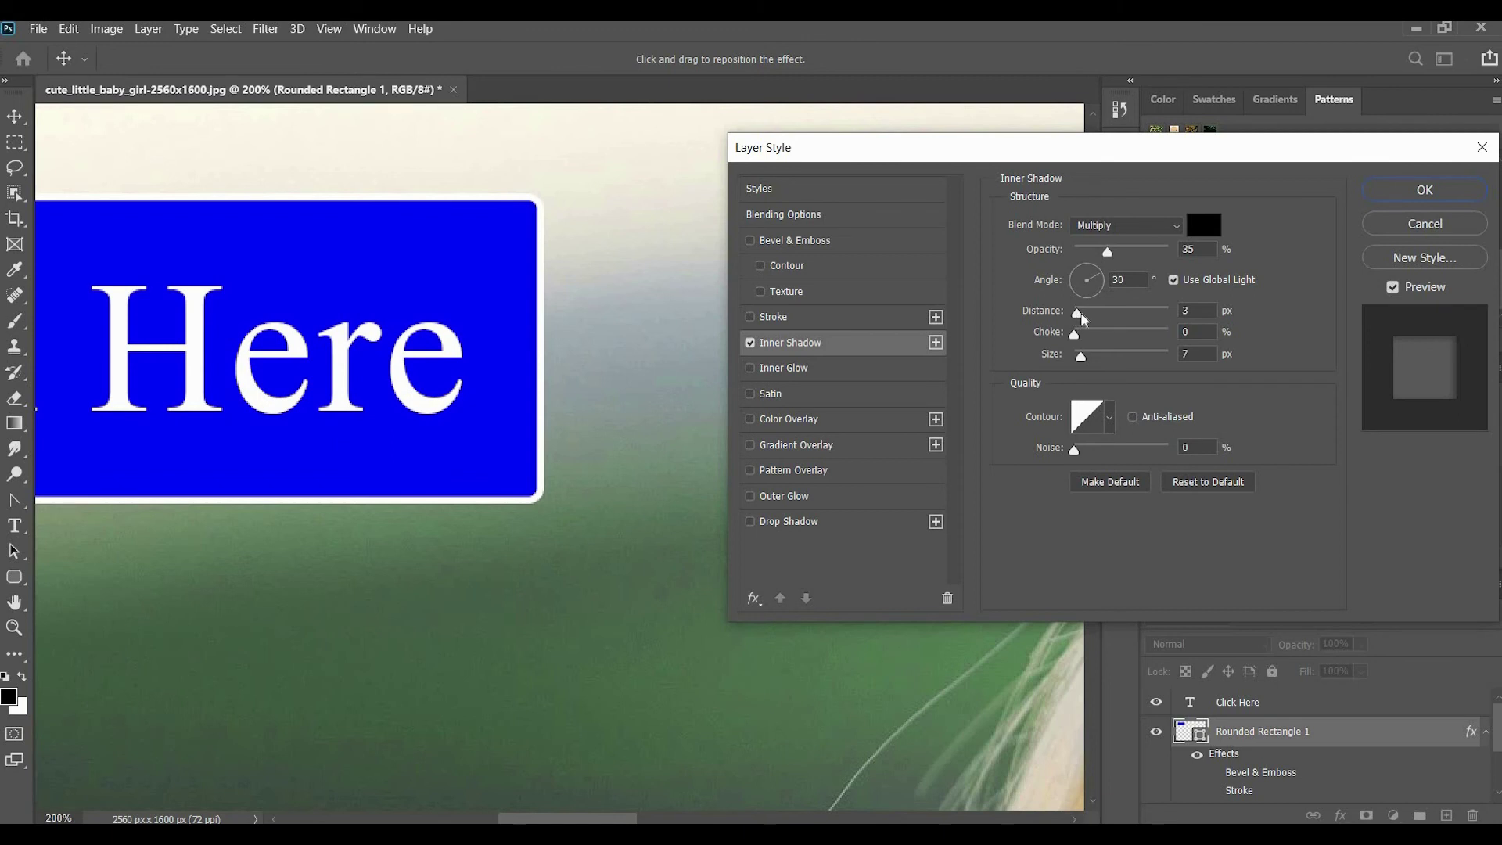
pyautogui.moveTo(1093, 319)
pyautogui.mouseDown()
pyautogui.moveTo(1122, 322)
pyautogui.moveTo(1099, 322)
pyautogui.mouseUp()
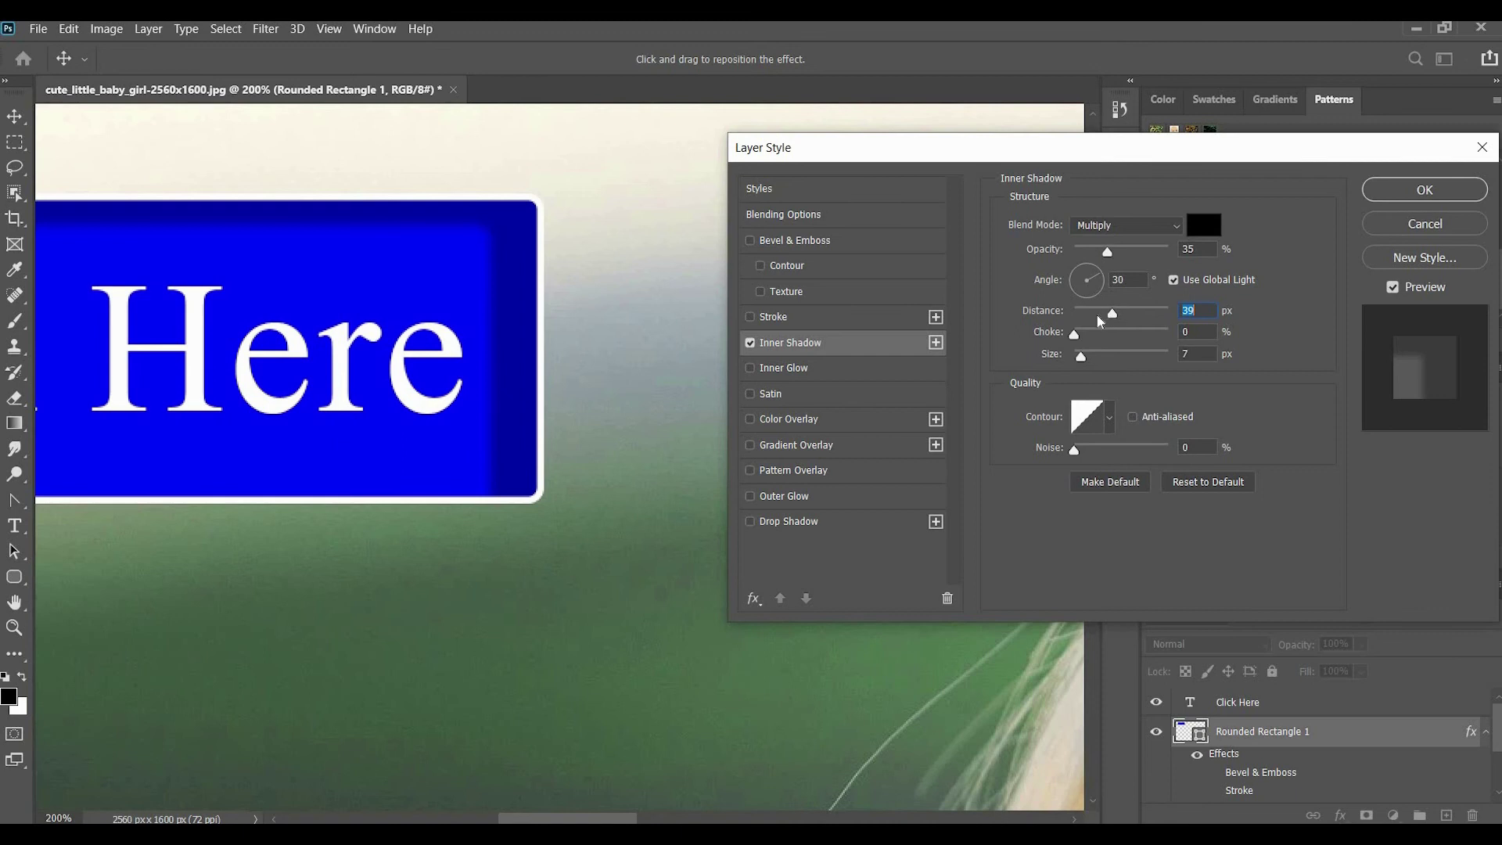
pyautogui.moveTo(1100, 320)
pyautogui.mouseDown()
pyautogui.moveTo(1080, 318)
pyautogui.moveTo(1084, 345)
pyautogui.mouseUp()
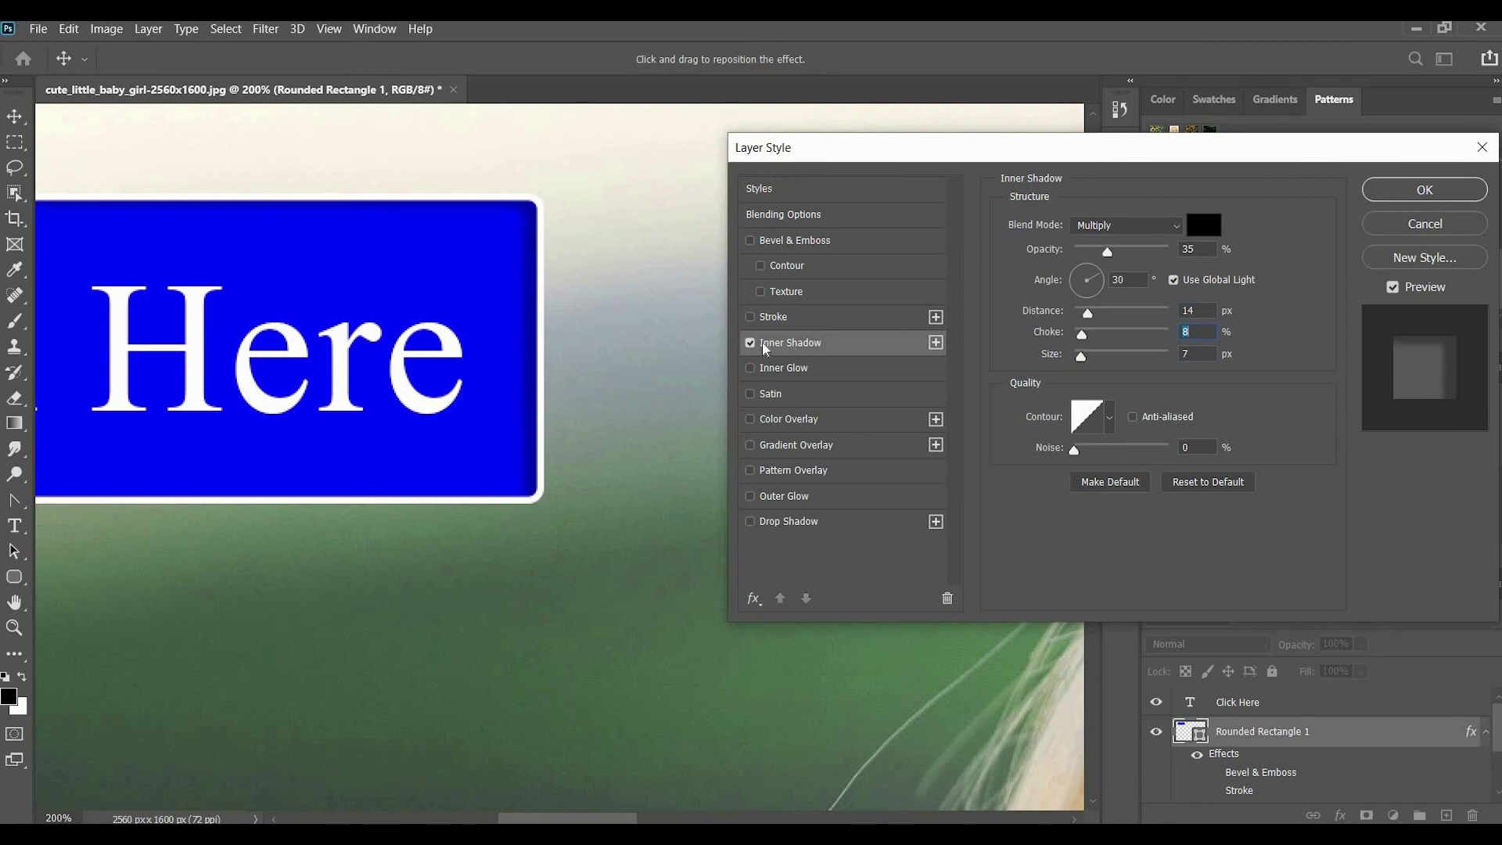
# Add a second Inner Shadow at an angle of 171° and a distance of 64 px, and turn off both inner shadows
pyautogui.click(934, 343)
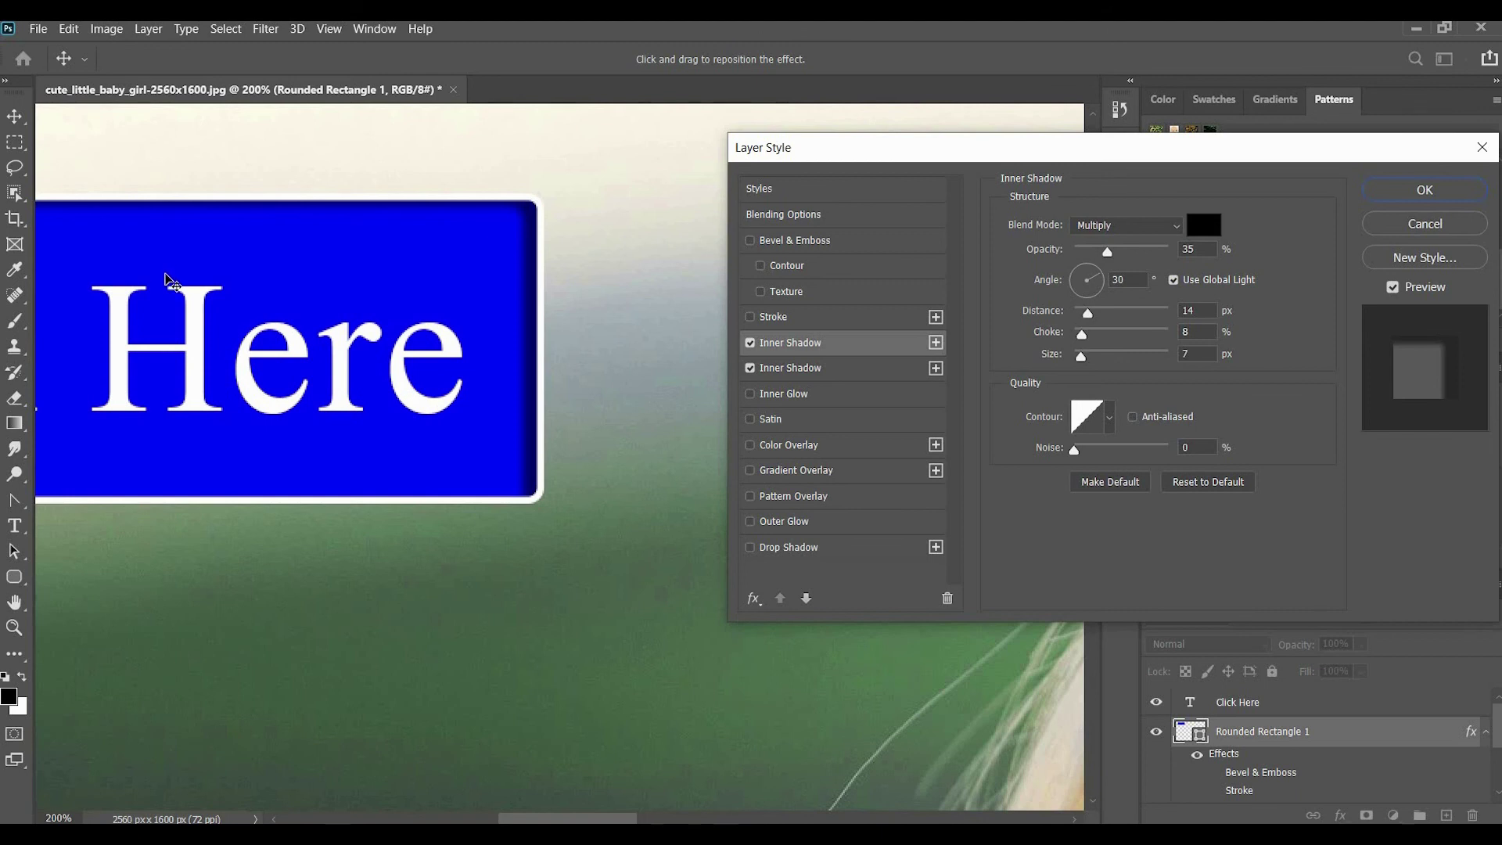
pyautogui.moveTo(166, 279); pyautogui.dragTo(295, 288)
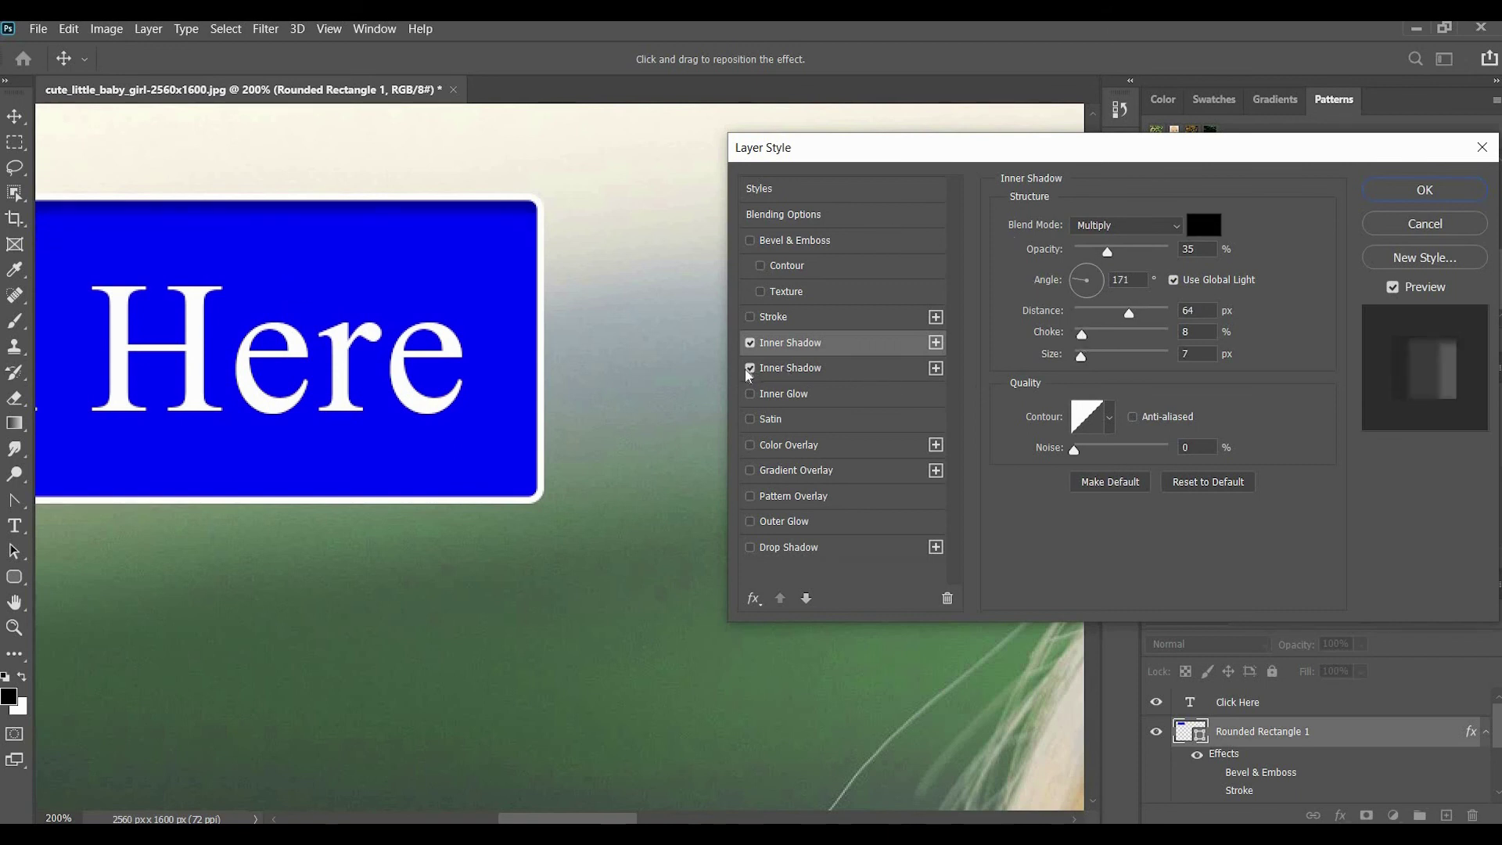
pyautogui.click(751, 345)
pyautogui.click(750, 342)
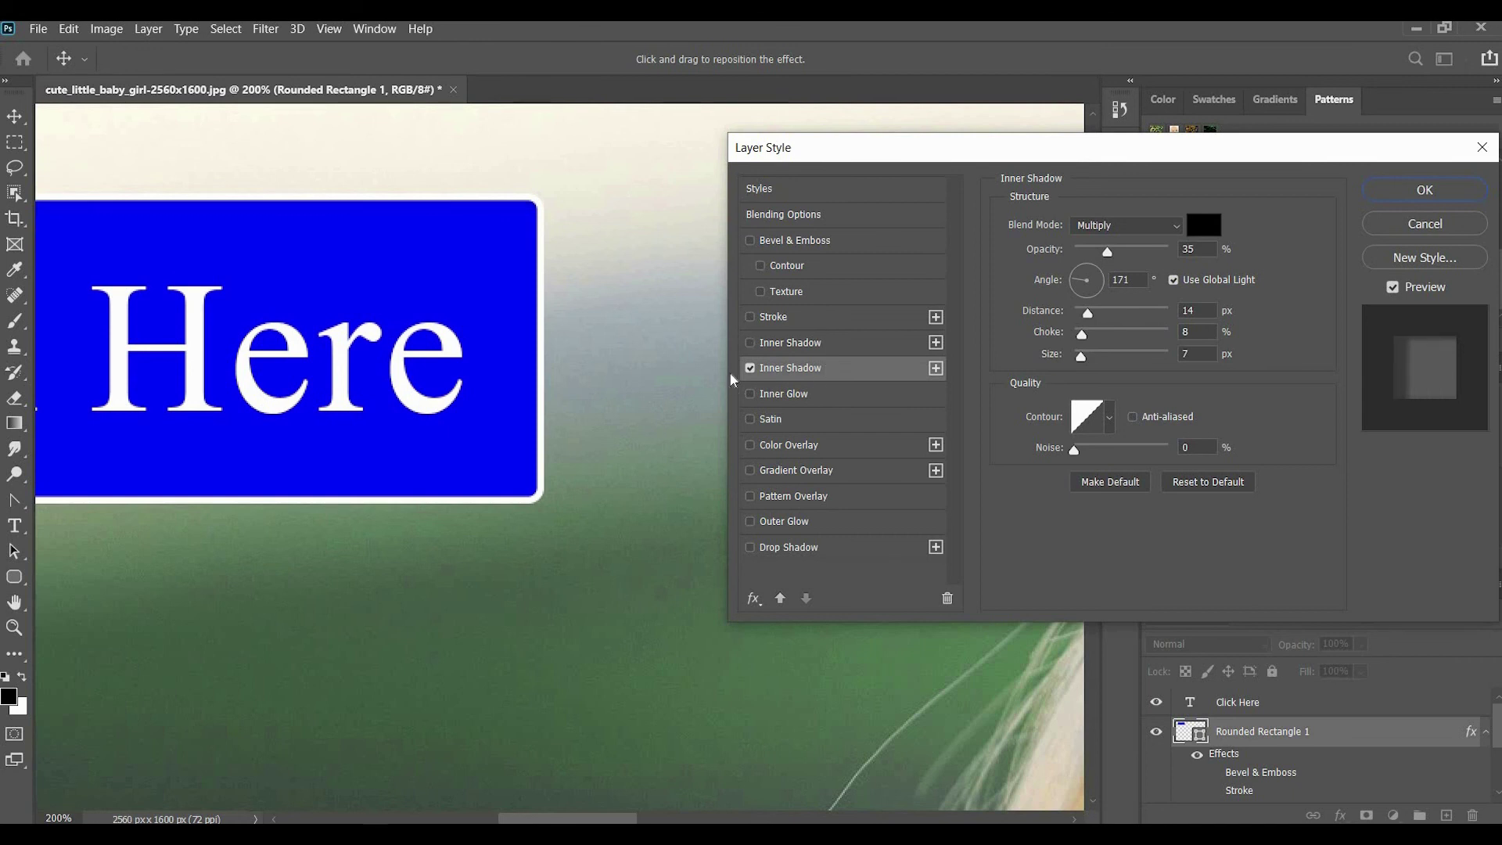
pyautogui.click(750, 368)
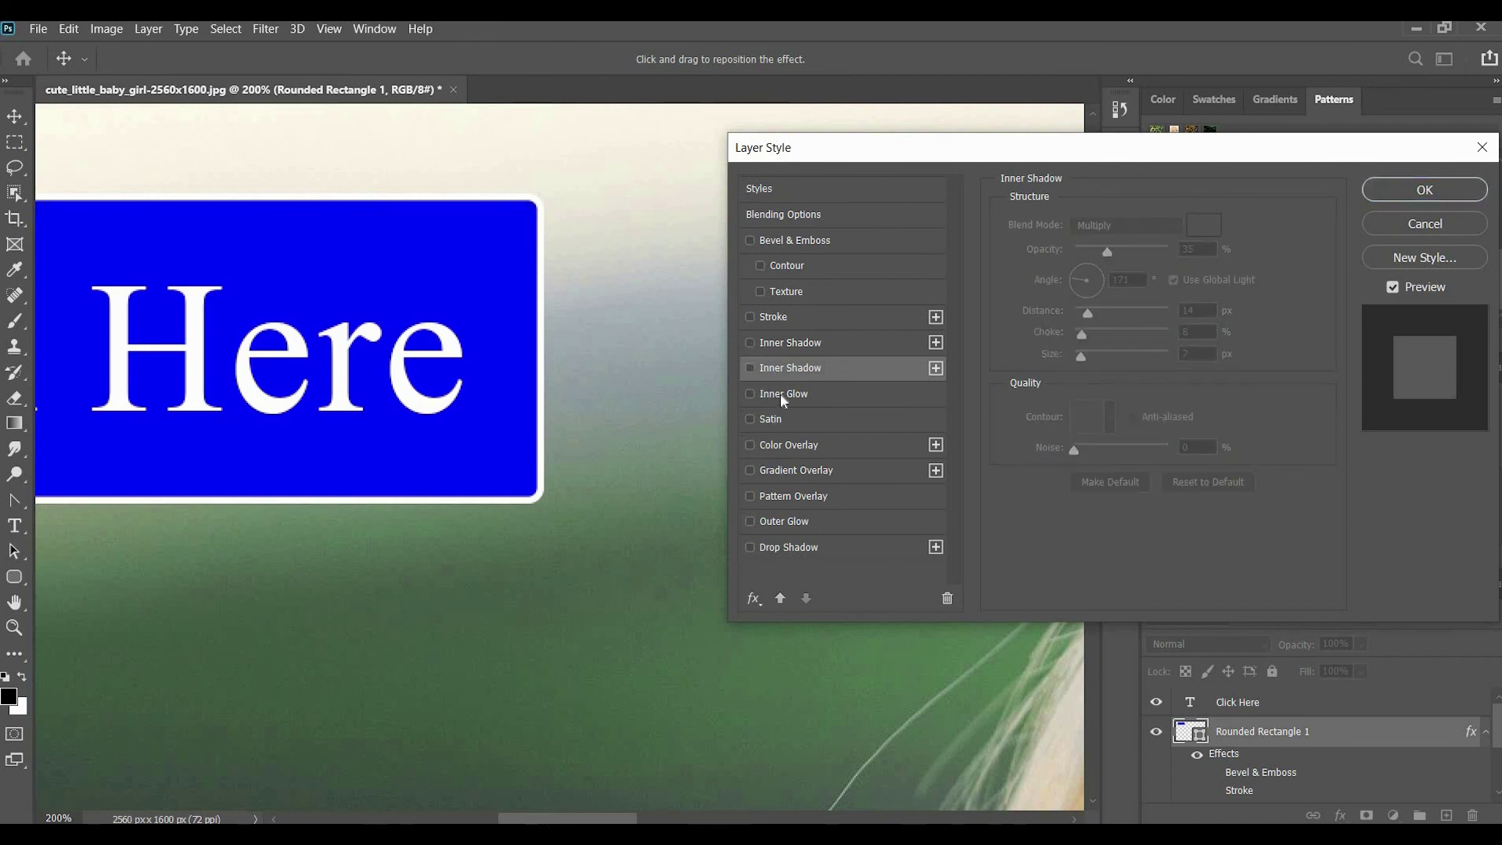
# Try a white Inner Glow on the rectangle with a size of 144 px and turn it off again
pyautogui.click(780, 393)
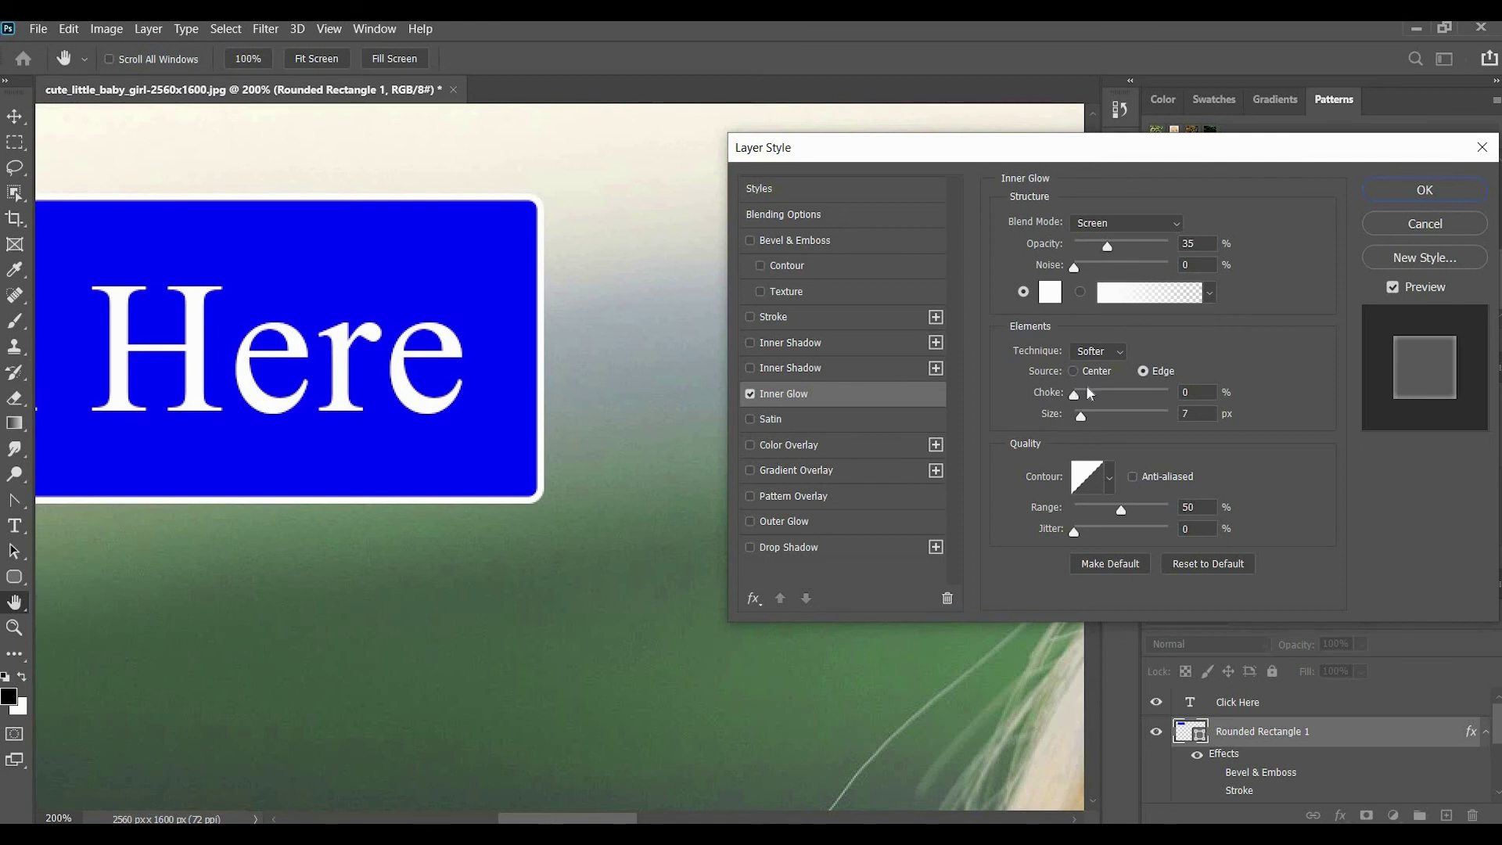
pyautogui.moveTo(1099, 421); pyautogui.dragTo(1133, 427)
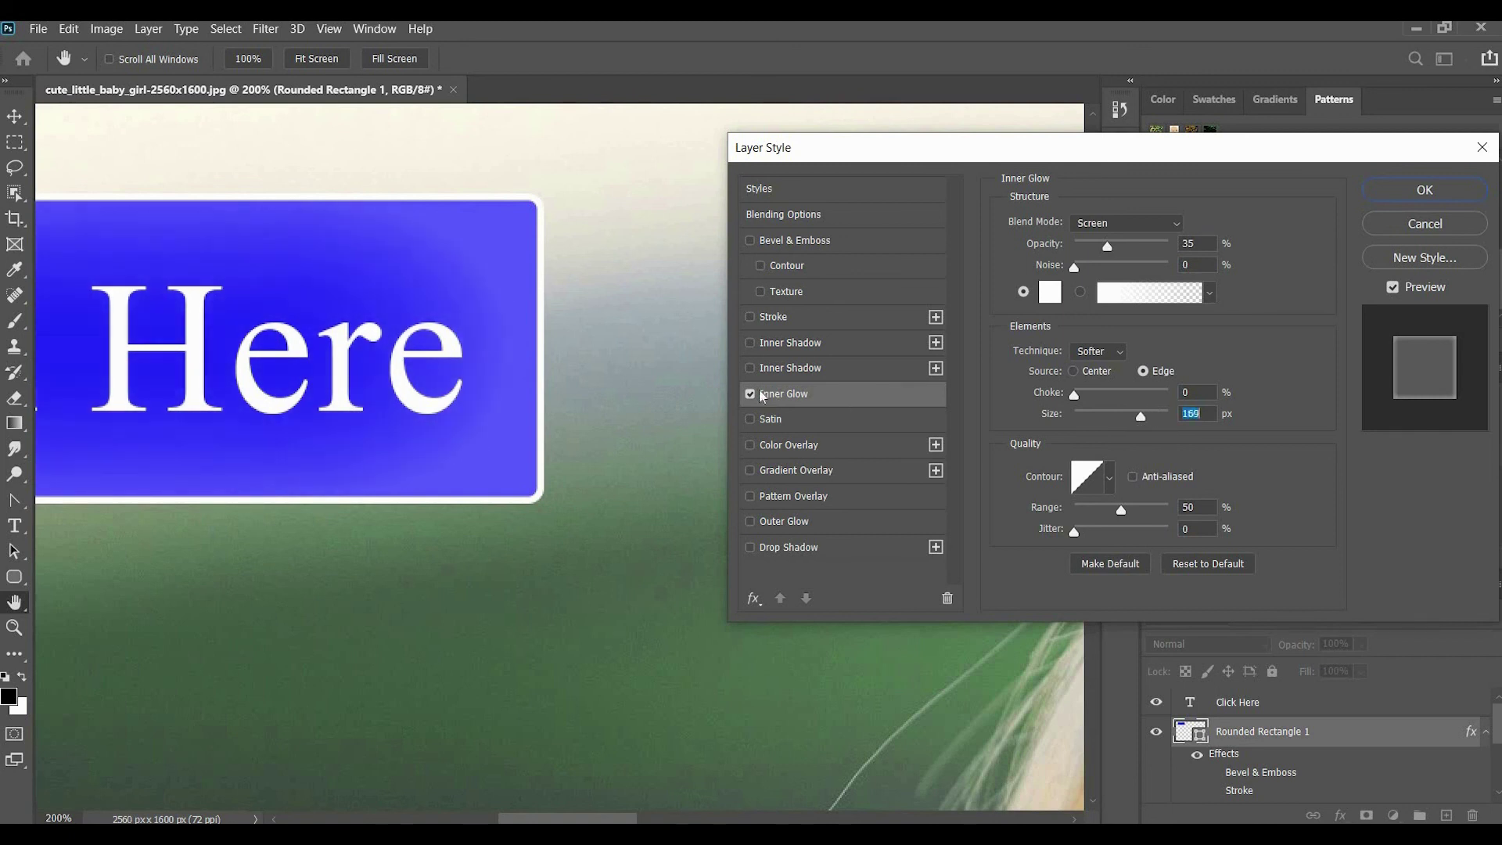
pyautogui.click(749, 393)
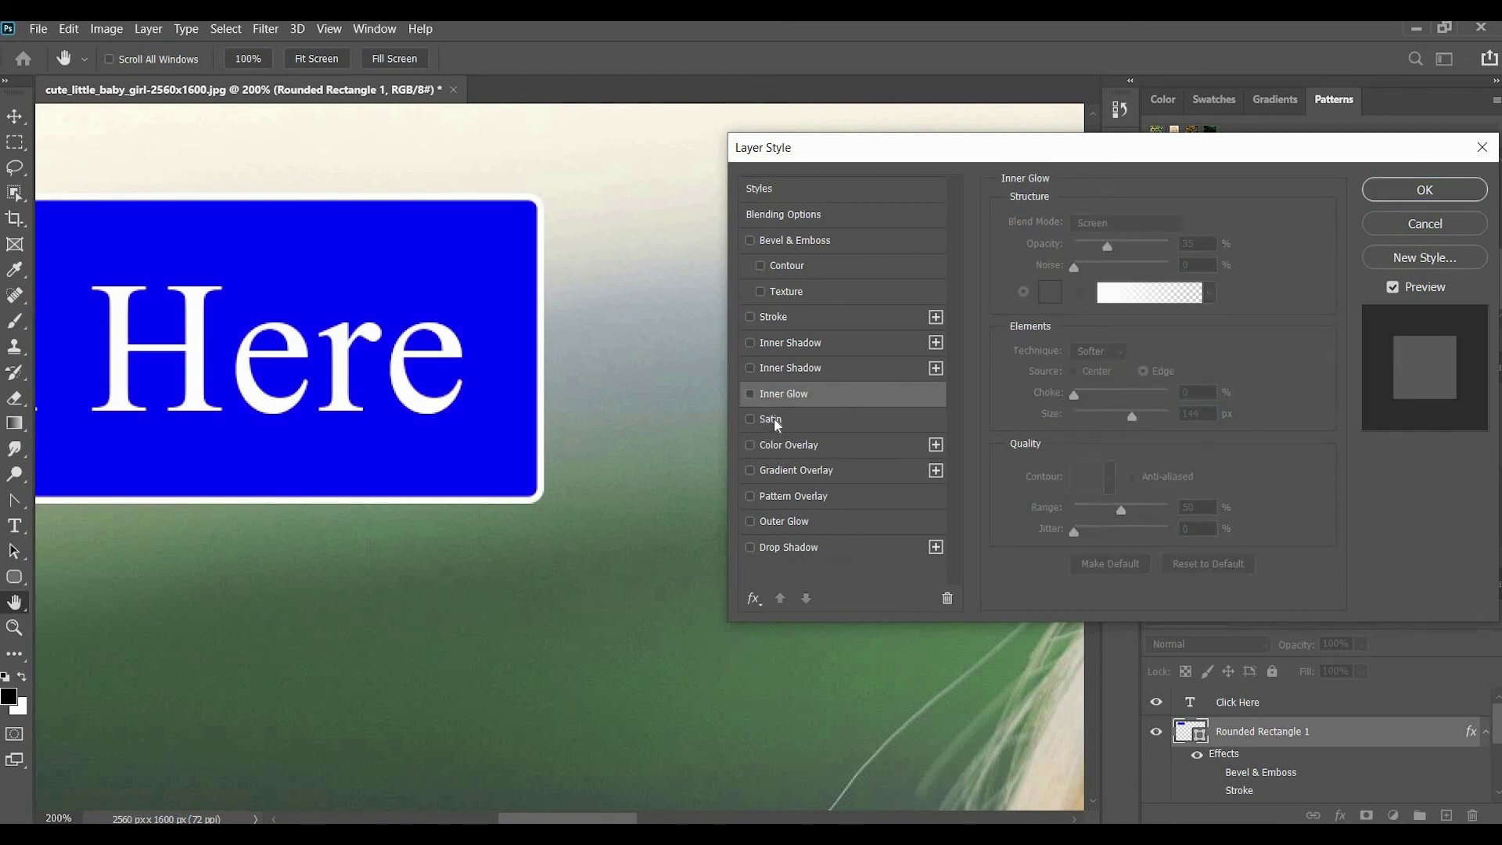
# Try a Satin effect on the rectangle with the Color Burn, Lighten and Hard Mix blend modes
pyautogui.click(771, 420)
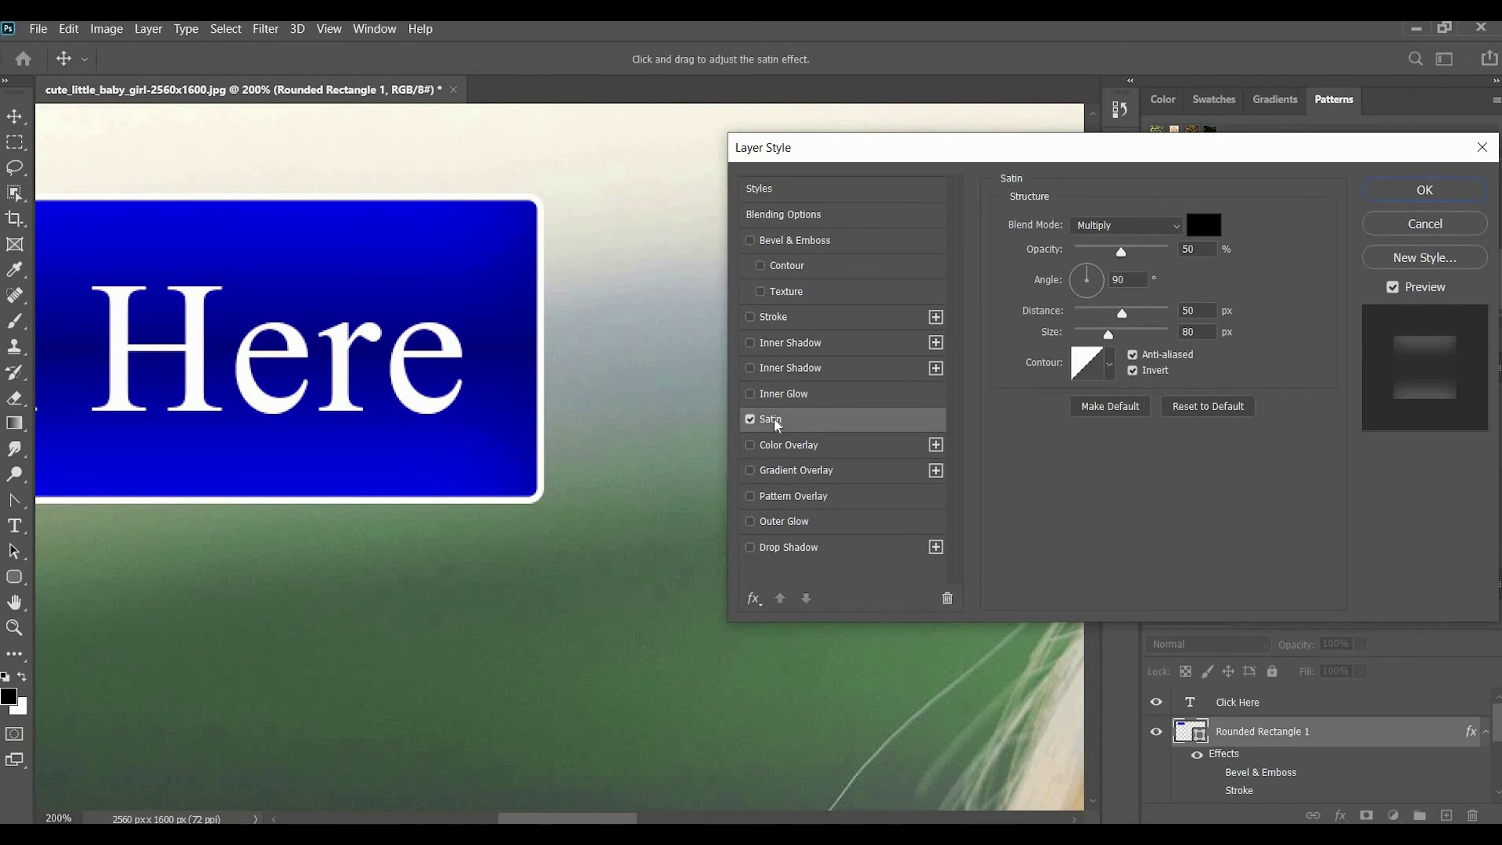
pyautogui.click(1175, 226)
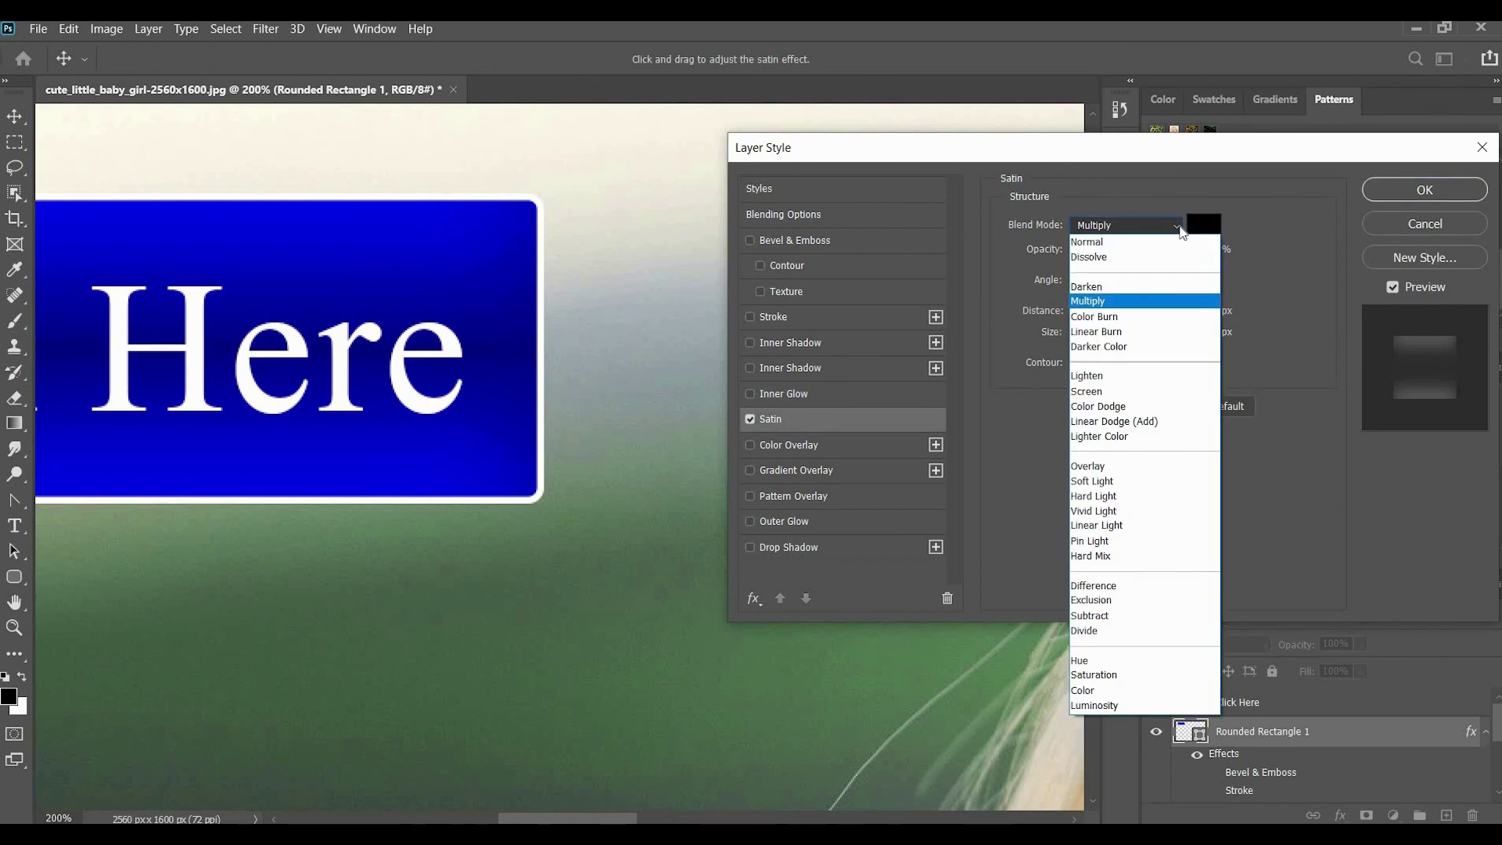
pyautogui.click(1092, 320)
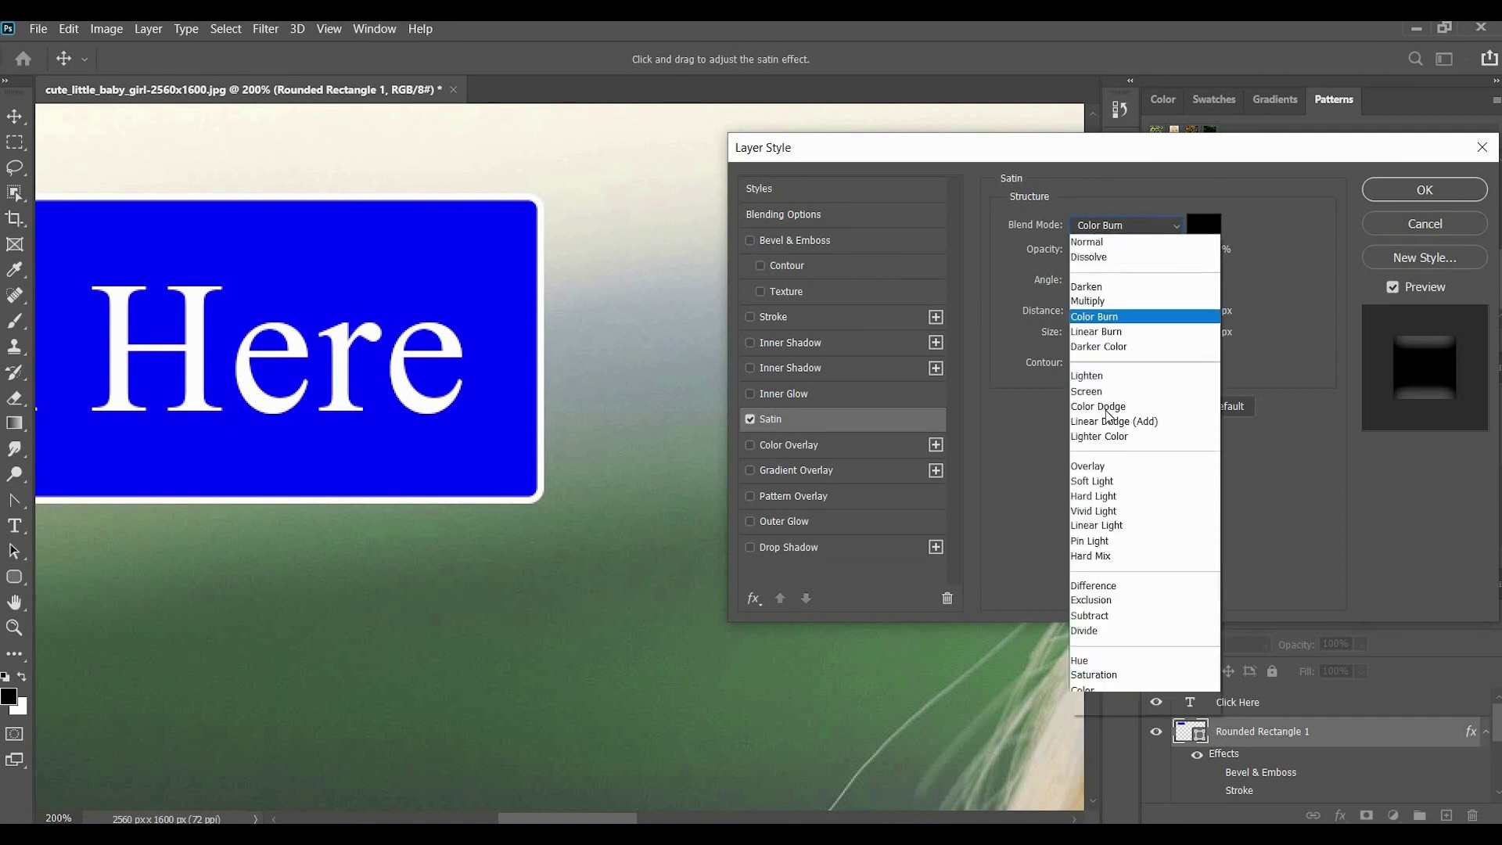
pyautogui.click(1178, 226)
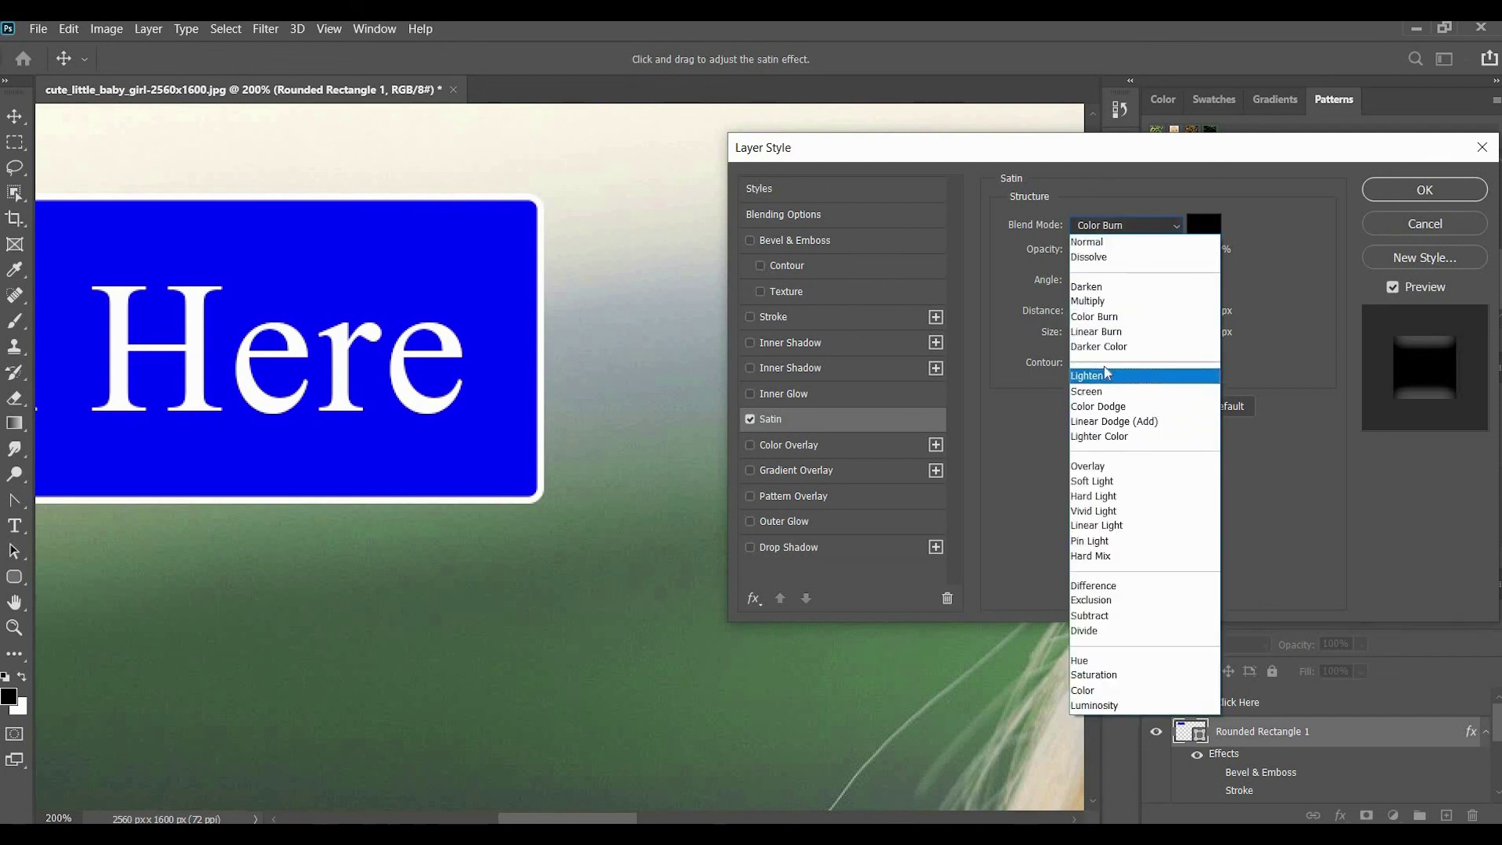
pyautogui.click(1099, 376)
pyautogui.click(1126, 225)
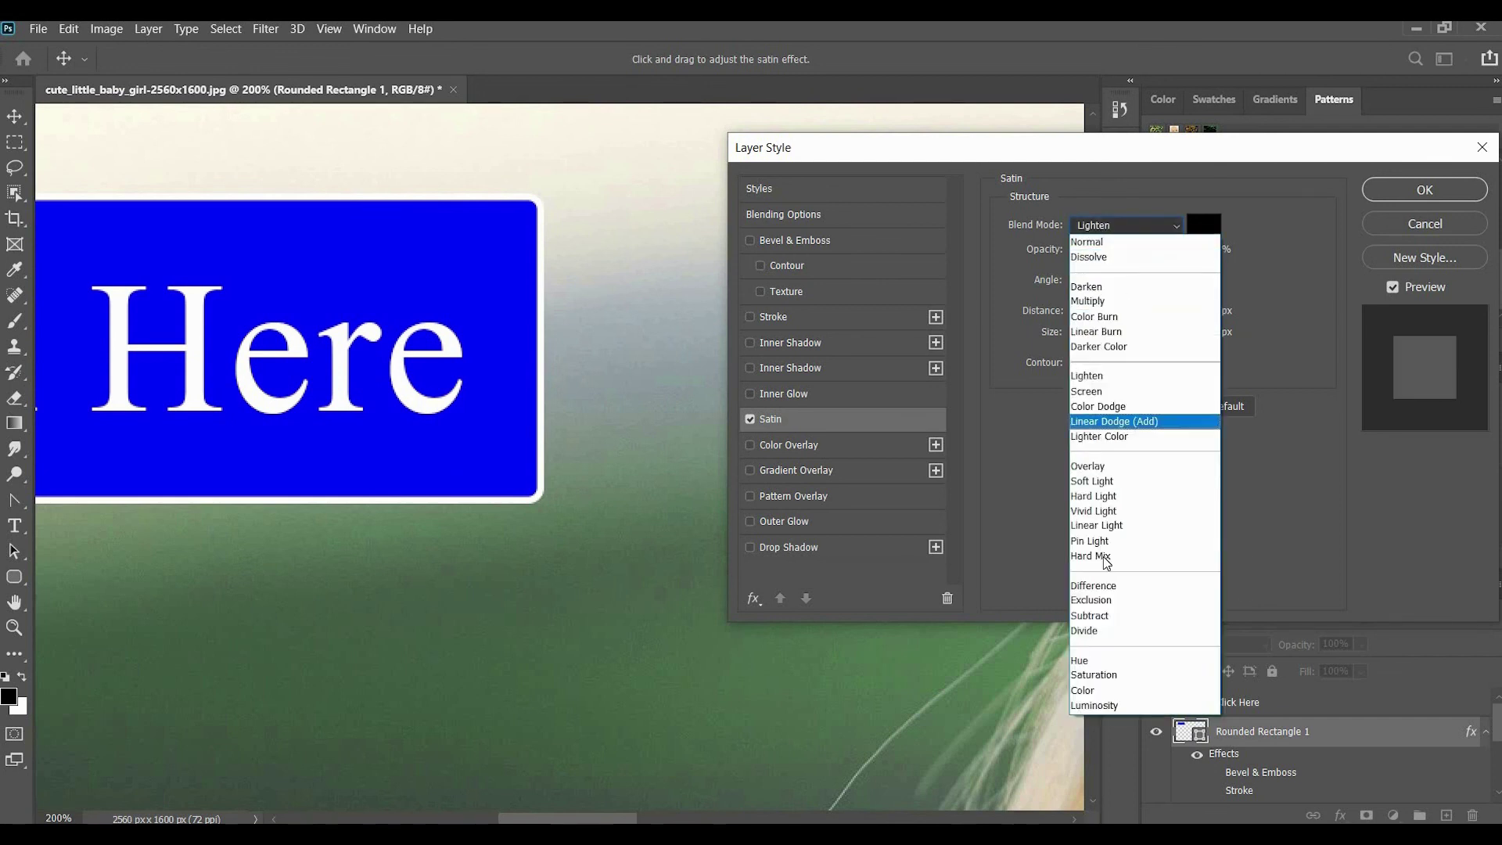
pyautogui.click(1111, 556)
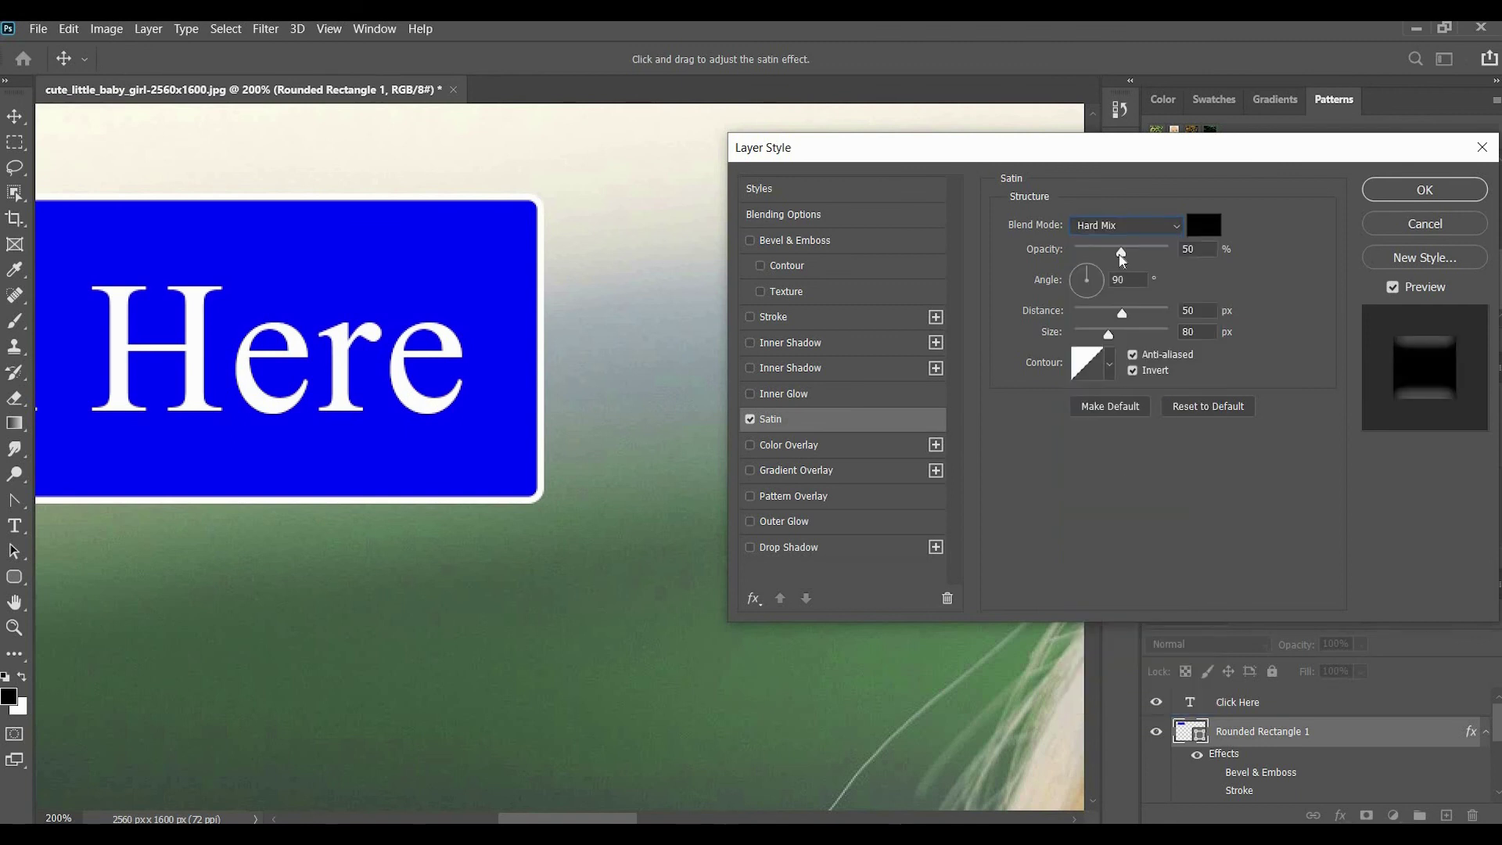
# Try the Satin effect at 33% opacity with the Dissolve blend mode and turn it off again
pyautogui.press('Down')
pyautogui.press('Down')
pyautogui.press('Down')
pyautogui.press('Down')
pyautogui.press('Down')
pyautogui.press('Down')
pyautogui.click(1120, 226)
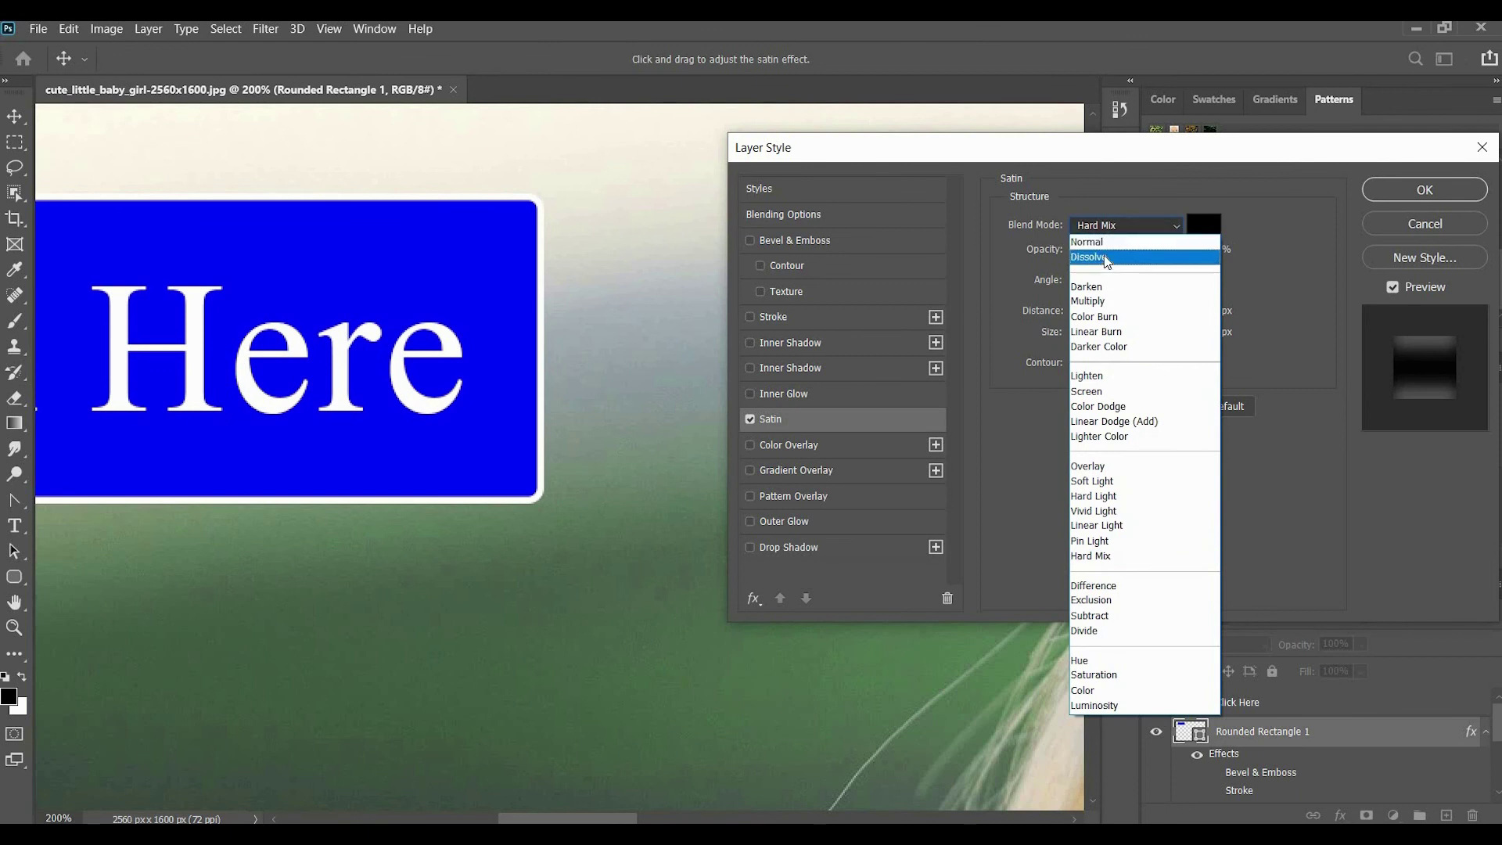
pyautogui.click(1134, 251)
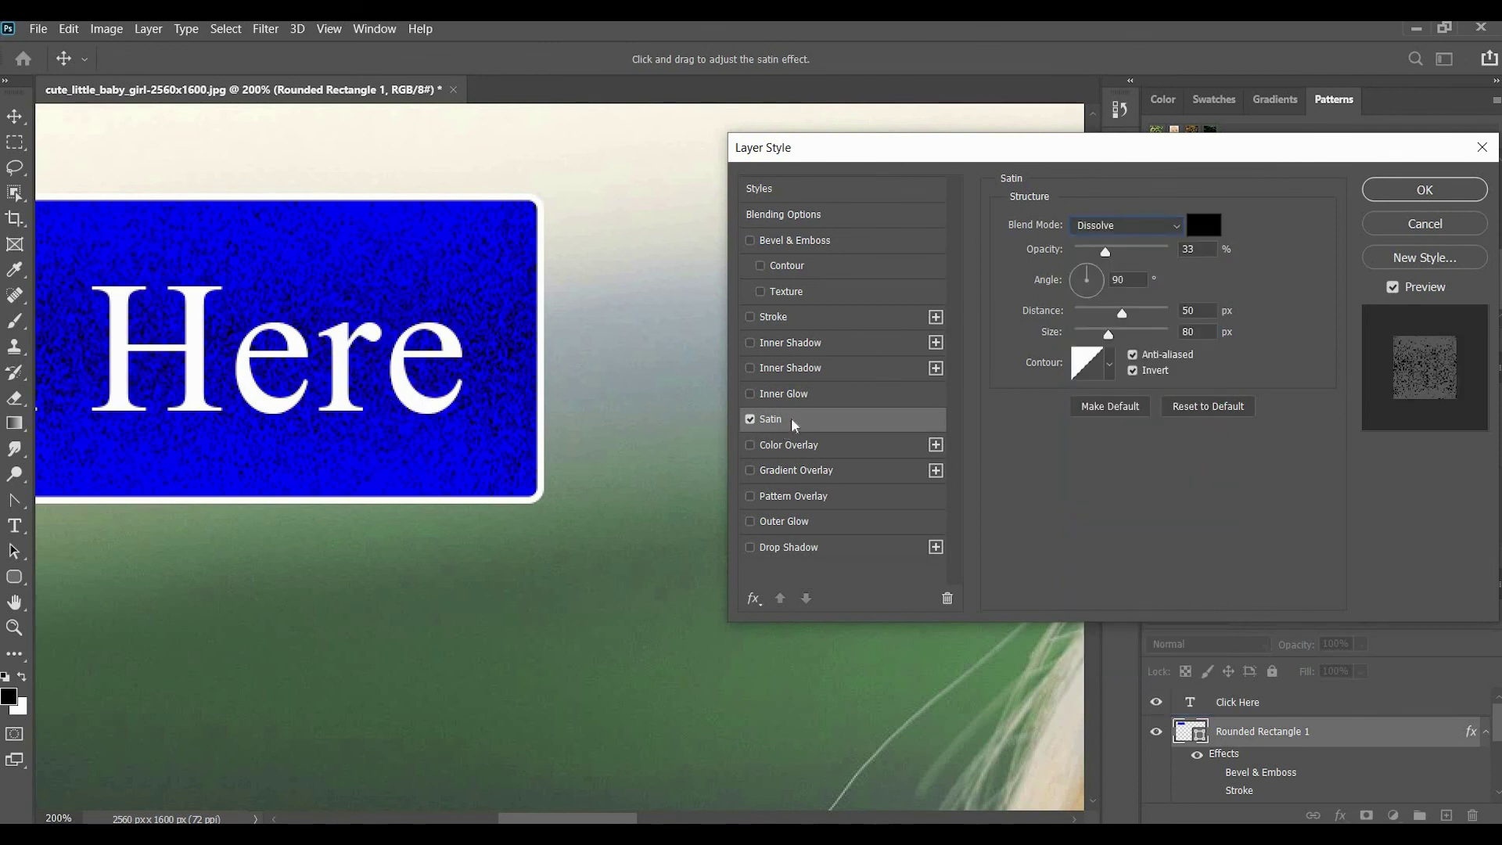
pyautogui.click(749, 418)
# Add a Color Overlay to the rectangle and set its color to red (cf0f0f)
pyautogui.click(800, 442)
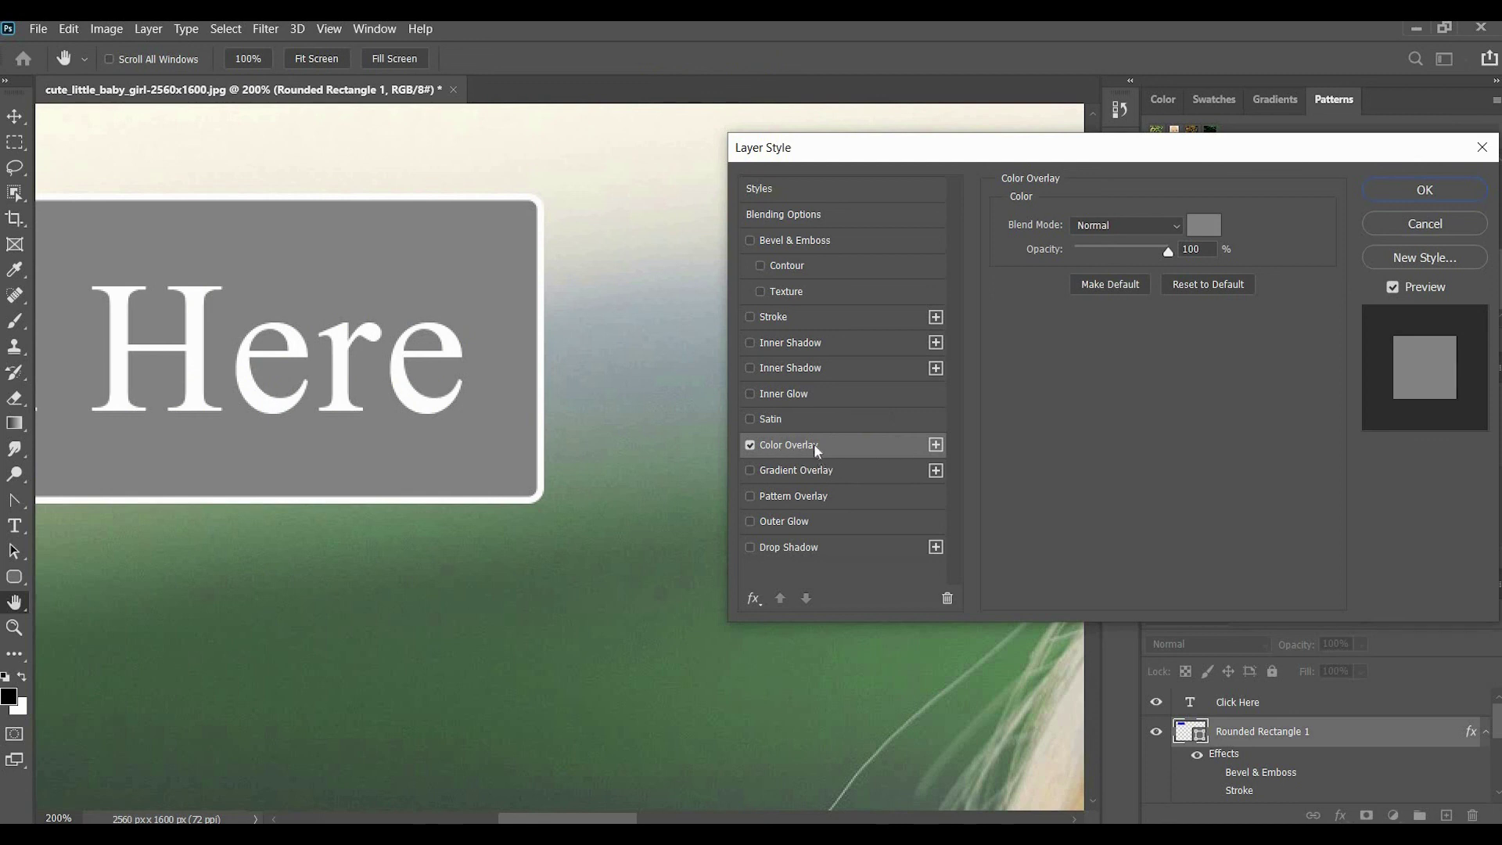
pyautogui.click(1203, 224)
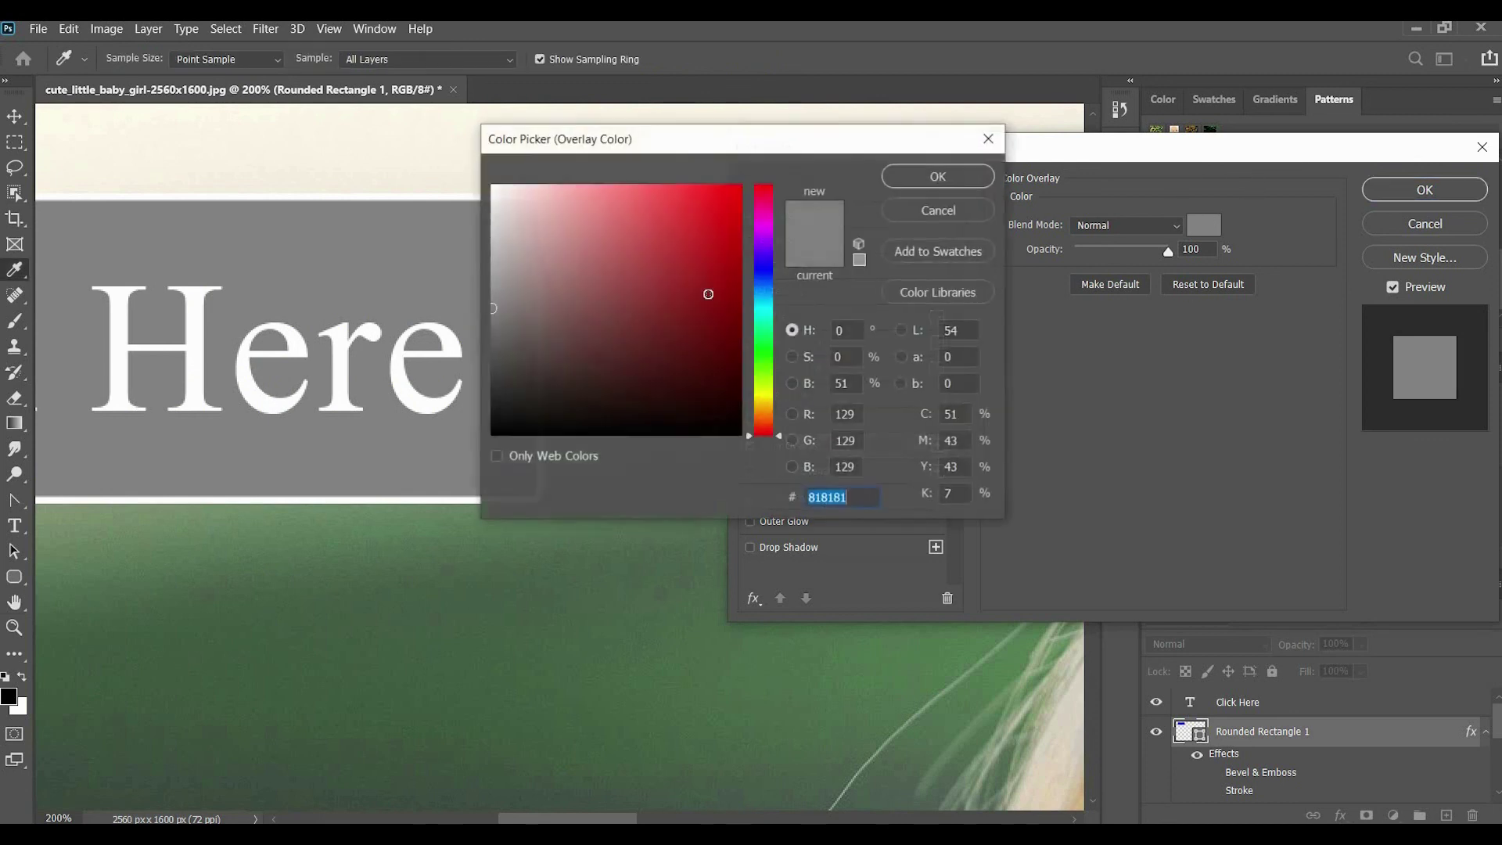
pyautogui.click(723, 231)
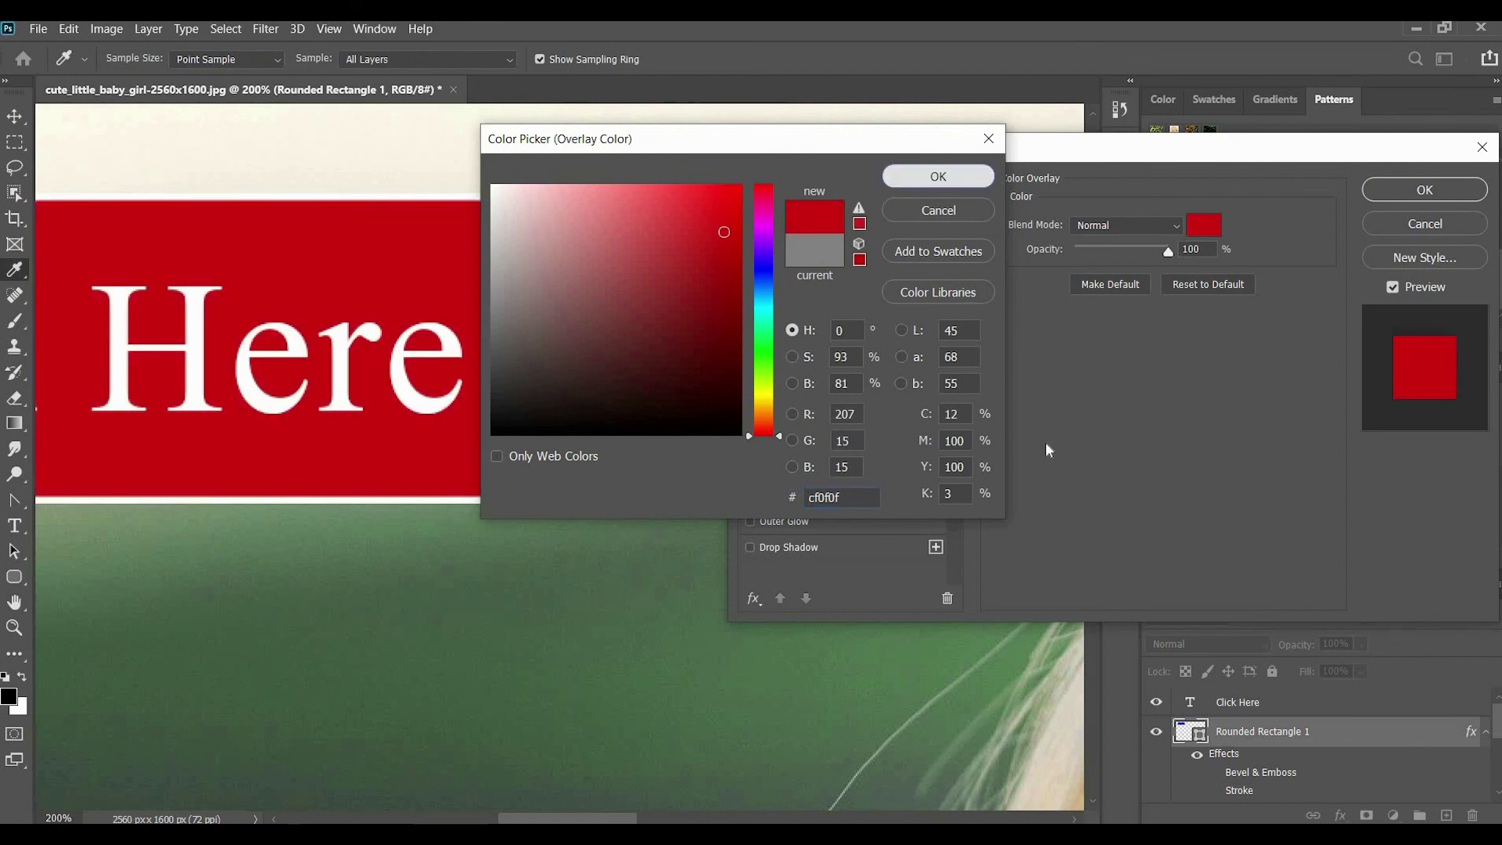
pyautogui.press('Return')
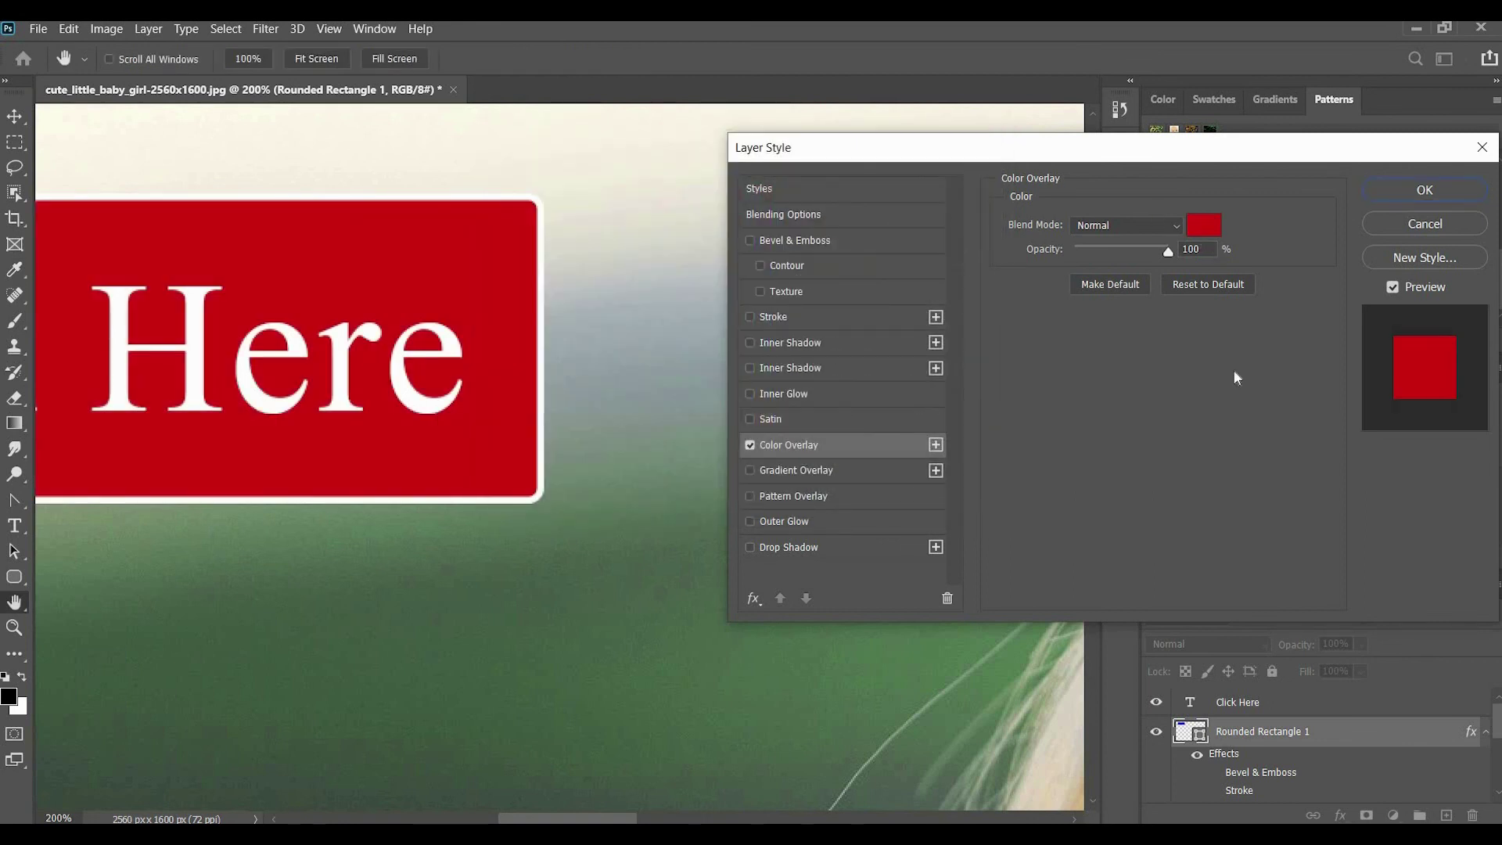
# Change the rectangle's overlay color to bright green (53cf0f)
pyautogui.click(1203, 225)
pyautogui.click(762, 393)
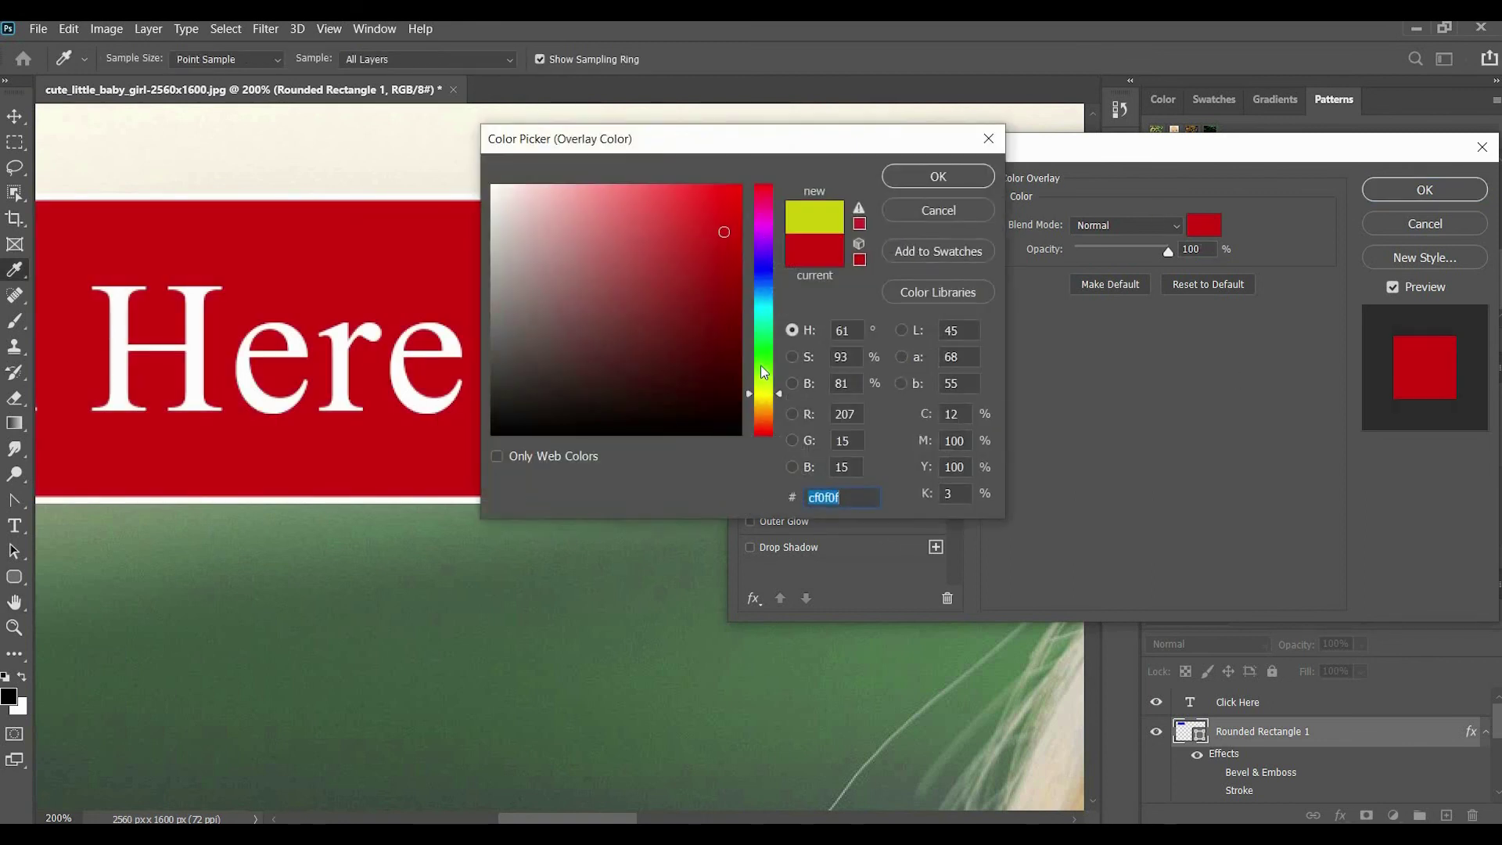
pyautogui.click(763, 367)
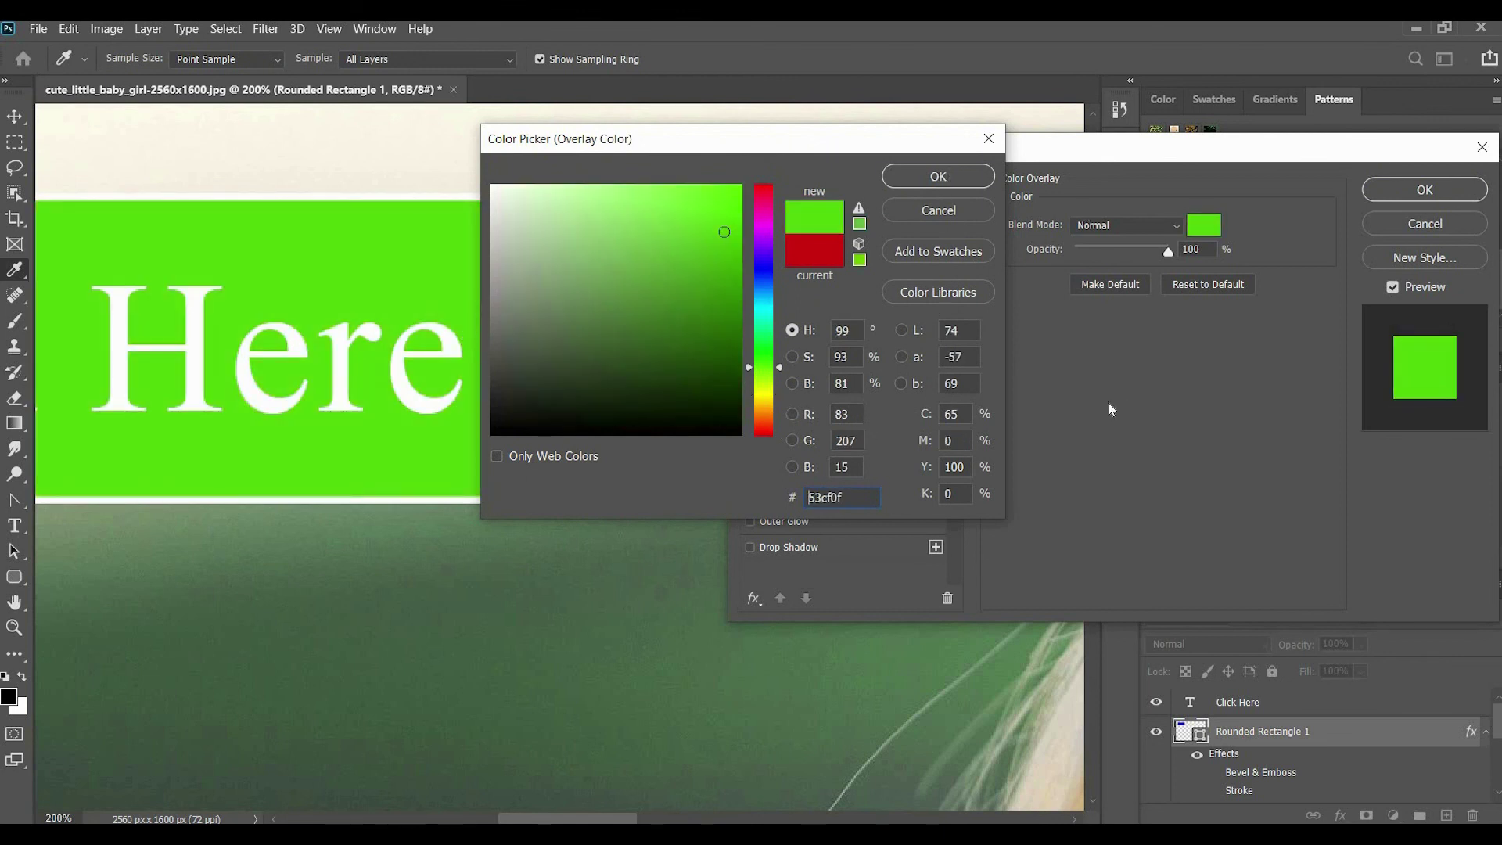
pyautogui.press('Return')
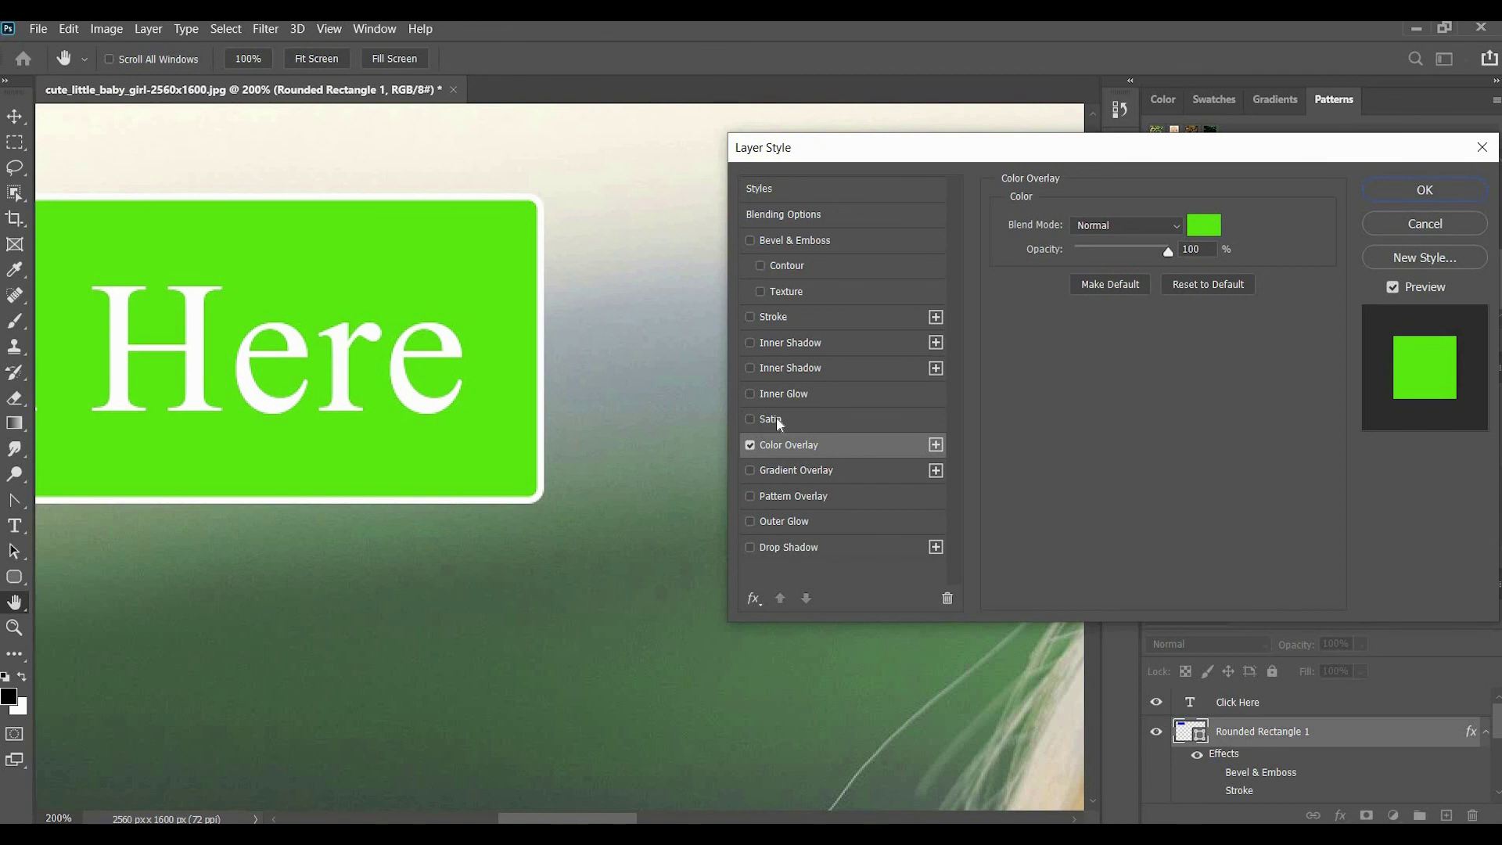
# Replace the rectangle's Color Overlay with a Gradient Overlay using a green-to-cyan preset from the Greens group
pyautogui.click(786, 470)
pyautogui.click(749, 445)
pyautogui.click(750, 445)
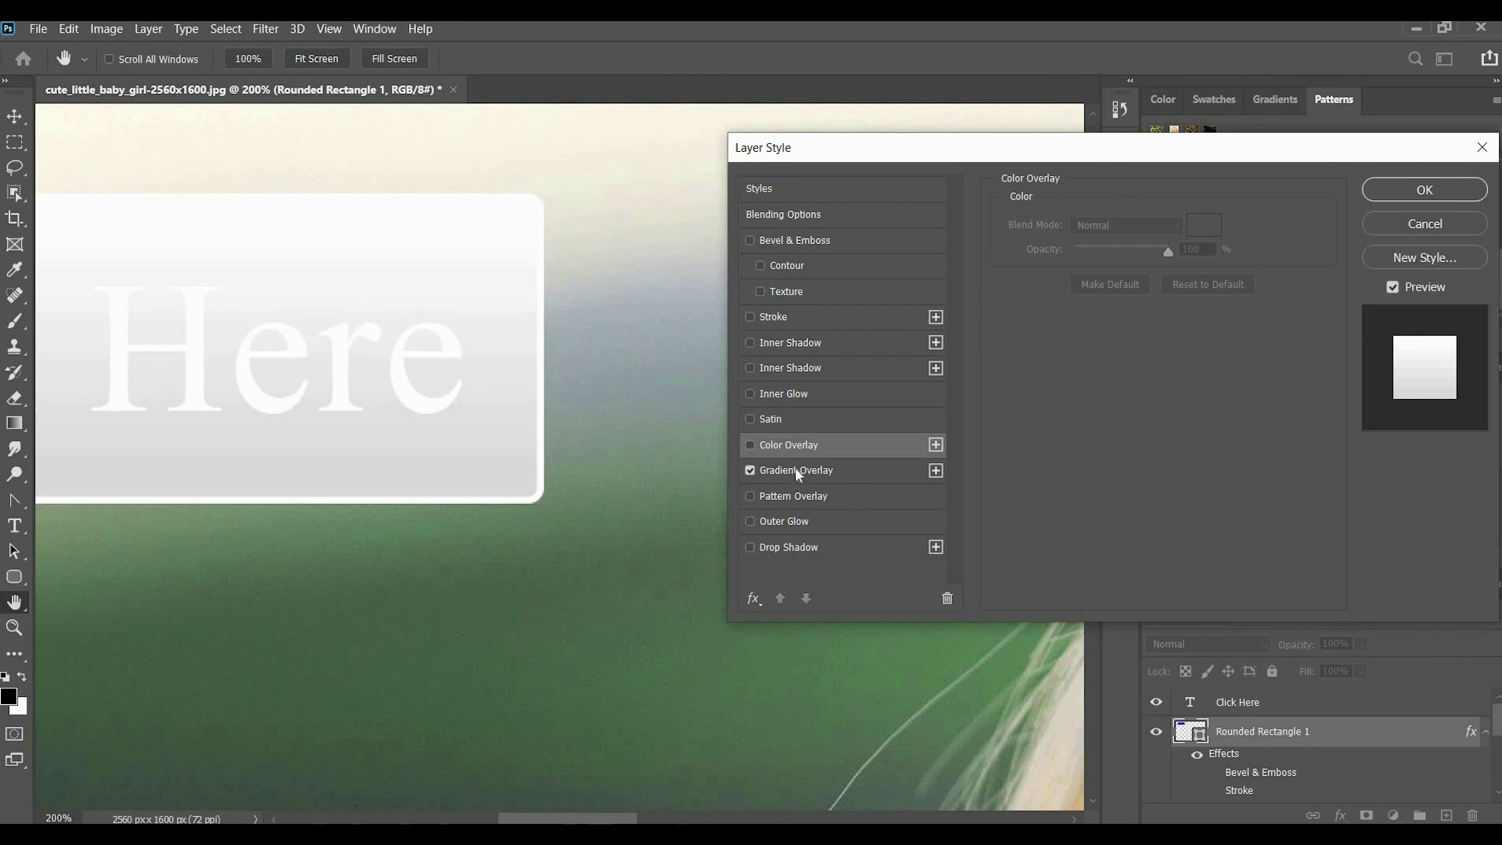
pyautogui.click(879, 469)
pyautogui.click(1183, 268)
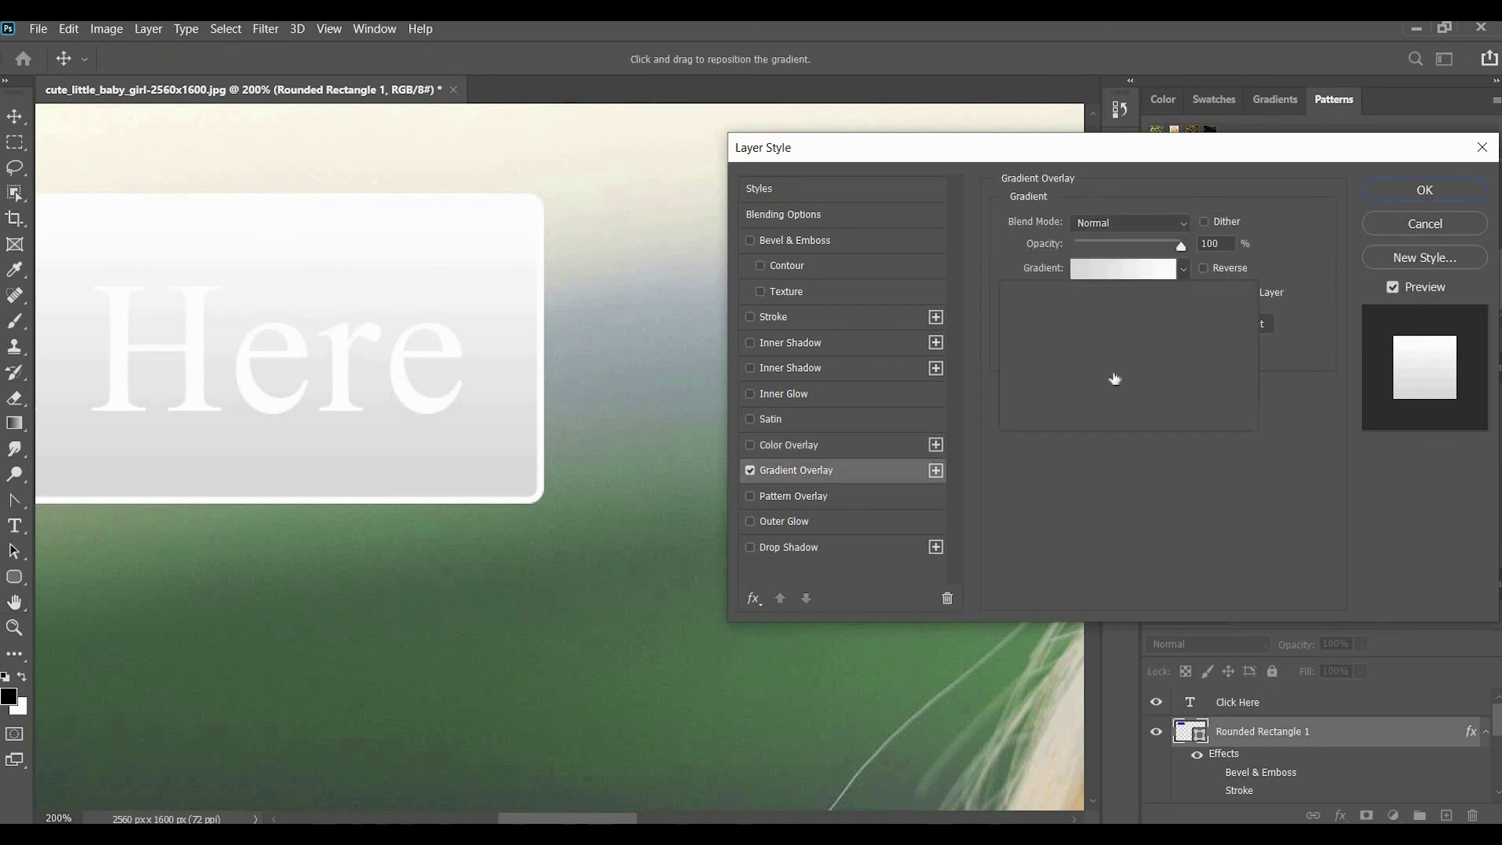
pyautogui.click(1109, 390)
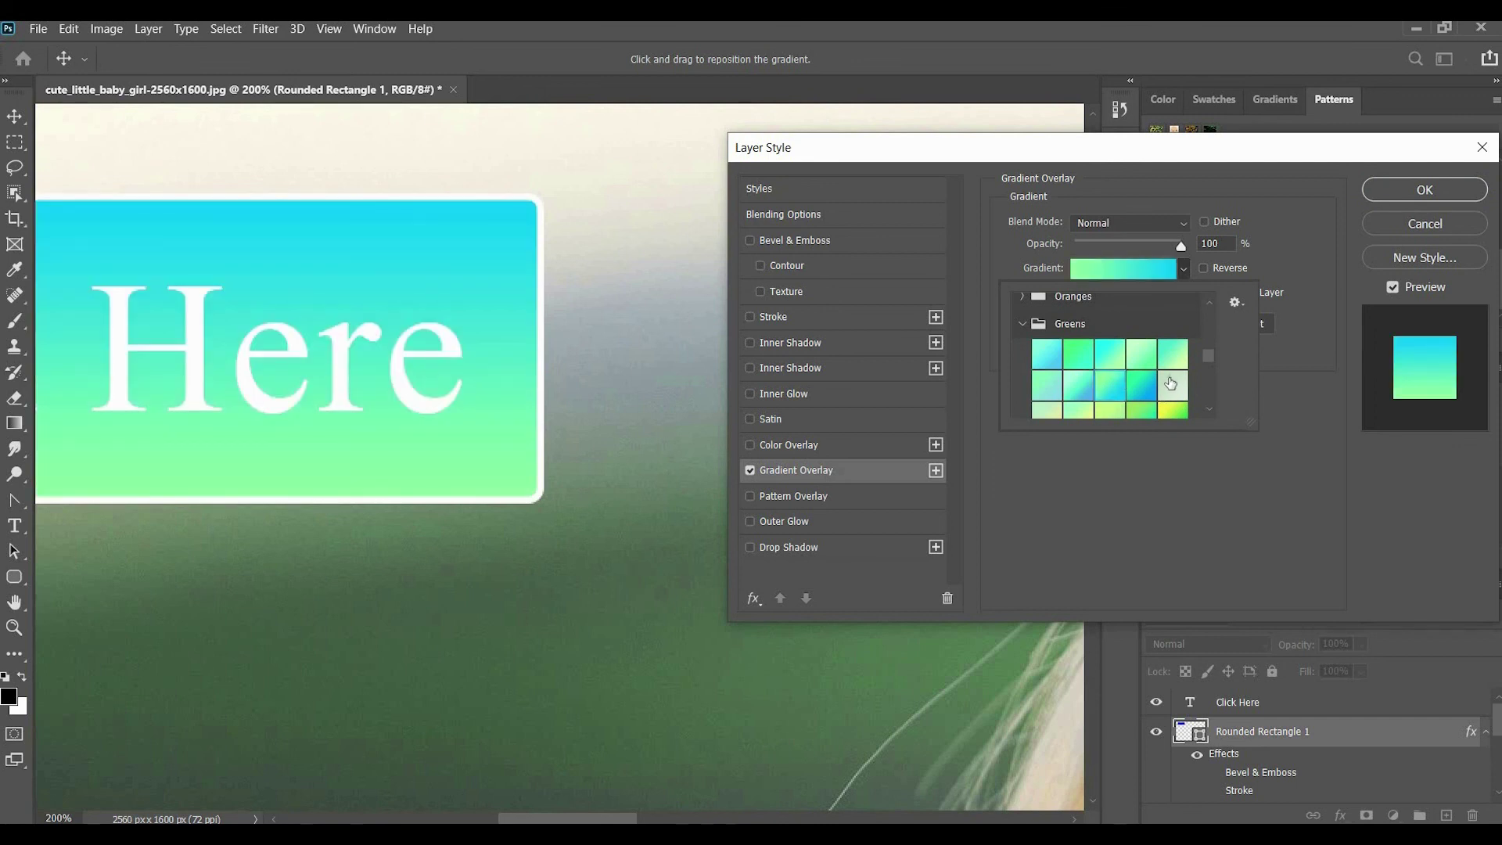
# Try a pale blue-white gradient preset from the Cloud group on the rectangle
pyautogui.scroll(-3, 1107, 383)
pyautogui.scroll(-5, 1108, 381)
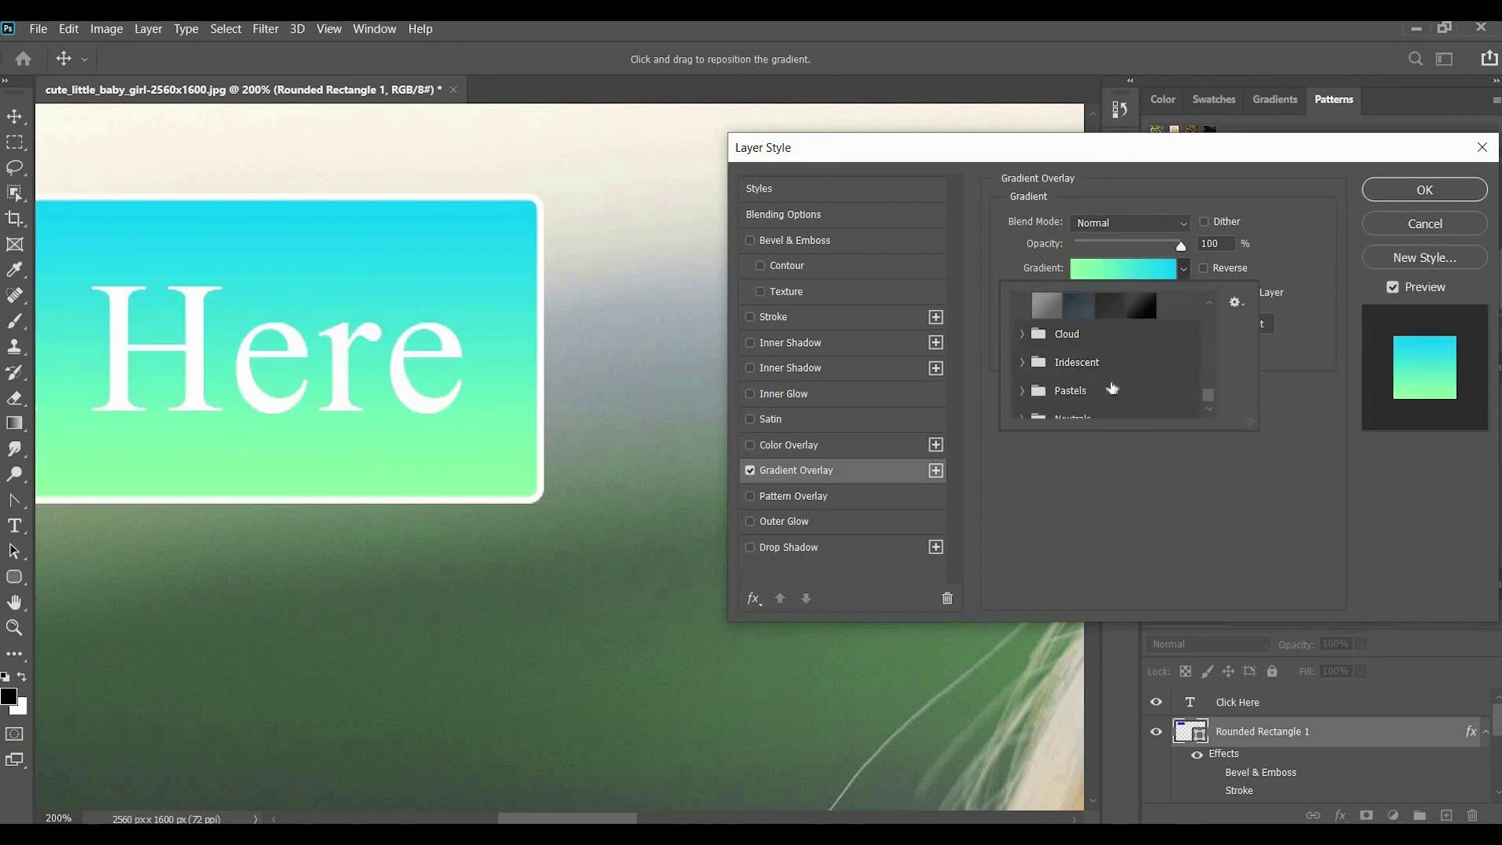
pyautogui.click(1022, 320)
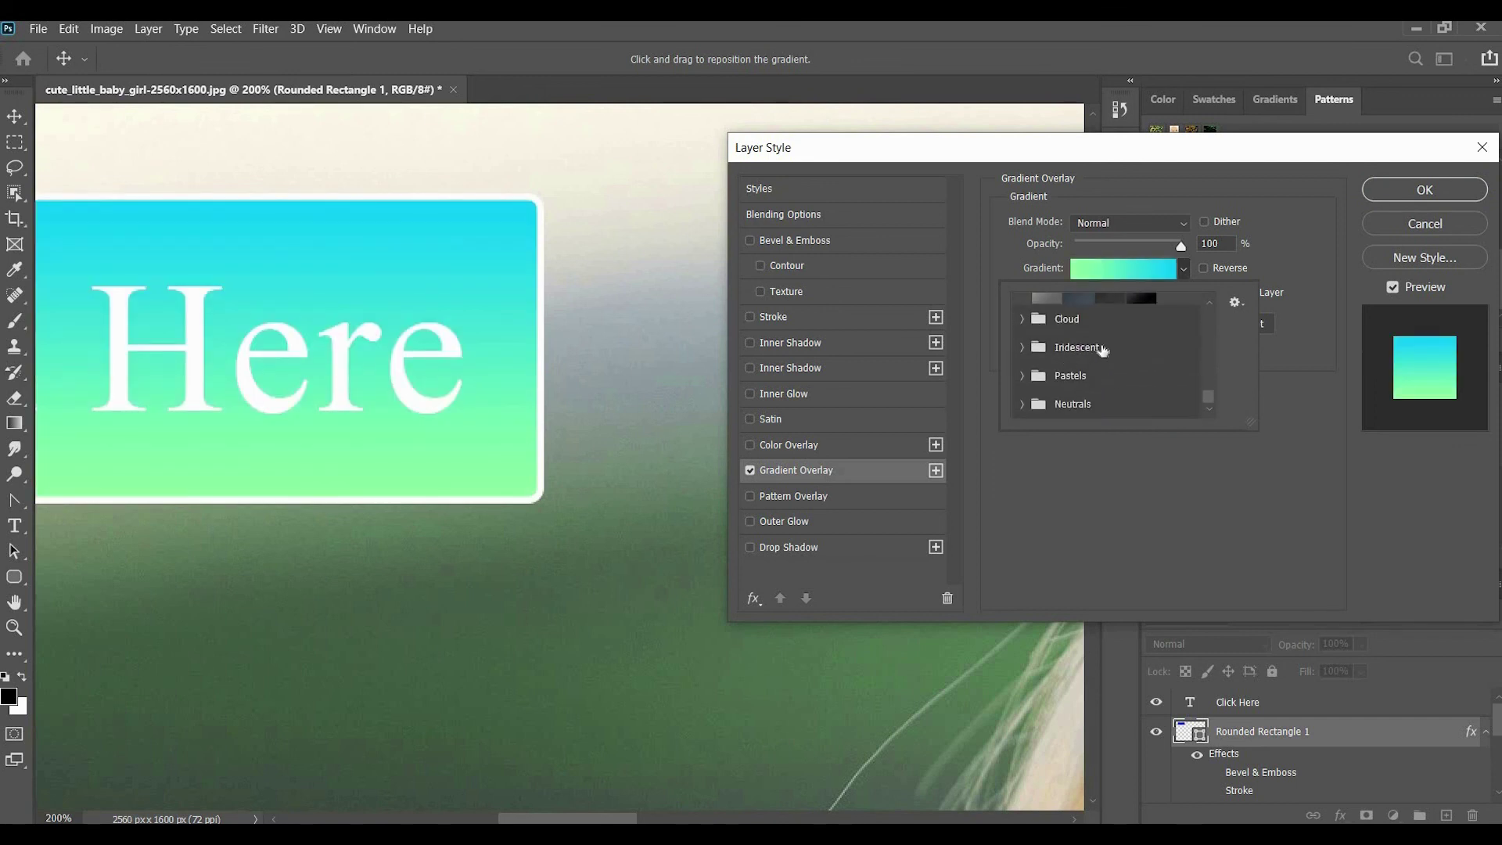
pyautogui.click(1117, 363)
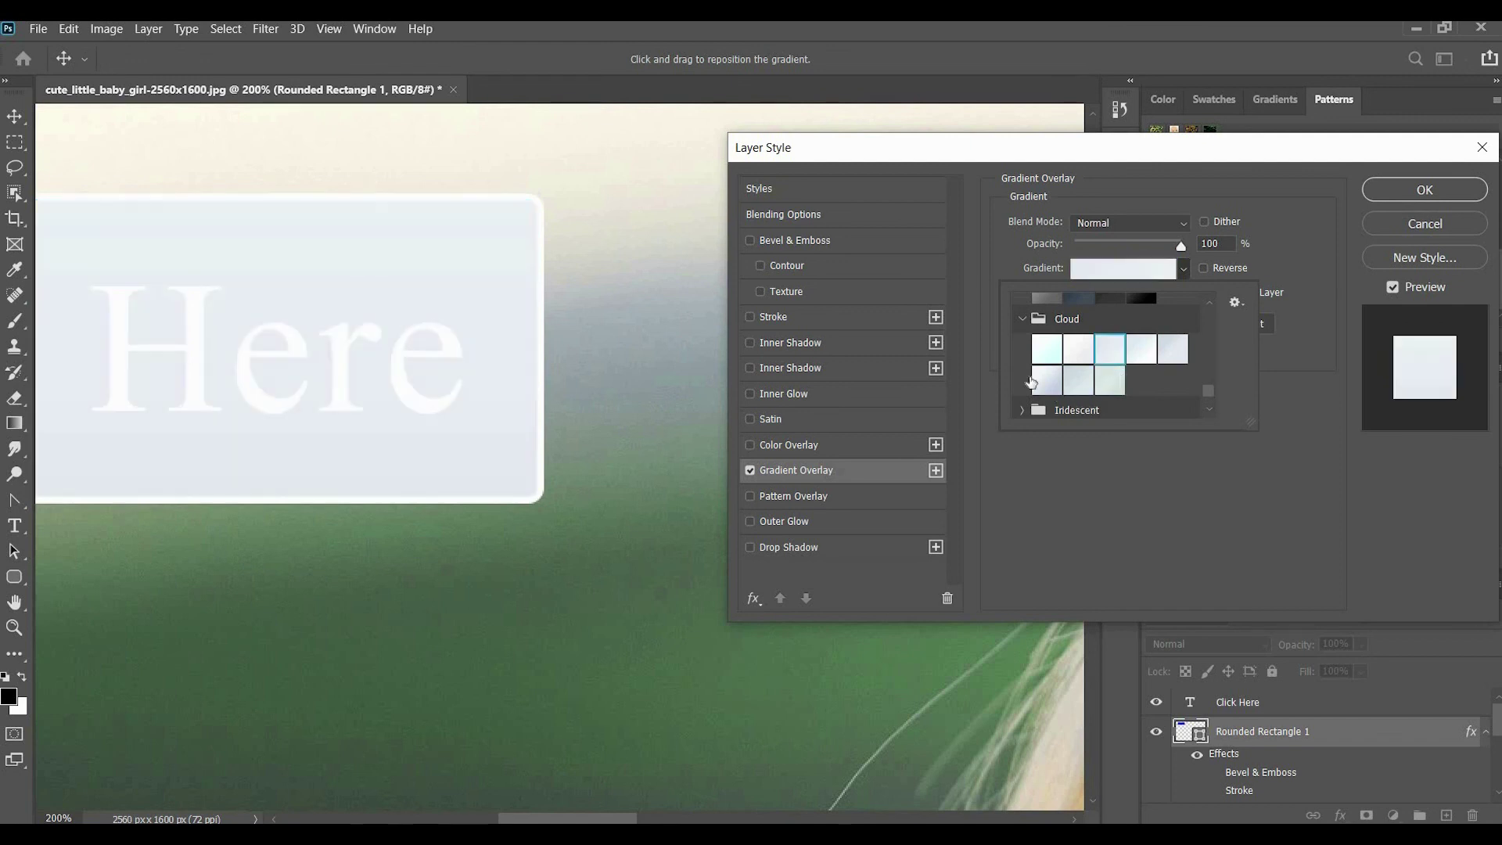
# Set the rectangle's overlay gradient to the pink-to-purple Pastels_08 preset from the Pastels group
pyautogui.scroll(-2, 1028, 379)
pyautogui.click(1104, 379)
pyautogui.scroll(-2, 1105, 387)
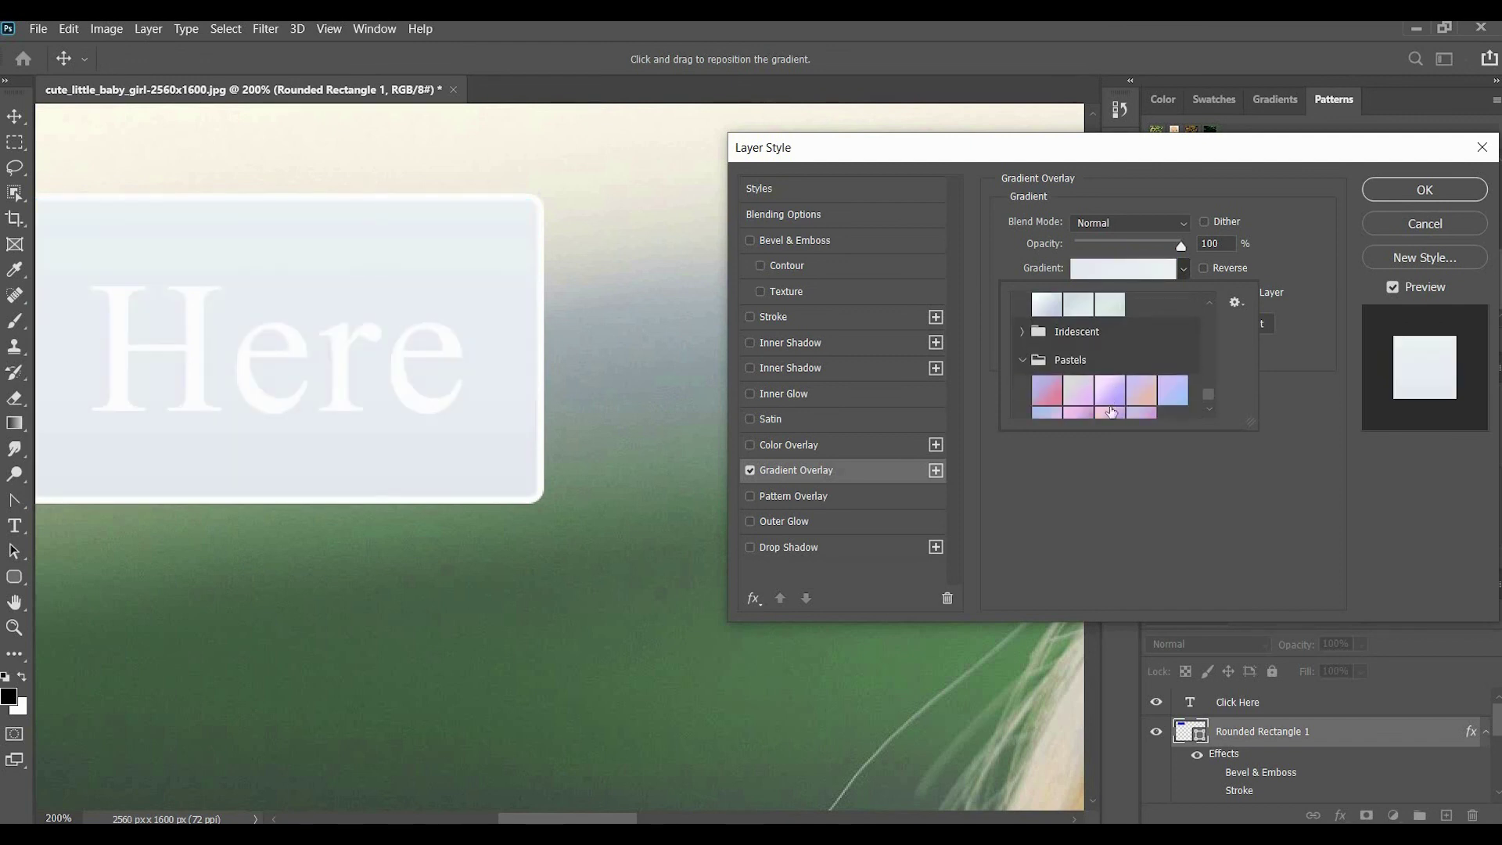
pyautogui.click(1046, 405)
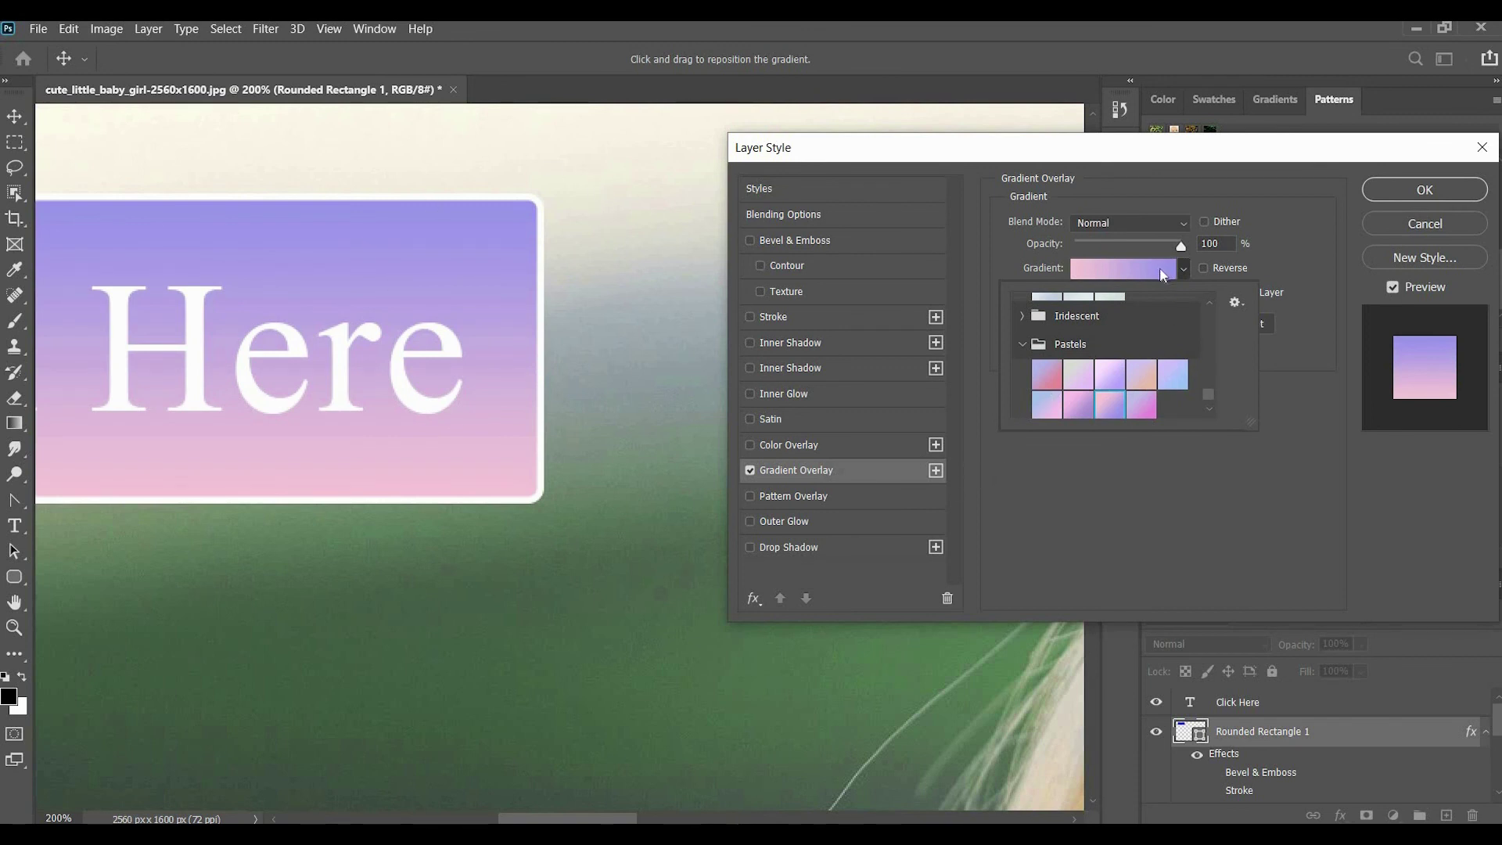
pyautogui.click(1107, 280)
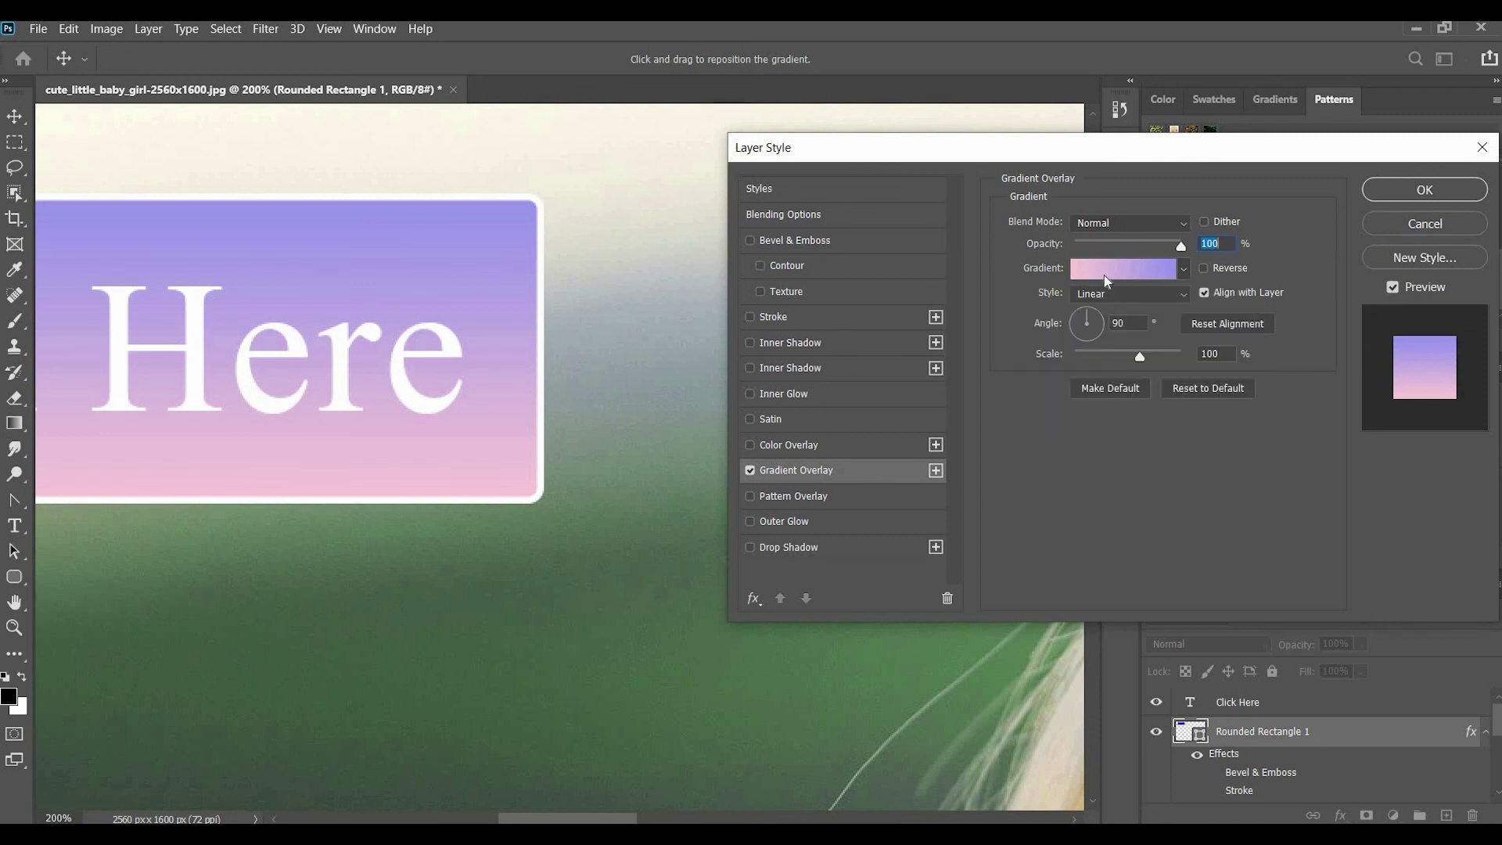
# Edit the overlay gradient by adding a blue (1742cd) color stop at 48% between the pink and purple stops
pyautogui.click(1104, 269)
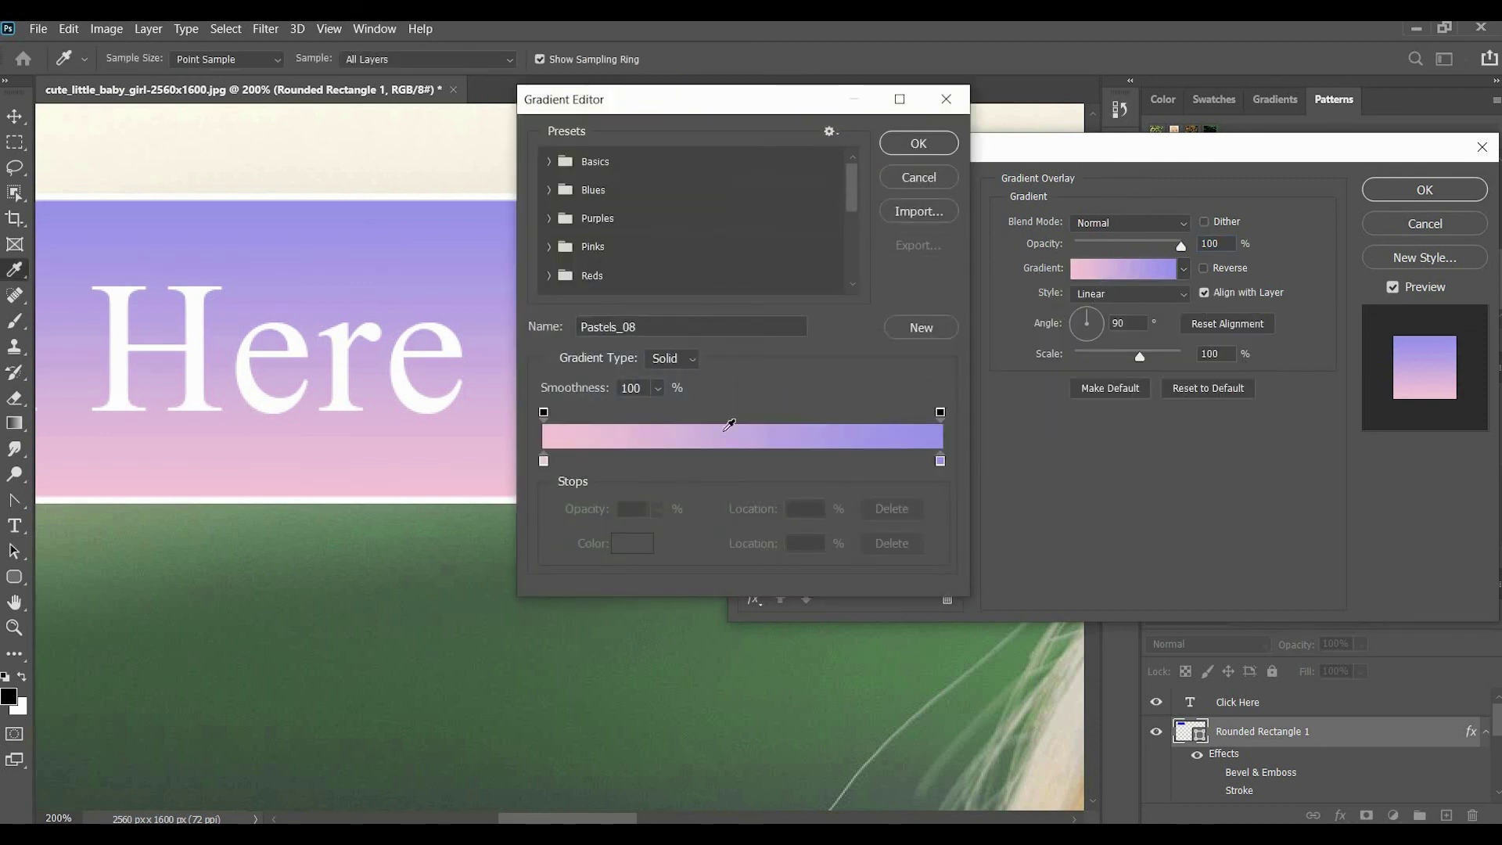
pyautogui.moveTo(543, 461); pyautogui.dragTo(700, 463)
pyautogui.moveTo(700, 463); pyautogui.dragTo(537, 460)
pyautogui.click(674, 461)
pyautogui.moveTo(674, 462); pyautogui.dragTo(735, 463)
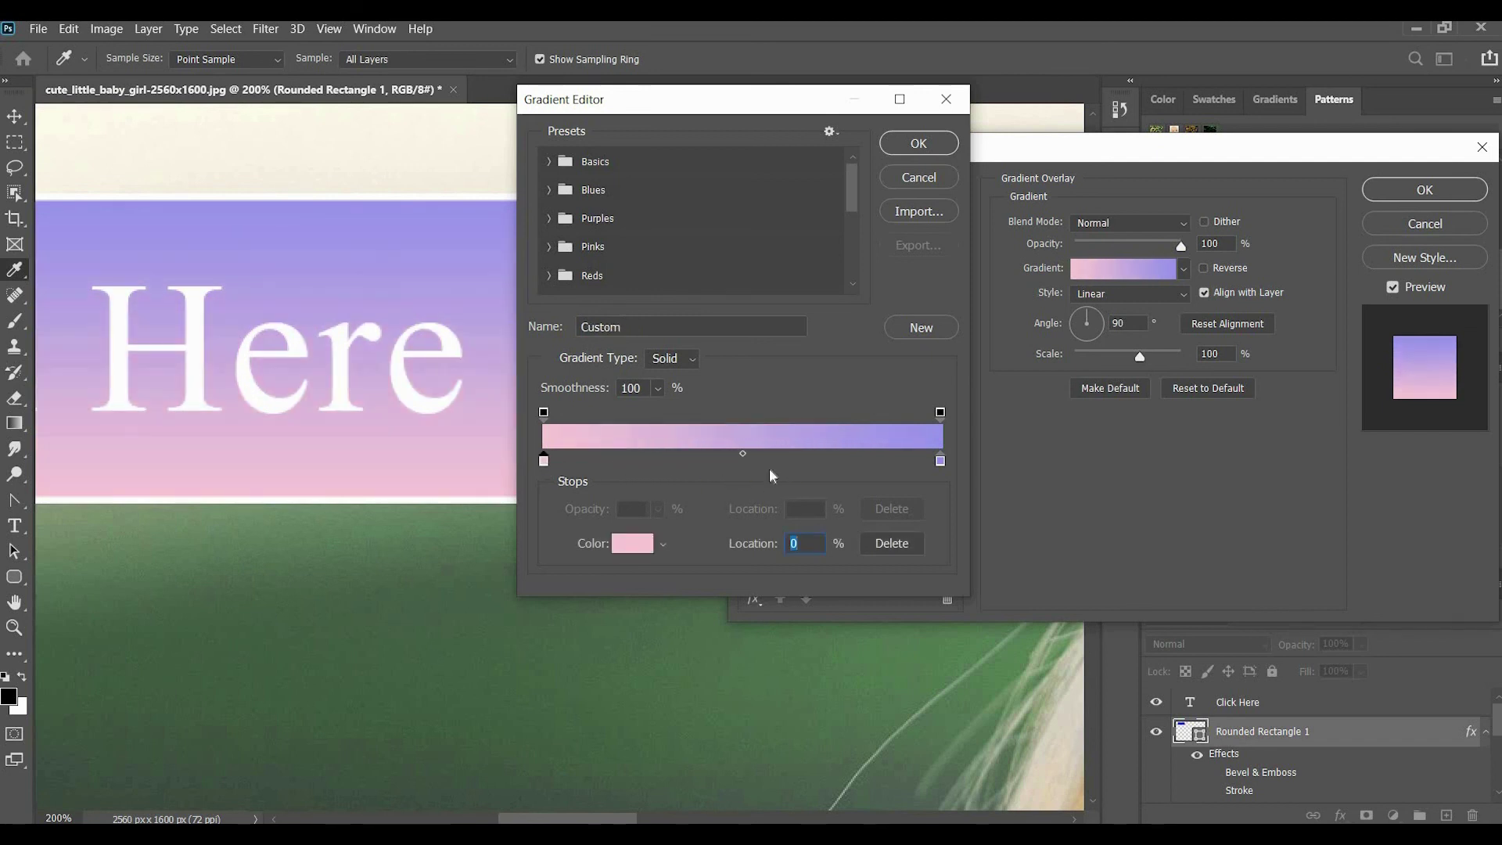
pyautogui.doubleClick(736, 462)
pyautogui.write('1742cd')
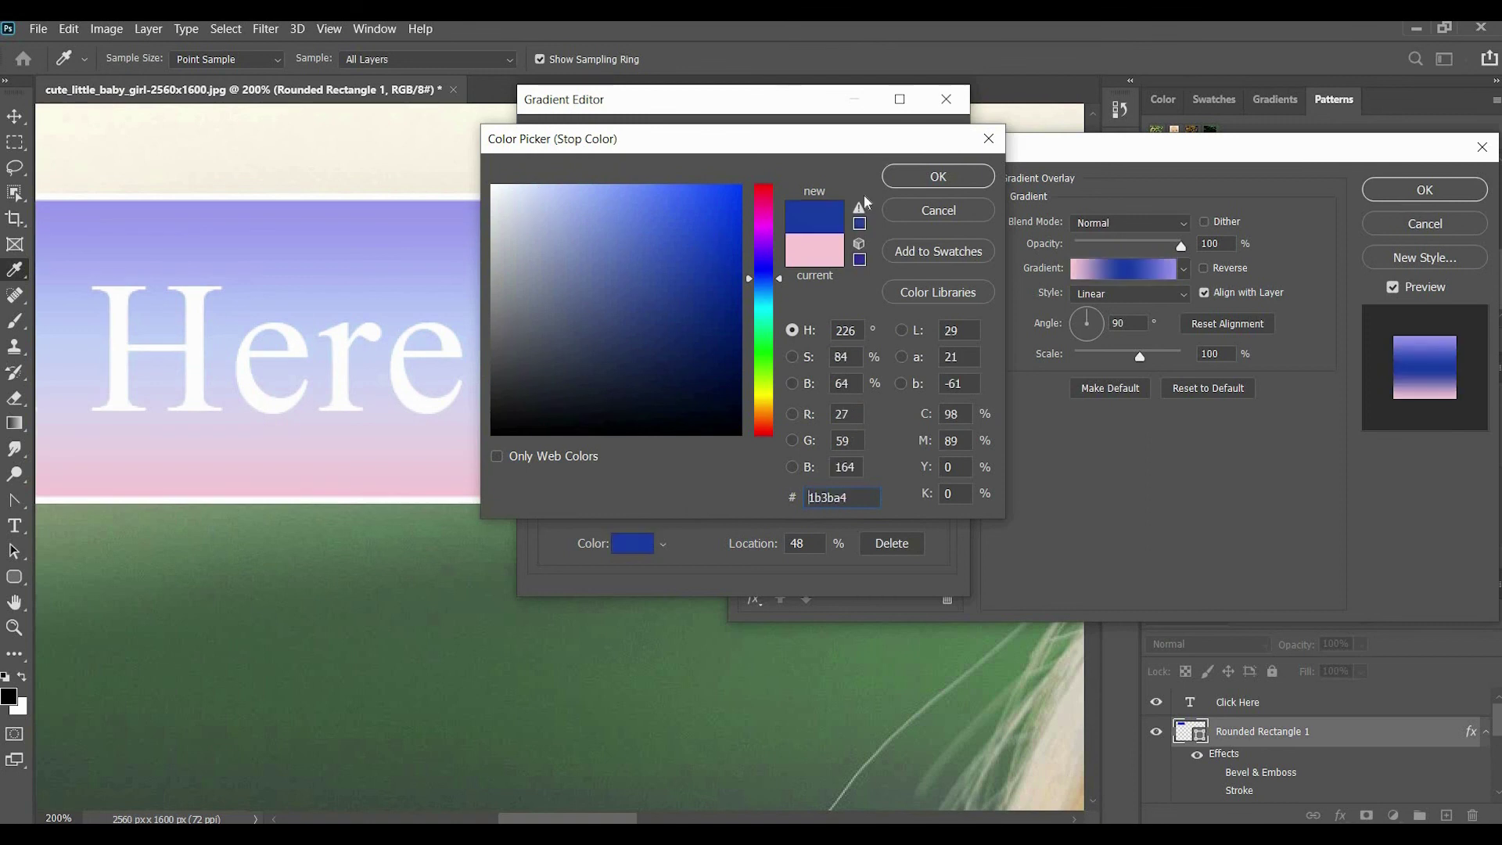
pyautogui.press('Return')
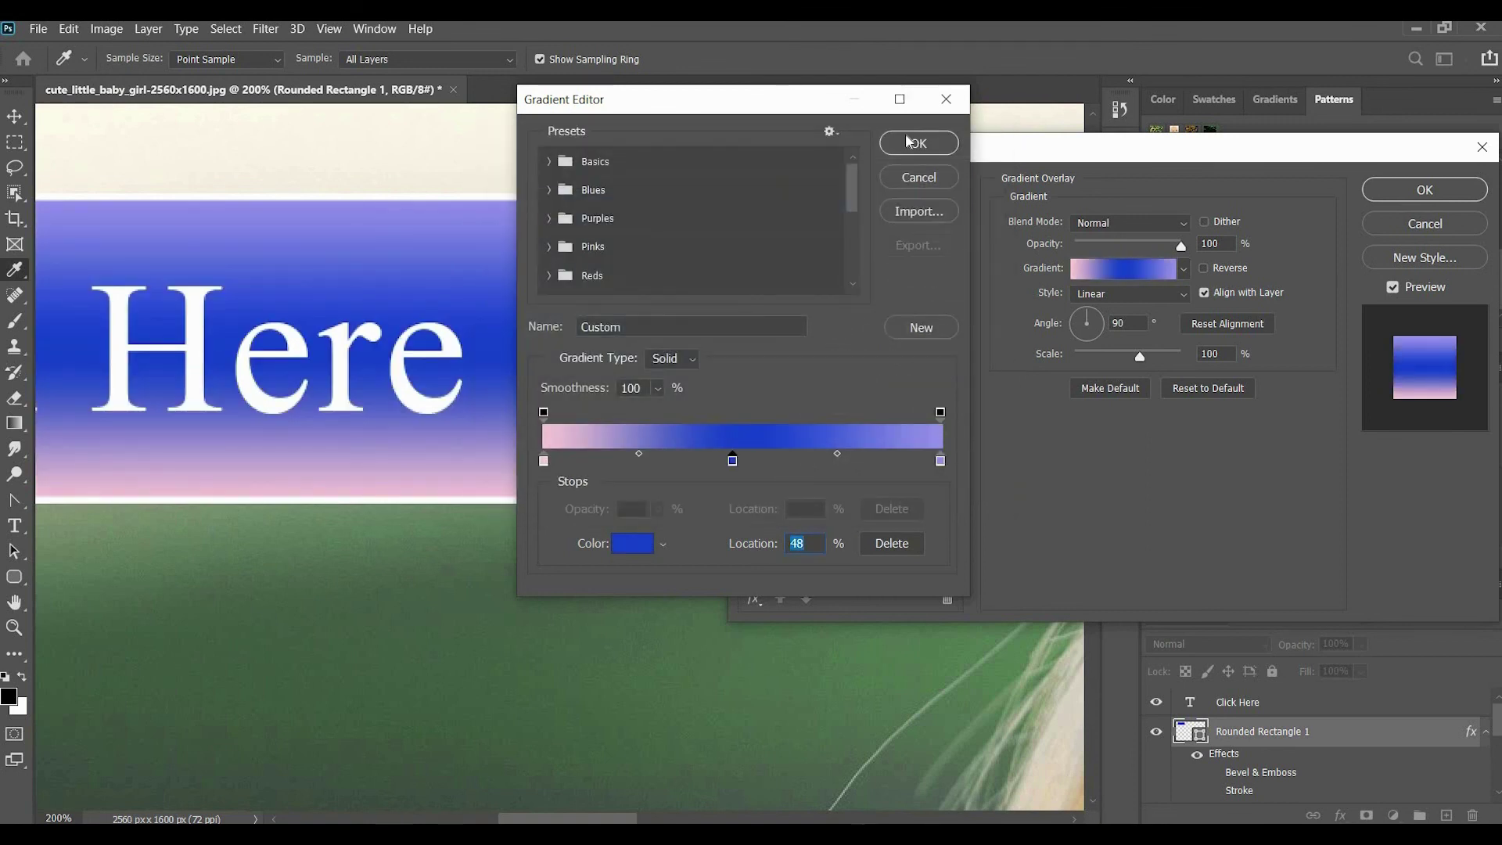
pyautogui.press('Return')
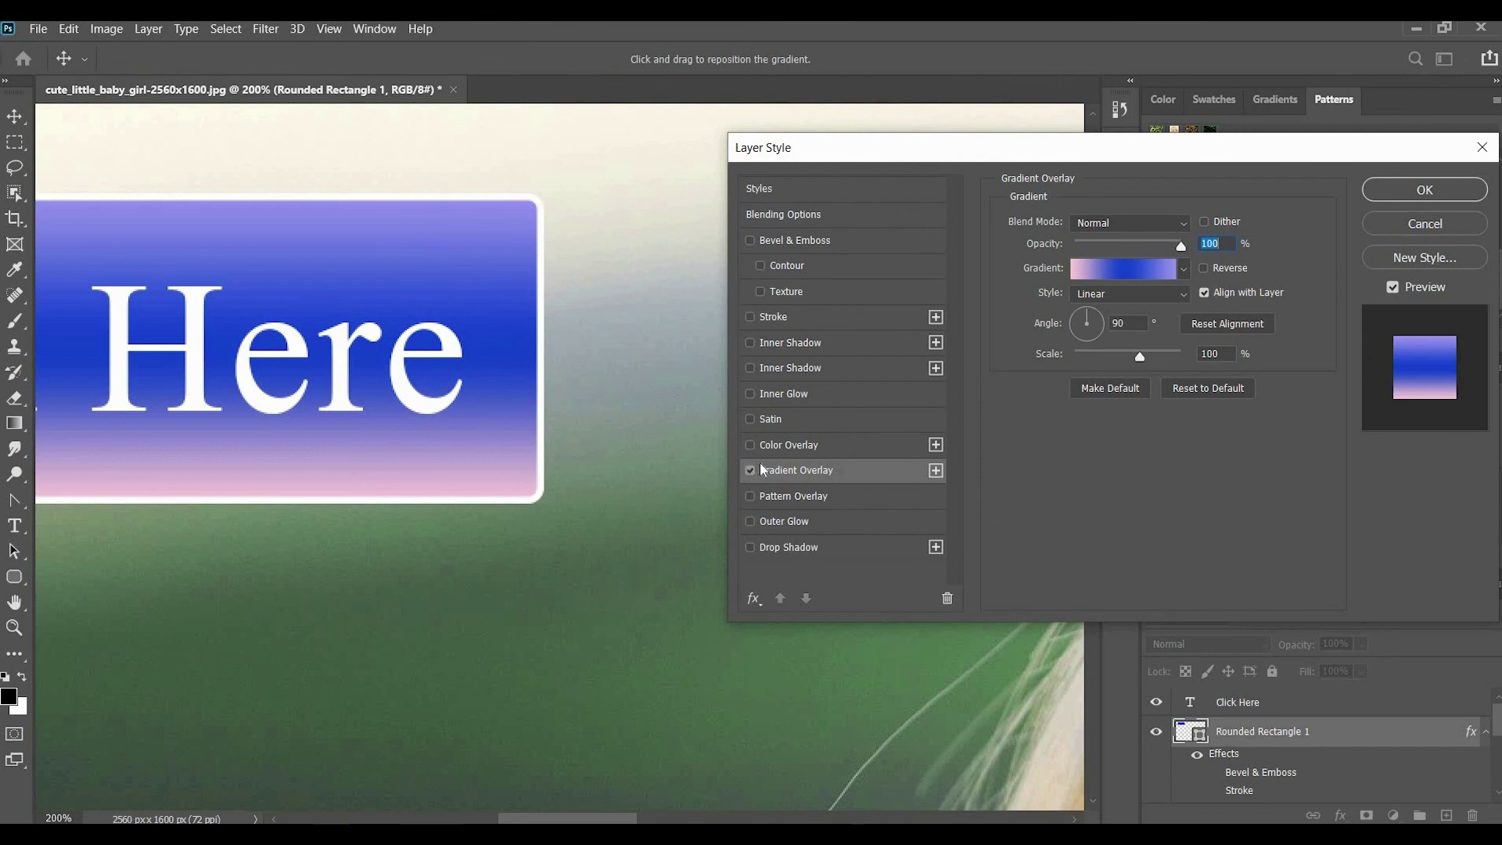
# Replace the rectangle's Gradient Overlay with a Pattern Overlay using the brown dry-grass pattern from the Grass group
pyautogui.click(751, 470)
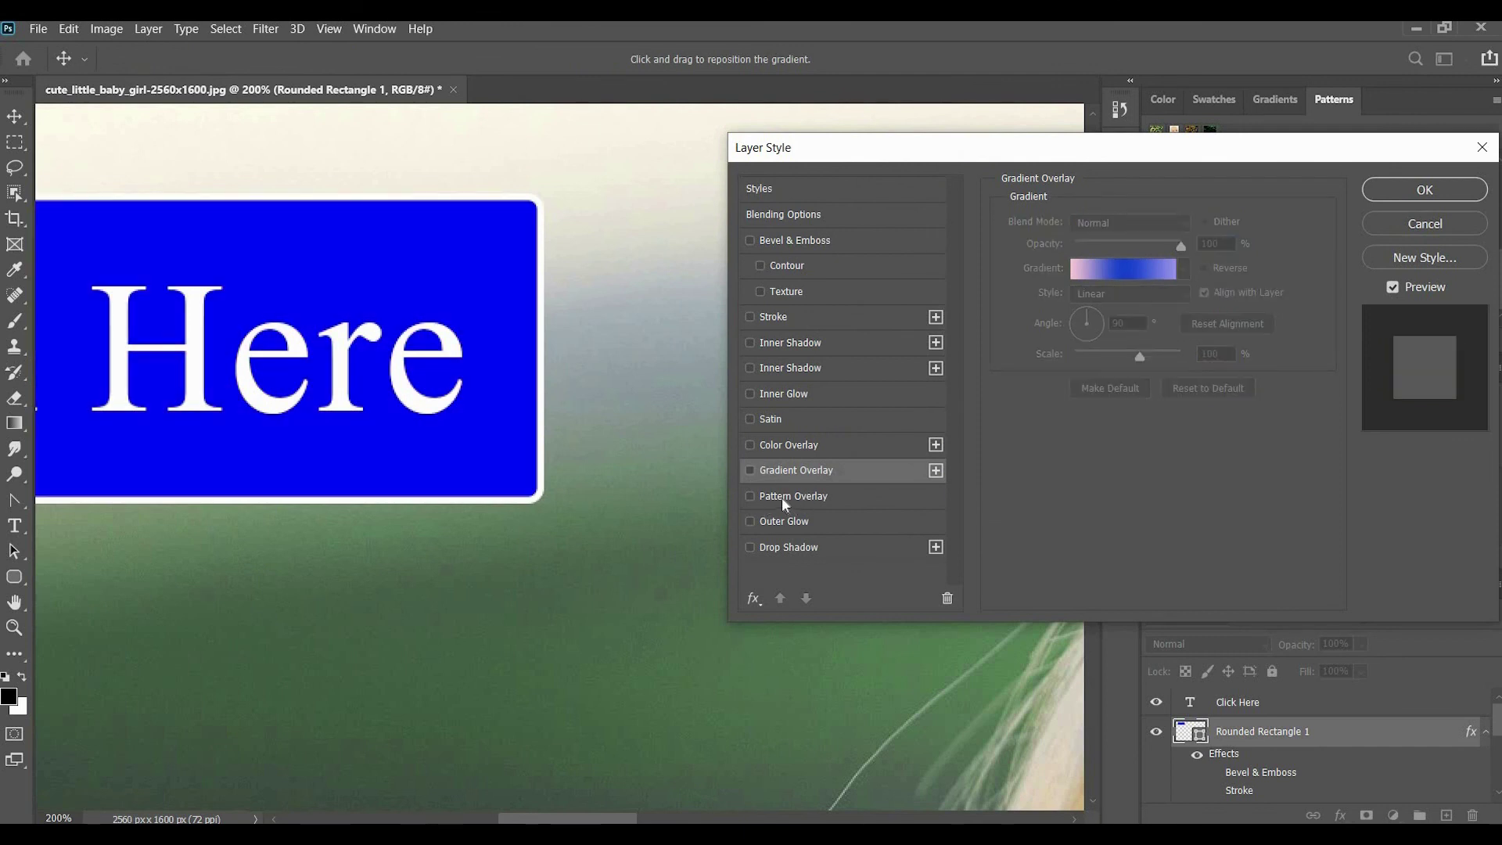
pyautogui.click(782, 500)
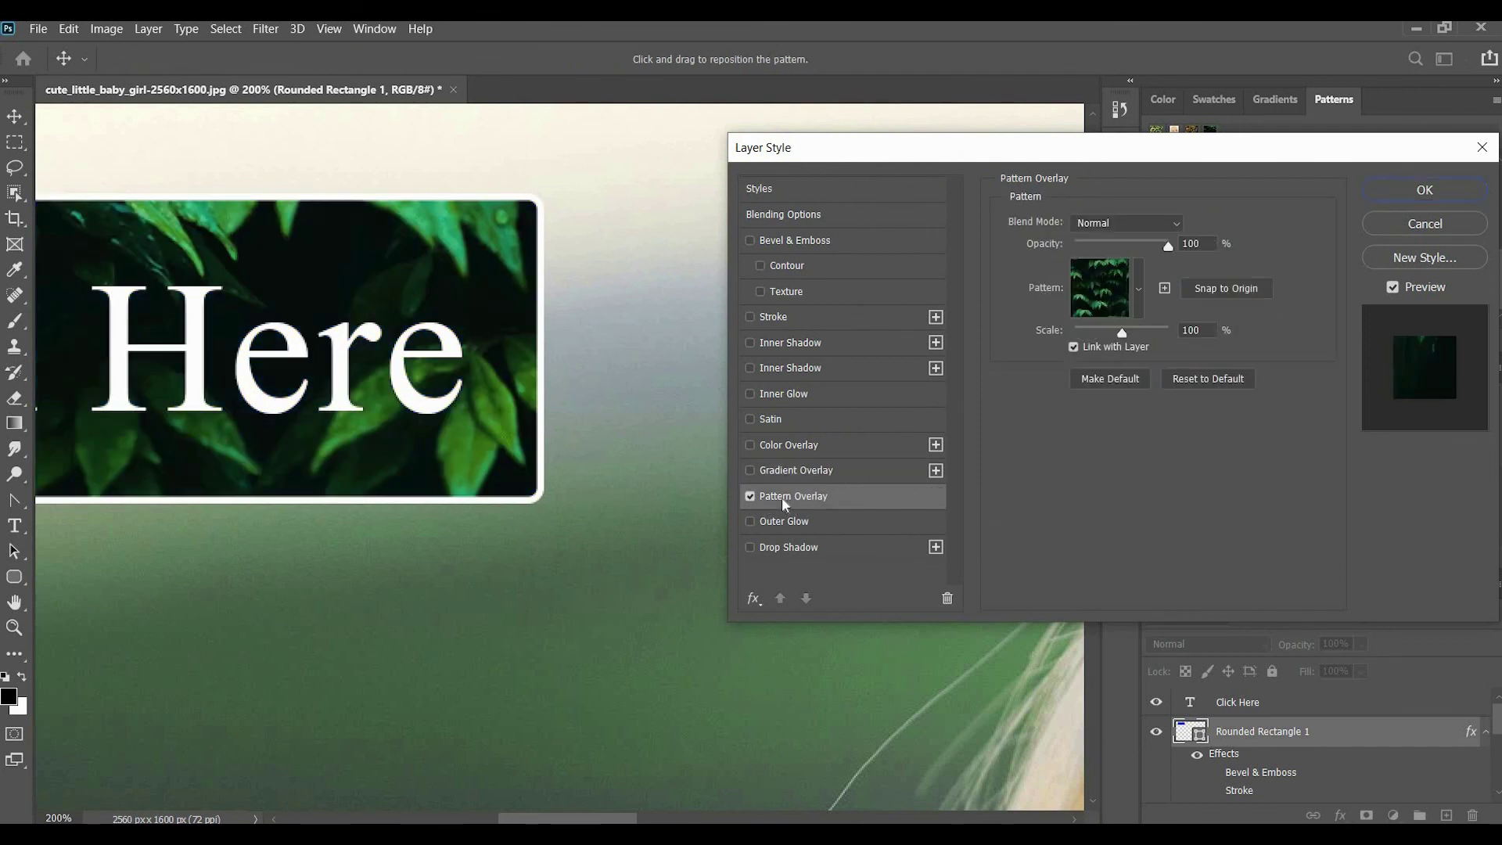
pyautogui.click(1138, 291)
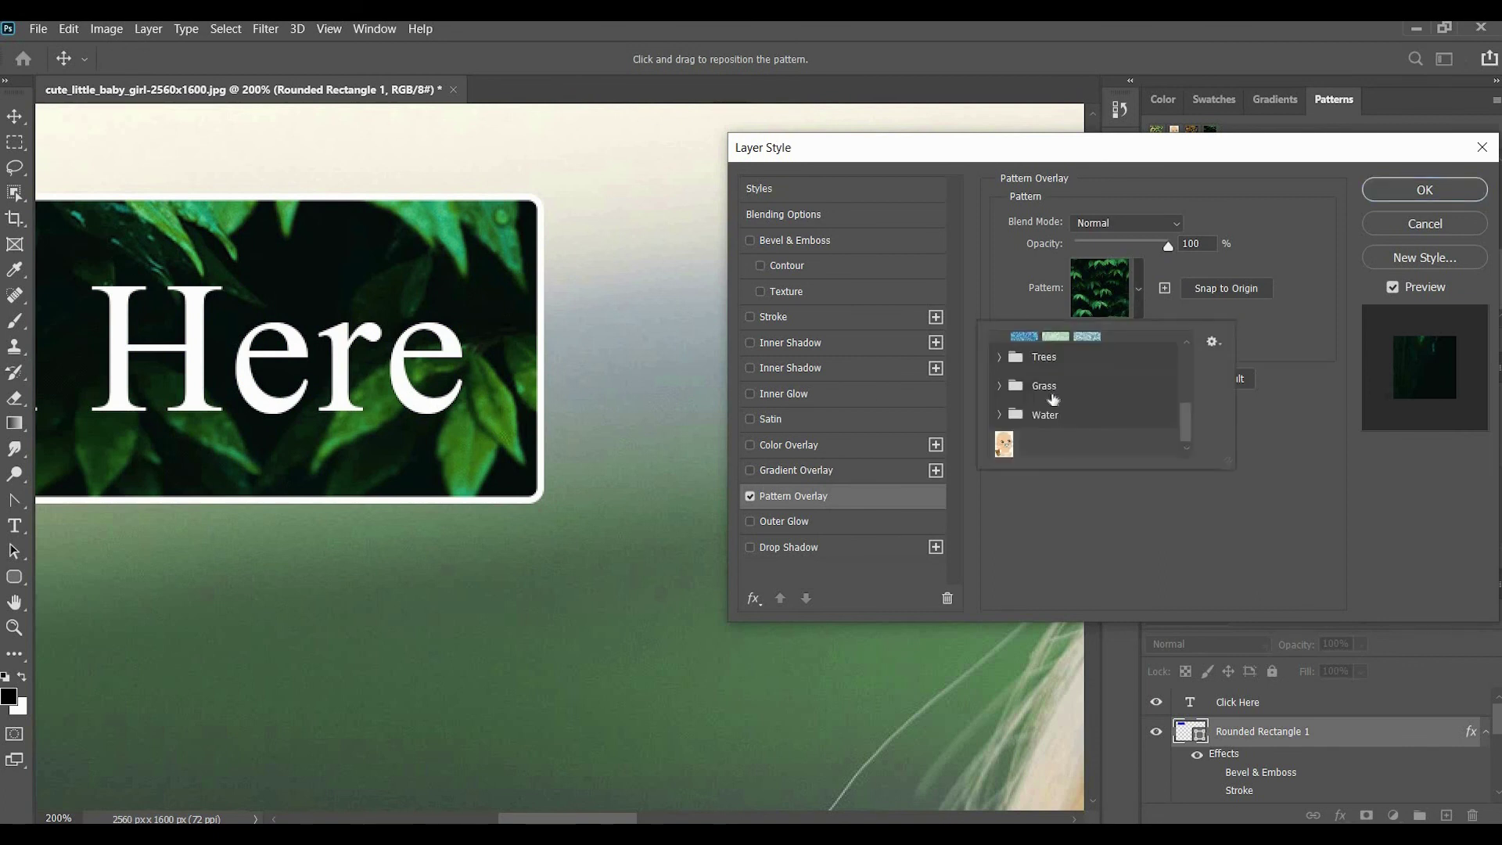
pyautogui.click(1077, 388)
pyautogui.scroll(-1, 1083, 398)
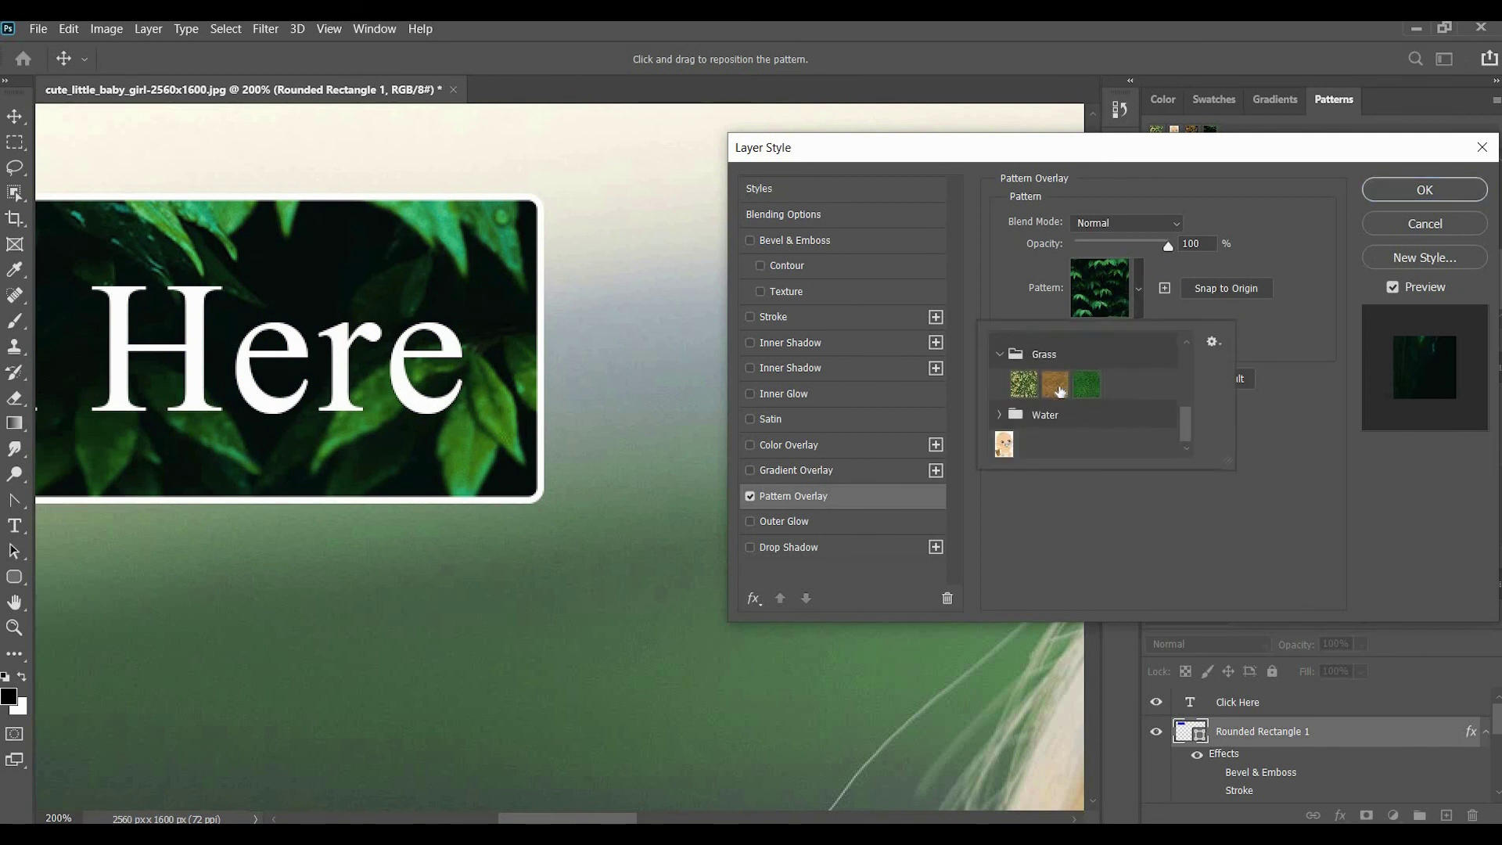
pyautogui.click(1055, 382)
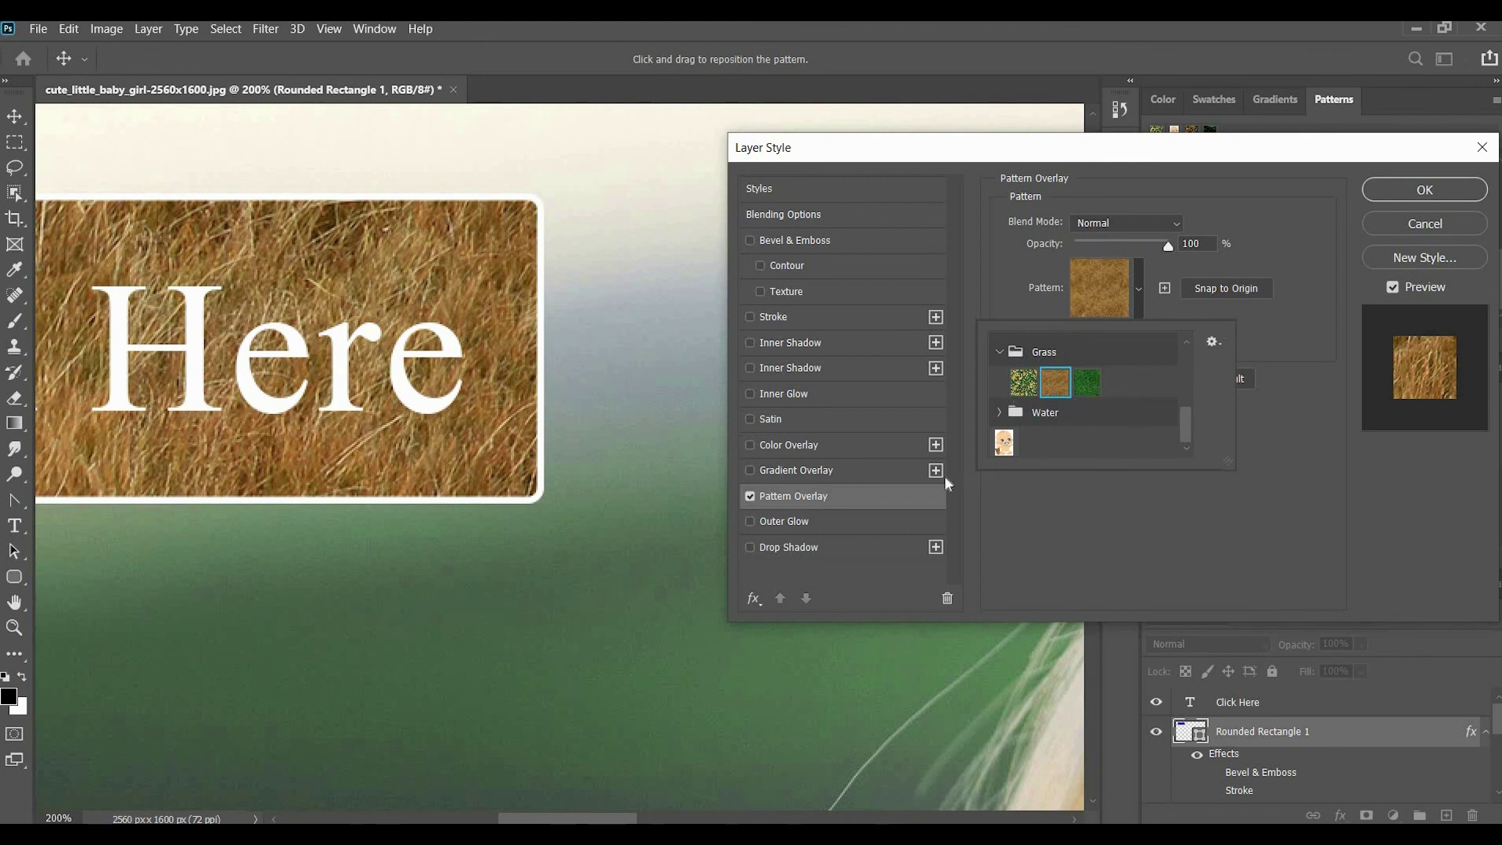
# Try the green grass pattern on the rectangle and turn the Pattern Overlay off
pyautogui.click(1087, 382)
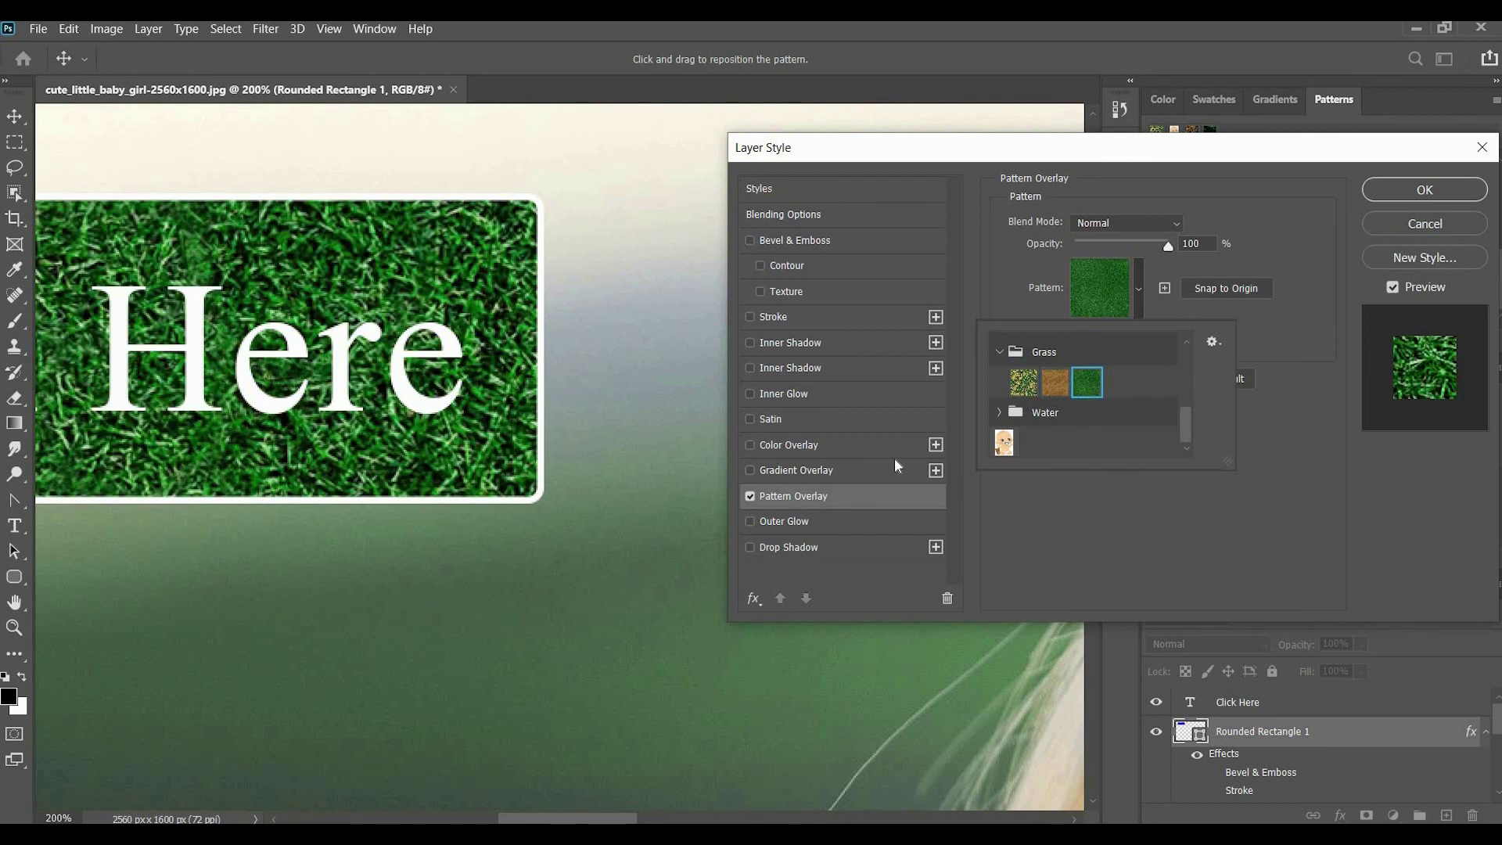
pyautogui.click(677, 402)
pyautogui.click(751, 498)
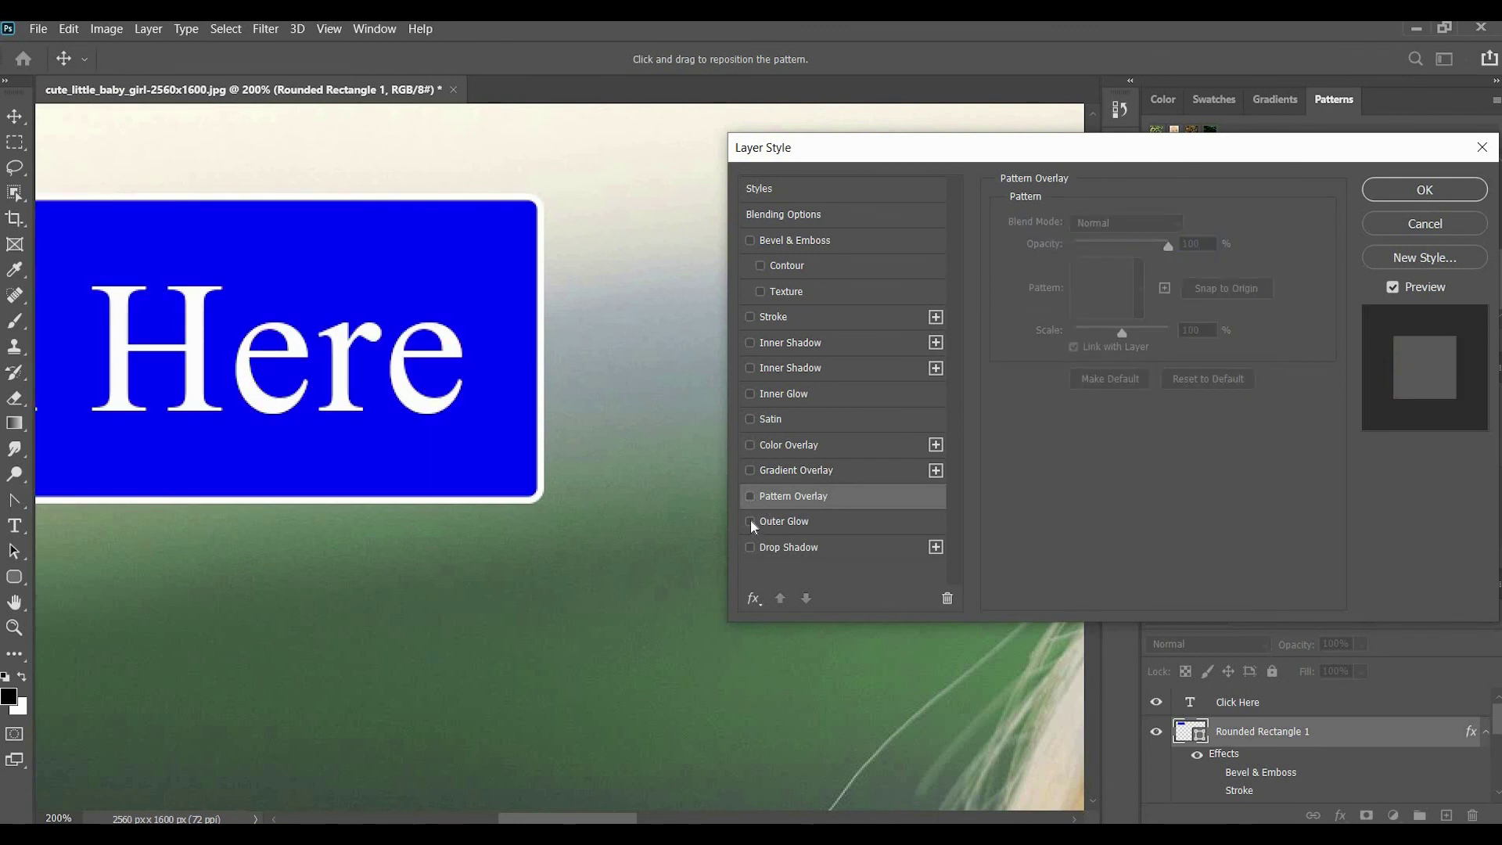
# Try a white Outer Glow on the rectangle with 18% spread and 10 px size, and turn it off again
pyautogui.click(751, 522)
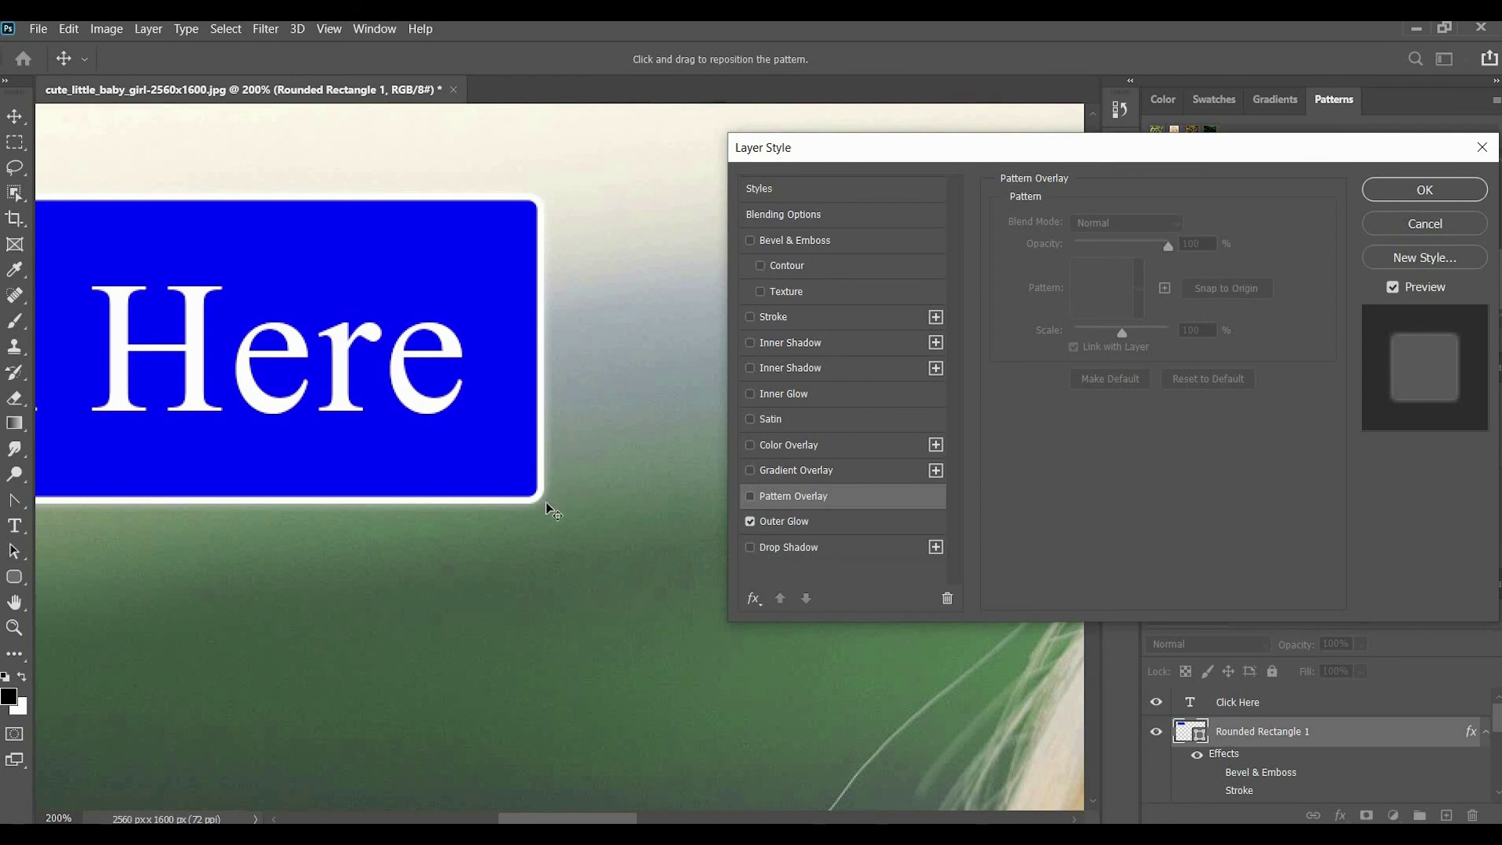
pyautogui.click(818, 522)
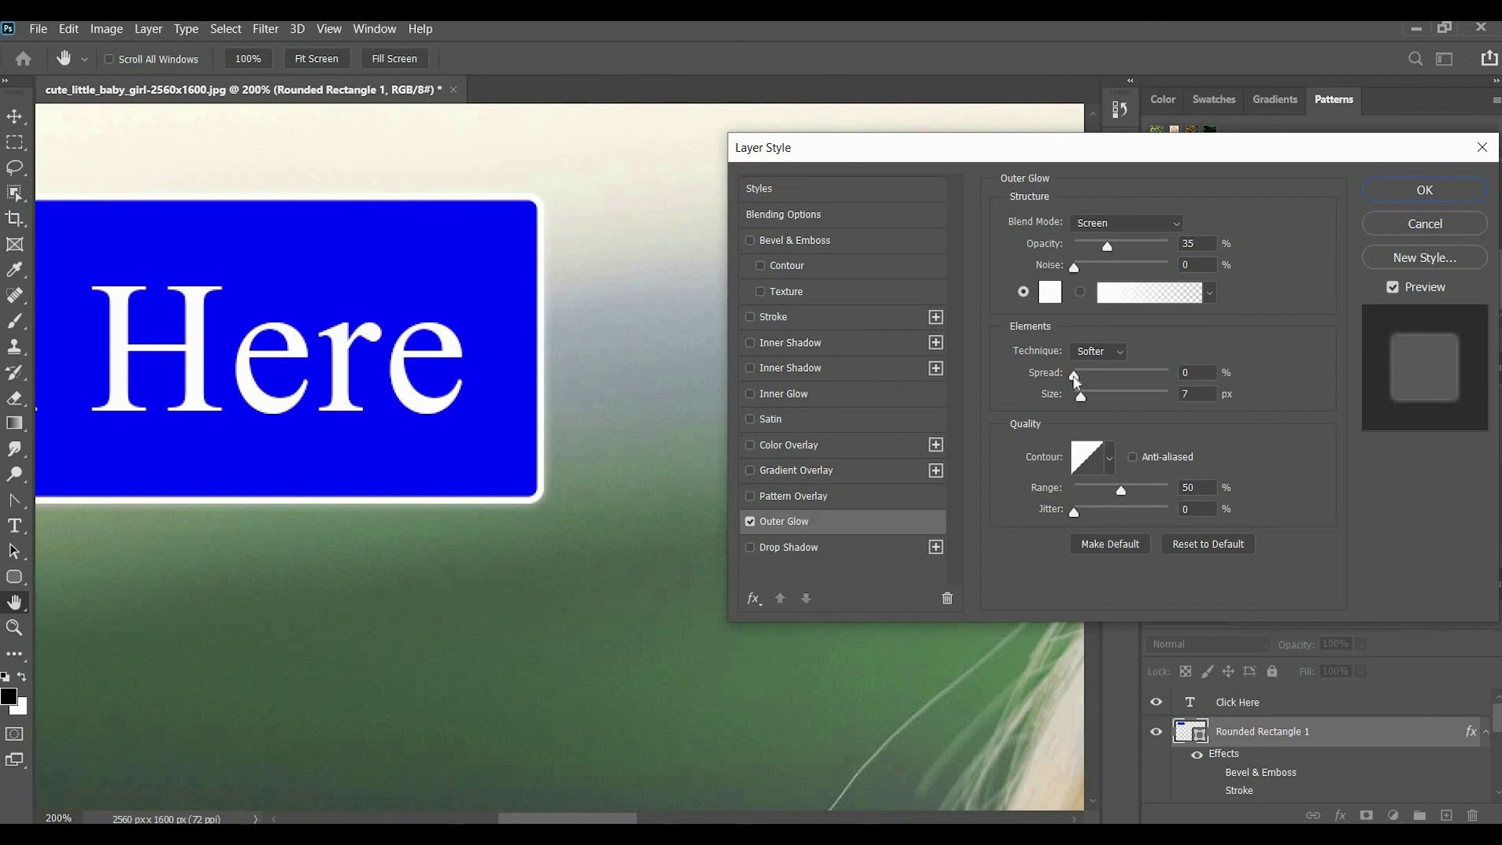
pyautogui.moveTo(1124, 381); pyautogui.dragTo(1093, 397)
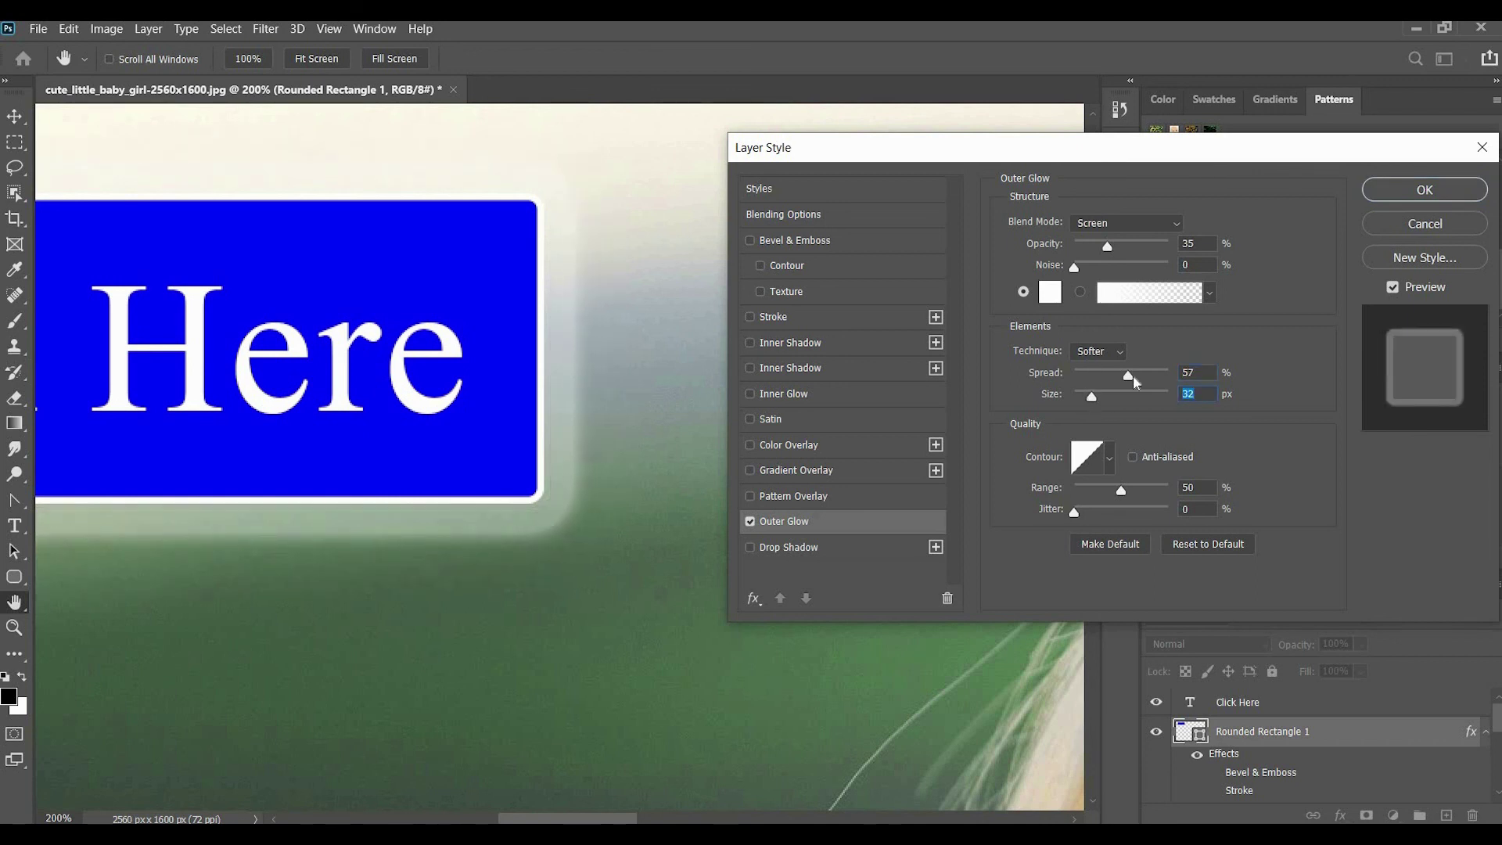
pyautogui.moveTo(1114, 384); pyautogui.dragTo(1092, 374)
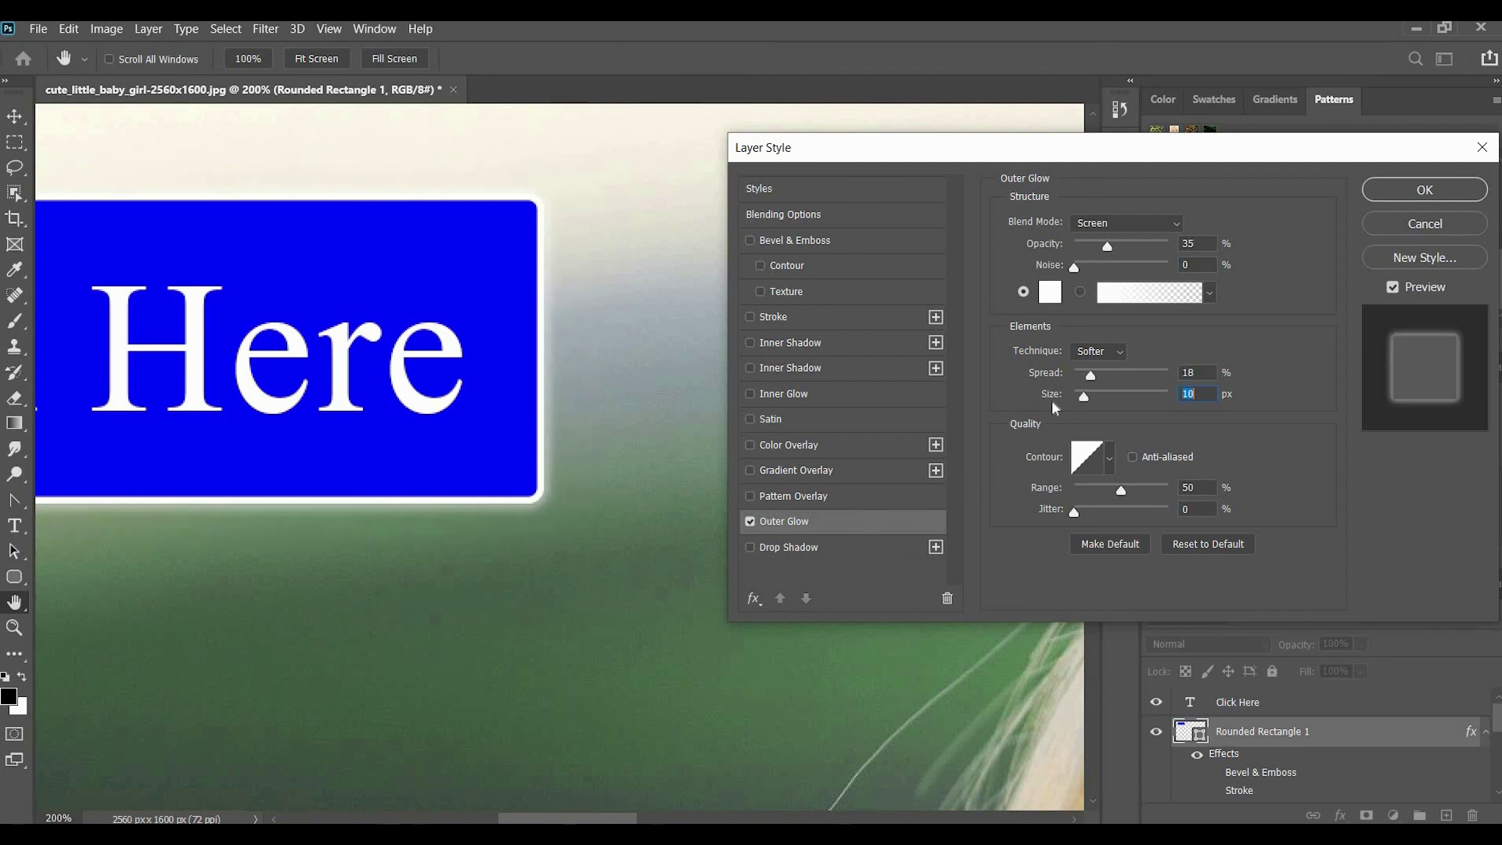
pyautogui.click(749, 521)
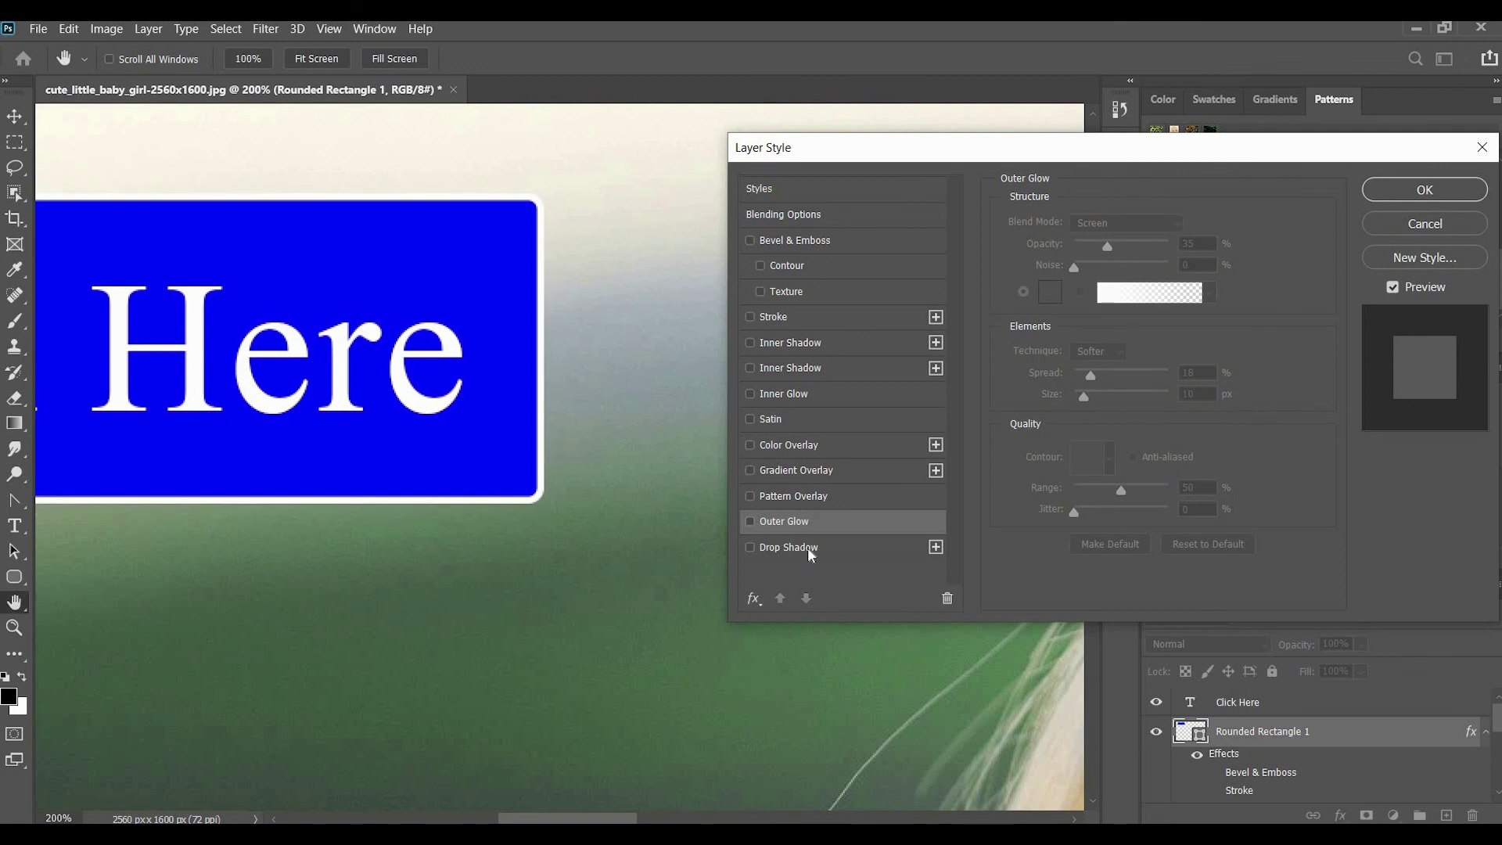
# Add a Drop Shadow to the rectangle with a 7 px distance and 13 px size
pyautogui.click(758, 547)
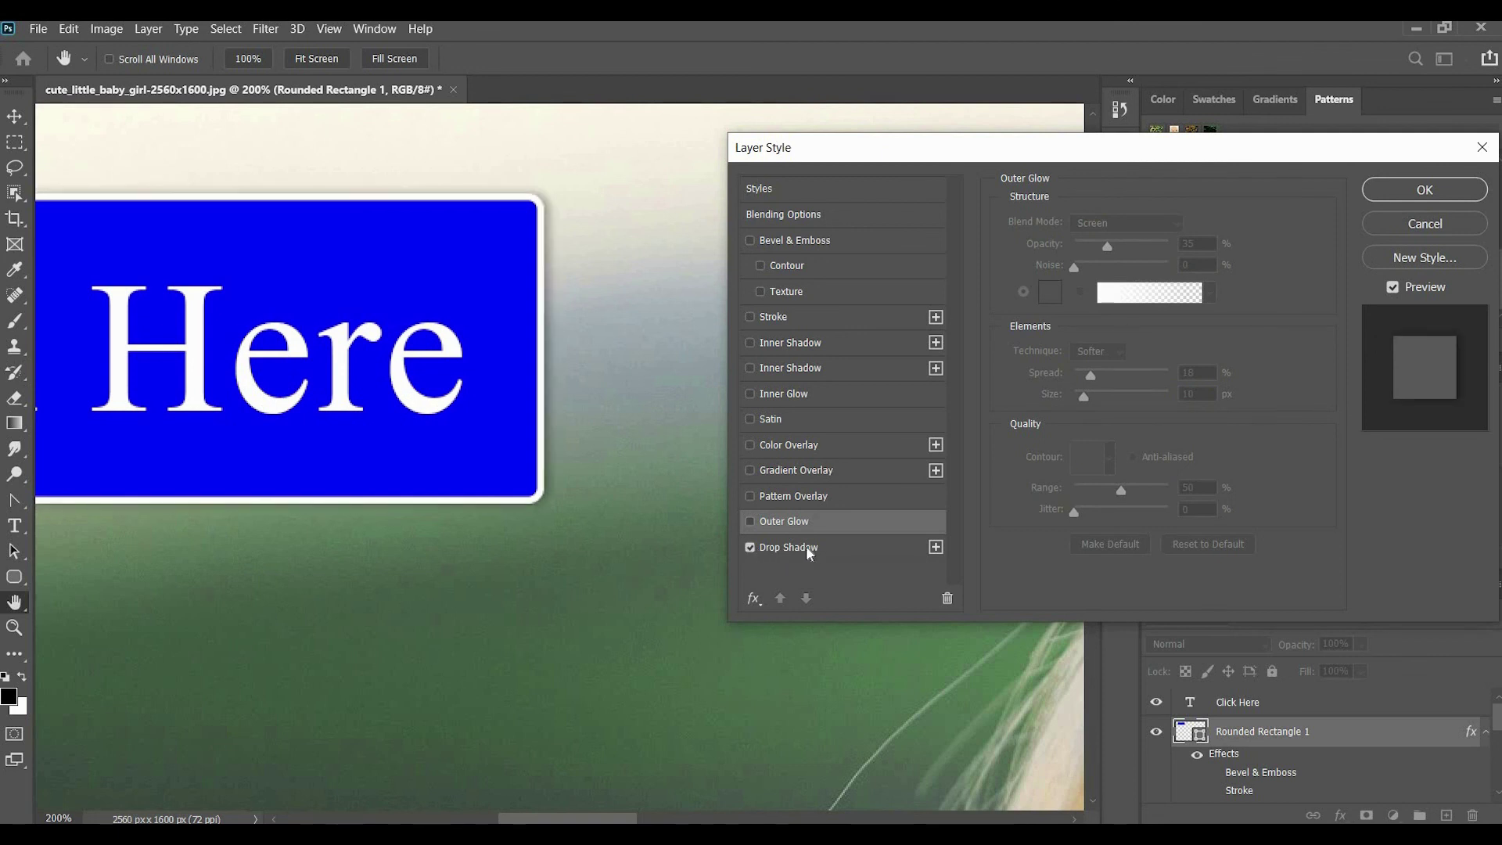
pyautogui.click(806, 546)
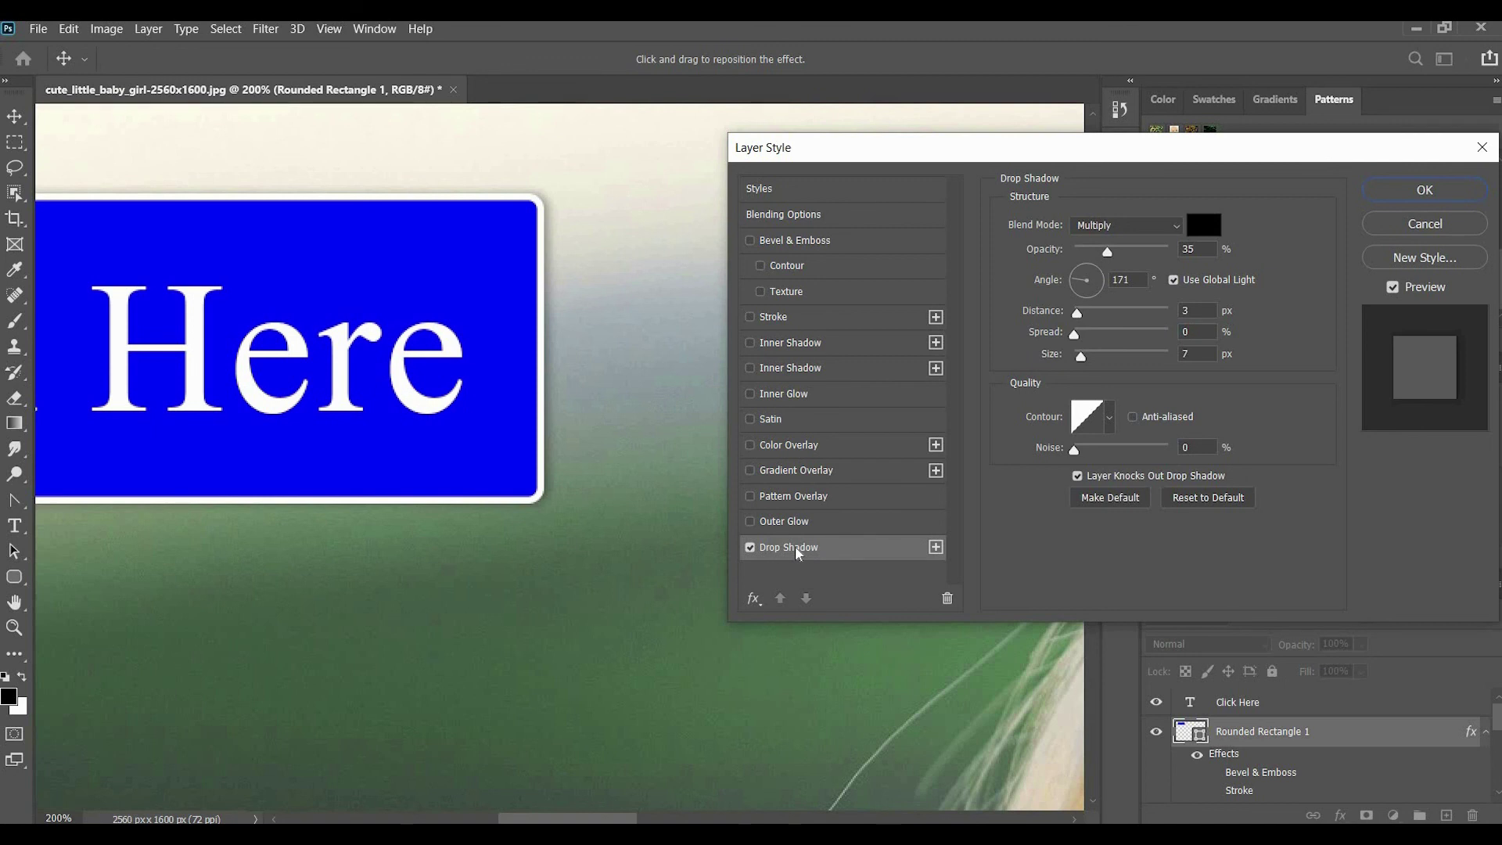
pyautogui.moveTo(1077, 314); pyautogui.dragTo(1087, 367)
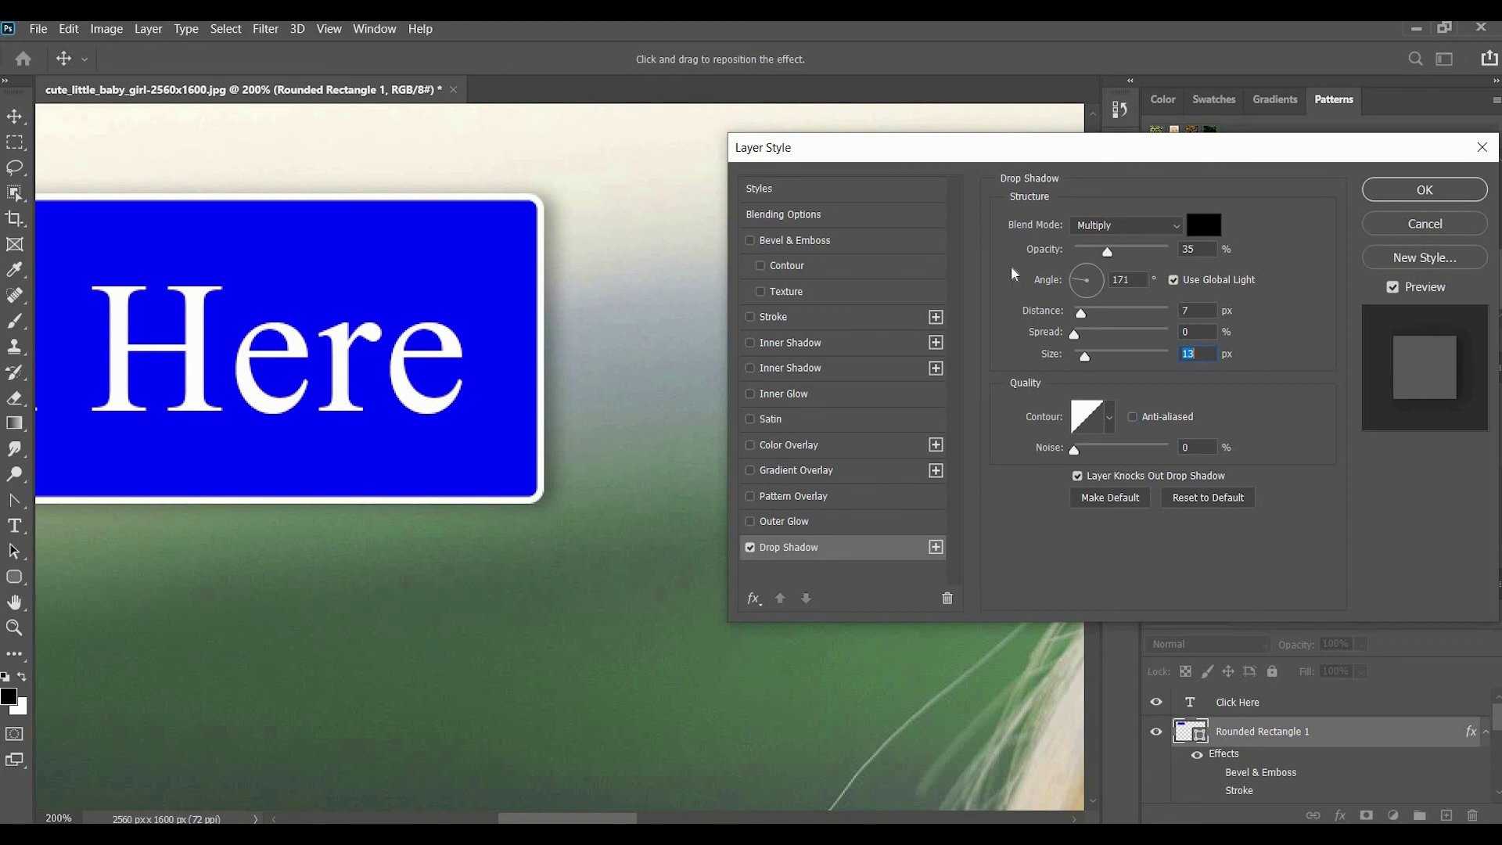
# Try drop shadow angles of 79°, 42°, -147° and -62°, and set the angle to 5°
pyautogui.moveTo(1112, 280); pyautogui.dragTo(1124, 280)
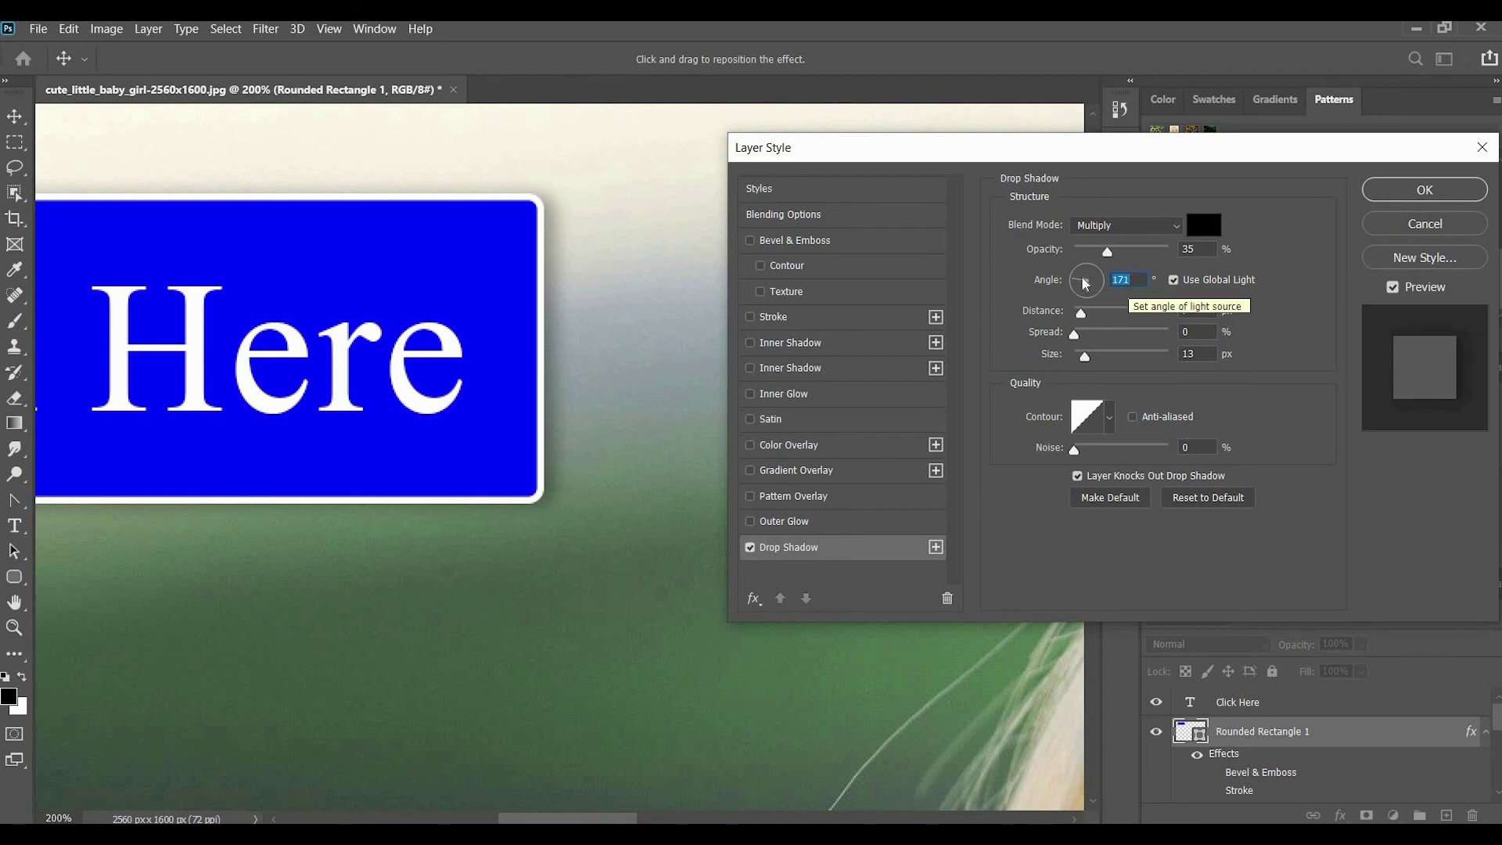
pyautogui.write('79')
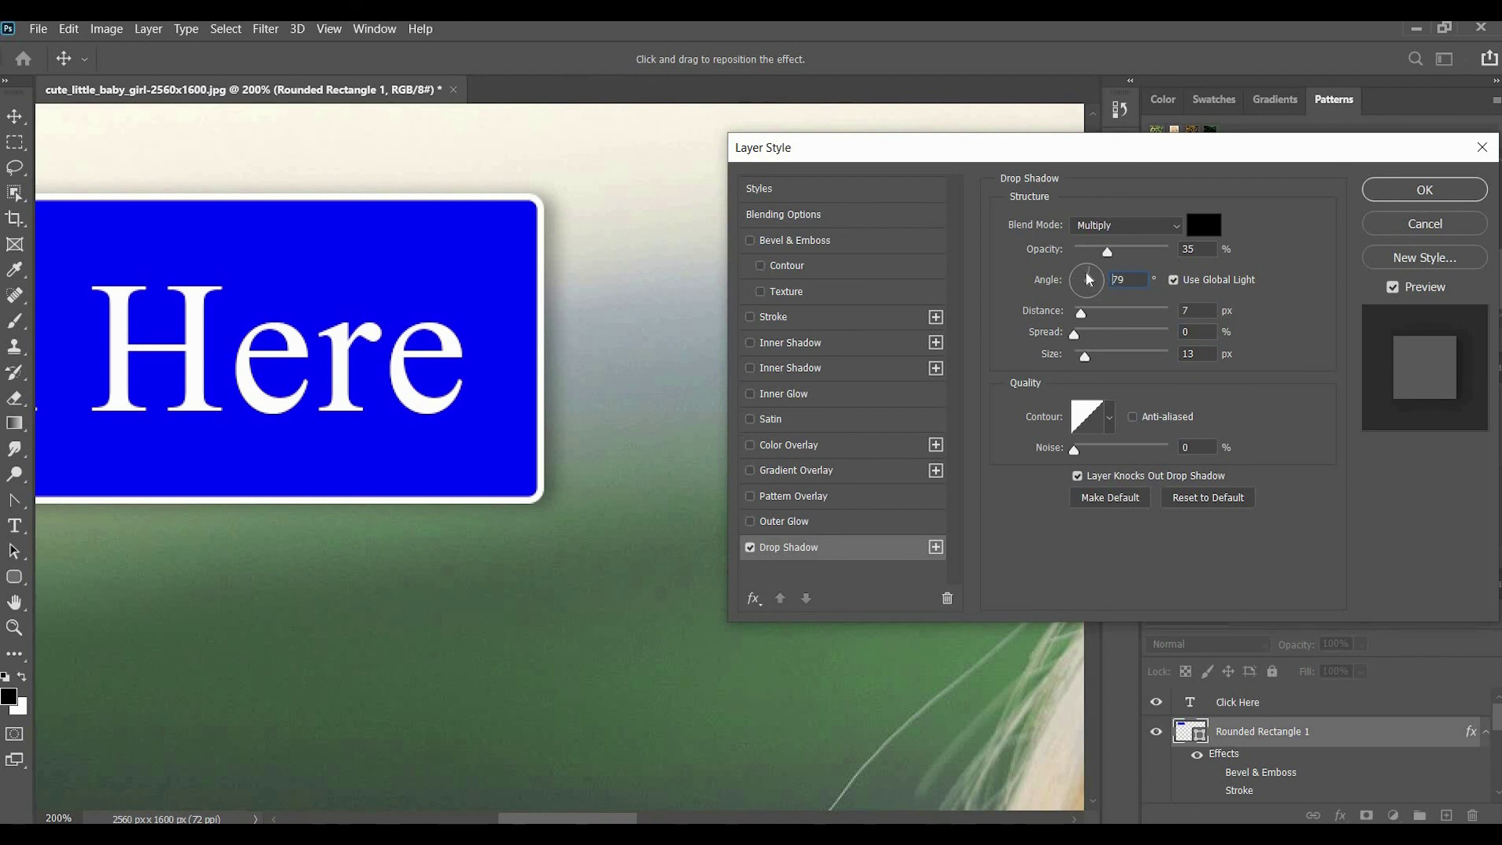
pyautogui.moveTo(1087, 272); pyautogui.dragTo(1088, 273)
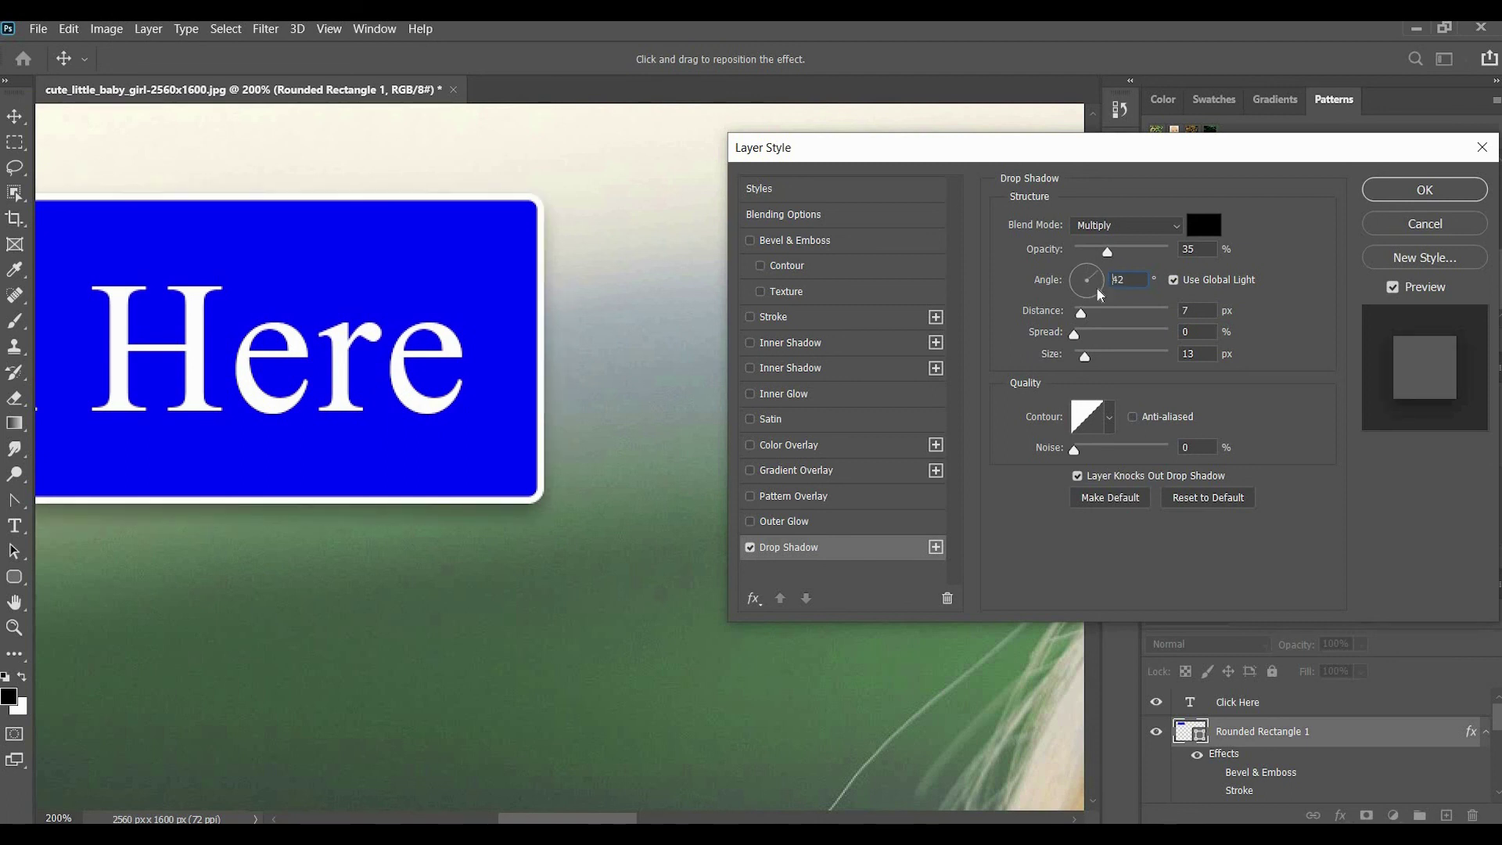
pyautogui.moveTo(1082, 298); pyautogui.dragTo(1072, 290)
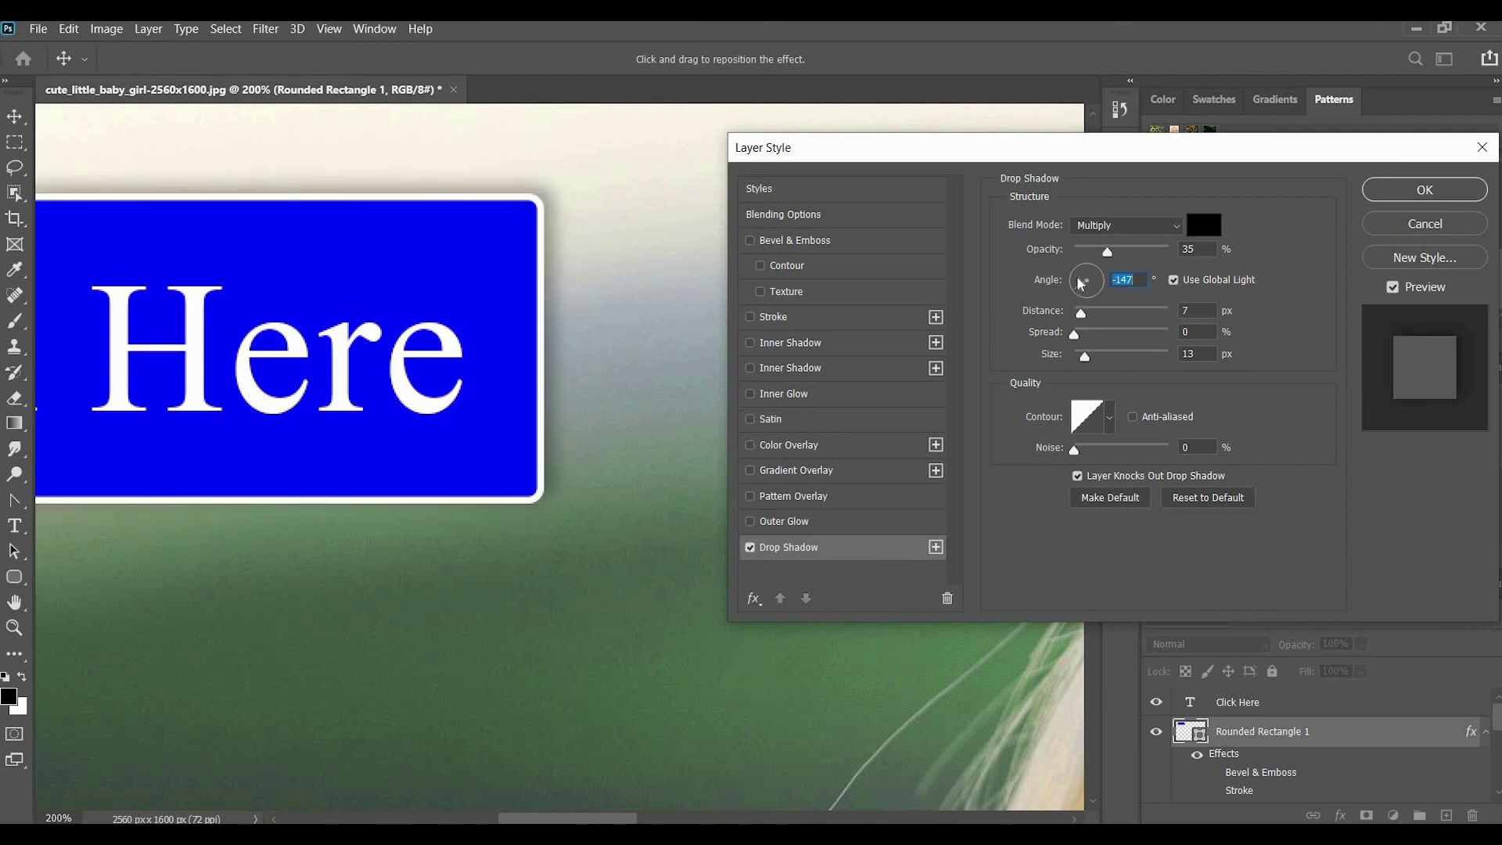
pyautogui.moveTo(1080, 283); pyautogui.dragTo(1087, 291)
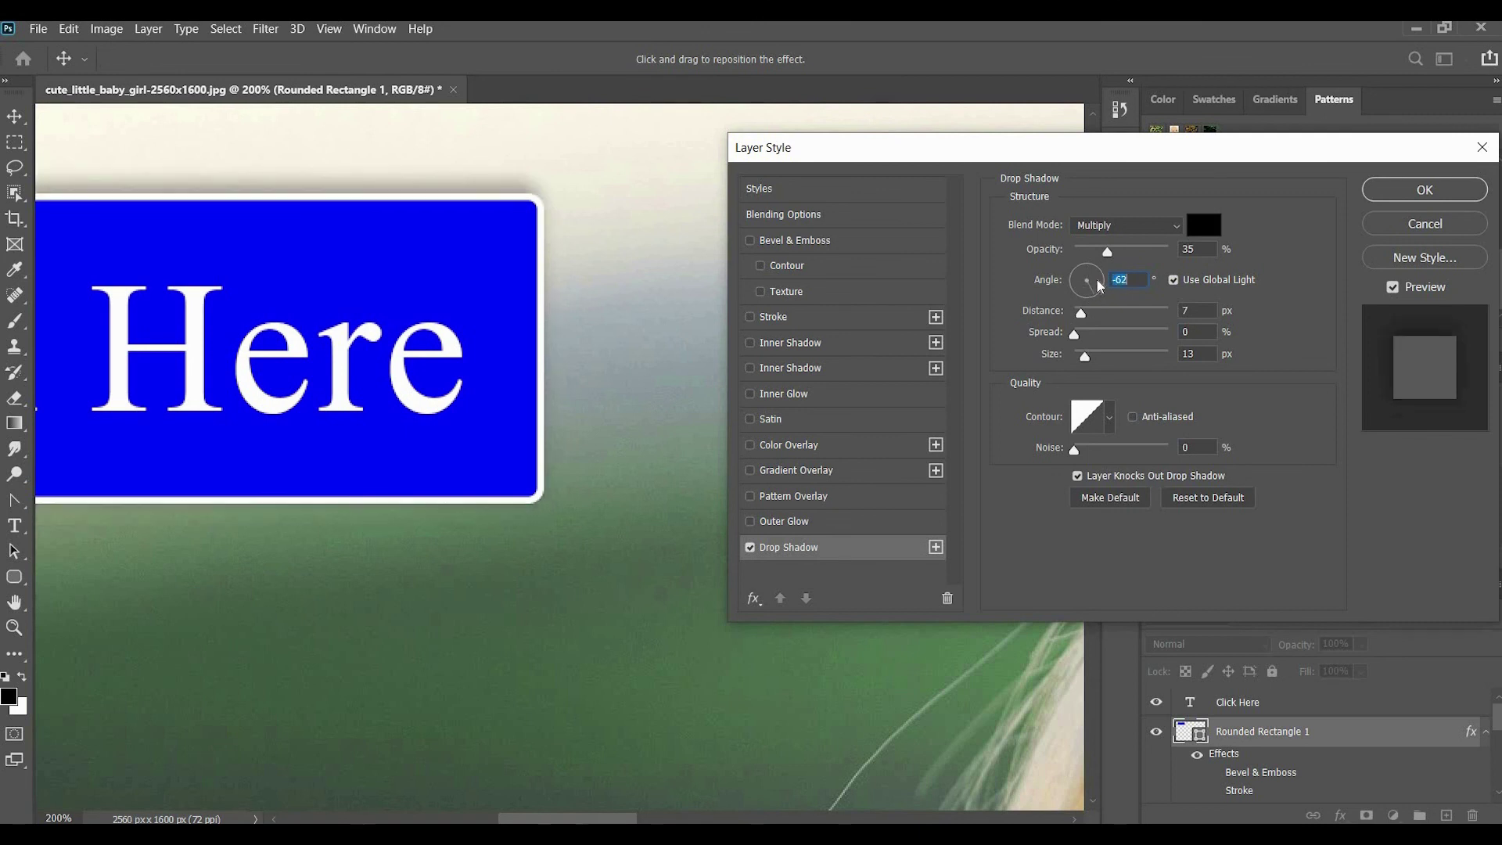
pyautogui.write('5')
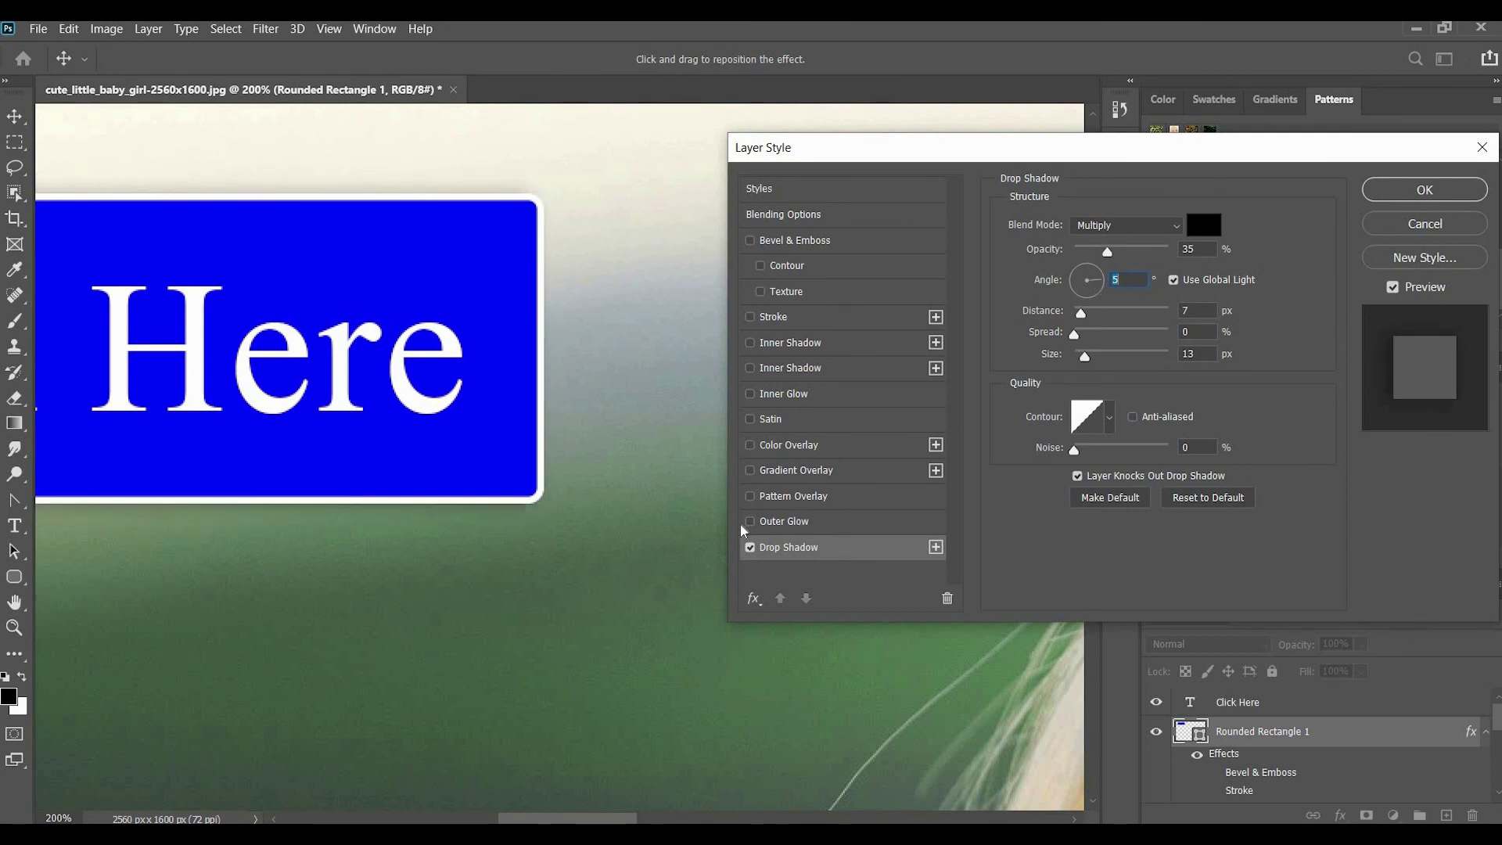
# Turn off the rectangle's Drop Shadow and close the layer style settings without keeping any effects
pyautogui.click(750, 548)
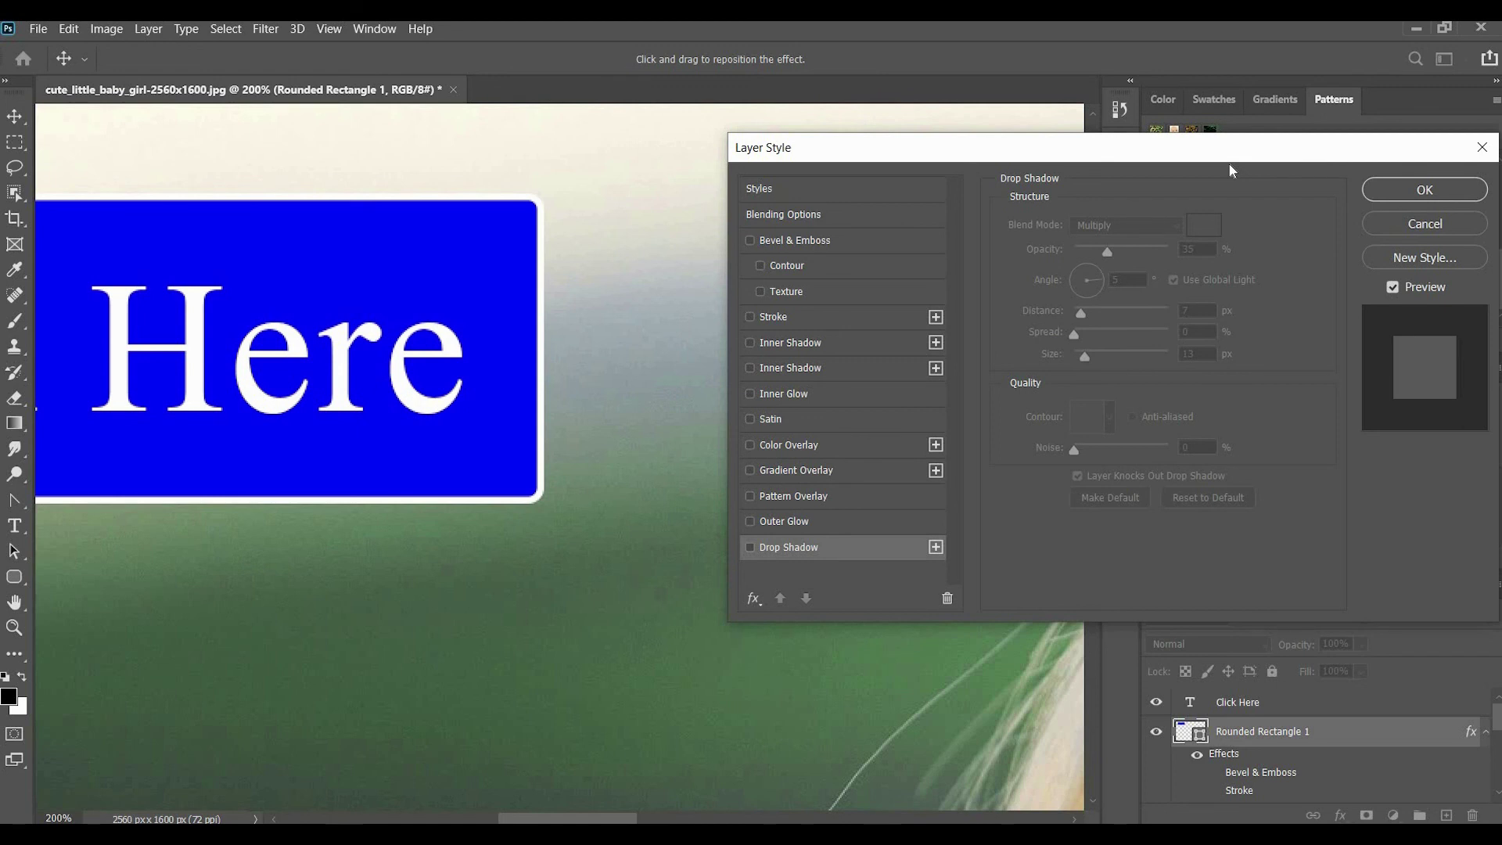
pyautogui.click(1481, 147)
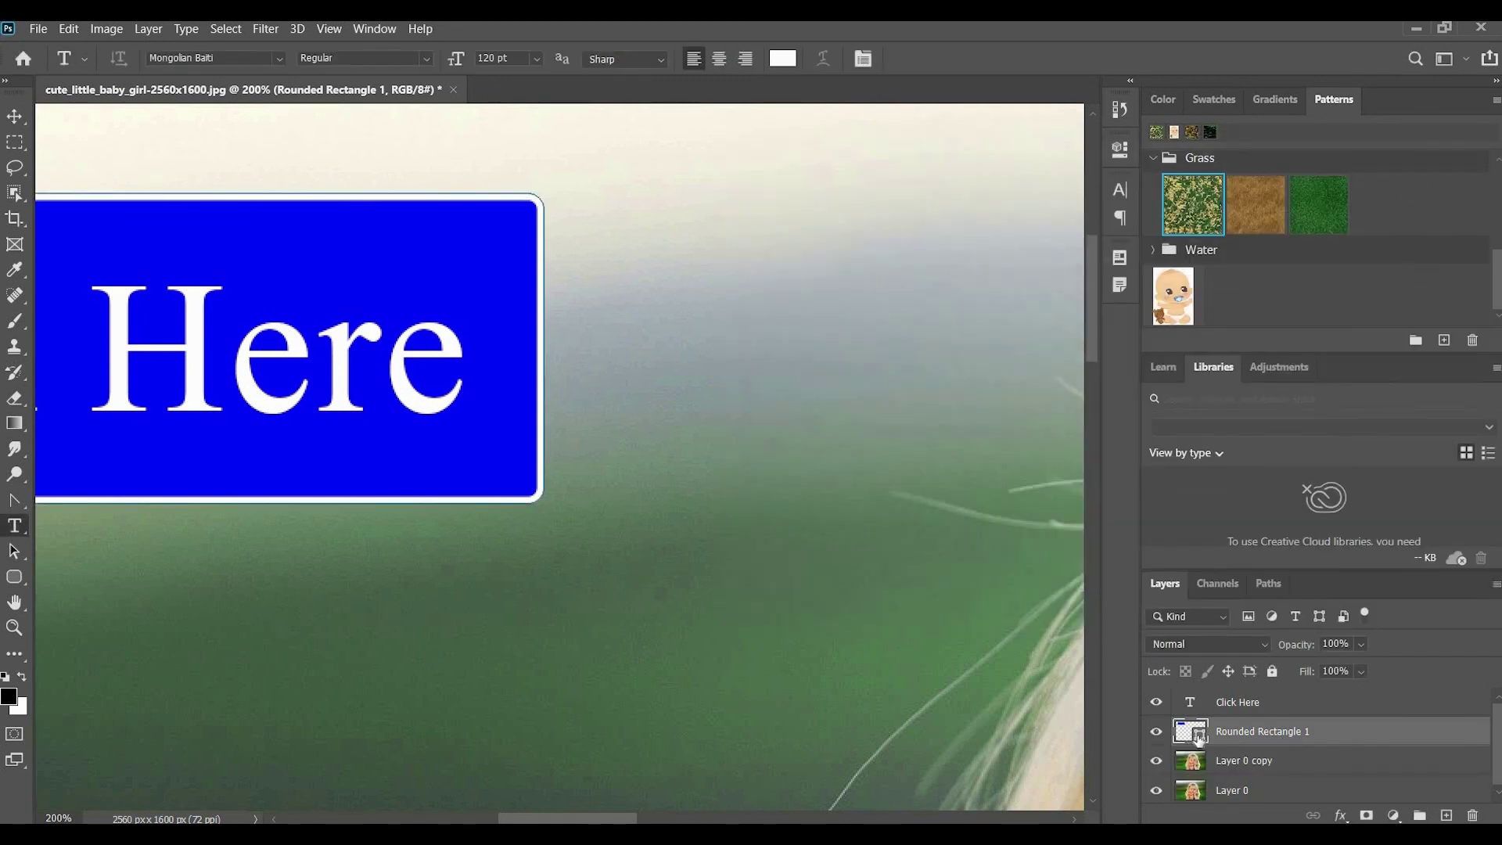
pyautogui.doubleClick(1433, 735)
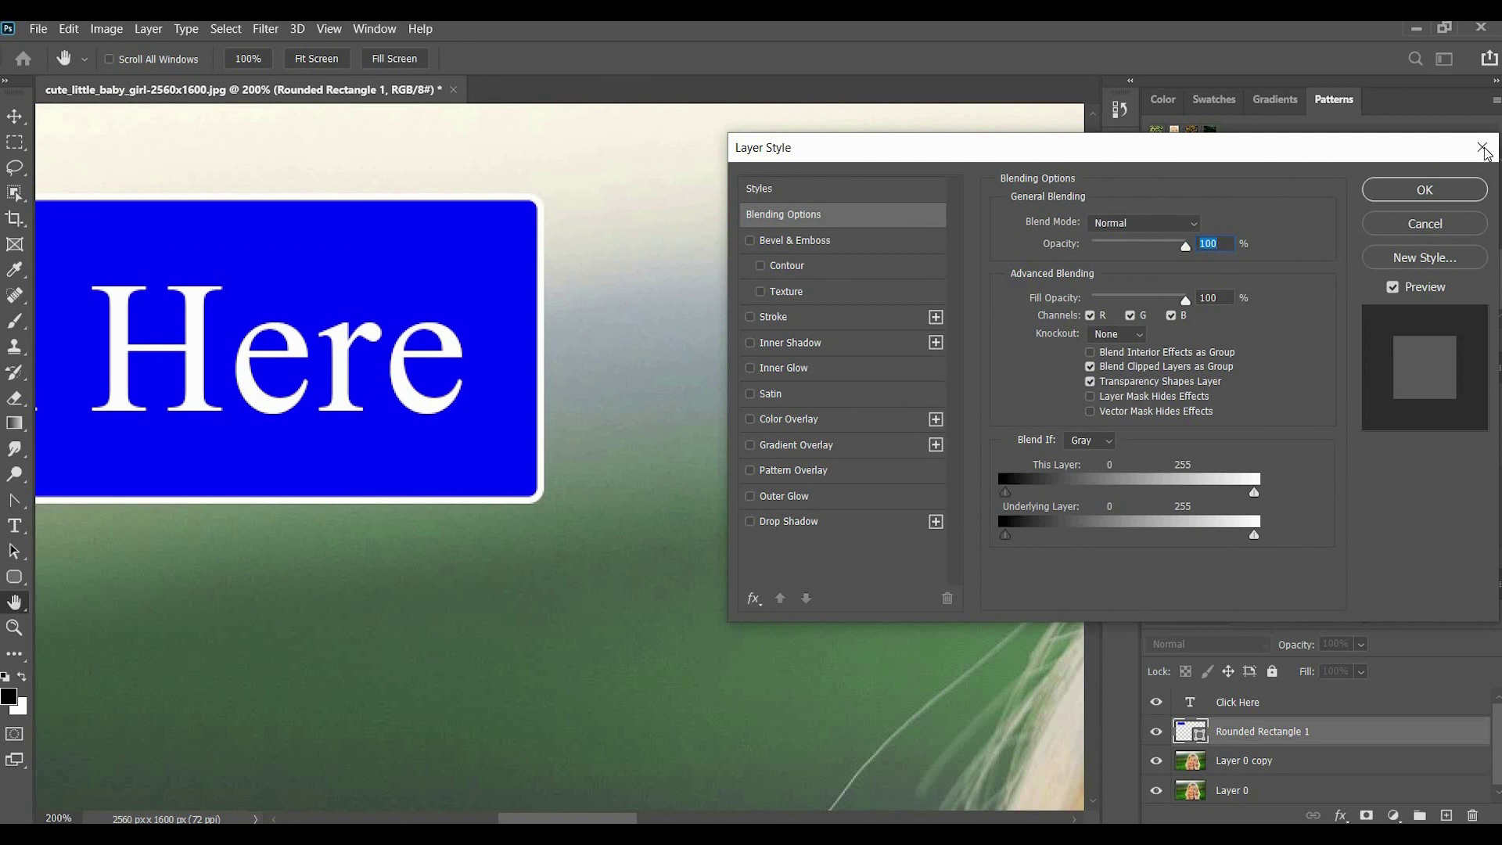
pyautogui.click(1481, 148)
pyautogui.press('t')
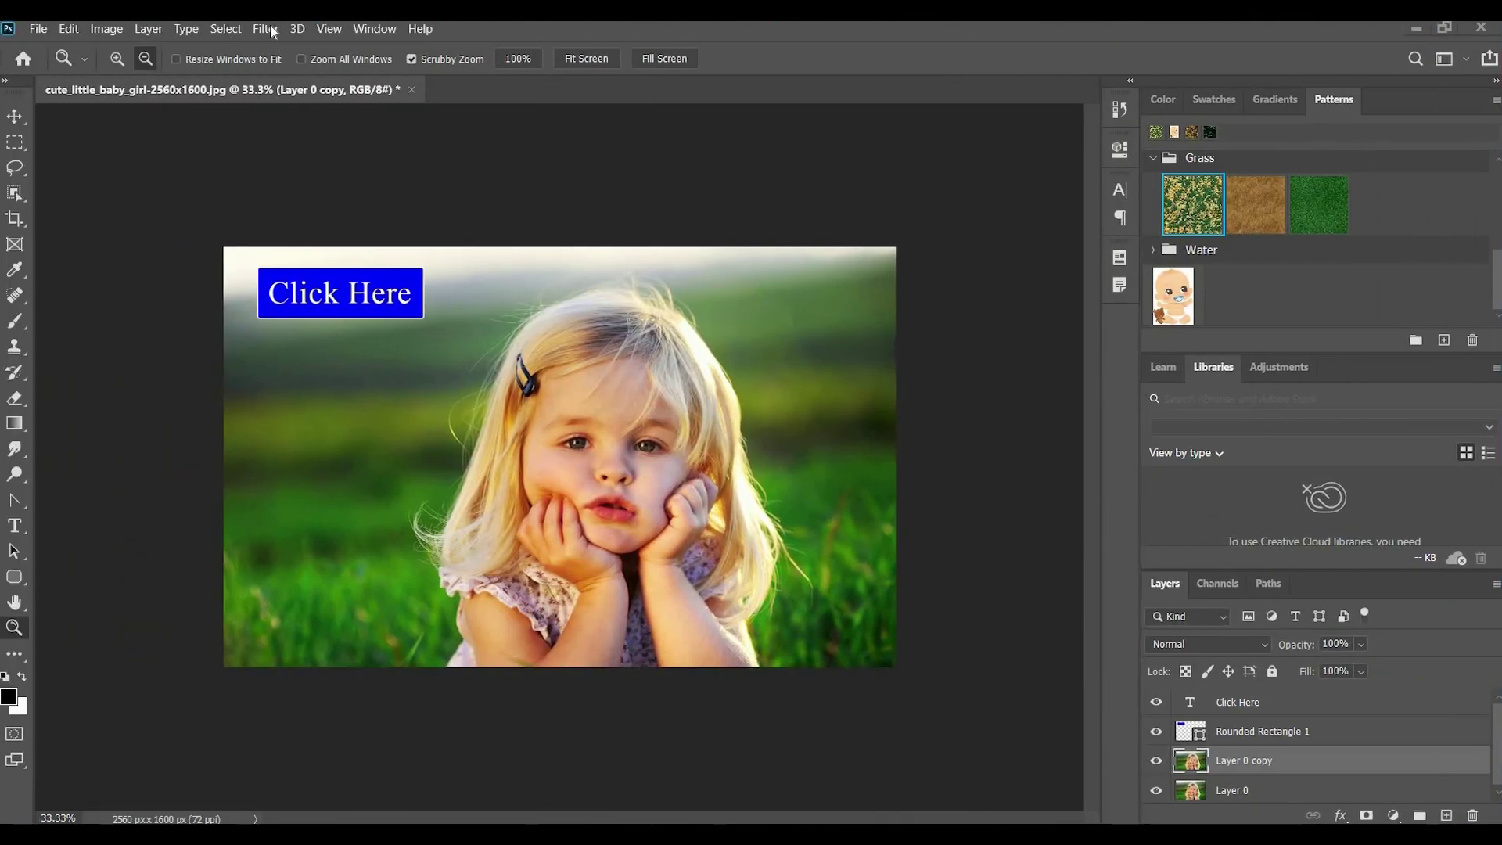
# Apply the Mosaic filter to Layer 0 copy with a cell size of 5 square
pyautogui.click(266, 30)
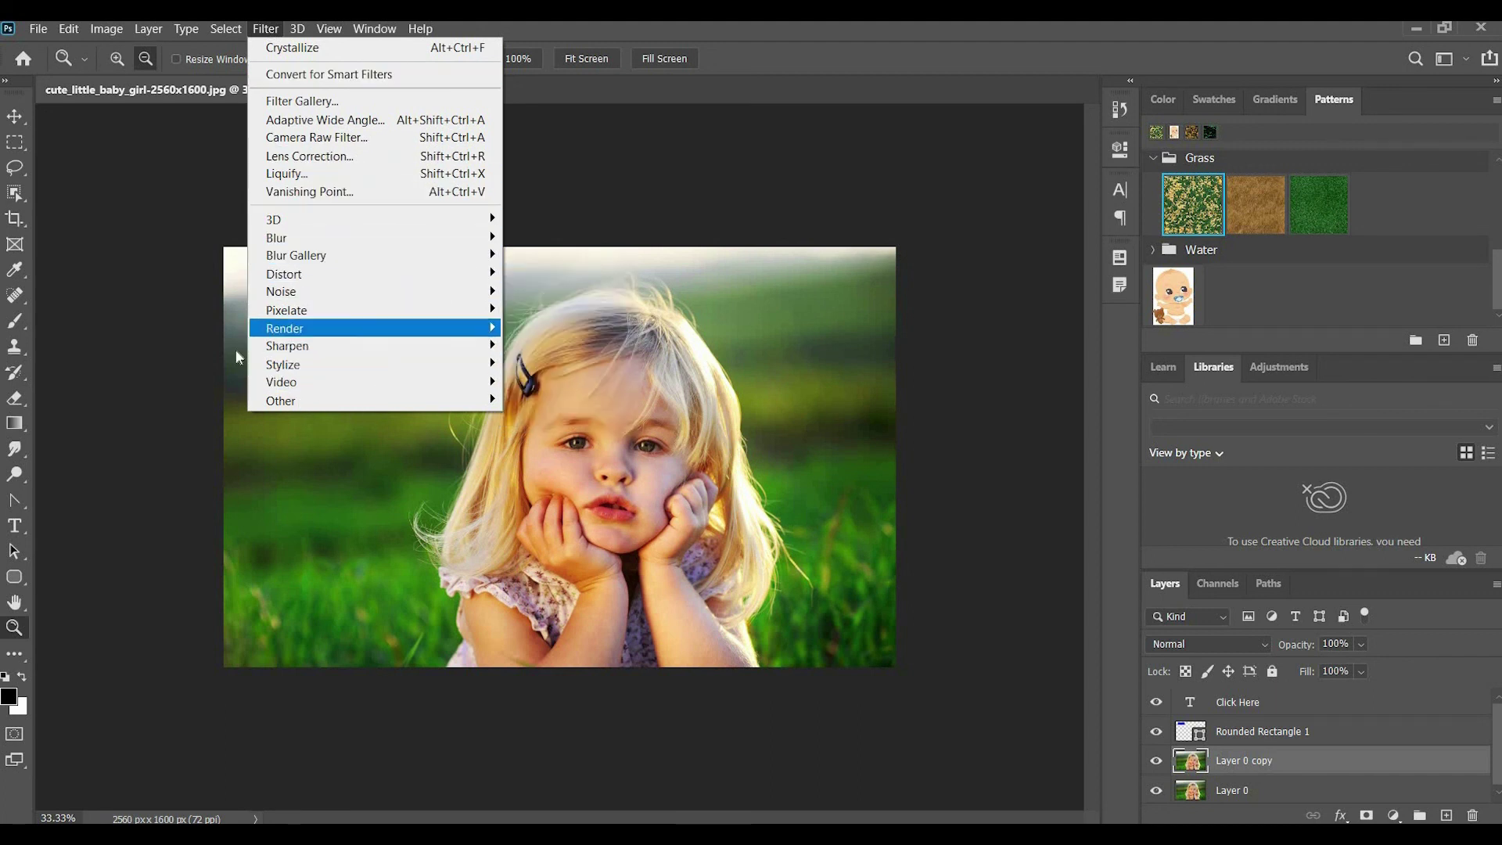
pyautogui.moveTo(383, 277)
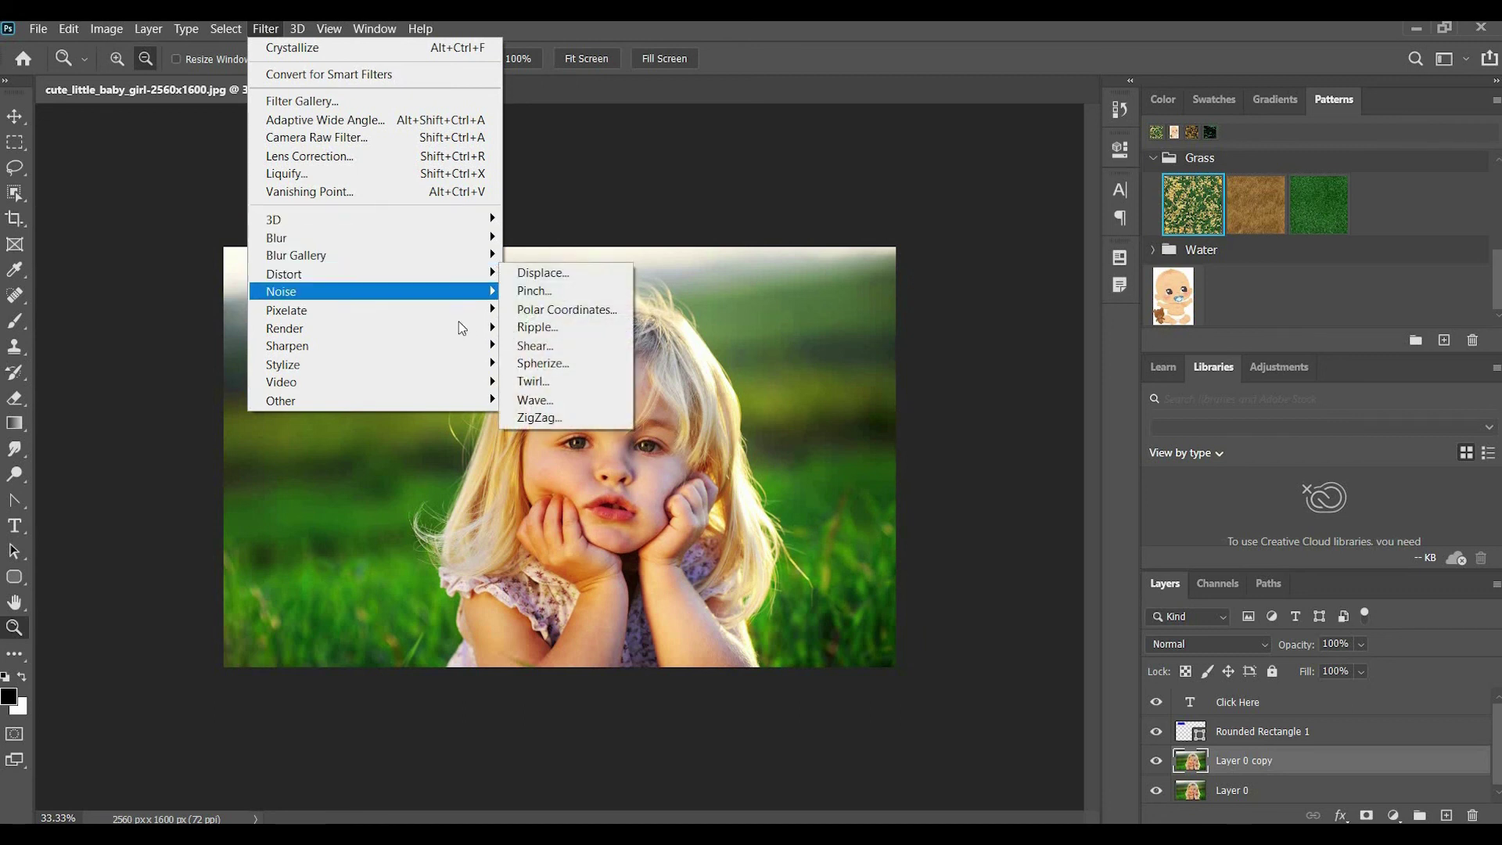
pyautogui.moveTo(469, 316)
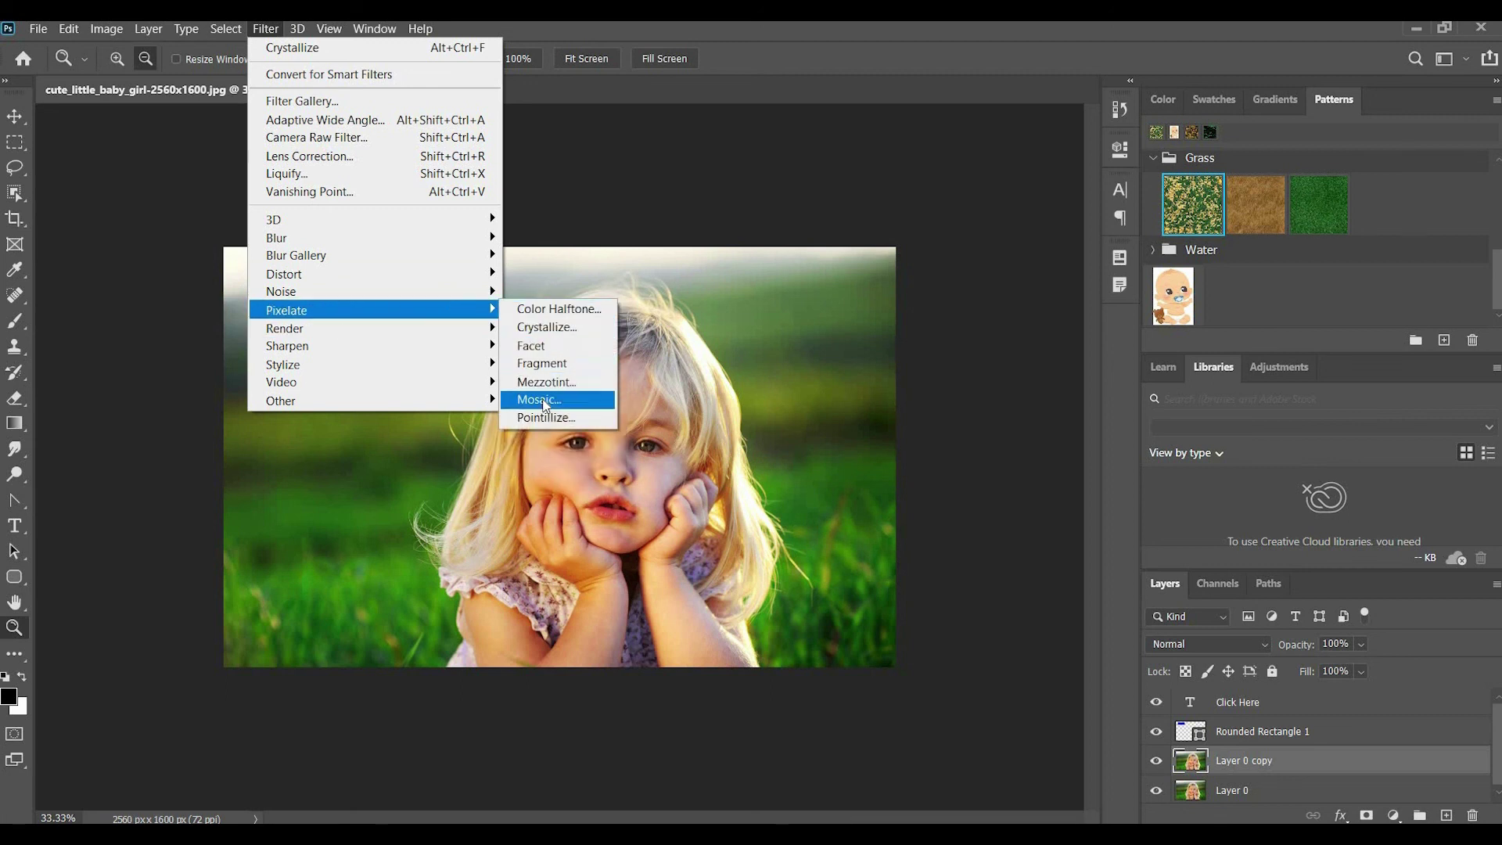
pyautogui.click(545, 401)
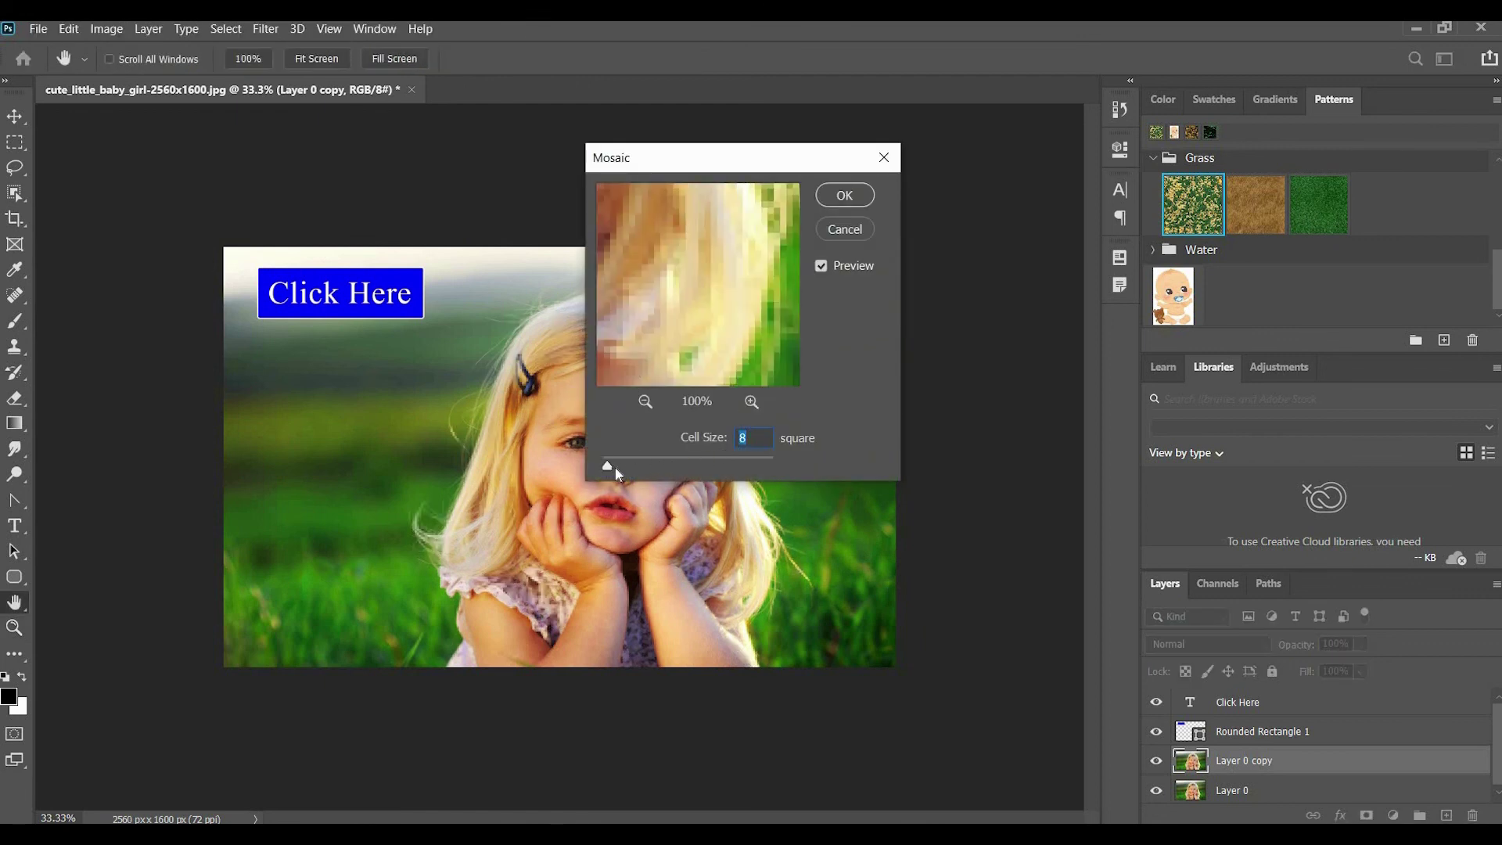
pyautogui.moveTo(607, 466); pyautogui.dragTo(606, 466)
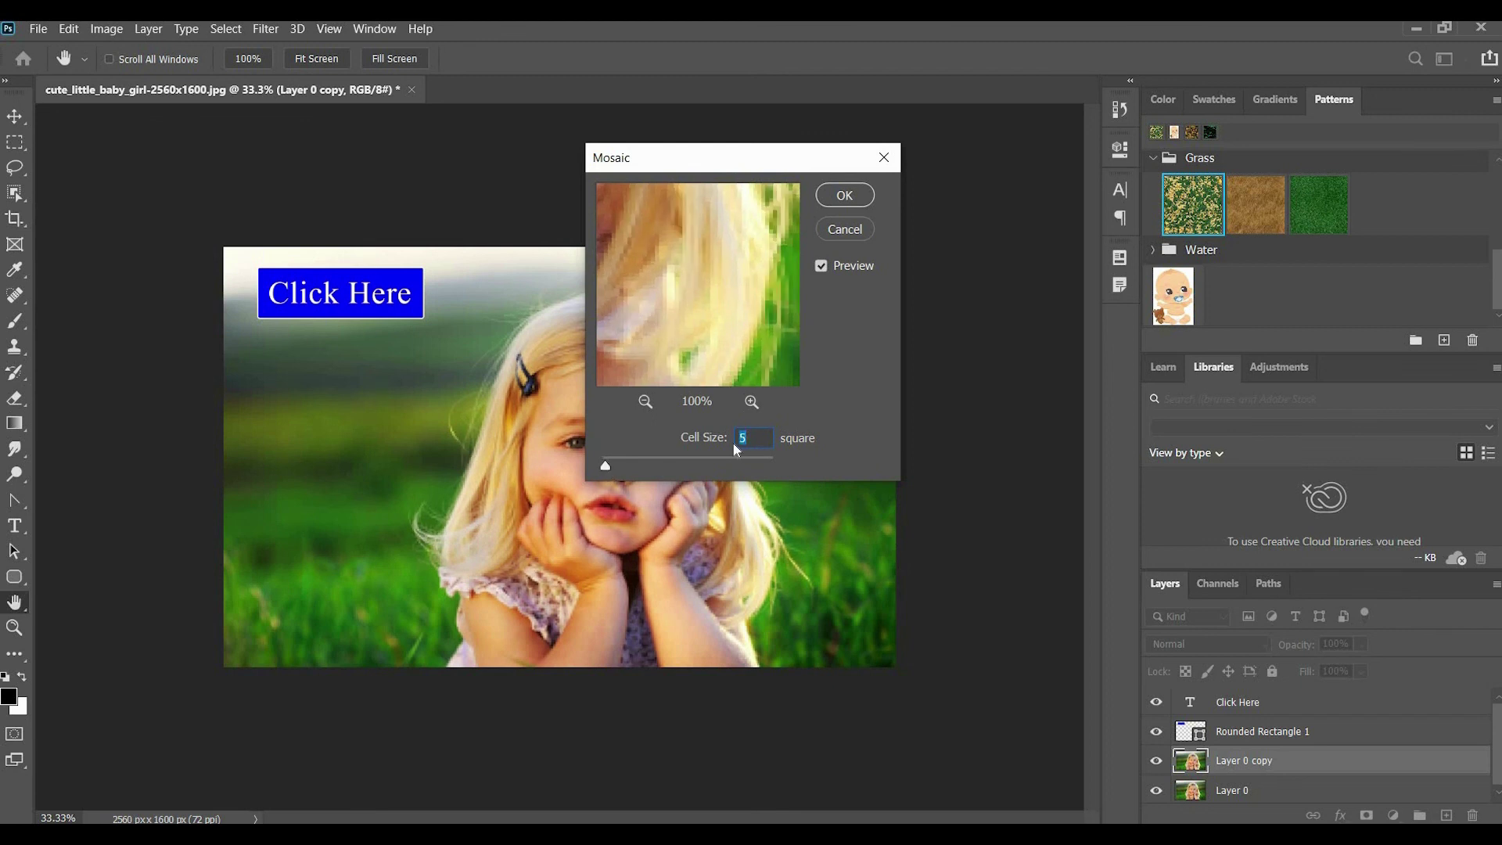
pyautogui.click(844, 200)
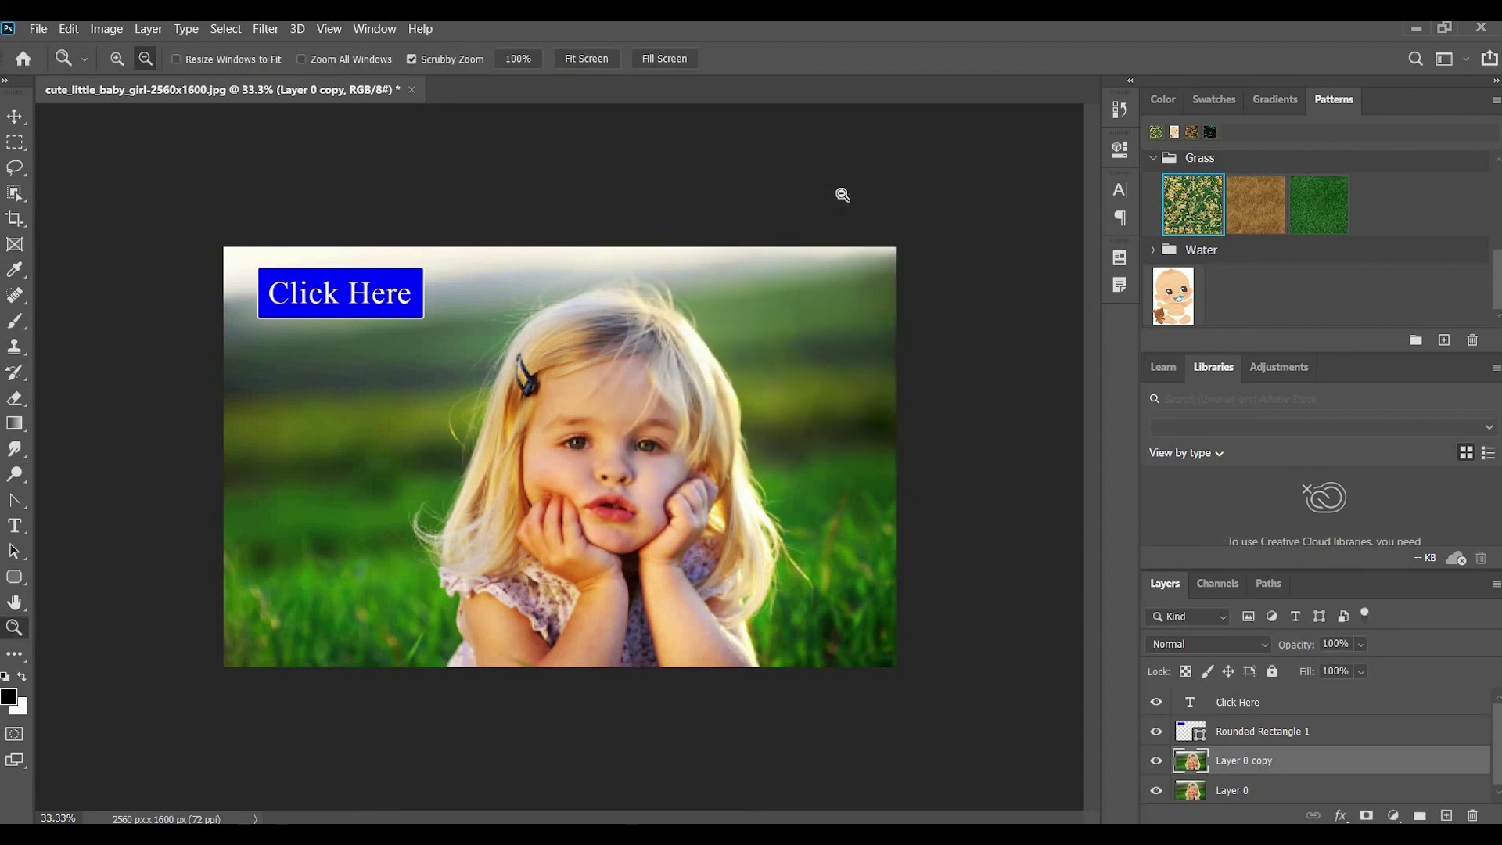
# Hide Layer 0 and examine the mosaic effect closely on the girl's face
pyautogui.hotkey('ctrl', '-')
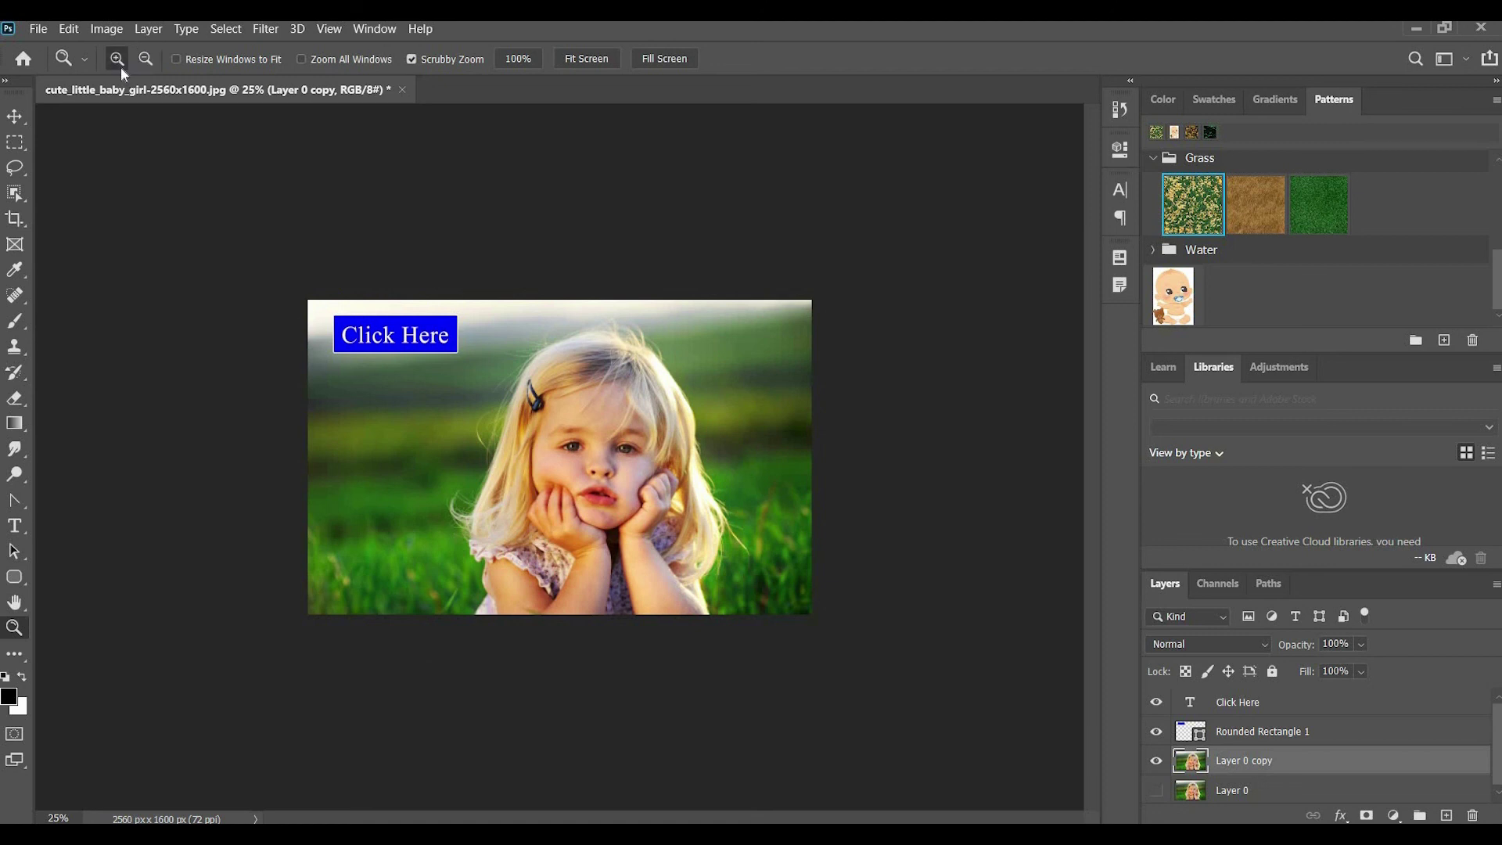
pyautogui.hotkey('ctrl', '+')
pyautogui.hotkey('ctrl', '+')
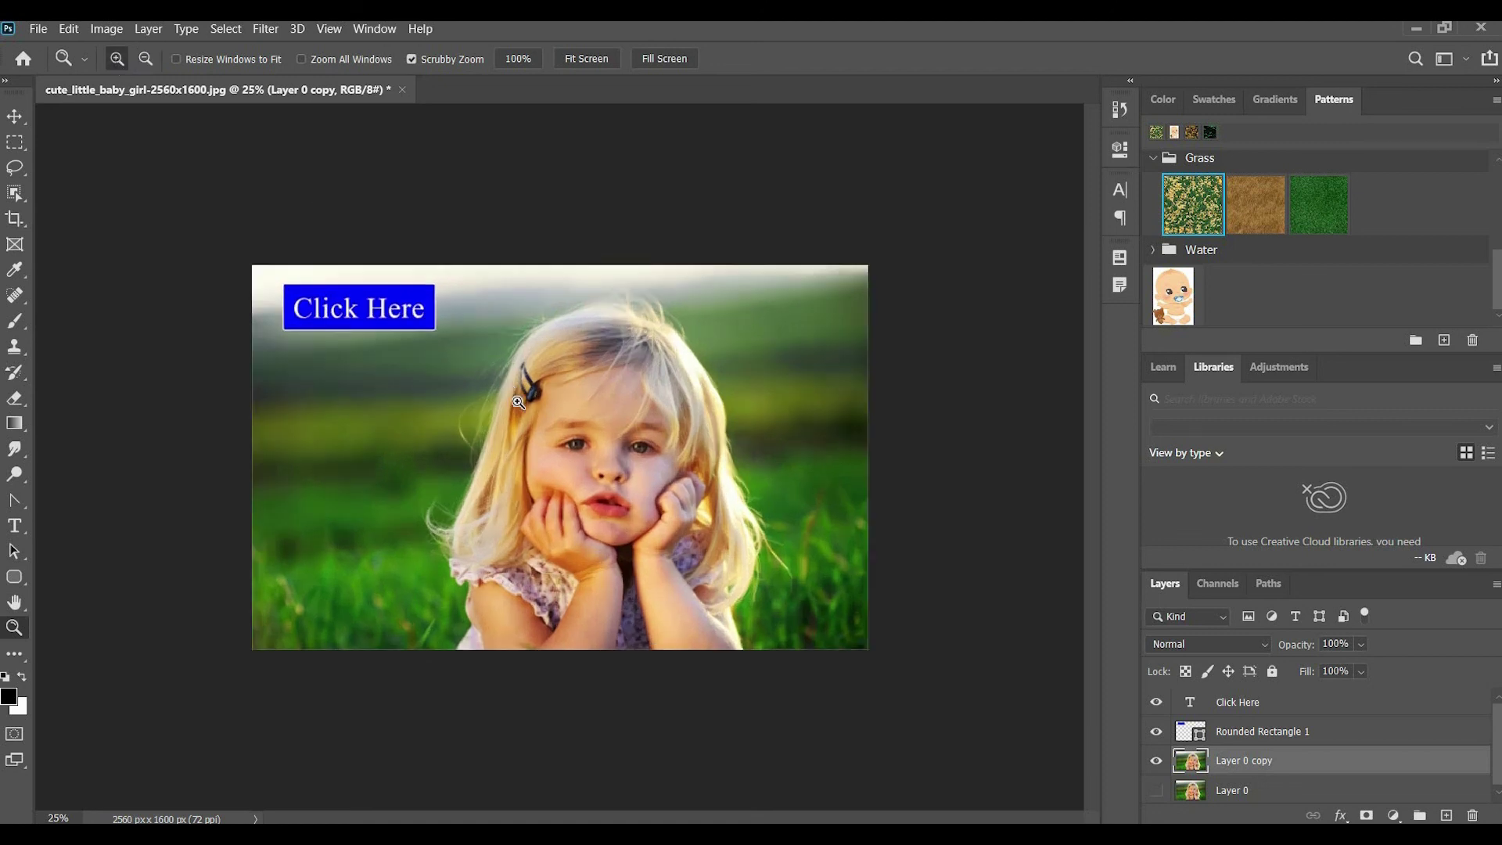
pyautogui.hotkey('ctrl', '+')
pyautogui.hotkey('ctrl', '+')
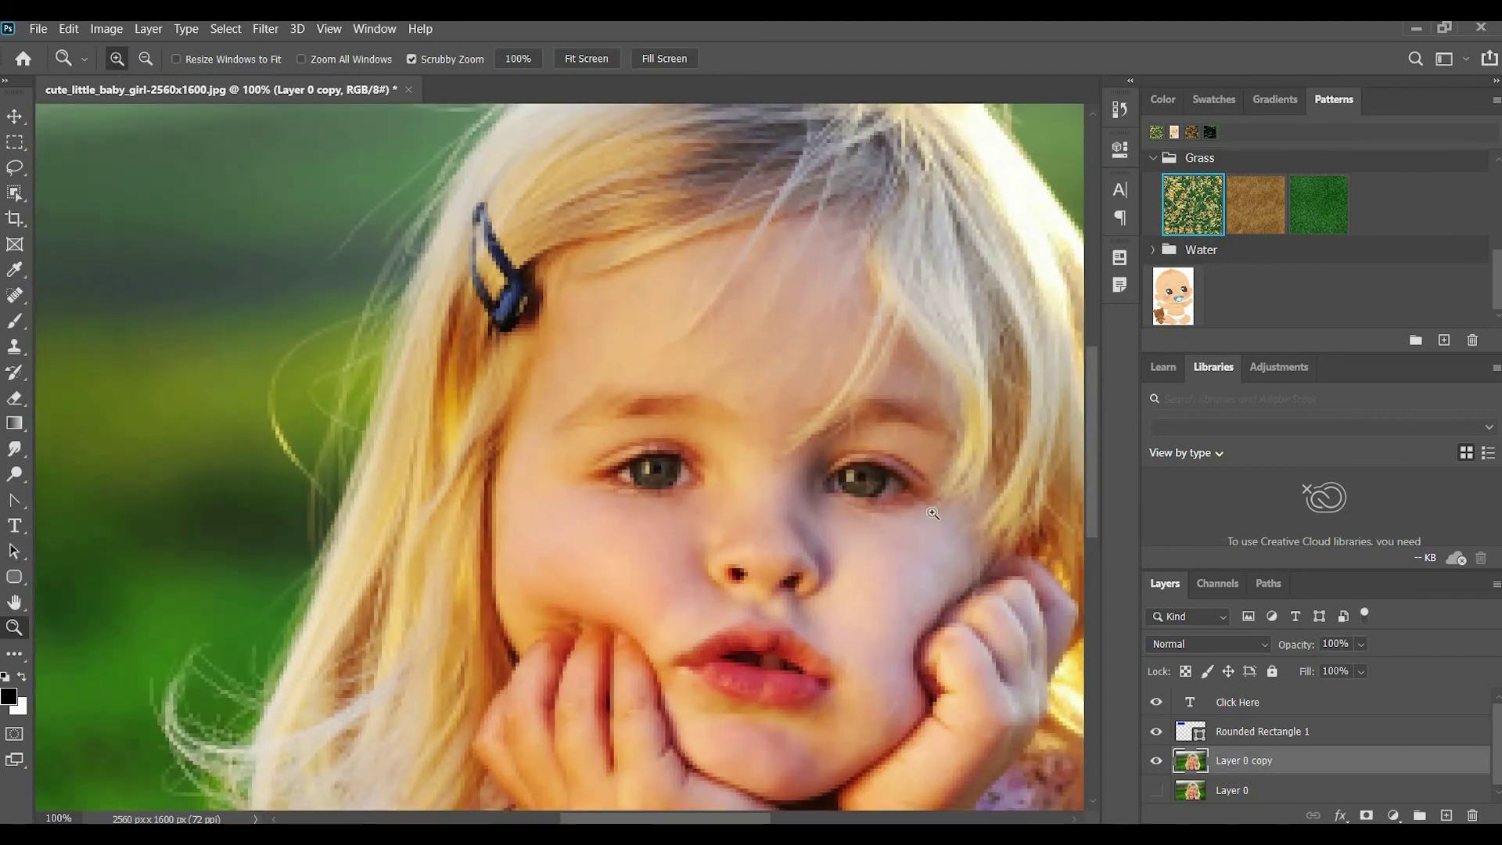
# Apply the Mosaic filter to Layer 0 copy again, trying cell sizes of 45, 33 and 24, with a final cell size of 15 square
pyautogui.click(260, 33)
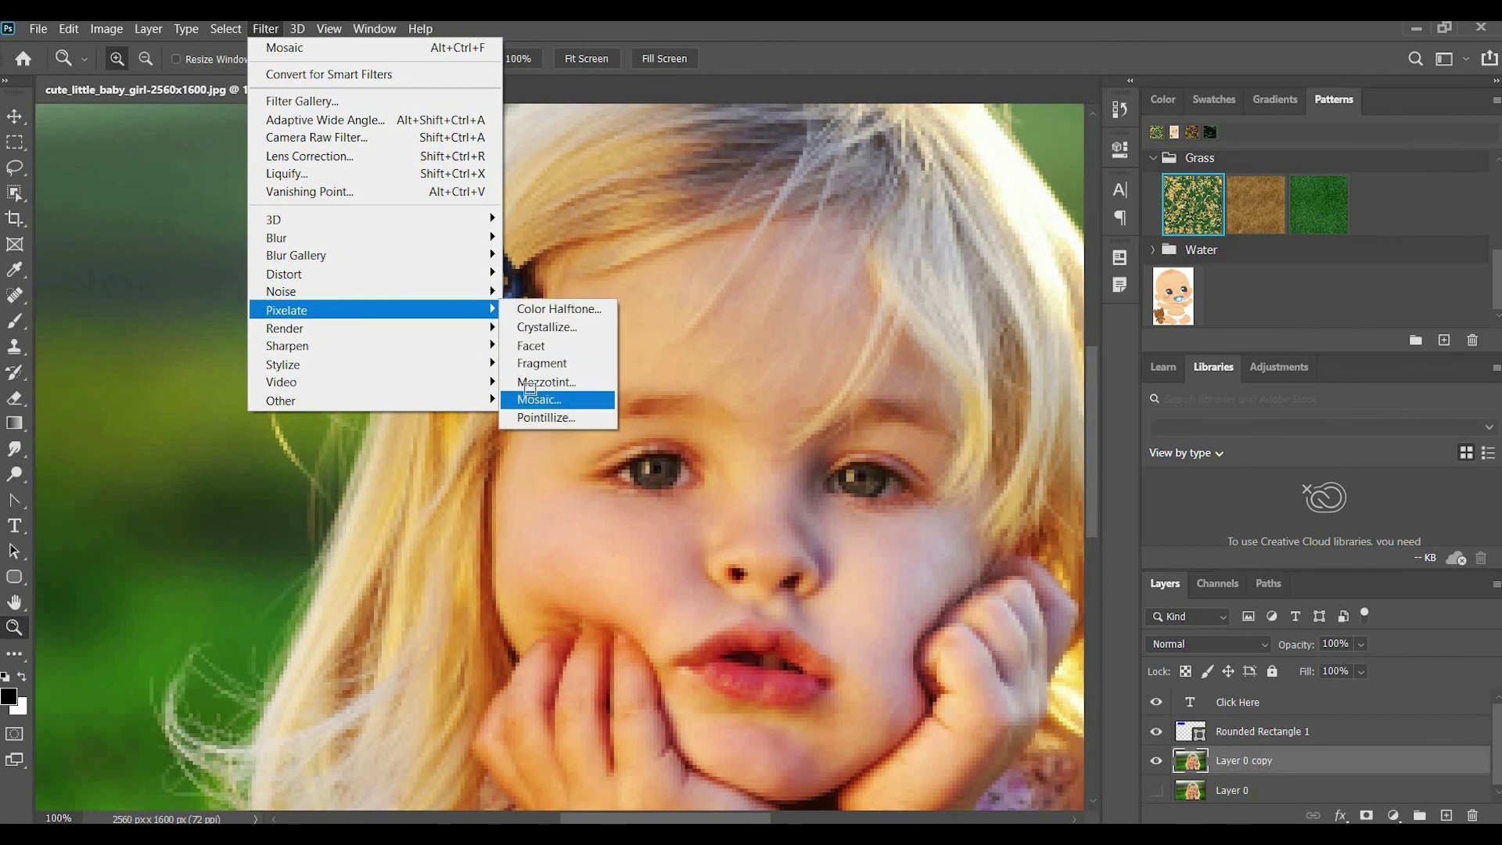
pyautogui.click(541, 399)
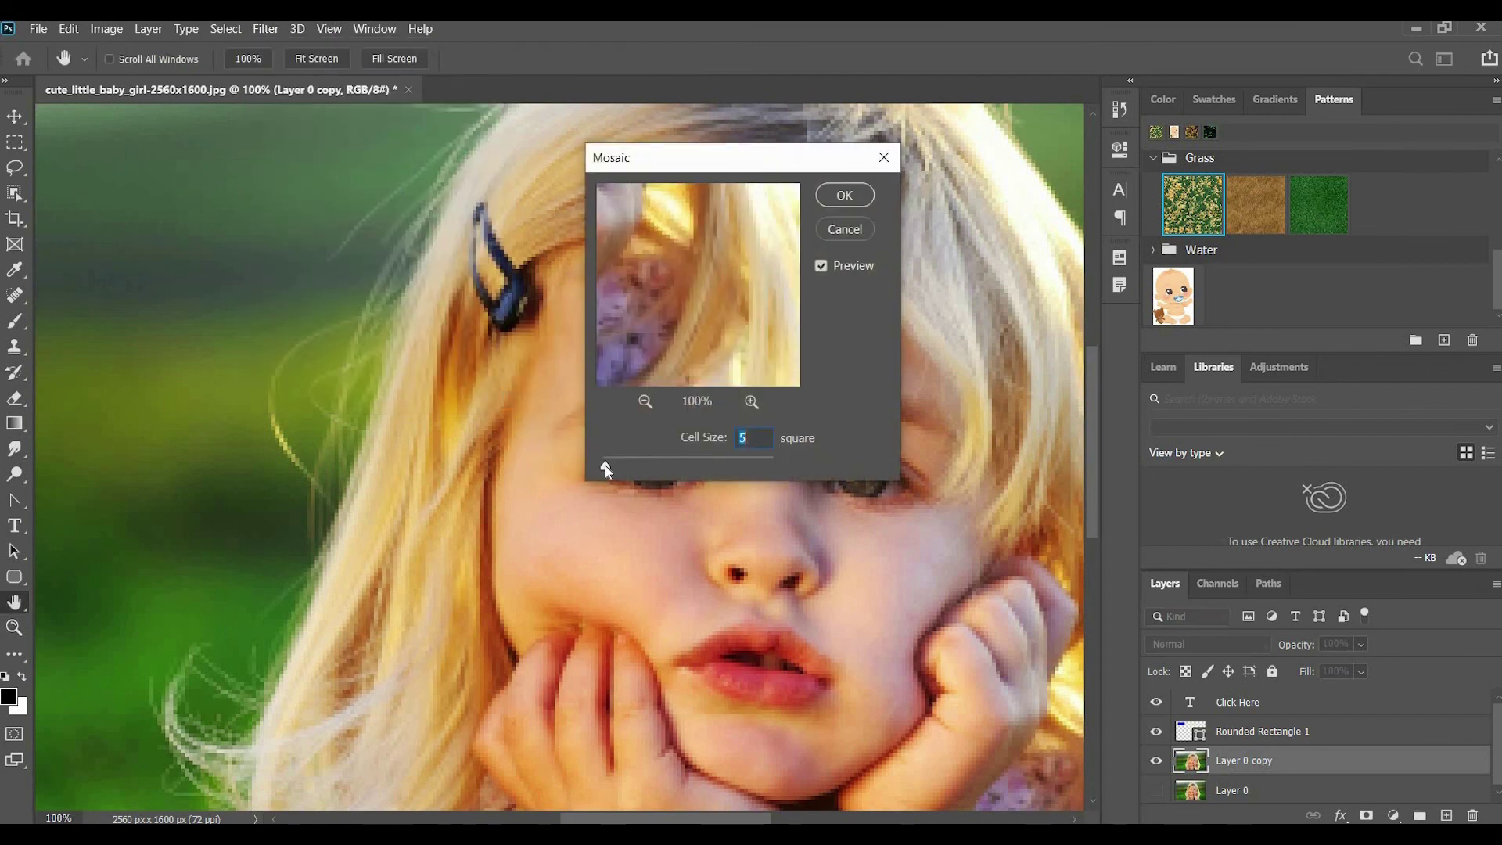
pyautogui.click(641, 467)
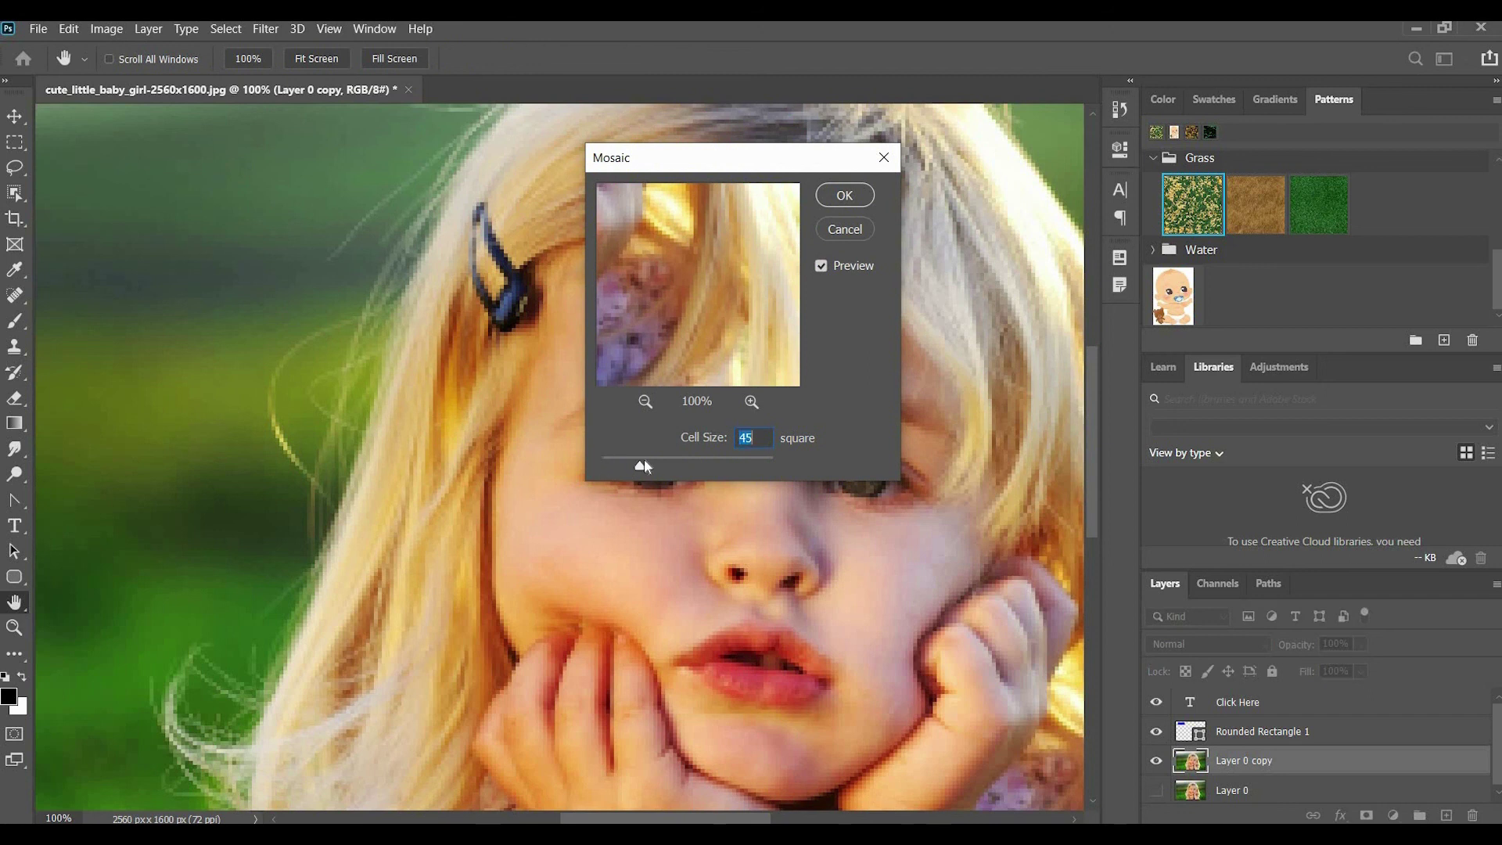
pyautogui.moveTo(635, 464); pyautogui.dragTo(629, 468)
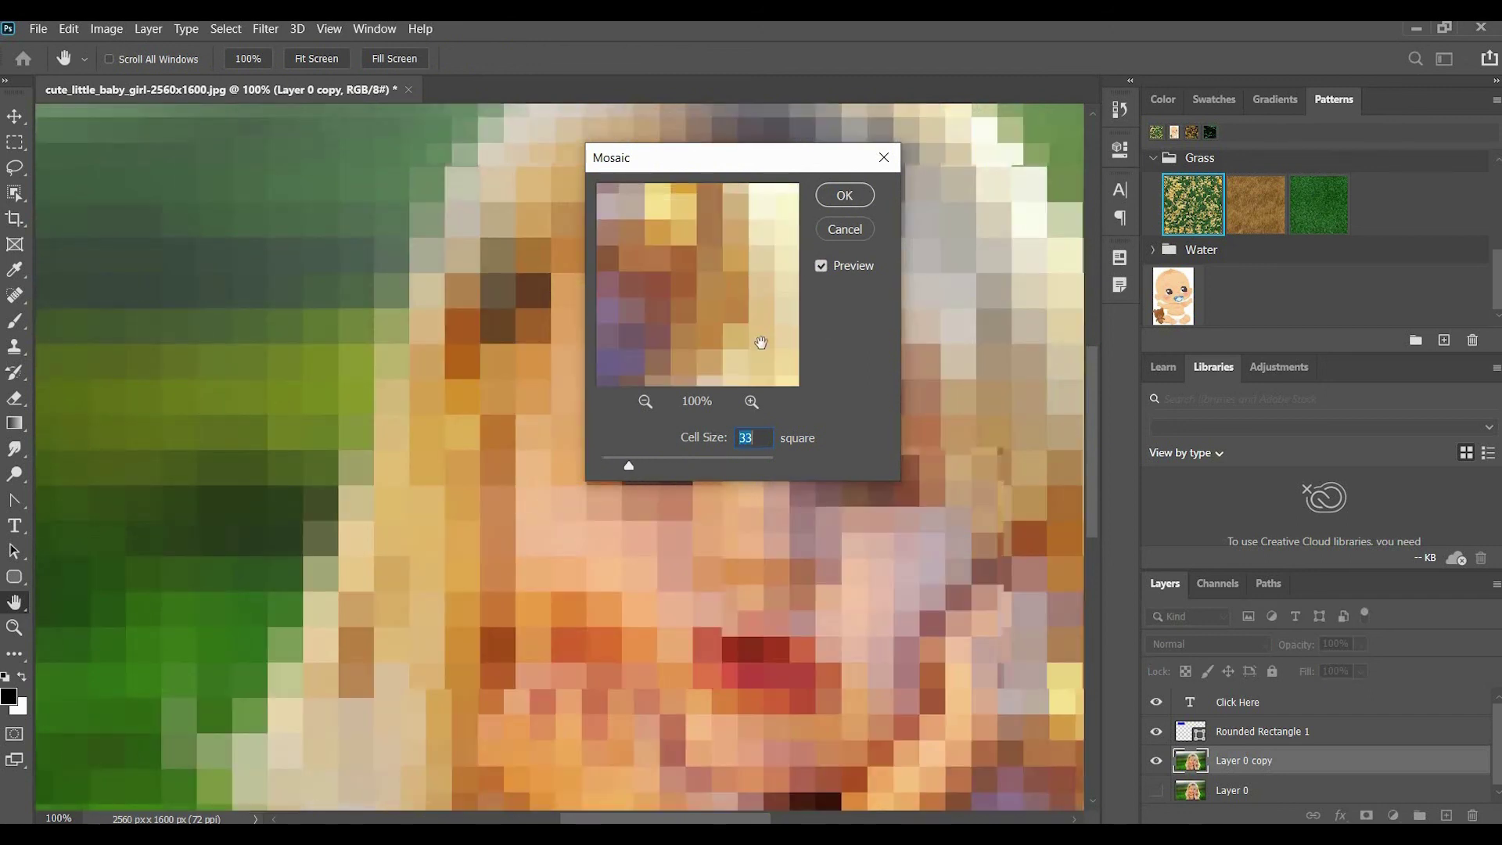
pyautogui.click(623, 467)
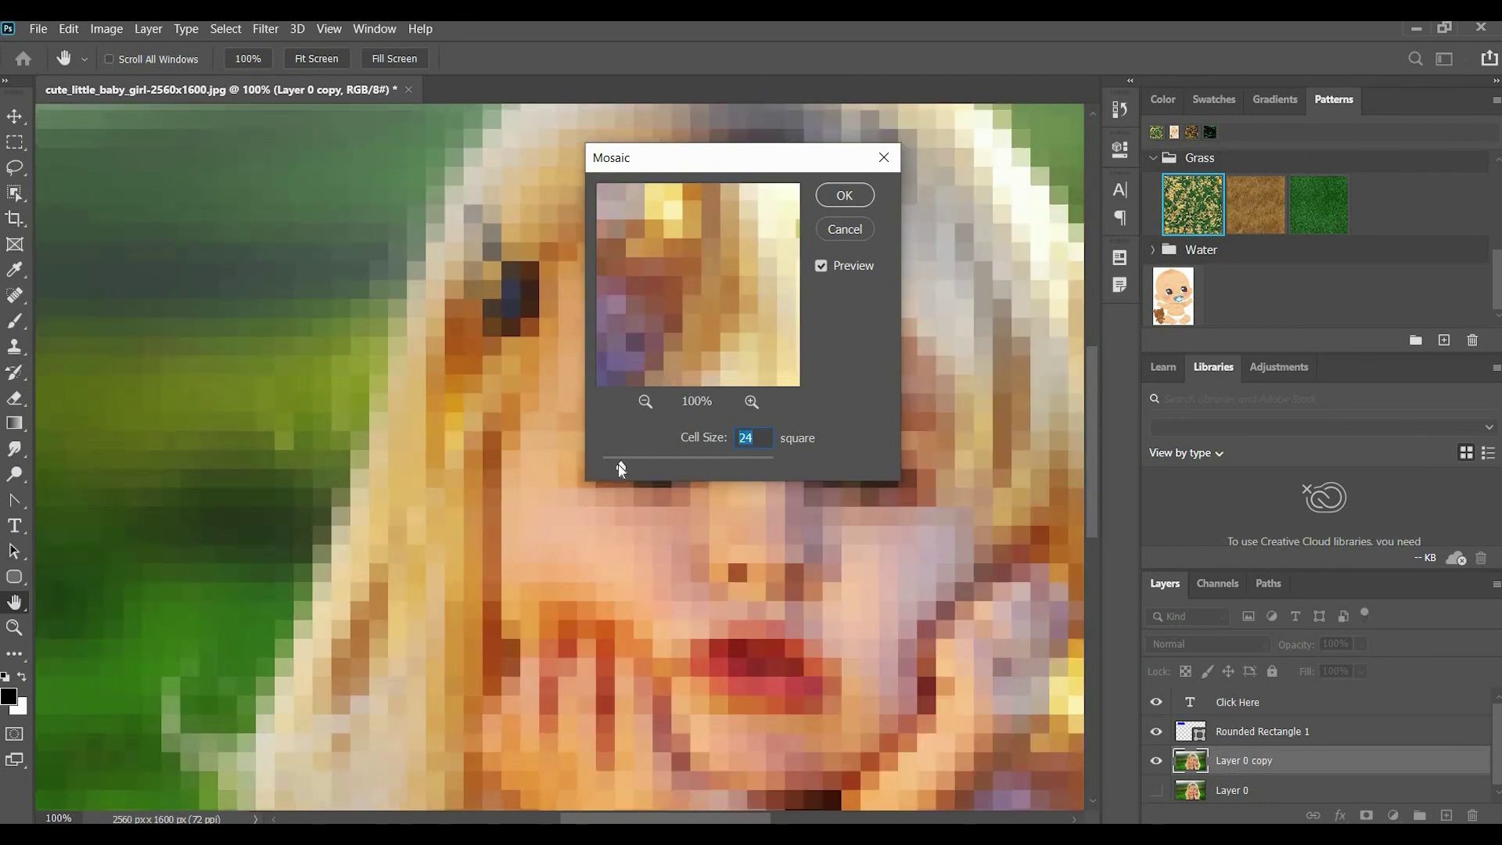
pyautogui.moveTo(618, 467); pyautogui.dragTo(613, 466)
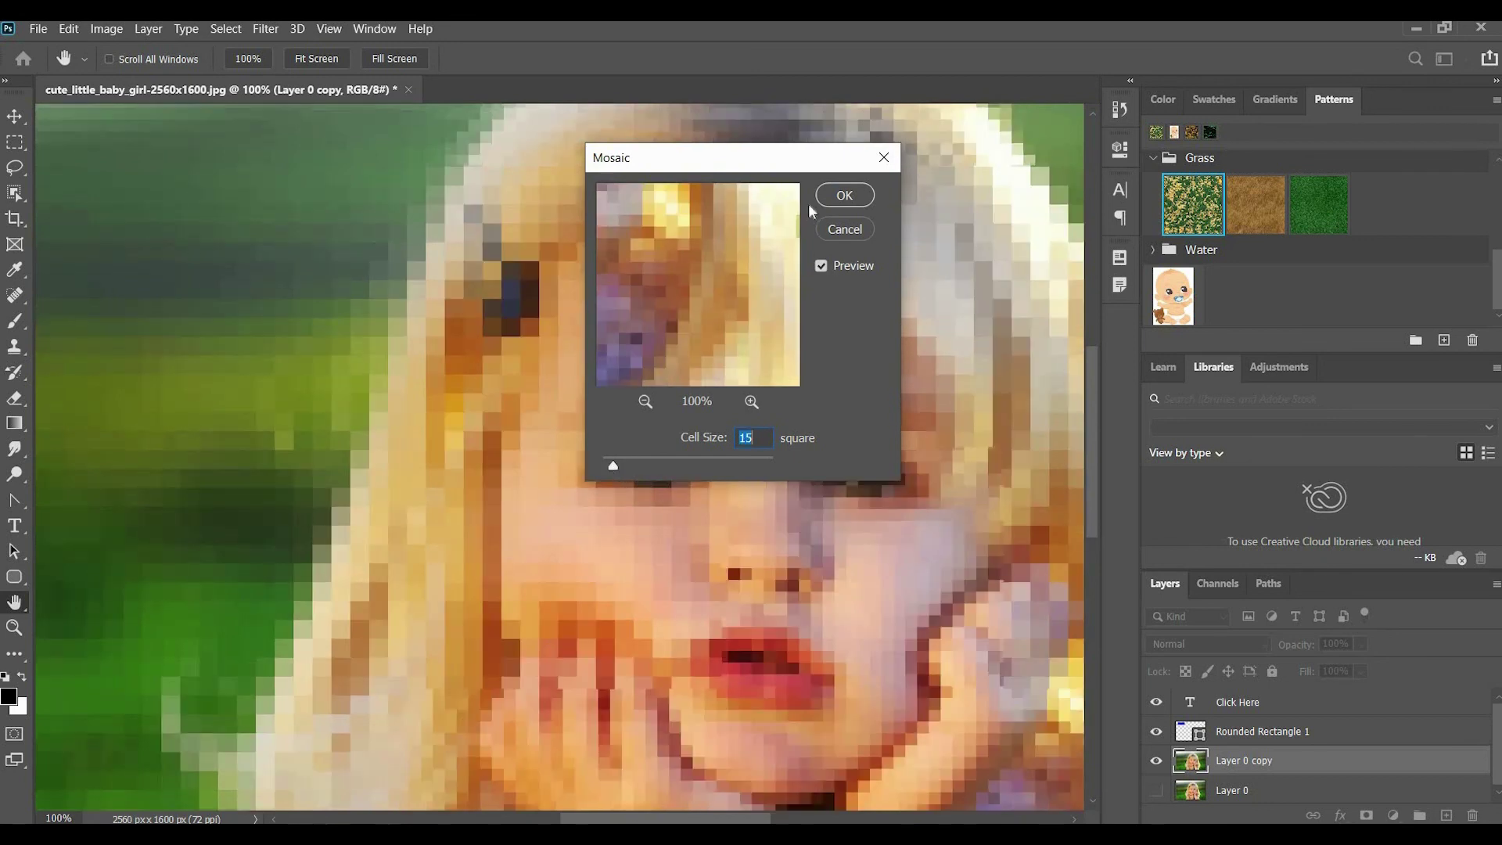
pyautogui.press('Return')
pyautogui.press('z')
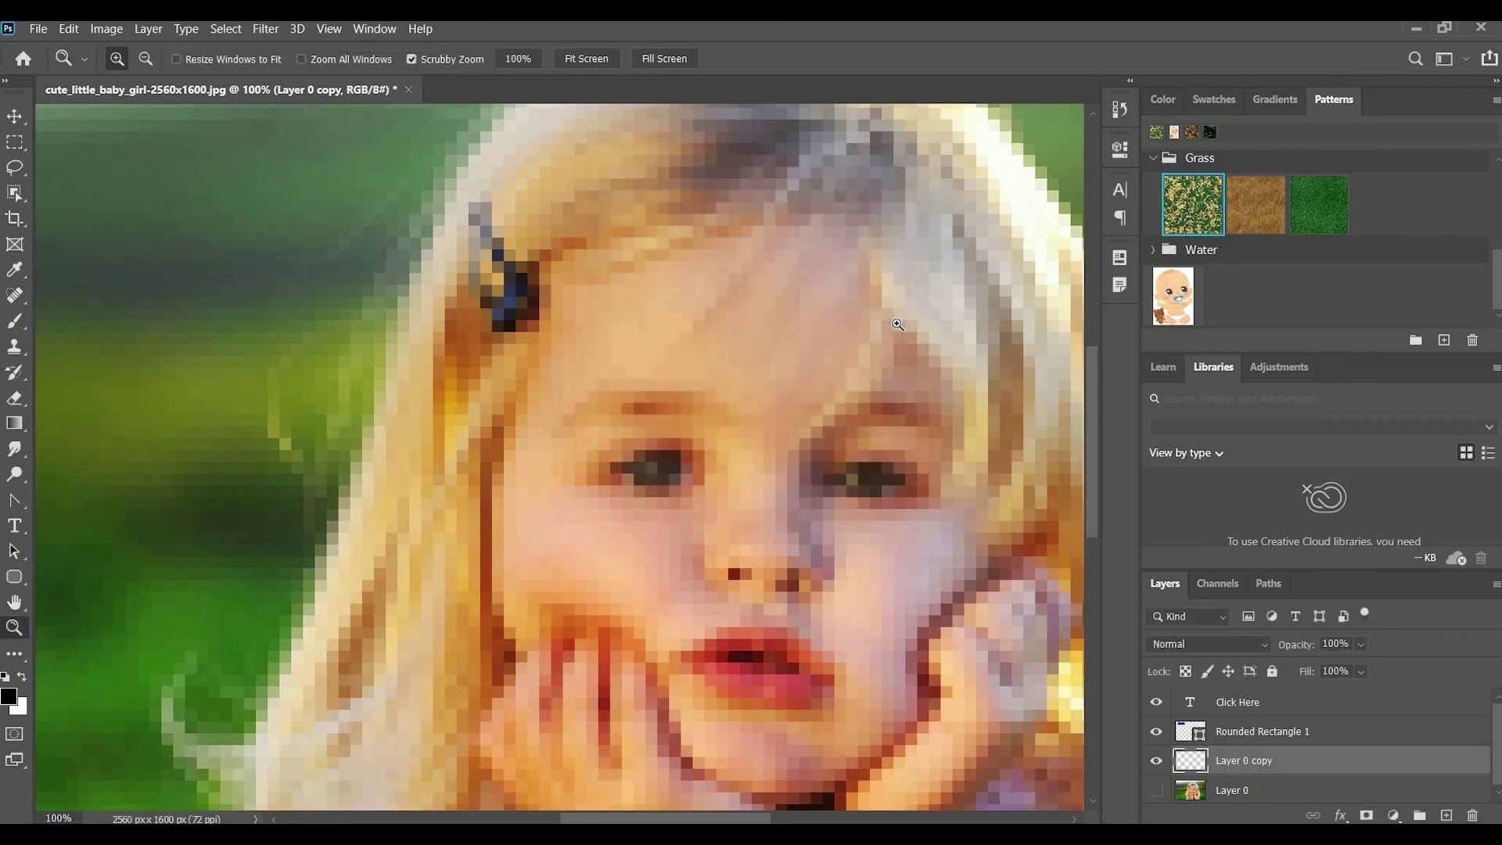